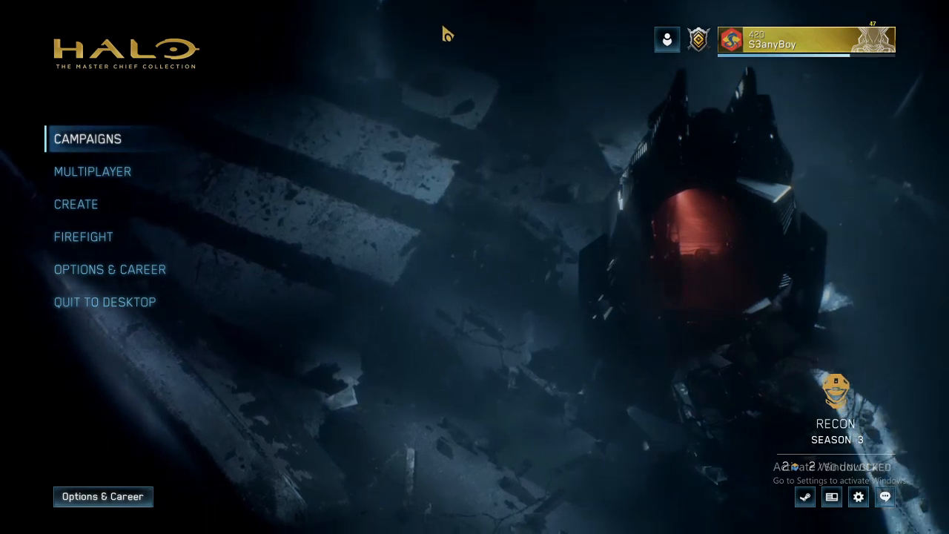
Resume the Halo: CE Anniversary campaign from the last save point.
left_click(184, 142)
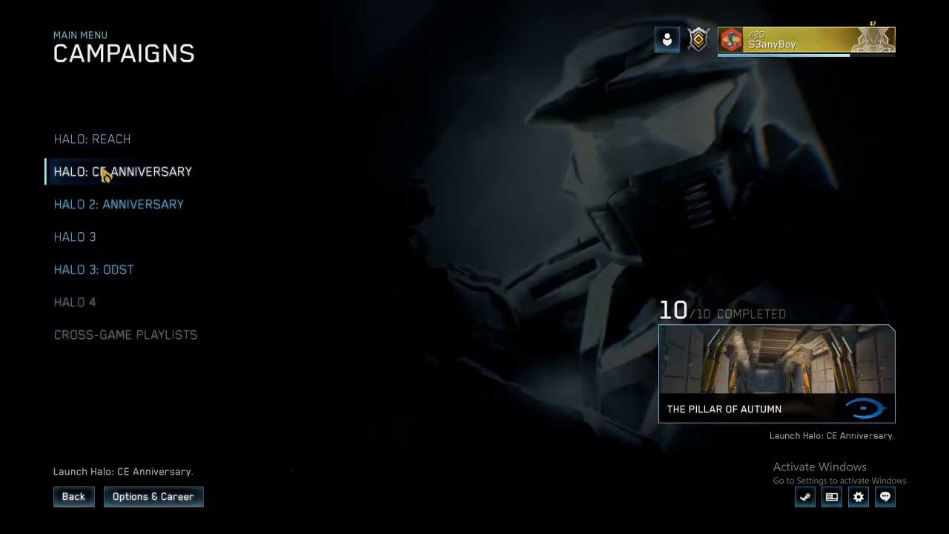
left_click(61, 177)
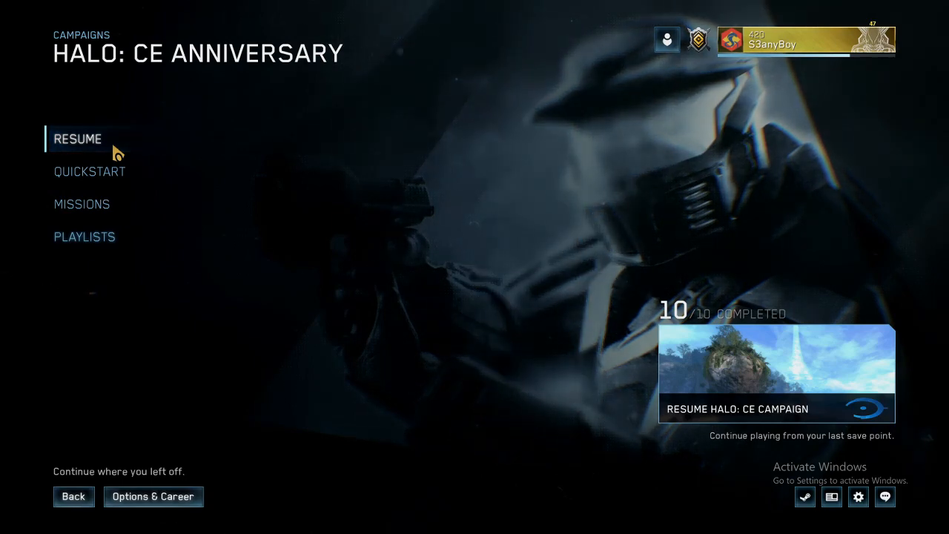
key("super")
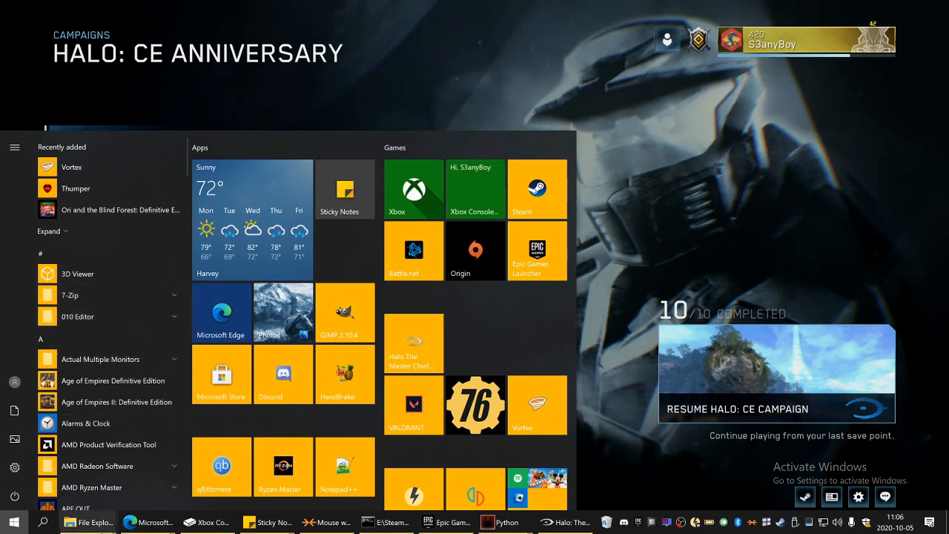
left_click(714, 175)
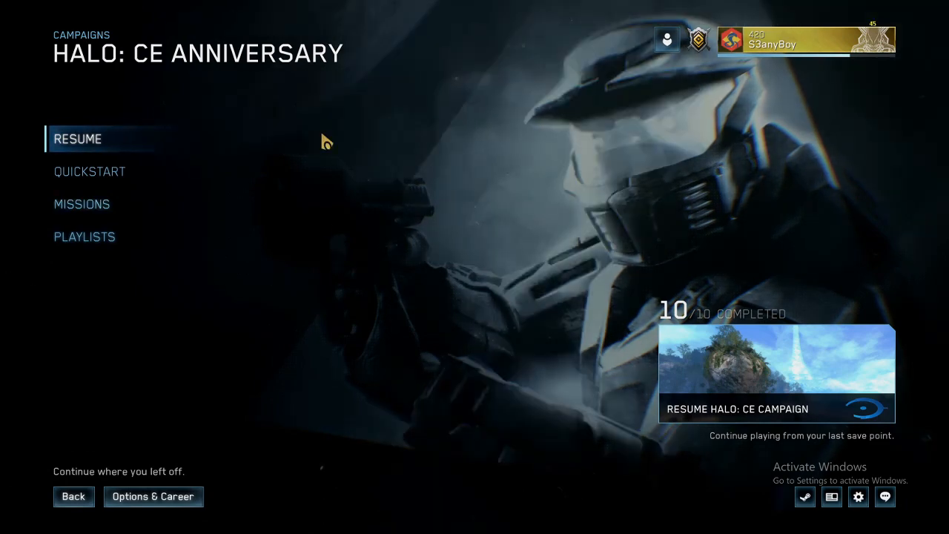
left_click(112, 140)
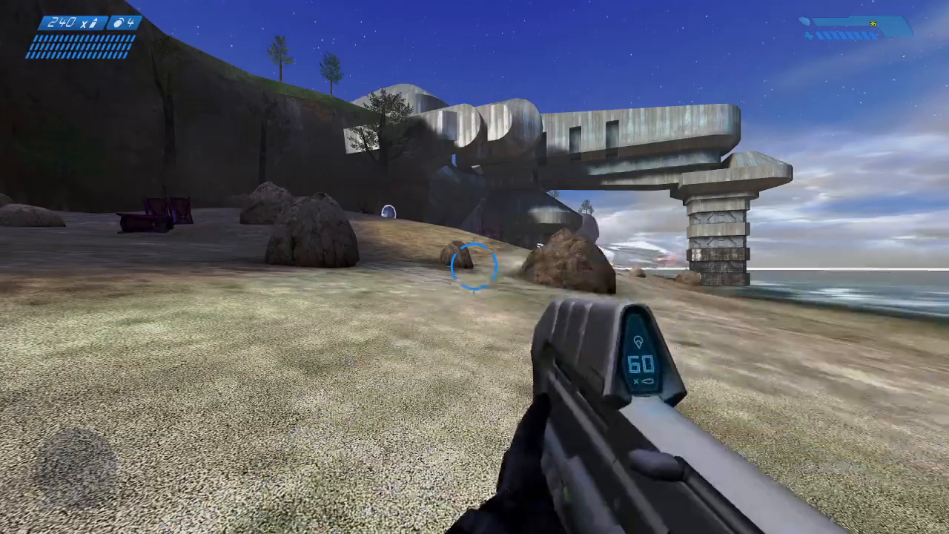
key("w")
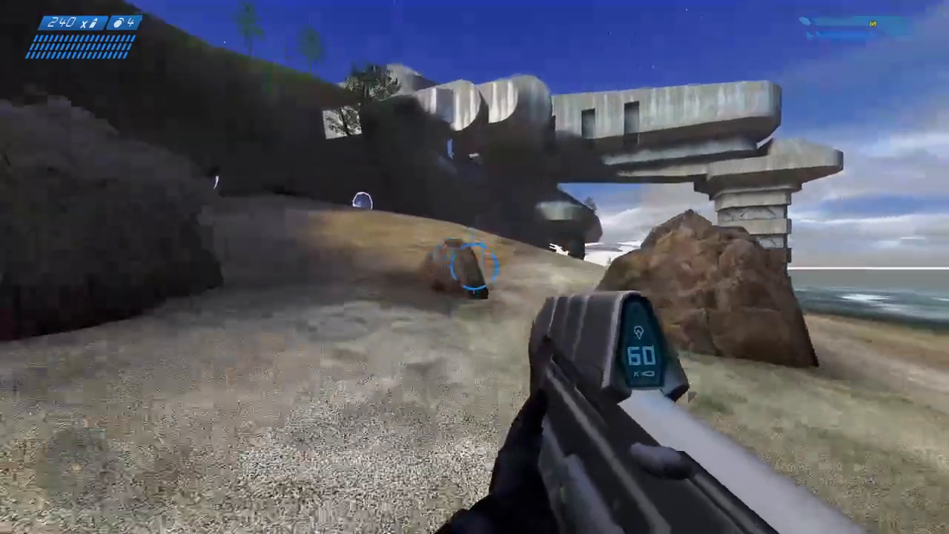
key("w")
key("Tab")
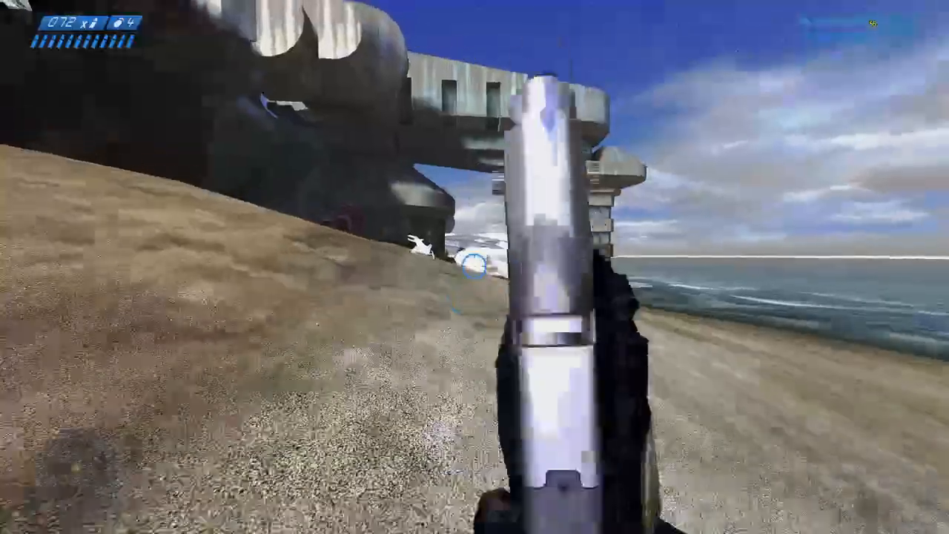
key("w")
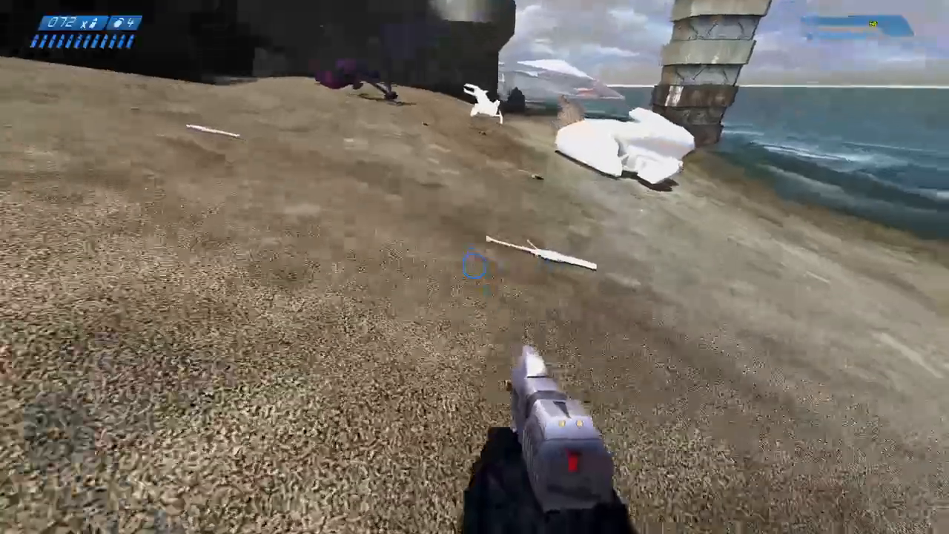
key("a")
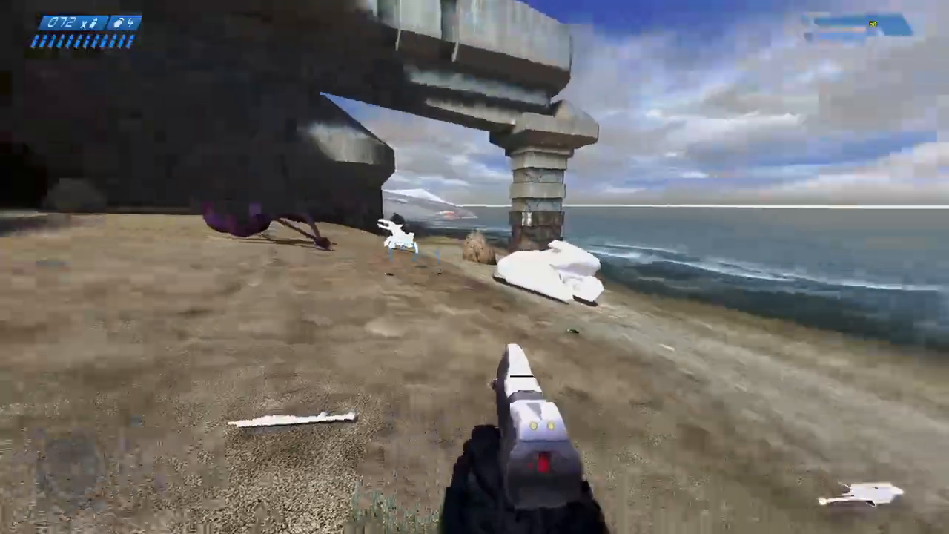
key("d")
key("a")
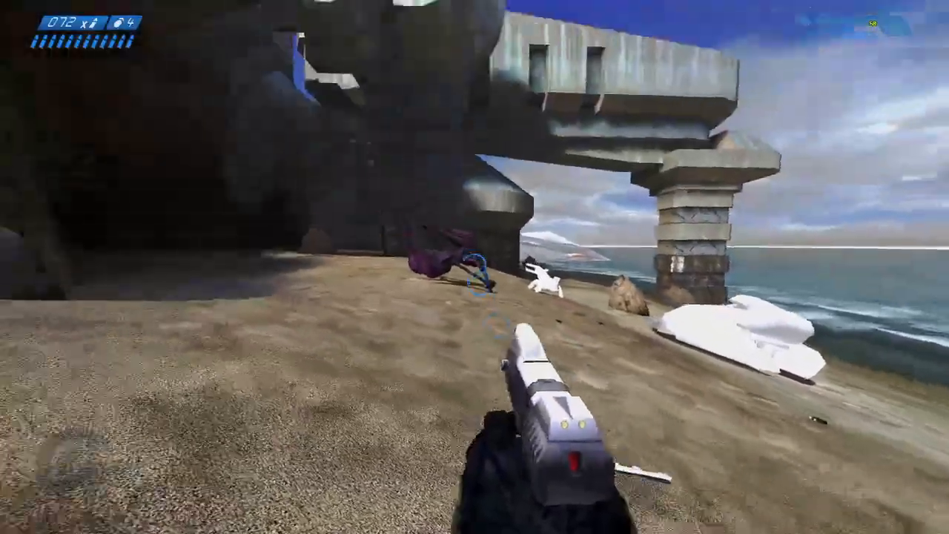
key("d")
key("w")
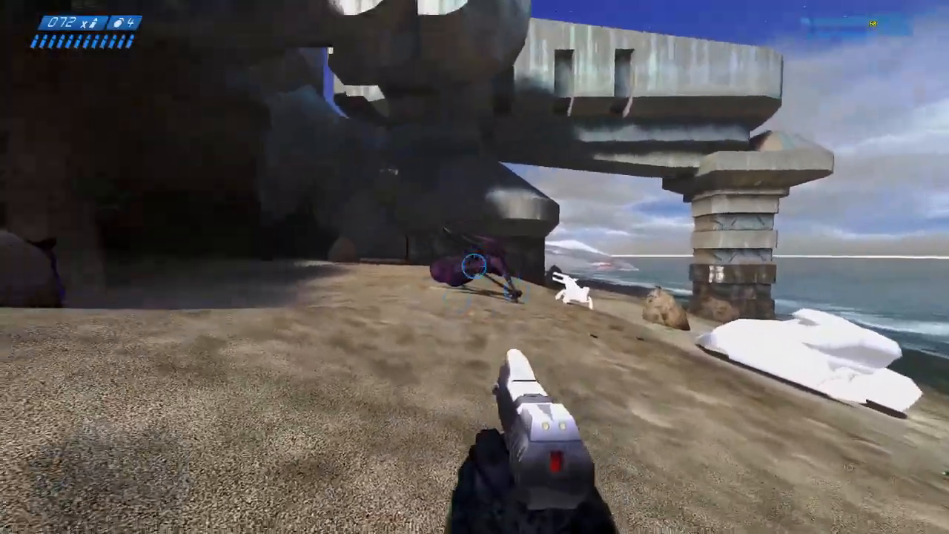
key("a")
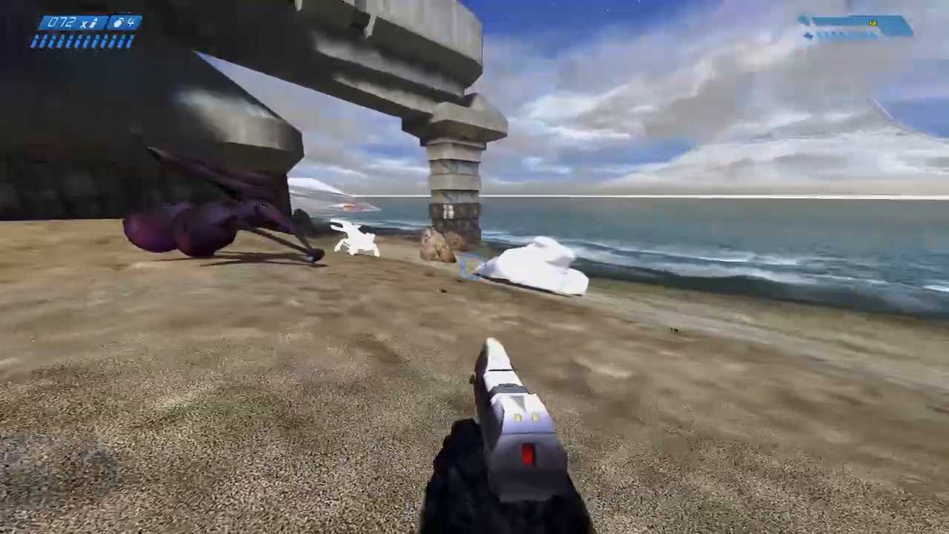
key("d")
key("d")
key("w")
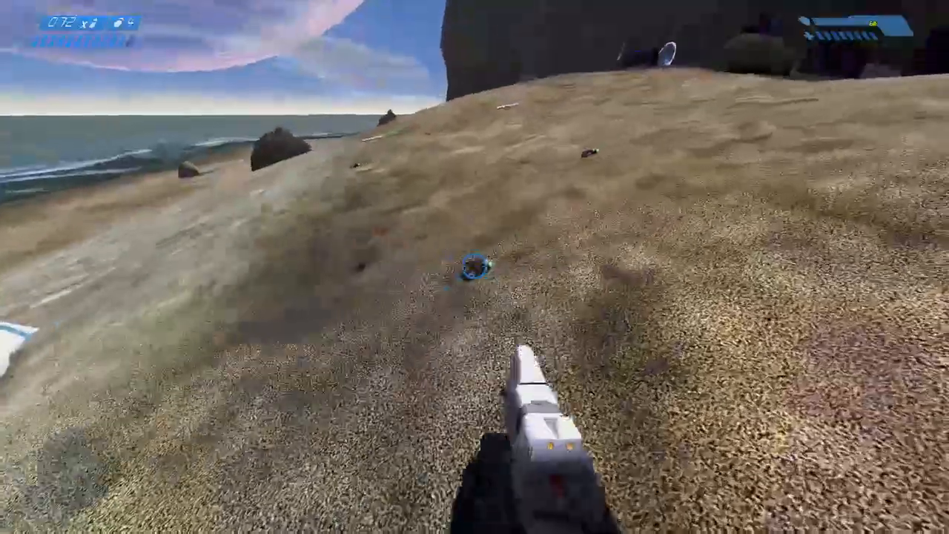
key("Tab")
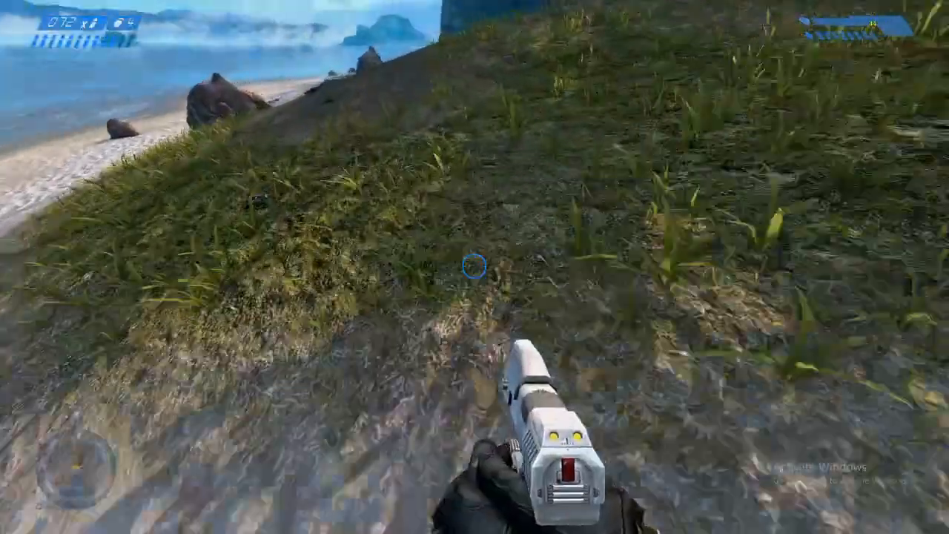
key("w")
key("1")
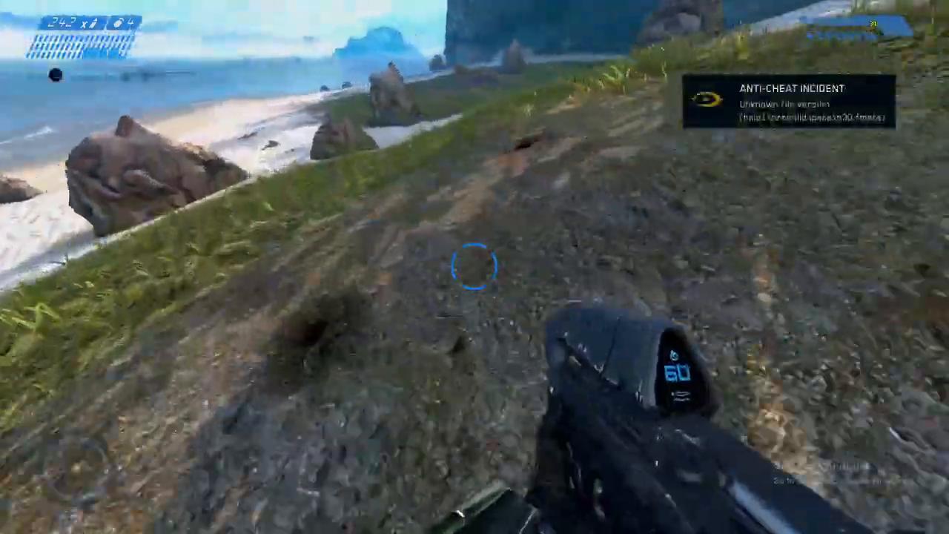
key("Tab")
key("w")
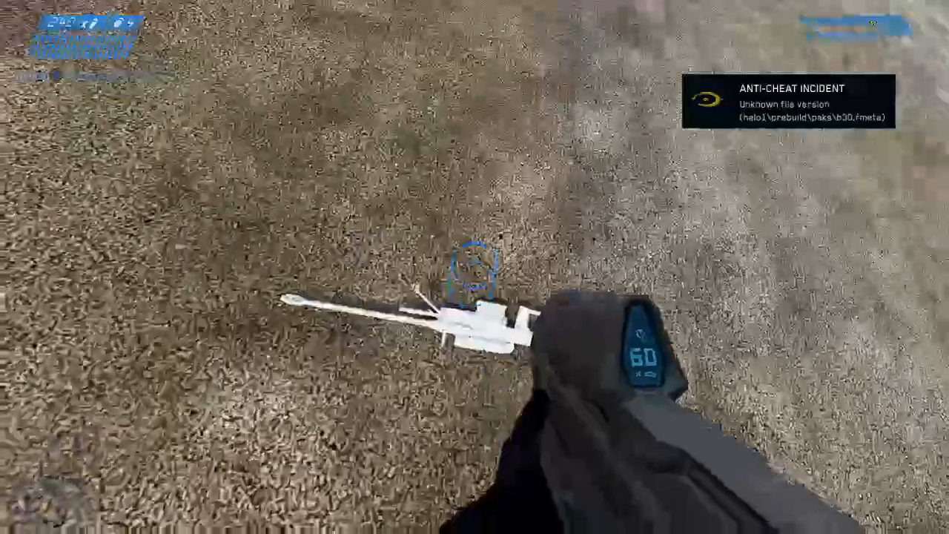
key("Tab")
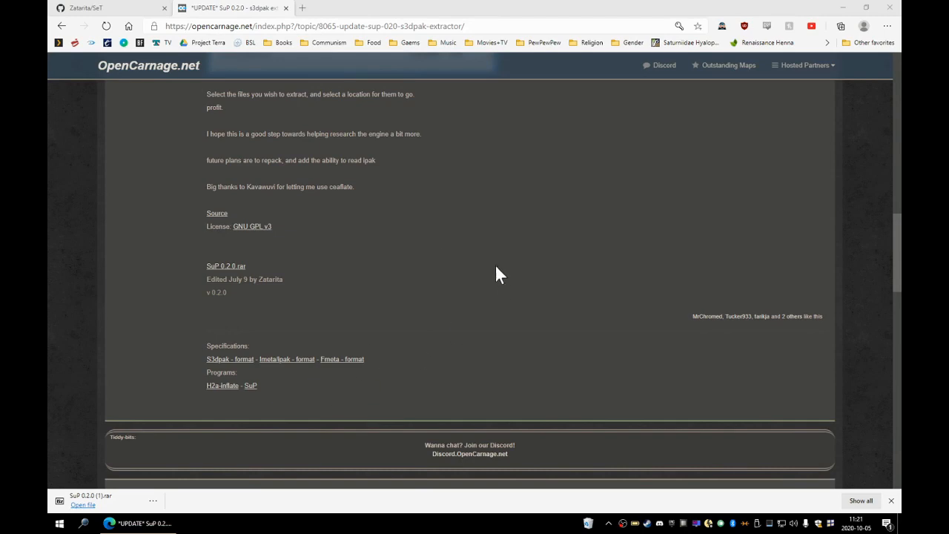
Switch to the browser and look through the SuP 0.2.0 s3dpak extractor post and its usage instructions.
left_click(513, 251)
scroll(239, 144, "up", 15)
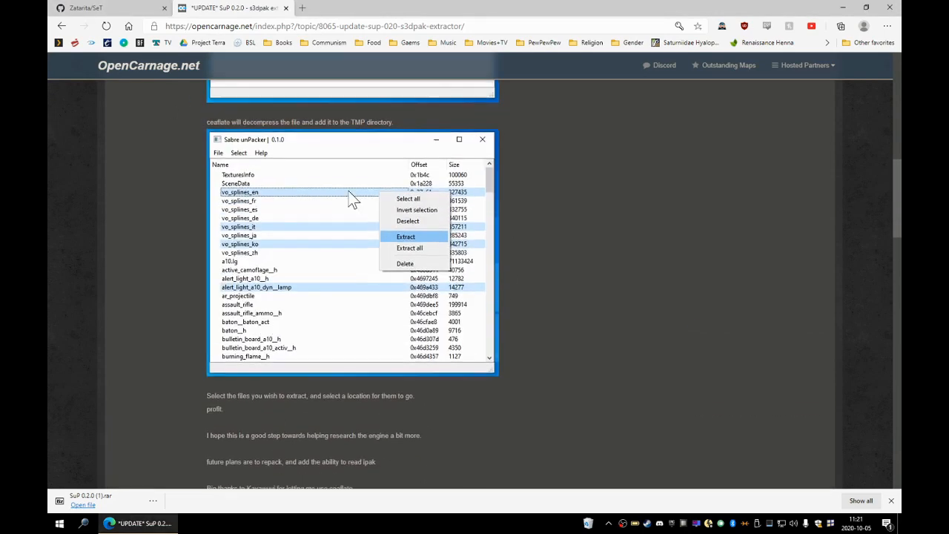
scroll(356, 407, "down", 2)
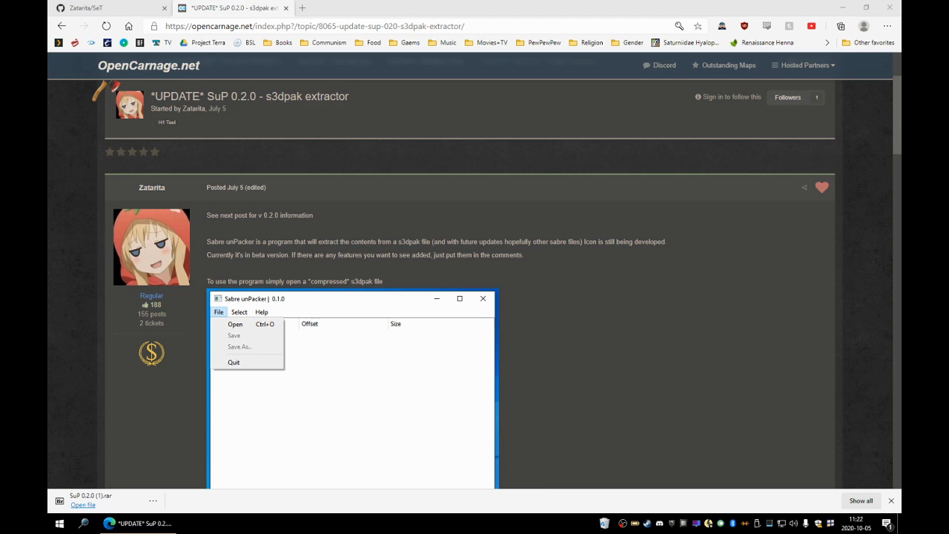
Bring up the CEA PAK folder window and highlight its b30.map, b30.fmeta and b30.s3dpak files in turn.
key("super+d")
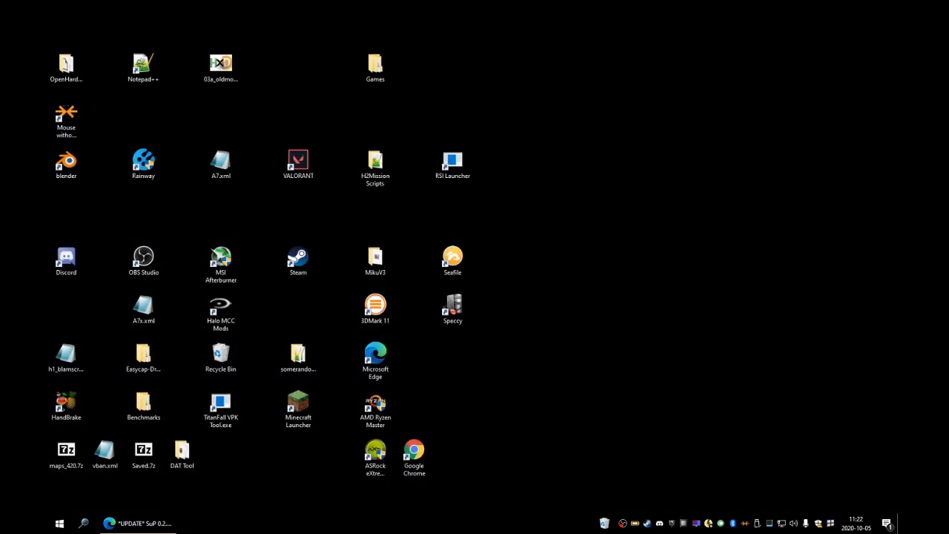
key("super+d")
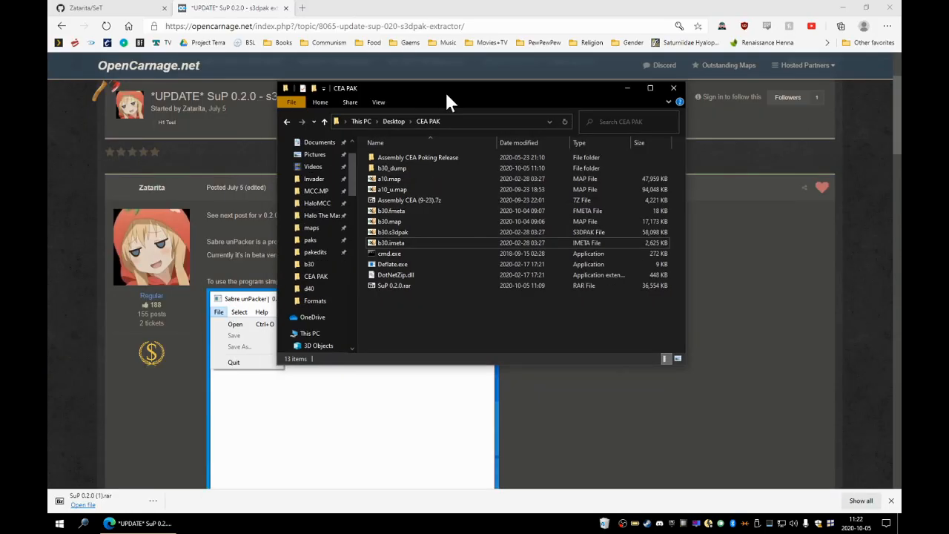
left_click_drag(444, 89, 548, 65)
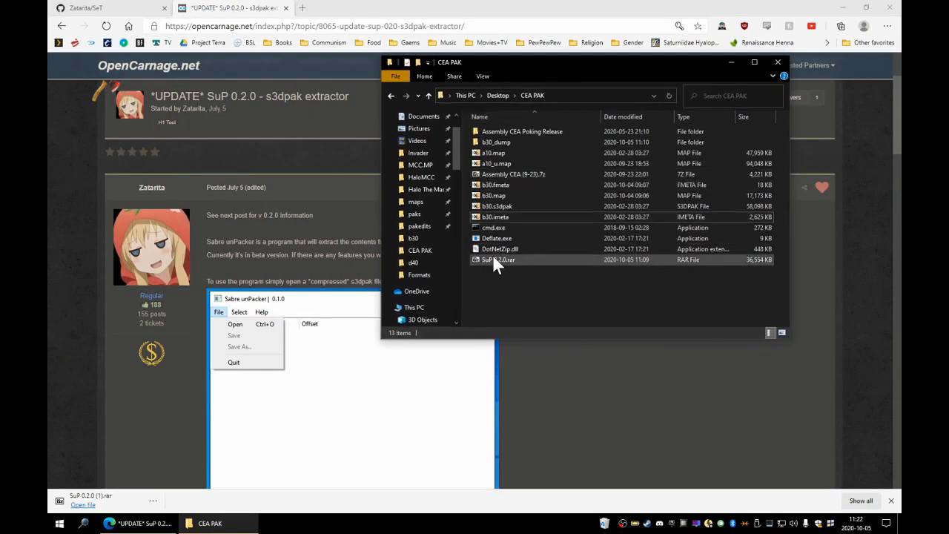
left_click(503, 196)
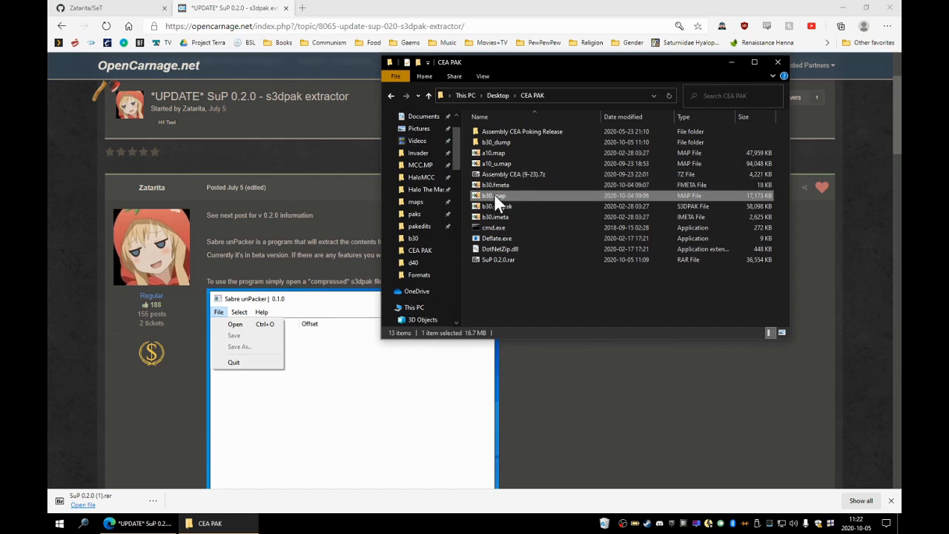
left_click(501, 184)
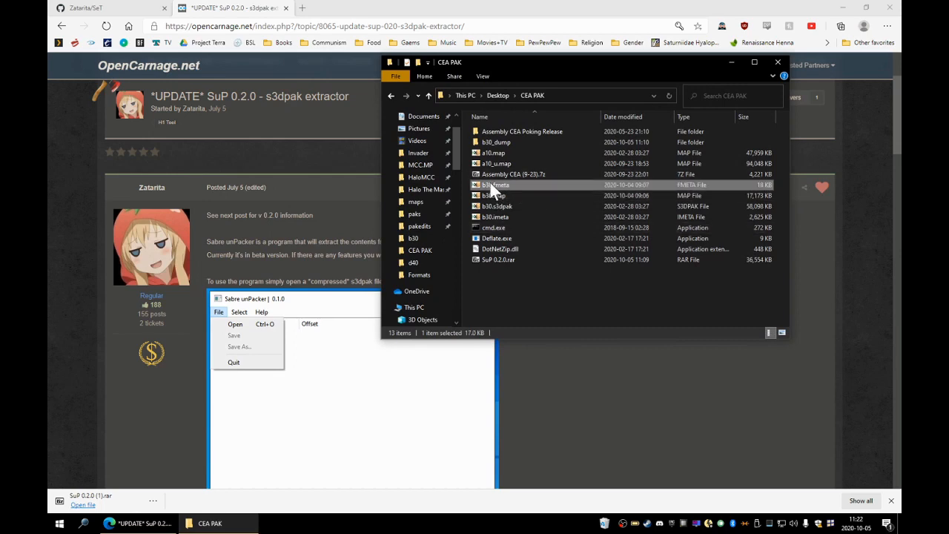
left_click(527, 208)
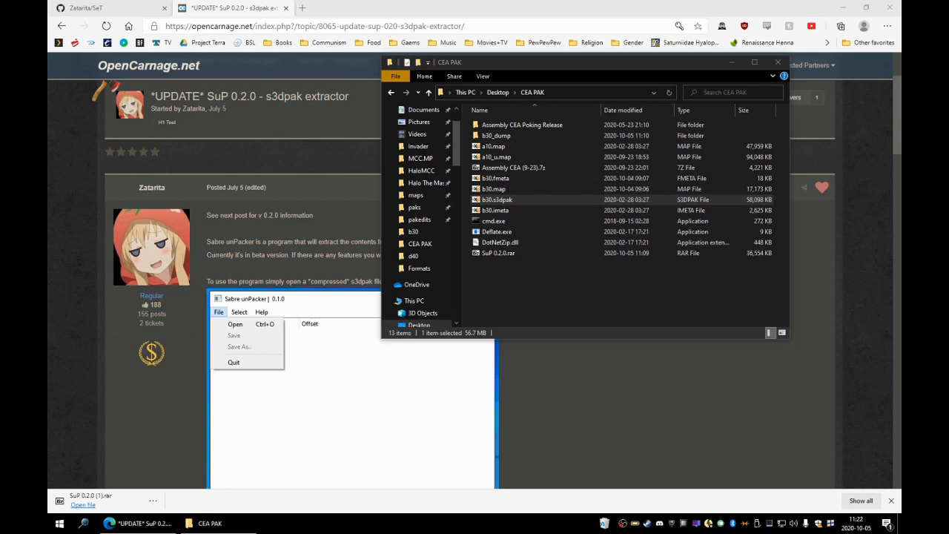
Arrange the CEA PAK folder window above the paks folder window so both file lists can be used.
key("super+d")
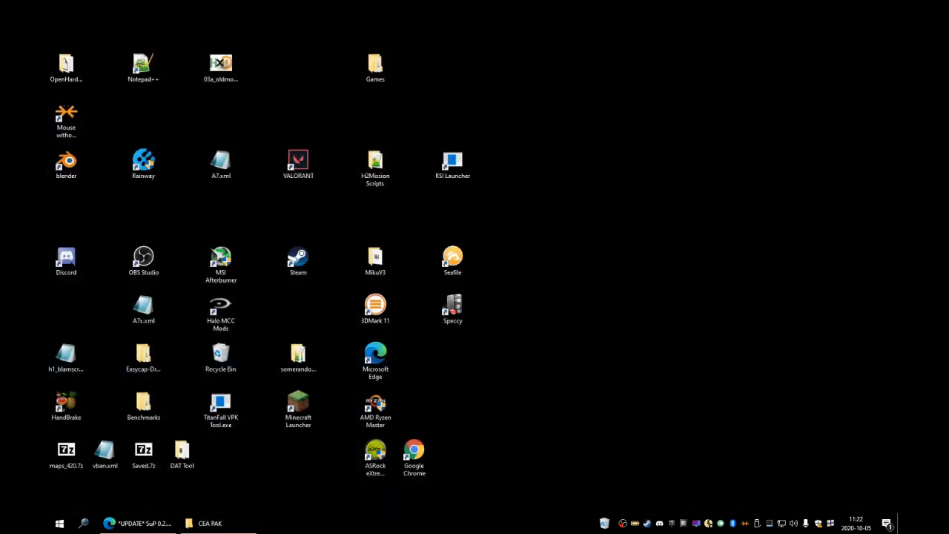
key("super+d")
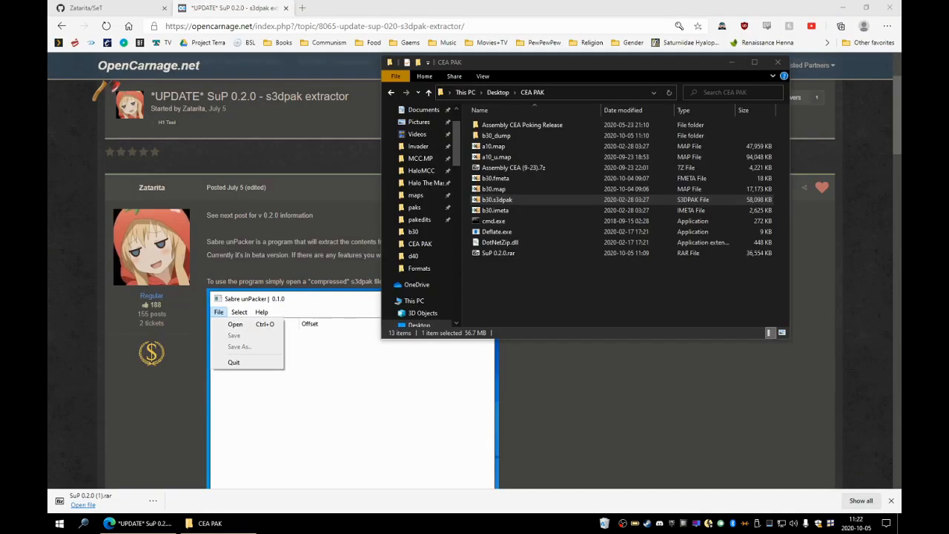
left_click_drag(779, 290, 722, 219)
left_click_drag(665, 58, 722, 11)
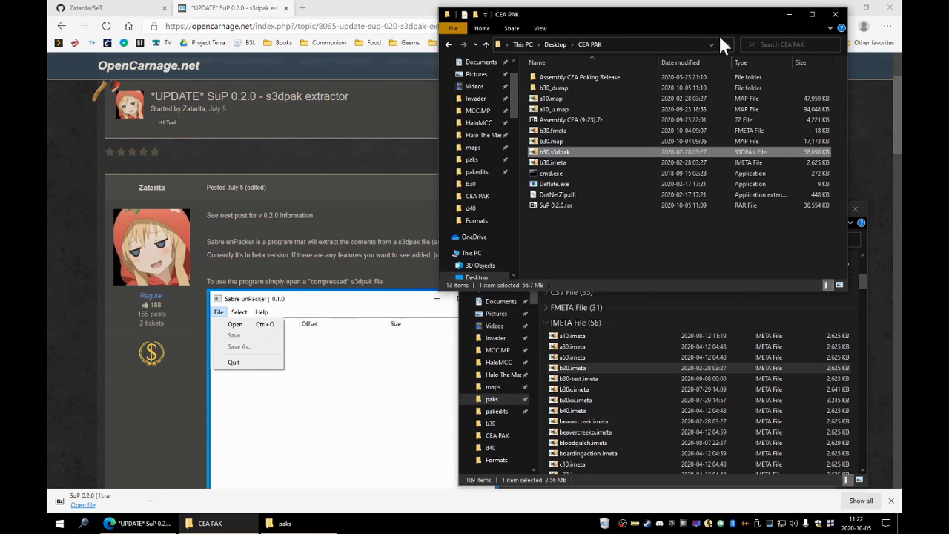
Compare the b30 fmeta, s3dpak and imeta files in CEA PAK with the files in the halo1 prebuild paks folder.
left_click(615, 407)
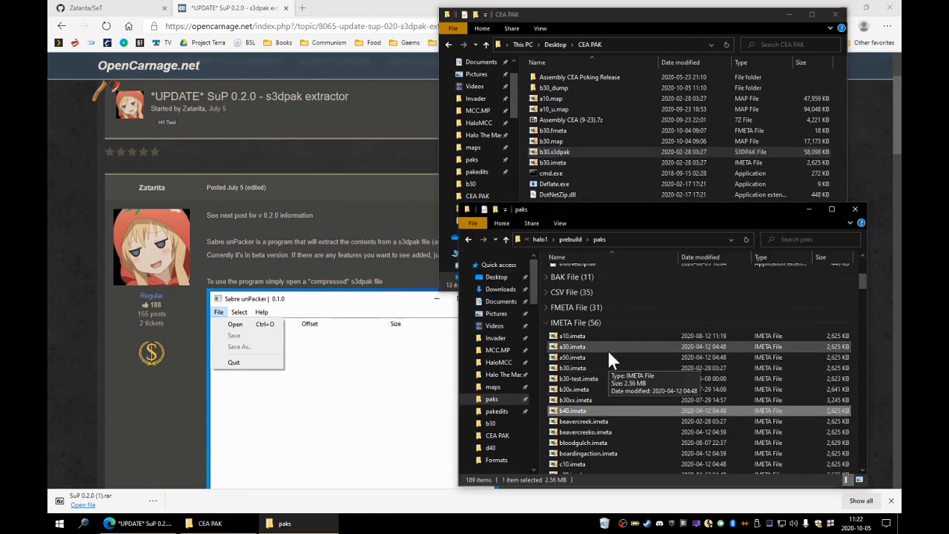
left_click(591, 173)
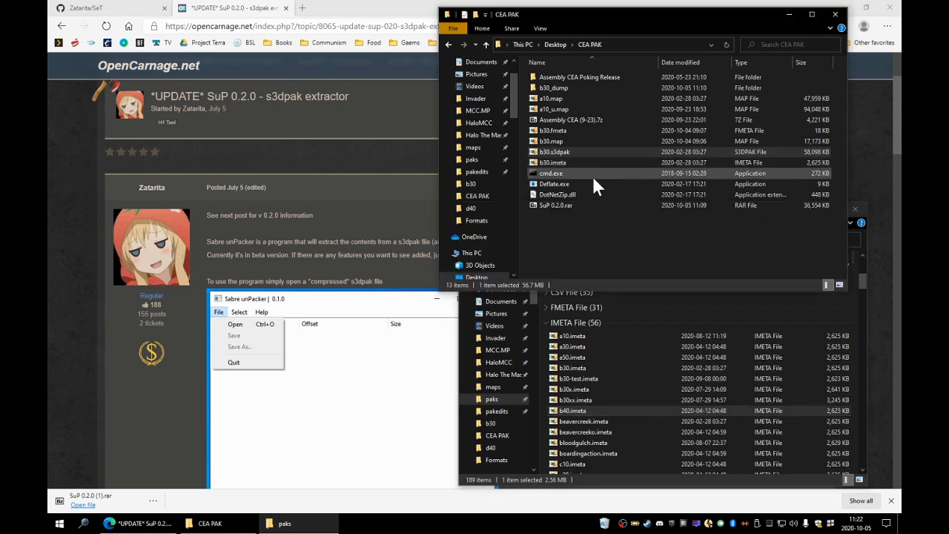
left_click(601, 133)
left_click(622, 356)
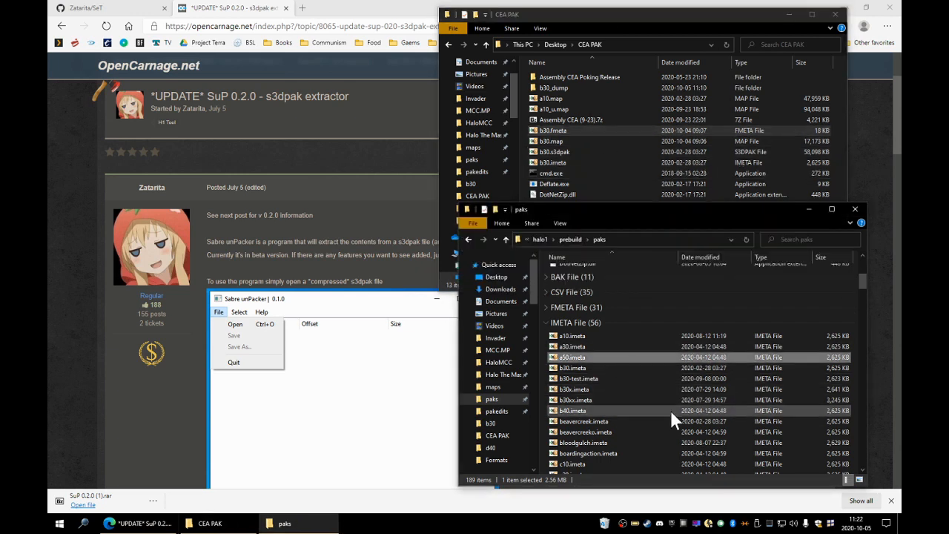
scroll(670, 410, "up", 3)
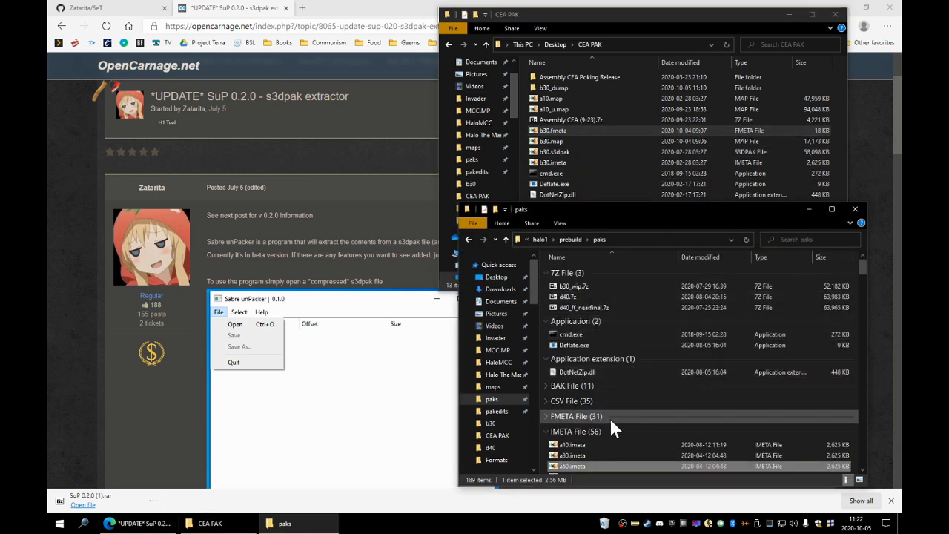
scroll(609, 418, "down", 3)
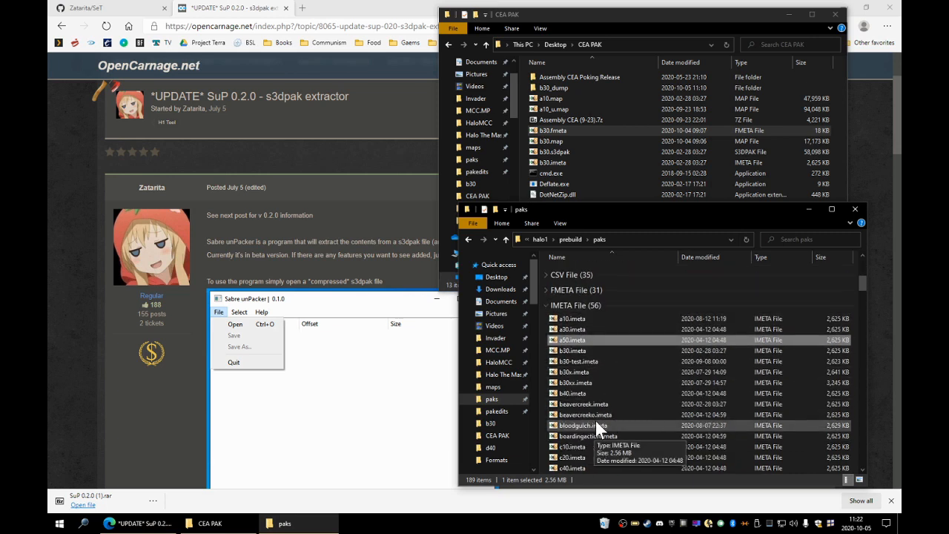
scroll(618, 368, "up", 1)
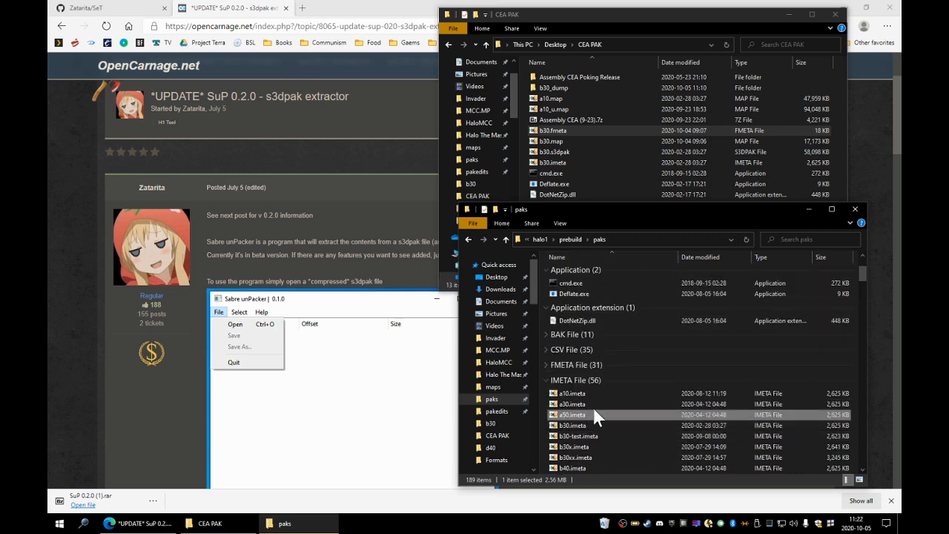
left_click(551, 152)
left_click(555, 163)
left_click(658, 437)
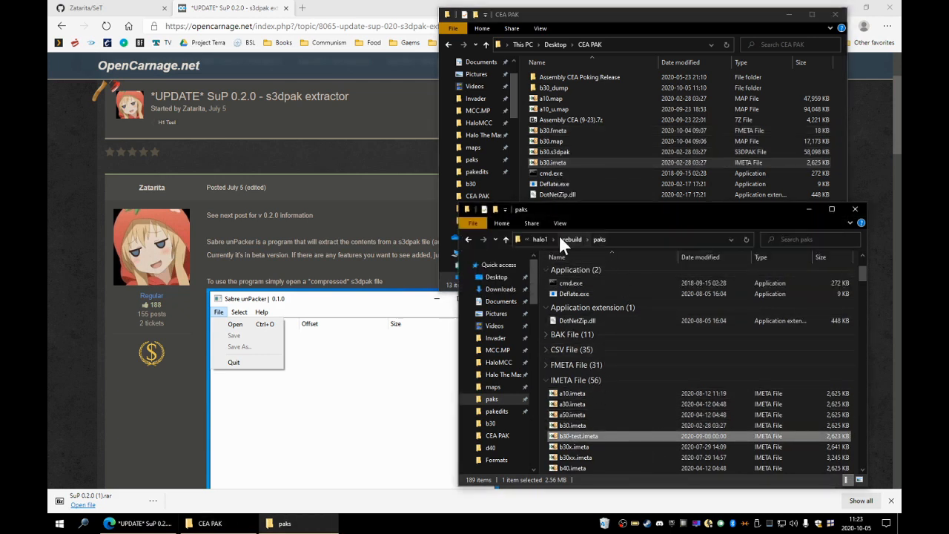
Show the full path of the halo1 prebuild paks folder, then minimize that folder window.
left_click(621, 244)
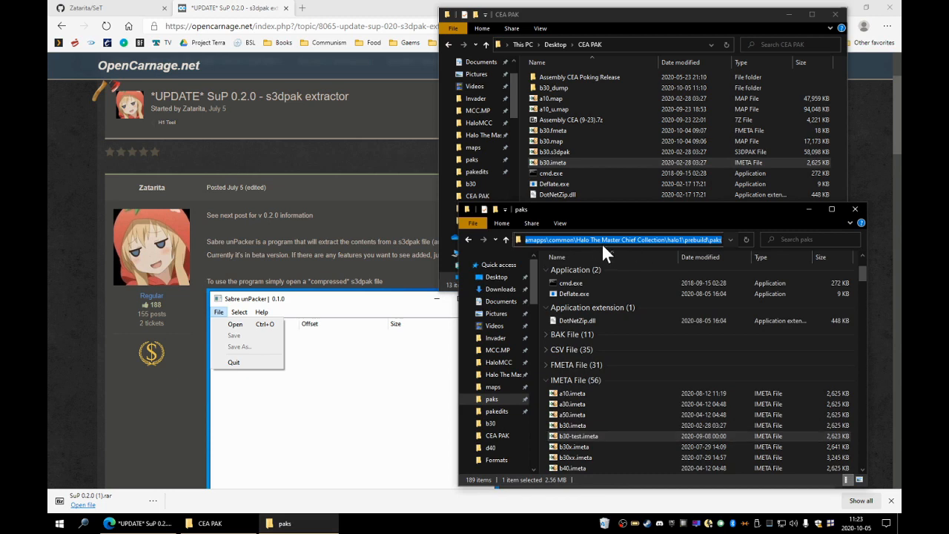
left_click_drag(723, 240, 693, 240)
left_click(716, 240)
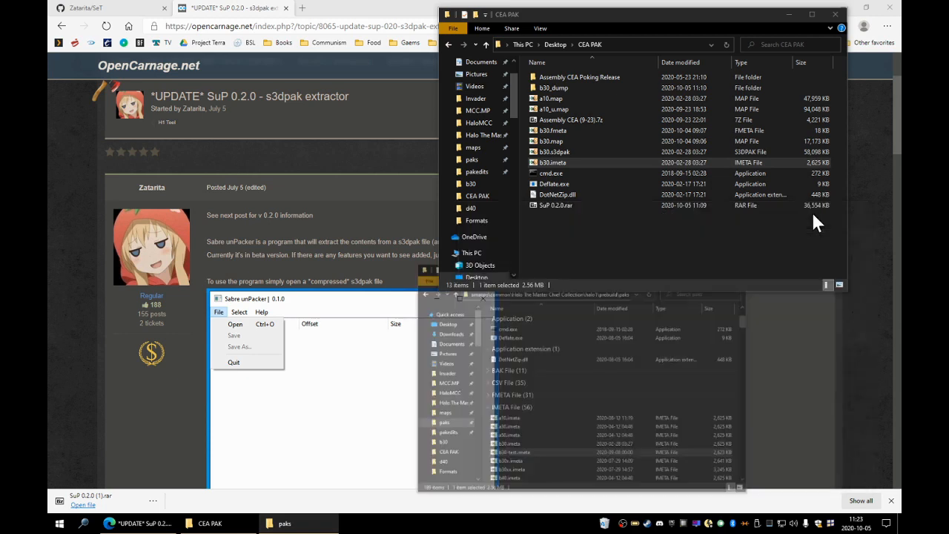
left_click(810, 210)
Extract the SuP 0.2.0 folder from SuP 0.2.0.rar into the CEA PAK folder.
left_click(566, 153)
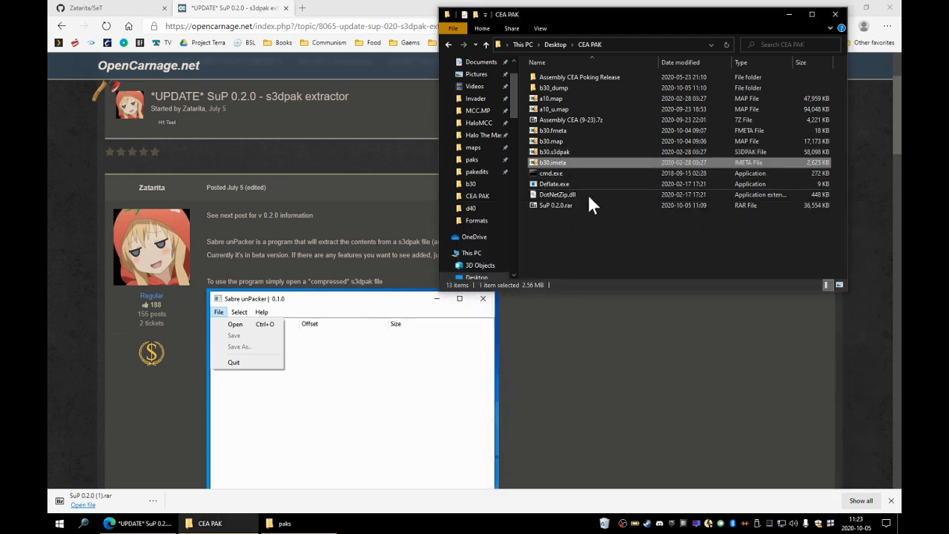
double_click(570, 203)
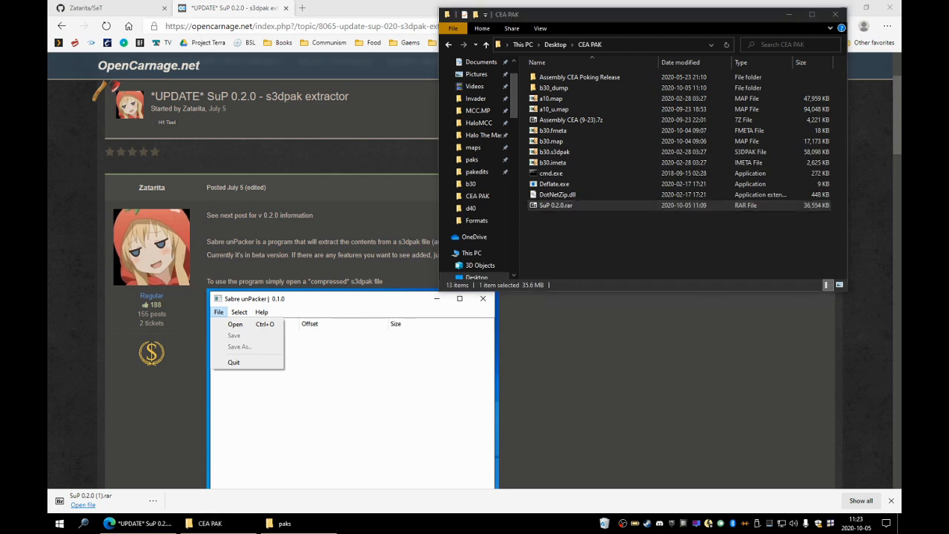
left_click_drag(566, 527, 561, 227)
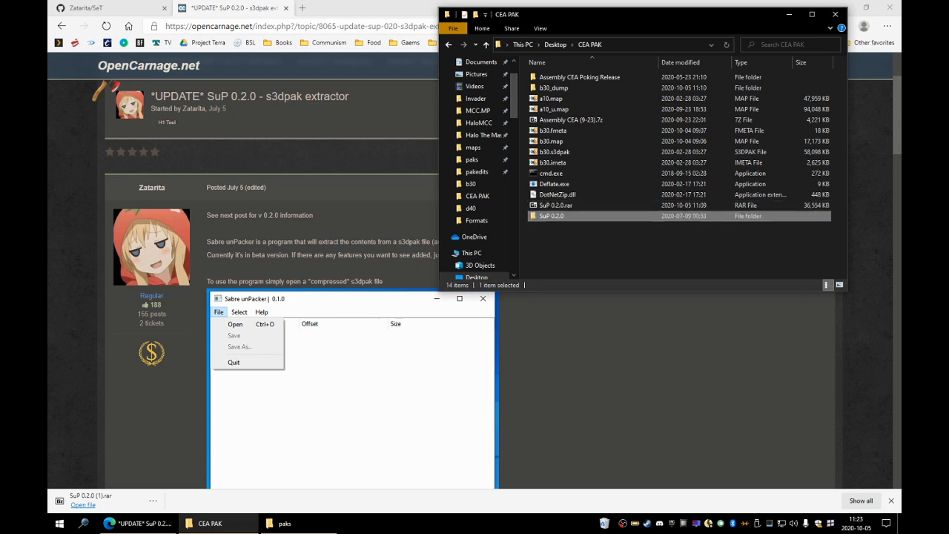
Copy b40.s3dpak and b40.imeta together from the paks folder into the CEA PAK folder.
left_click(289, 523)
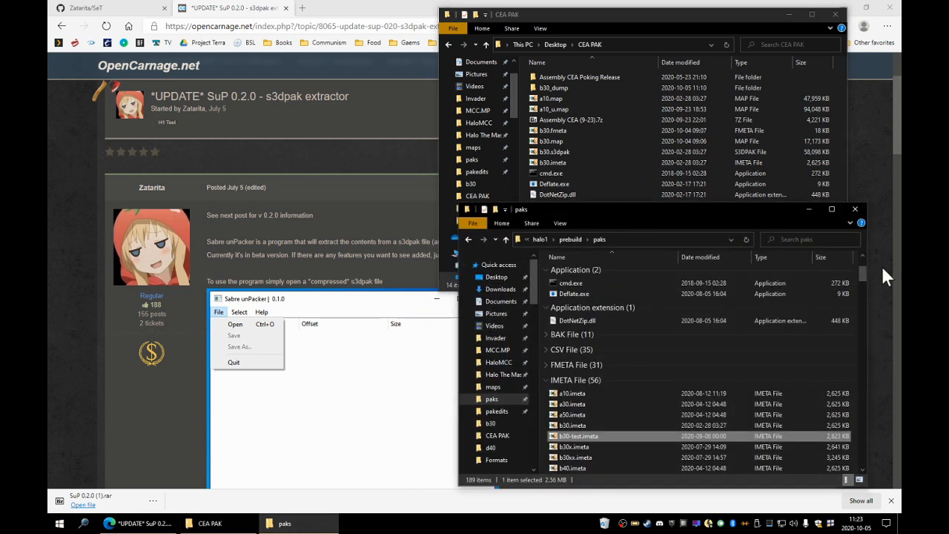
scroll(591, 429, "down", 10)
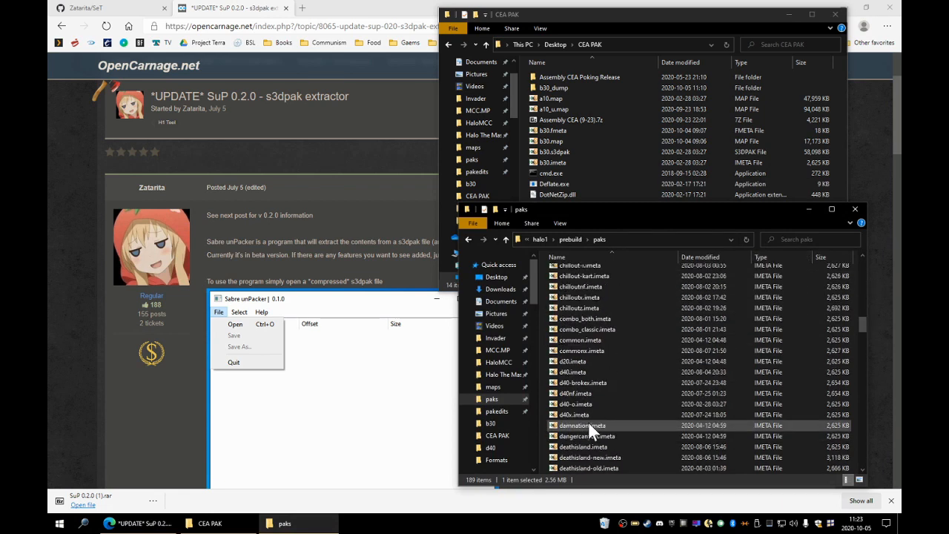
scroll(591, 430, "up", 12)
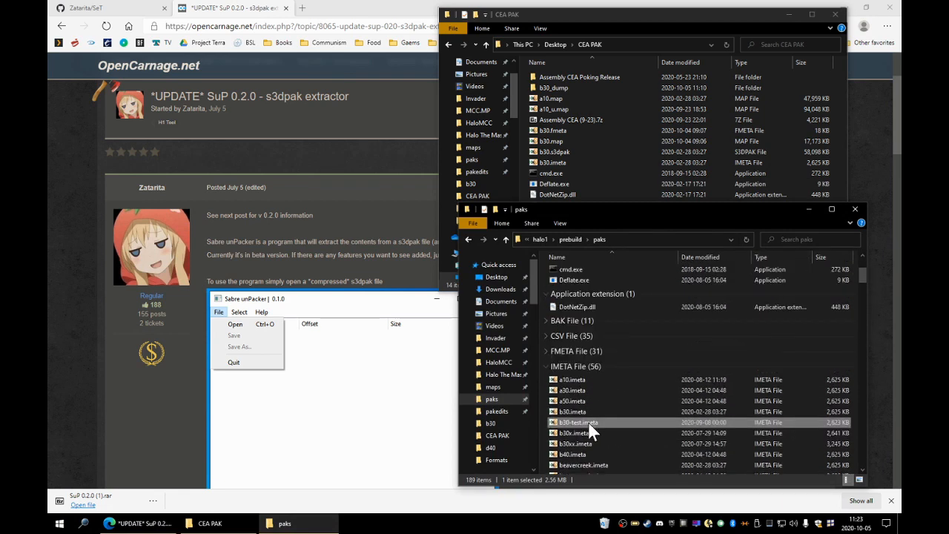
scroll(591, 430, "up", 2)
scroll(591, 430, "down", 15)
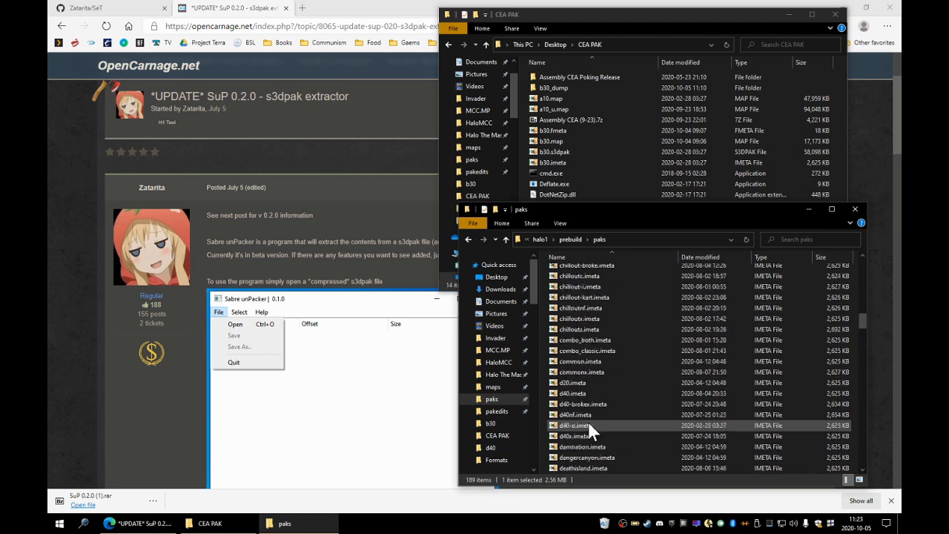
scroll(591, 429, "down", 6)
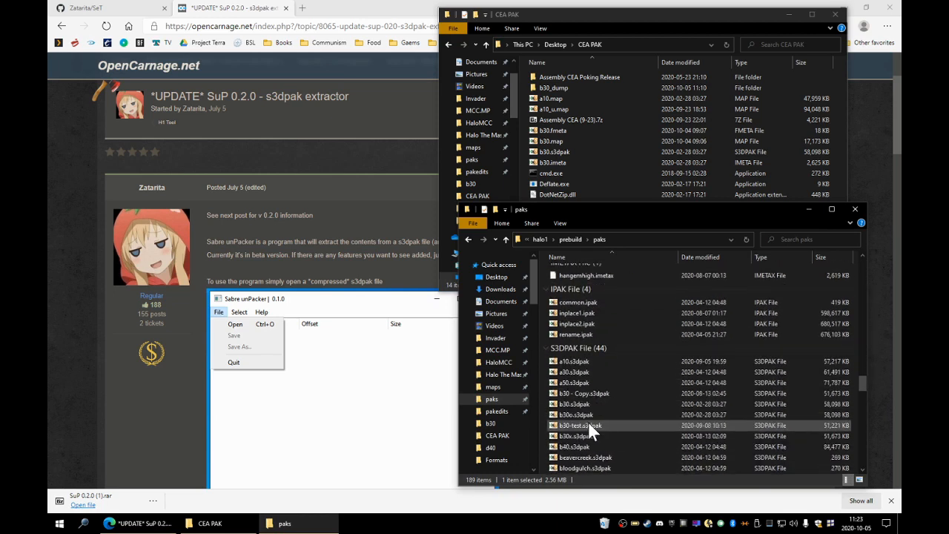
scroll(590, 409, "down", 4)
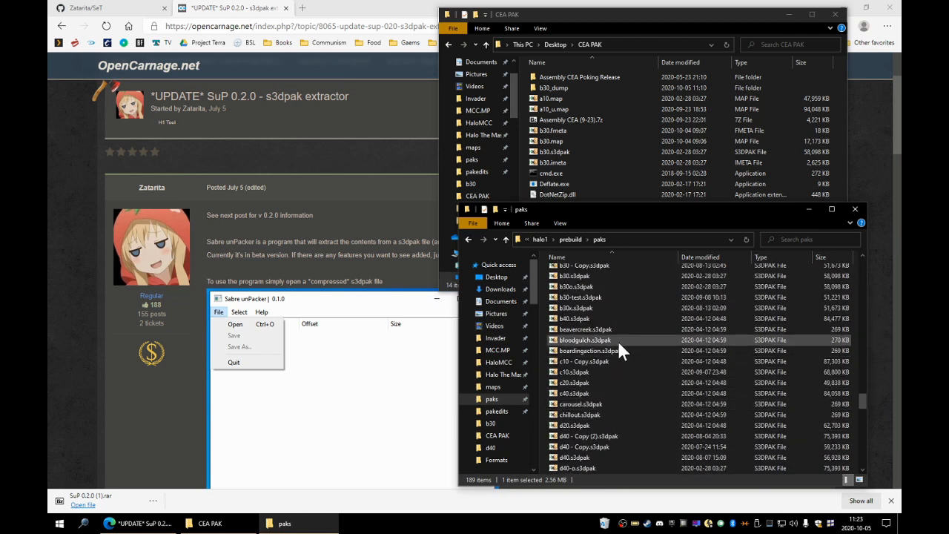
scroll(591, 415, "up", 3)
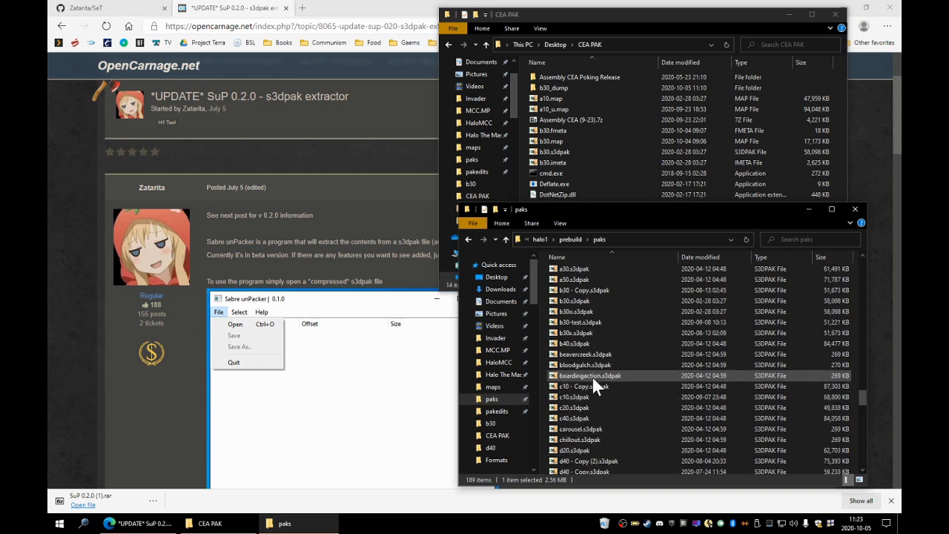
left_click(584, 343)
scroll(645, 386, "up", 5)
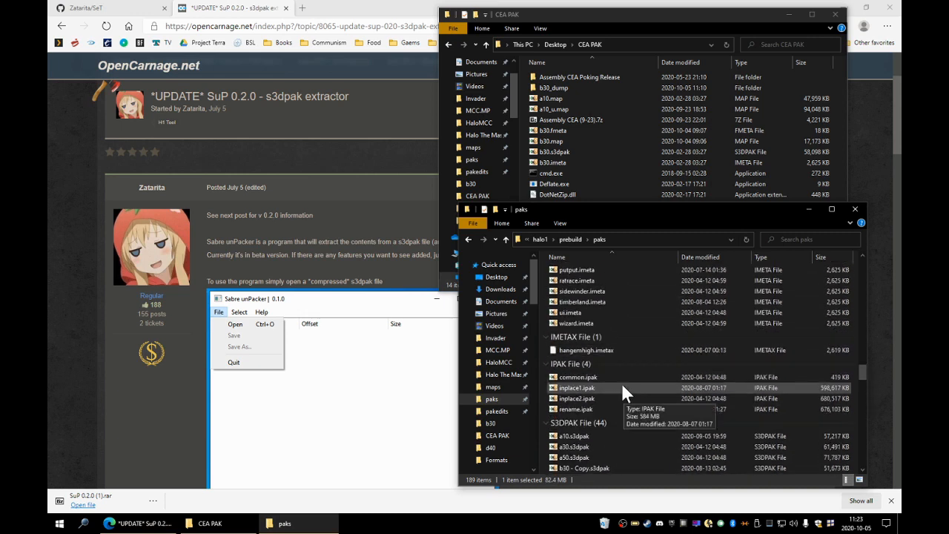
scroll(621, 384, "up", 4)
scroll(621, 386, "up", 6)
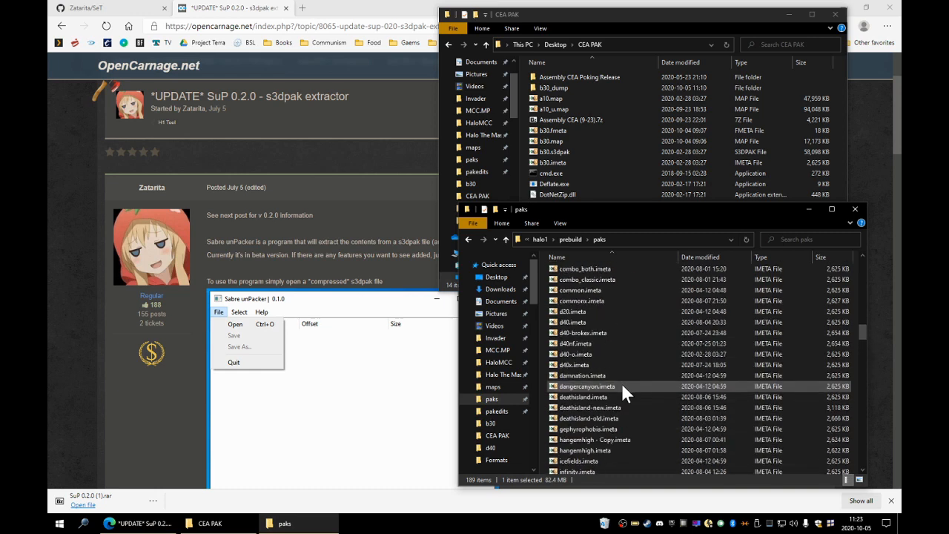
scroll(602, 348, "up", 6)
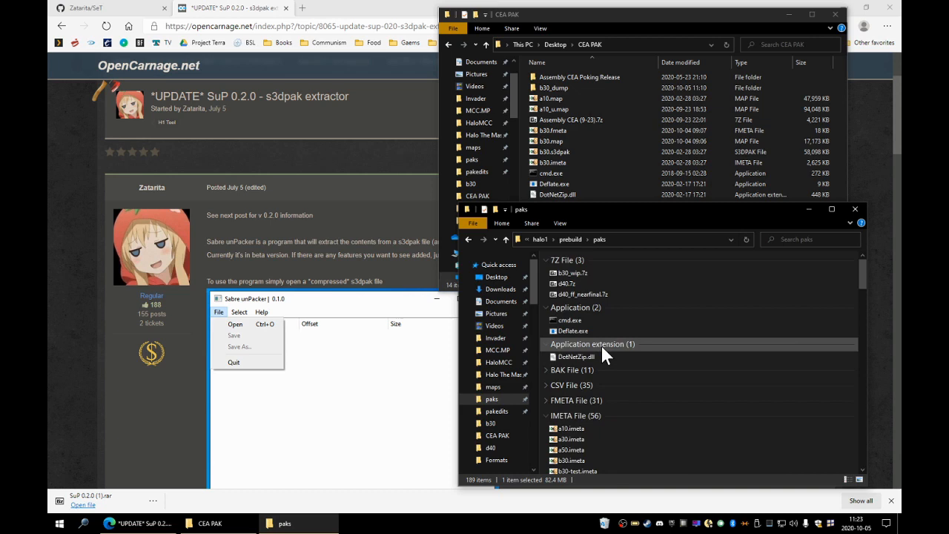
scroll(601, 344, "down", 5)
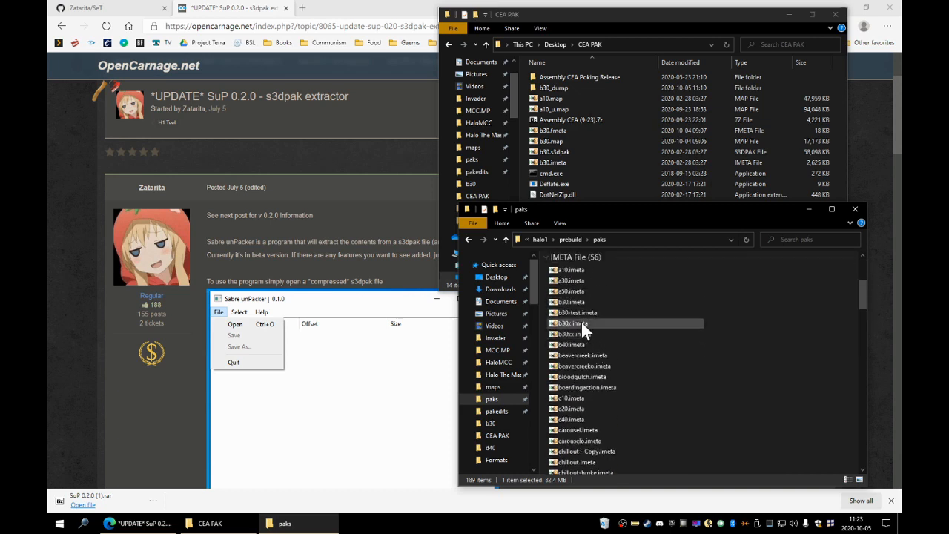
left_click(578, 345, "ctrl")
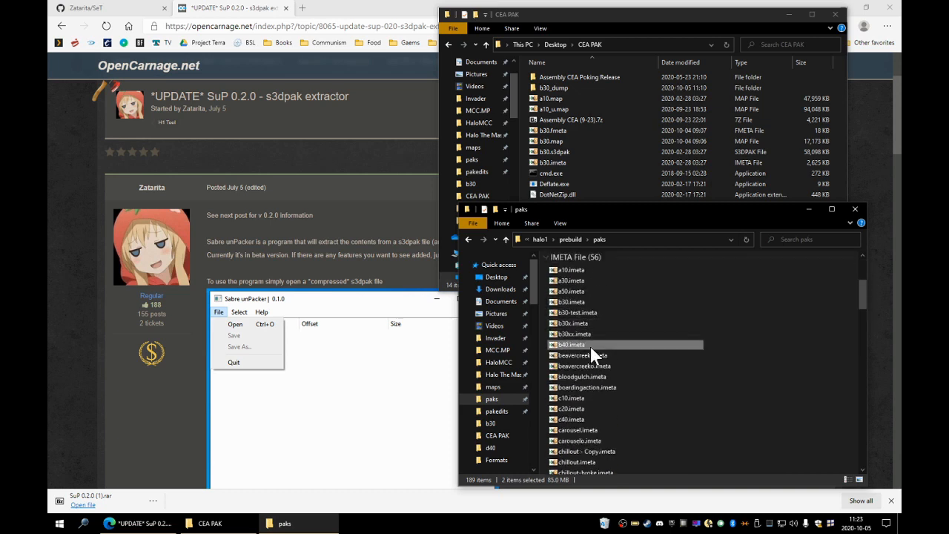
left_click_drag(589, 344, 632, 117)
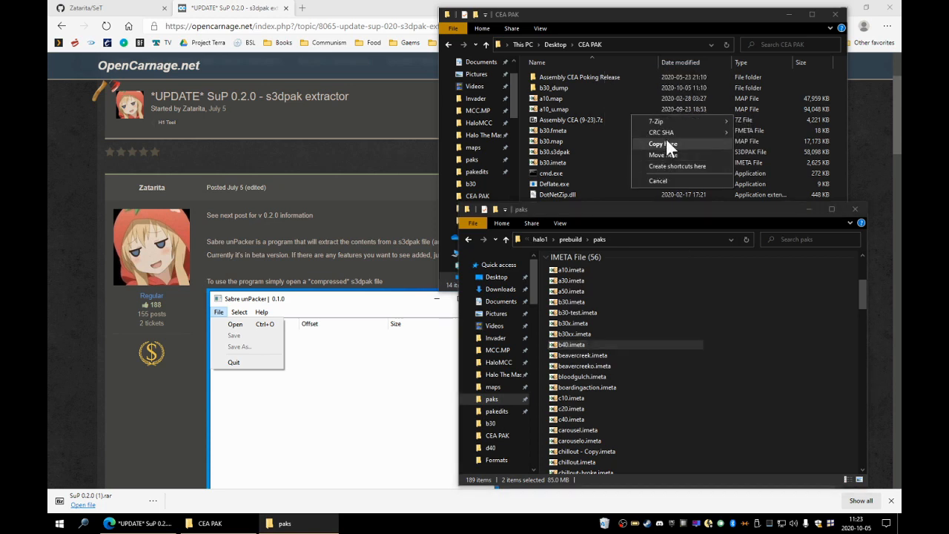
left_click(666, 142)
Copy a10.imeta and a10.s3dpak from the paks folder into the CEA PAK folder.
left_click(599, 394)
scroll(630, 392, "up", 3)
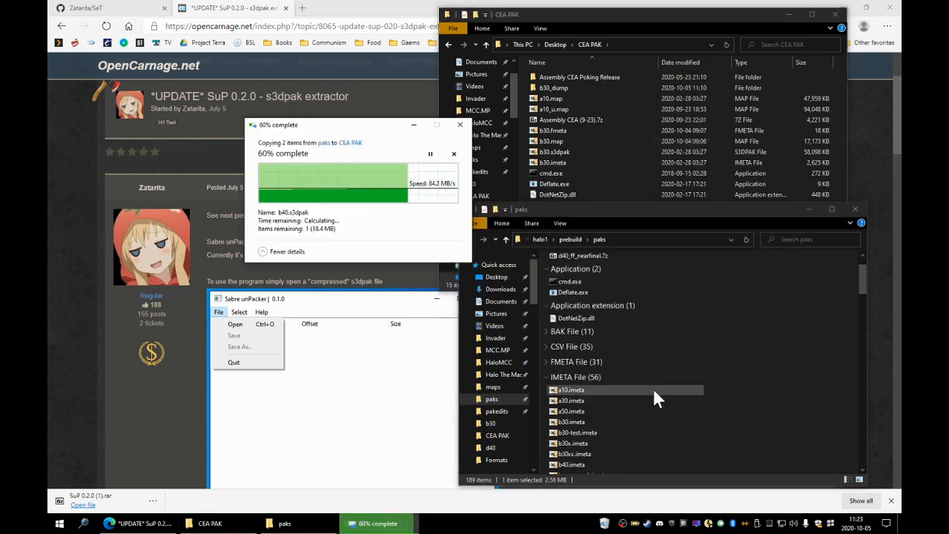
left_click_drag(583, 391, 643, 101)
left_click(684, 123)
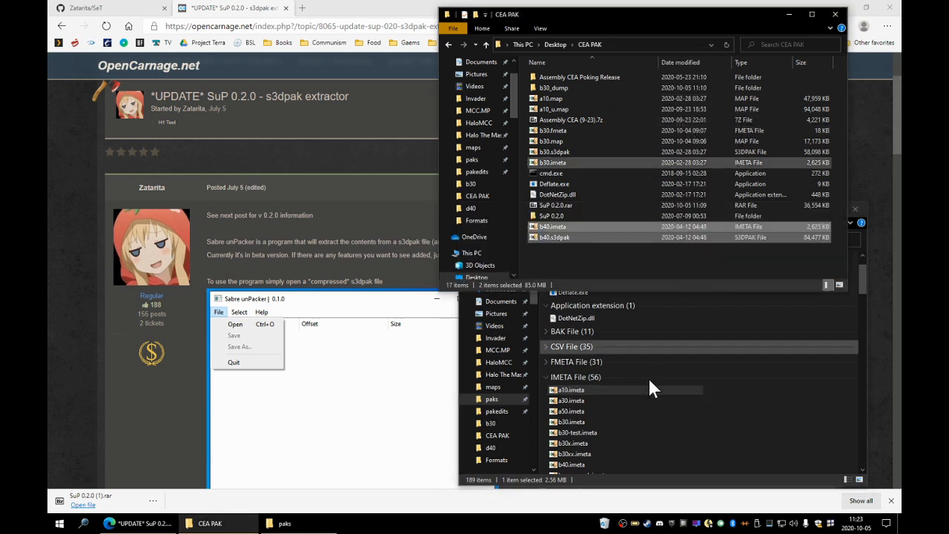
left_click(624, 429)
scroll(624, 428, "down", 10)
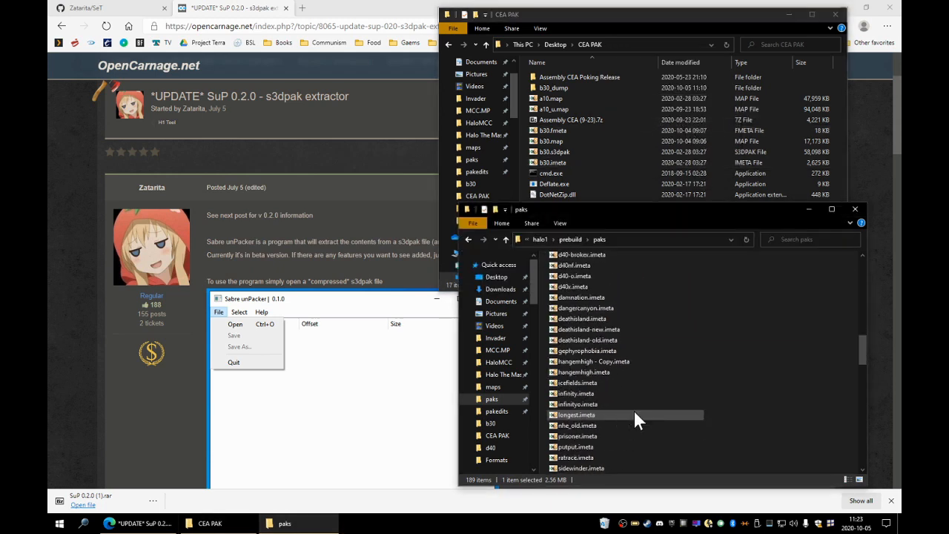
scroll(633, 409, "down", 6)
left_click_drag(584, 404, 646, 166)
left_click(647, 162)
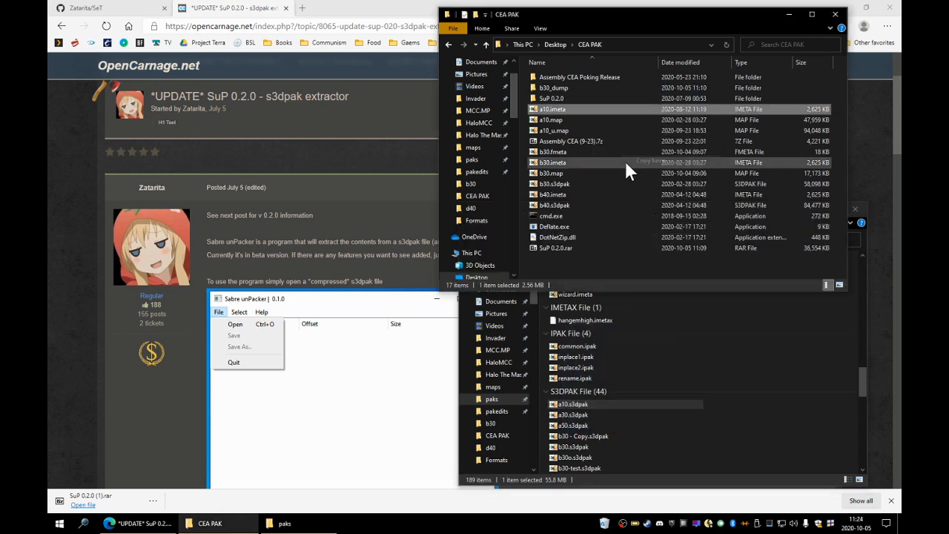
Create two new folders named a10_dump and b40_dump in the CEA PAK folder.
left_click(474, 16)
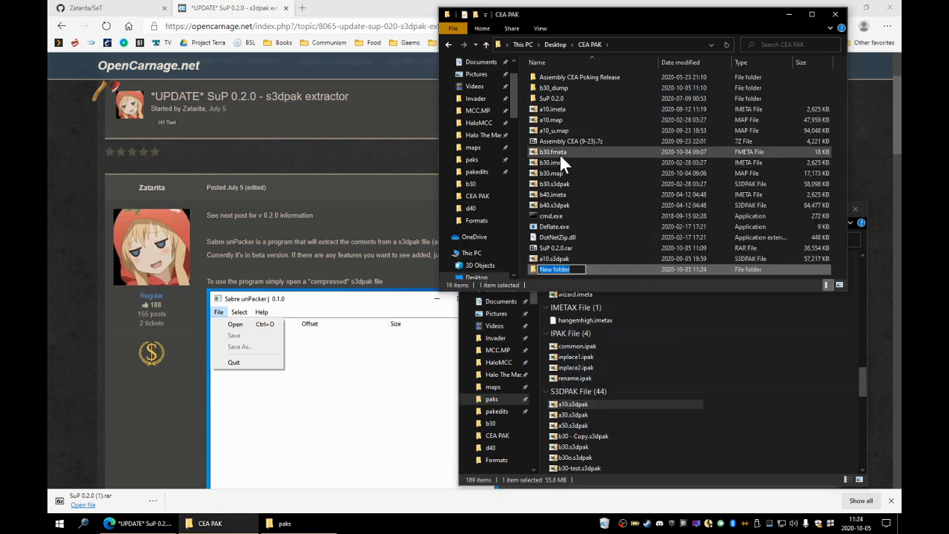
type("a10_dump")
key("Return")
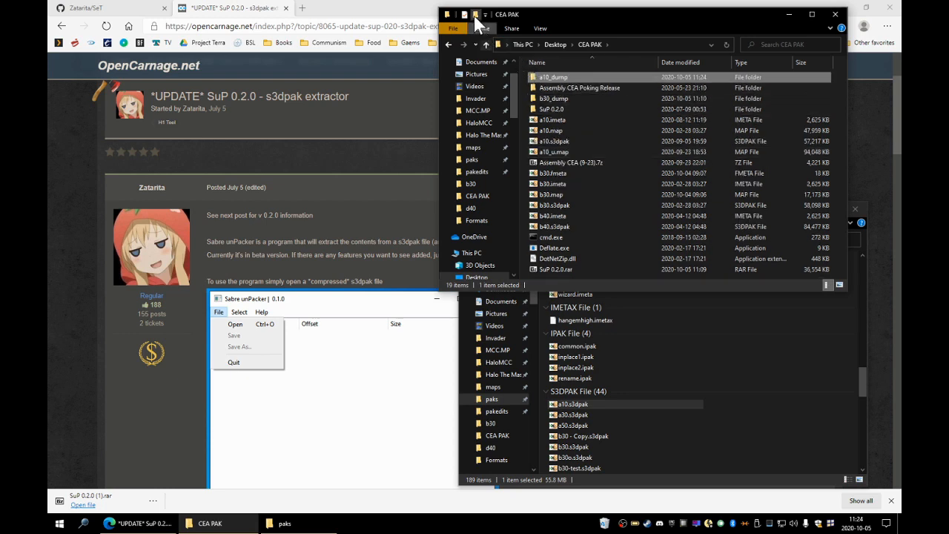
left_click(475, 15)
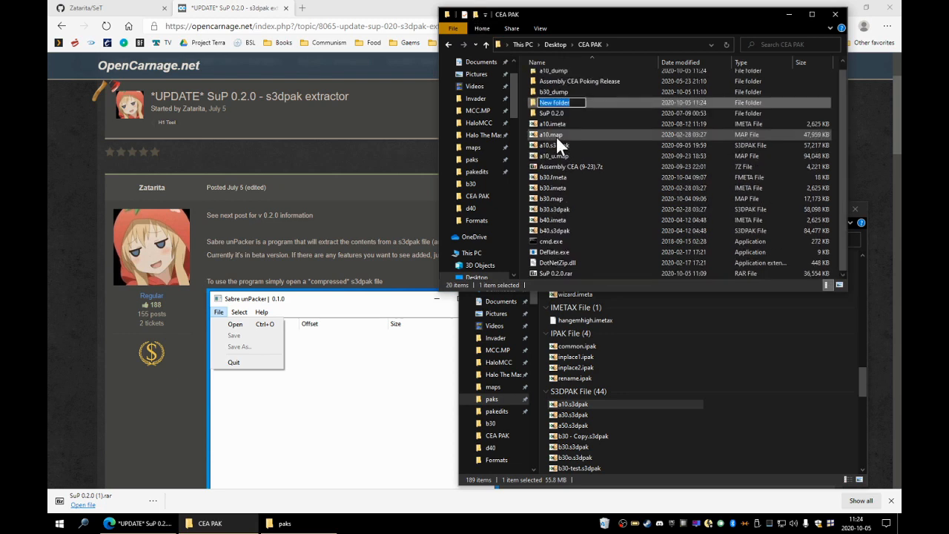
type("b40_dump")
key("Return")
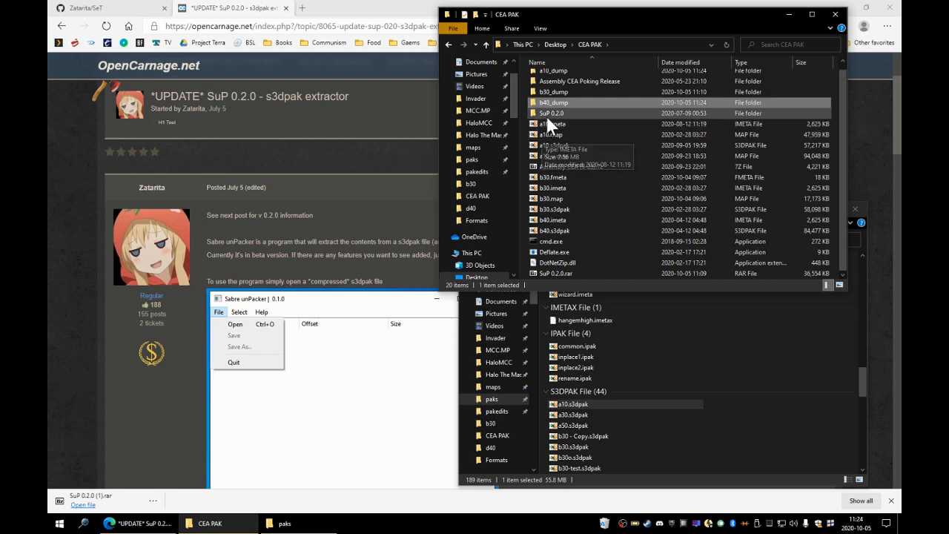
Launch sup.exe from the SuP 0.2.0 folder and arrange the folder and Sabre unPacker windows in view.
double_click(547, 114)
double_click(559, 140)
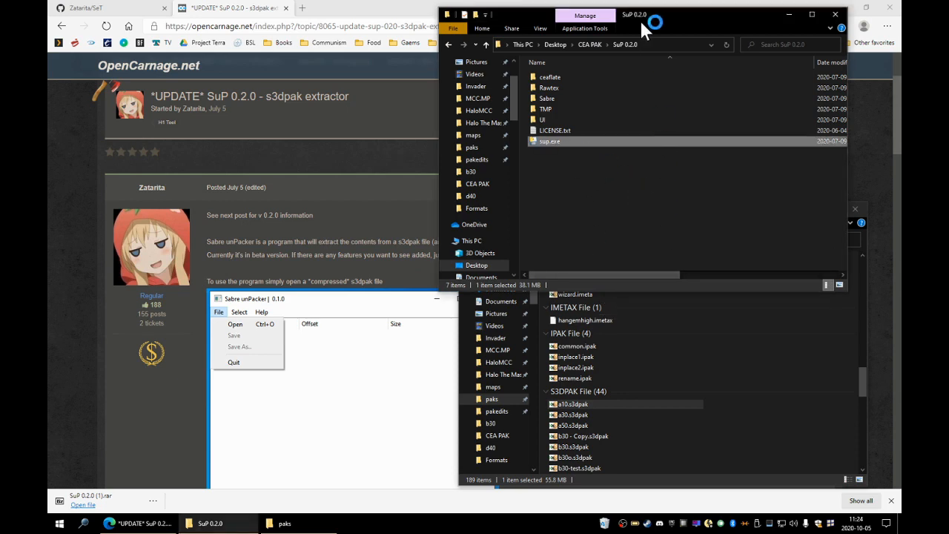
left_click_drag(673, 14, 520, 63)
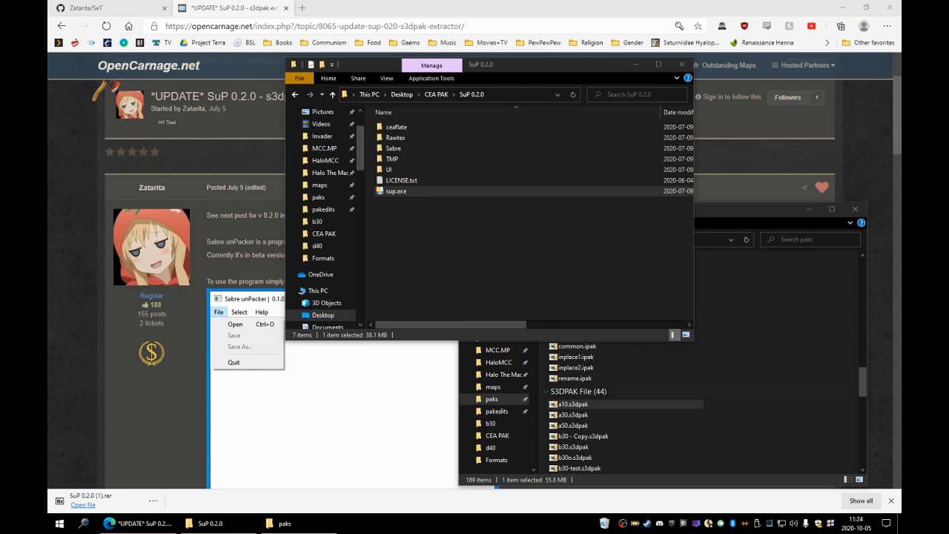
left_click_drag(901, 467, 359, 290)
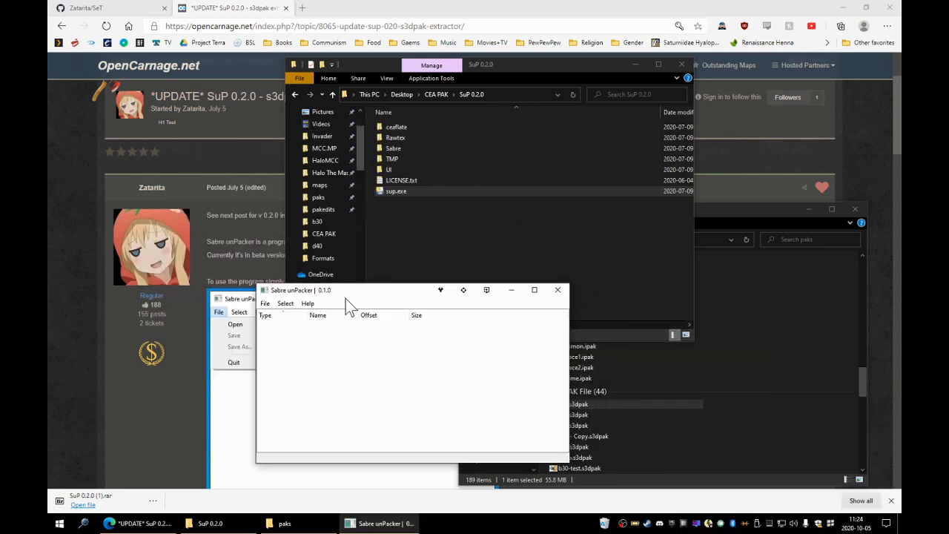
Review Sabre unPacker's file commands and its selection, extract, delete and import options.
left_click(265, 303)
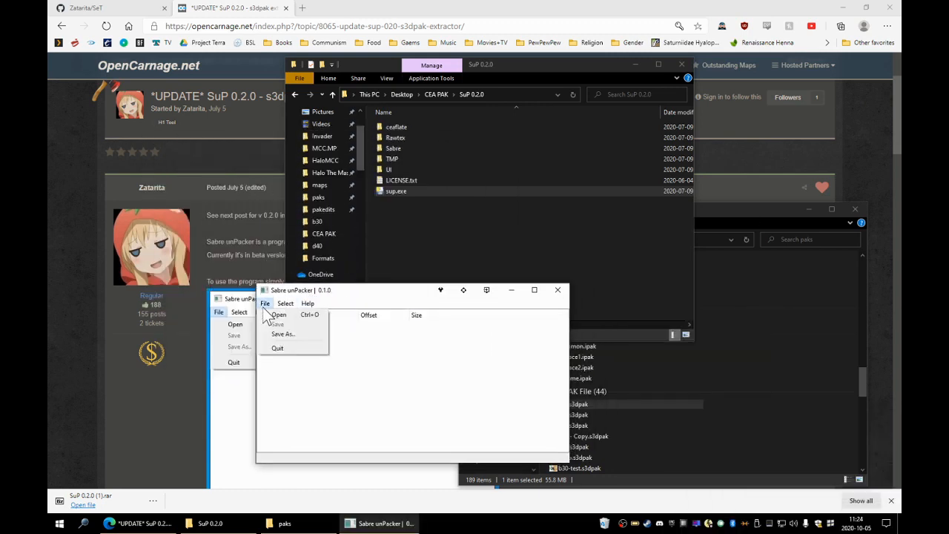
mouse_move(285, 306)
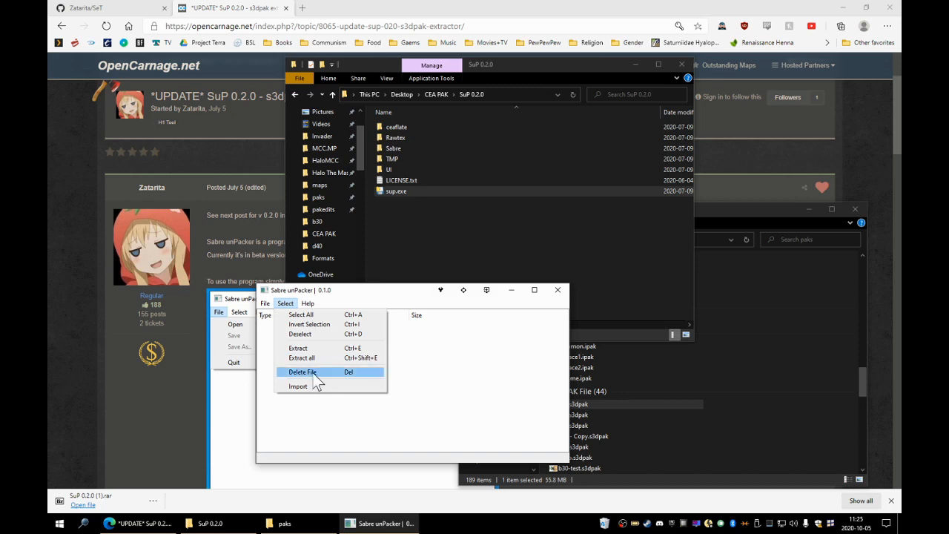
left_click(440, 370)
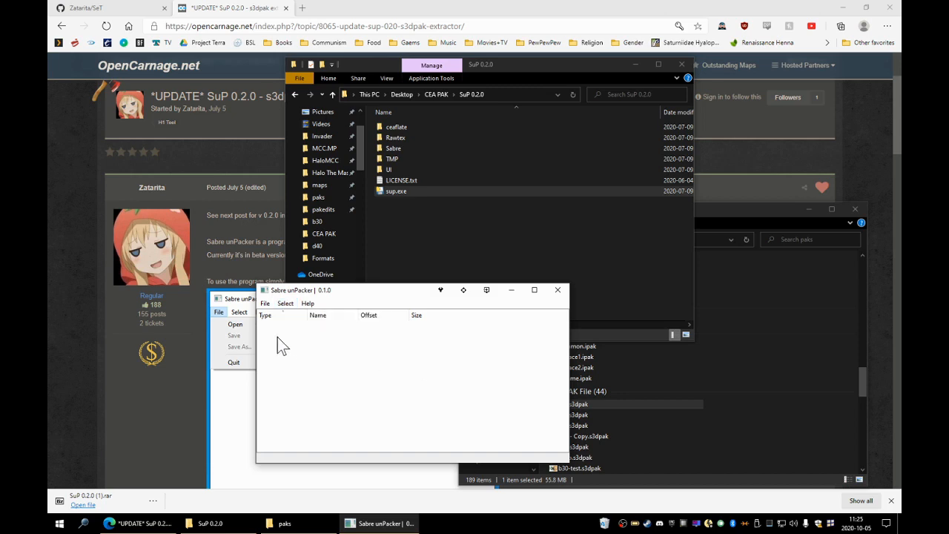
Open b40.s3dpak from the CEA PAK folder in Sabre unPacker.
left_click(265, 304)
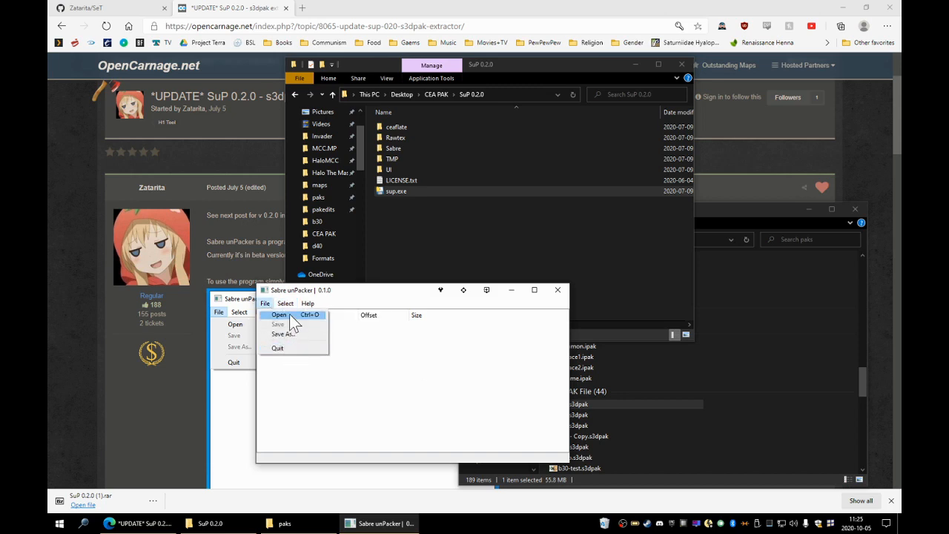
left_click(290, 314)
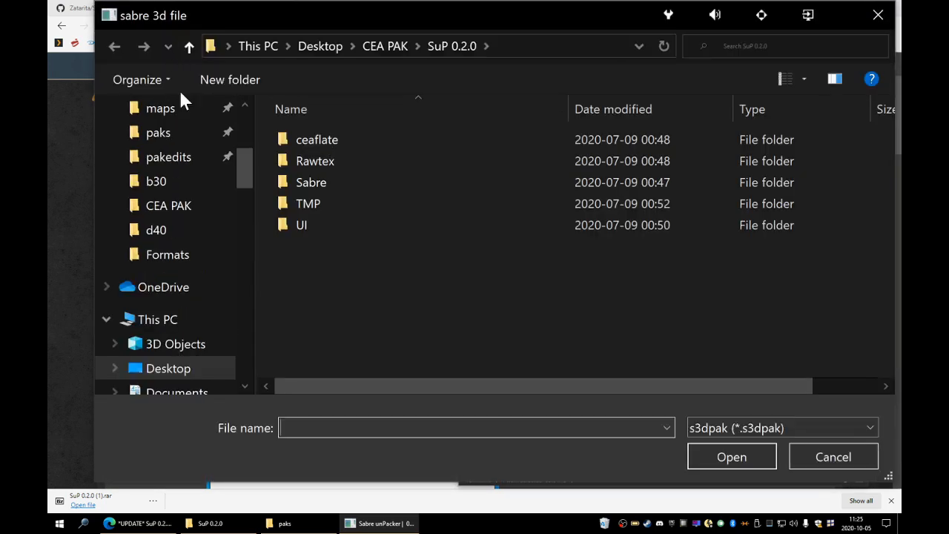
left_click(387, 46)
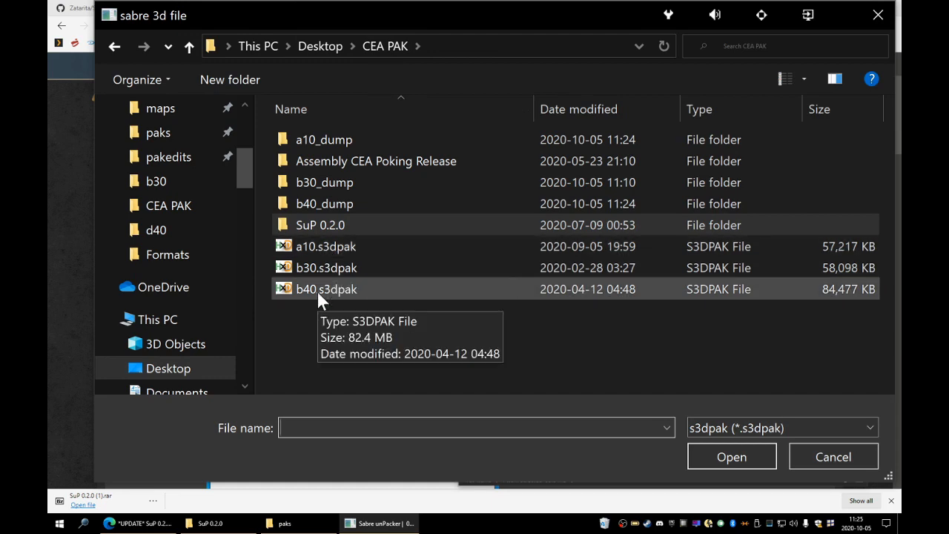
double_click(317, 290)
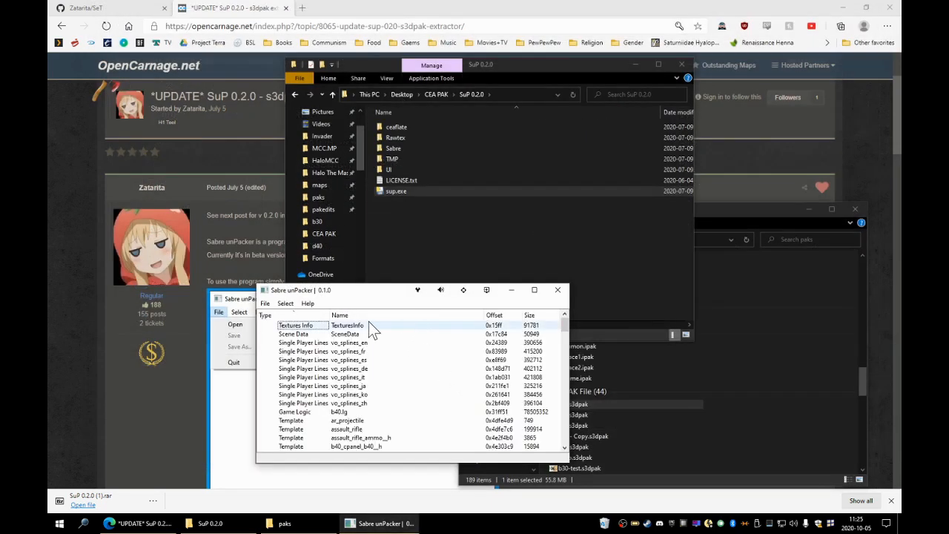
Select all entries of the b40 pak and extract everything into the b40_dump folder.
left_click(286, 303)
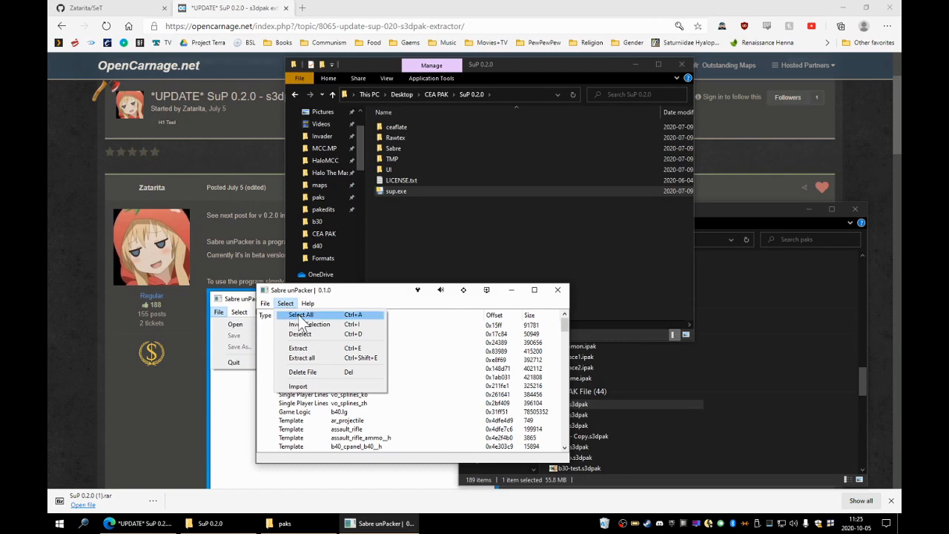
left_click(299, 314)
left_click(285, 304)
left_click(302, 357)
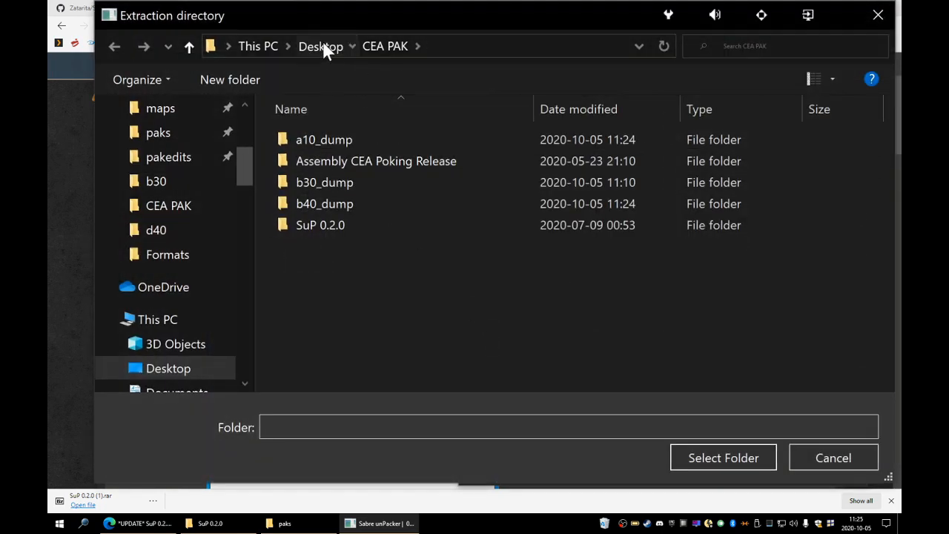
mouse_move(328, 49)
left_mouse_down()
mouse_move(436, 106)
mouse_move(326, 52)
left_mouse_up()
double_click(324, 203)
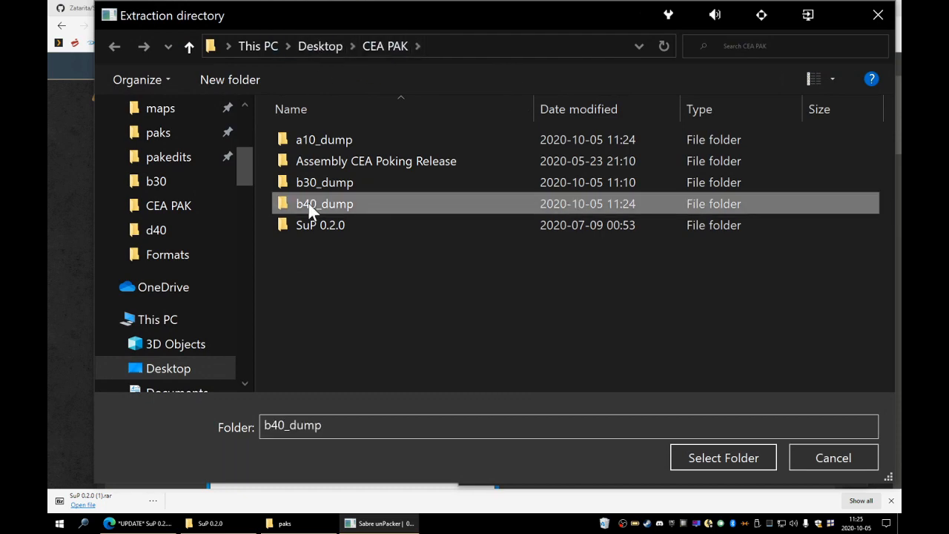
left_click(726, 454)
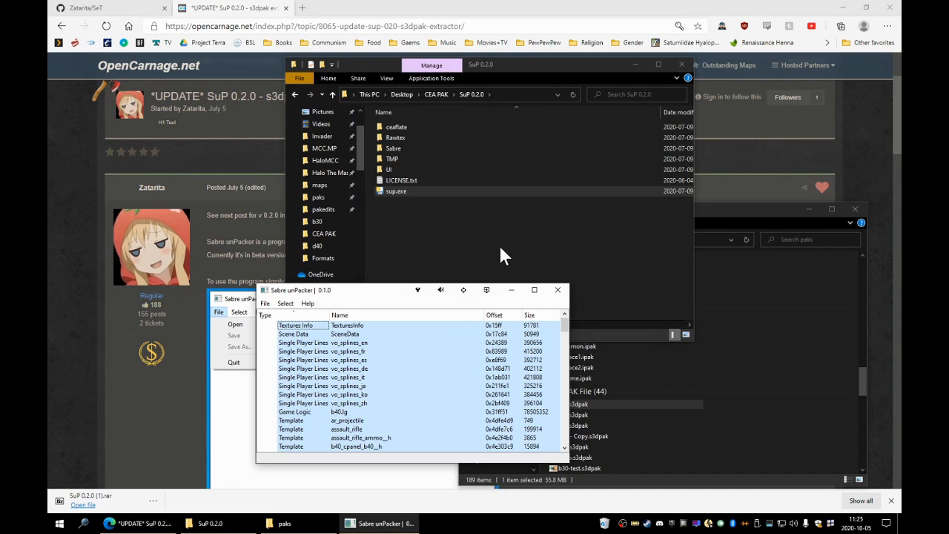
Compare the extracted files in the b40_dump folder with the pak's entry list, including the b40.lg game logic file.
left_click_drag(367, 291, 289, 216)
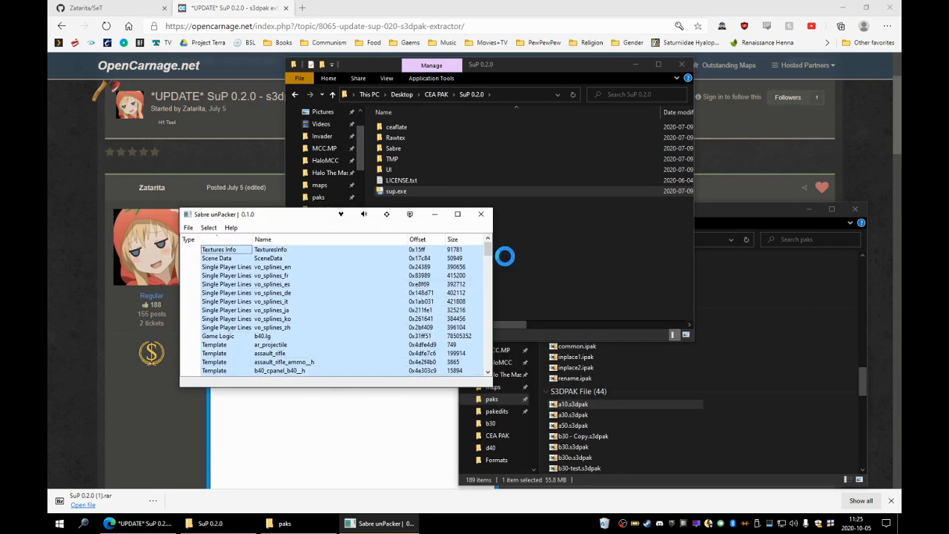
left_click(437, 300)
scroll(444, 360, "down", 1)
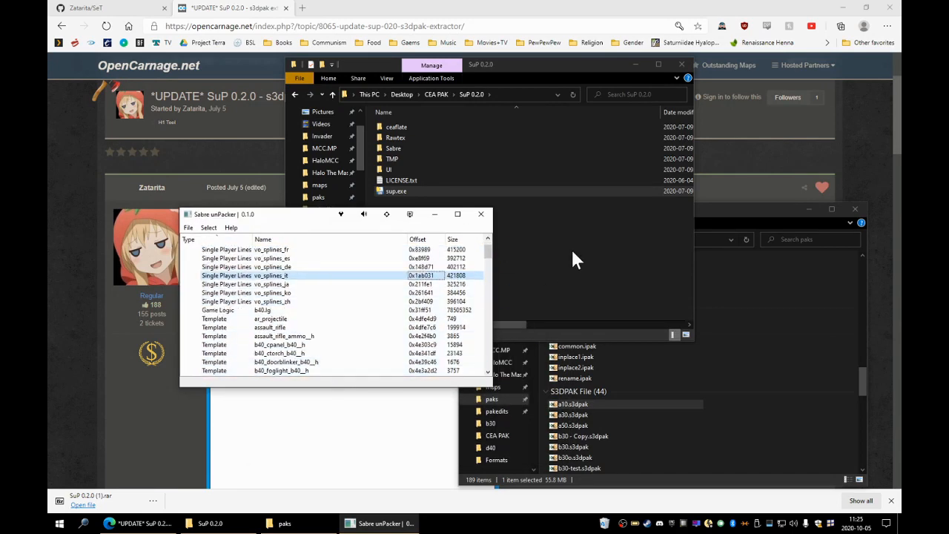
left_click(570, 248)
left_click(436, 95)
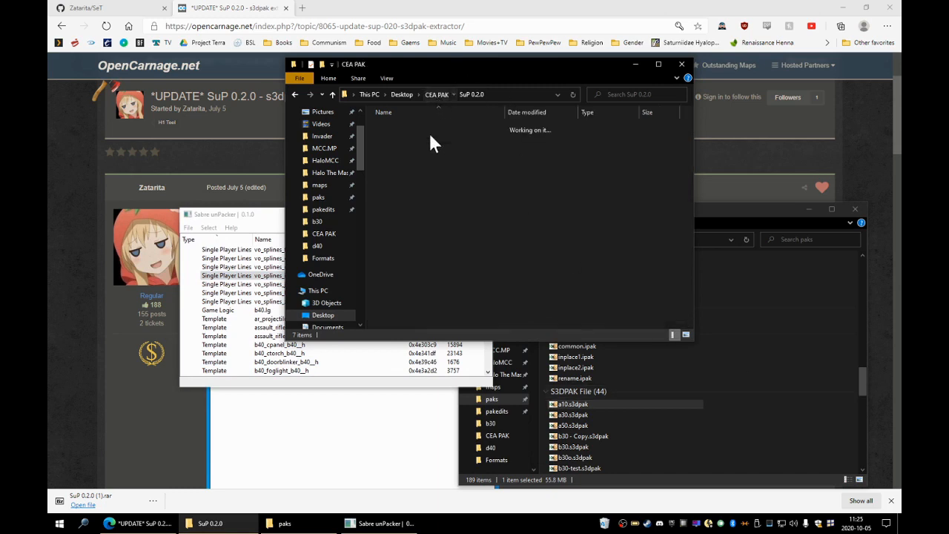
double_click(407, 159)
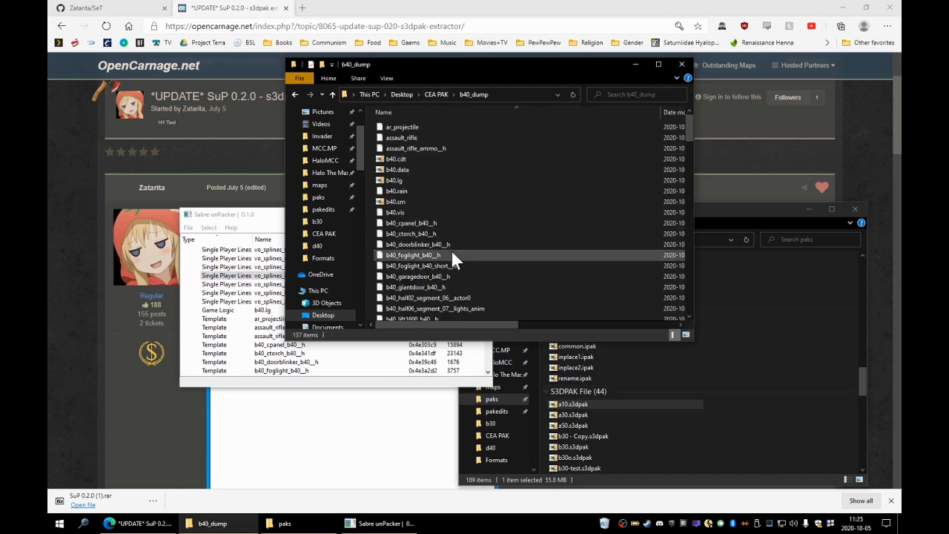
left_click(456, 180)
left_click(223, 310)
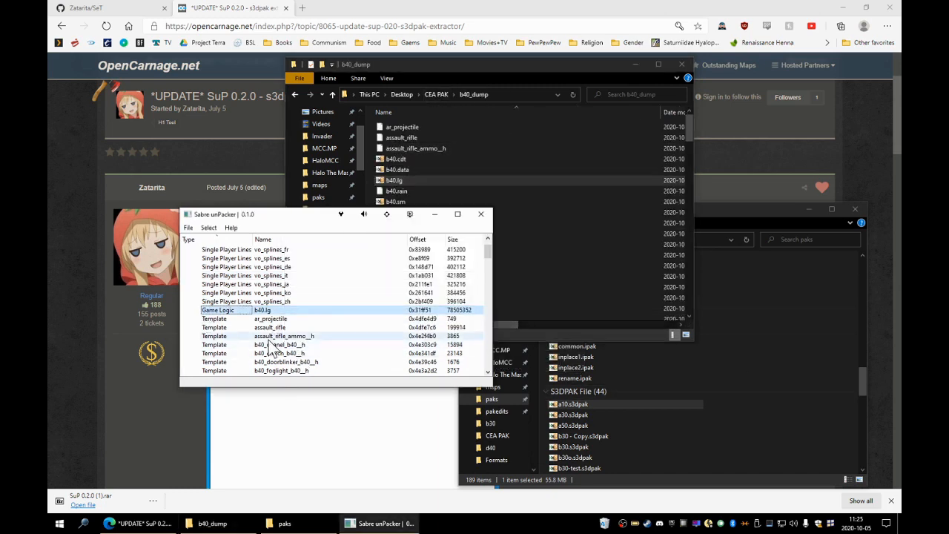
key("ctrl+a")
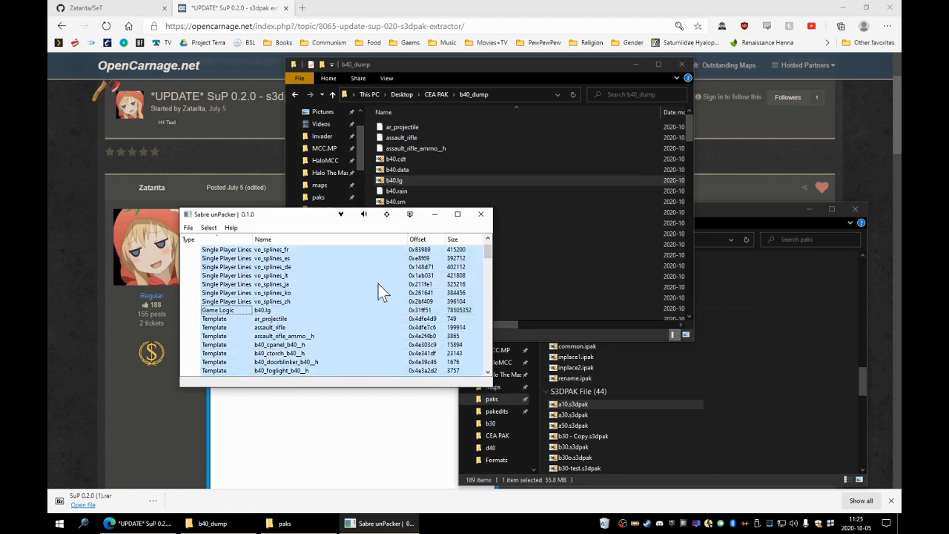
Open a10.s3dpak from the CEA PAK folder in Sabre unPacker.
left_click(188, 228)
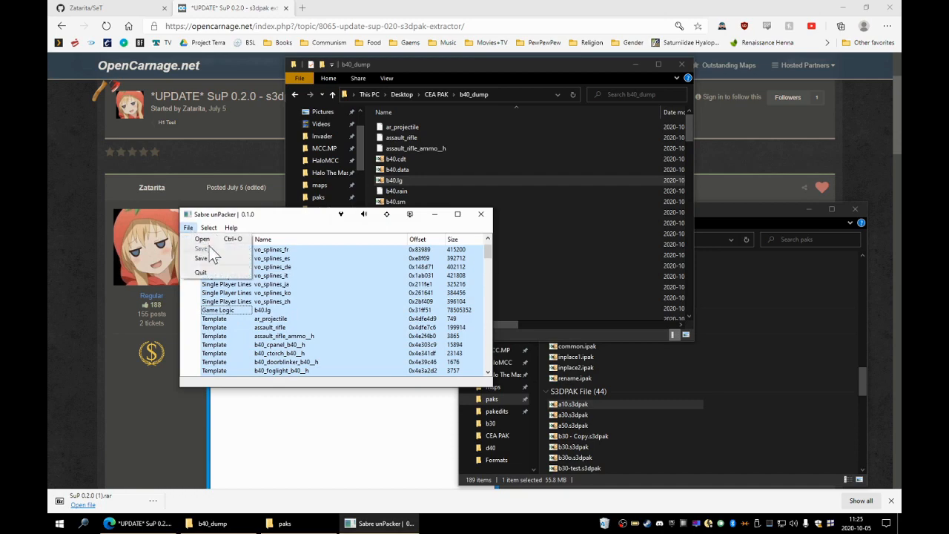
left_click(218, 239)
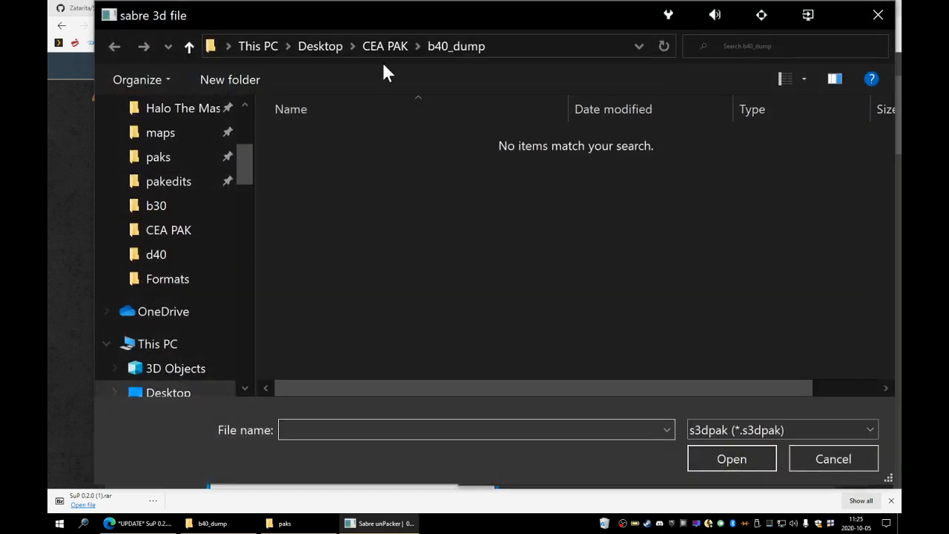
left_click(384, 46)
double_click(326, 247)
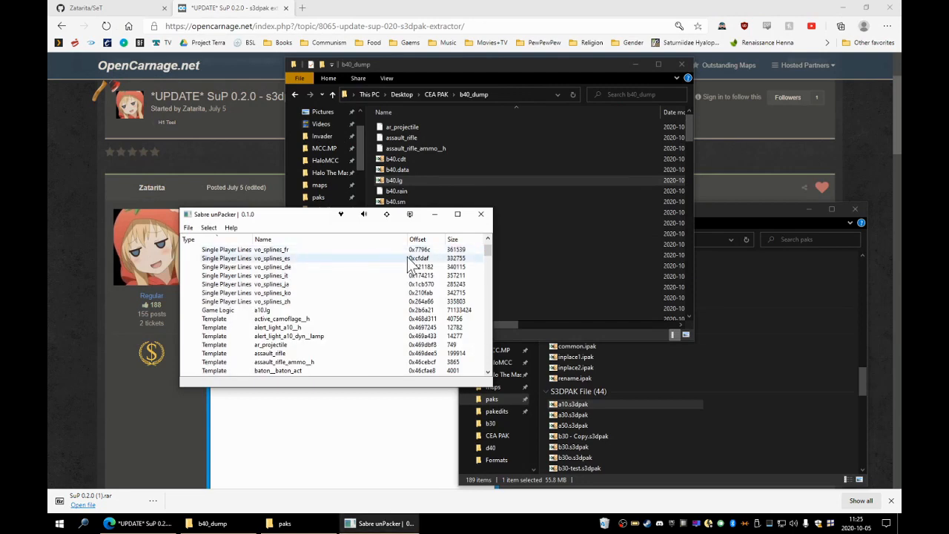
Extract all entries of the a10 pak into the a10_dump folder and open that folder to check the files.
left_click(210, 228)
left_click(256, 283)
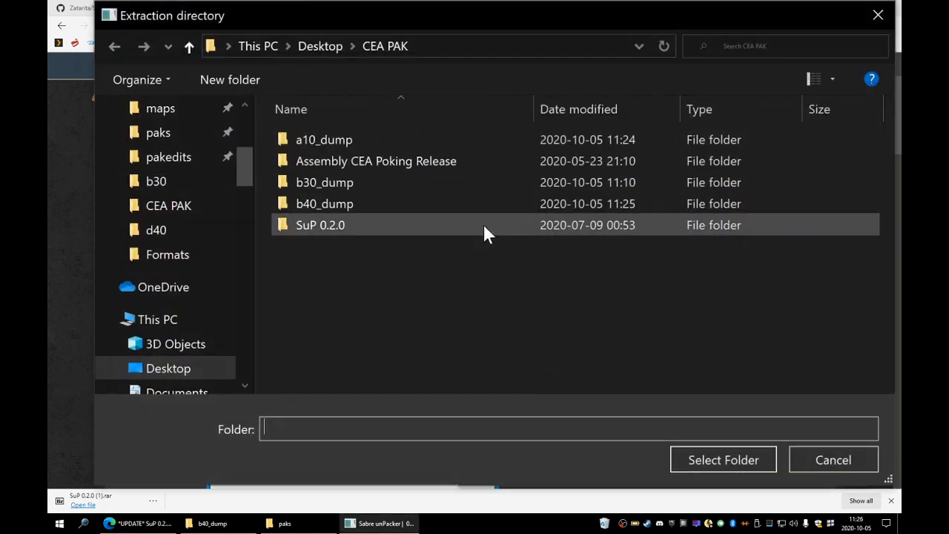
left_click(340, 140)
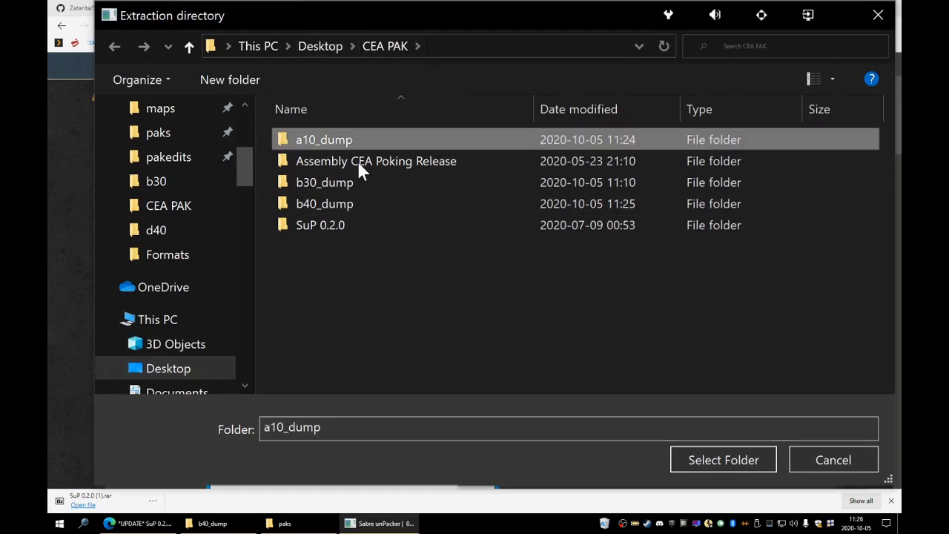
left_click(742, 462)
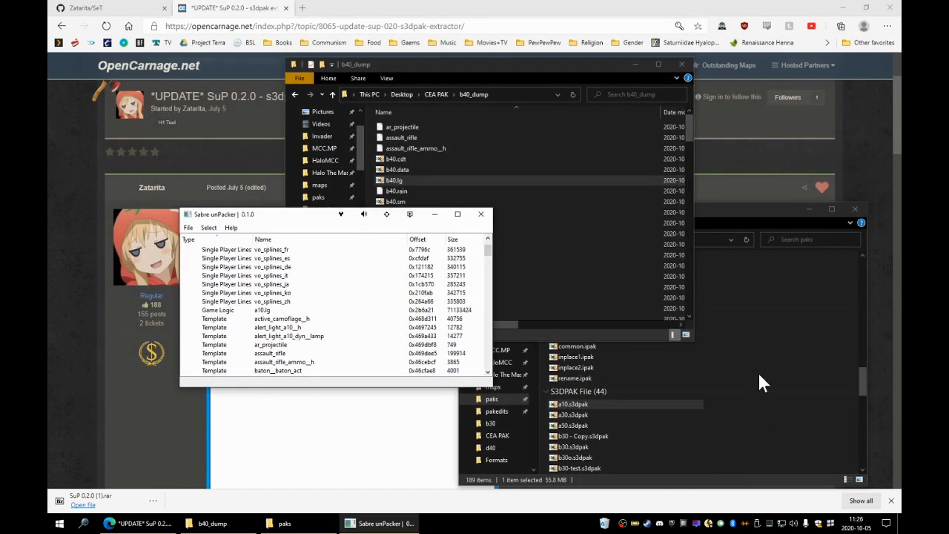
left_click(428, 94)
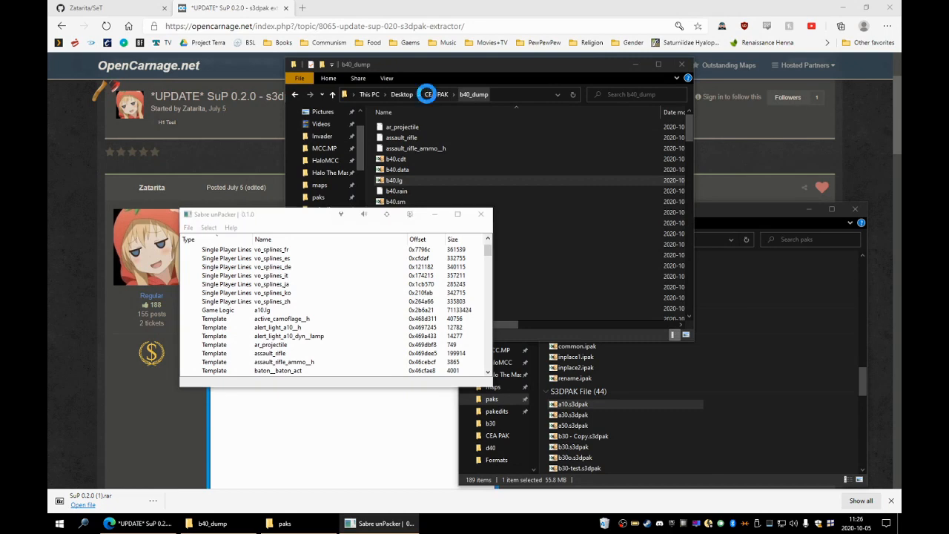
double_click(406, 126)
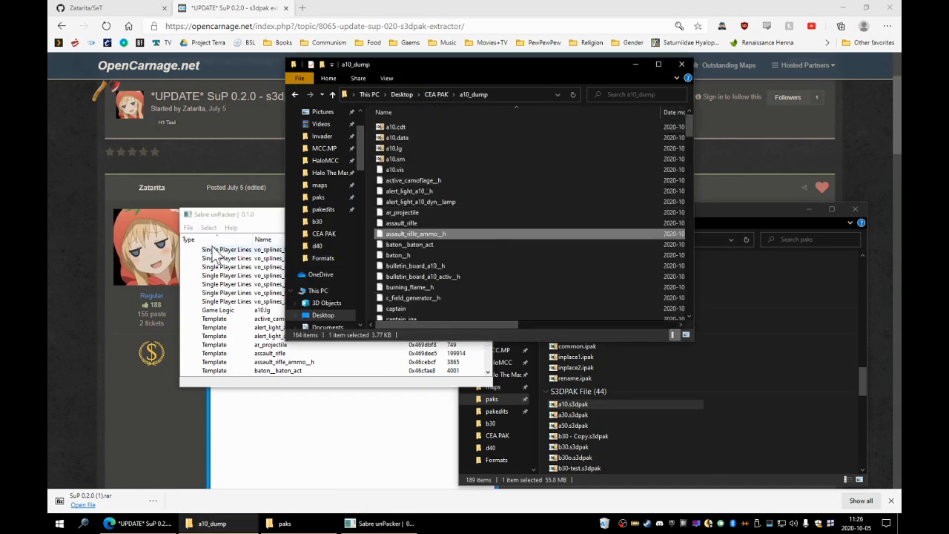
Return to Sabre unPacker and open b30.s3dpak from the CEA PAK folder.
left_click(239, 215)
left_click(189, 229)
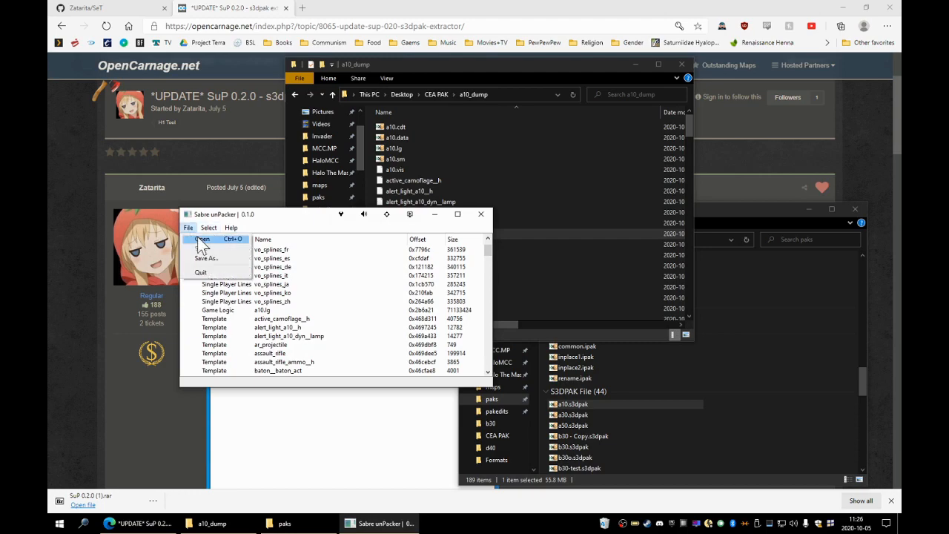
left_click(202, 239)
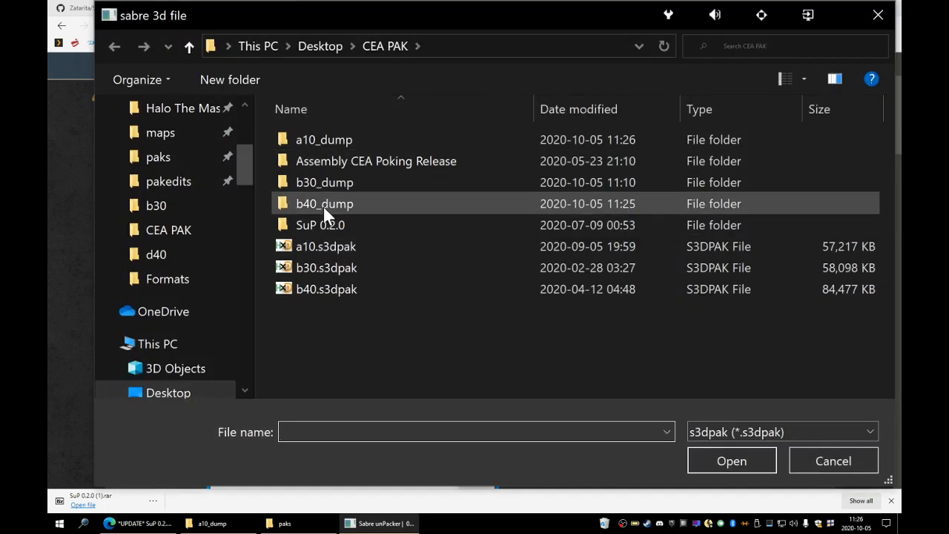
left_click(309, 265)
left_click(741, 459)
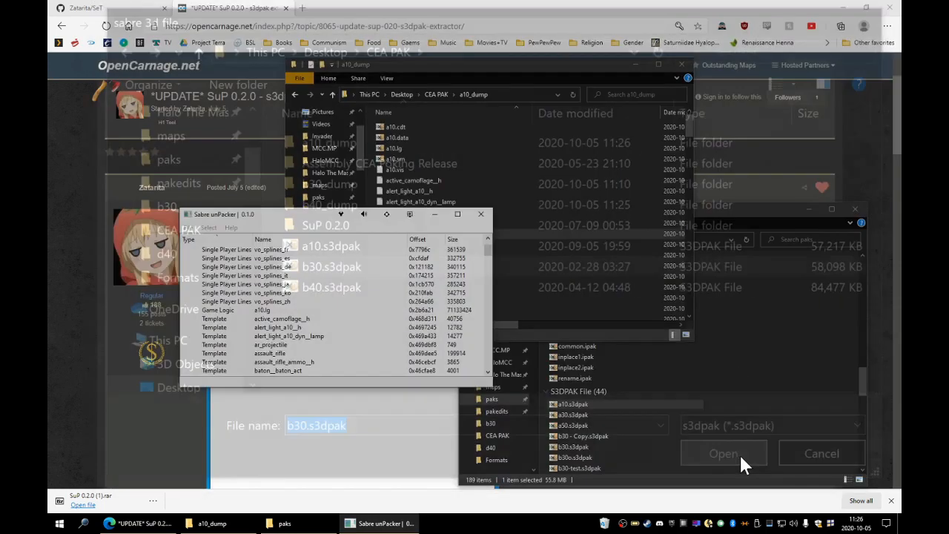
Extract all entries of the b30 pak into the b30_dump folder.
left_click(209, 229)
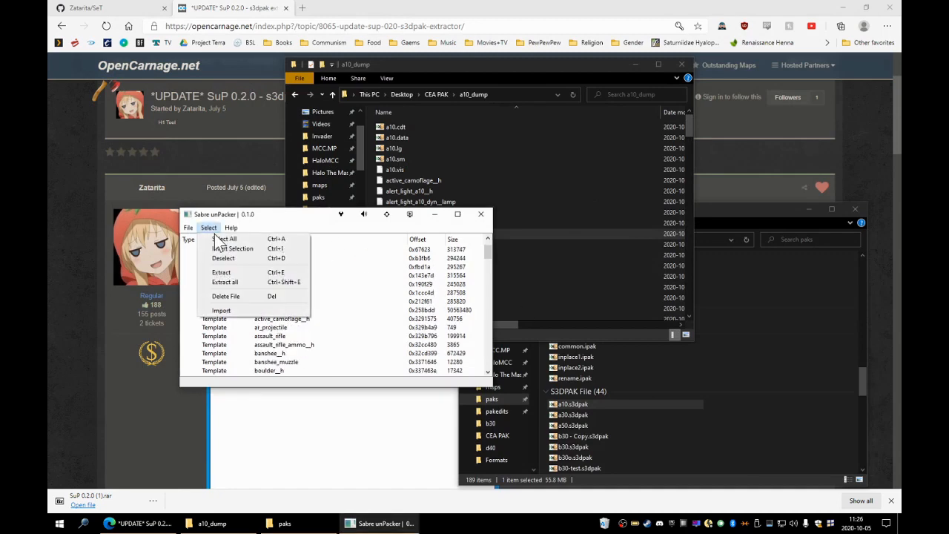
left_click(240, 283)
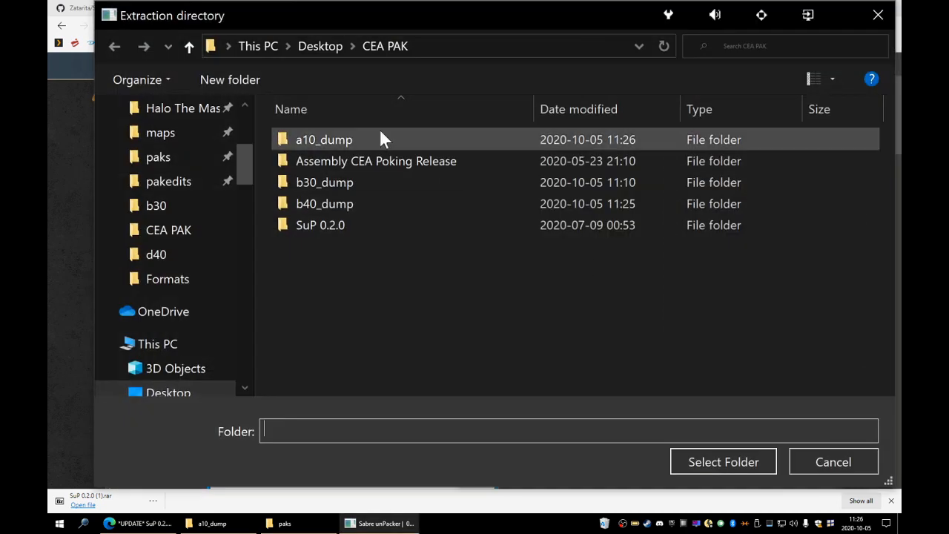
left_click(324, 183)
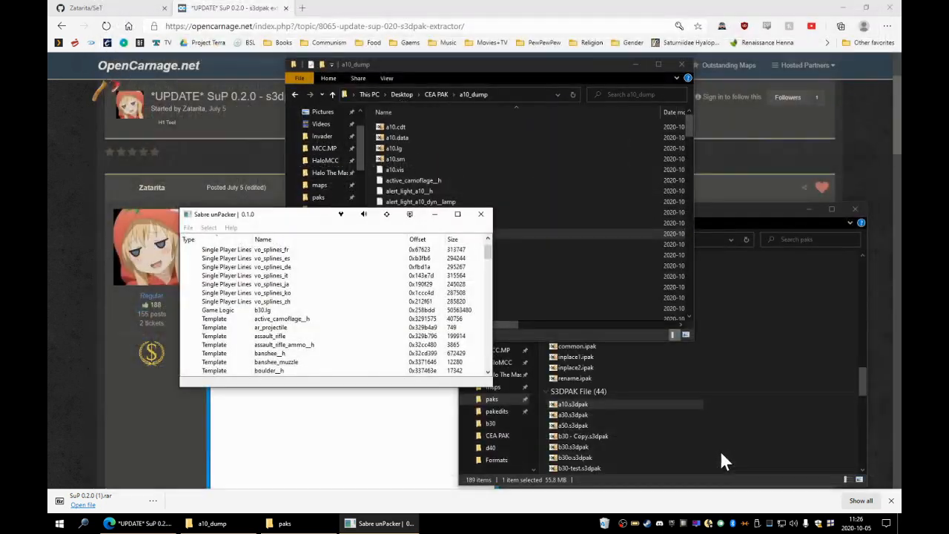
left_click(726, 461)
Move Sabre unPacker aside, minimise the paks folder window, and reposition and enlarge the a10_dump window.
left_click_drag(272, 218, 144, 325)
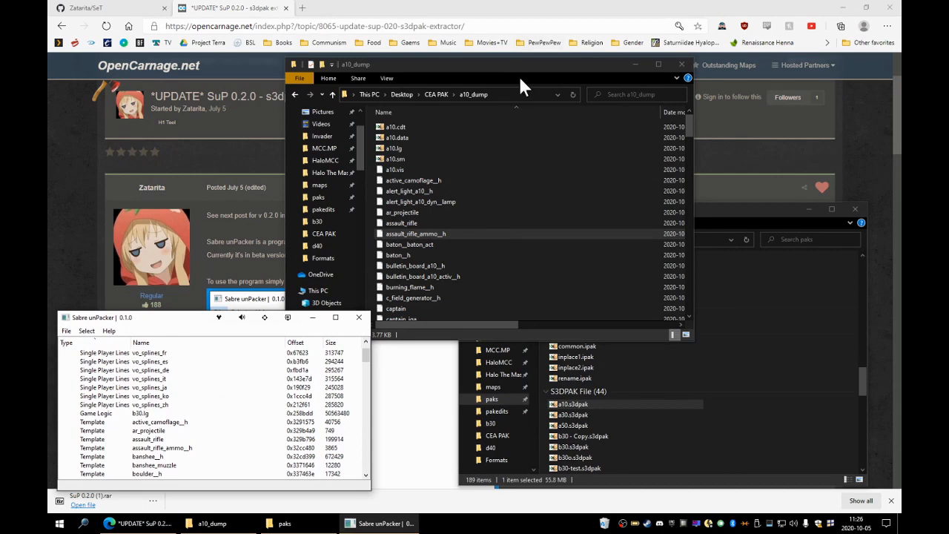
left_click_drag(529, 72, 523, 66)
left_click_drag(755, 204, 720, 171)
scroll(621, 411, "down", 10)
scroll(593, 352, "up", 10)
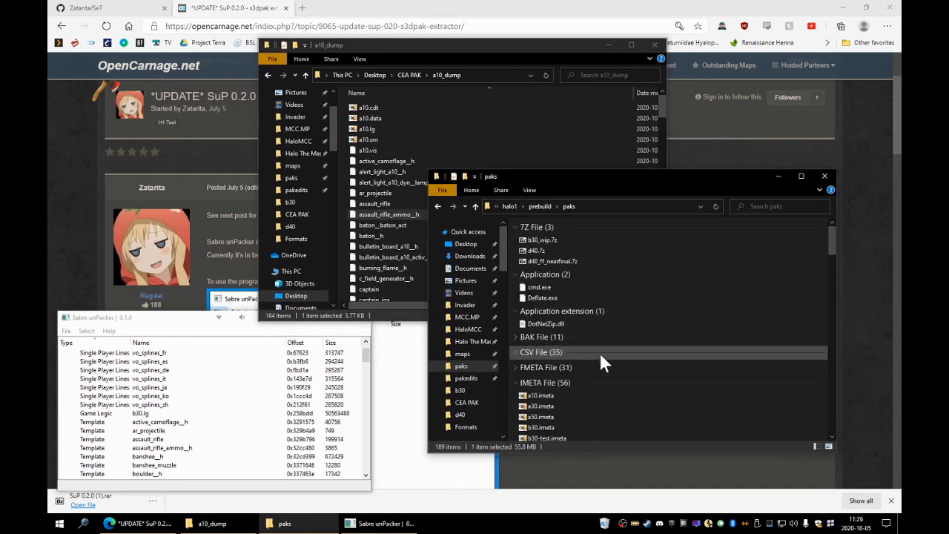
left_click(777, 176)
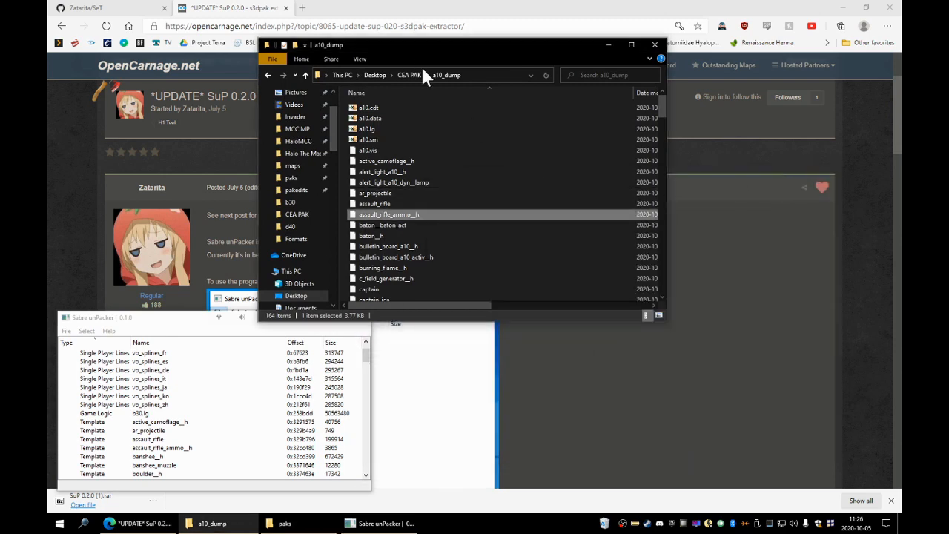
left_click_drag(453, 49, 547, 64)
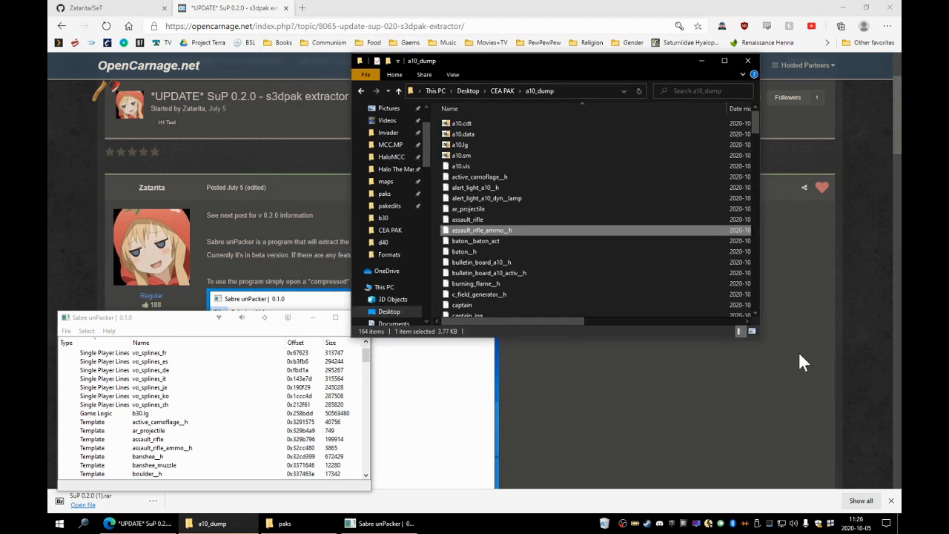
left_click_drag(756, 335, 830, 453)
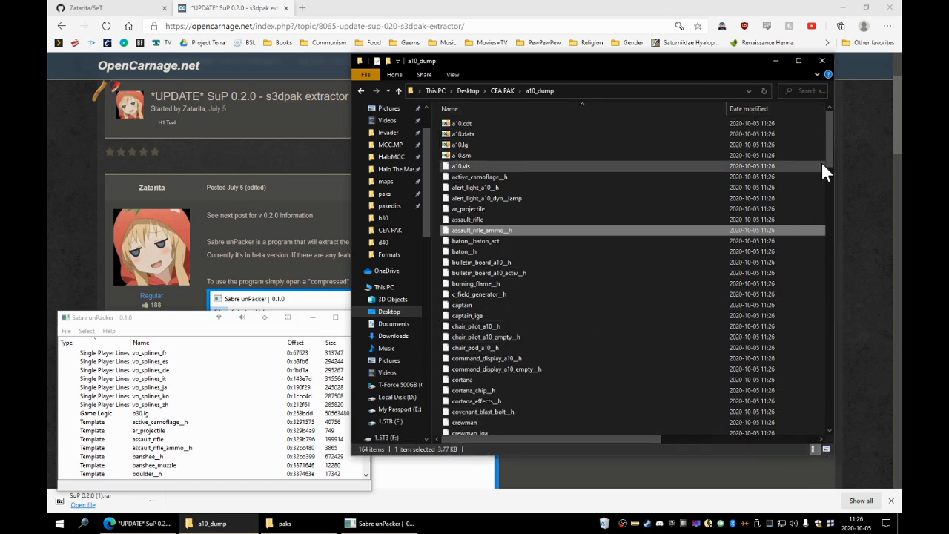
Sort the files in the a10_dump folder by date modified.
left_click(758, 111)
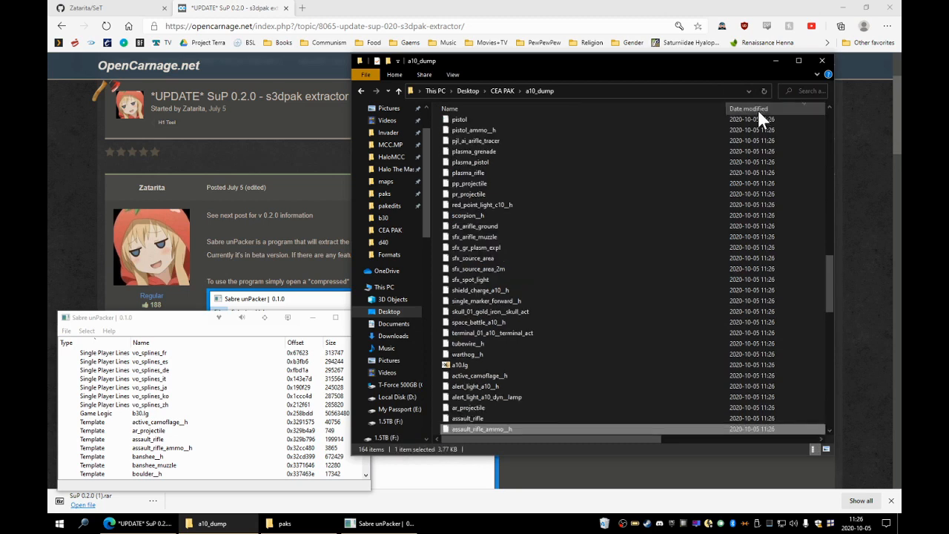
double_click(733, 429)
left_click(651, 331)
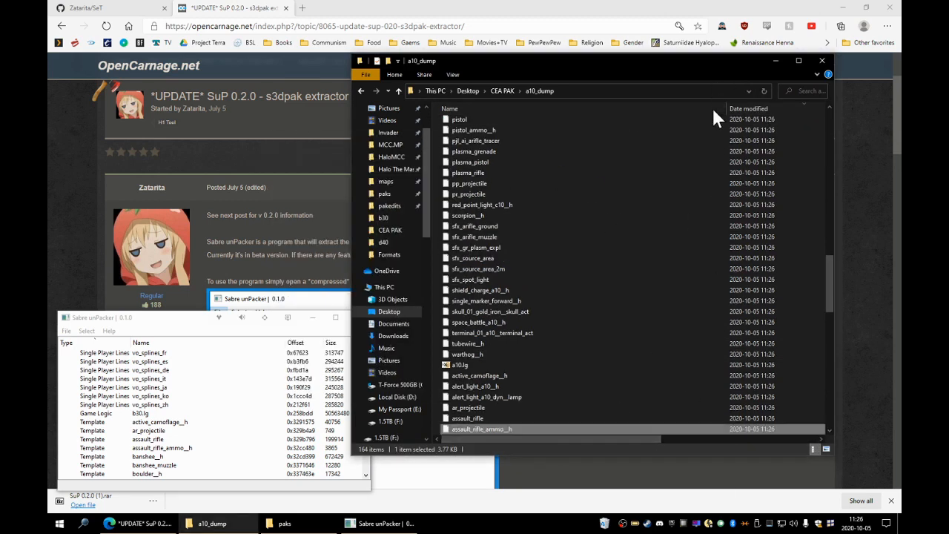
Narrow the Name column in the a10_dump folder and sort its files by type in descending order.
left_click_drag(725, 108, 619, 108)
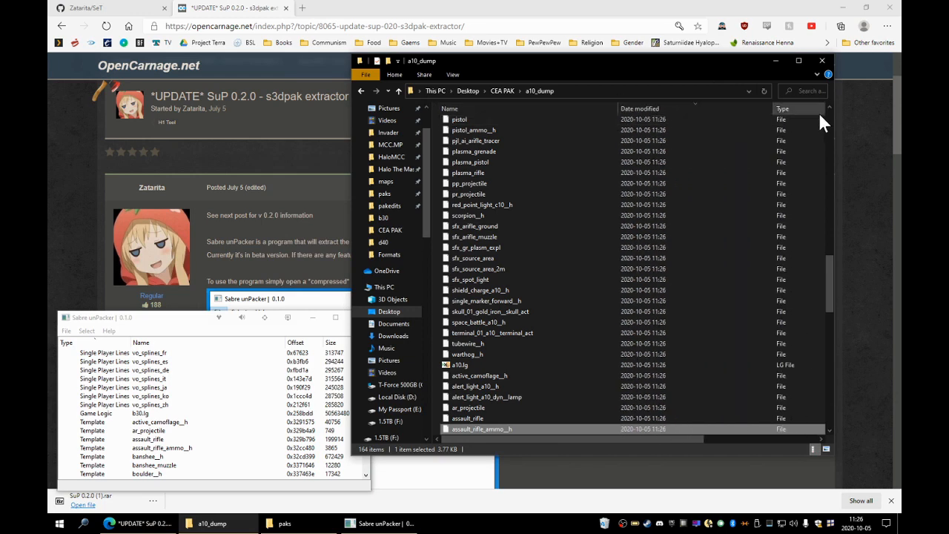
left_click(818, 112)
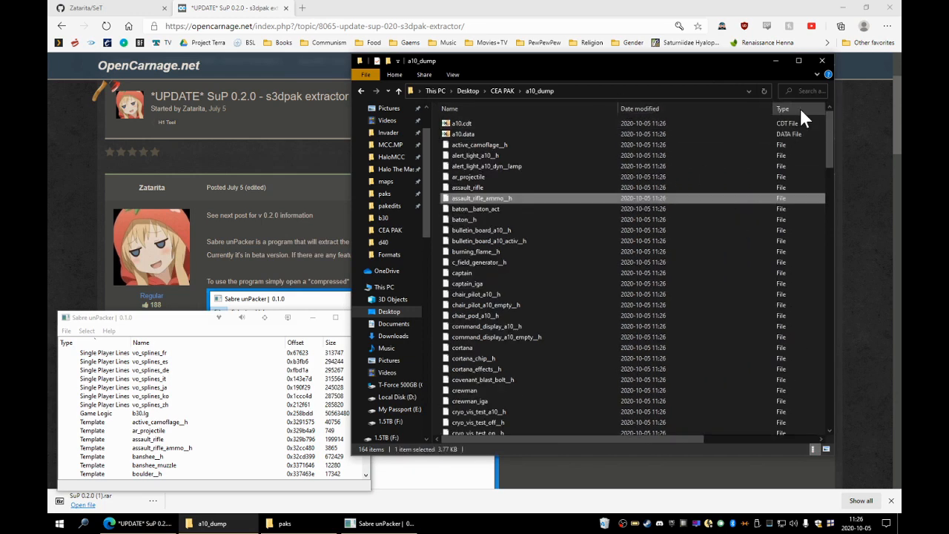
left_click(799, 109)
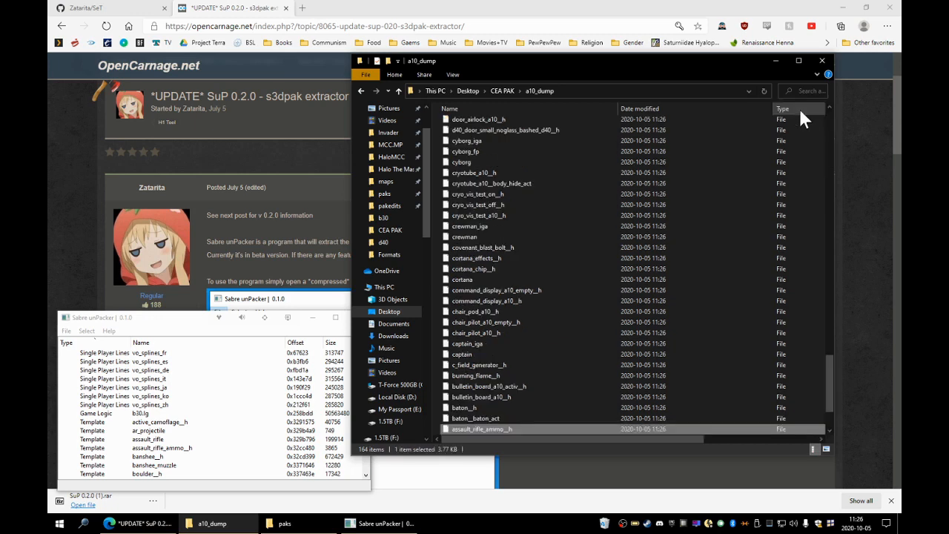
scroll(750, 297, "up", 10)
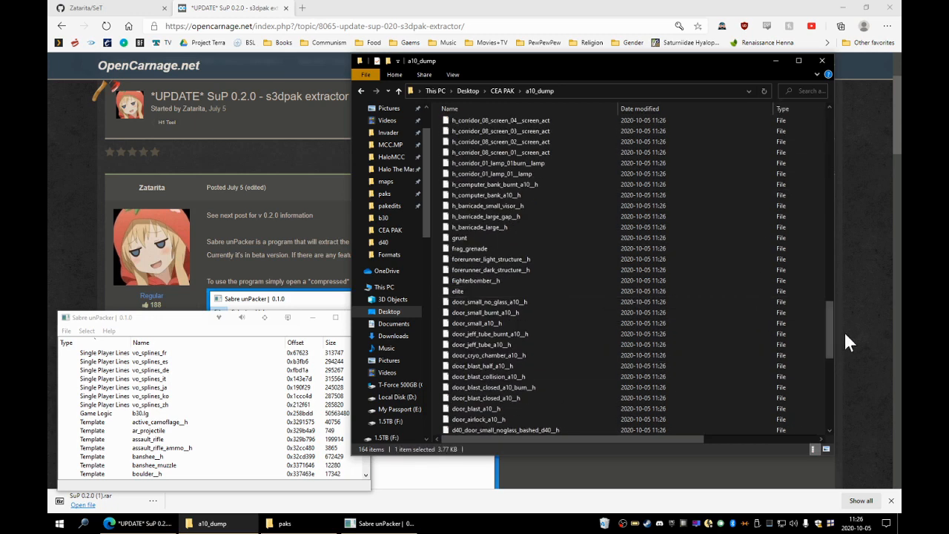
left_click_drag(832, 335, 813, 101)
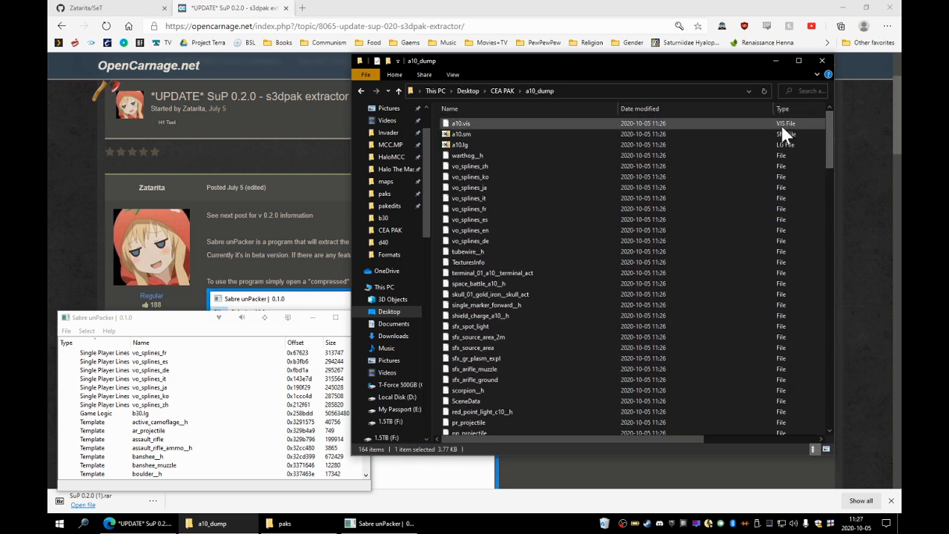
Examine the extracted a10 files, from the level data files and vo_splines to the weapon, character and scenery templates.
left_click(771, 144)
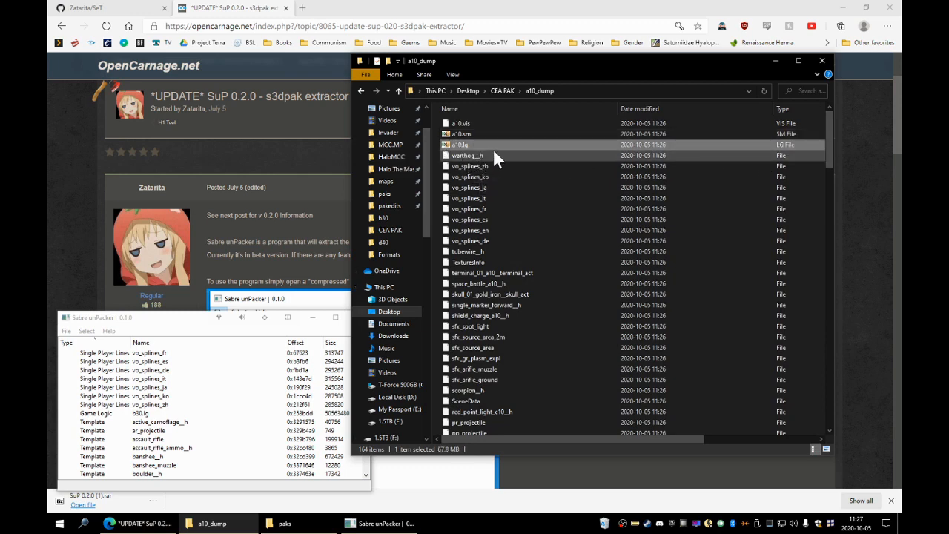
left_click(492, 156)
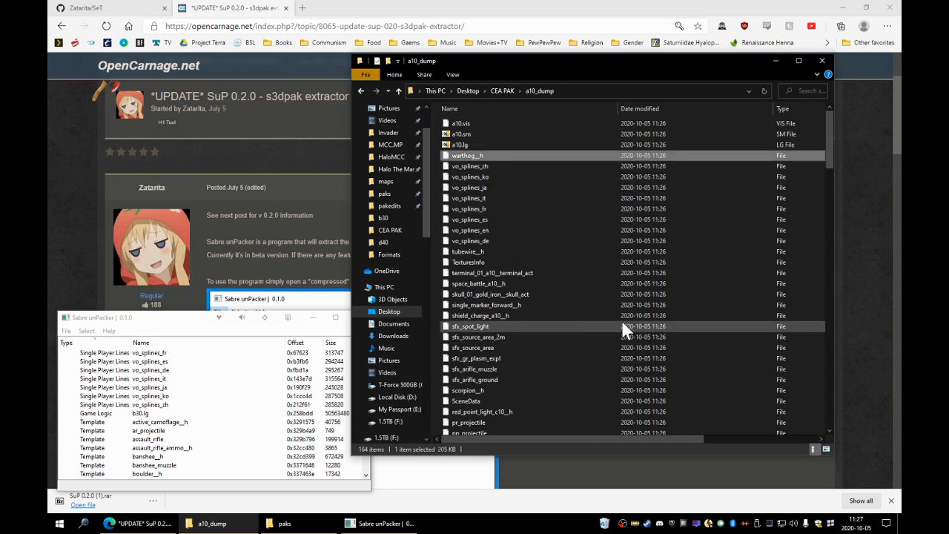
scroll(622, 325, "down", 4)
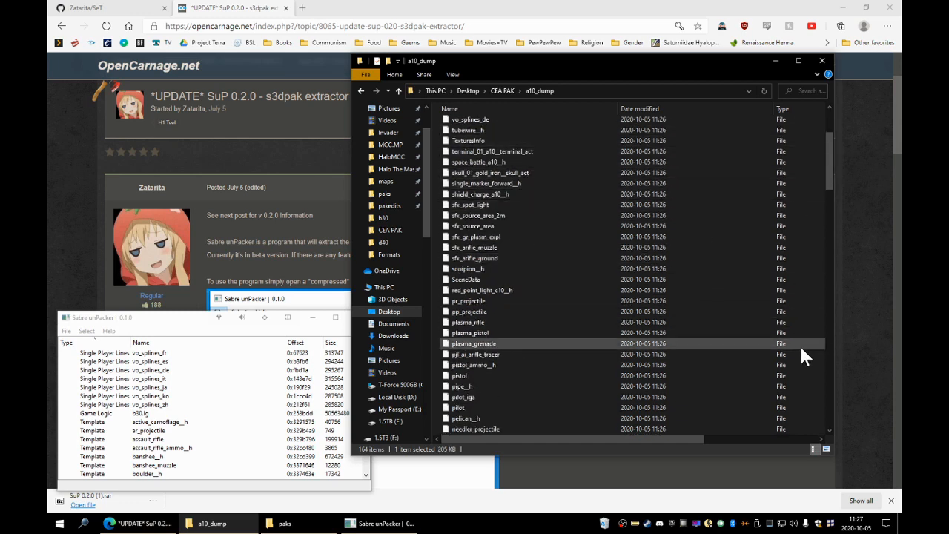
scroll(798, 347, "down", 10)
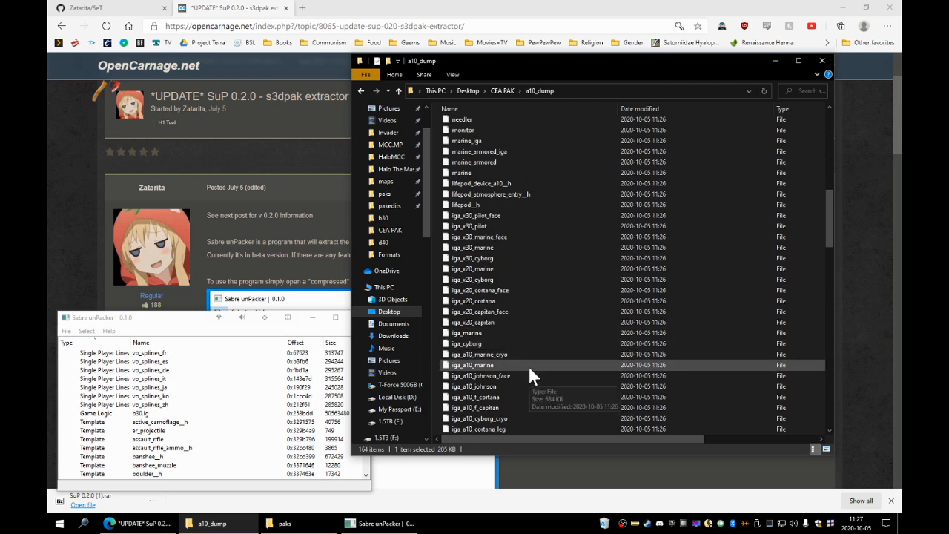
scroll(529, 366, "down", 6)
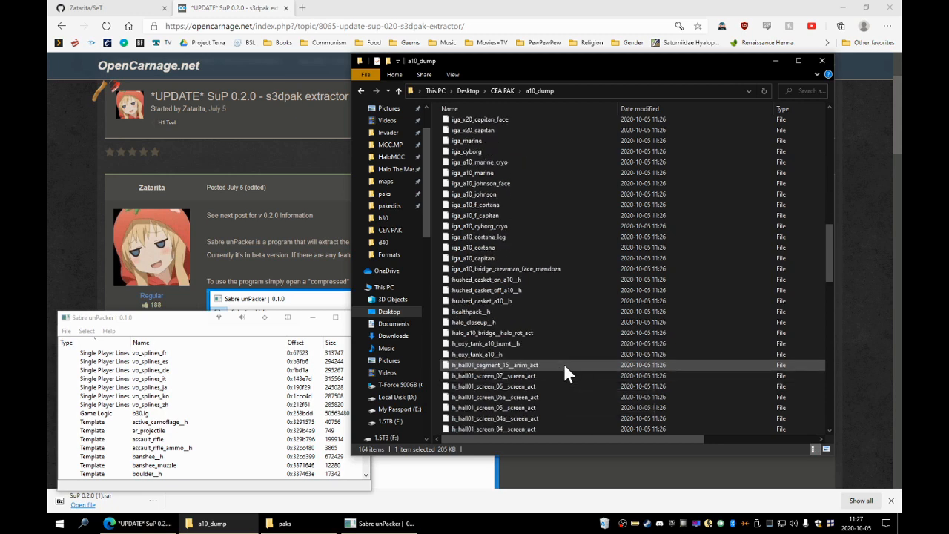
left_click(522, 289)
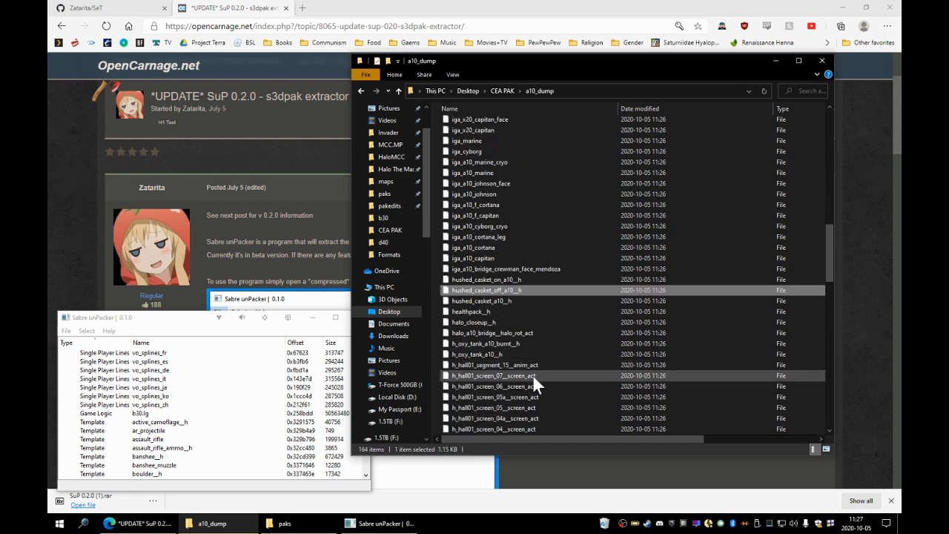
scroll(538, 373, "down", 3)
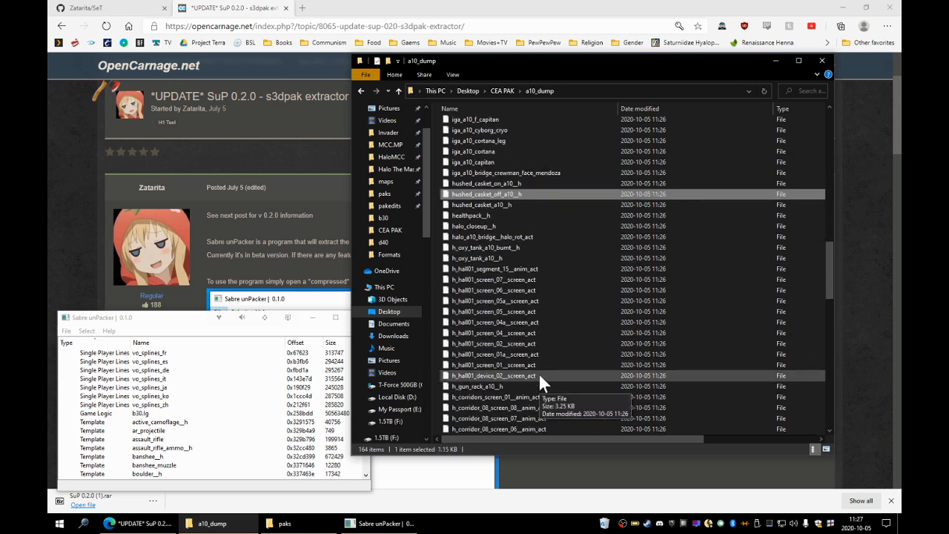
scroll(538, 372, "down", 6)
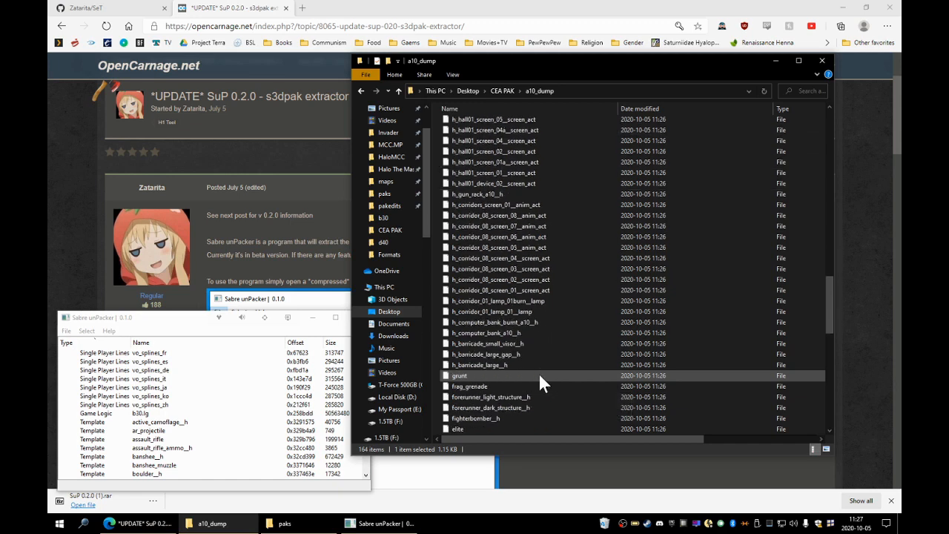
scroll(539, 376, "down", 4)
scroll(541, 367, "down", 9)
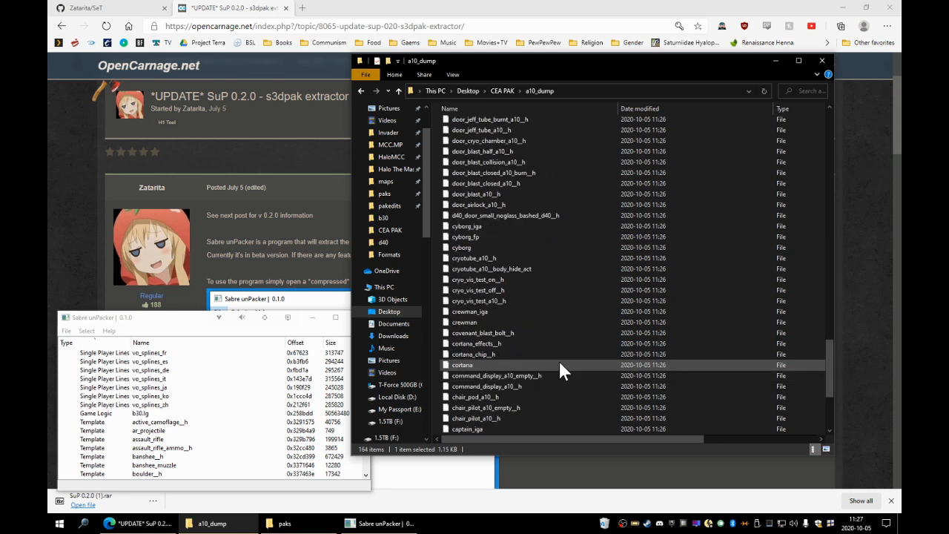
scroll(594, 401, "down", 3)
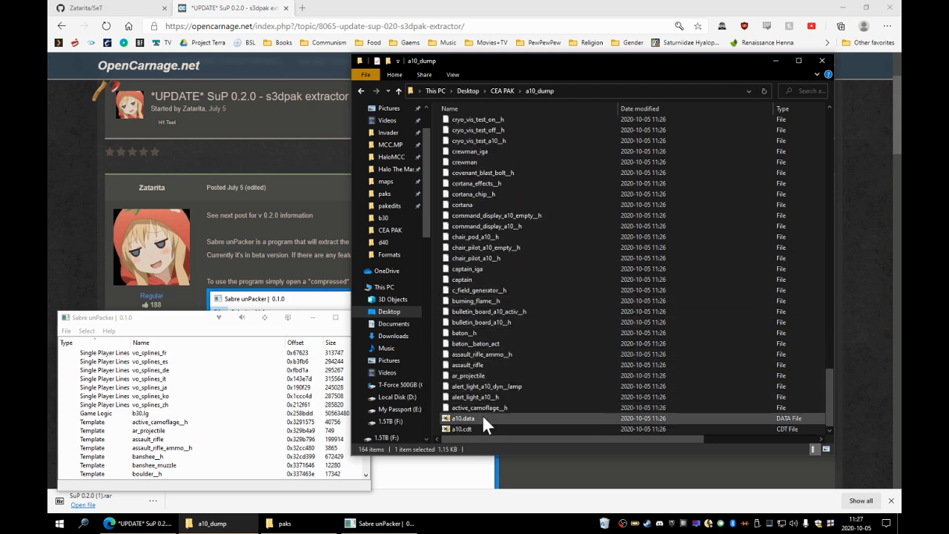
left_click(498, 376)
scroll(545, 430, "up", 2)
scroll(545, 426, "up", 20)
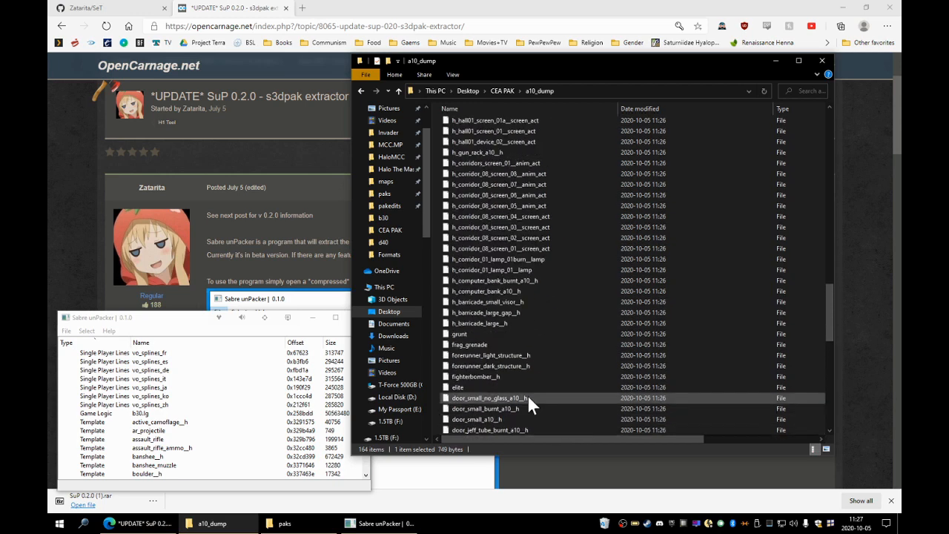
scroll(517, 379, "down", 1)
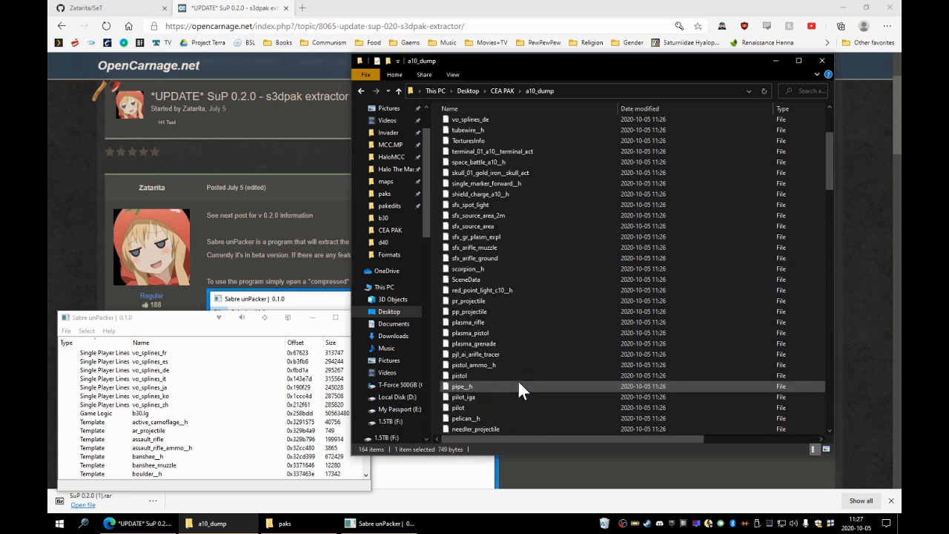
scroll(516, 386, "down", 5)
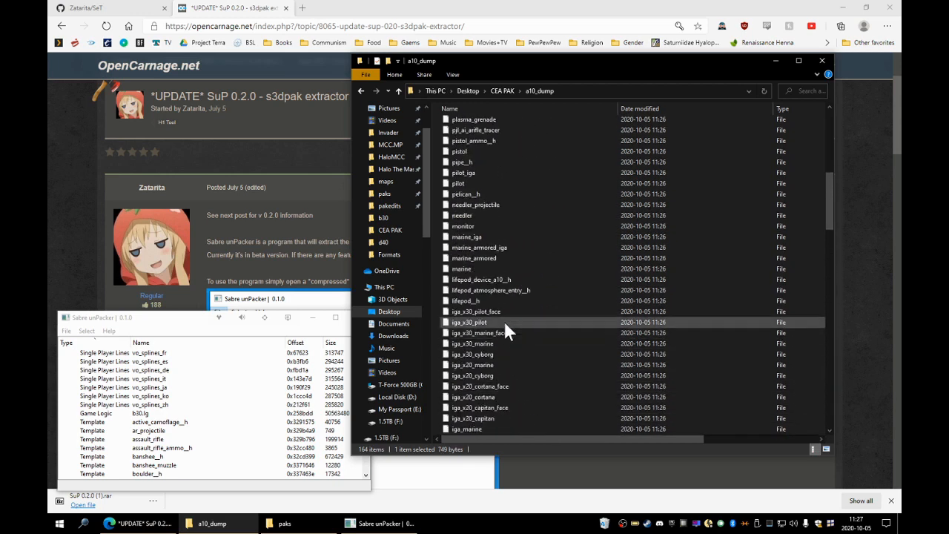
scroll(532, 386, "up", 8)
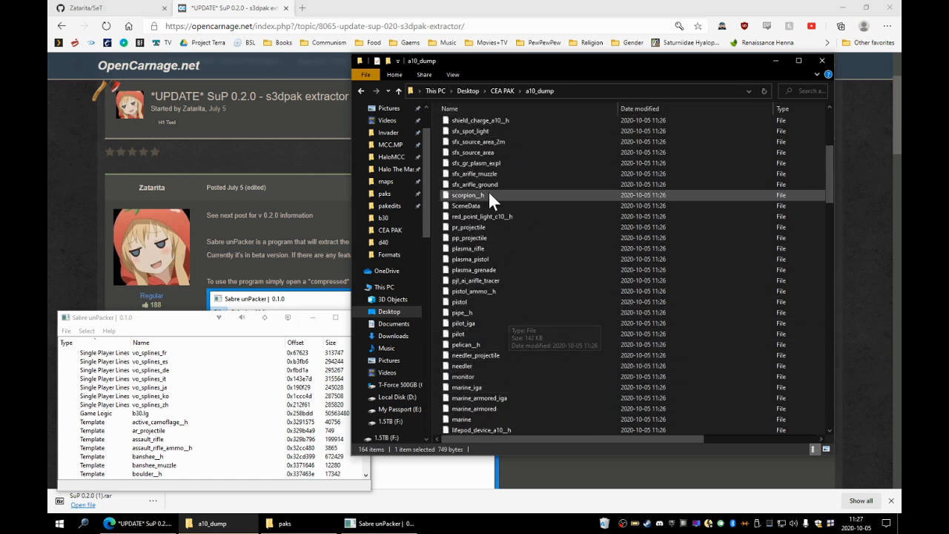
Sort the a10_dump files by name in ascending order and select the scorpion__h template.
left_click(493, 105)
scroll(546, 341, "down", 20)
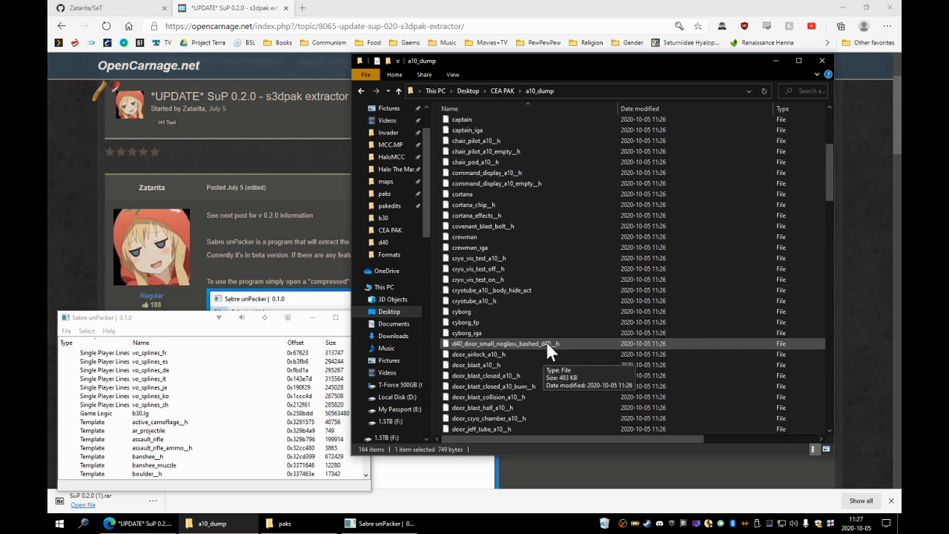
scroll(546, 350, "down", 15)
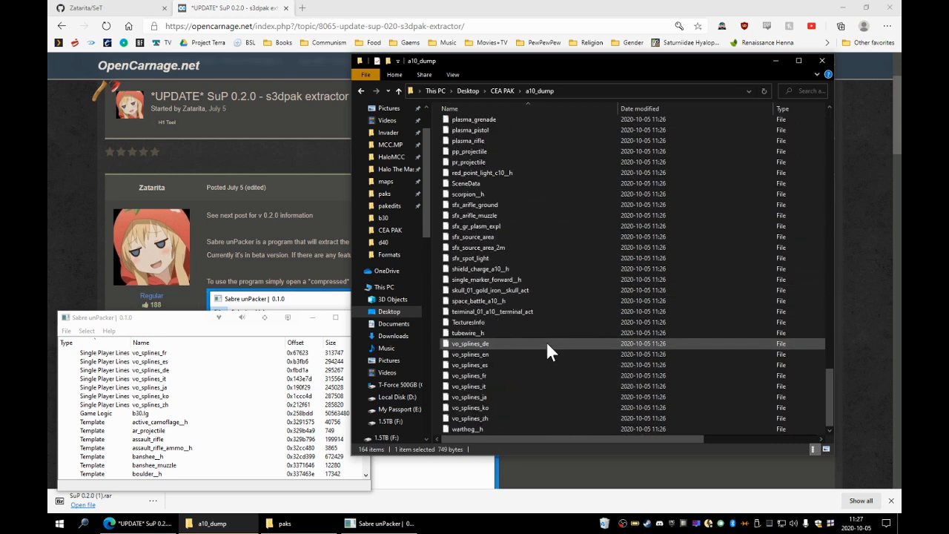
left_click(478, 194)
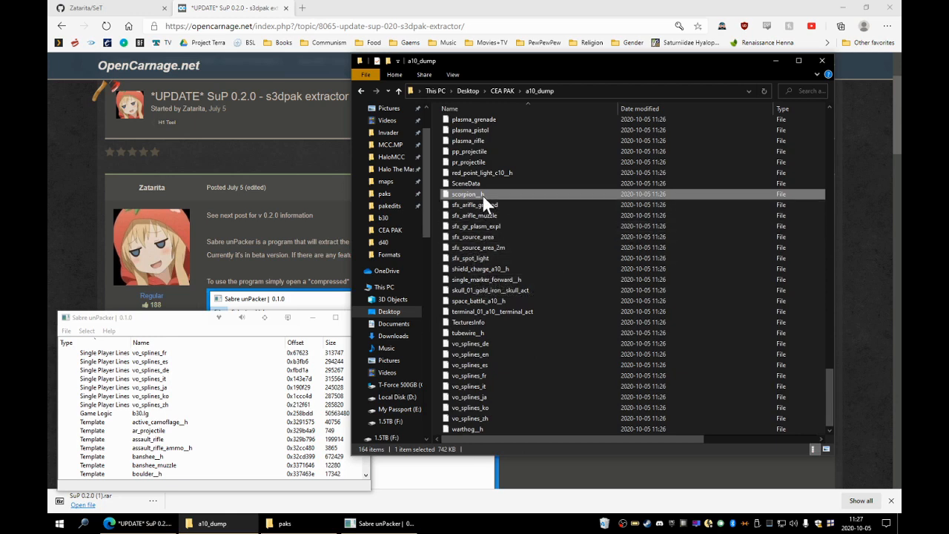
In Sabre unPacker, start a file import into the b30 pak and add scorpion__h from a10_dump as a Template.
left_click(66, 331)
mouse_move(87, 330)
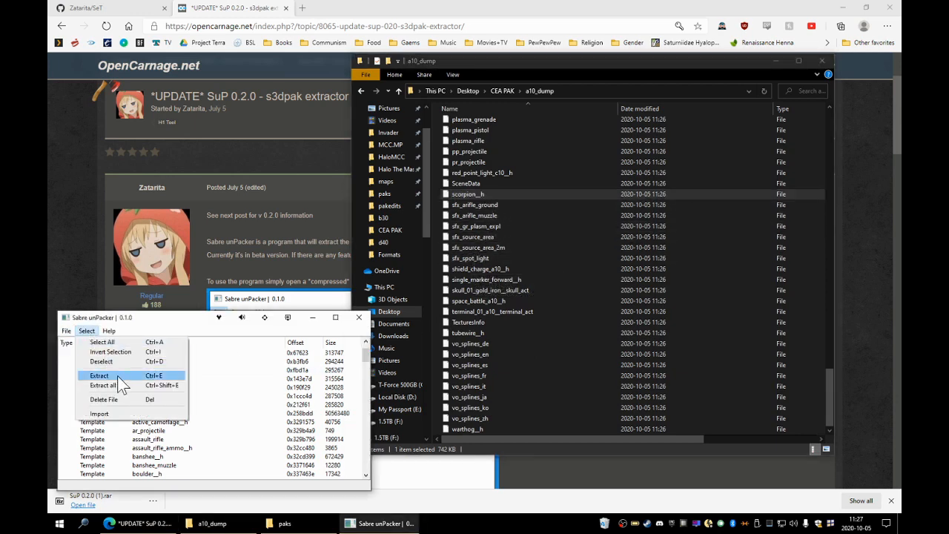
left_click(115, 413)
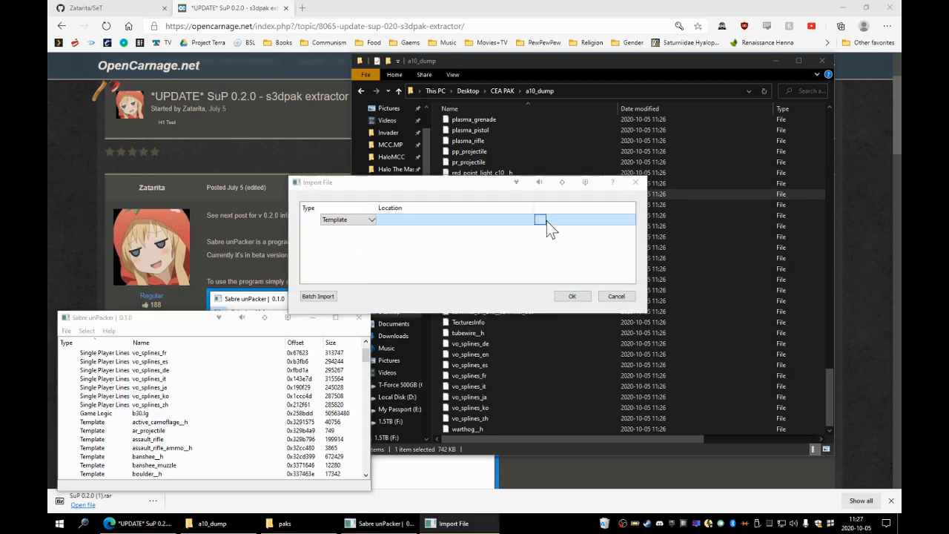
left_click(541, 220)
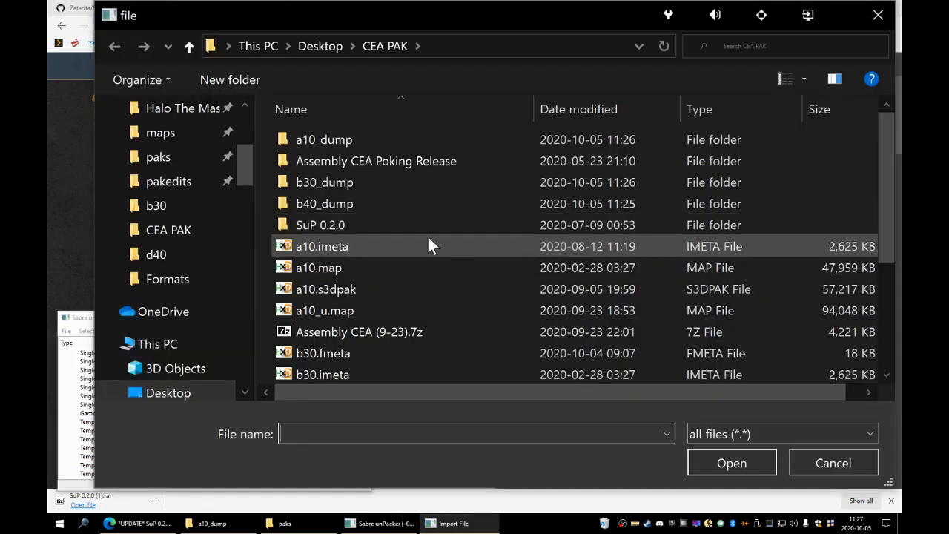
double_click(319, 140)
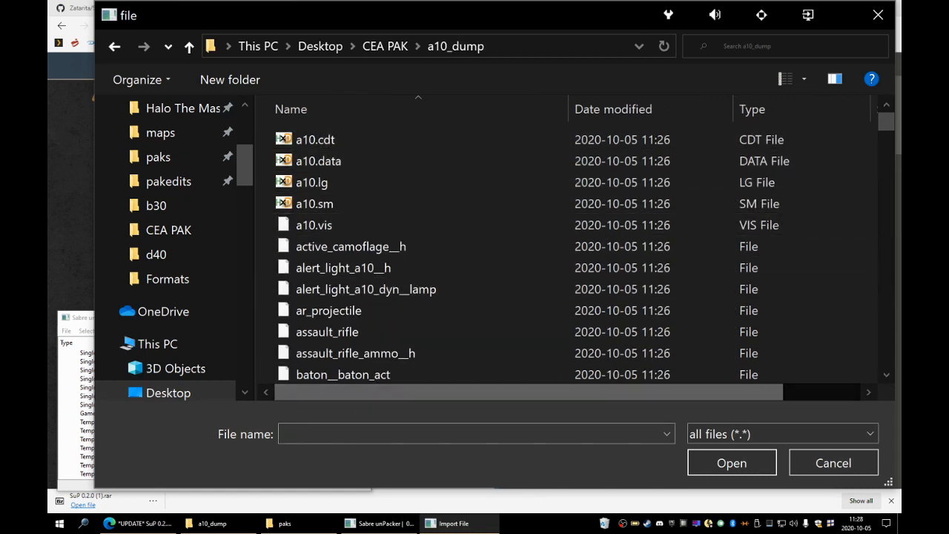
left_click(378, 434)
type("s")
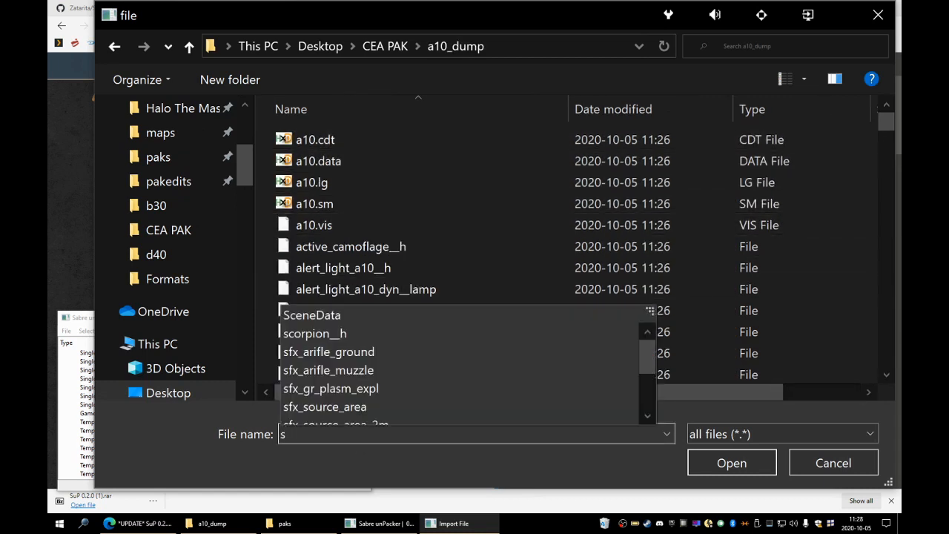
type("c")
left_click(316, 470)
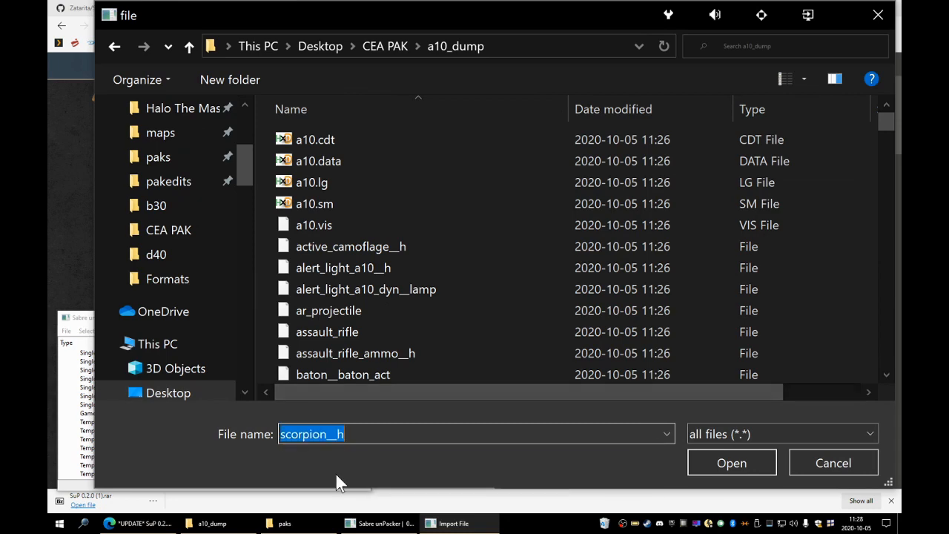
left_click(713, 464)
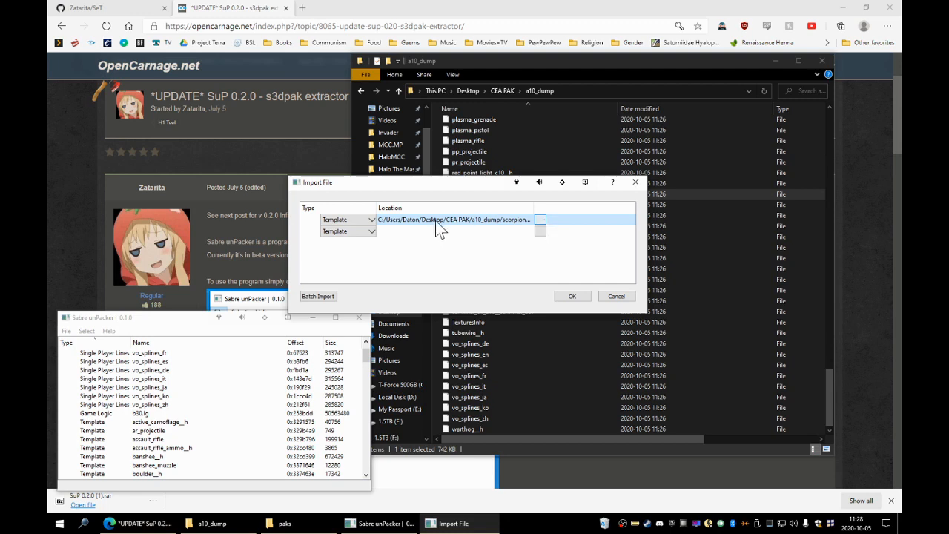
Add fighterbomber__h from the a10_dump folder as the second Template in the file import.
left_click(538, 229)
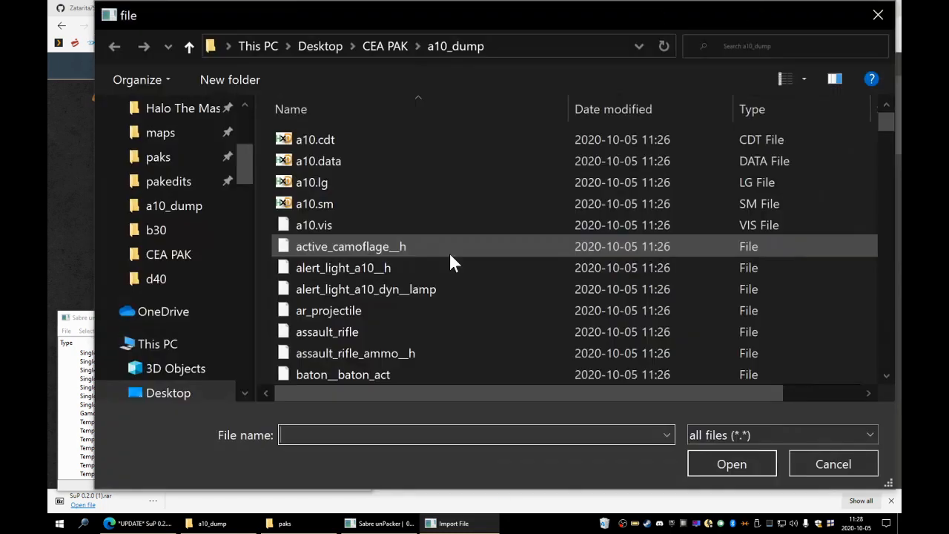
scroll(448, 259, "down", 3)
scroll(384, 288, "up", 3)
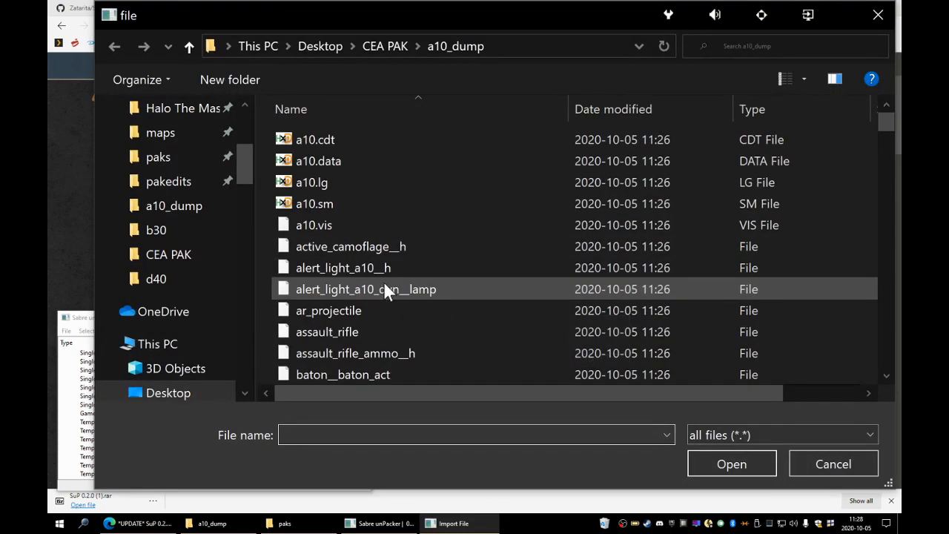
scroll(393, 330, "down", 3)
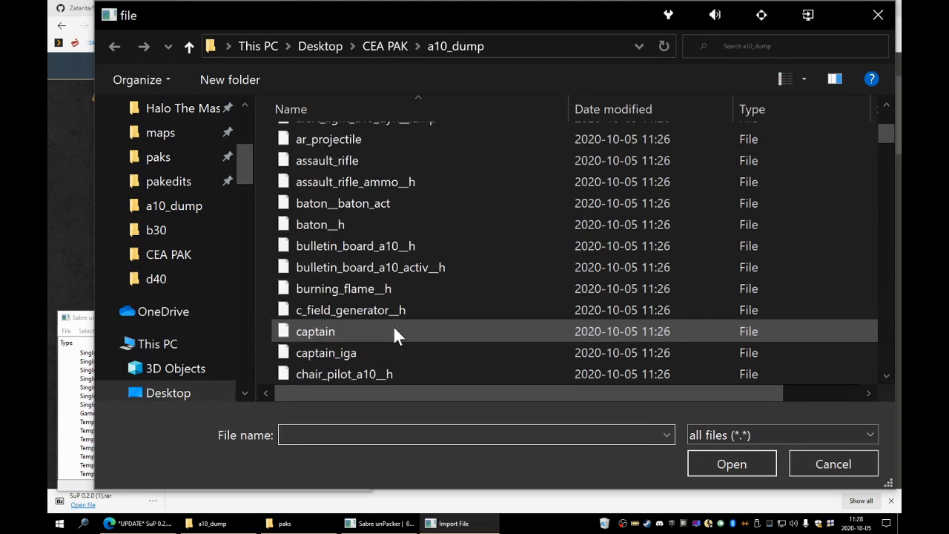
scroll(393, 330, "down", 1)
scroll(394, 333, "down", 10)
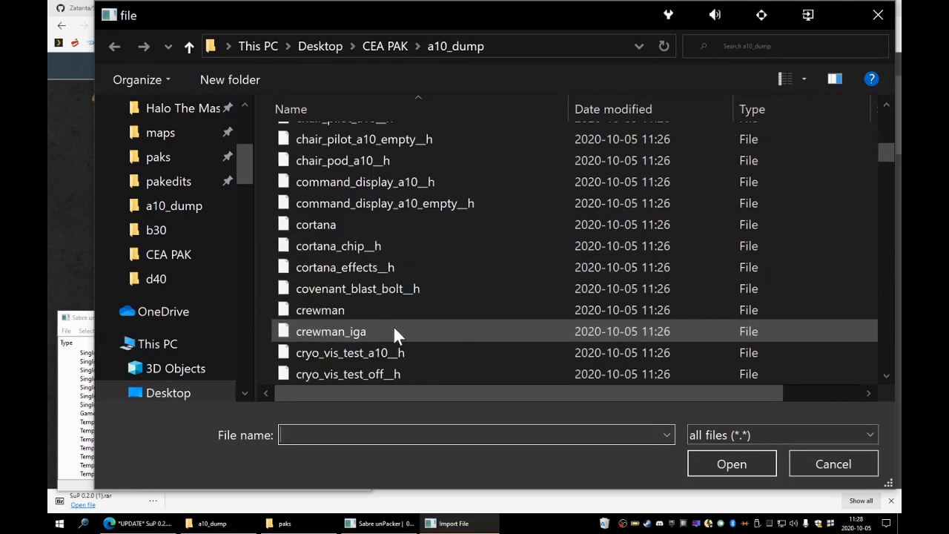
scroll(392, 332, "down", 3)
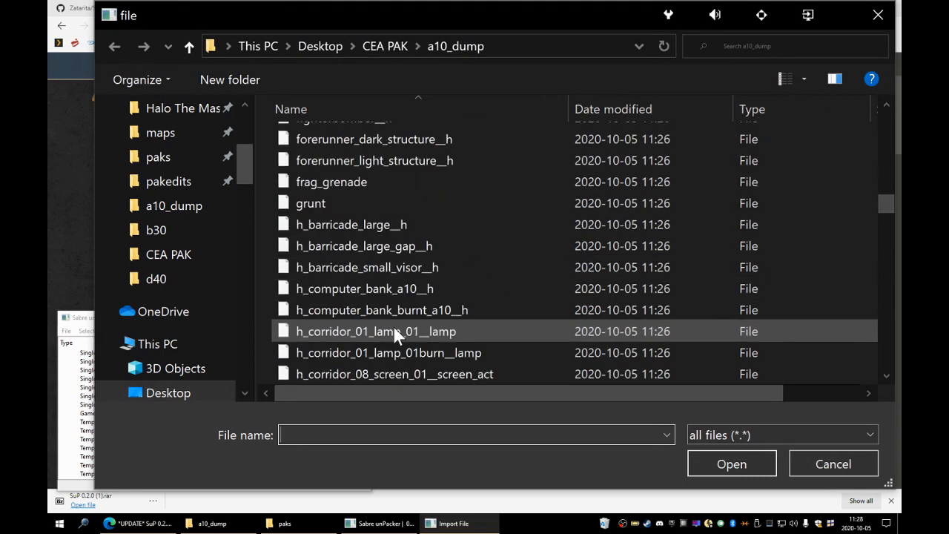
scroll(393, 331, "down", 2)
scroll(378, 323, "up", 4)
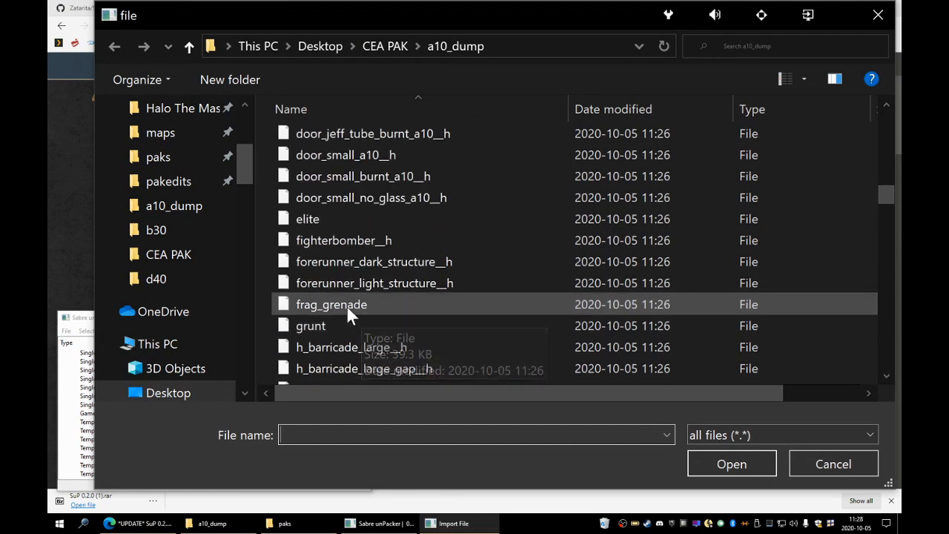
left_click(326, 240)
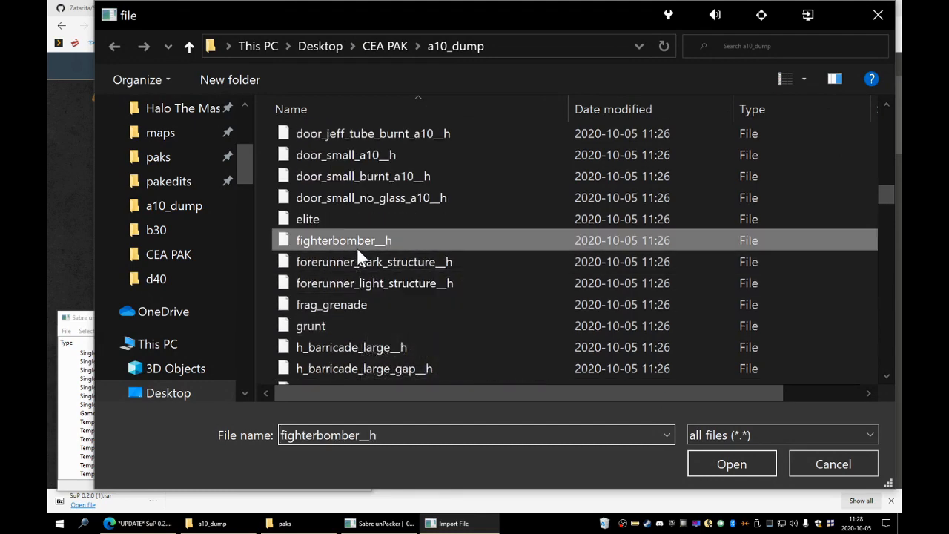
left_click(723, 462)
Start choosing a file for the third import entry and look through the a10_dump templates for a candidate.
left_click(540, 242)
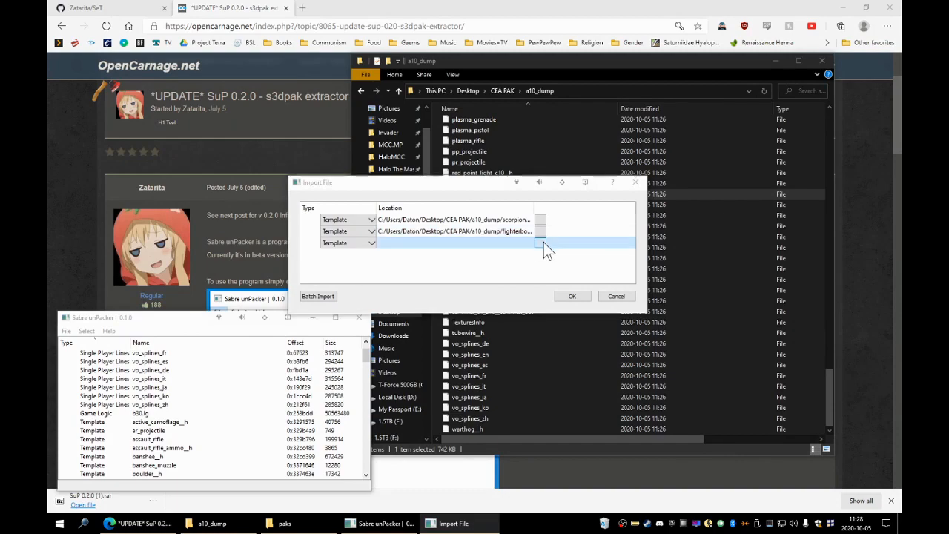
scroll(533, 295, "down", 15)
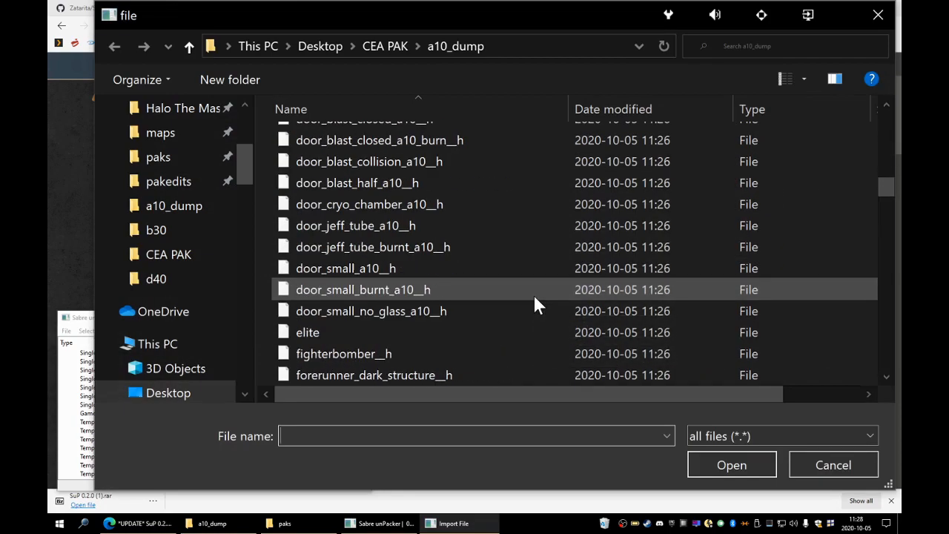
scroll(533, 304, "down", 15)
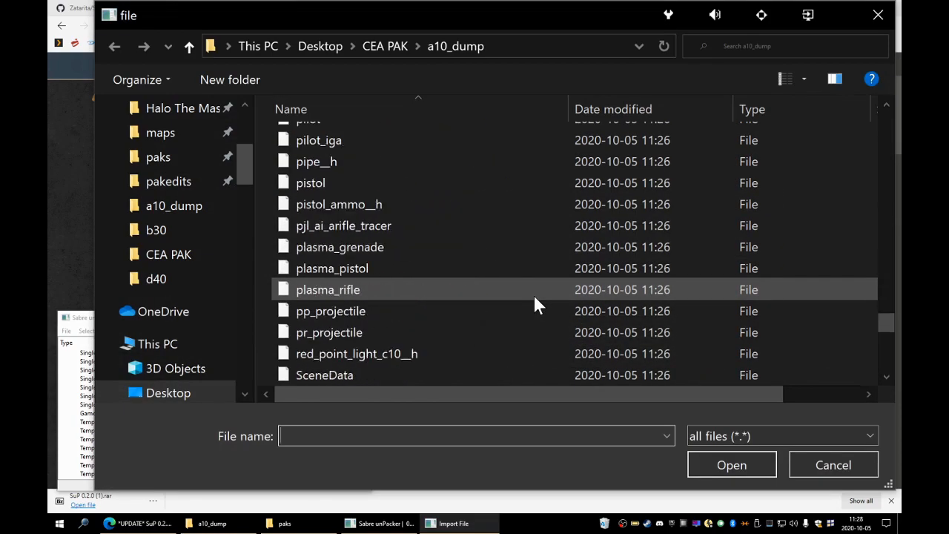
scroll(535, 300, "down", 3)
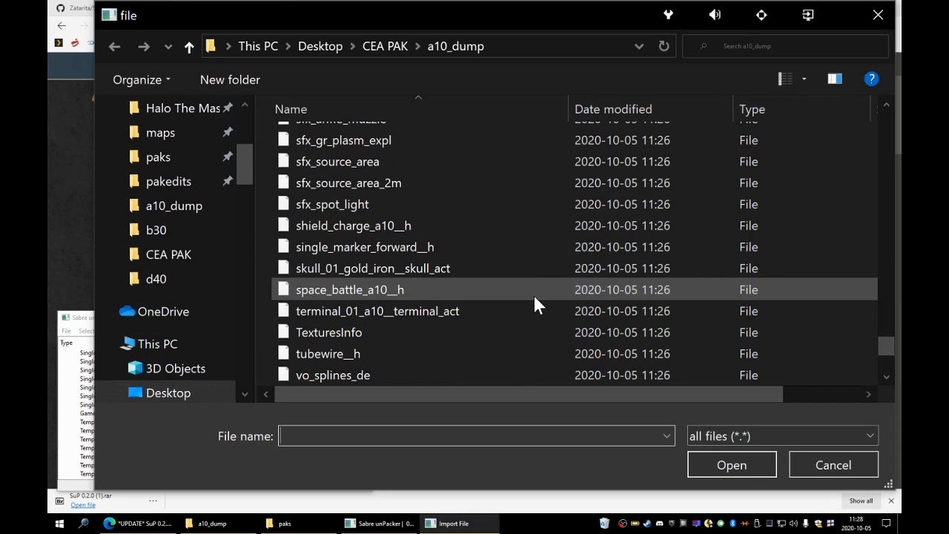
scroll(534, 305, "down", 3)
scroll(533, 294, "up", 10)
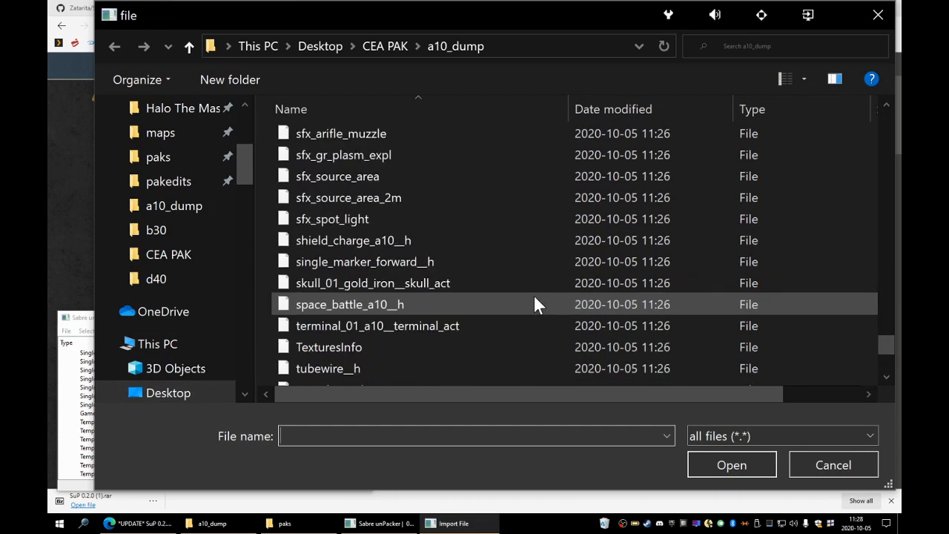
Switch to the b30_dump folder and examine its templates, from the characters and vehicles to the weapons, trees and vo_splines.
left_click(385, 46)
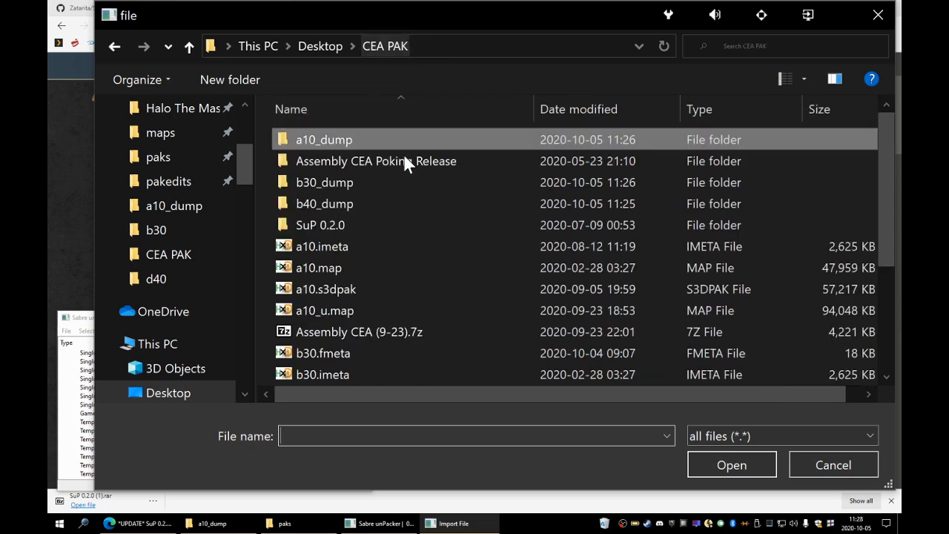
double_click(306, 185)
scroll(377, 282, "down", 15)
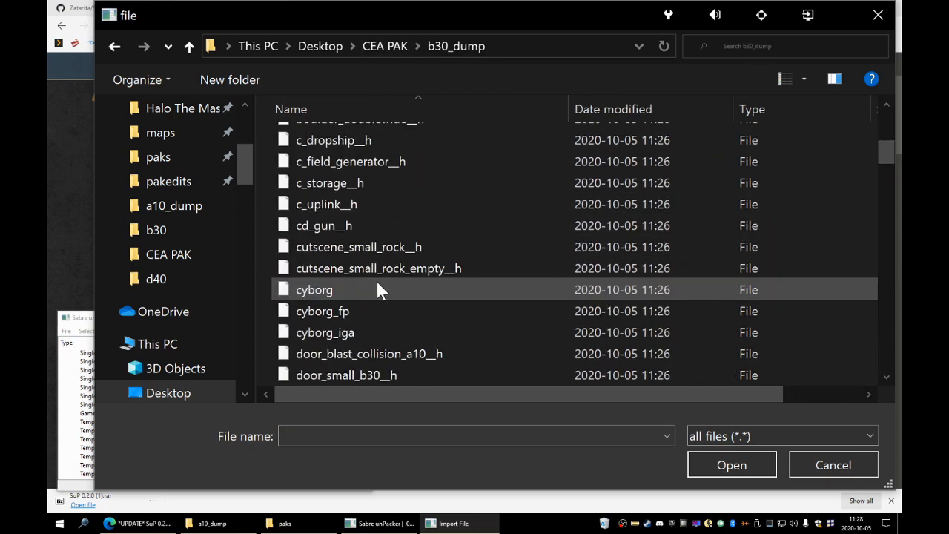
scroll(376, 282, "down", 5)
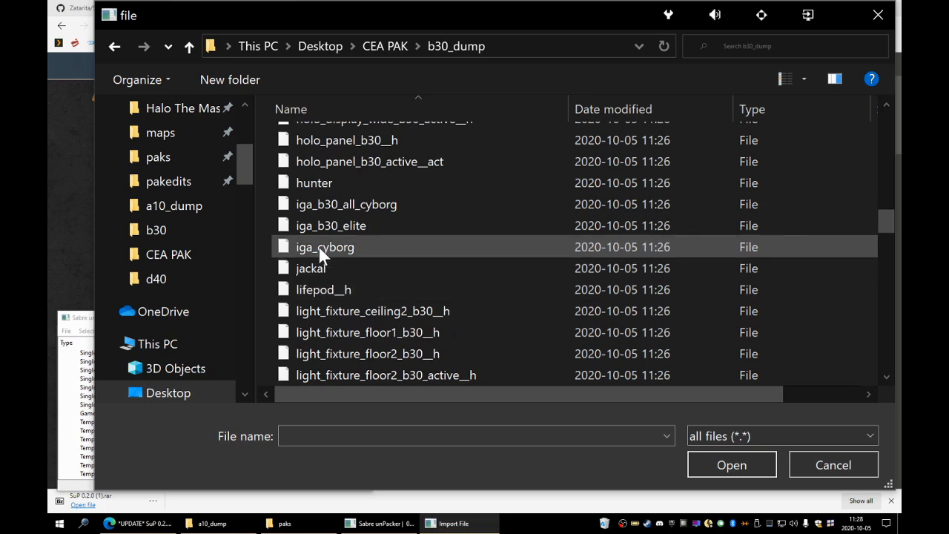
scroll(401, 266, "down", 20)
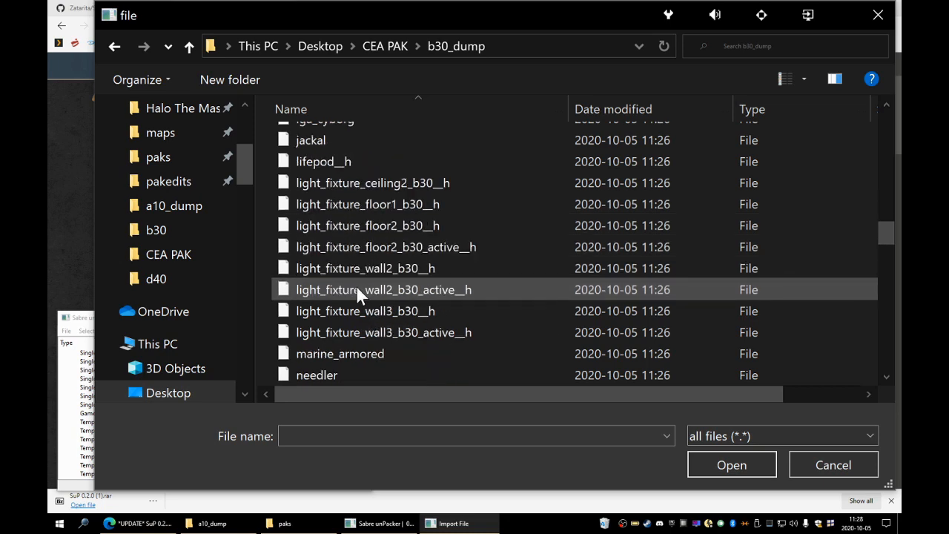
scroll(389, 290, "down", 5)
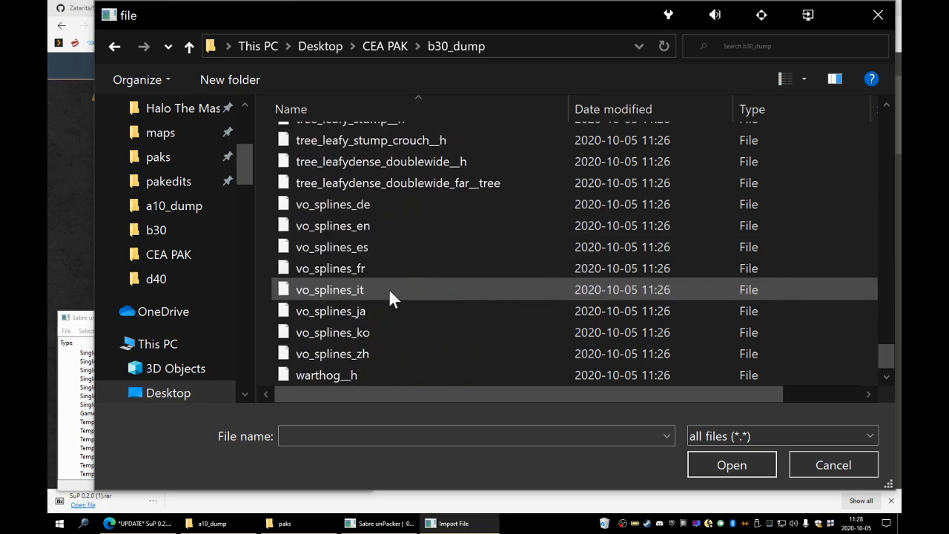
scroll(389, 289, "up", 20)
scroll(388, 289, "up", 20)
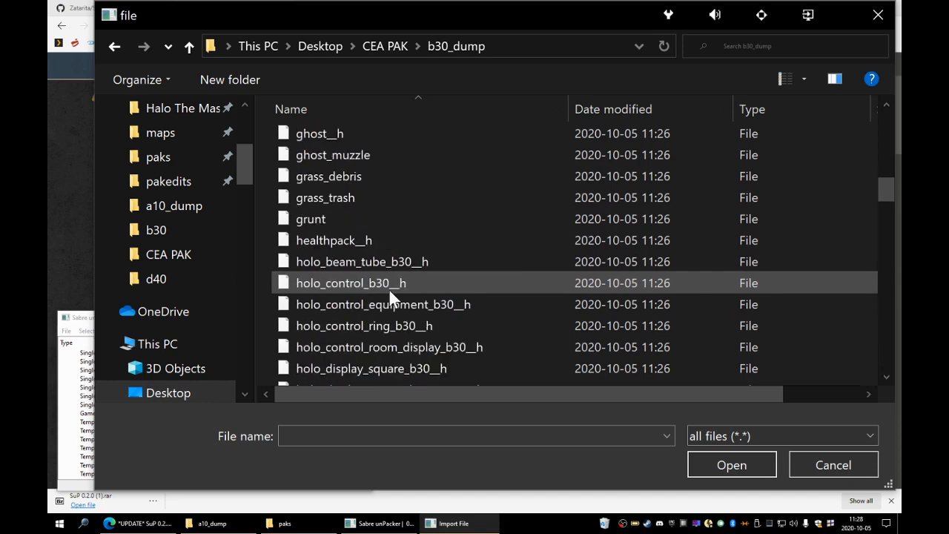
scroll(389, 289, "down", 10)
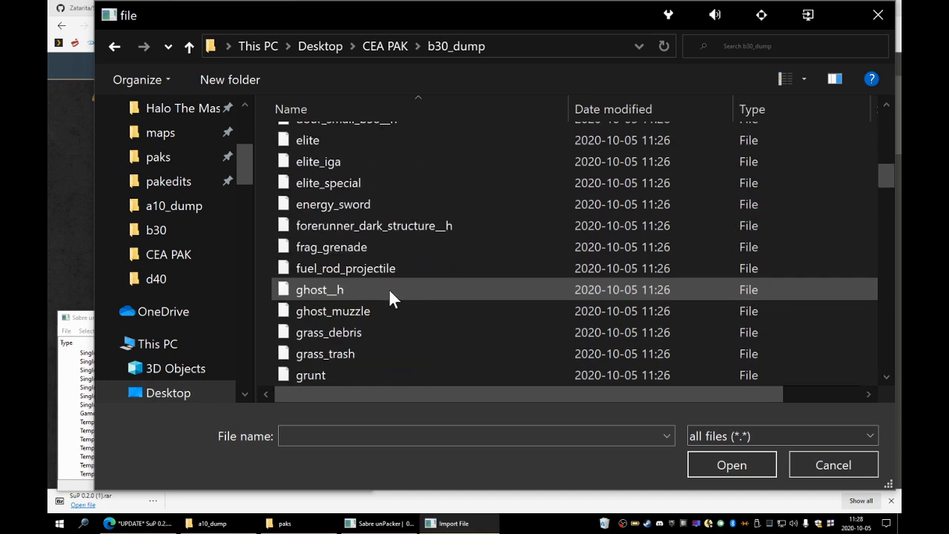
scroll(389, 289, "up", 3)
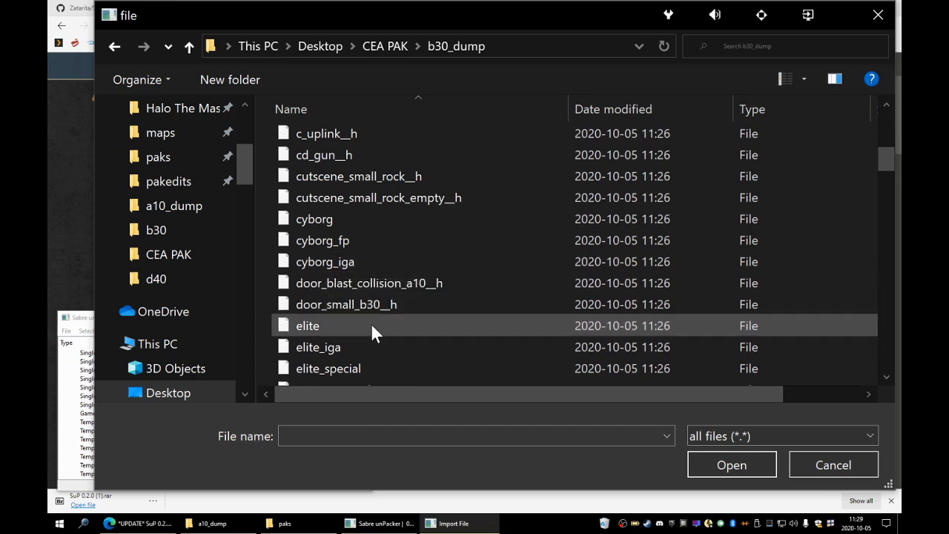
scroll(371, 322, "down", 11)
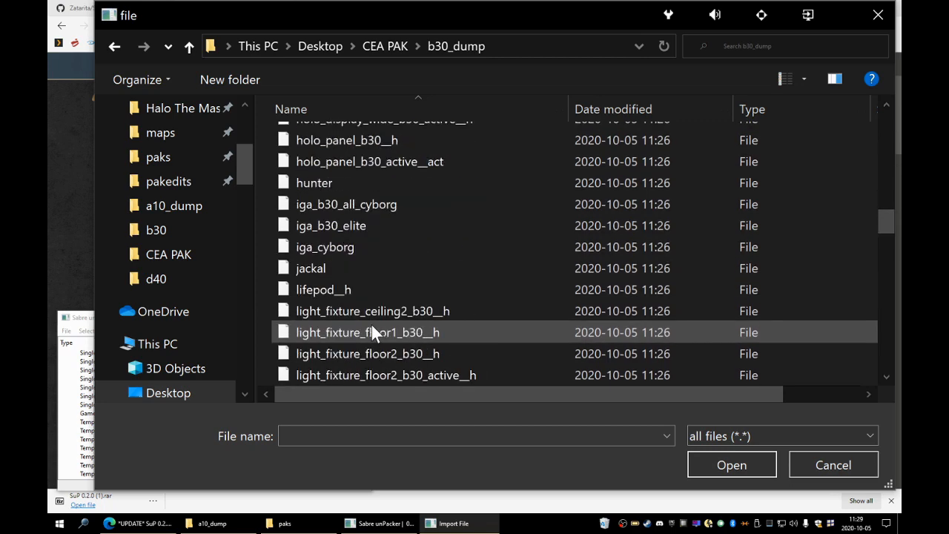
scroll(399, 259, "down", 6)
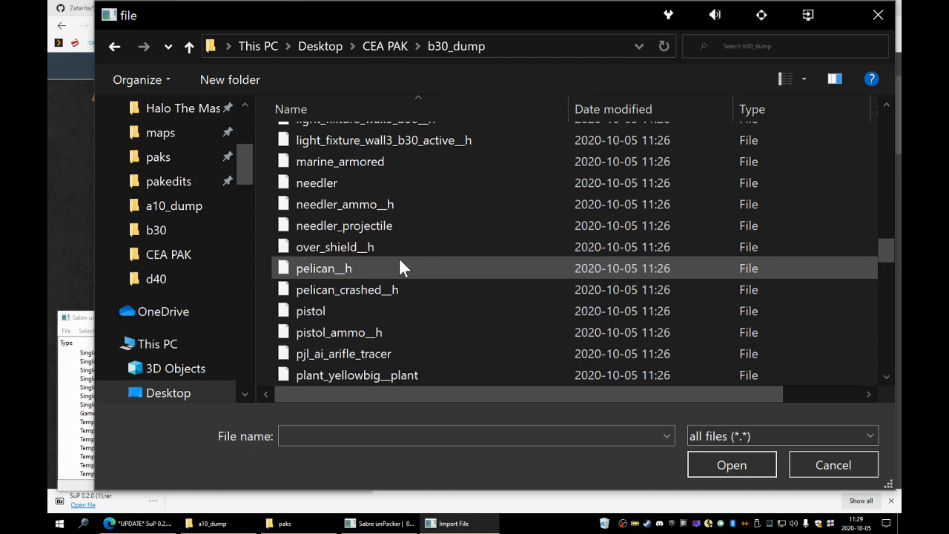
scroll(398, 261, "down", 7)
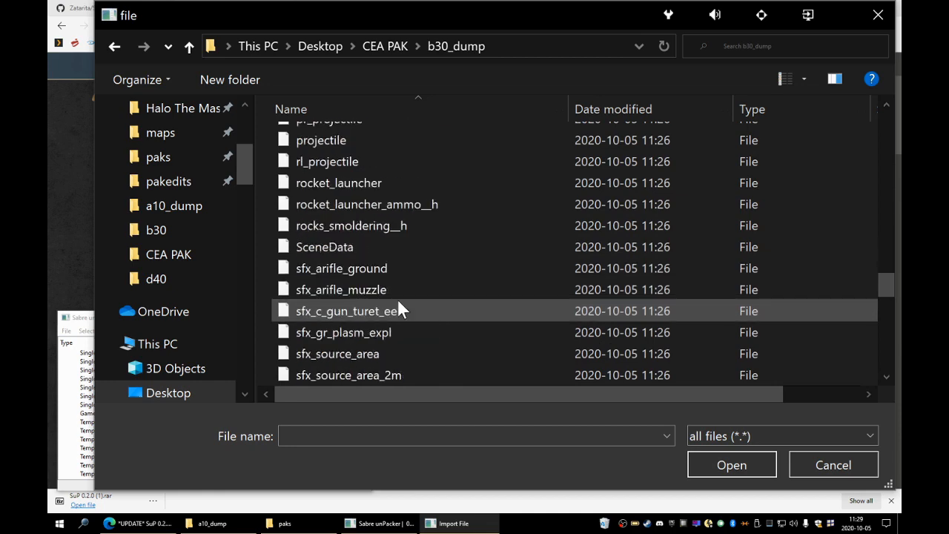
scroll(398, 311, "down", 10)
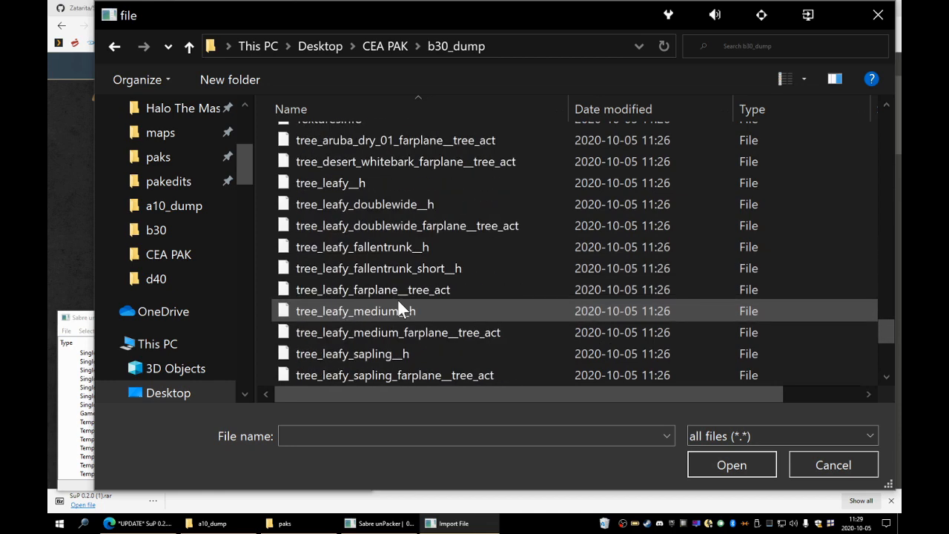
scroll(402, 307, "down", 4)
scroll(412, 311, "up", 14)
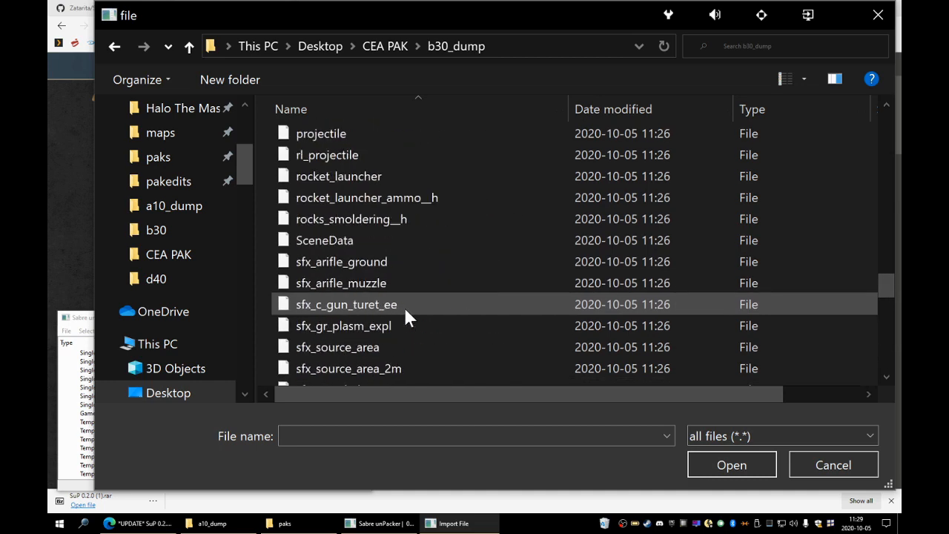
scroll(393, 226, "up", 7)
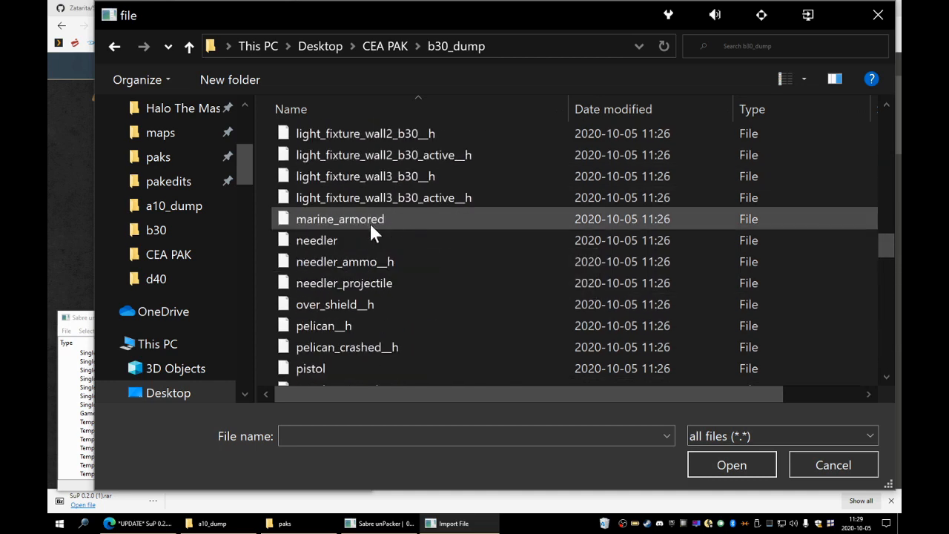
scroll(375, 231, "down", 4)
scroll(370, 226, "down", 13)
scroll(352, 266, "up", 4)
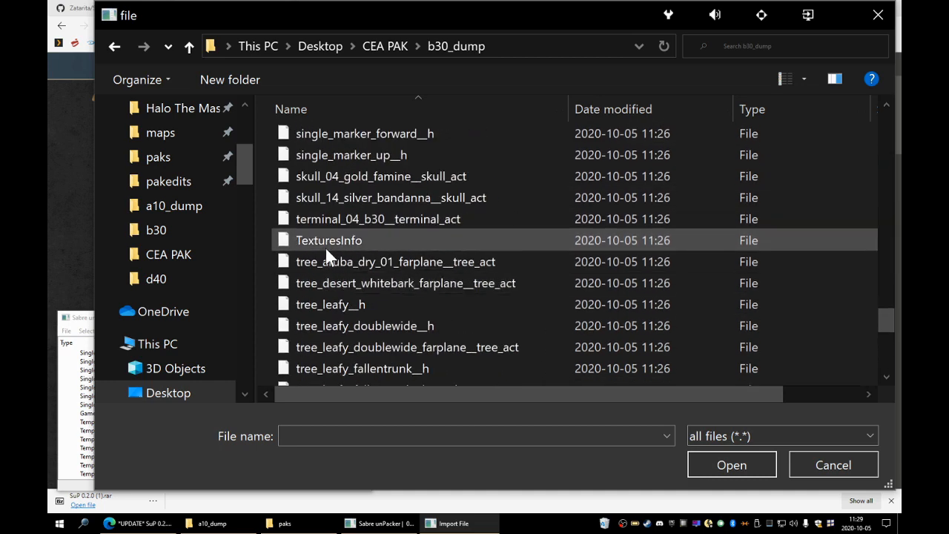
Add shotgun_ammo__h from the b30_dump folder as the third Template in the file import.
scroll(326, 222, "up", 2)
left_click(324, 175)
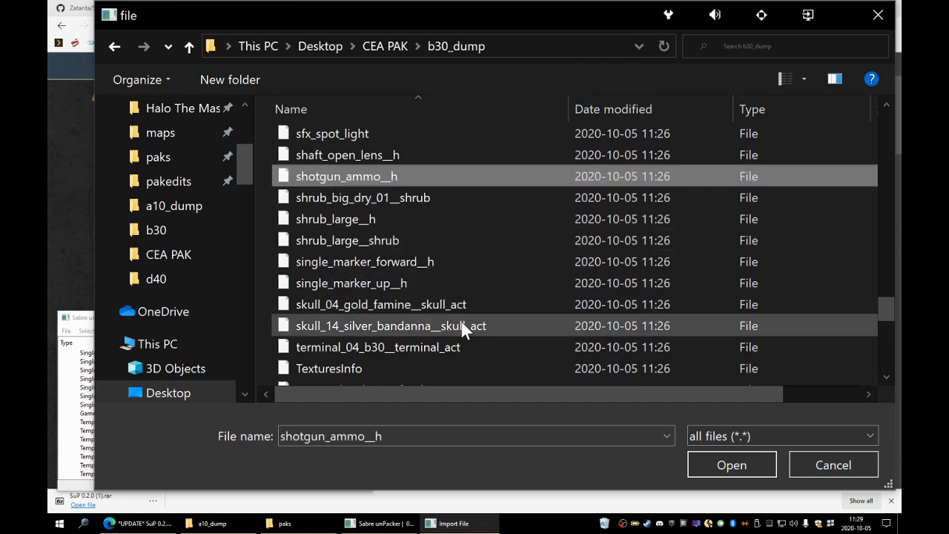
scroll(564, 365, "up", 4)
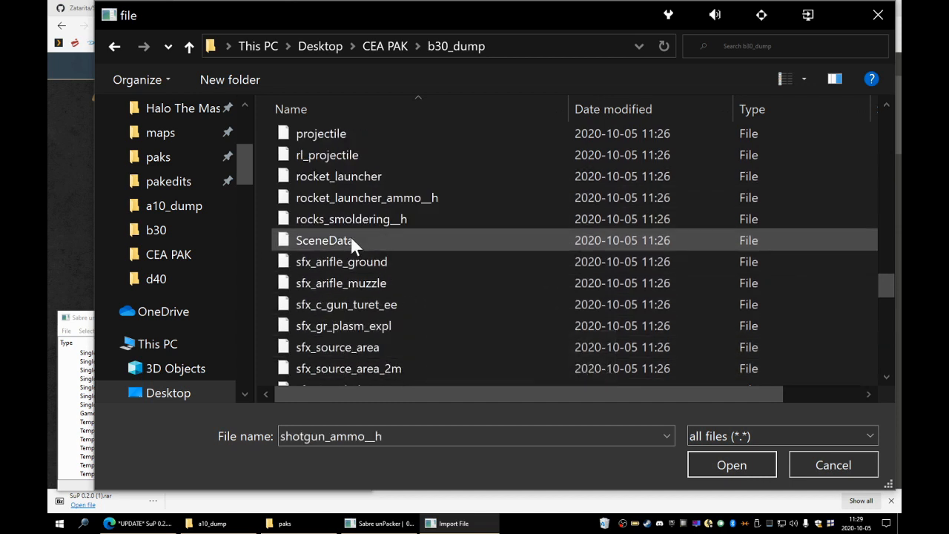
scroll(356, 319, "down", 6)
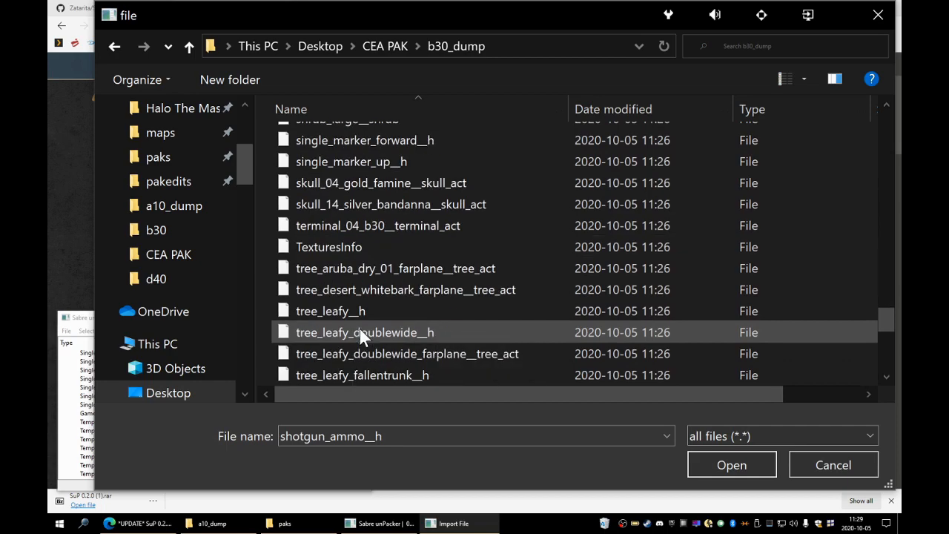
scroll(359, 329, "down", 5)
left_click(713, 471)
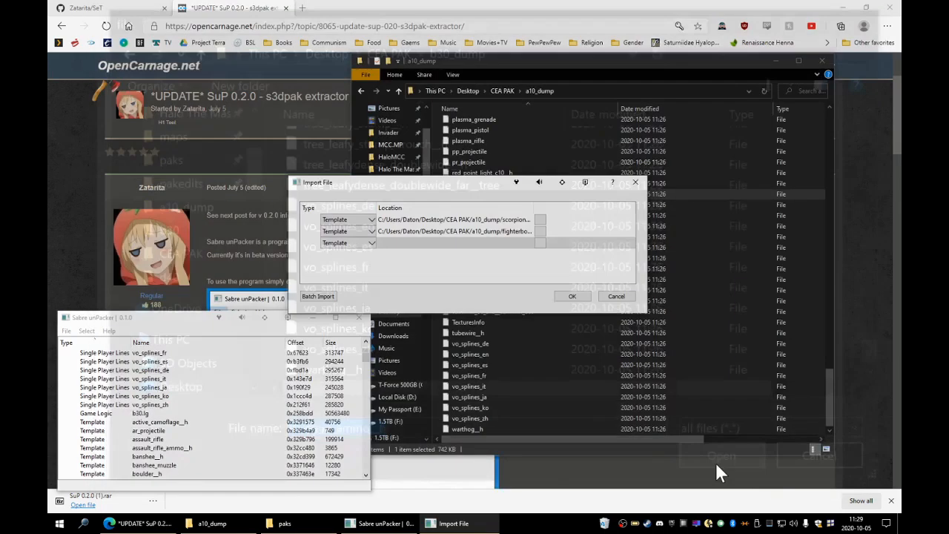
Switch to the b40_dump folder and add sniper_rifle as the fourth Template in the file import.
left_click(541, 252)
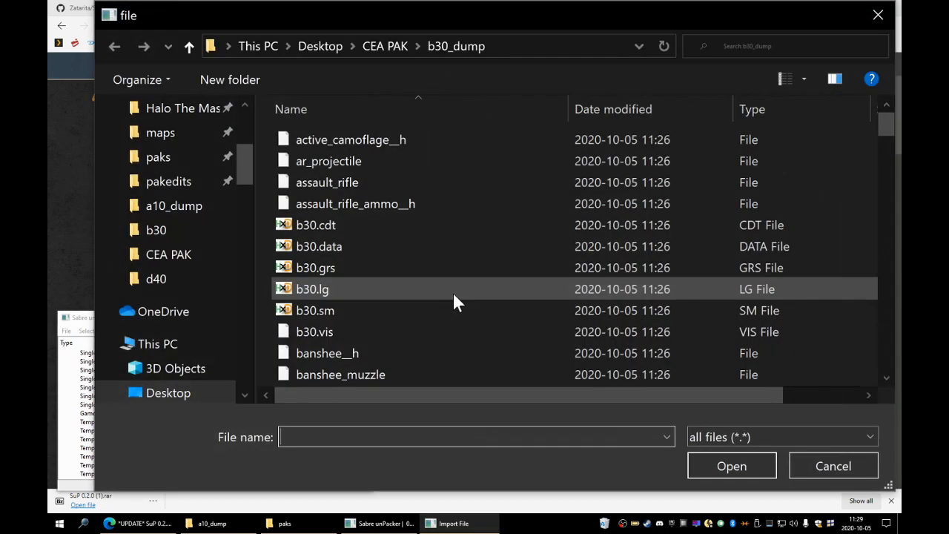
left_click(386, 44)
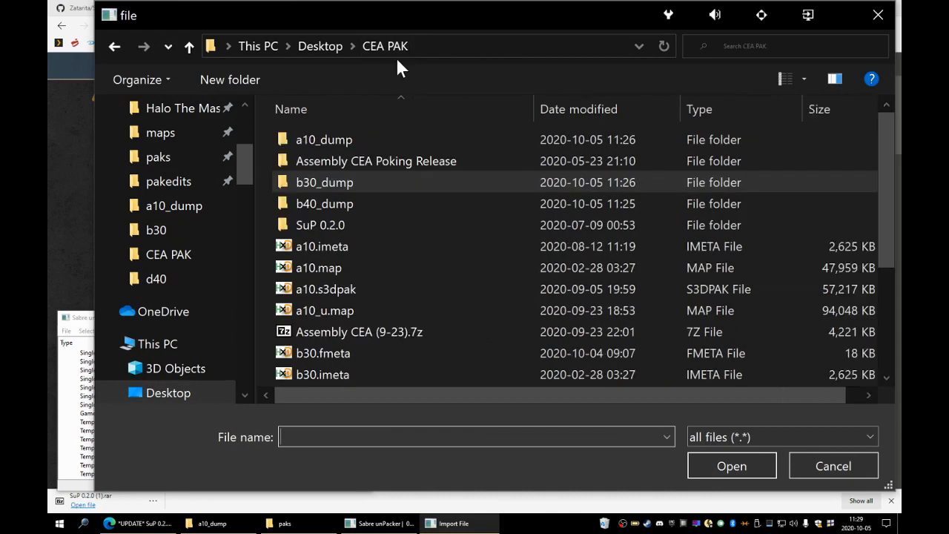
double_click(342, 203)
scroll(450, 290, "down", 20)
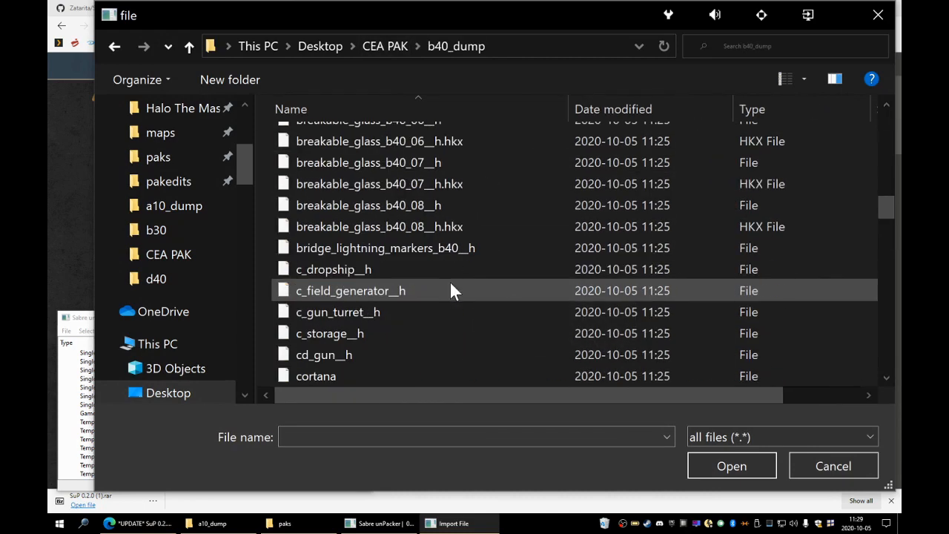
scroll(450, 290, "down", 1)
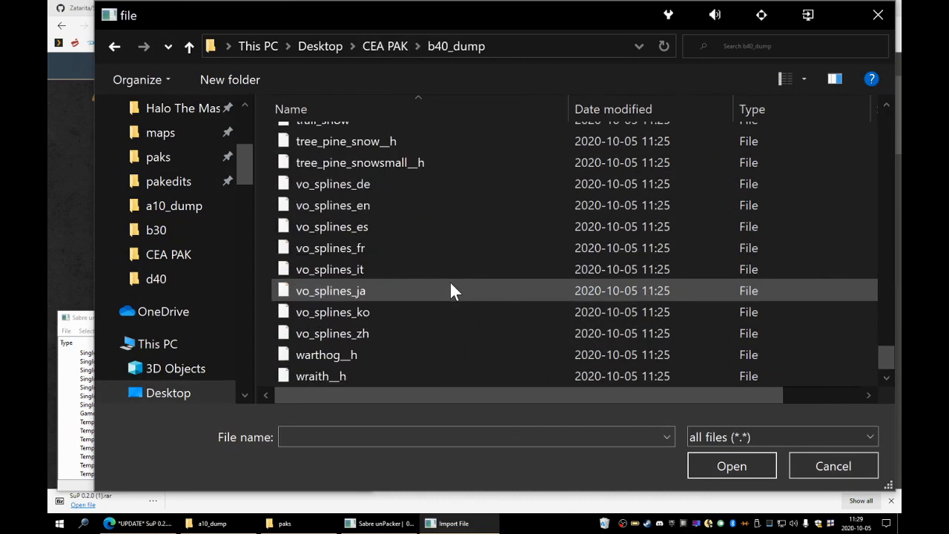
scroll(450, 290, "up", 5)
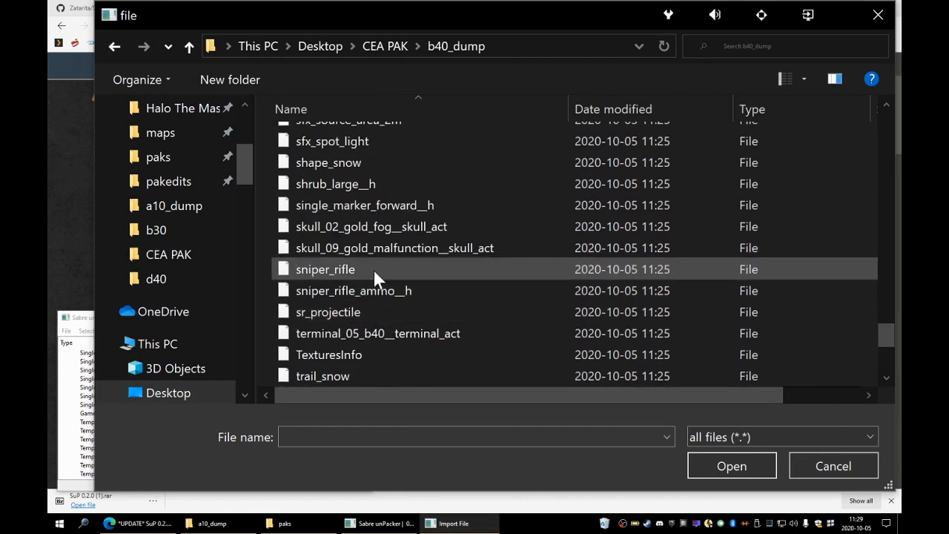
left_click(373, 269)
left_click(379, 290)
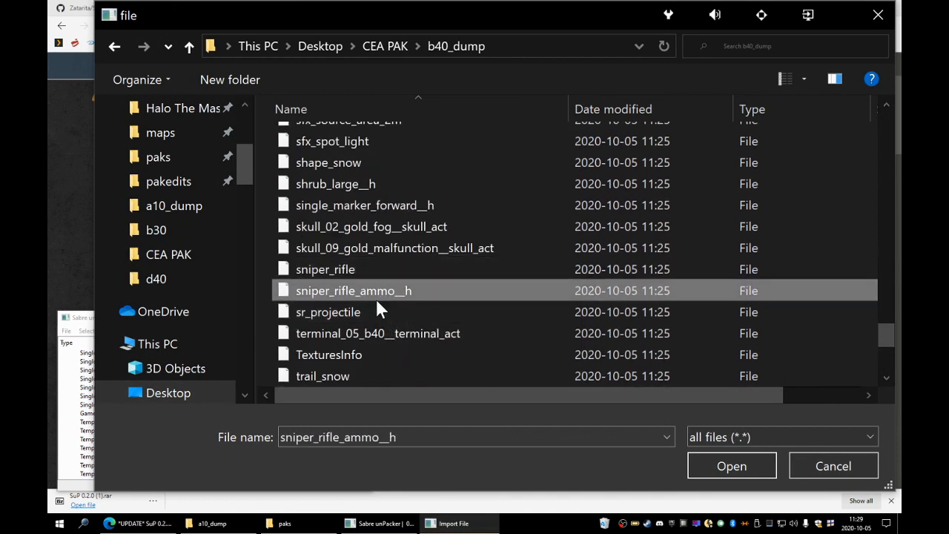
left_click(360, 274)
left_click(345, 310)
double_click(349, 270)
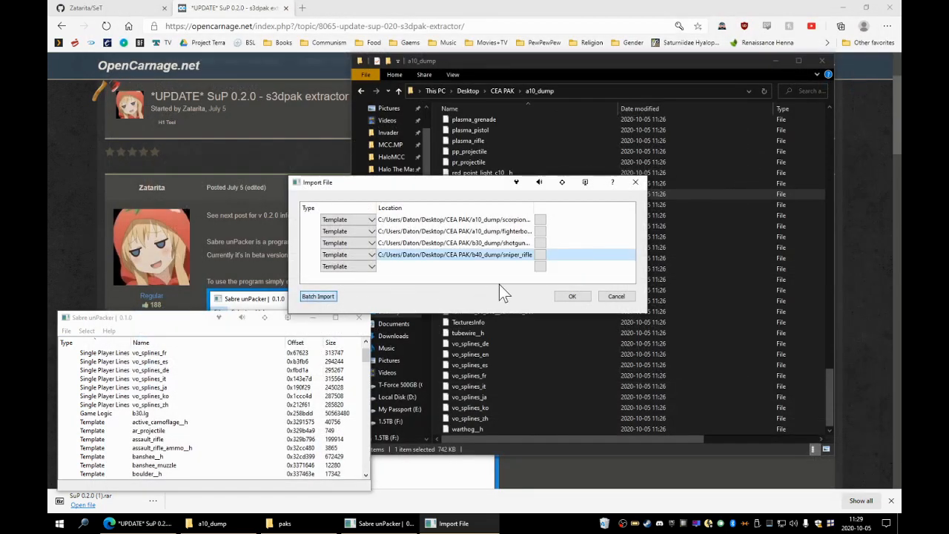
Add sr_projectile from the b40_dump folder as the fifth Template in the file import.
left_click(537, 266)
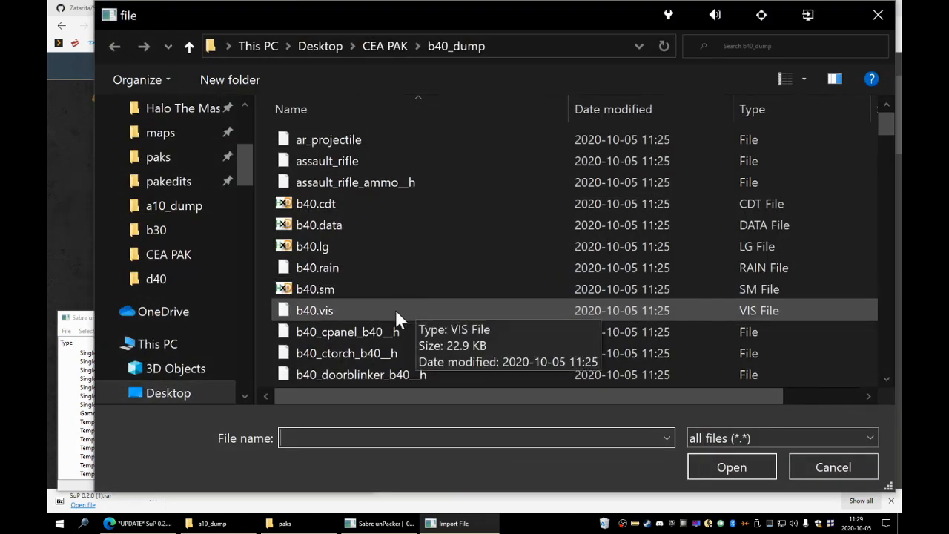
left_click(388, 311)
key("s")
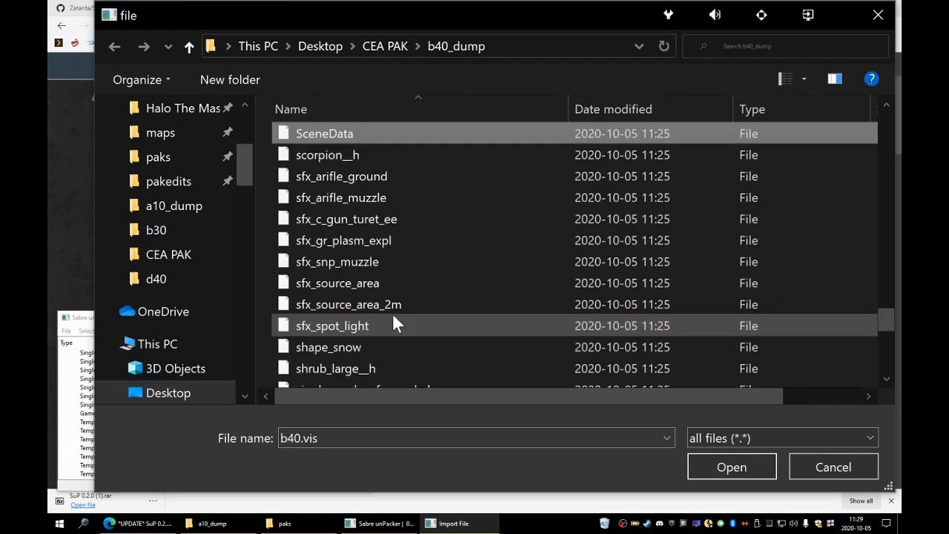
scroll(379, 282, "down", 2)
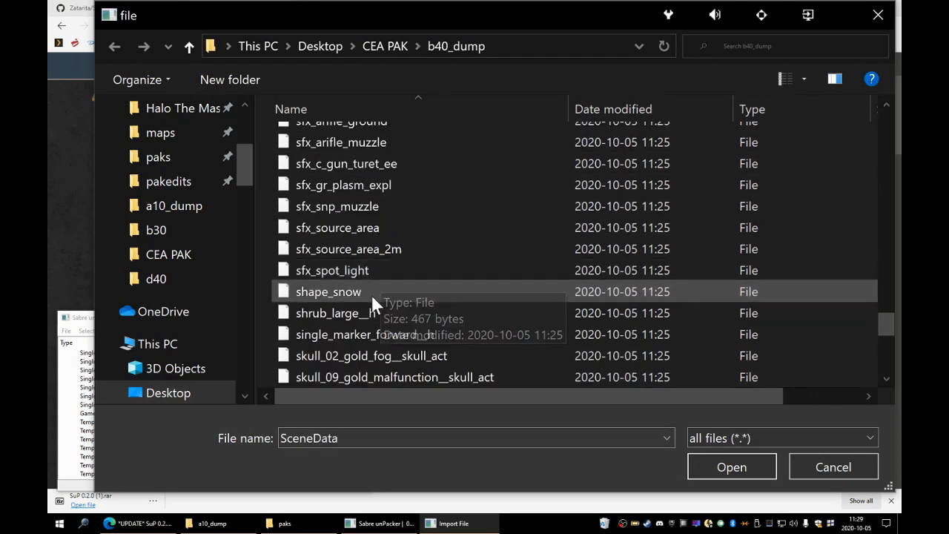
scroll(388, 334, "down", 2)
double_click(357, 254)
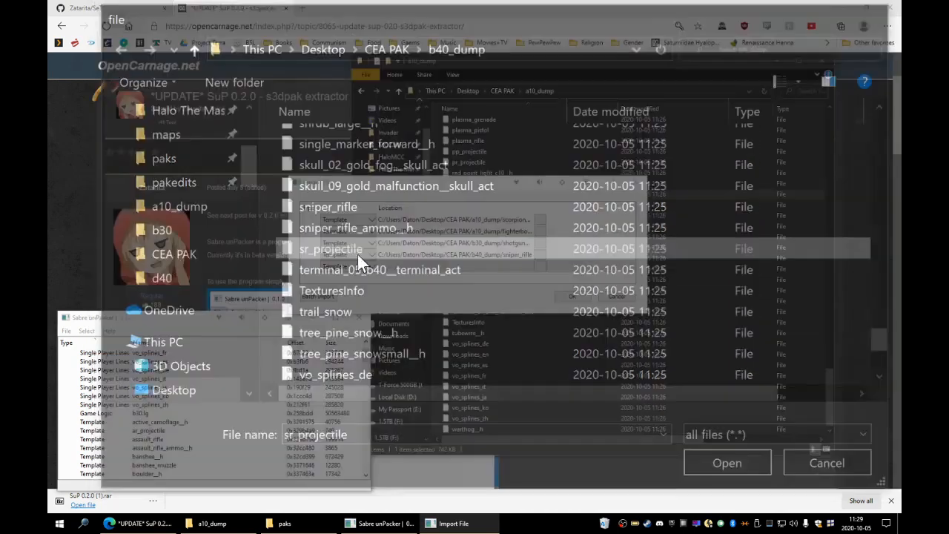
Add sniper_rifle_ammo__h from the b40_dump folder as the sixth Template in the file import.
left_click(541, 276)
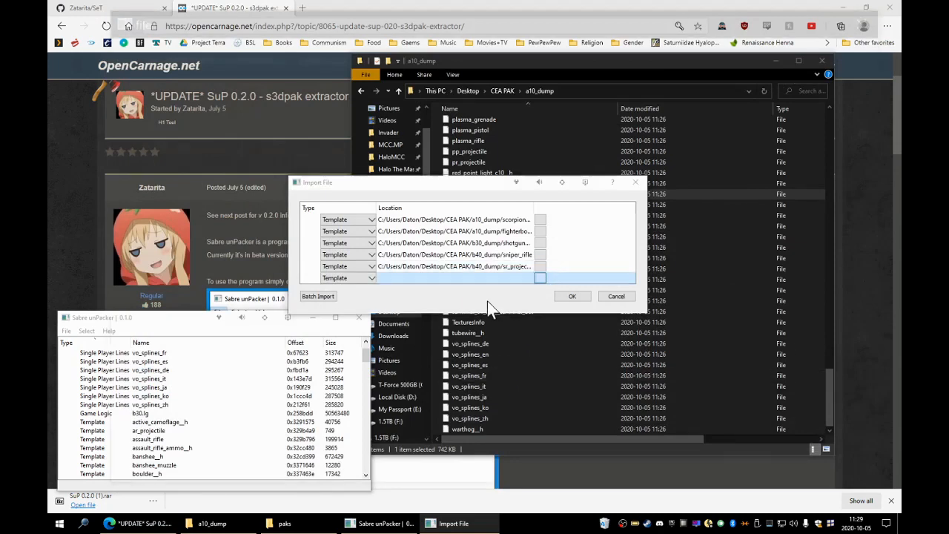
type("s")
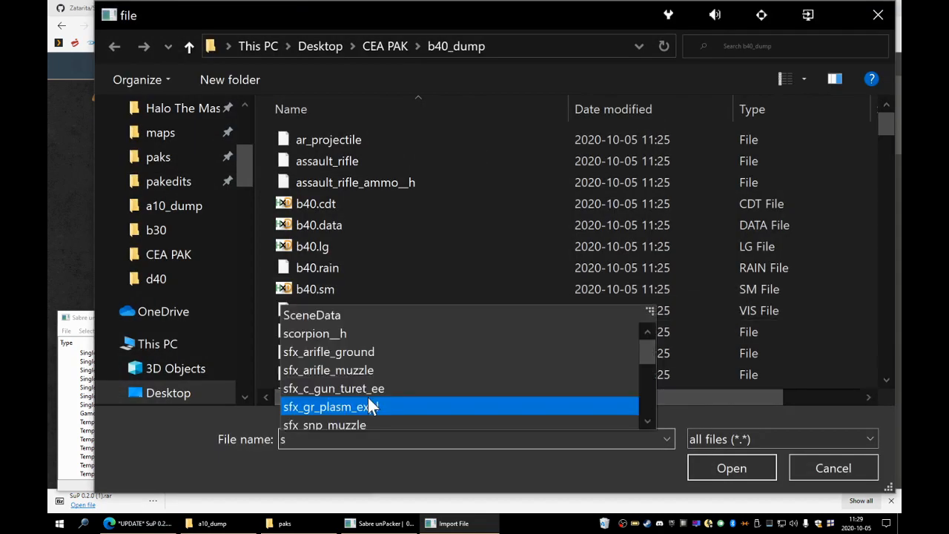
type("ni")
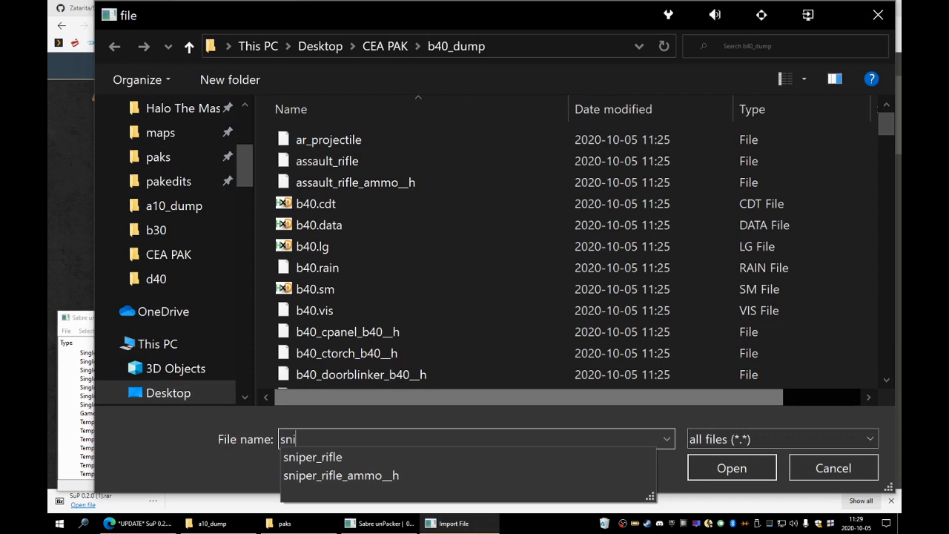
left_click(344, 471)
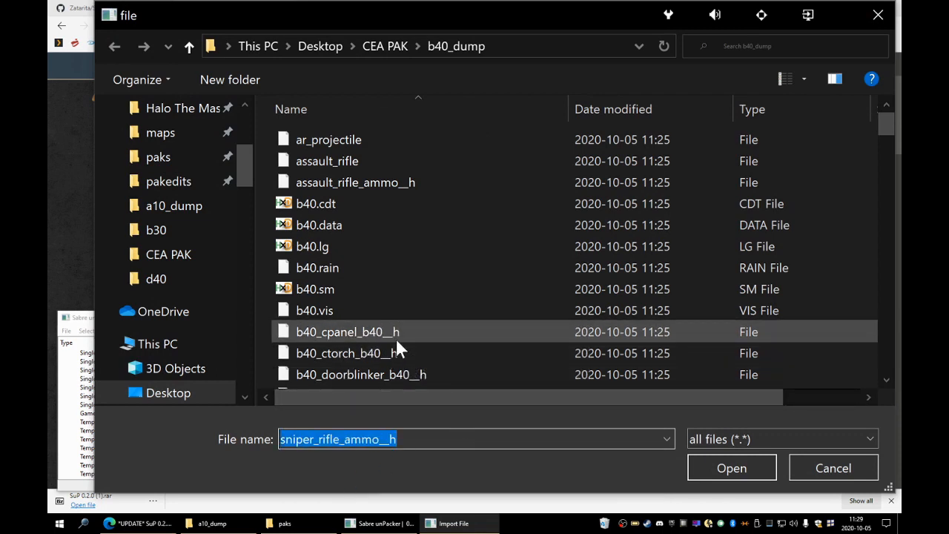
left_click(424, 439)
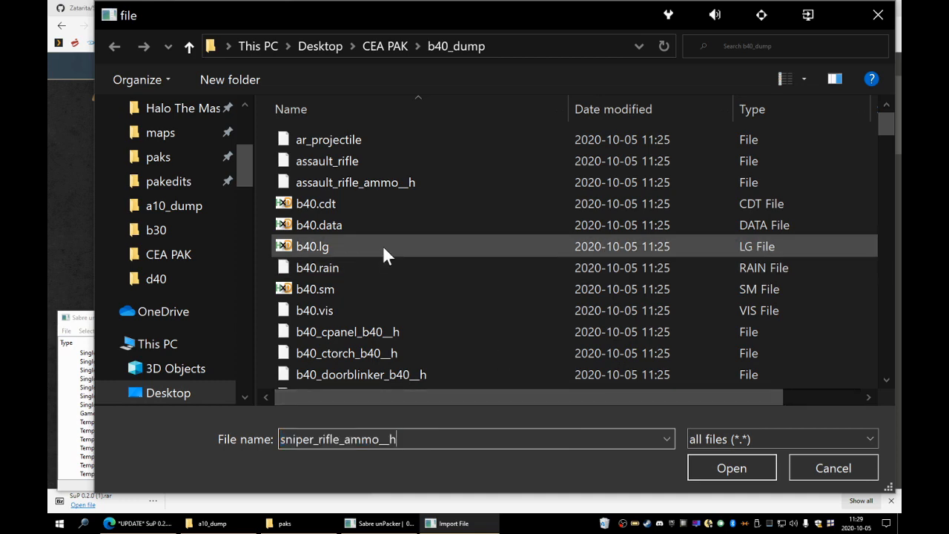
scroll(432, 327, "down", 3)
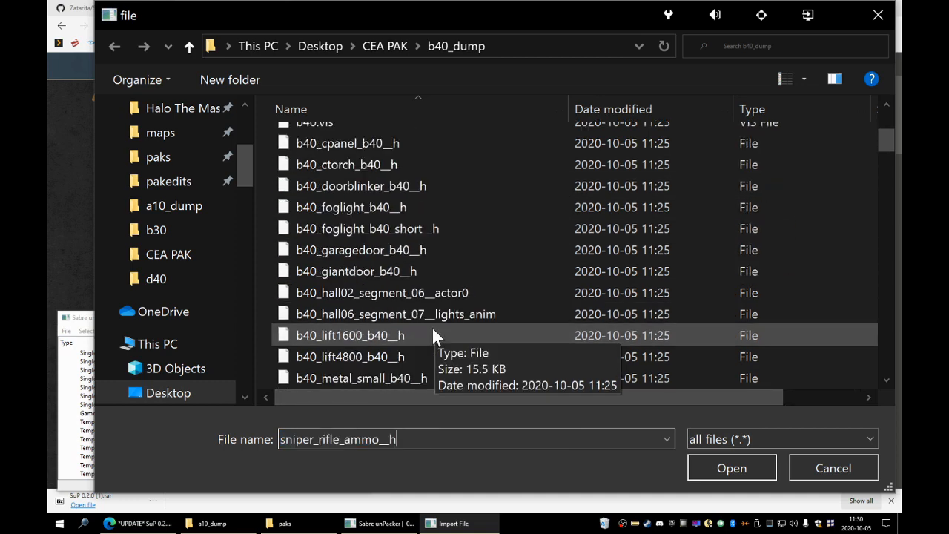
scroll(432, 328, "up", 3)
scroll(432, 328, "down", 5)
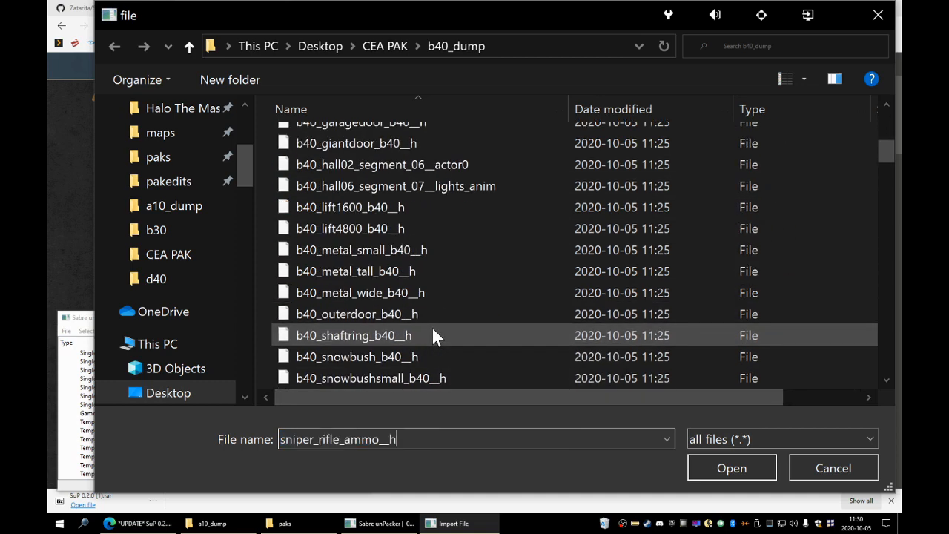
scroll(433, 335, "down", 2)
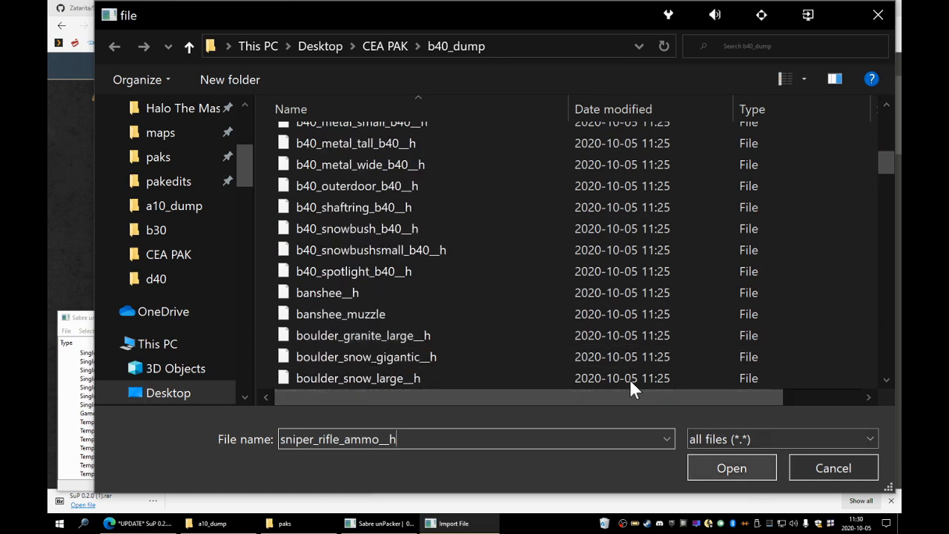
scroll(500, 299, "down", 20)
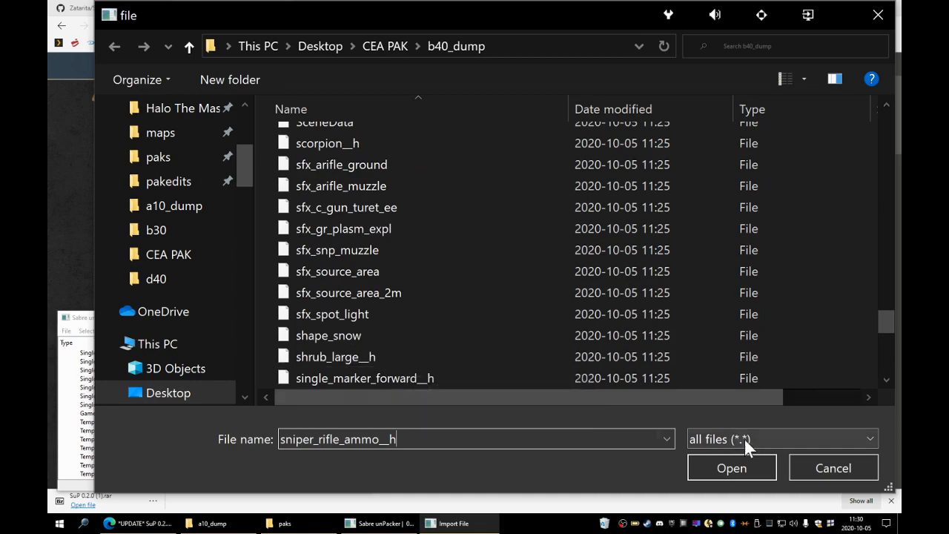
left_click(742, 463)
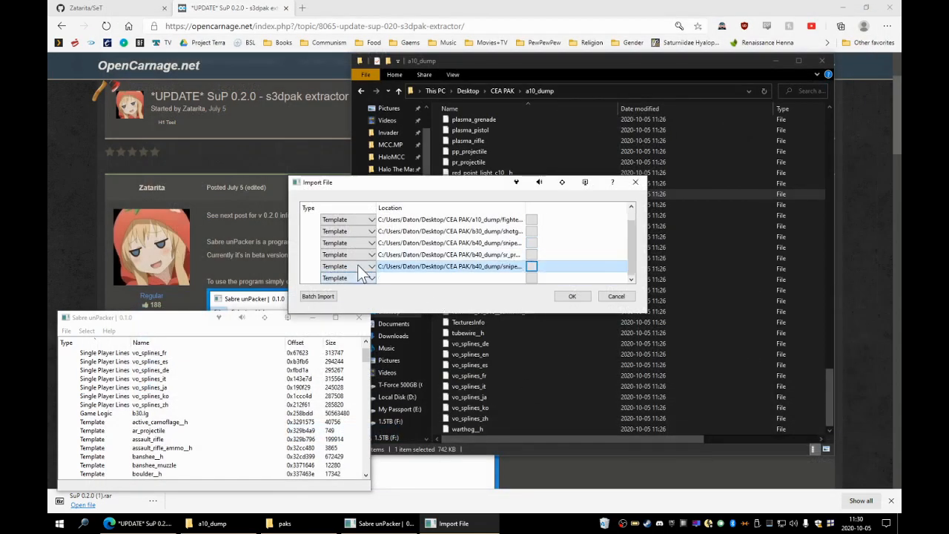
Add wraith__h from the b40_dump folder as the seventh Template in the file import.
left_click(535, 278)
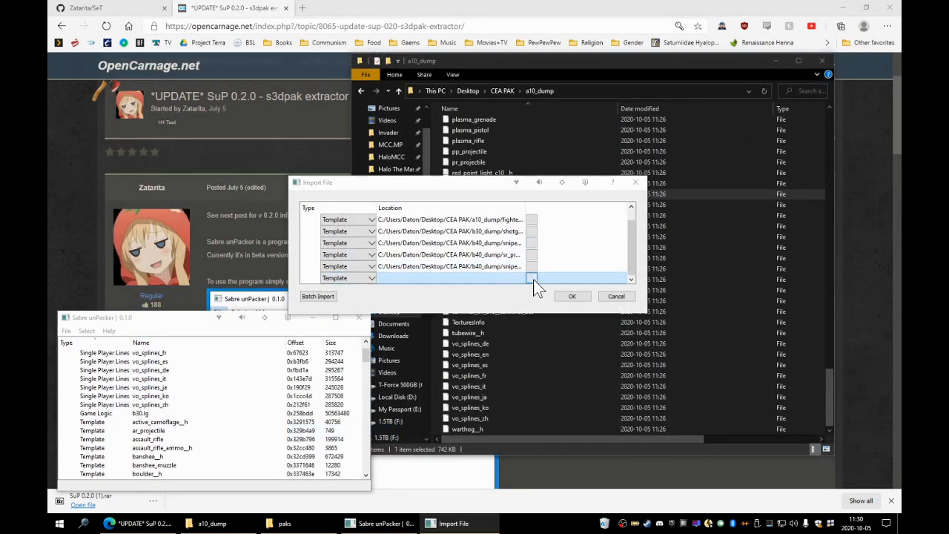
left_click(532, 278)
scroll(452, 293, "down", 15)
scroll(466, 275, "down", 20)
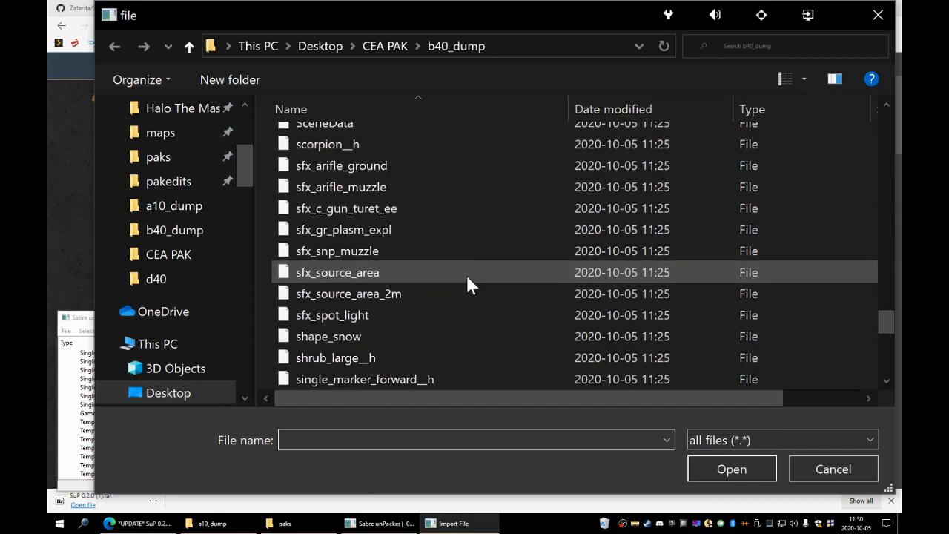
left_click(321, 379)
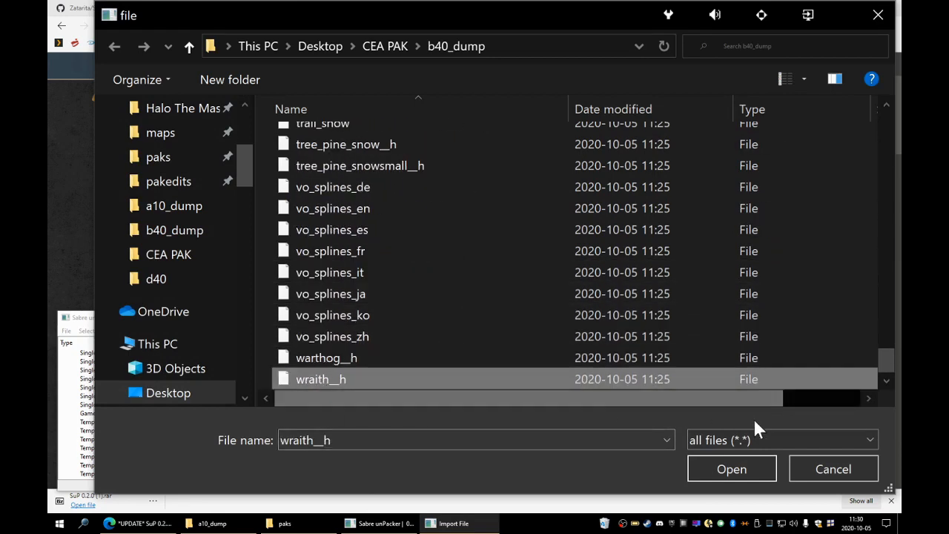
left_click(731, 465)
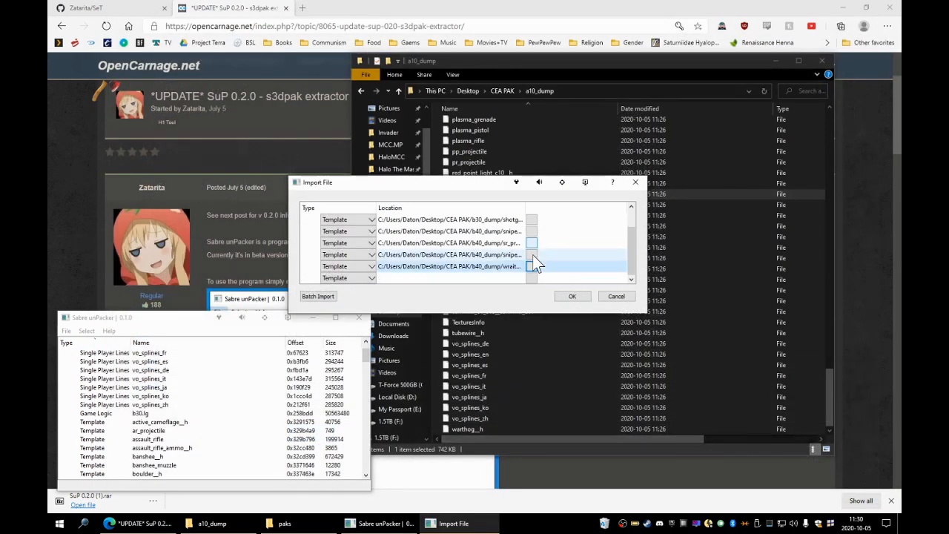
Start choosing a file for the eighth import entry and look through the b40_dump templates for a candidate.
left_click(531, 280)
scroll(494, 273, "down", 20)
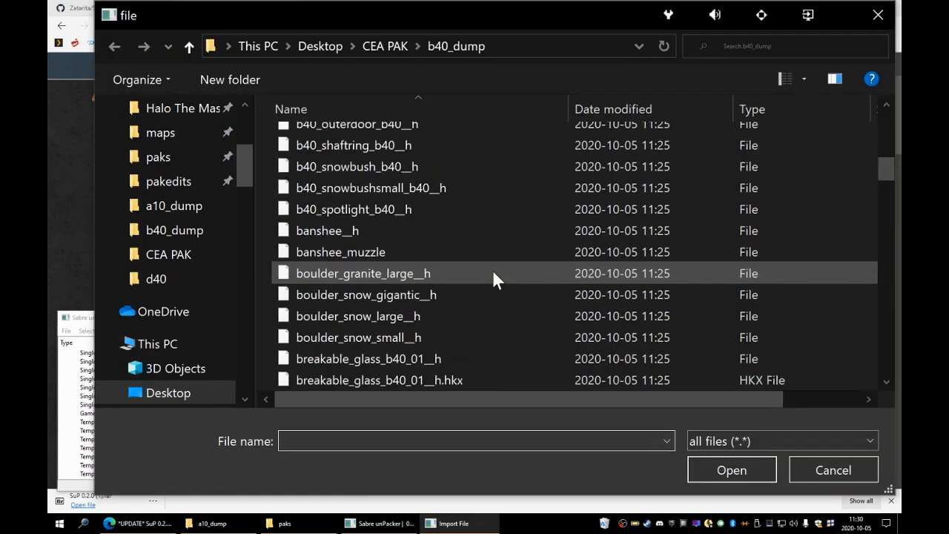
scroll(366, 292, "down", 5)
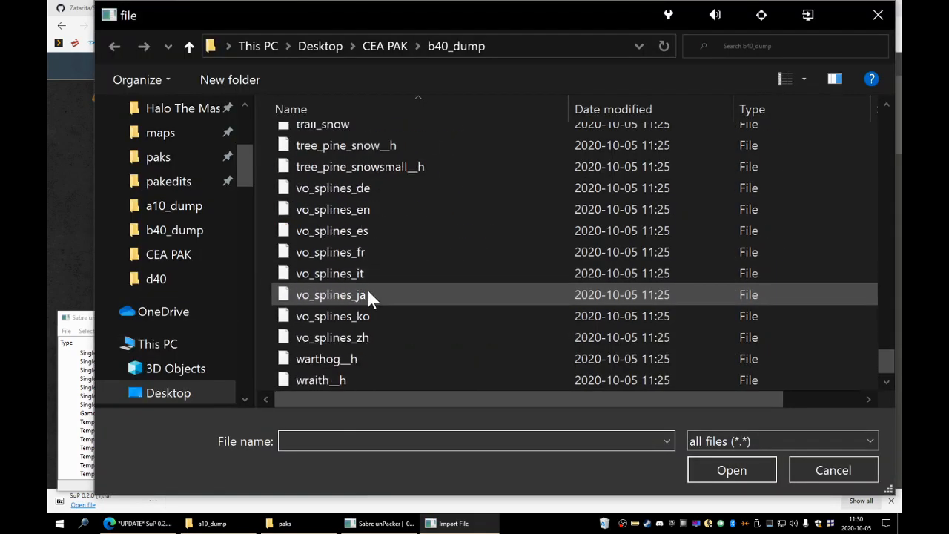
scroll(379, 295, "up", 9)
scroll(380, 297, "up", 8)
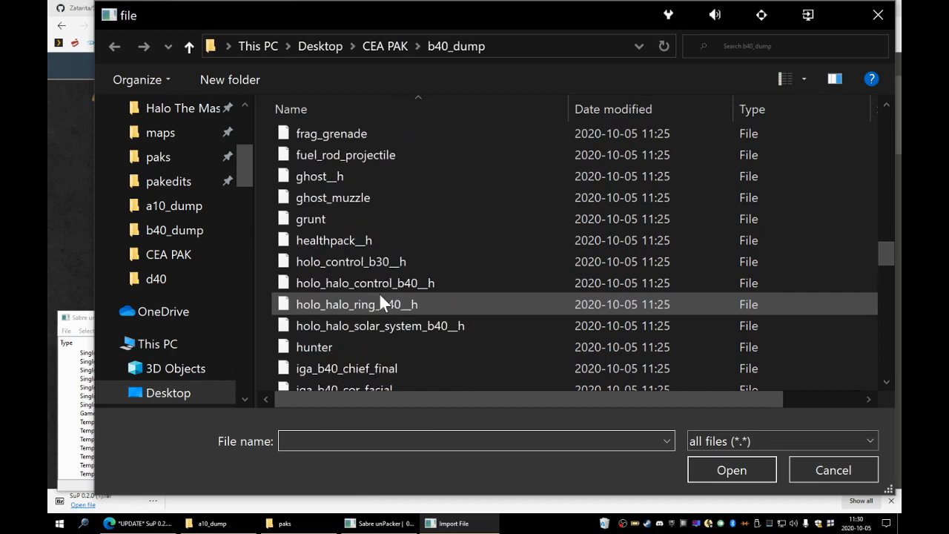
scroll(379, 304, "up", 1)
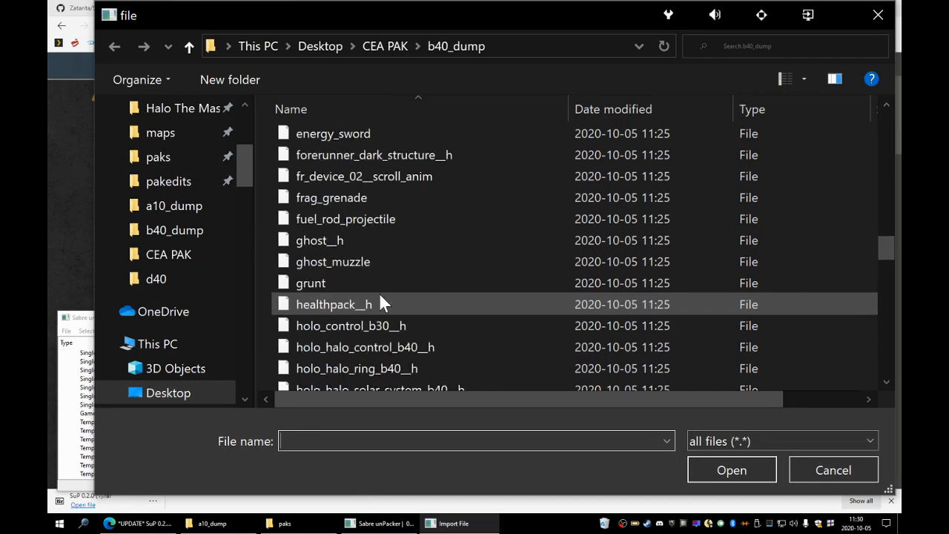
scroll(380, 297, "up", 3)
scroll(379, 296, "down", 9)
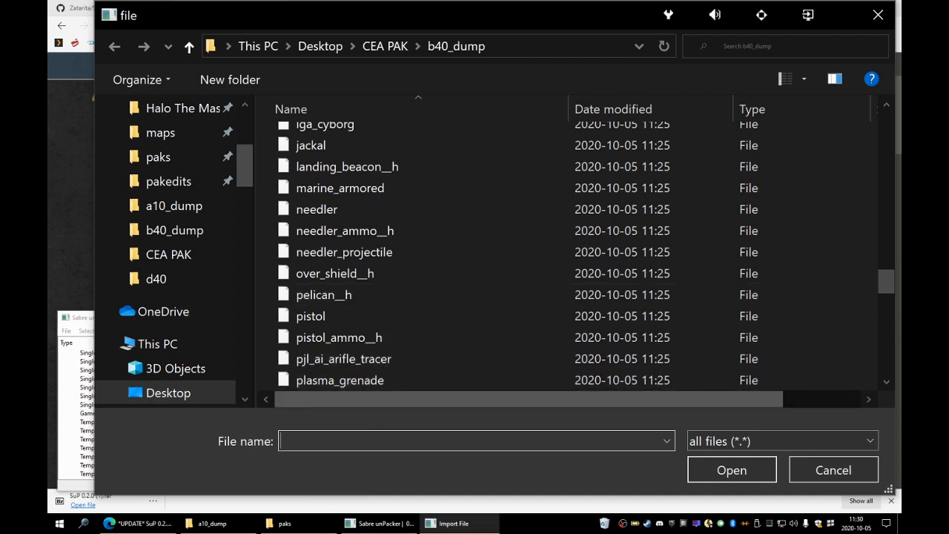
Search the b40_dump folder for "gun" and add sfx_c_gun_turet_ee as the eighth Template in the file import.
type("gu")
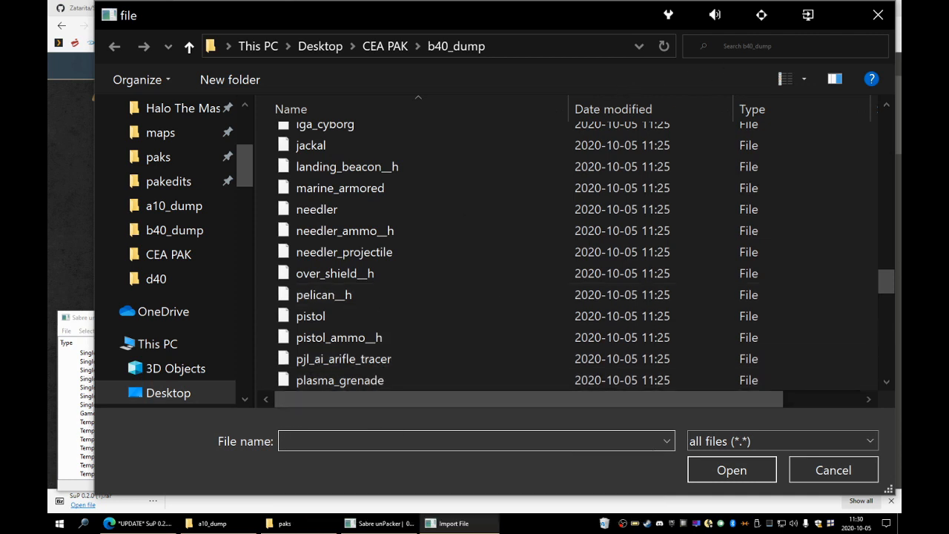
left_click(759, 48)
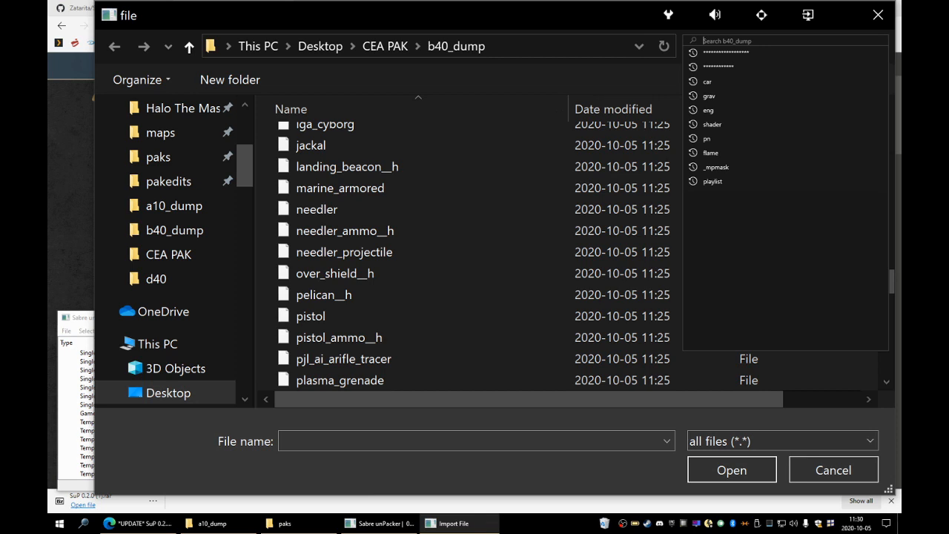
type("gun")
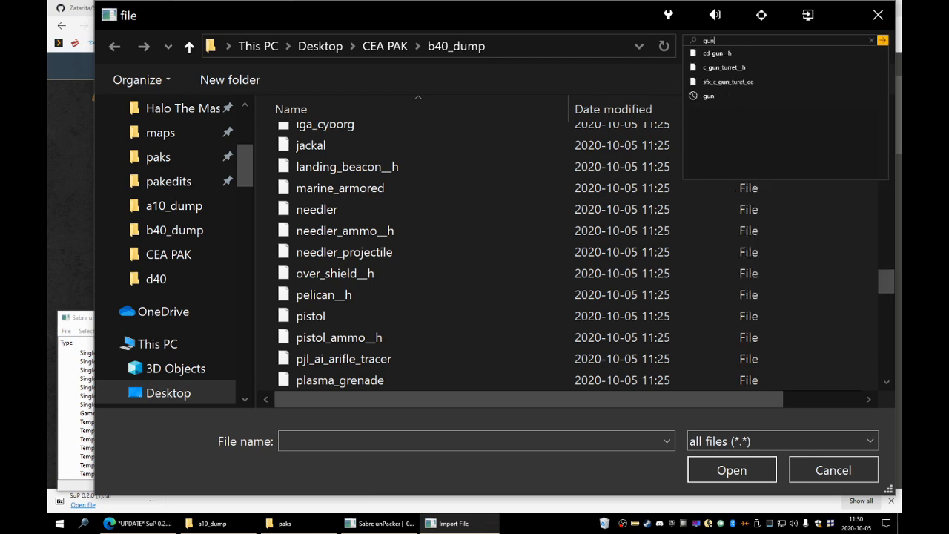
key("Return")
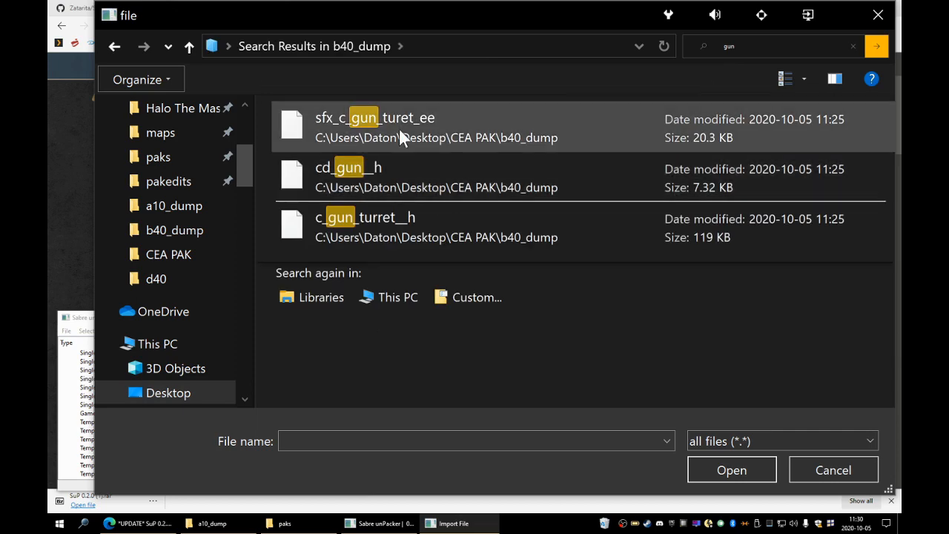
left_click(400, 130)
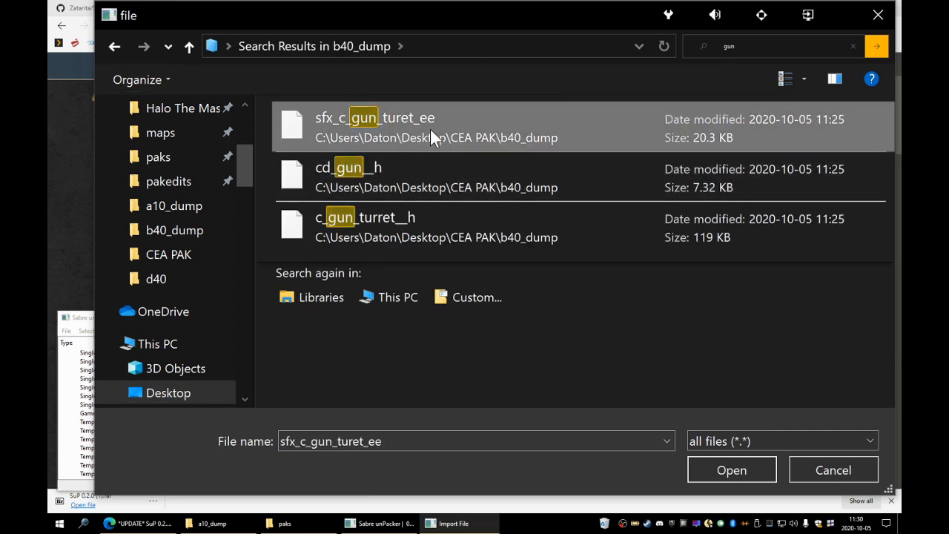
double_click(430, 129)
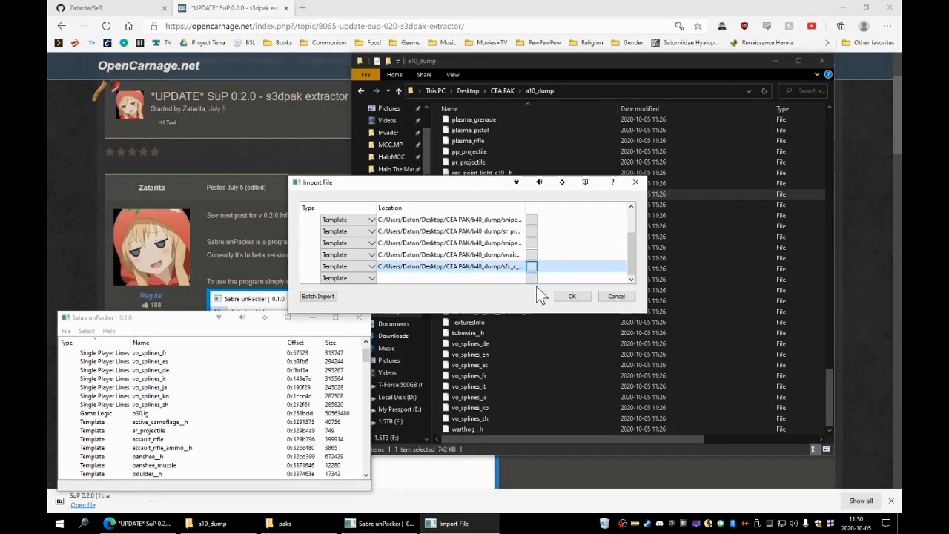
Add c_gun_turret__h from the b40_dump folder as the ninth Template and review the import entries.
left_click(532, 278)
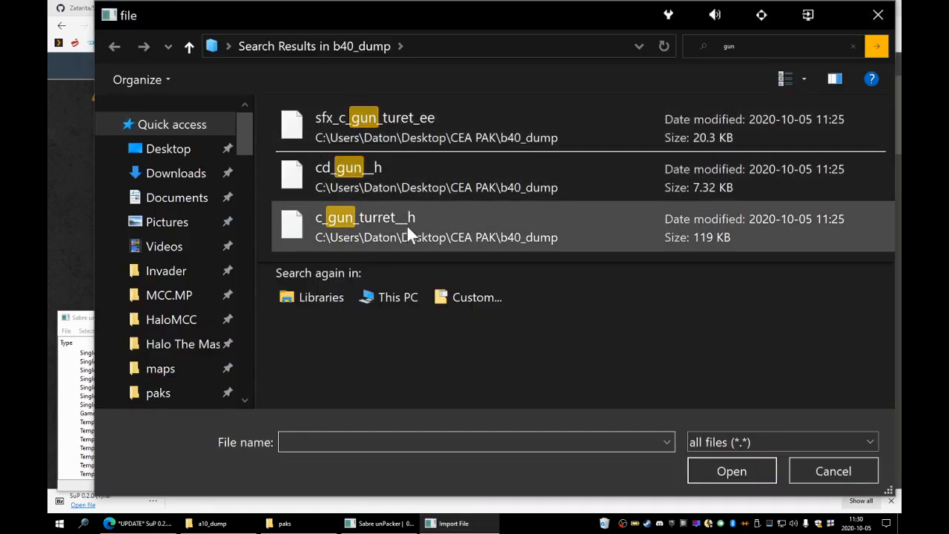
left_click(407, 230)
left_click(732, 471)
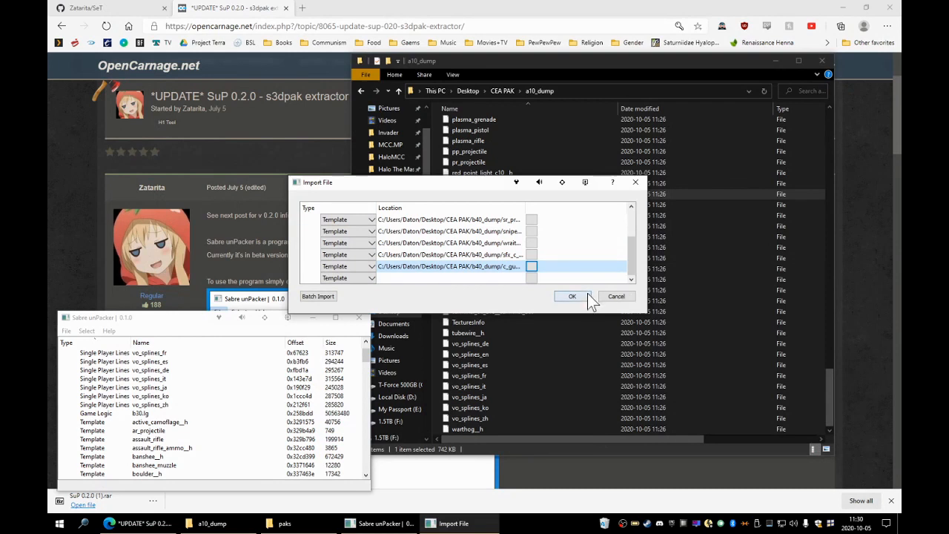
scroll(521, 261, "up", 5)
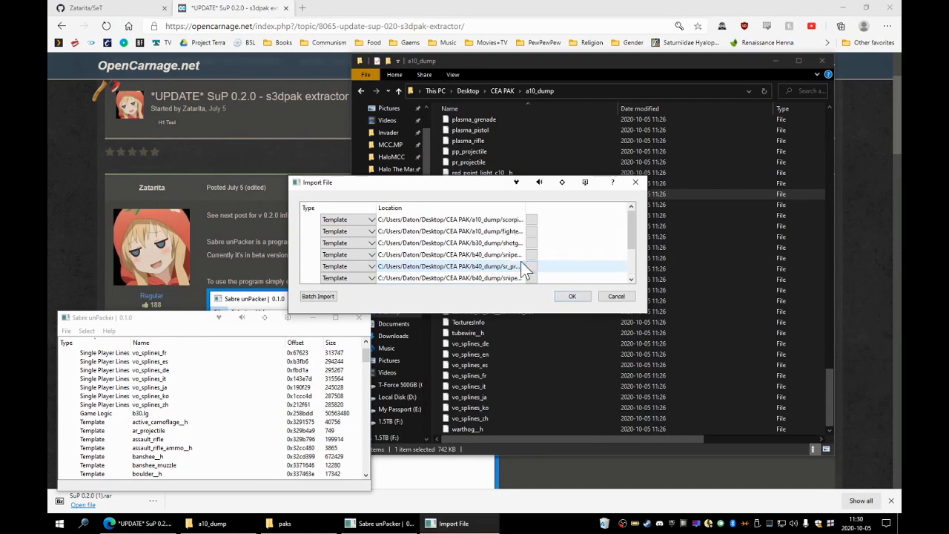
scroll(486, 221, "down", 5)
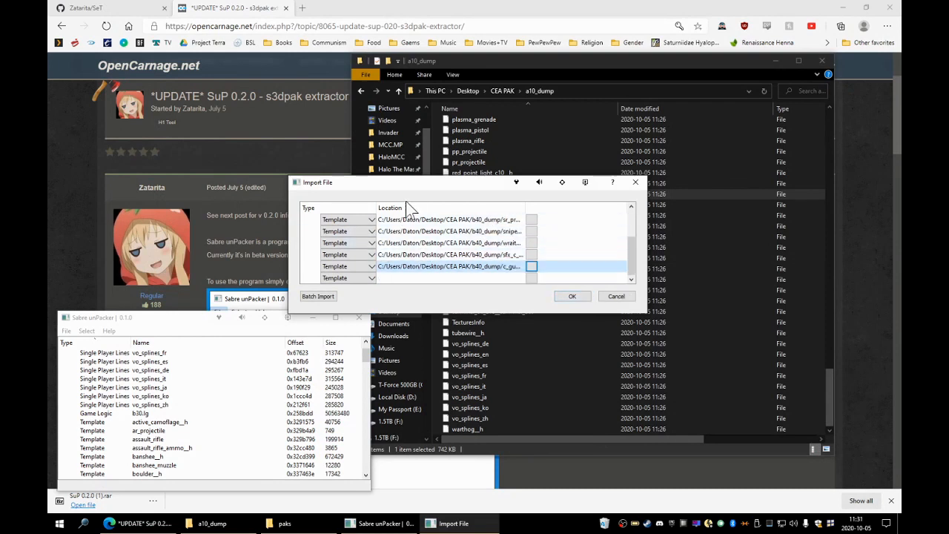
Try to batch import sfx_c_gun_turet_ee, cd_gun__h and c_gun_turret__h from the b40_dump search results.
left_click(318, 296)
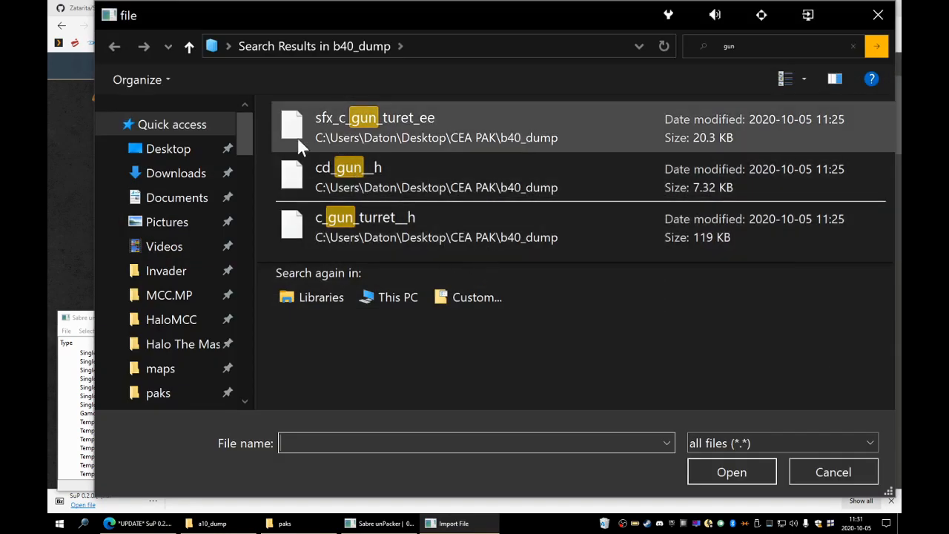
left_click(311, 138)
left_click(345, 220, "shift")
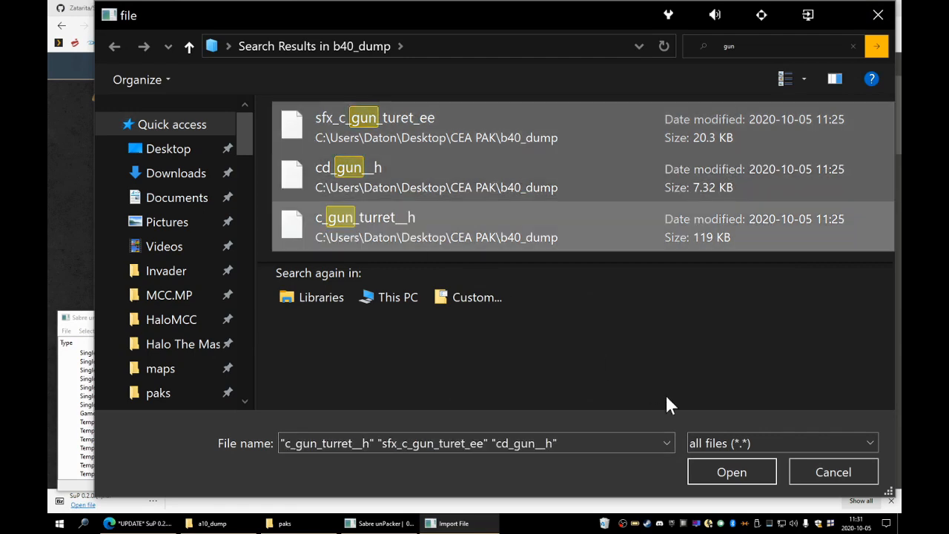
left_click(731, 471)
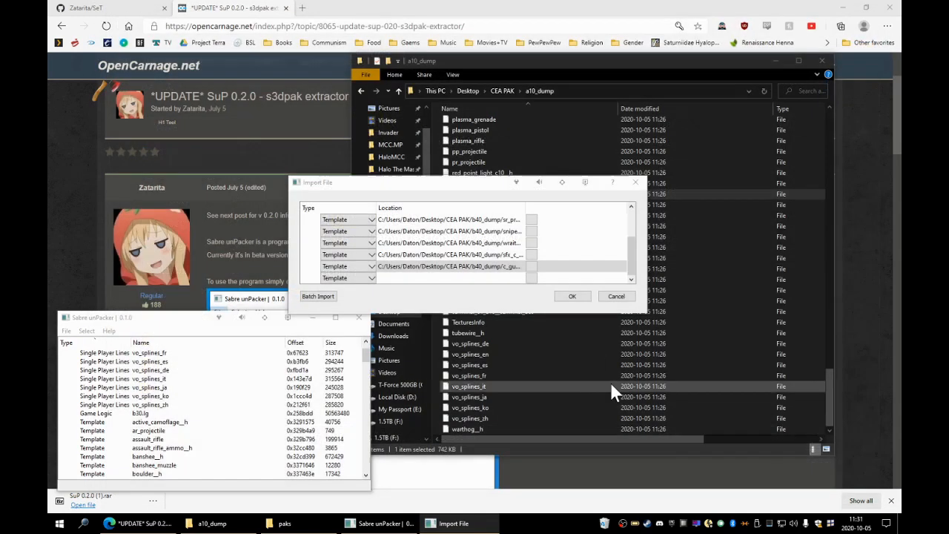
Import the listed templates into the b30 pak and check the added entries at the end of its file list.
left_click(572, 297)
scroll(228, 452, "down", 10)
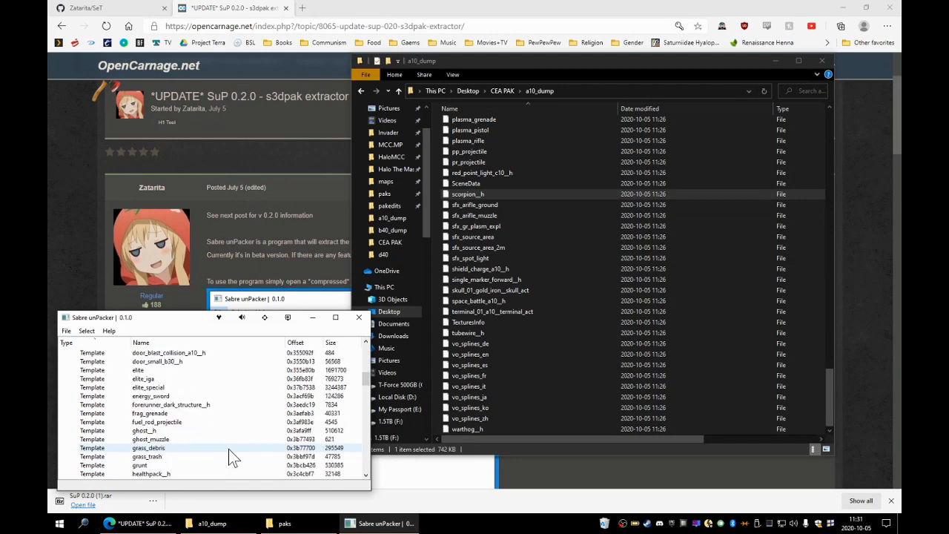
scroll(228, 449, "down", 5)
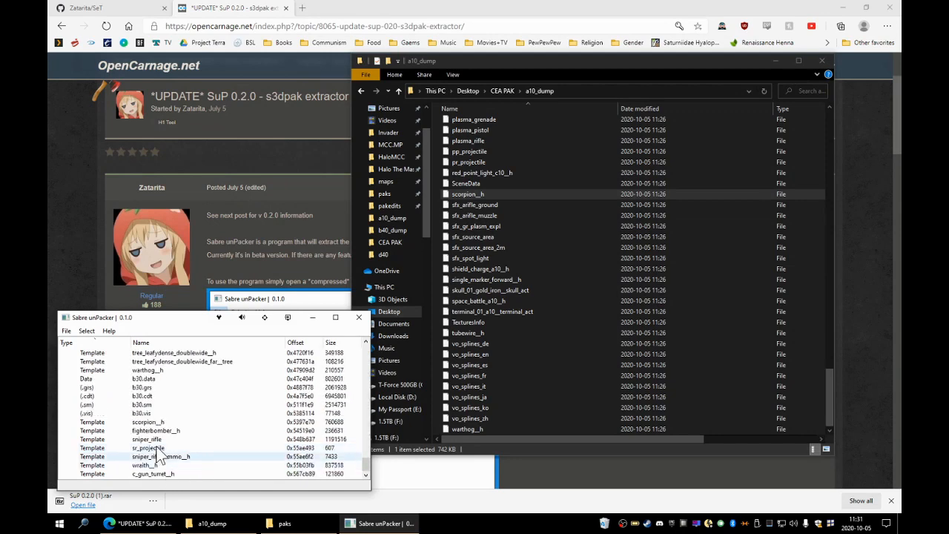
left_click(156, 422)
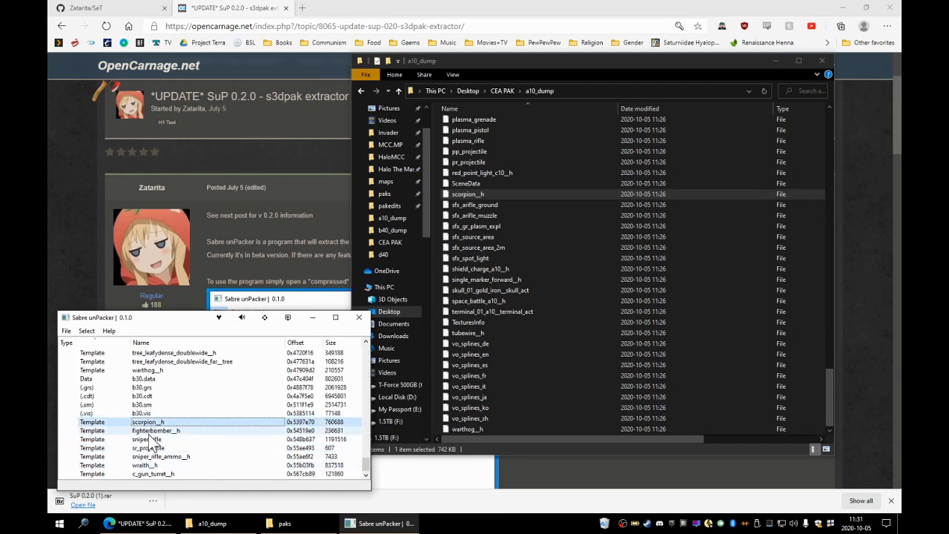
left_click(149, 432)
left_click(139, 447)
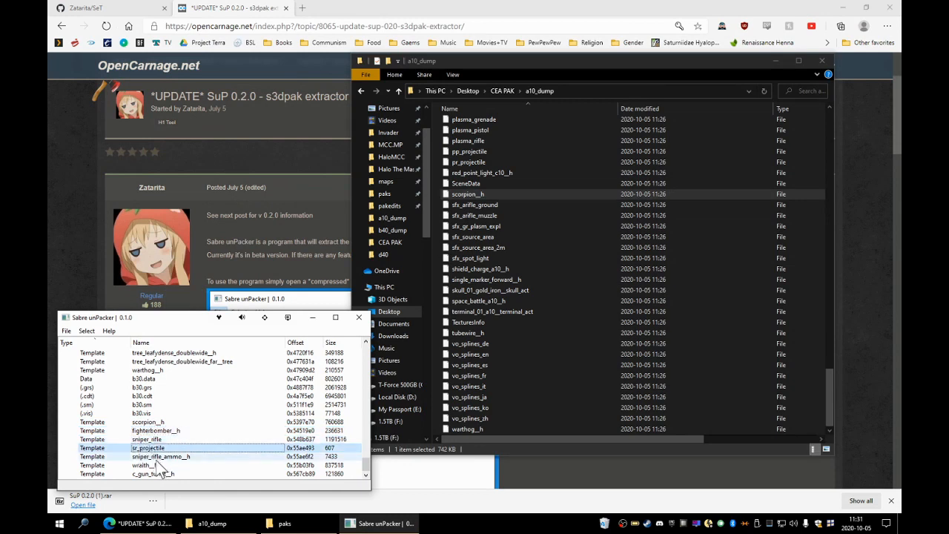
left_click(157, 457)
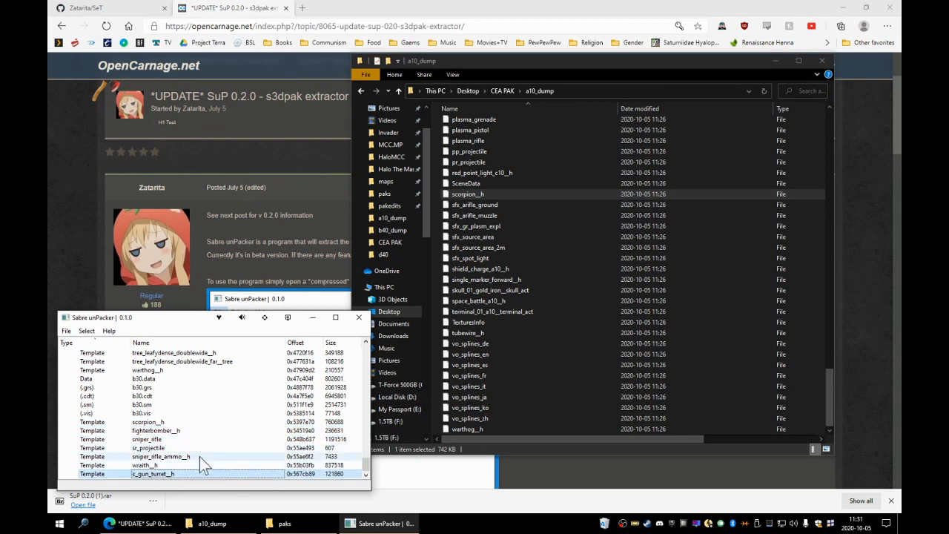
Locate shotgun_ammo__h in the pak's file list and start another file import.
scroll(200, 456, "up", 12)
scroll(200, 456, "down", 3)
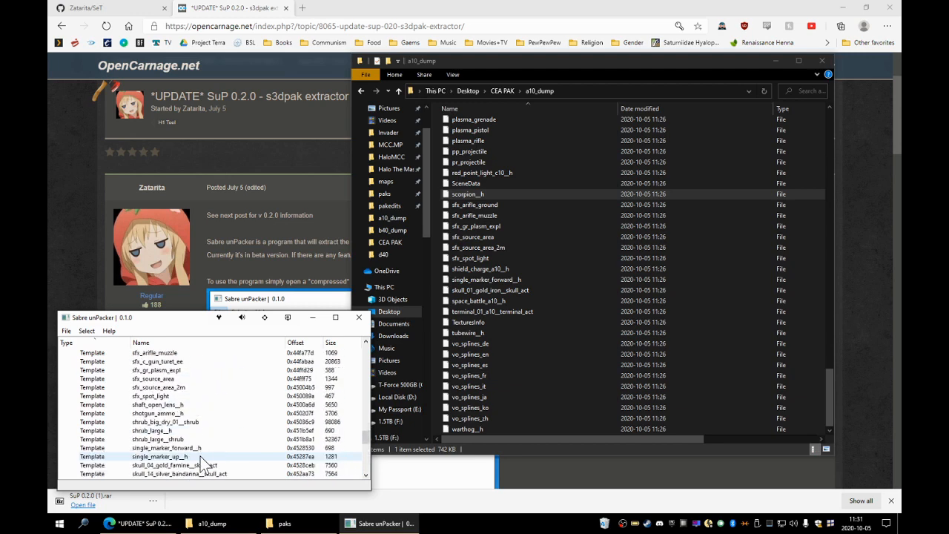
left_click(183, 415)
scroll(199, 452, "down", 1)
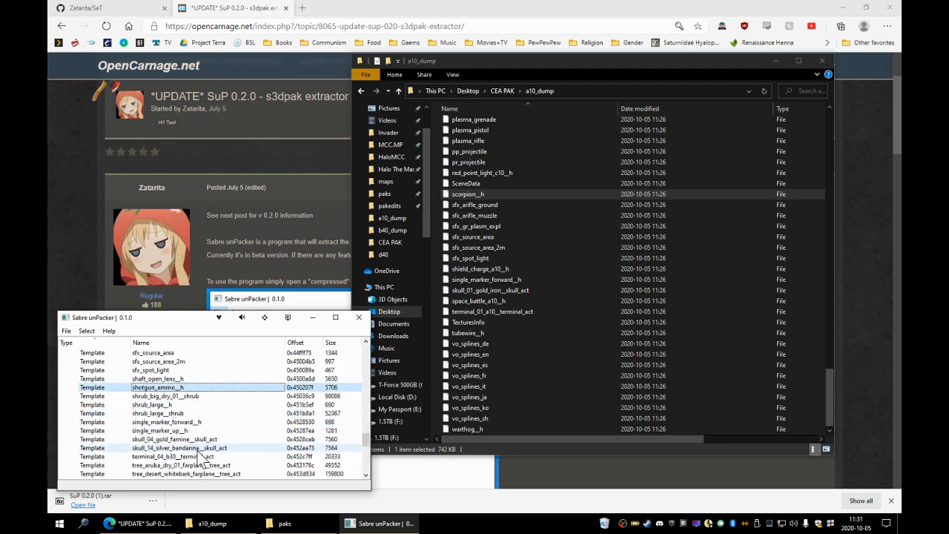
scroll(197, 450, "up", 2)
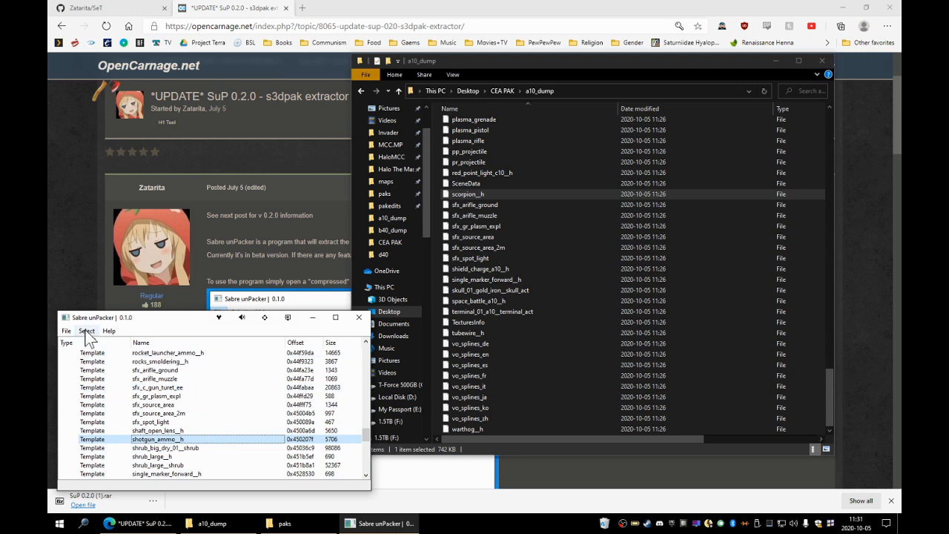
left_click(87, 331)
left_click(112, 419)
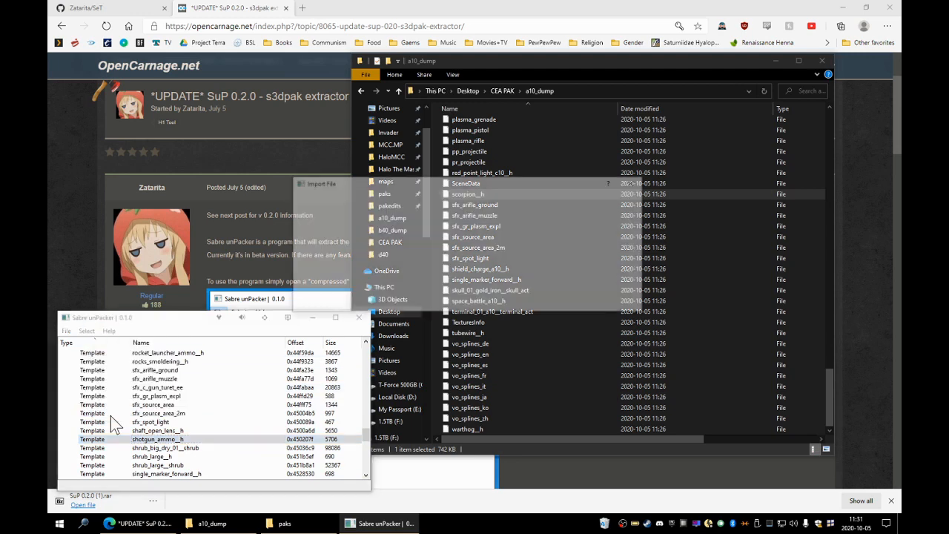
left_click(540, 220)
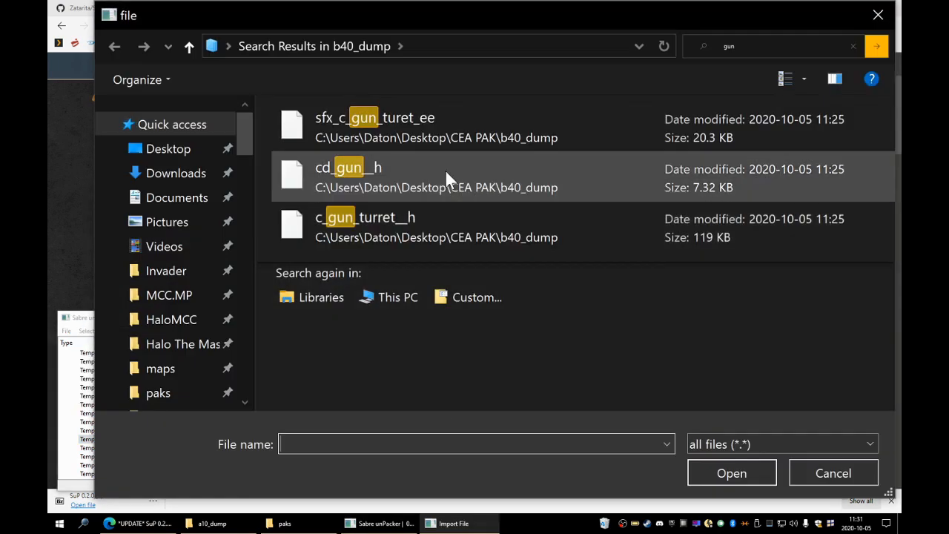
left_click(852, 46)
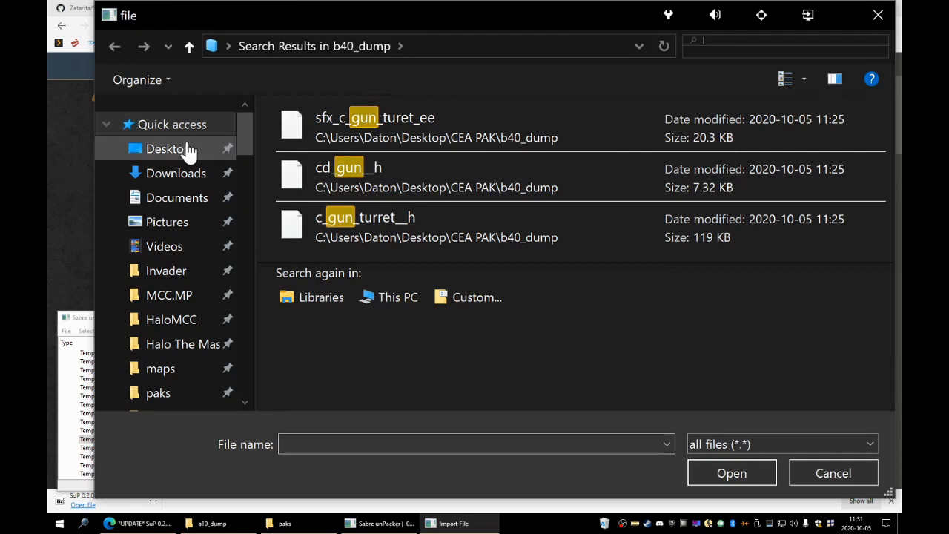
left_click(192, 45)
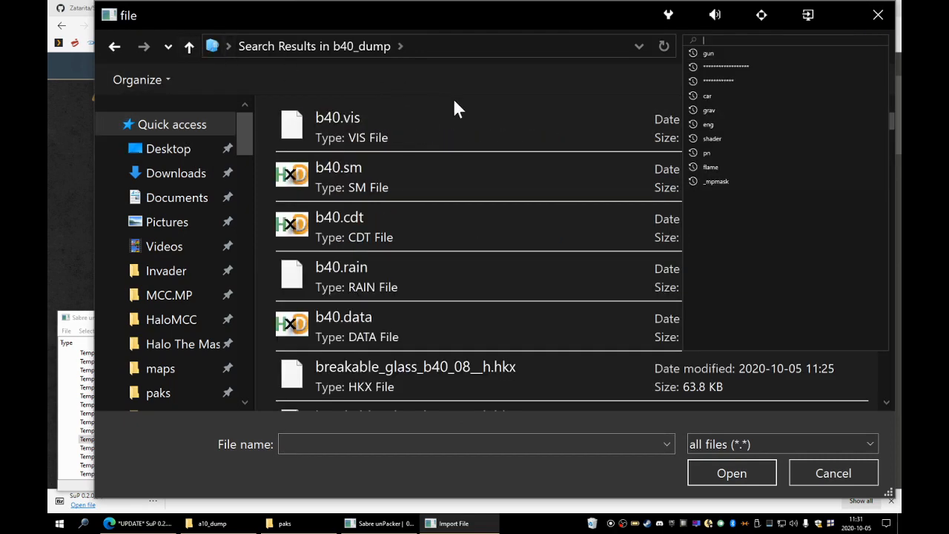
left_click(489, 225)
scroll(557, 334, "down", 10)
scroll(557, 328, "down", 15)
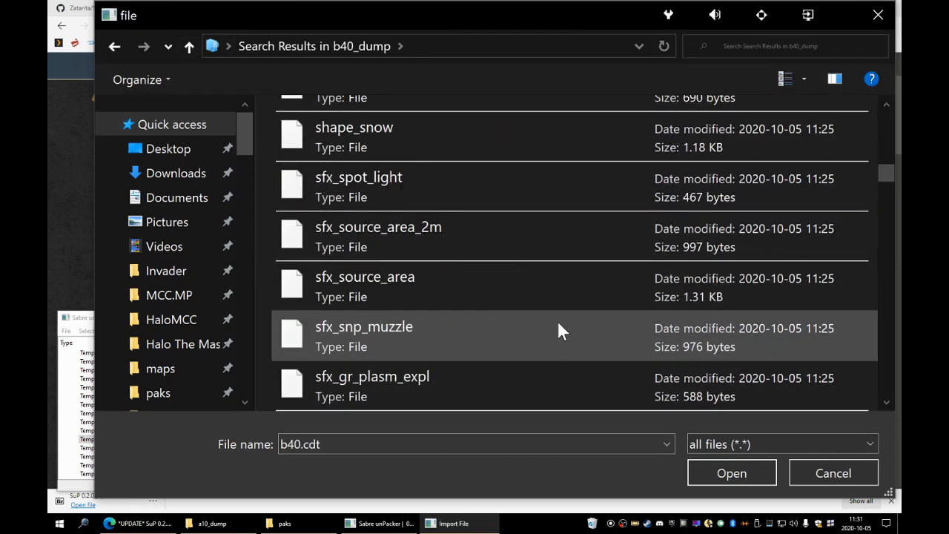
scroll(370, 301, "down", 5)
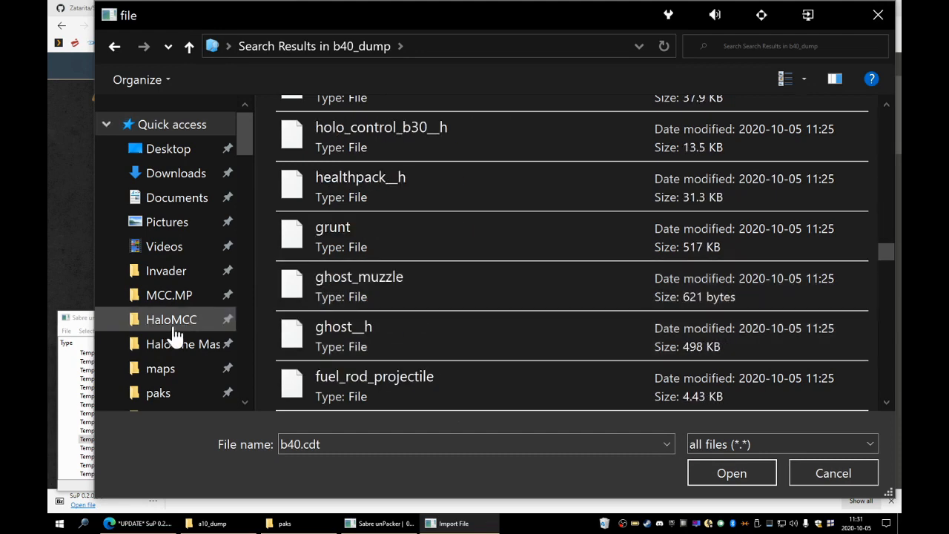
left_click(170, 154)
scroll(456, 267, "down", 15)
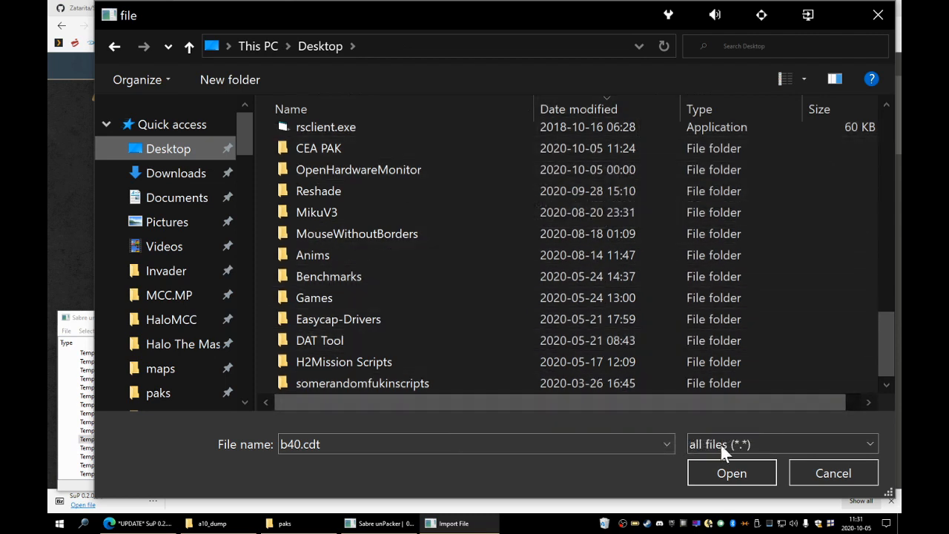
left_click(830, 473)
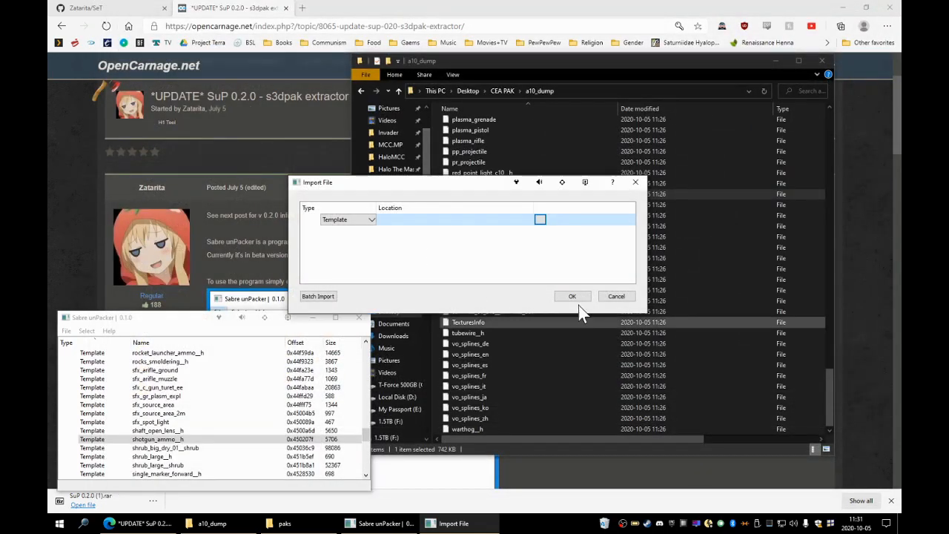
left_click(539, 219)
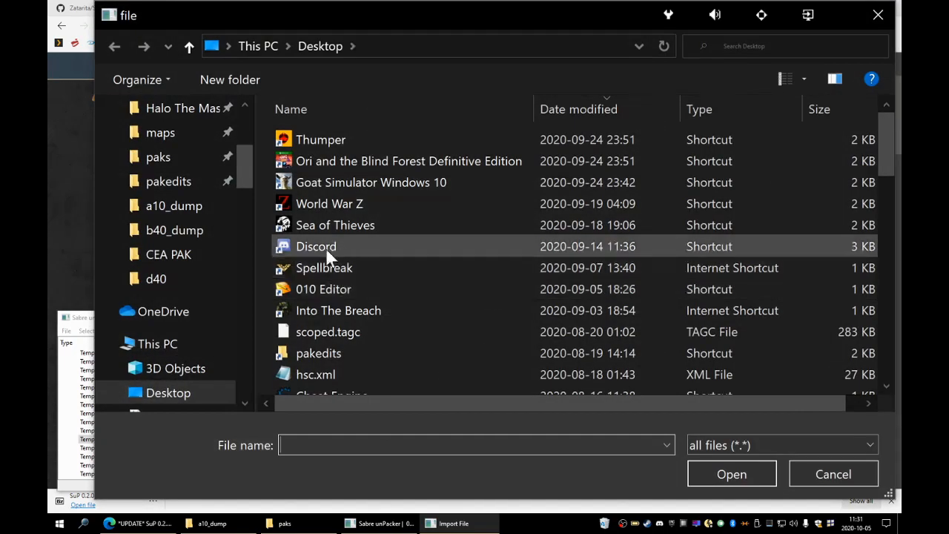
scroll(167, 285, "up", 1)
left_click(181, 265)
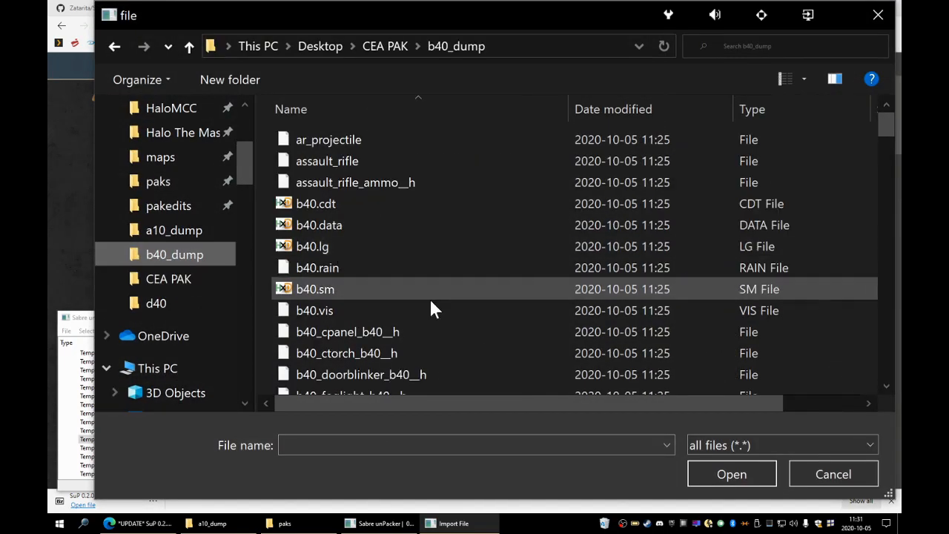
scroll(446, 311, "down", 10)
scroll(448, 320, "down", 12)
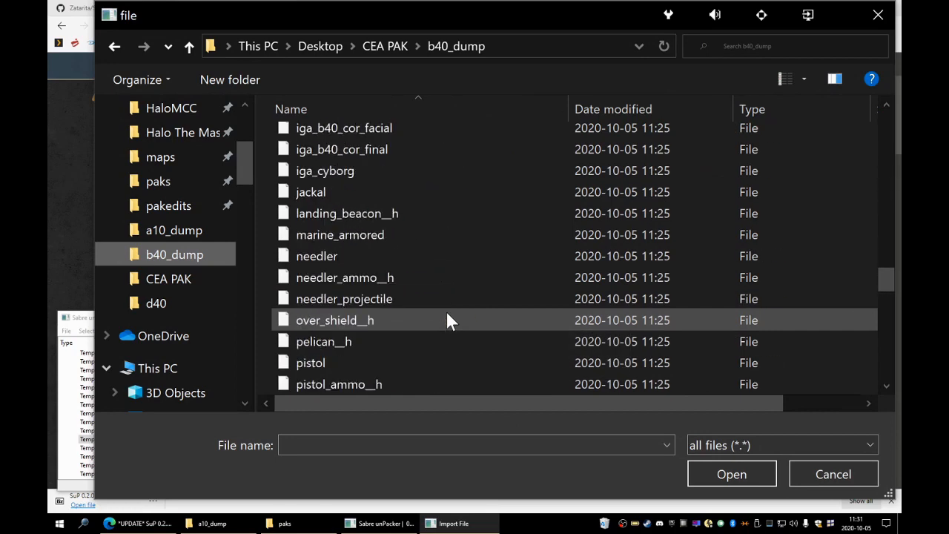
scroll(447, 320, "down", 7)
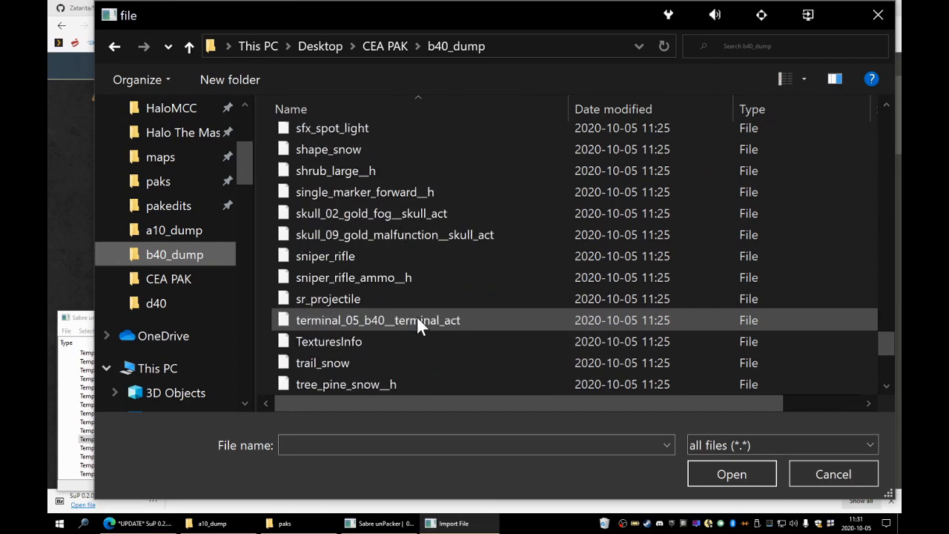
scroll(418, 326, "up", 3)
scroll(387, 194, "up", 4)
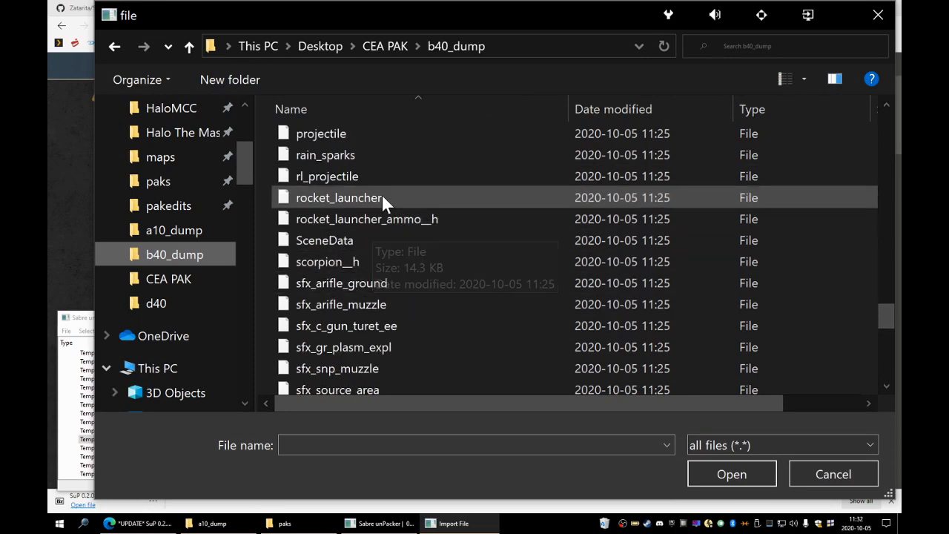
scroll(391, 277, "down", 4)
scroll(390, 277, "down", 1)
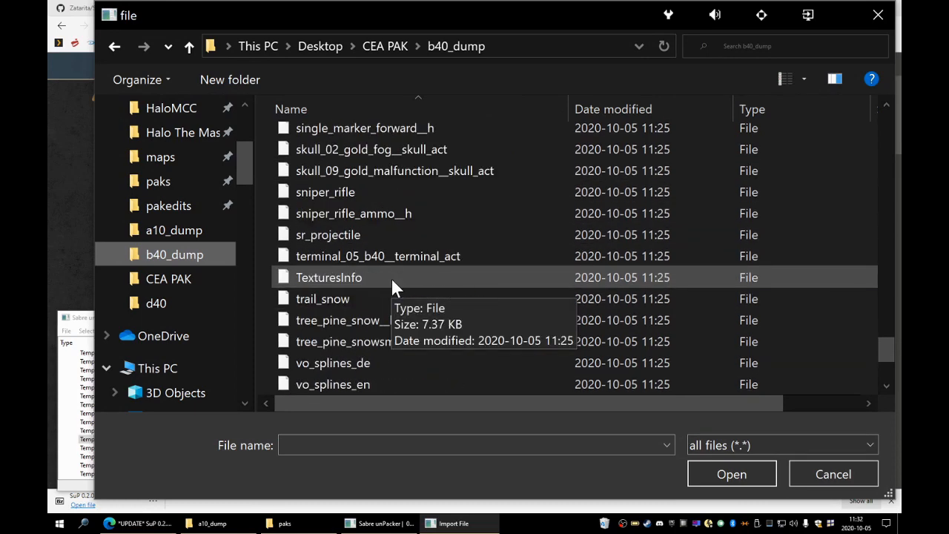
scroll(390, 277, "down", 3)
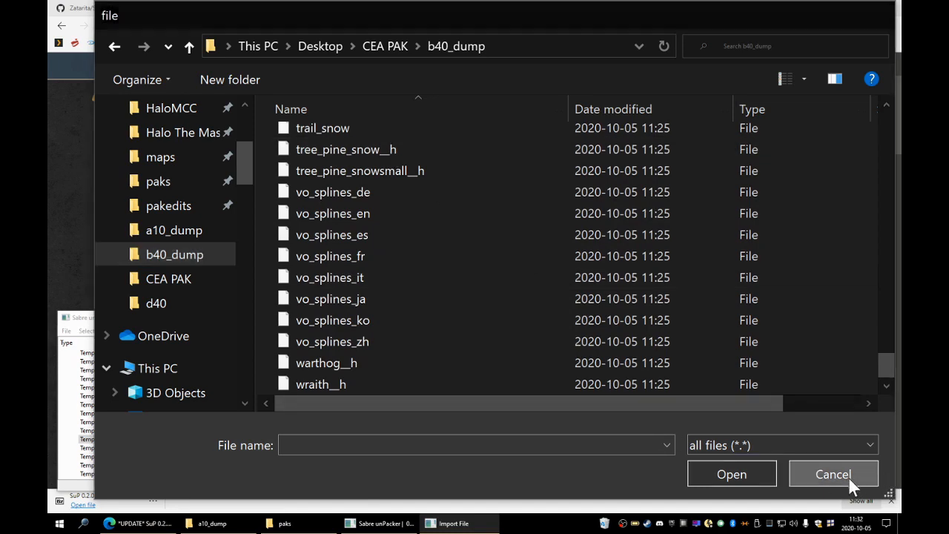
left_click(848, 477)
left_click(627, 296)
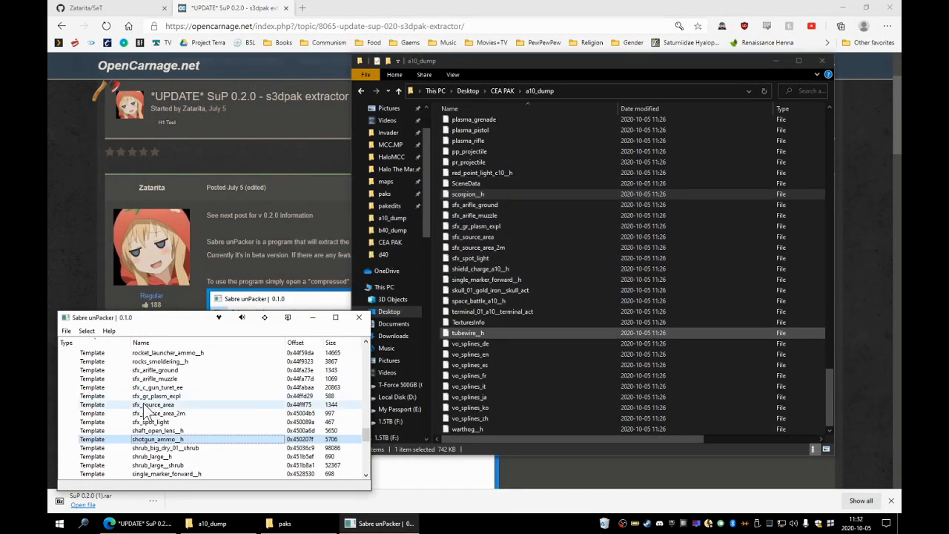
Save the modified pak as b30-new.s3dpak in the CEA PAK folder.
left_click(66, 331)
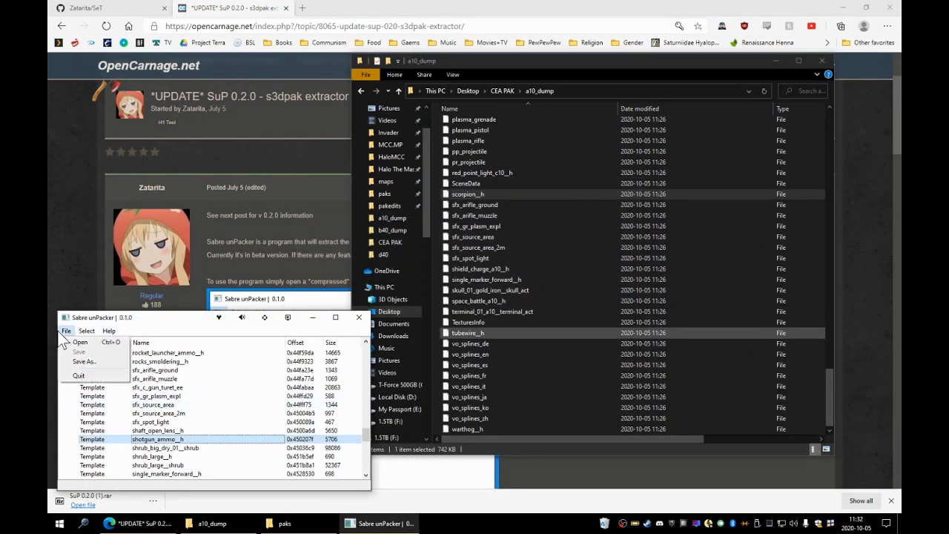
left_click(90, 362)
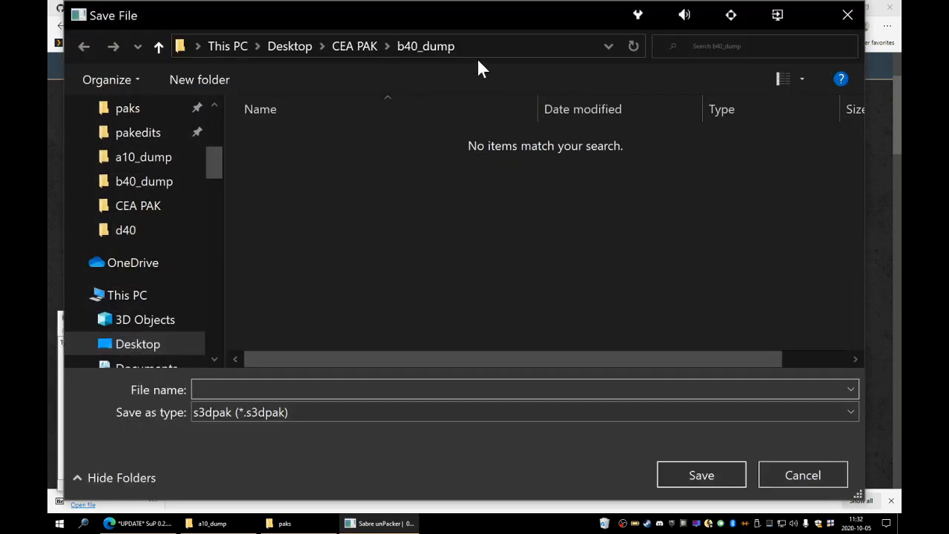
left_click(366, 47)
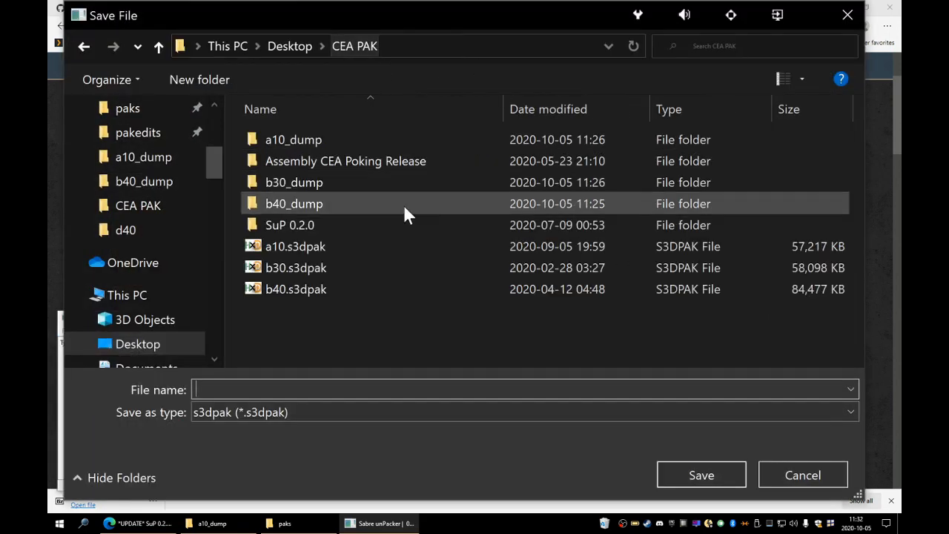
left_click(329, 272)
left_click(239, 391)
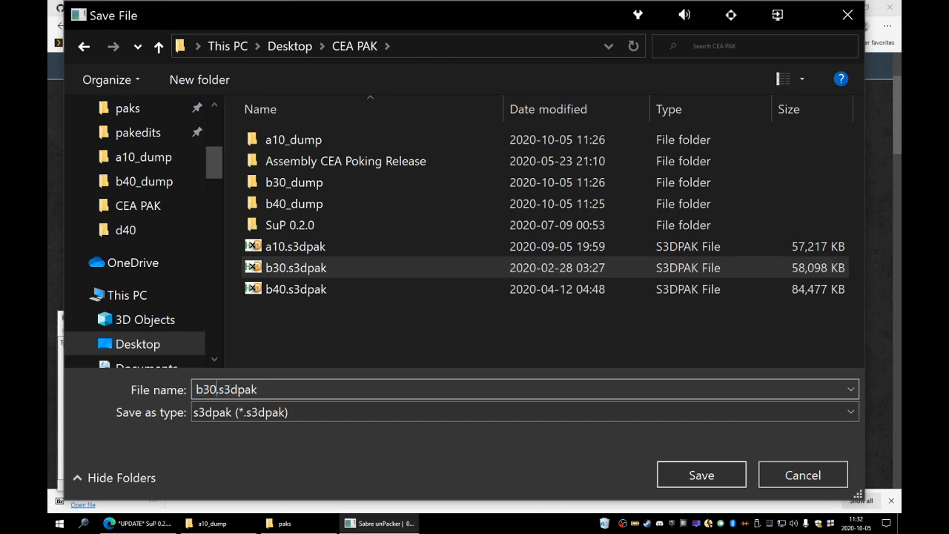
type("-new")
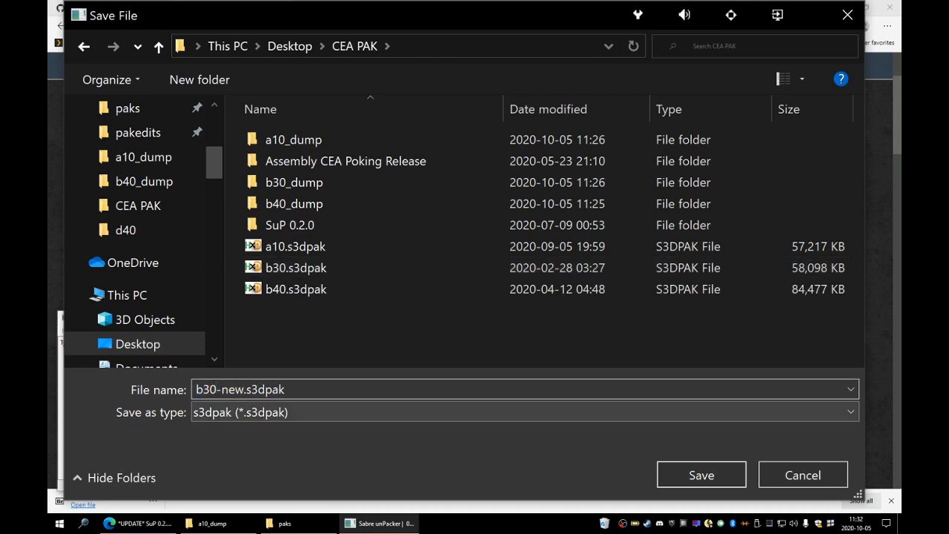
key("Return")
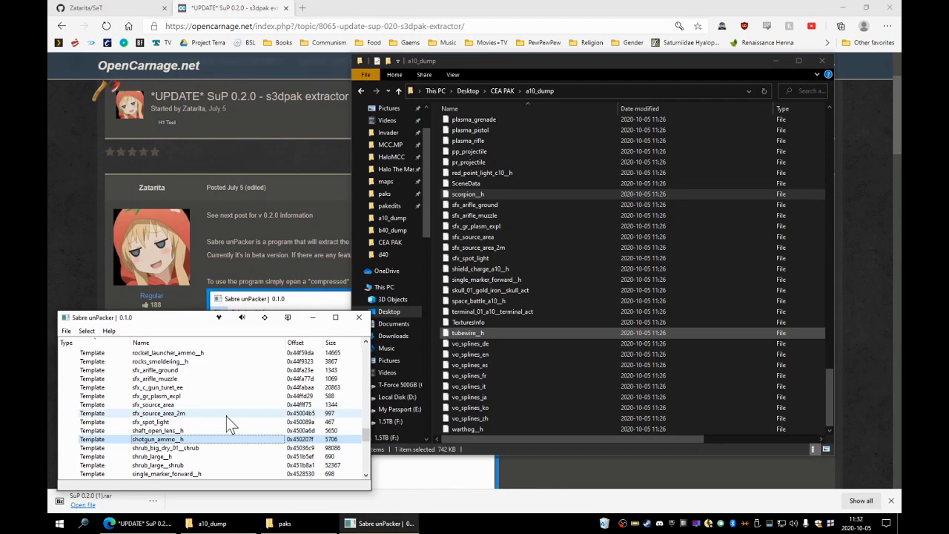
Open the b30_dump folder inside CEA PAK and locate the extracted SceneData file.
scroll(219, 460, "up", 10)
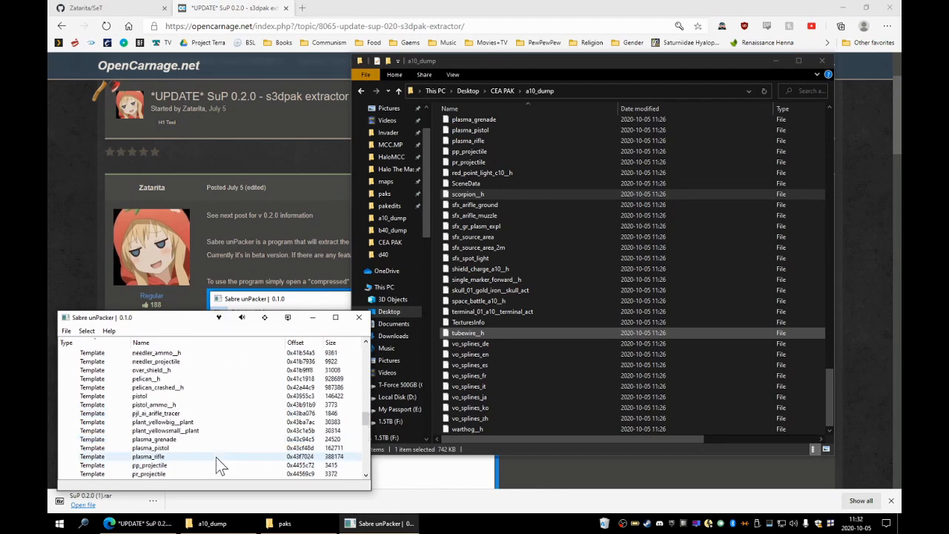
scroll(218, 452, "up", 10)
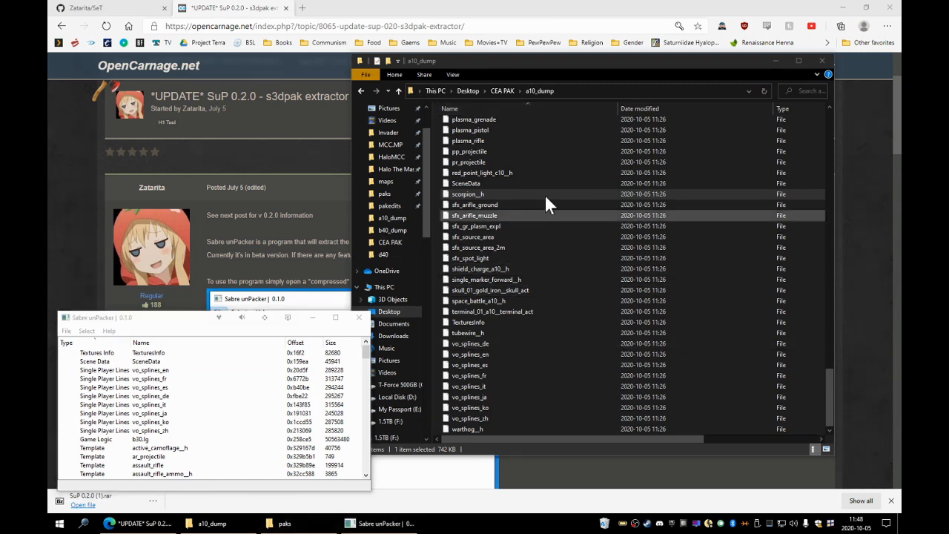
left_click(499, 95)
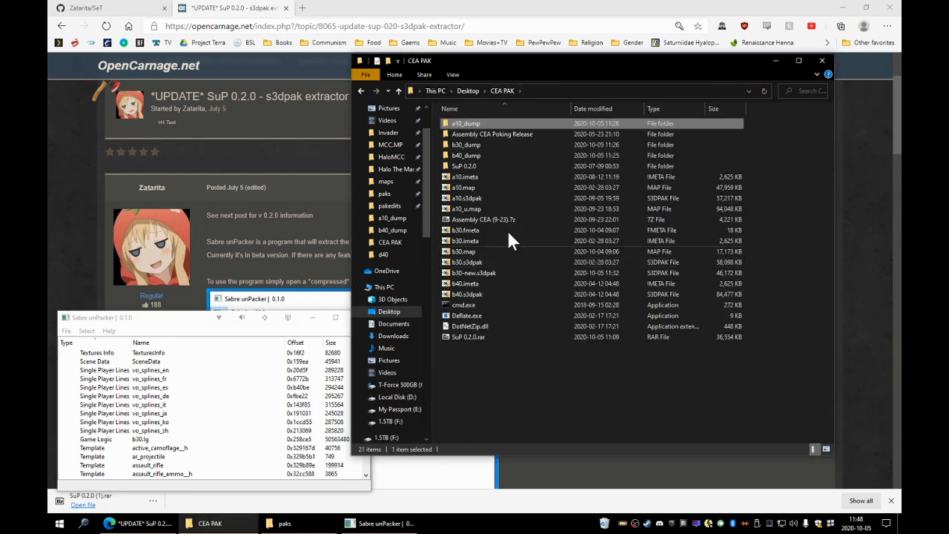
left_click(499, 145)
double_click(498, 144)
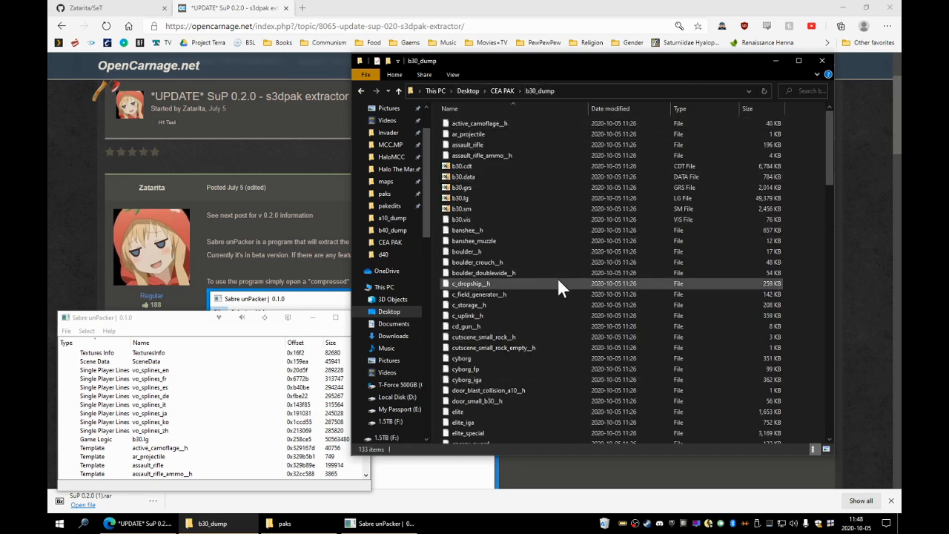
scroll(556, 278, "down", 3)
scroll(489, 200, "up", 3)
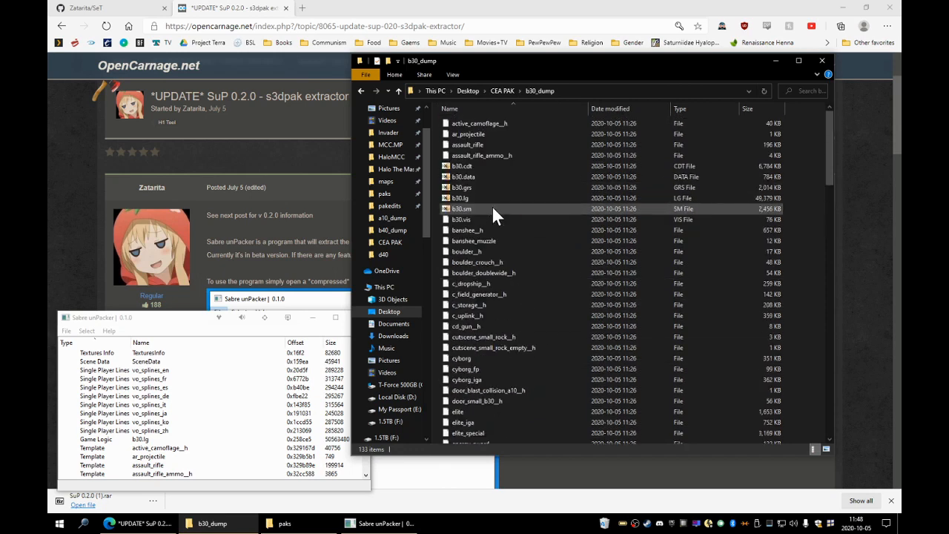
scroll(494, 213, "down", 2)
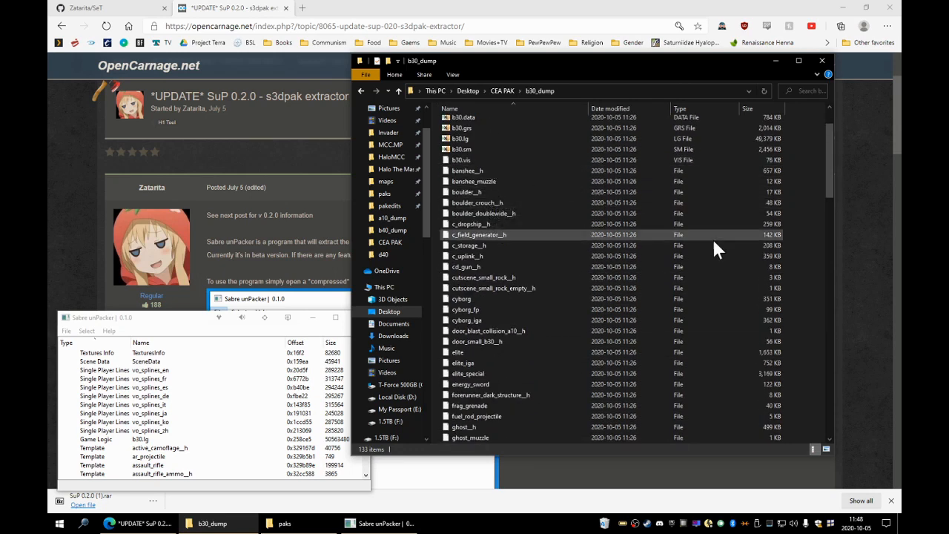
scroll(546, 287, "down", 2)
scroll(484, 375, "down", 20)
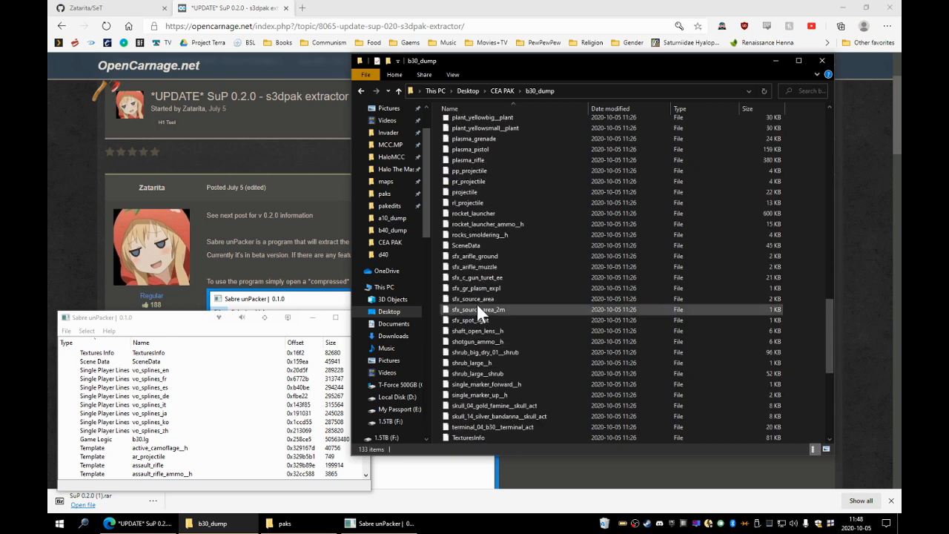
Open the SceneData file from b30_dump with Notepad++ and maximize the editor window.
left_click(474, 246)
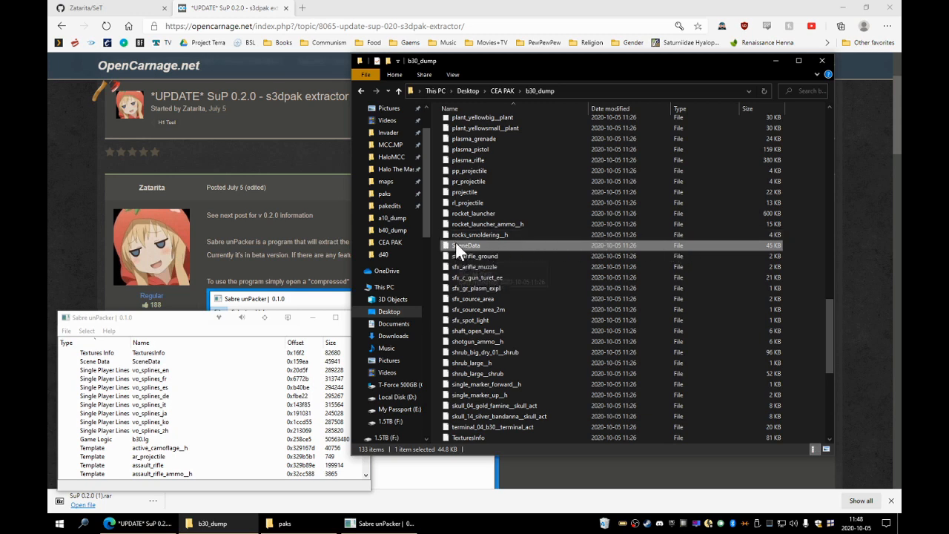
double_click(535, 245)
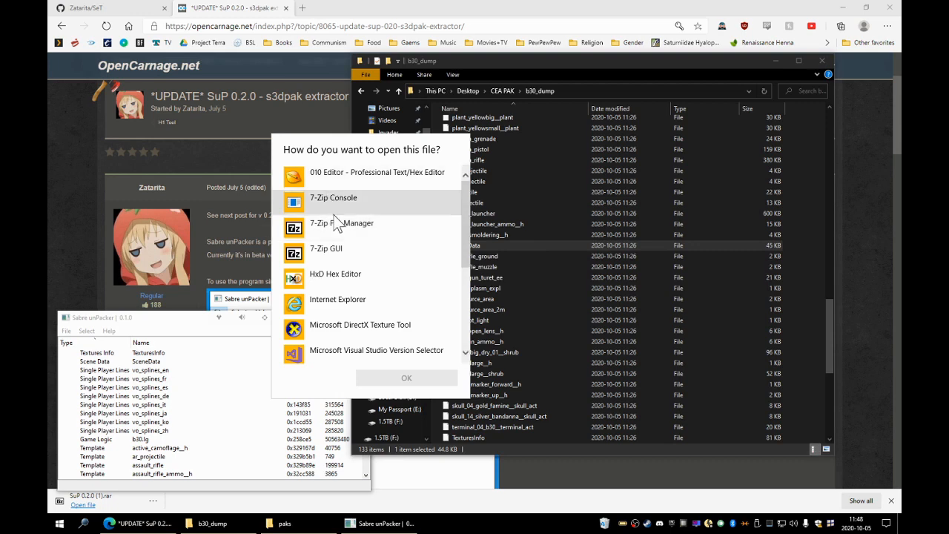
scroll(391, 279, "down", 3)
left_click(366, 286)
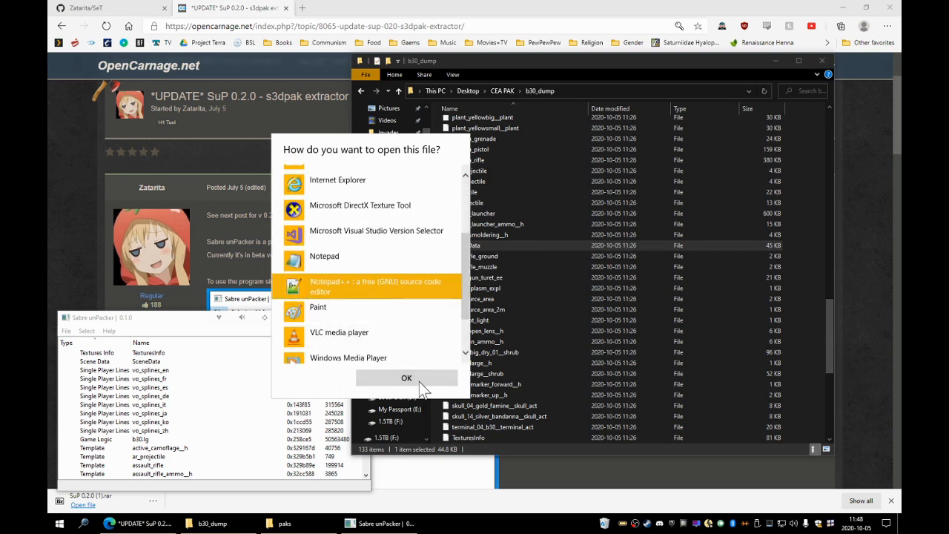
left_click(420, 385)
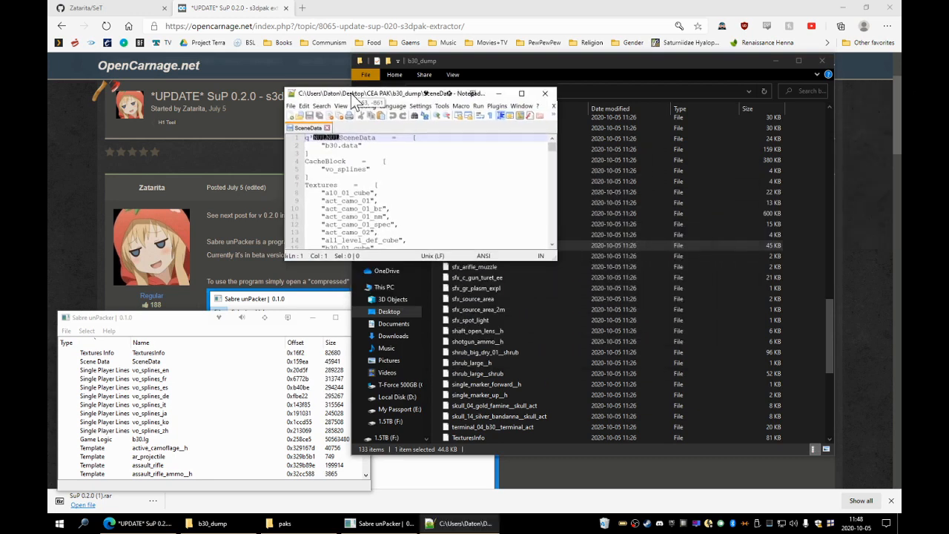
left_click(488, 97)
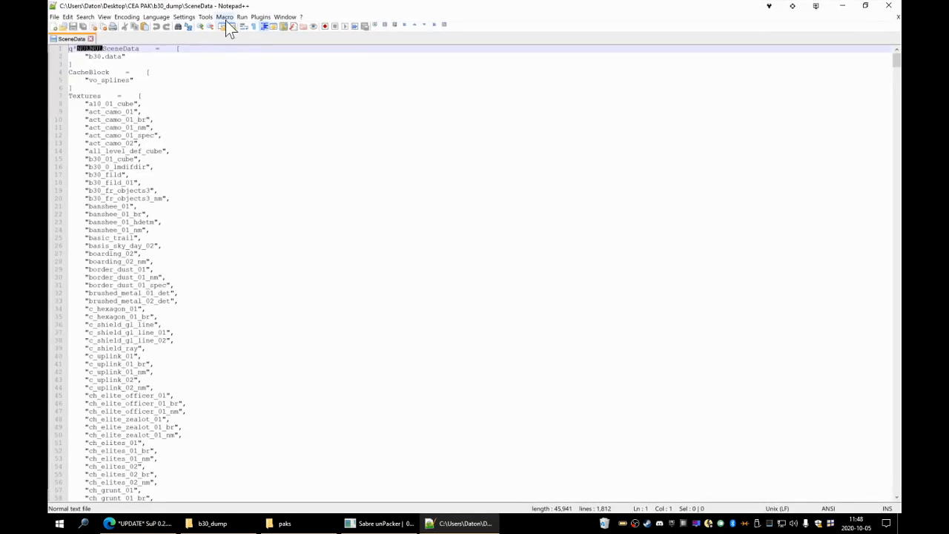
Apply the Saber user-defined language to SceneData and try collapsing and expanding the Textures block.
left_click(158, 17)
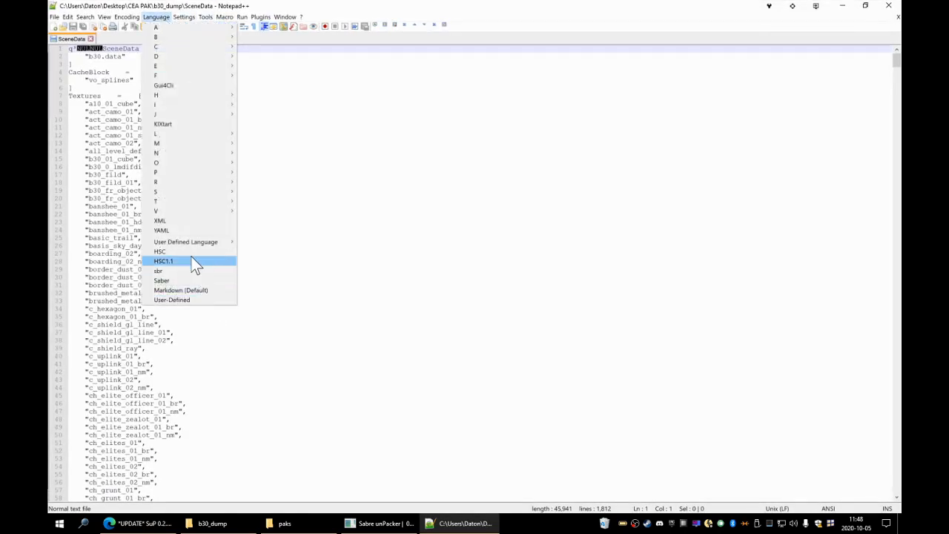
left_click(175, 280)
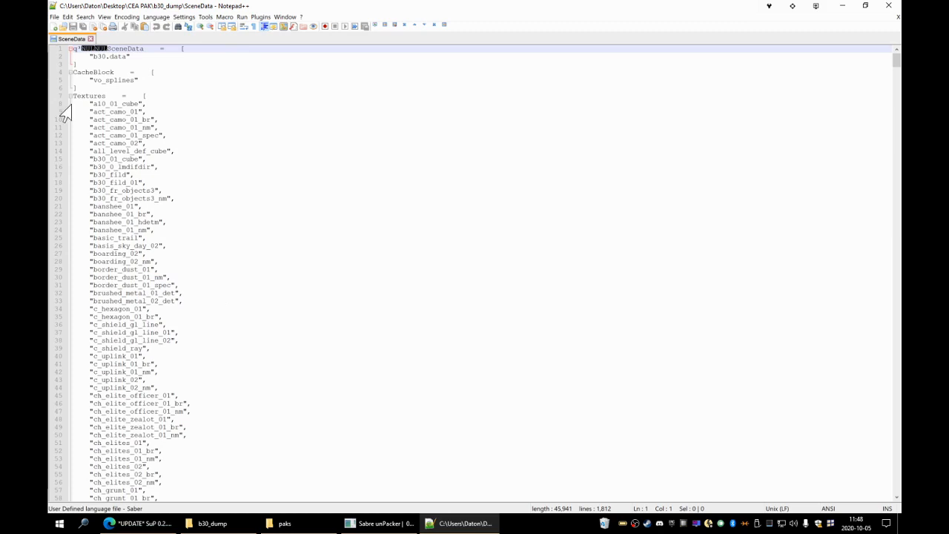
scroll(64, 111, "down", 1)
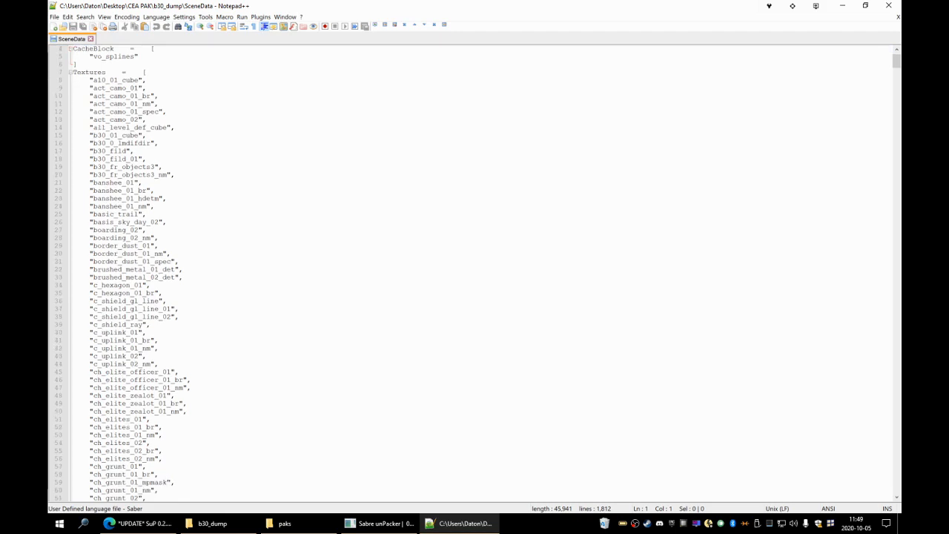
left_click(70, 73)
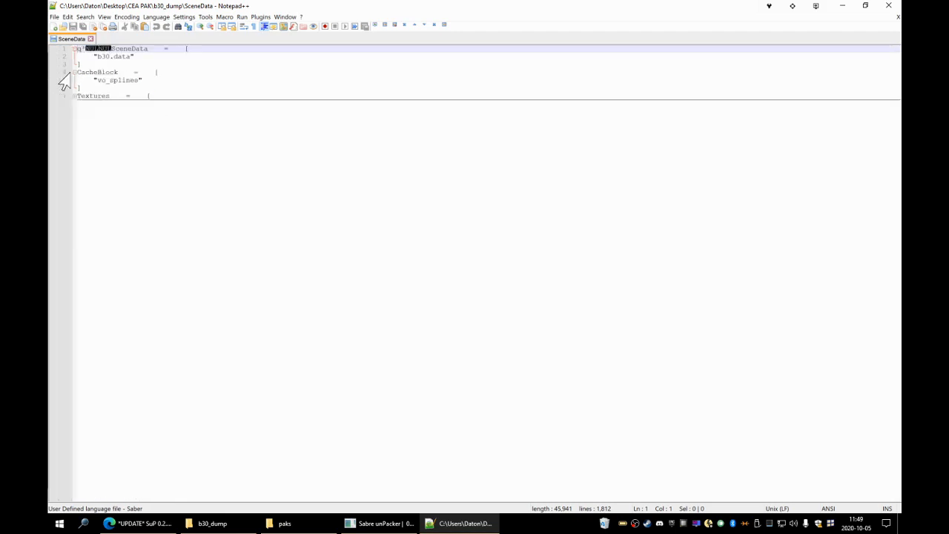
left_click(71, 96)
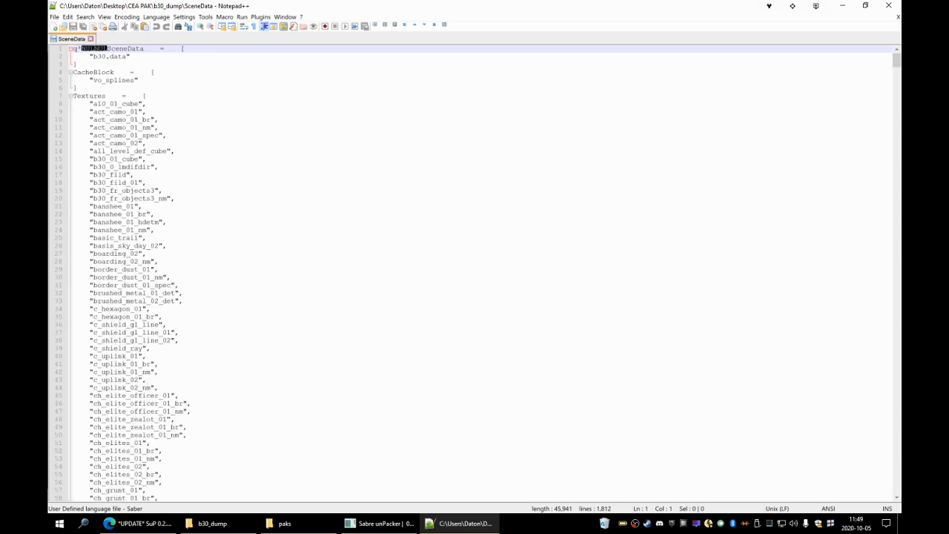
scroll(66, 95, "down", 5)
scroll(118, 267, "down", 9)
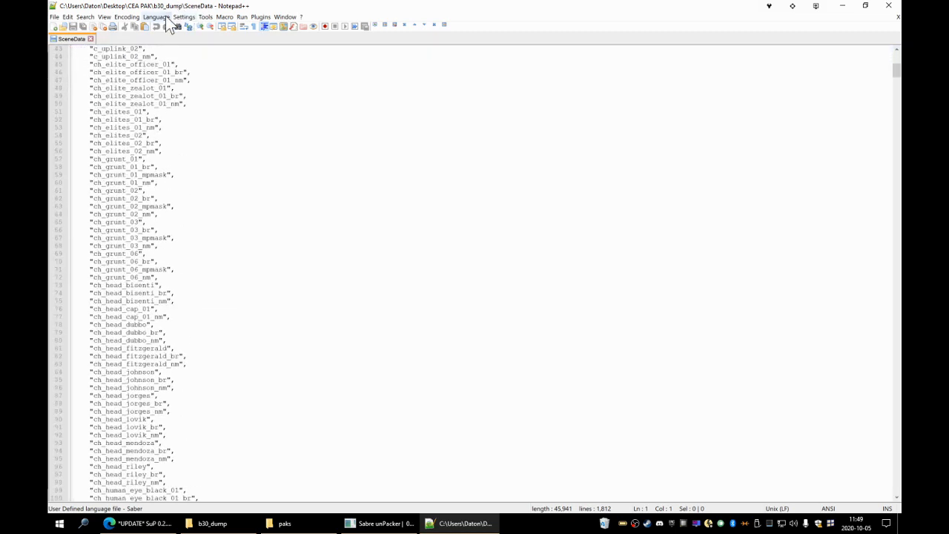
Switch the syntax language of SceneData to sbr and test folding and unfolding the Textures block.
left_click(155, 16)
left_click(164, 270)
scroll(164, 270, "up", 14)
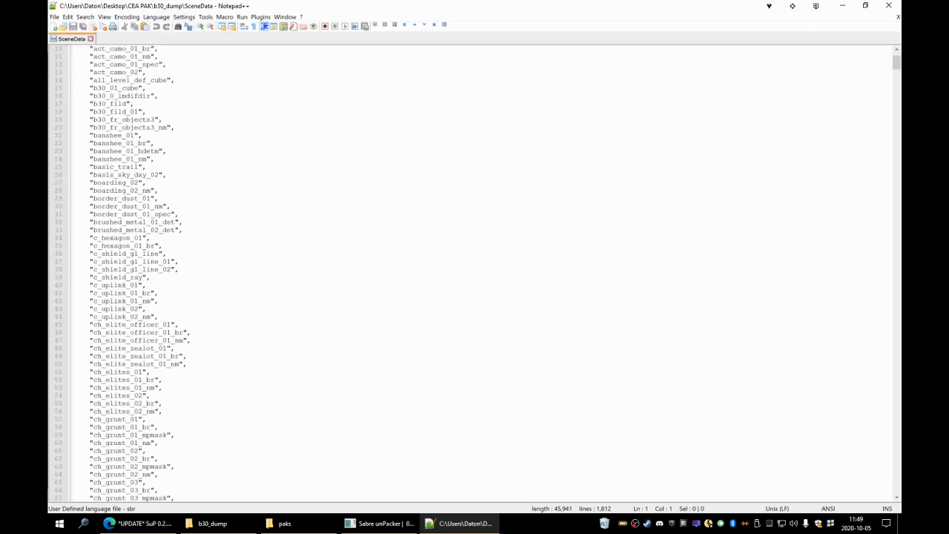
left_click(69, 97)
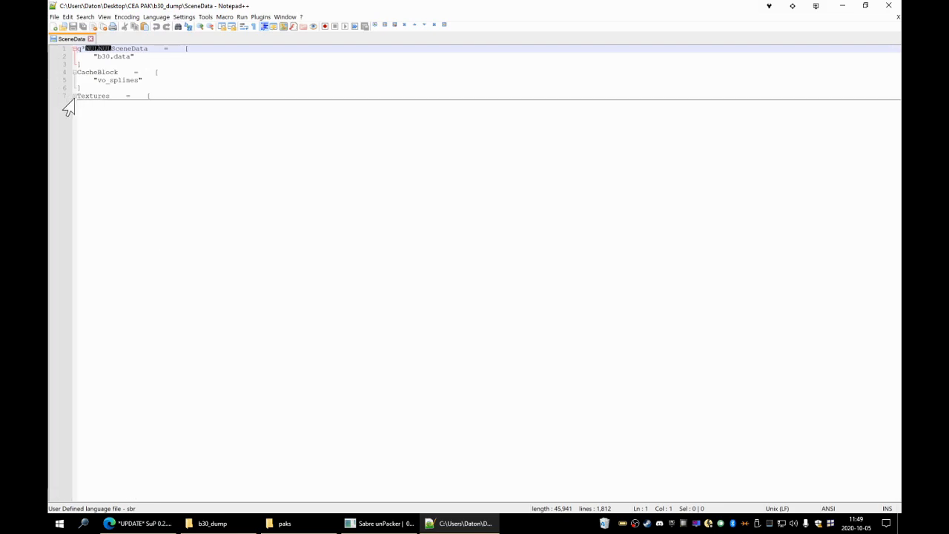
left_click(72, 96)
scroll(297, 267, "down", 12)
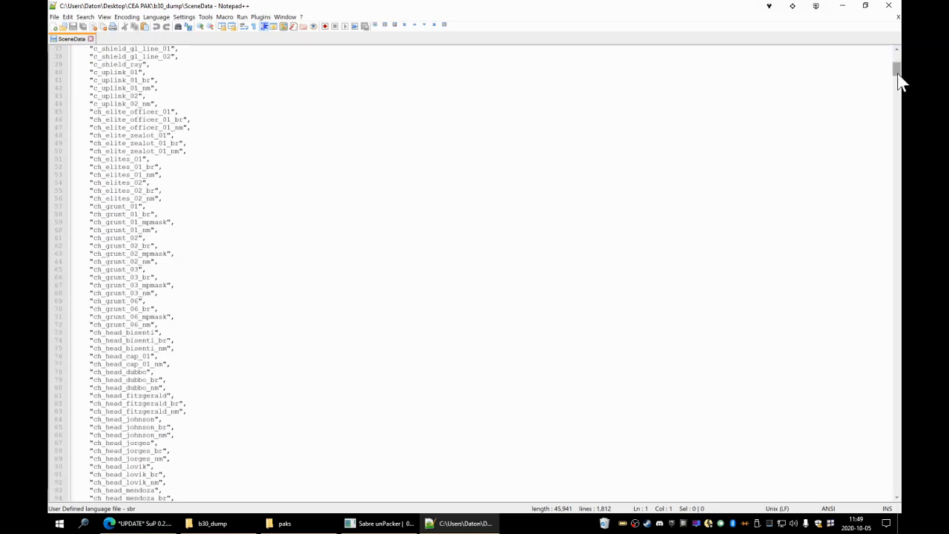
Add a comma after "wpn_shotgun_ammo_01_spec", the last entry of the Textures block, and start a new empty line below it.
left_click_drag(898, 81, 855, 441)
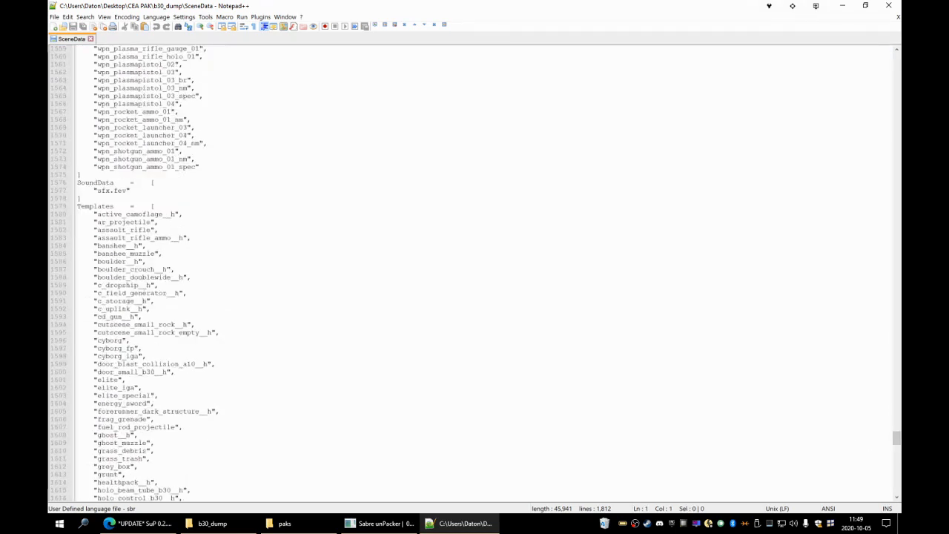
left_click(82, 175)
left_click(82, 198)
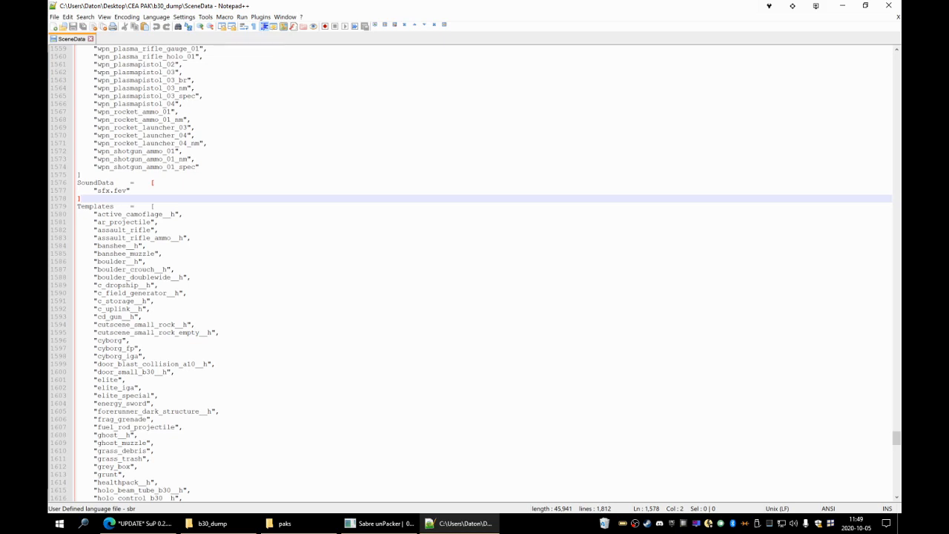
left_click(141, 206)
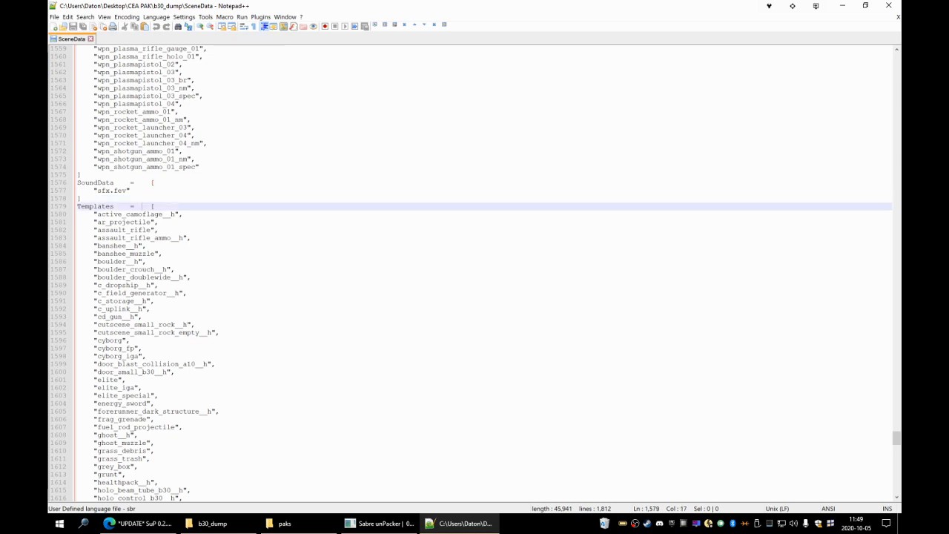
left_click(154, 206)
scroll(154, 206, "up", 2)
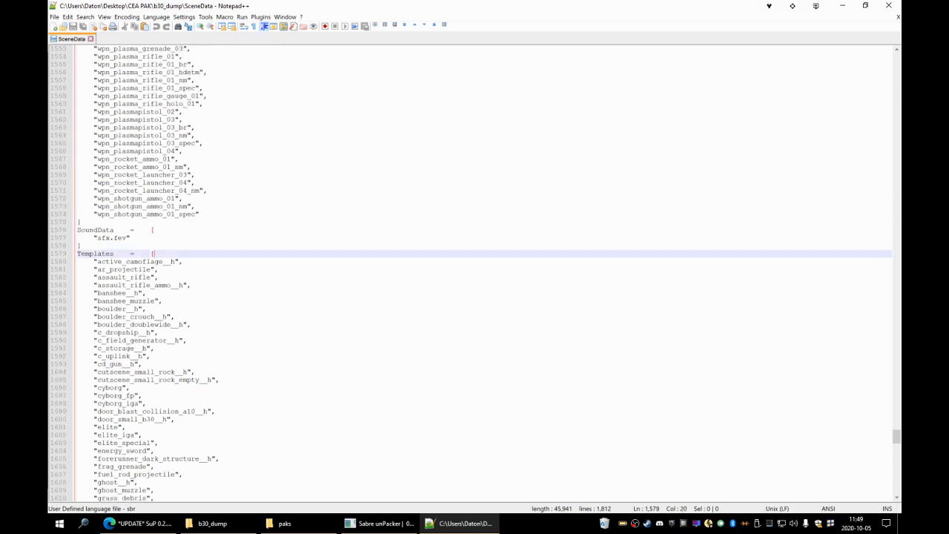
left_click(200, 214)
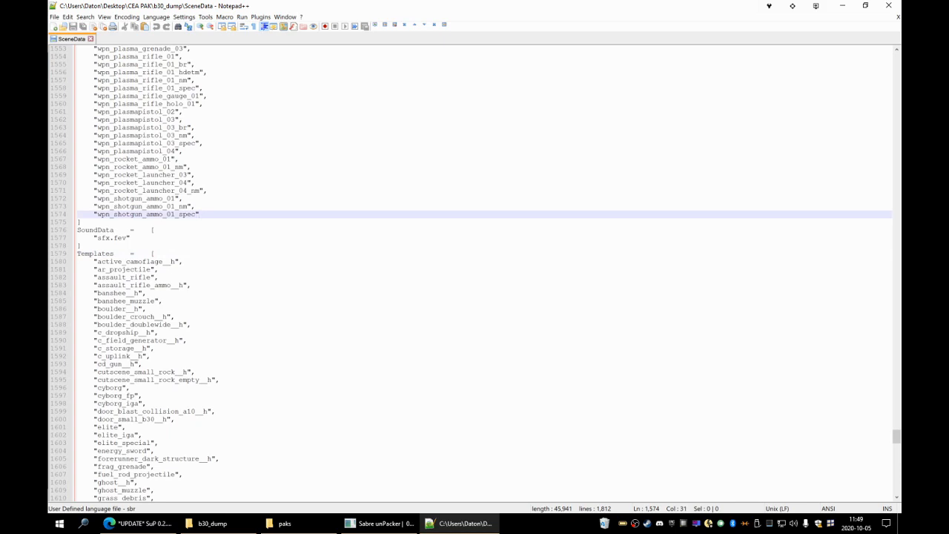
type(",")
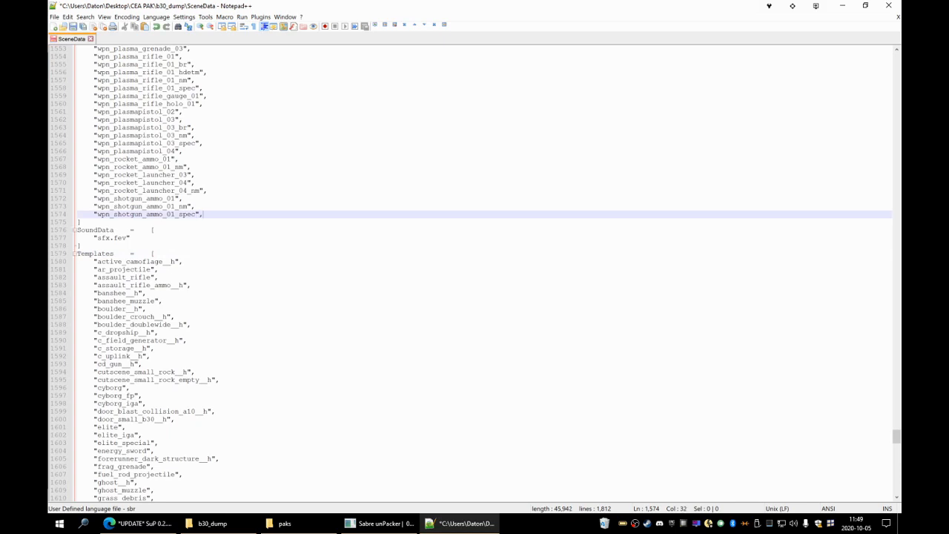
key("Return")
Examine the weapon, warthog and pelican texture names near the end of the Textures block for the entries each model uses.
scroll(475, 267, "up", 18)
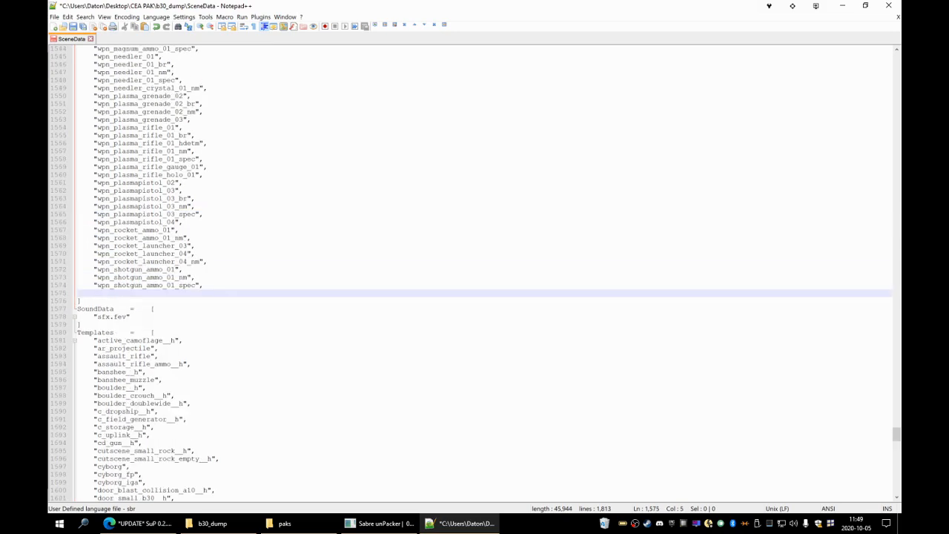
scroll(474, 267, "down", 9)
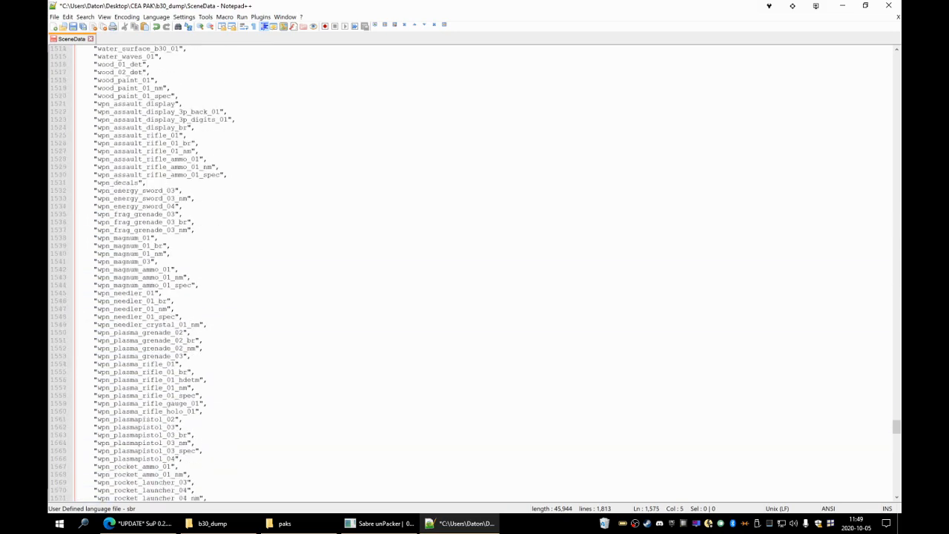
scroll(474, 267, "up", 11)
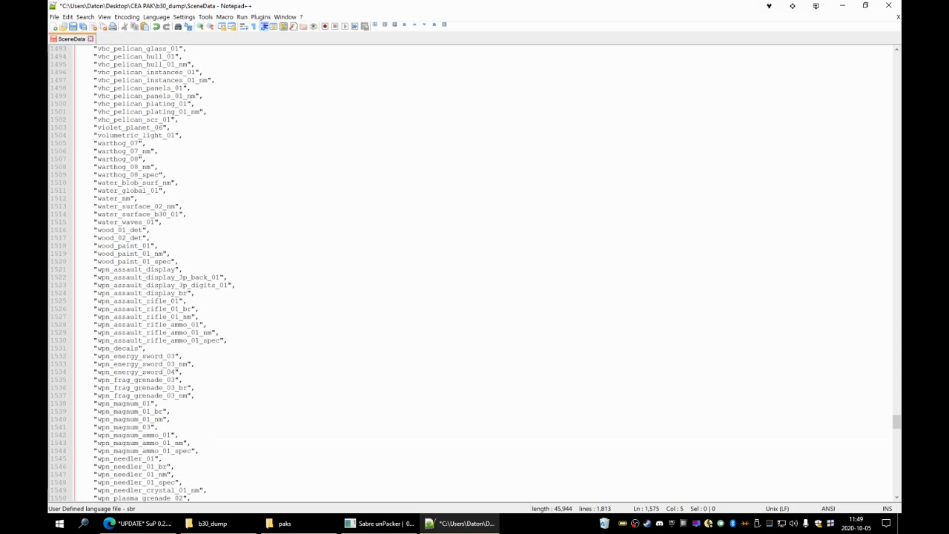
mouse_move(895, 421)
left_mouse_down()
mouse_move(888, 321)
mouse_move(872, 420)
mouse_move(884, 447)
mouse_move(881, 430)
left_mouse_up()
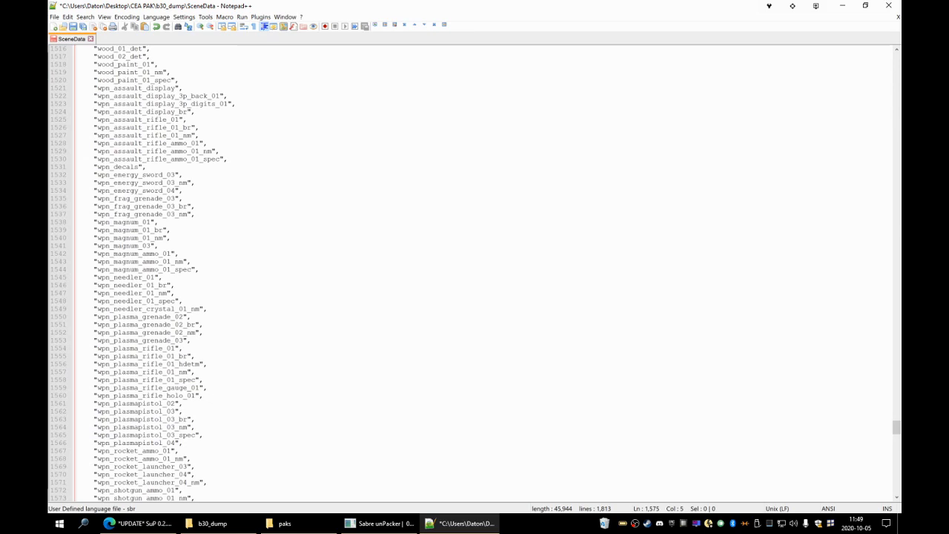
scroll(152, 482, "down", 2)
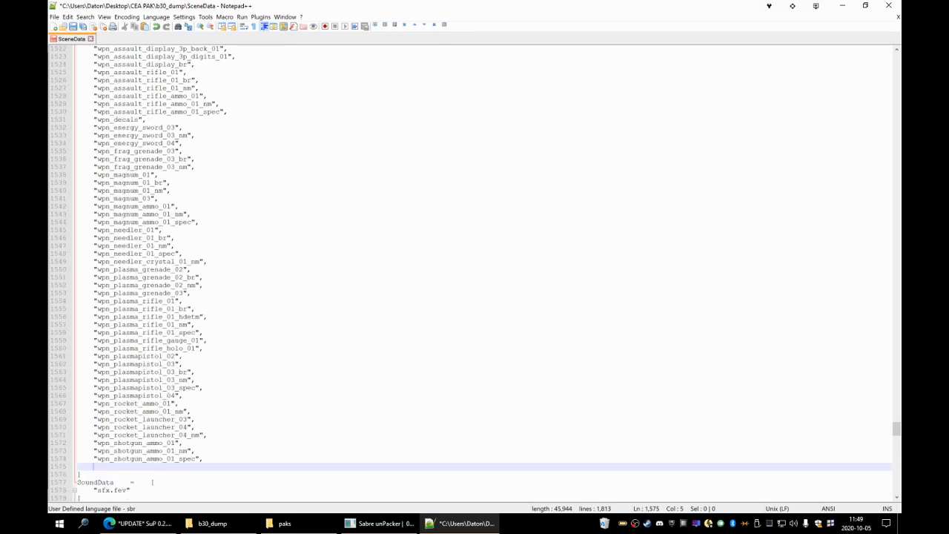
scroll(152, 482, "up", 11)
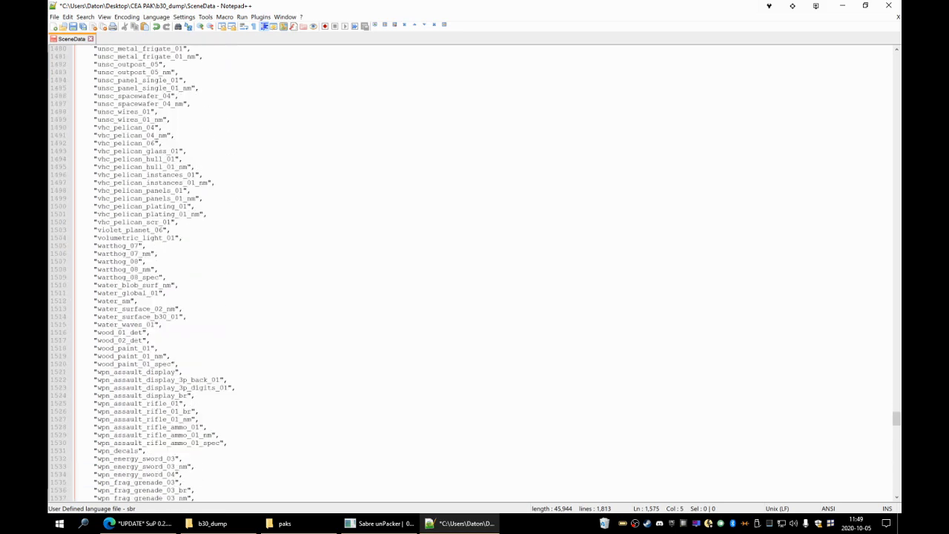
scroll(475, 271, "up", 4)
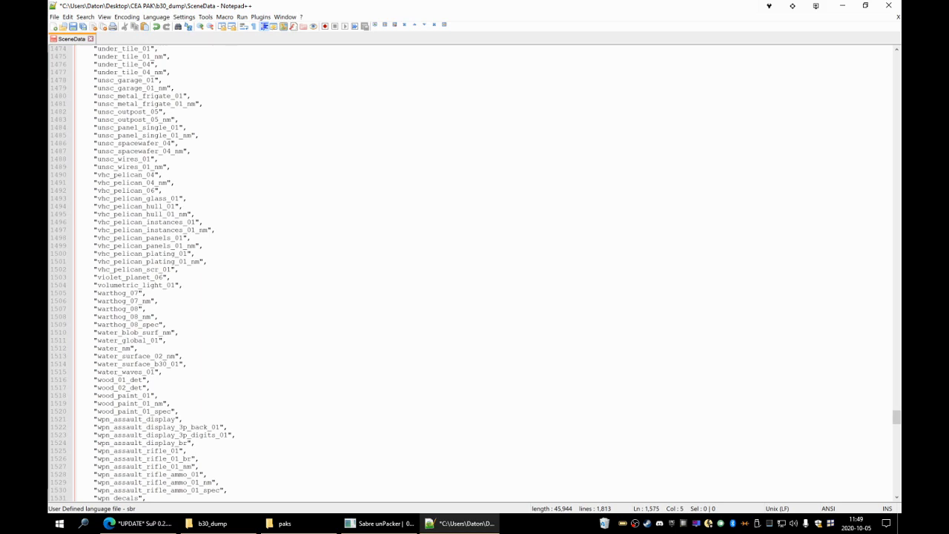
left_click(103, 292)
left_click(165, 332)
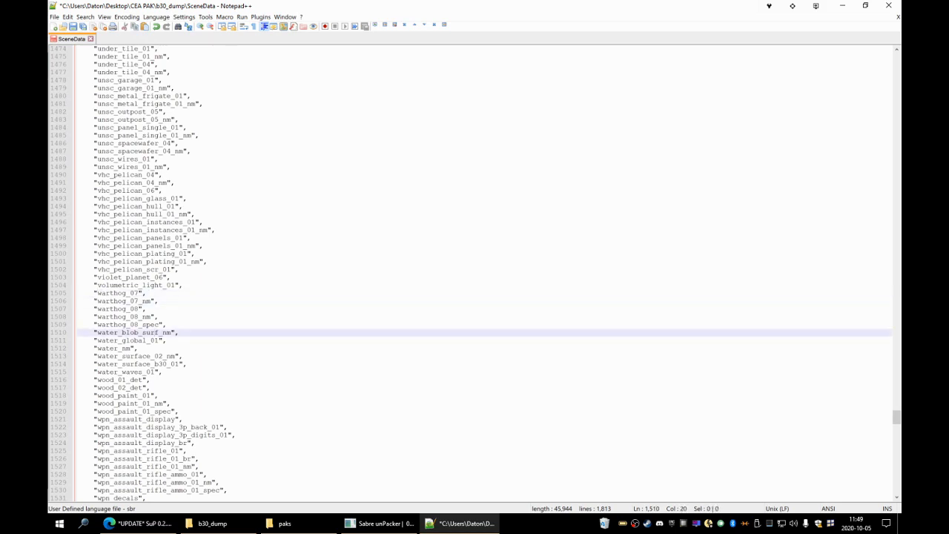
left_click(118, 230)
left_click(121, 245)
scroll(122, 245, "up", 20)
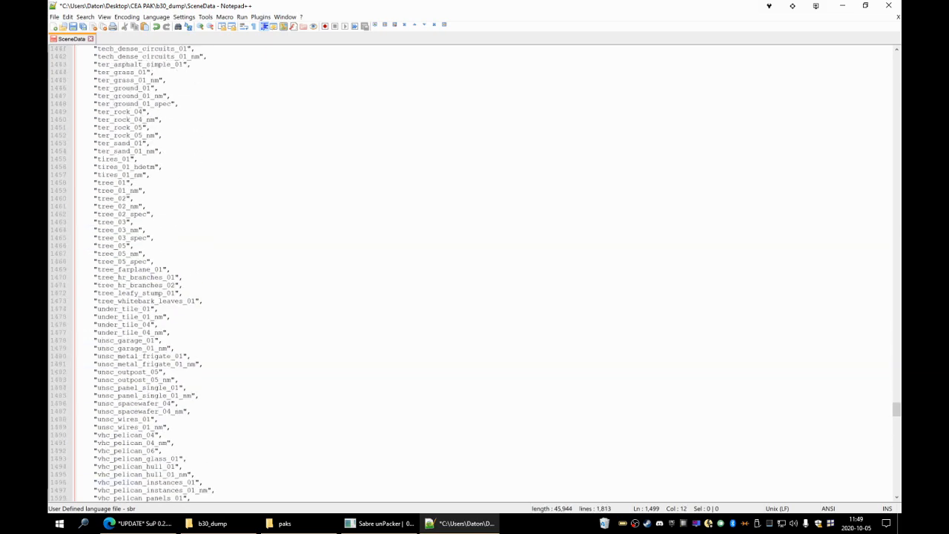
scroll(152, 274, "up", 1)
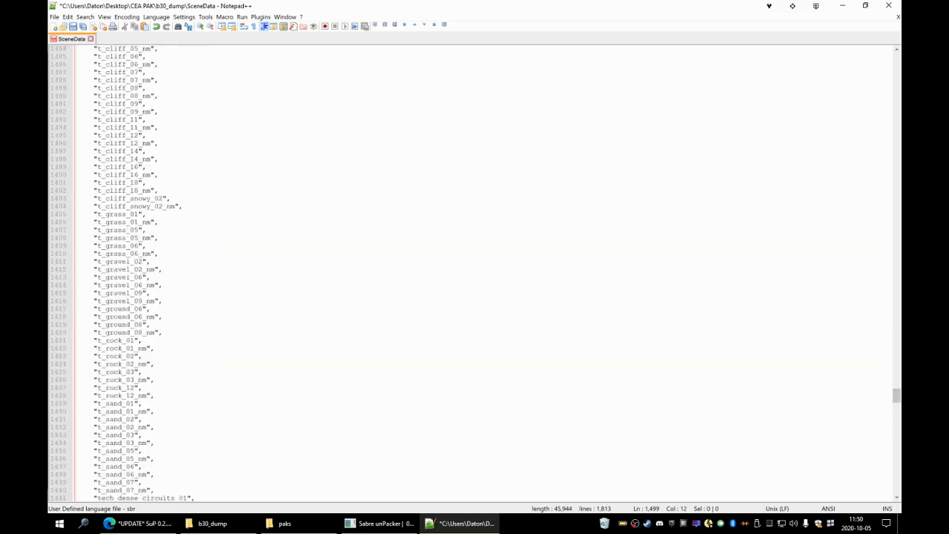
Look through the ch_ and cov_ texture entries near the beginning of the Textures block in SceneData.
left_click_drag(897, 404, 864, 80)
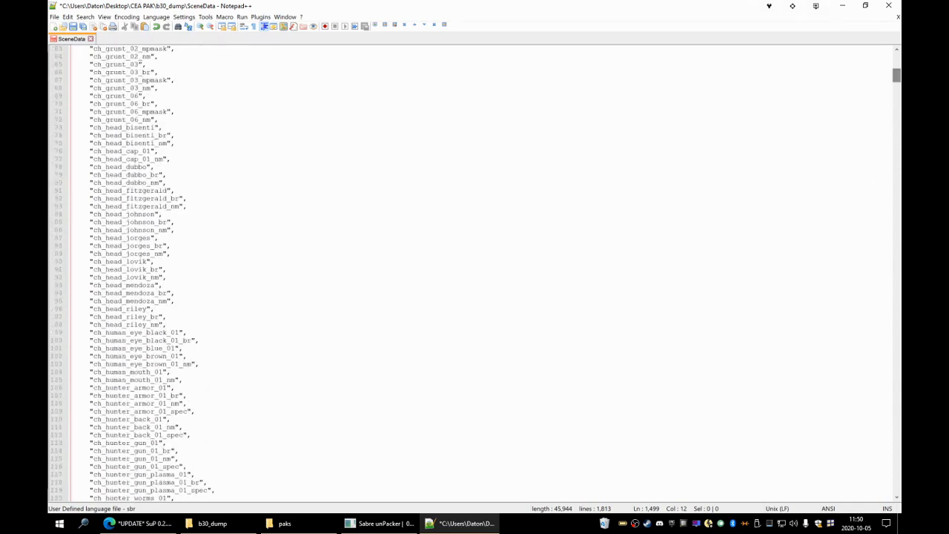
scroll(472, 274, "down", 6)
scroll(471, 273, "up", 16)
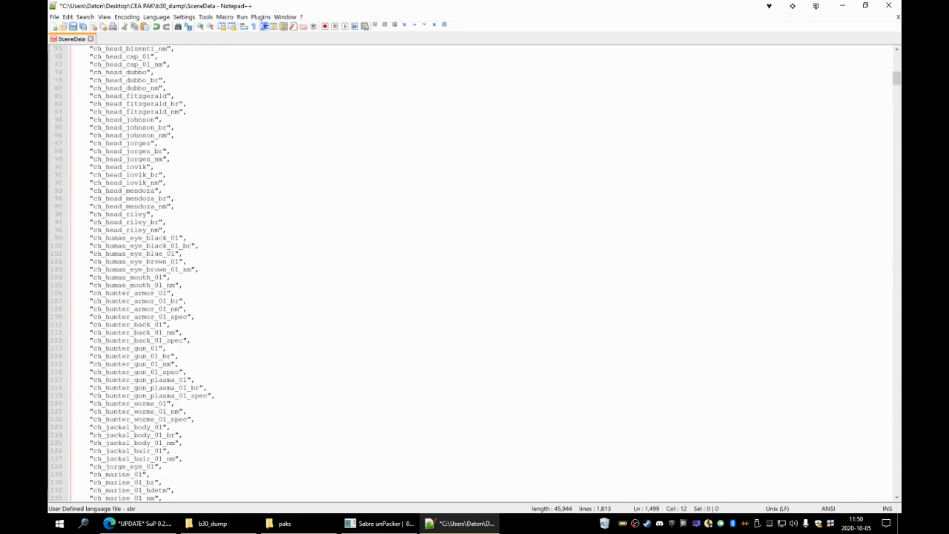
scroll(472, 273, "down", 20)
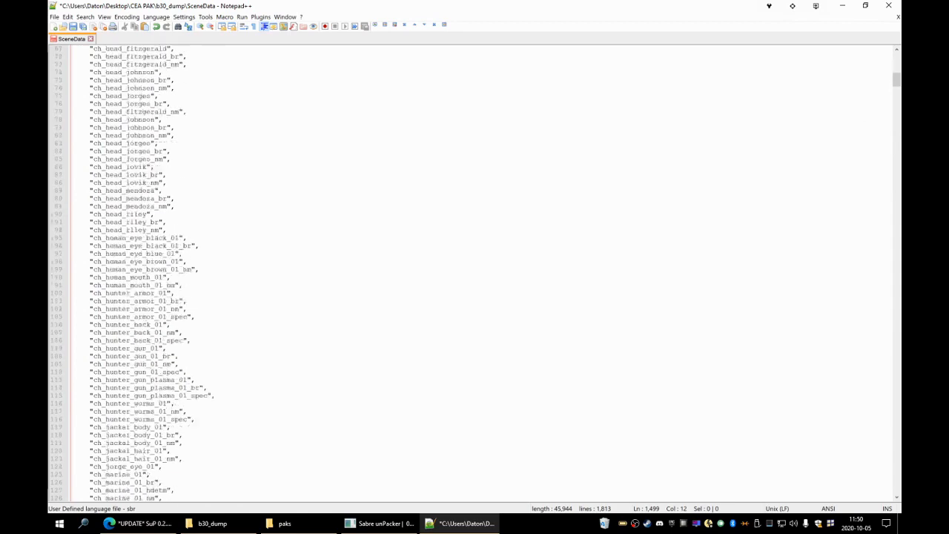
scroll(472, 274, "down", 17)
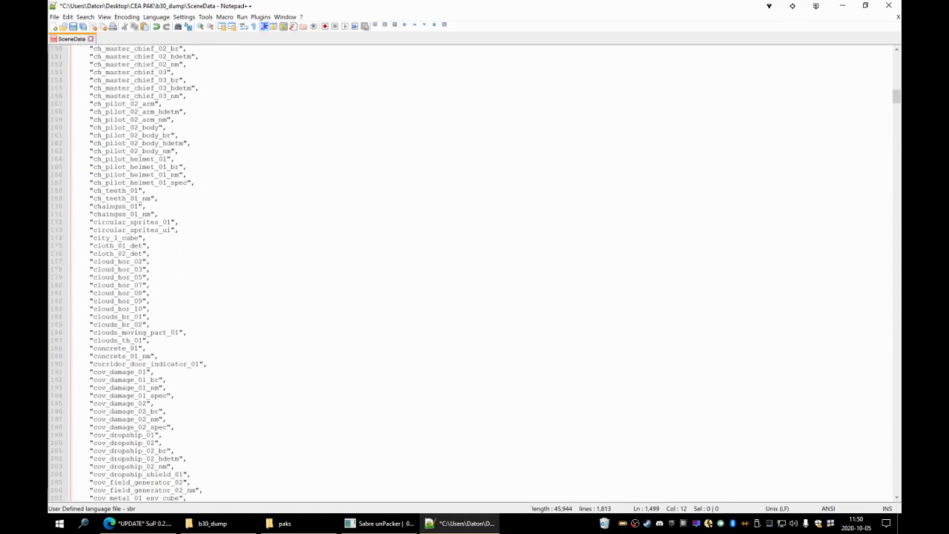
scroll(472, 273, "down", 13)
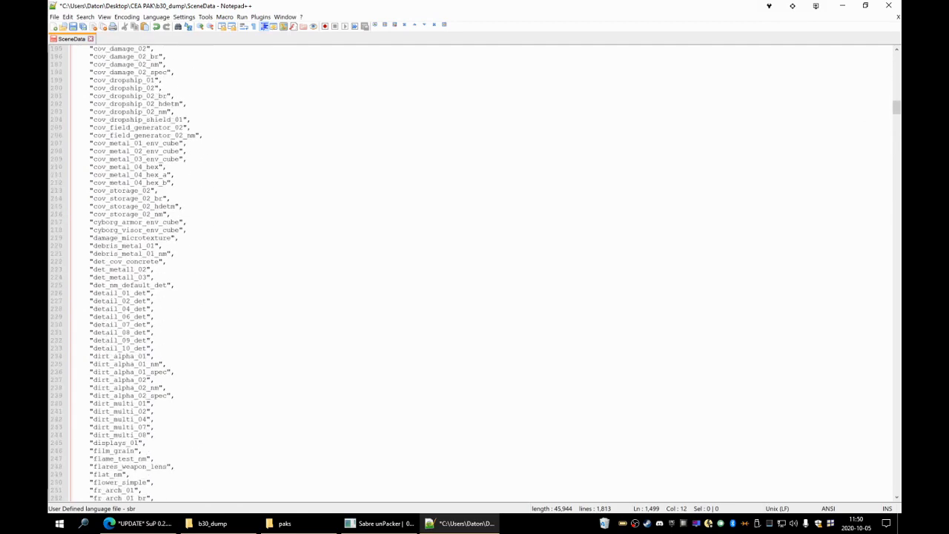
scroll(472, 274, "up", 6)
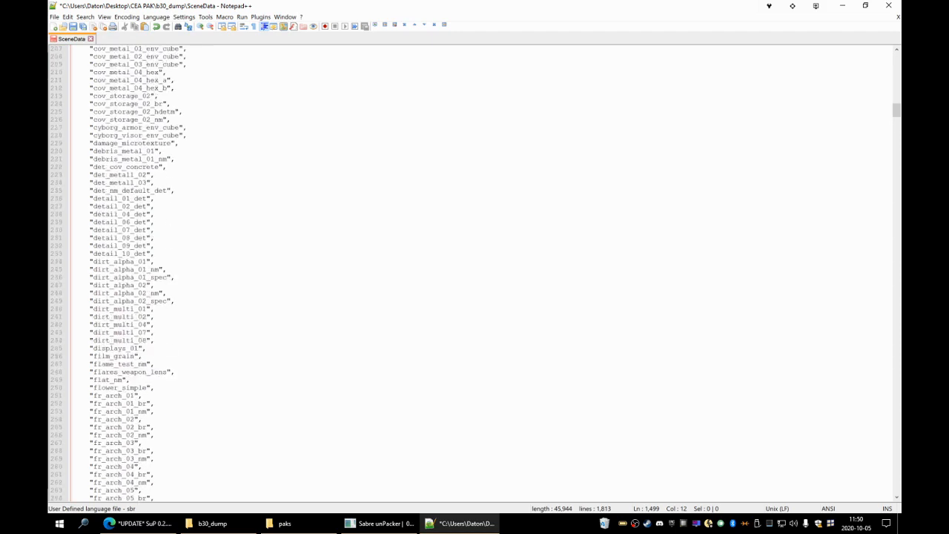
scroll(472, 273, "up", 9)
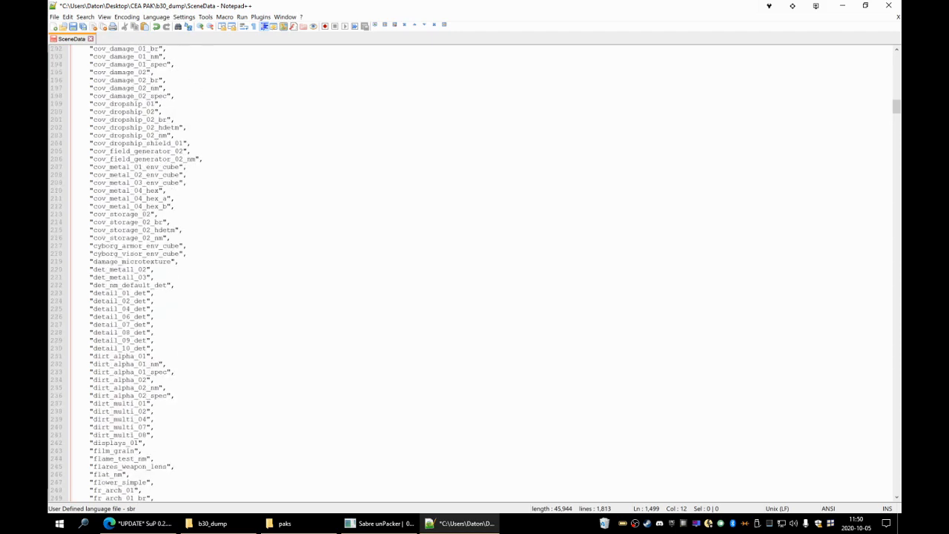
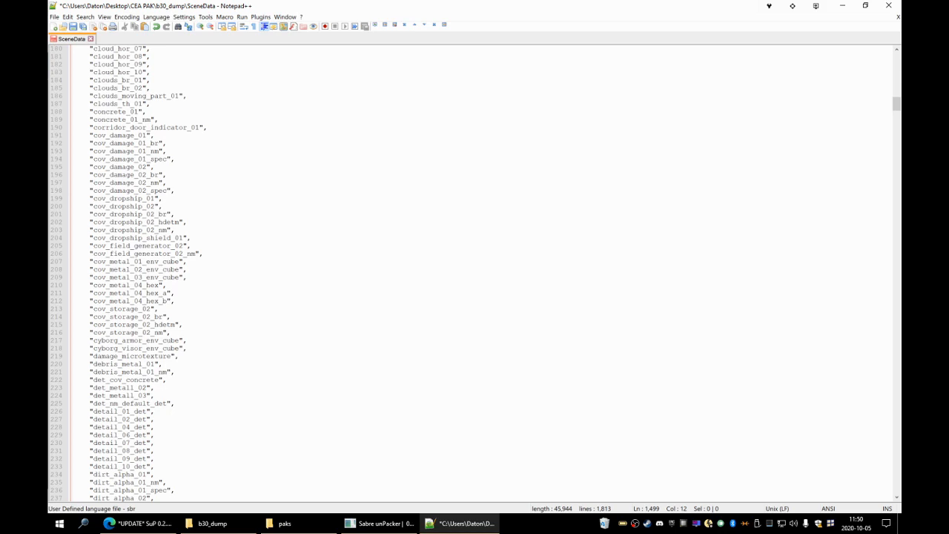
Highlight the cov_metal texture entries from "cov_metal_01_env_cube" through "cov_metal_04_hex_b", then clear the selection.
left_click_drag(90, 277, 175, 292)
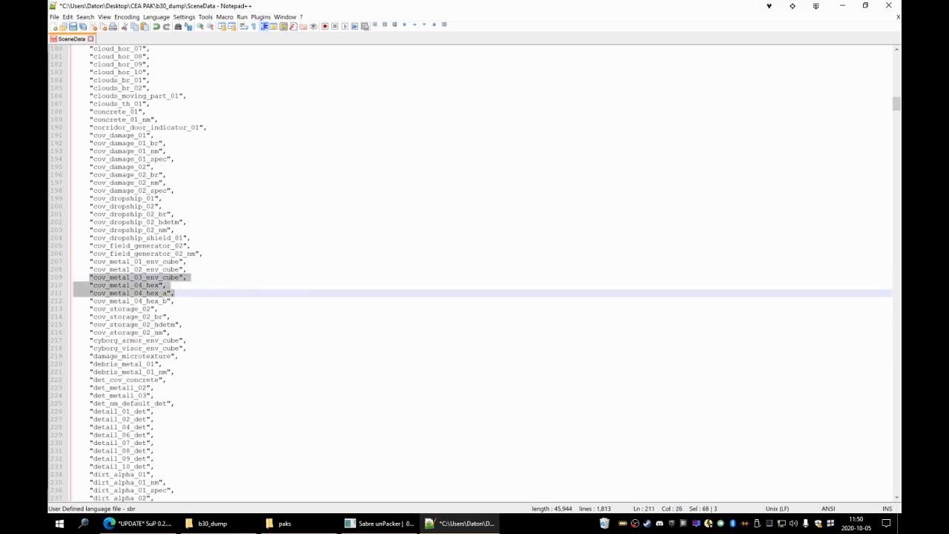
left_click(171, 301)
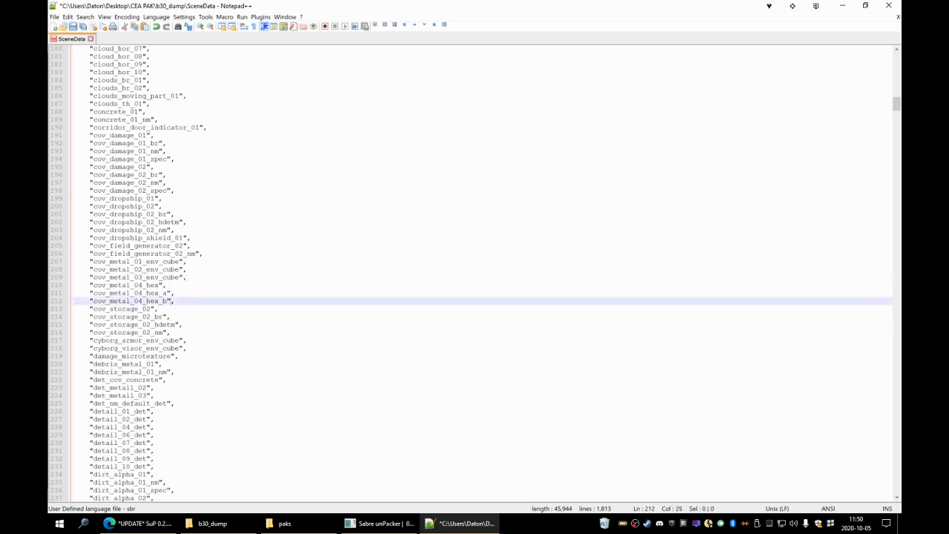
left_click_drag(176, 301, 90, 262)
left_click(269, 264)
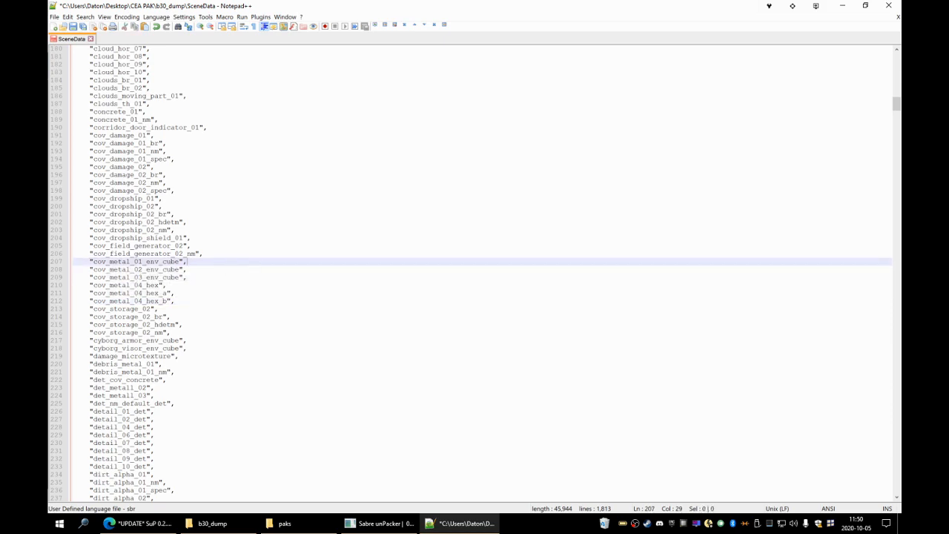
Review the texture entries following the cov_ group, from the fr_ names through the ghost, grs_ and hce_ names.
scroll(54, 237, "down", 16)
scroll(474, 270, "down", 4)
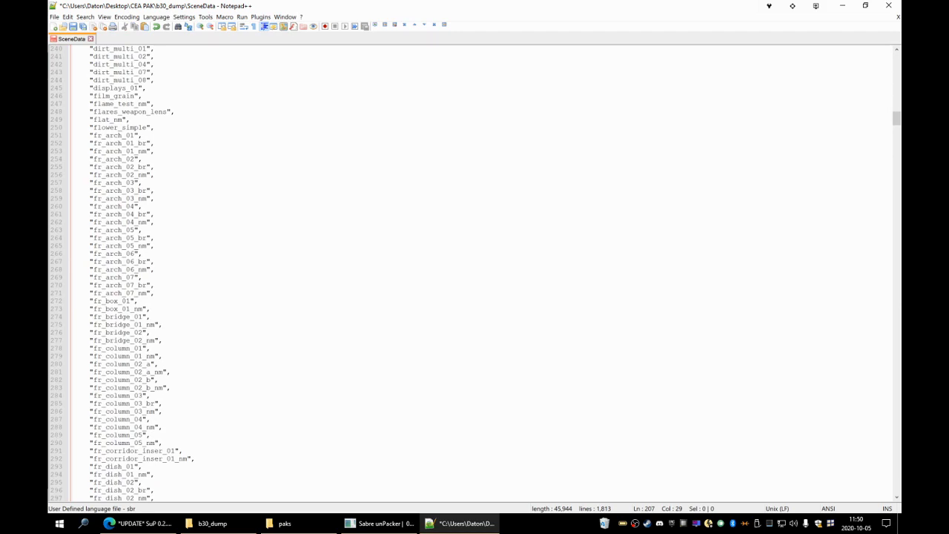
scroll(475, 271, "down", 6)
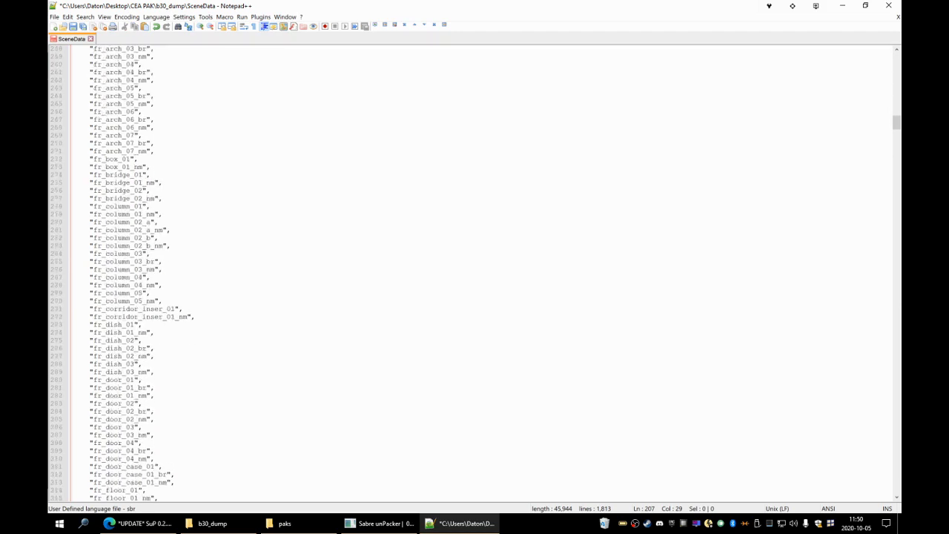
scroll(474, 271, "down", 6)
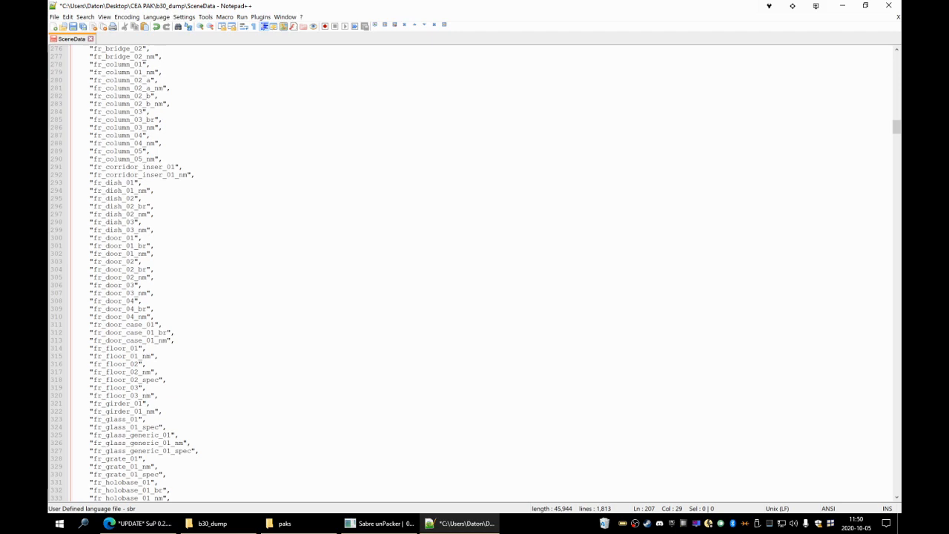
scroll(474, 273, "down", 7)
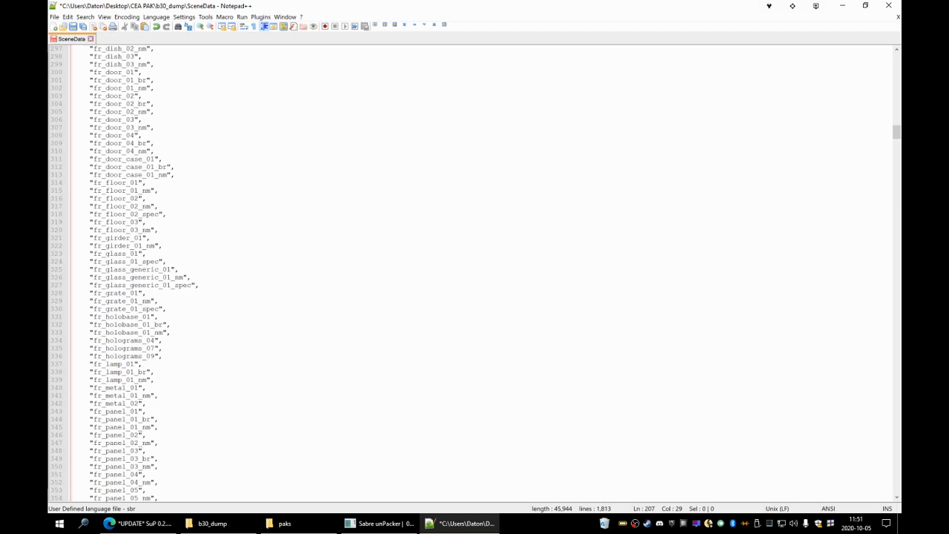
scroll(474, 273, "down", 20)
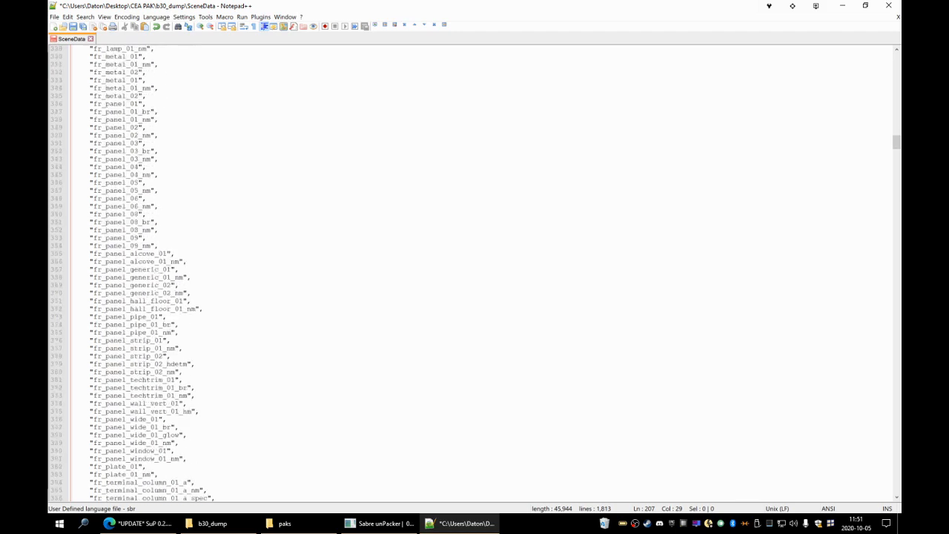
scroll(474, 272, "down", 4)
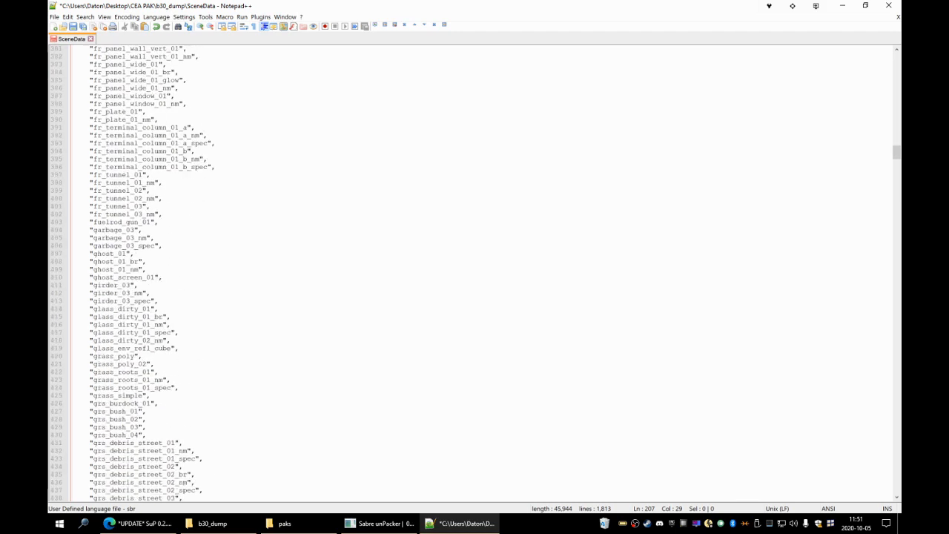
scroll(475, 273, "down", 20)
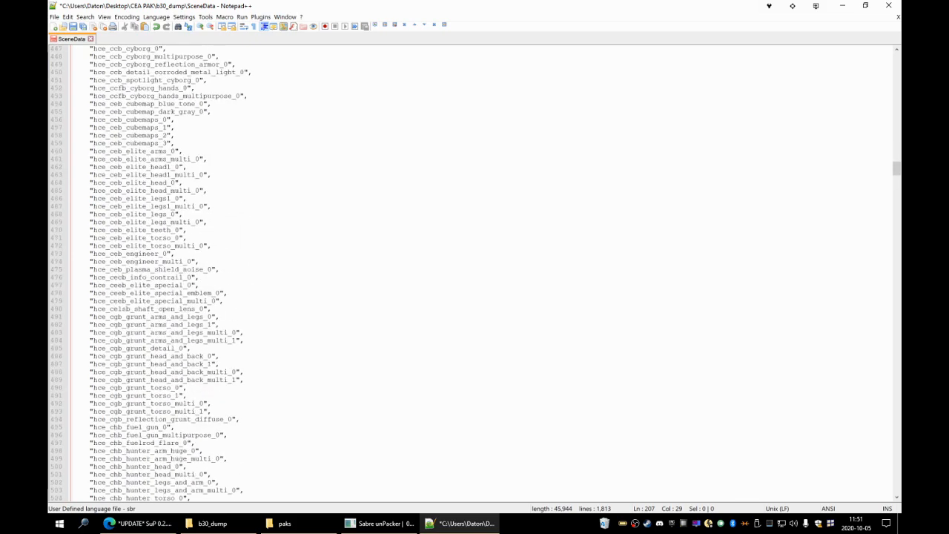
scroll(475, 272, "up", 12)
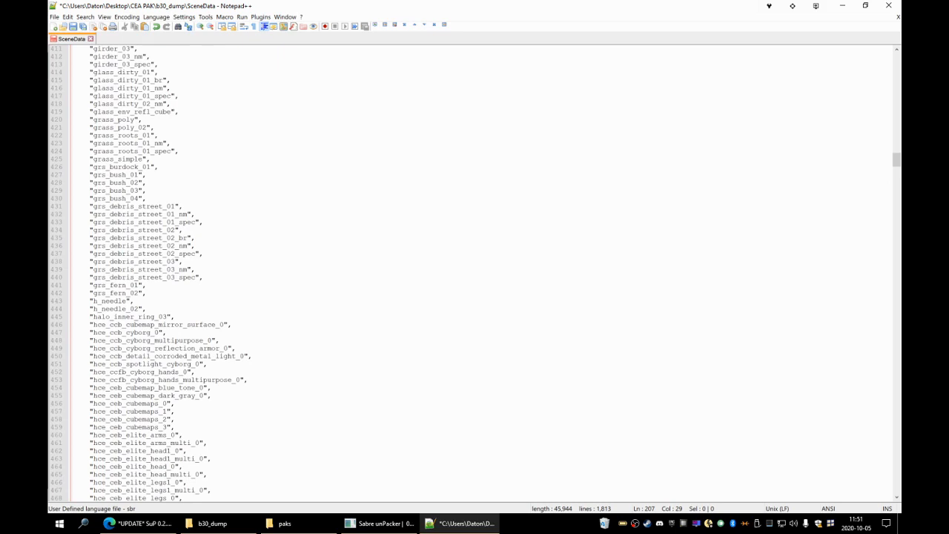
Find the hce_ group in the Textures block and highlight its entries from "hce_ccb_cubemap_mirror_surface_0" through the elite legs, clearing the selection after.
scroll(475, 272, "up", 5)
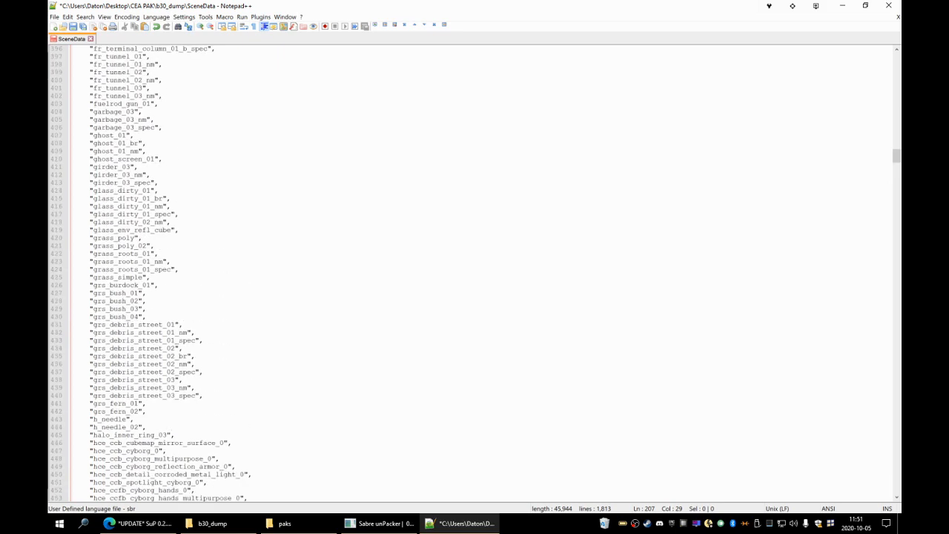
scroll(474, 272, "down", 5)
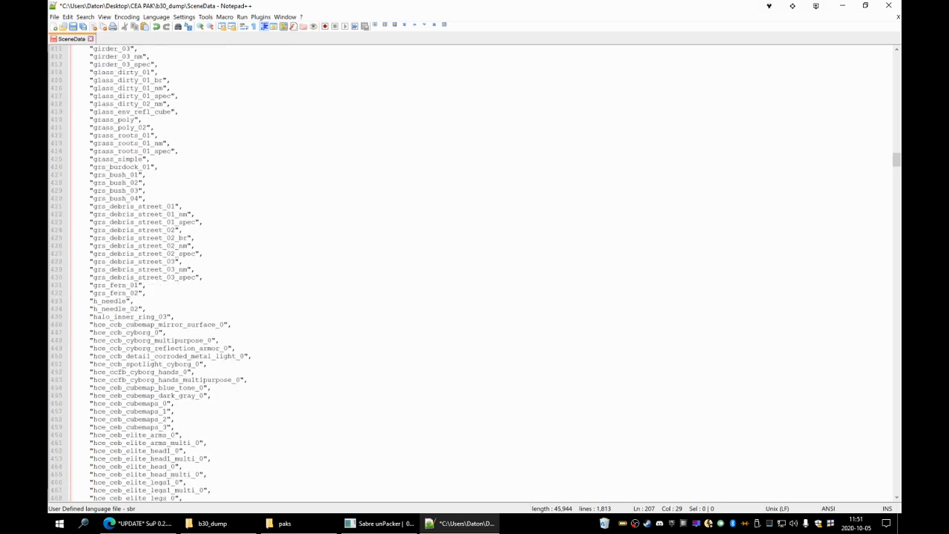
scroll(475, 273, "down", 6)
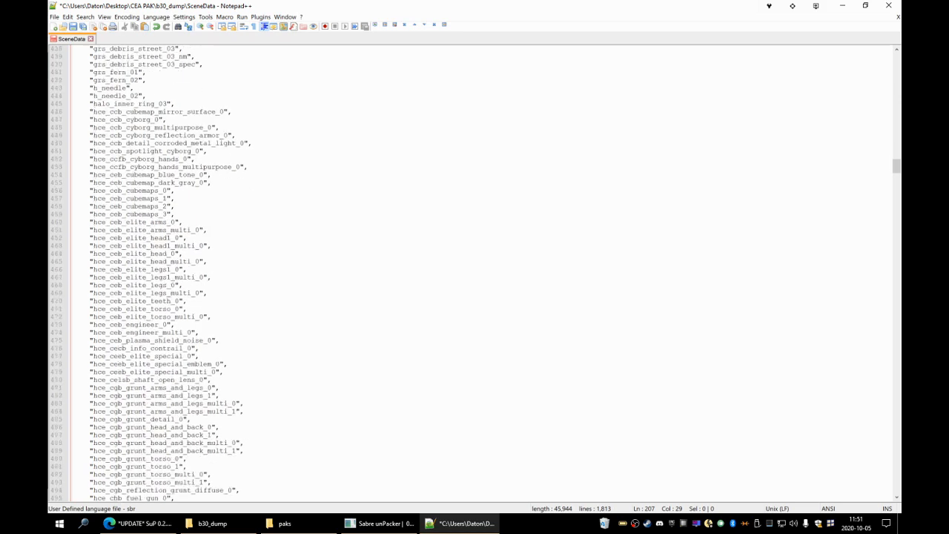
scroll(474, 272, "down", 2)
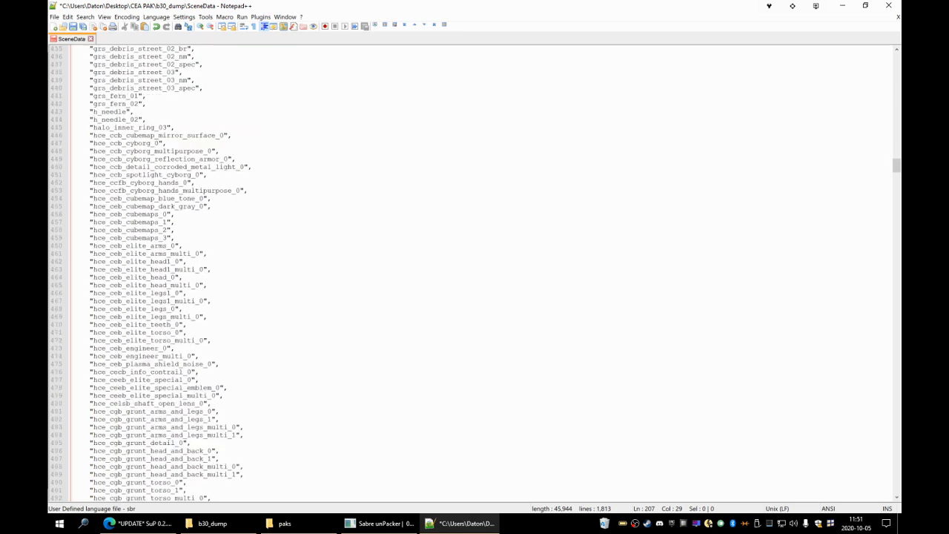
scroll(474, 272, "down", 2)
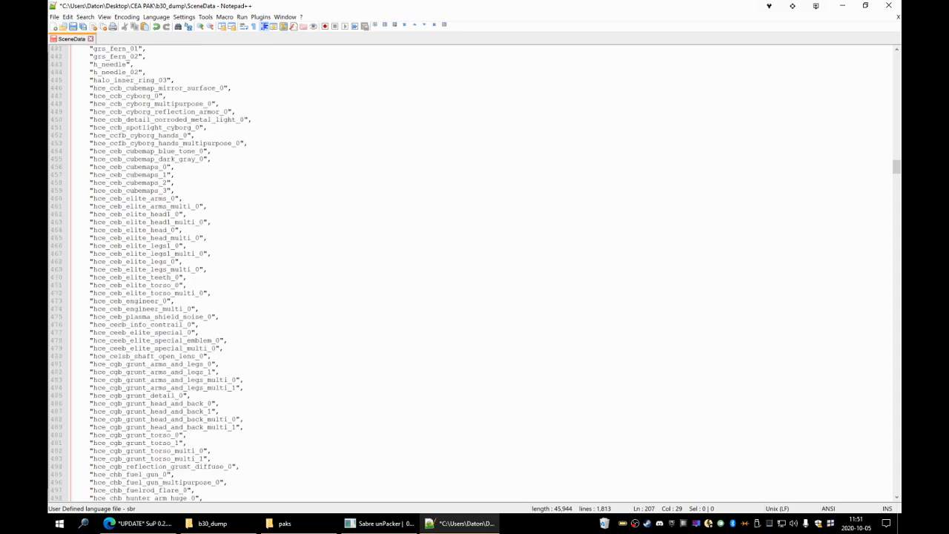
left_click_drag(90, 88, 187, 246)
left_click(212, 254)
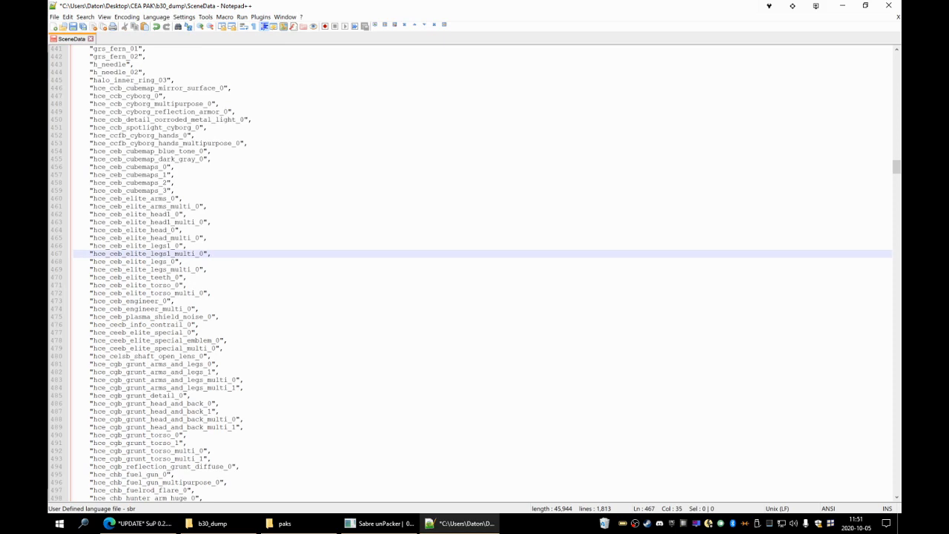
Highlight the "hce" prefix, the cubemap and cyborg texture names, and the "ccb" abbreviation to examine how they are built.
left_click_drag(93, 88, 106, 88)
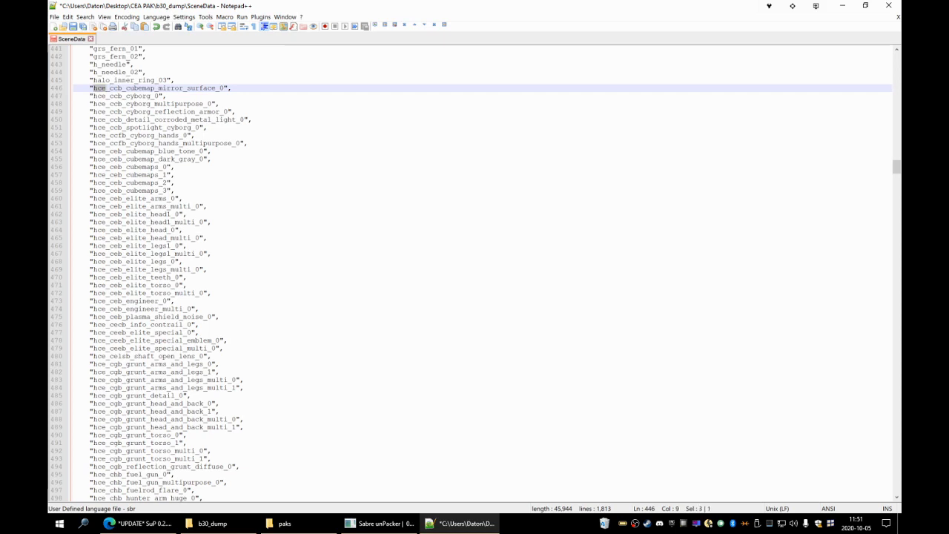
left_click(123, 119)
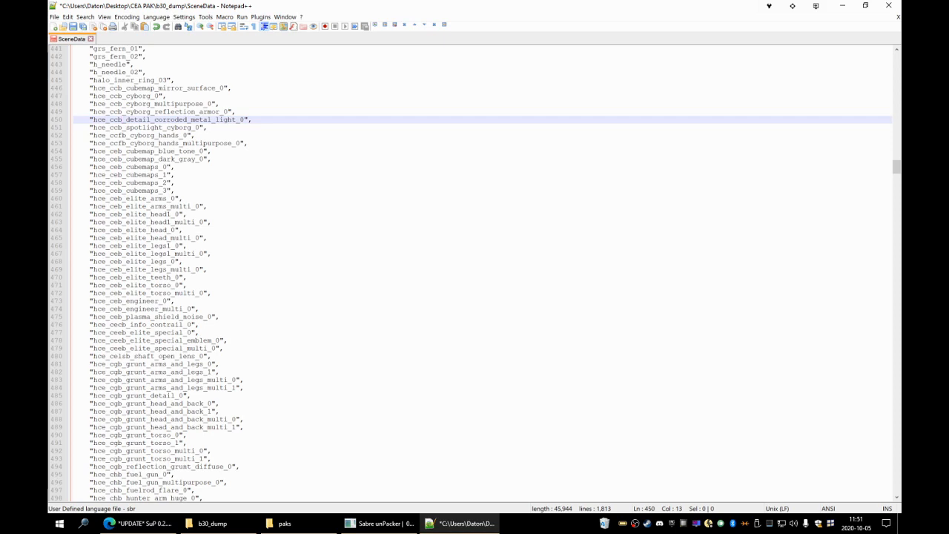
left_click_drag(93, 89, 154, 89)
left_click(94, 96)
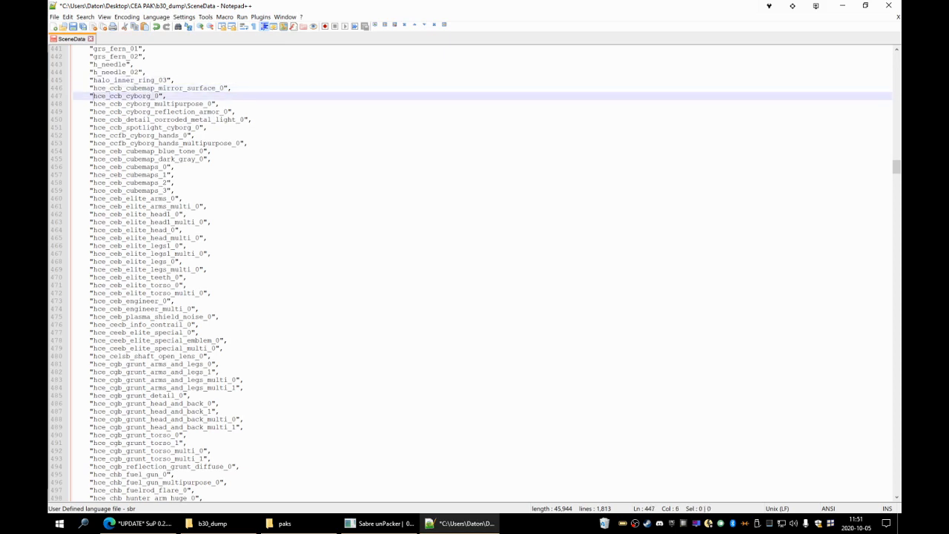
left_click_drag(93, 96, 165, 96)
left_click(160, 95)
left_click(114, 96)
left_click(152, 96)
left_click_drag(110, 104, 119, 104)
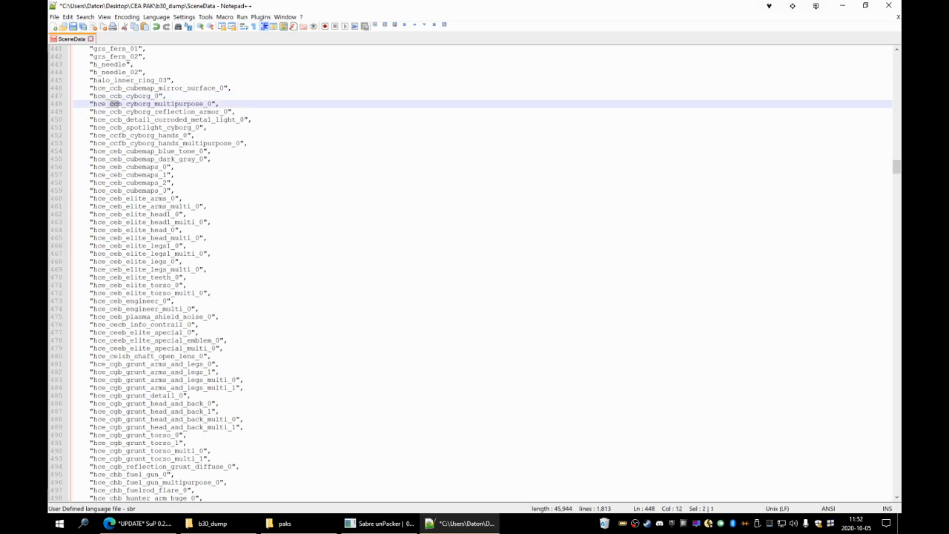
left_click(106, 112)
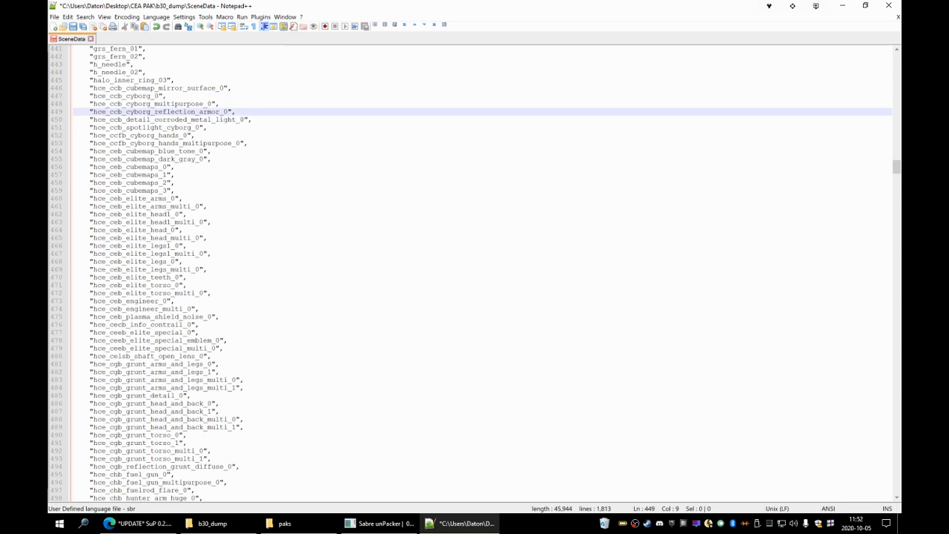
Examine the "ceb" abbreviation in the cubemap names and highlight the "hce_ceb_elite_arms" entries, clearing the selection after.
left_click_drag(113, 152, 121, 151)
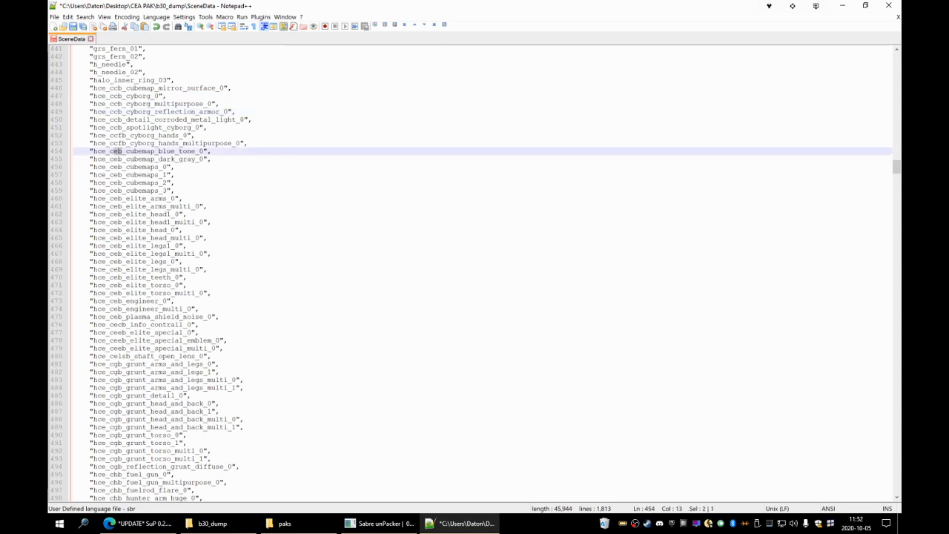
left_click(120, 167)
left_click_drag(120, 199, 155, 207)
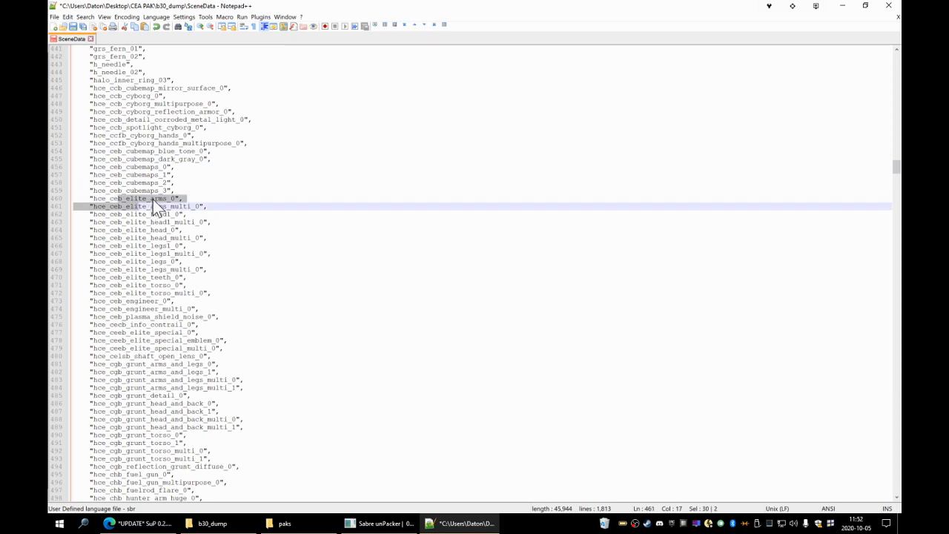
left_click(155, 199)
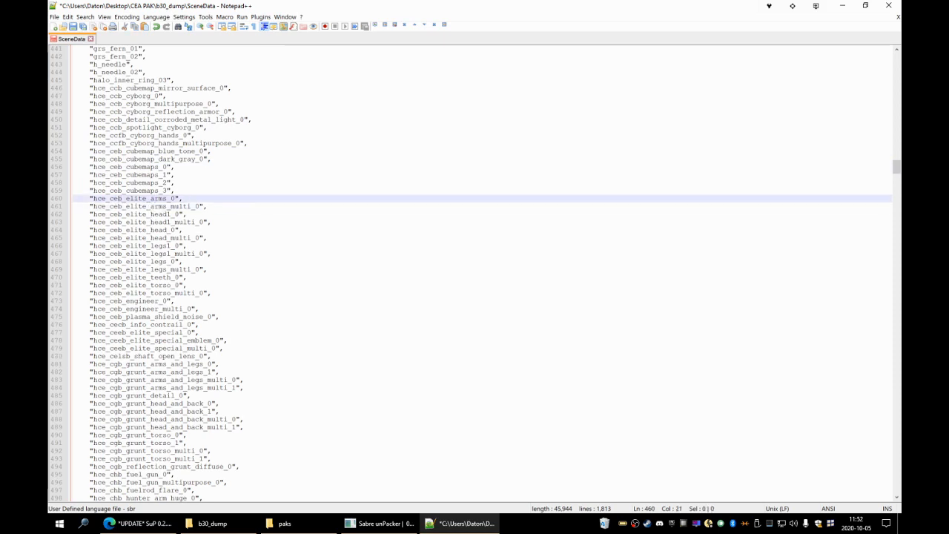
Examine the hce_cmb_ texture group, highlighting "hce_cmb_gutted_torso_multi_0" and "hce_cmb_marine_arms_0" in turn.
scroll(487, 274, "down", 1)
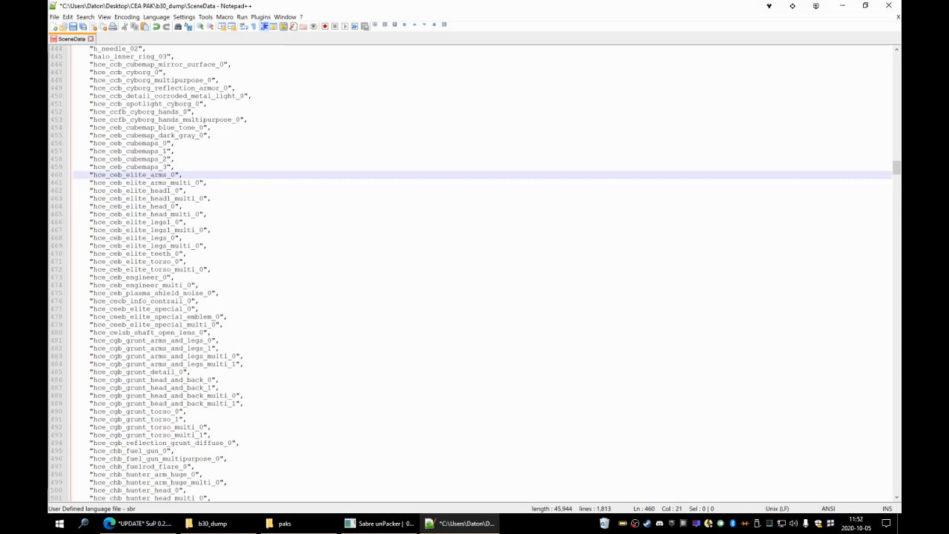
scroll(152, 104, "down", 3)
scroll(152, 104, "down", 11)
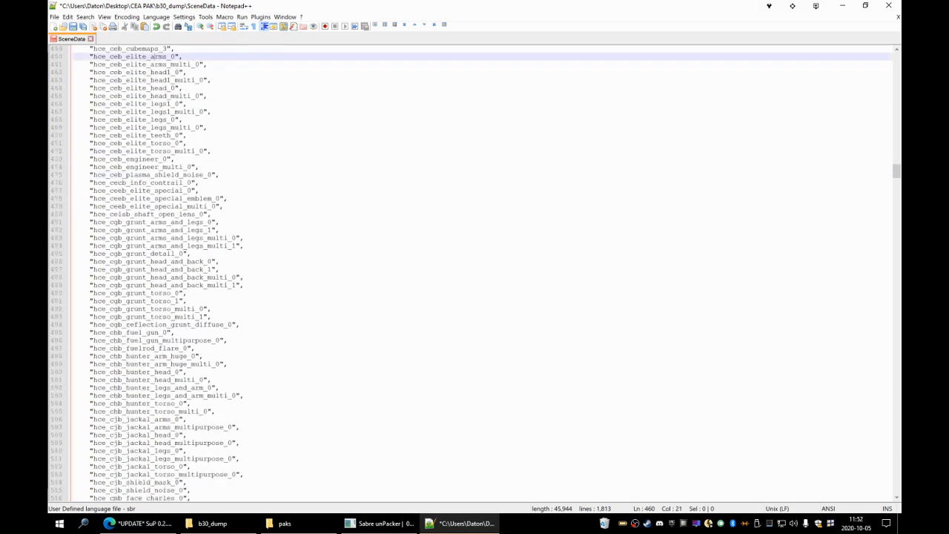
scroll(475, 271, "down", 4)
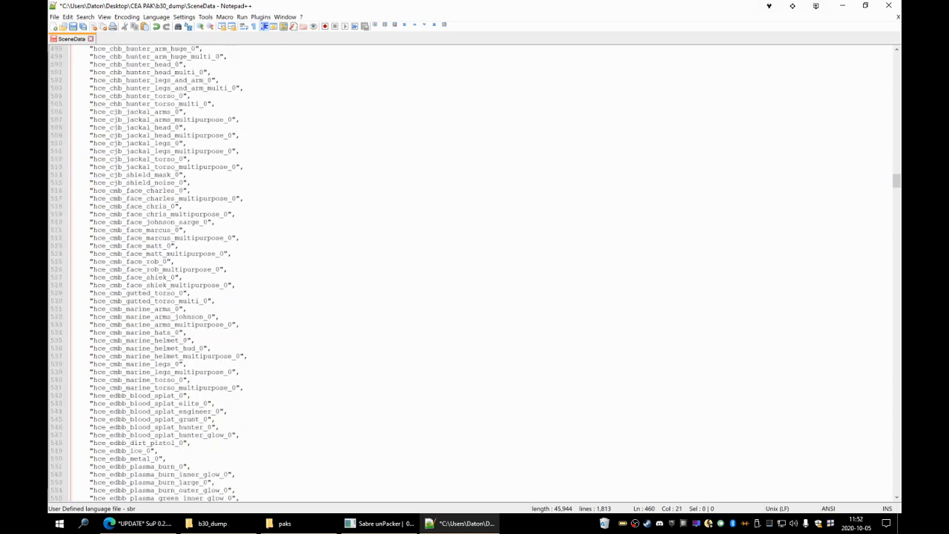
left_click_drag(113, 301, 122, 301)
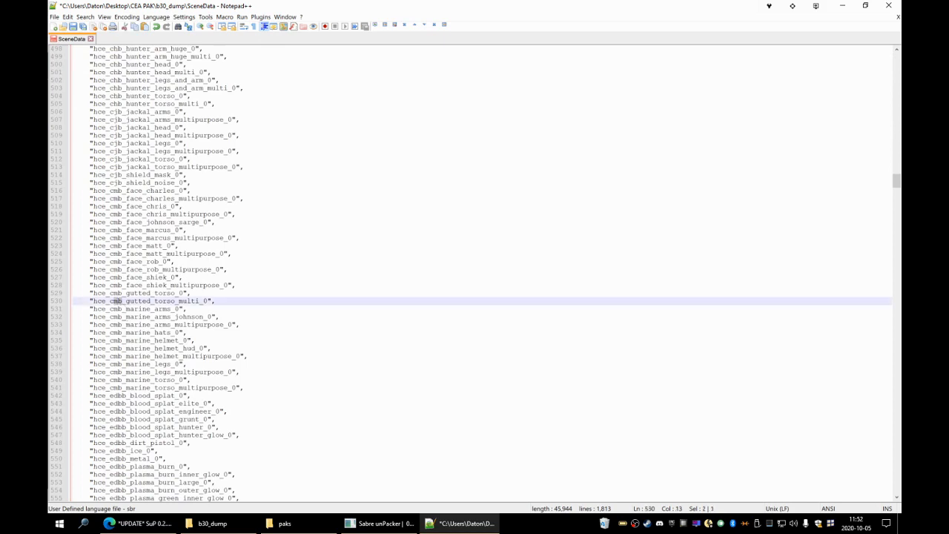
left_click(130, 301)
left_click_drag(216, 301, 89, 301)
left_click(186, 340)
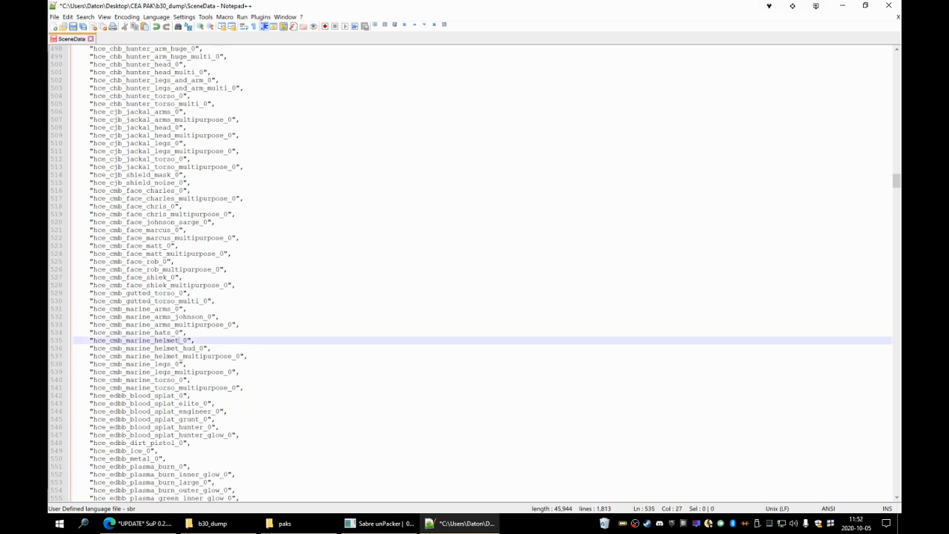
left_click_drag(187, 309, 89, 309)
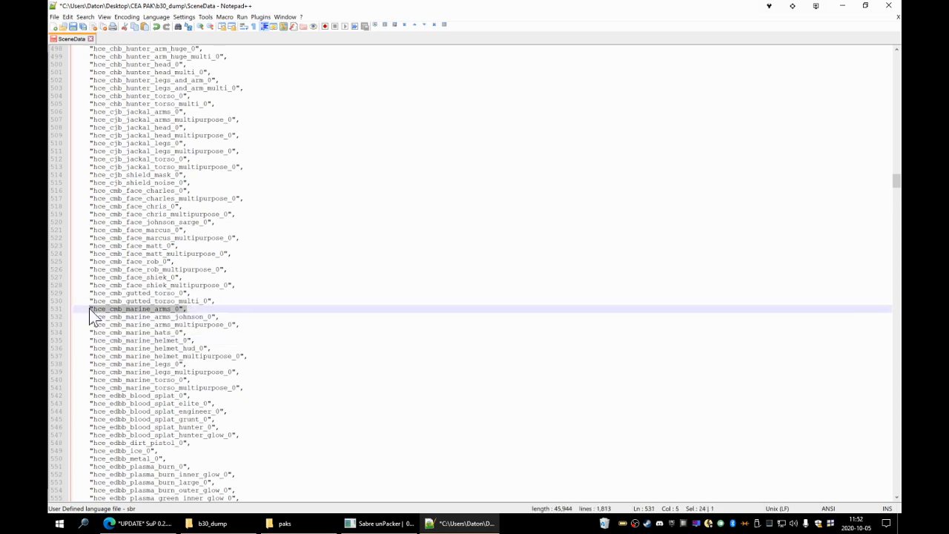
left_click(187, 309)
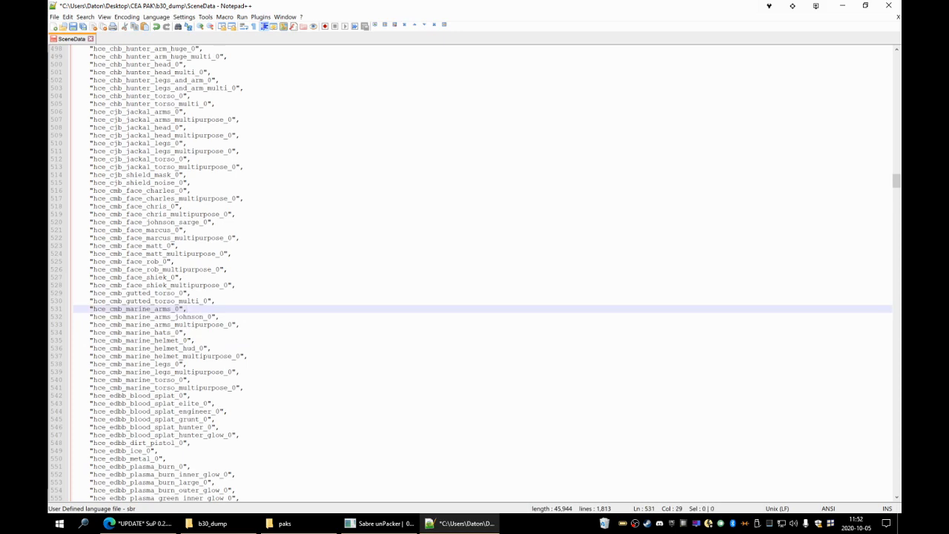
Switch to the MCC.MP folder in File Explorer and open tags\characters\marine\bitmaps to see the marine's source bitmap names.
scroll(483, 274, "down", 1)
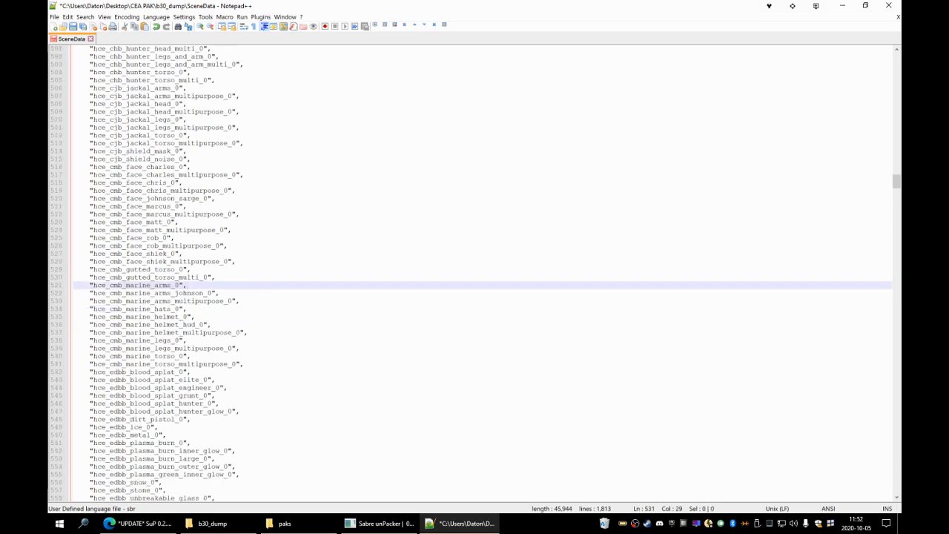
scroll(483, 274, "down", 2)
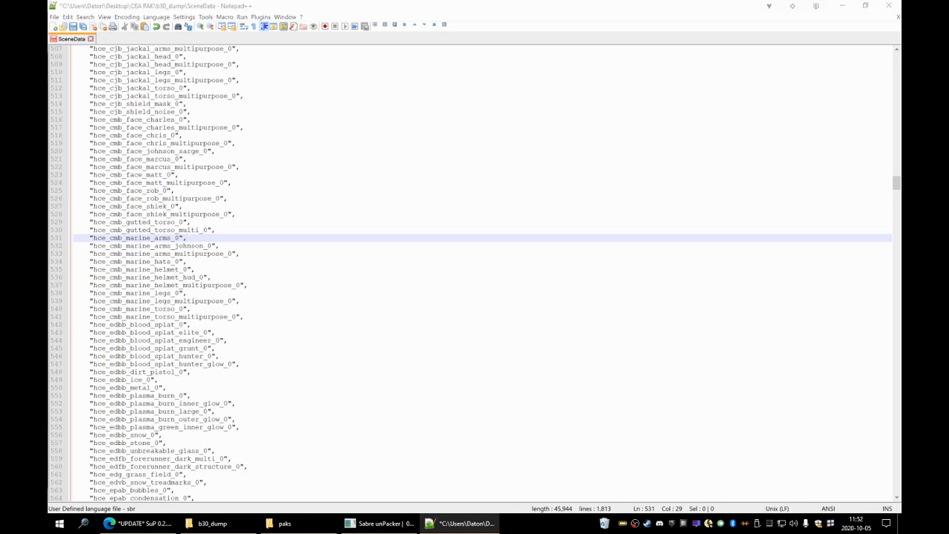
key("super+d")
key("super+d")
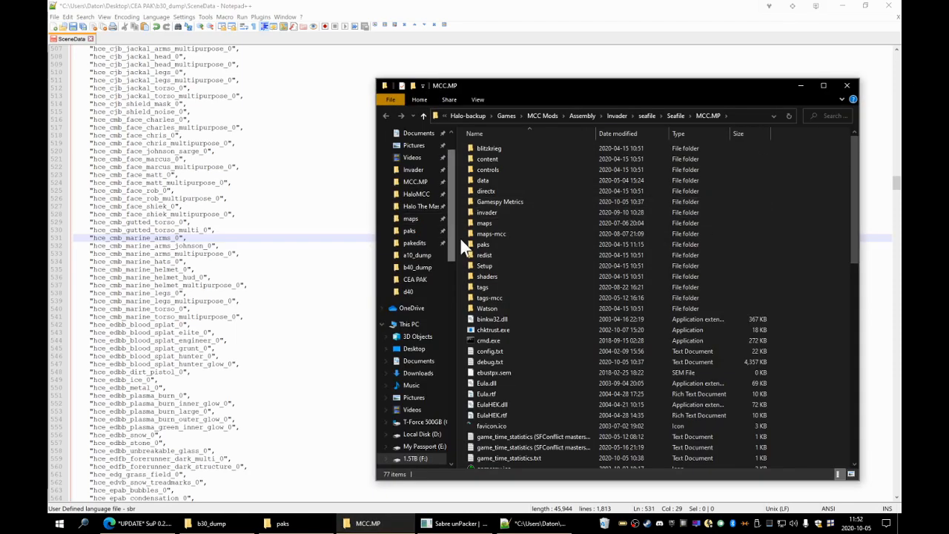
double_click(487, 278)
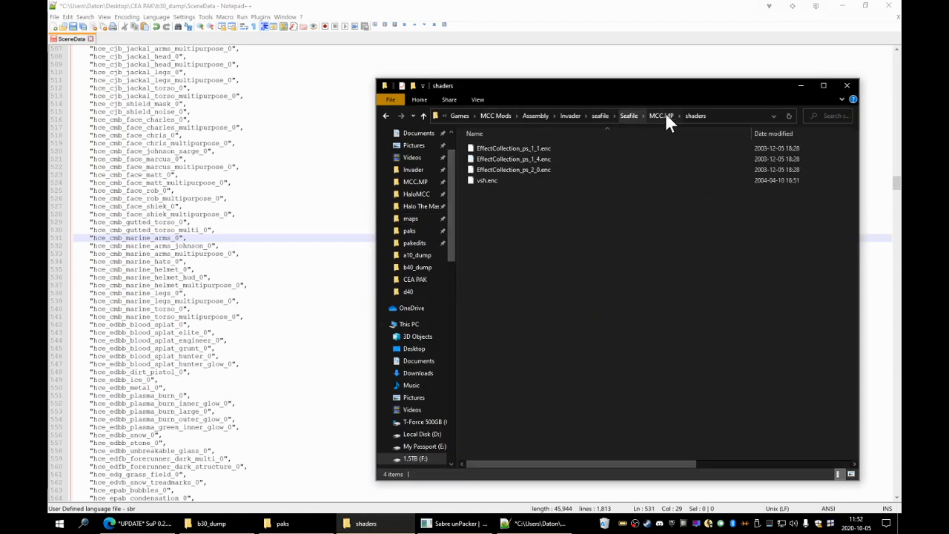
left_click(665, 115)
double_click(499, 285)
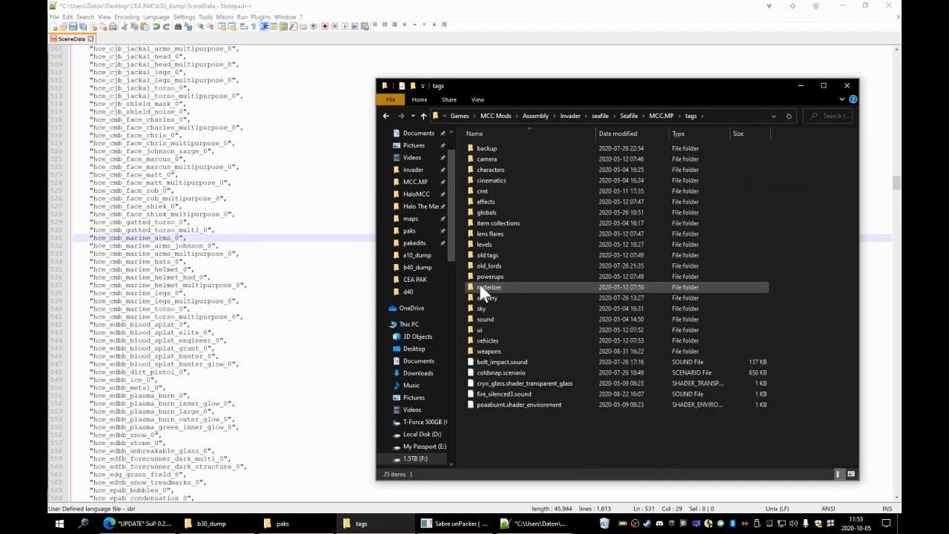
double_click(499, 170)
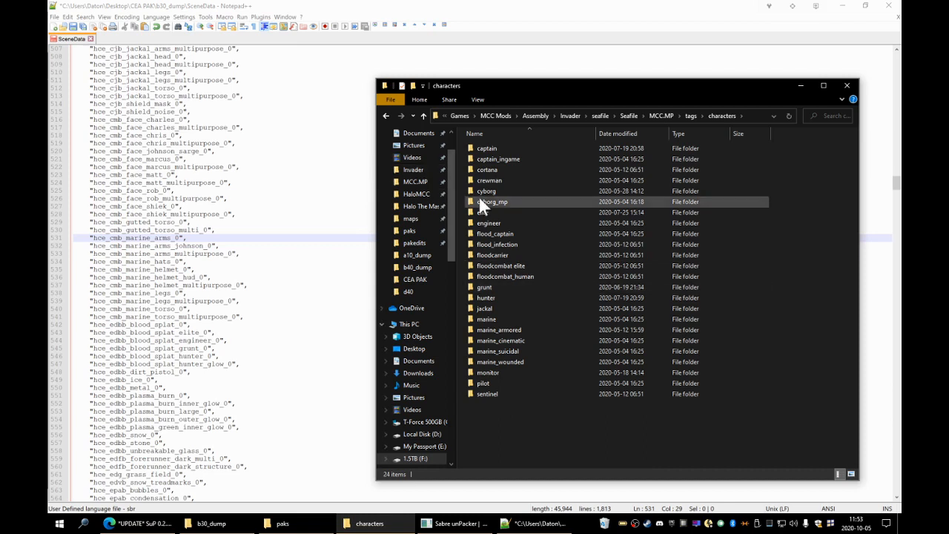
double_click(502, 318)
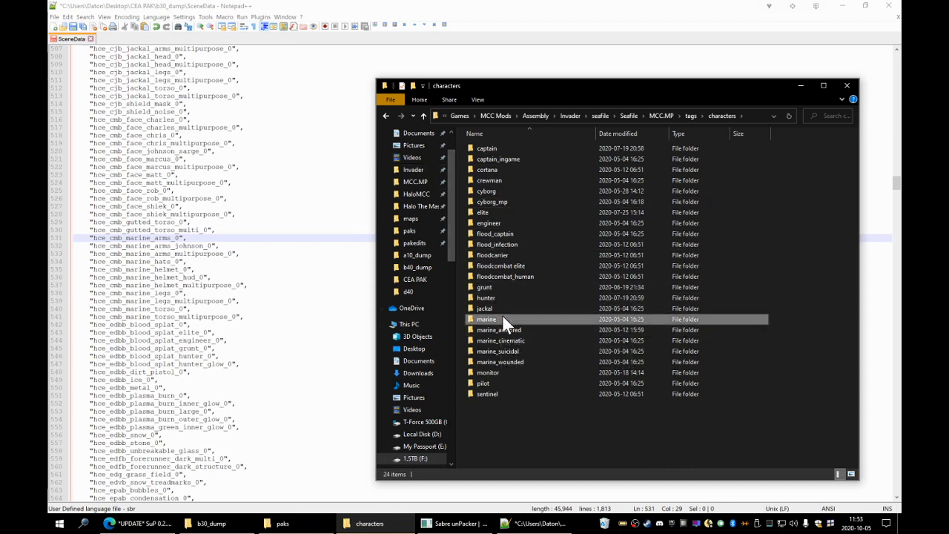
double_click(493, 148)
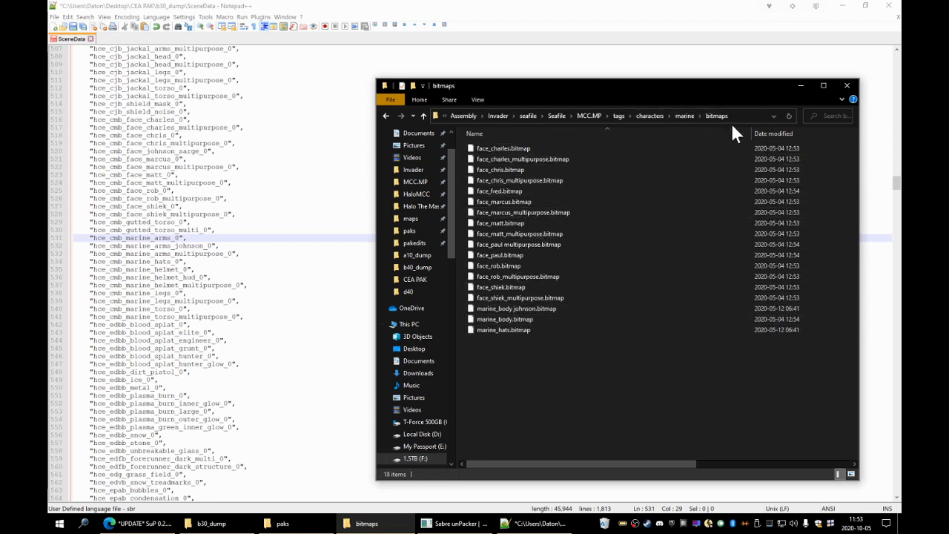
Highlight the "cmb" and "edbb" abbreviations in SceneData's hce_ texture names and bring back the marine bitmaps folder for comparison.
left_click(178, 238)
scroll(178, 238, "up", 4)
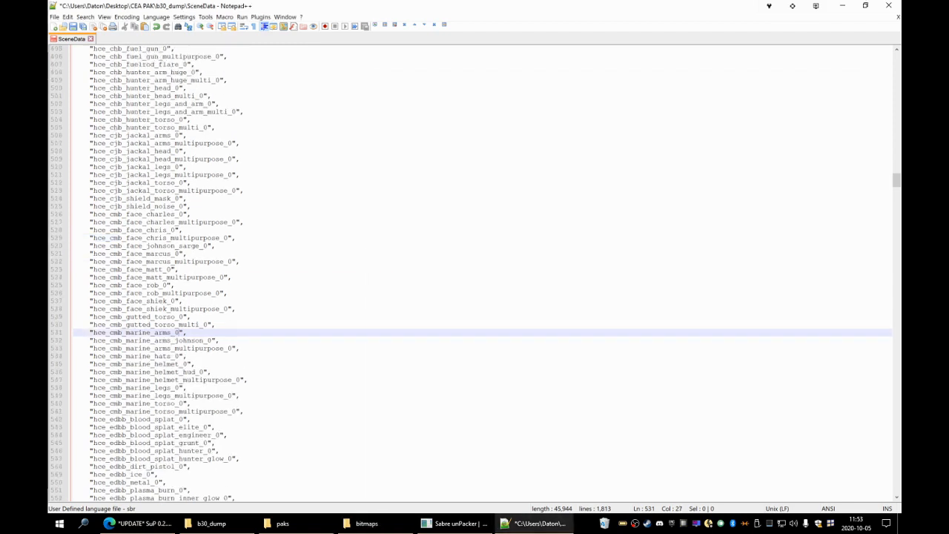
left_click_drag(110, 238, 122, 237)
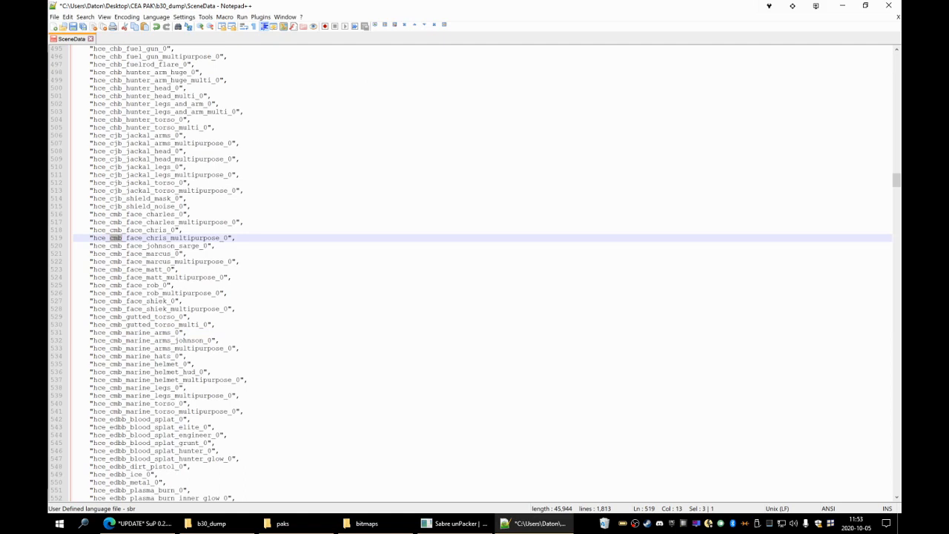
left_click_drag(109, 420, 126, 419)
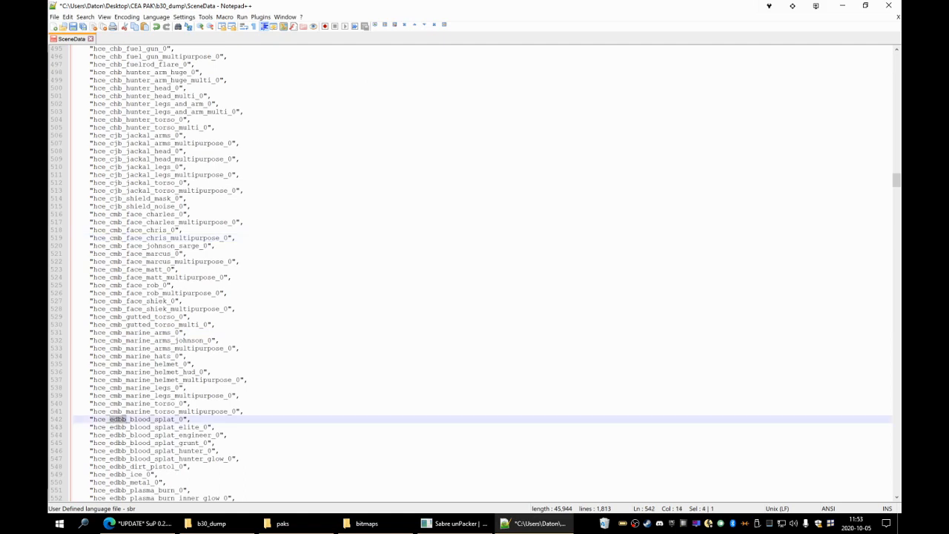
scroll(126, 420, "up", 3)
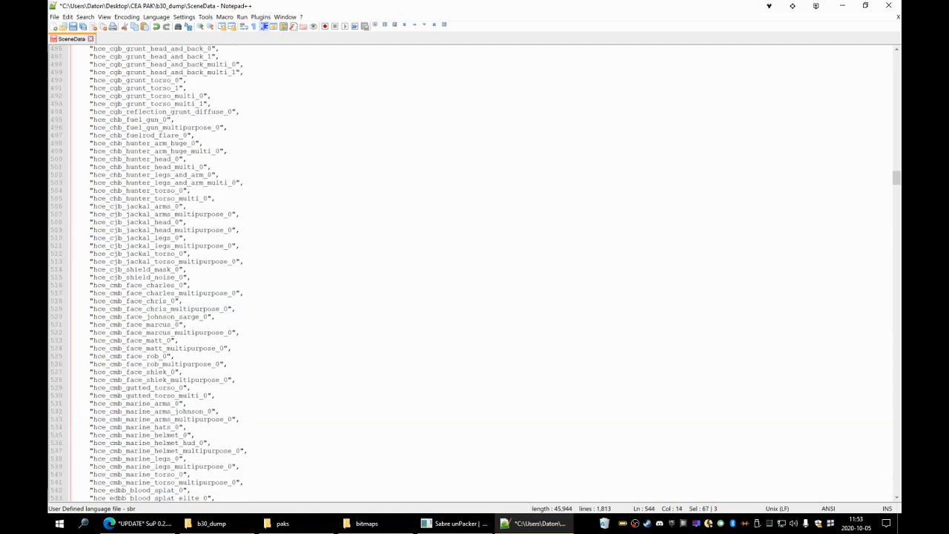
left_click(109, 364)
left_click(106, 420)
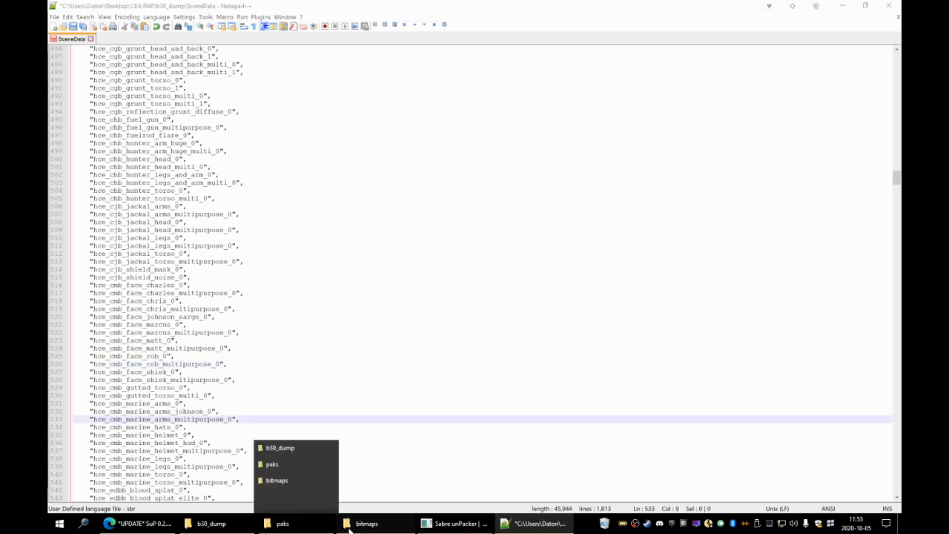
left_click(370, 524)
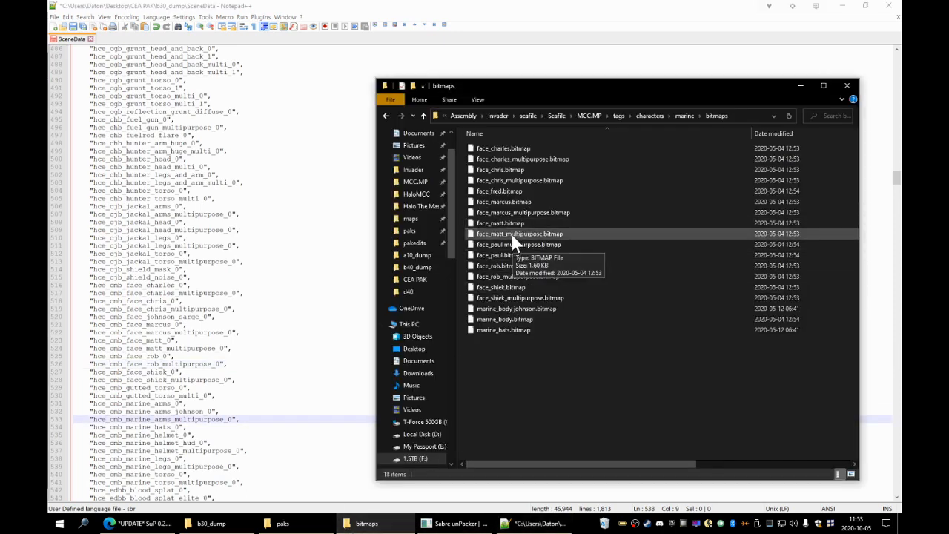
Highlight "hce_cmb_face_chris_multipurpose_0" in SceneData and bring back the marine bitmaps folder to compare the names.
scroll(222, 266, "down", 1)
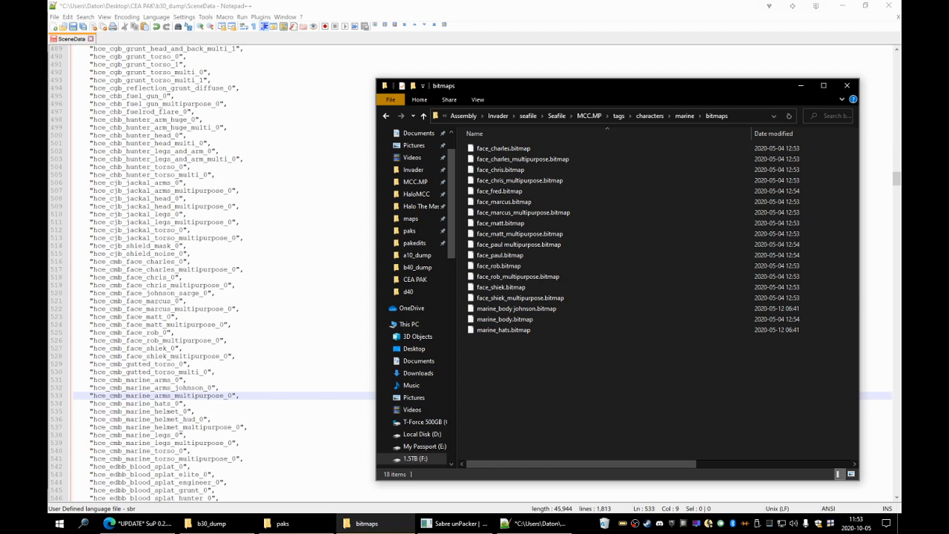
left_click_drag(95, 285, 232, 284)
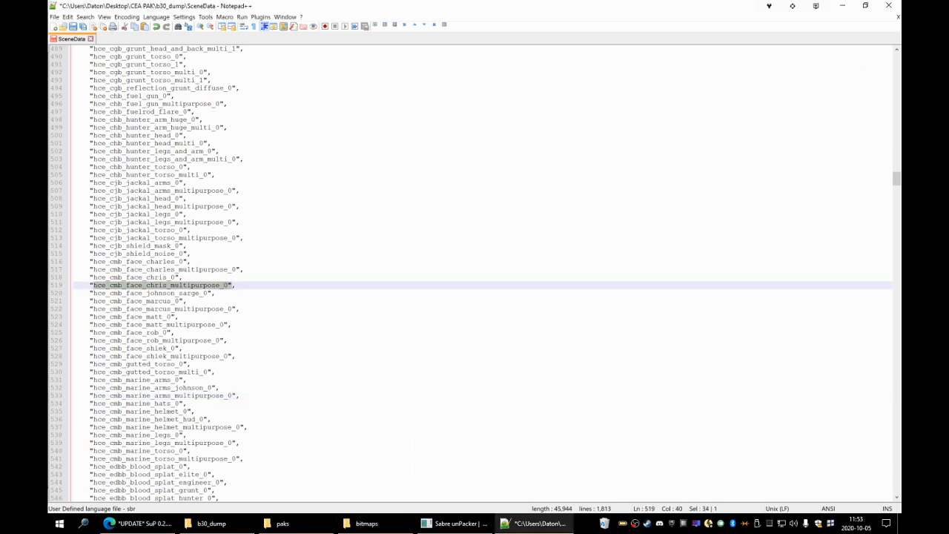
left_click(367, 523)
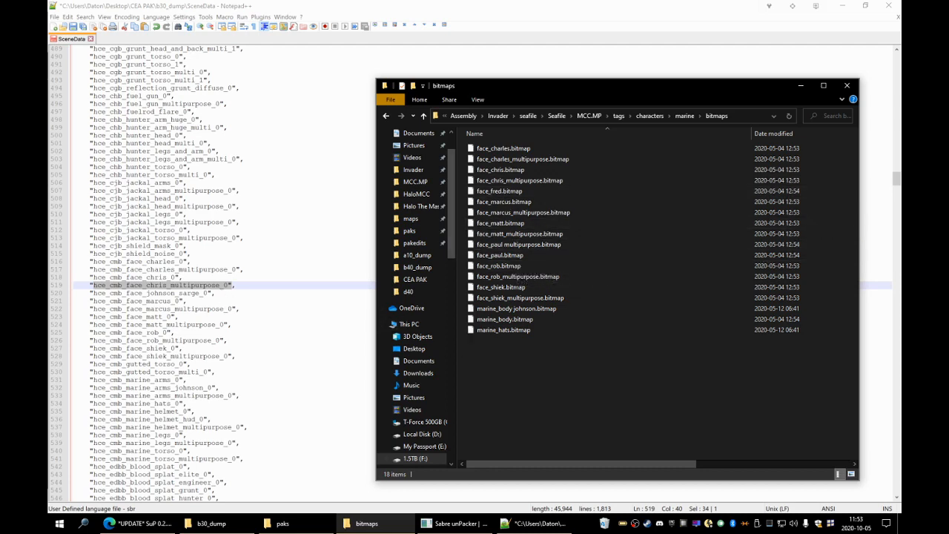
Look through the hce_ texture entries in the b30 SceneData, from the marine names to the effect groups and back to the list's start.
scroll(222, 297, "down", 5)
scroll(223, 271, "down", 14)
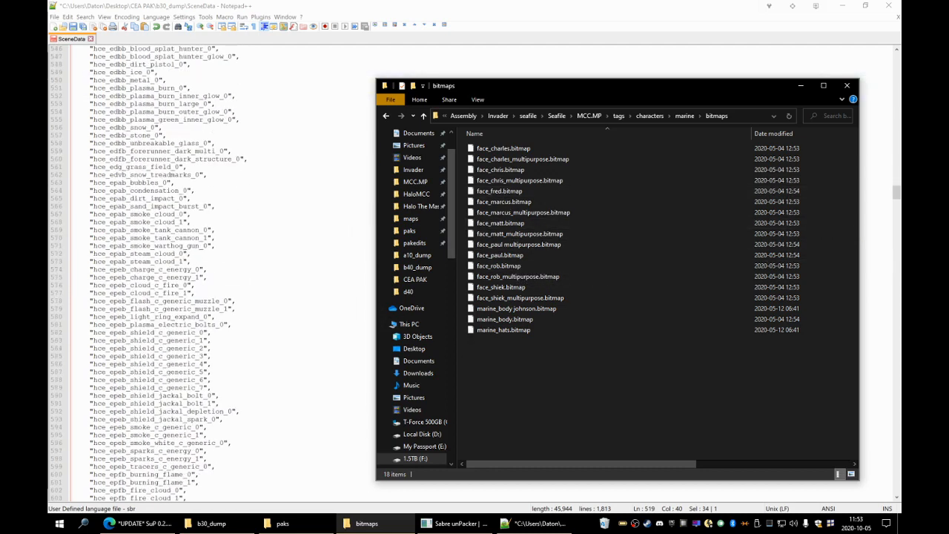
left_click(190, 293)
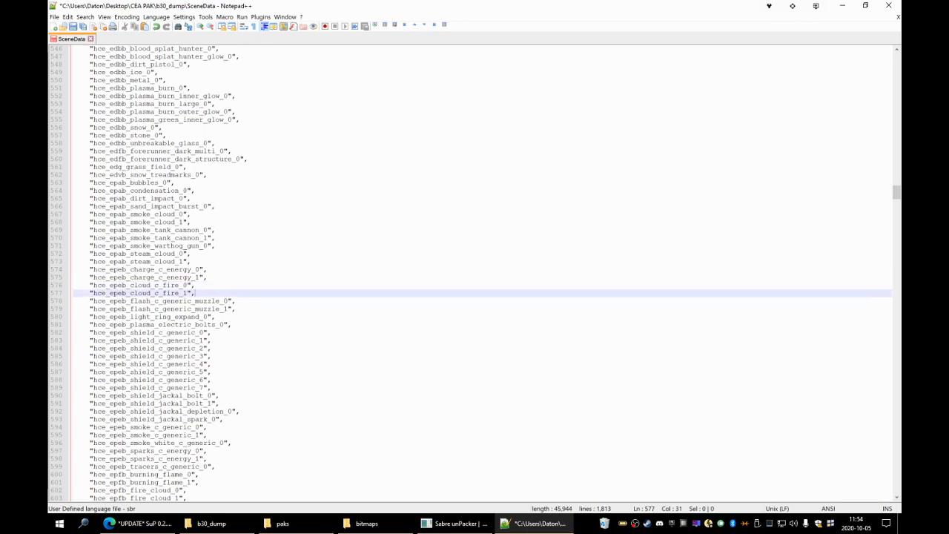
key("Up")
key("Down")
scroll(482, 271, "up", 20)
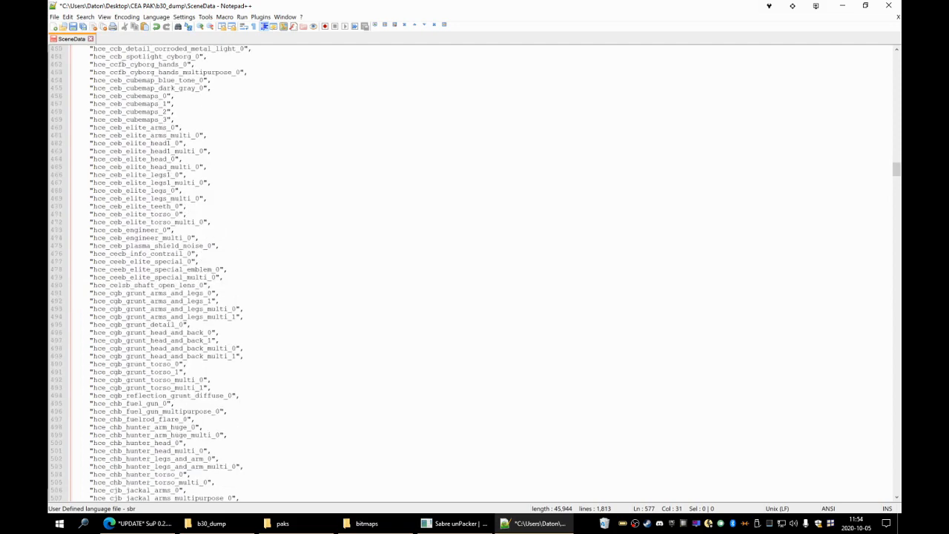
scroll(481, 270, "up", 10)
scroll(482, 271, "up", 9)
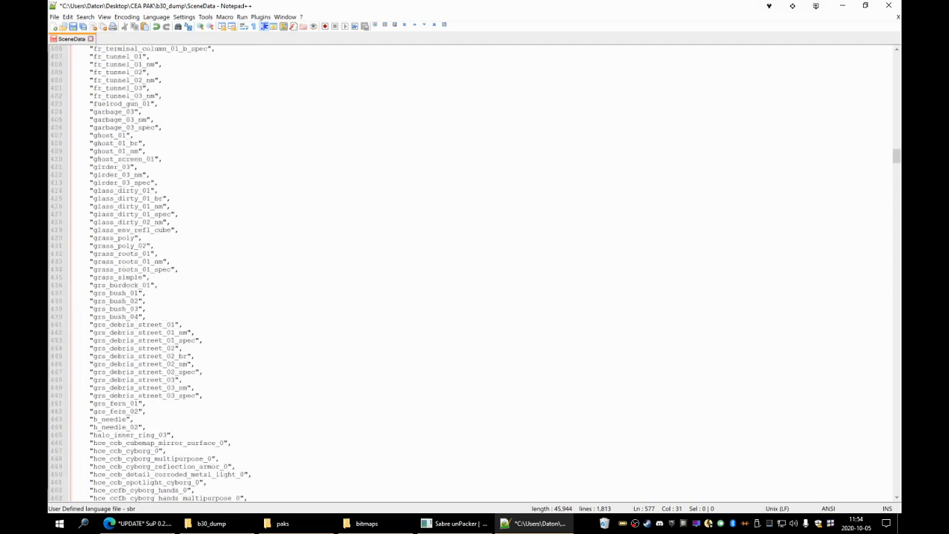
scroll(475, 271, "down", 20)
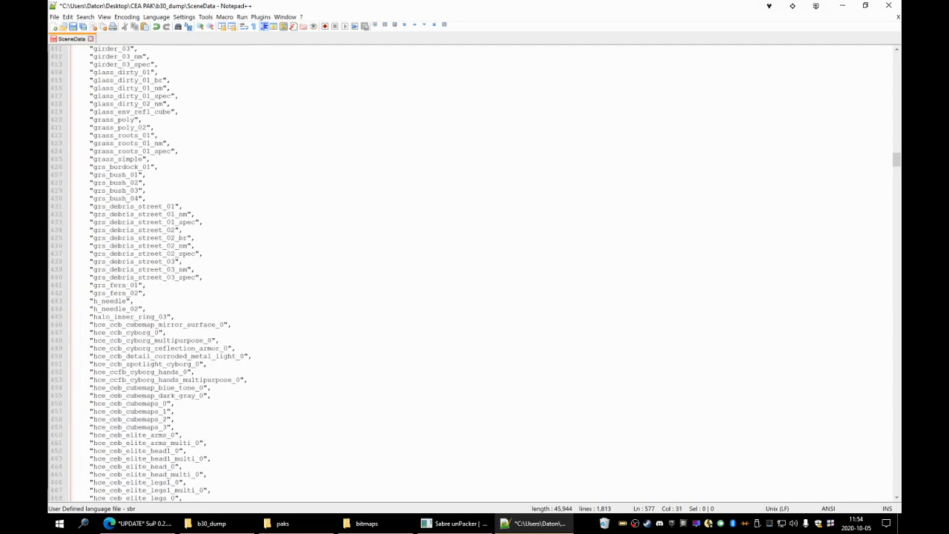
scroll(482, 271, "down", 20)
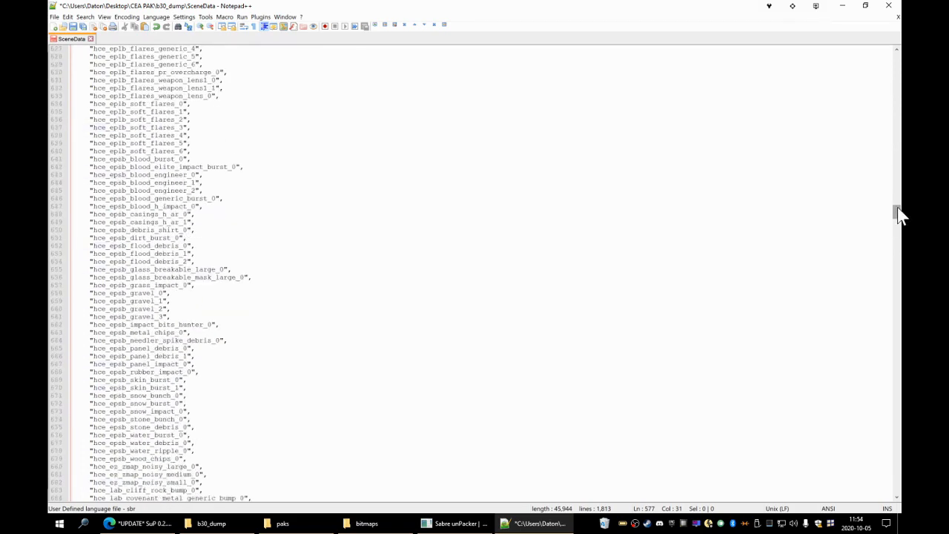
Insert a blank line after "wpn_shotgun_ammo_01_spec" at the end of the b30 SceneData's Textures list.
left_click_drag(896, 212, 868, 485)
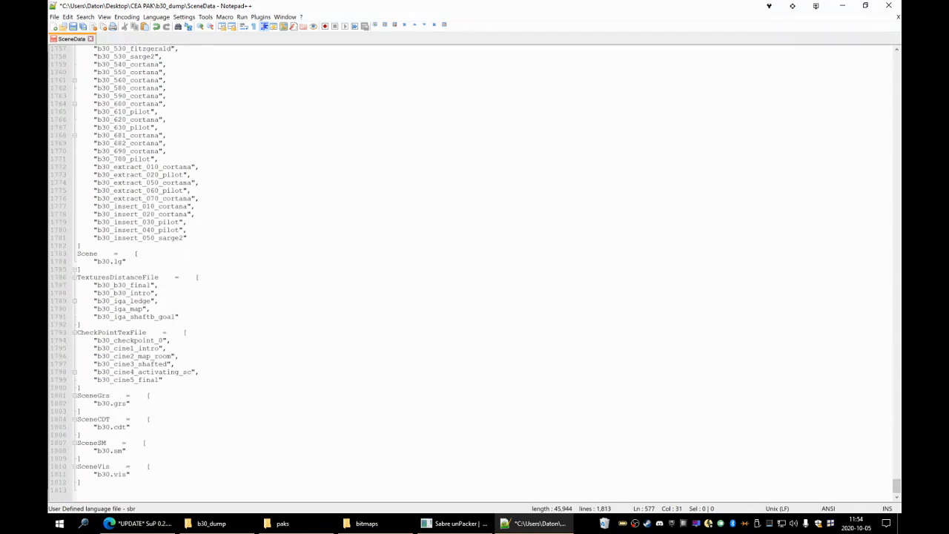
scroll(474, 266, "up", 20)
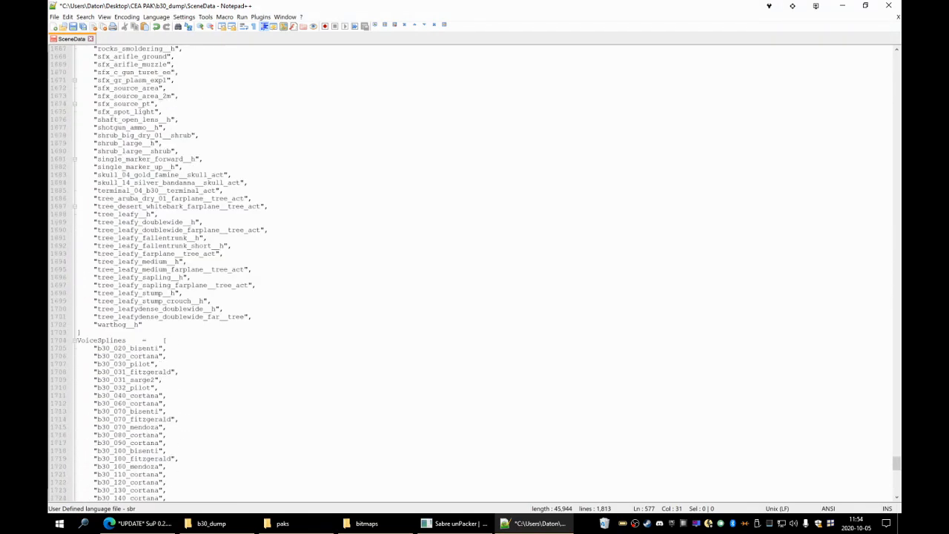
scroll(475, 267, "up", 20)
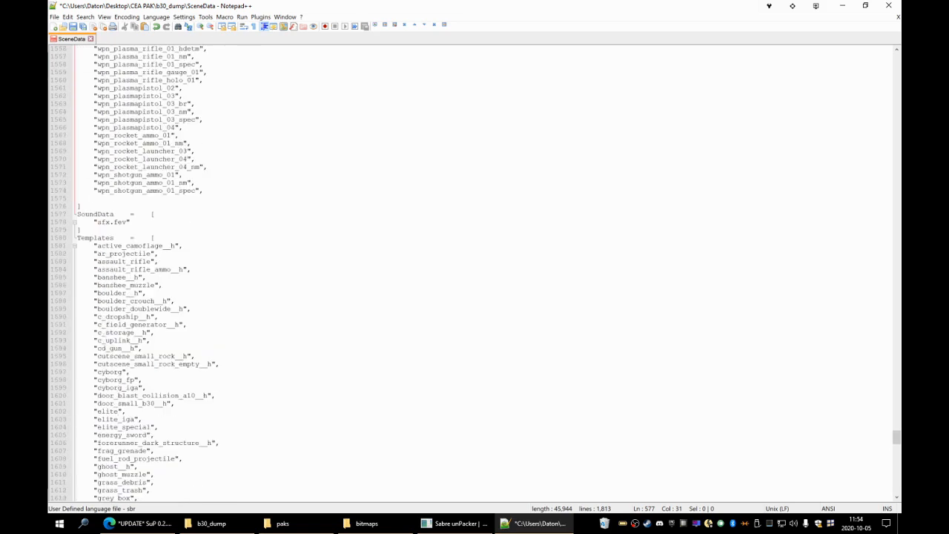
left_click(203, 285)
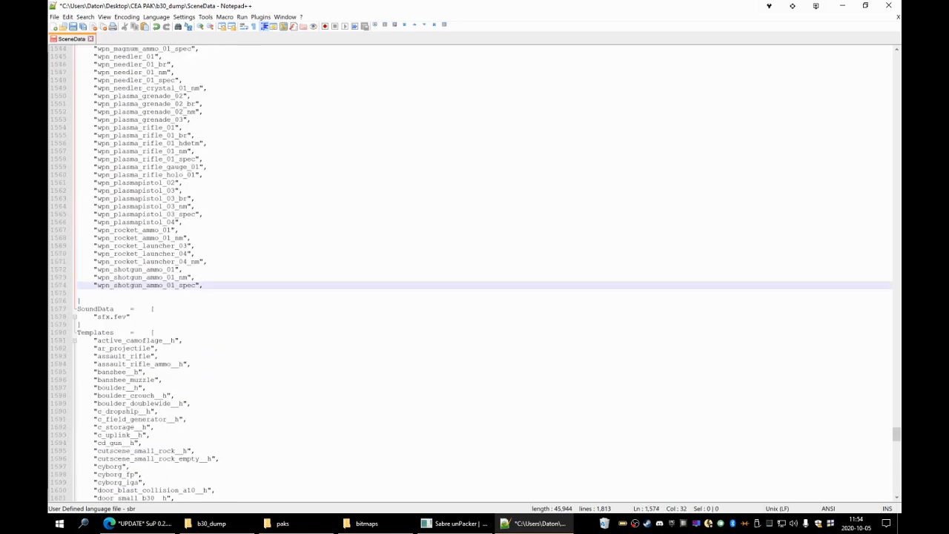
key("Return")
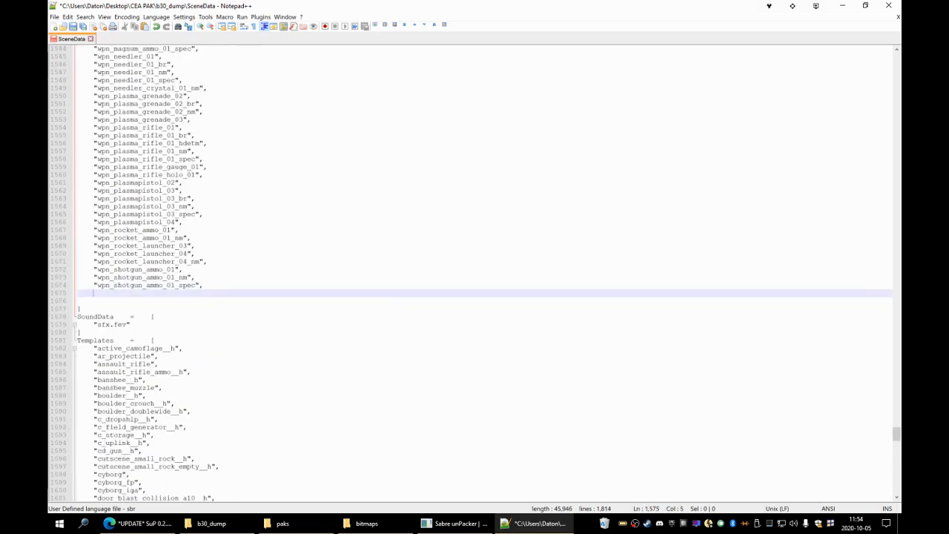
Open the SceneData file from the CEA PAK\b40_dump folder in Notepad++ alongside the b30 one.
left_click(200, 523)
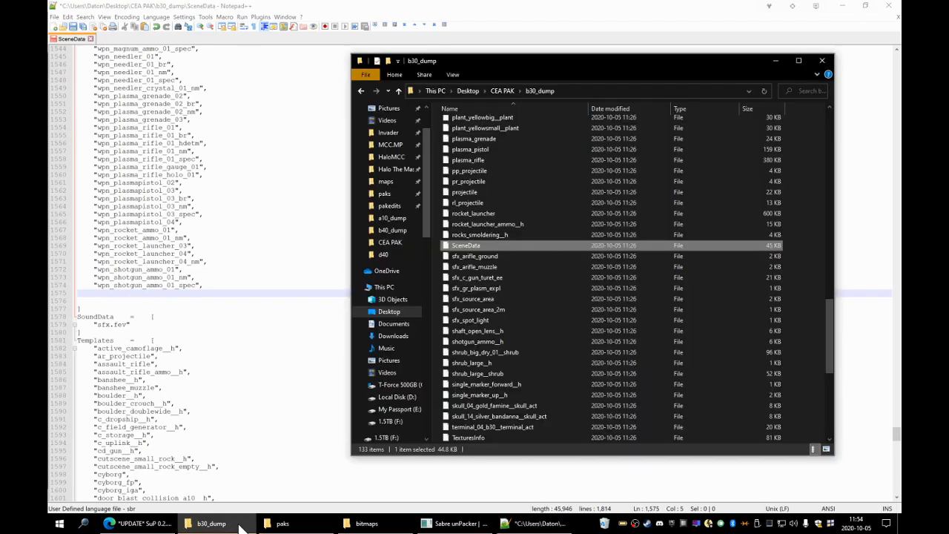
left_click(503, 90)
double_click(475, 156)
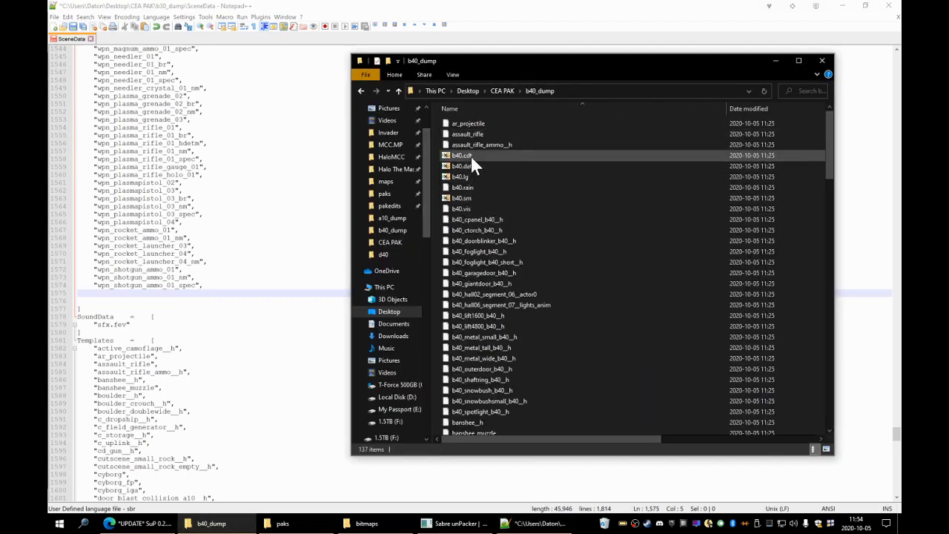
left_click(480, 254)
key("s")
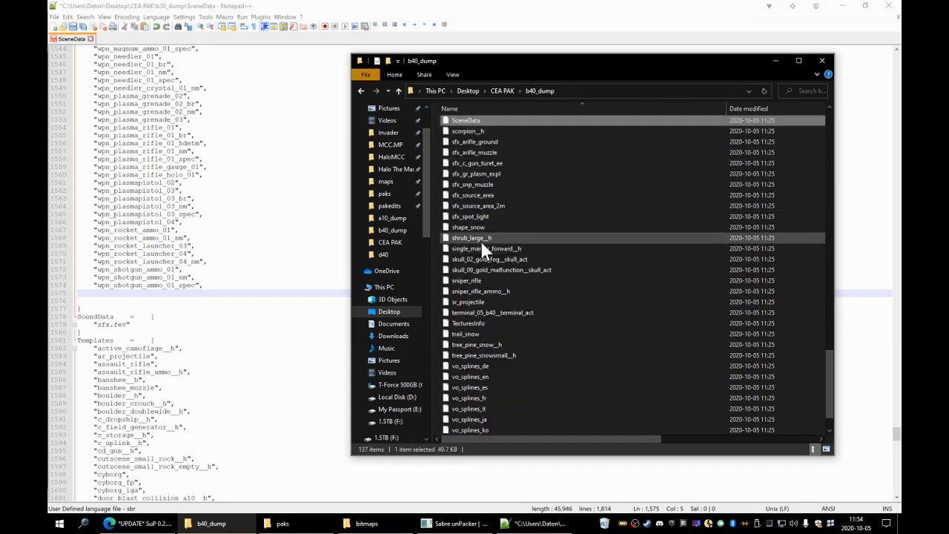
left_click_drag(478, 120, 229, 238)
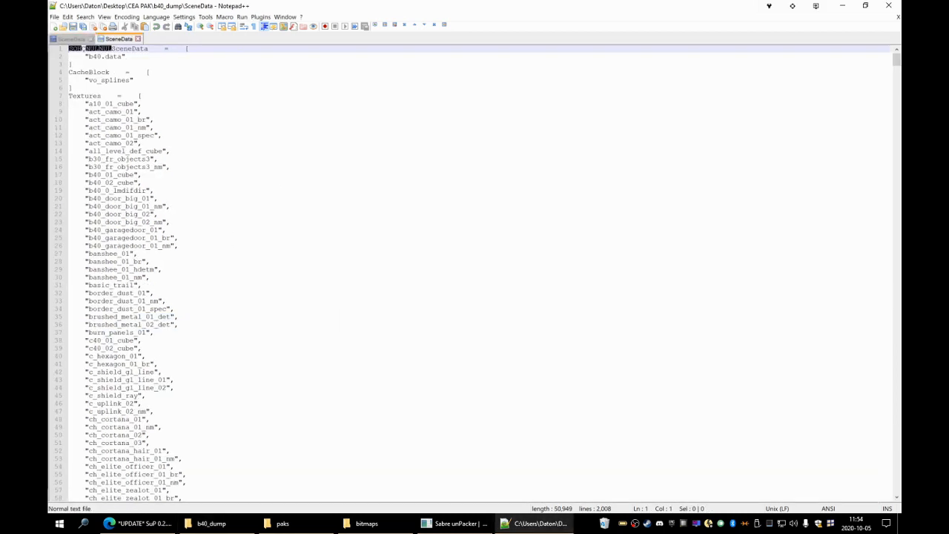
Search the b40 SceneData for "hce_" and close the search after reaching the hce_ texture group.
left_click(151, 159)
key("ctrl+f")
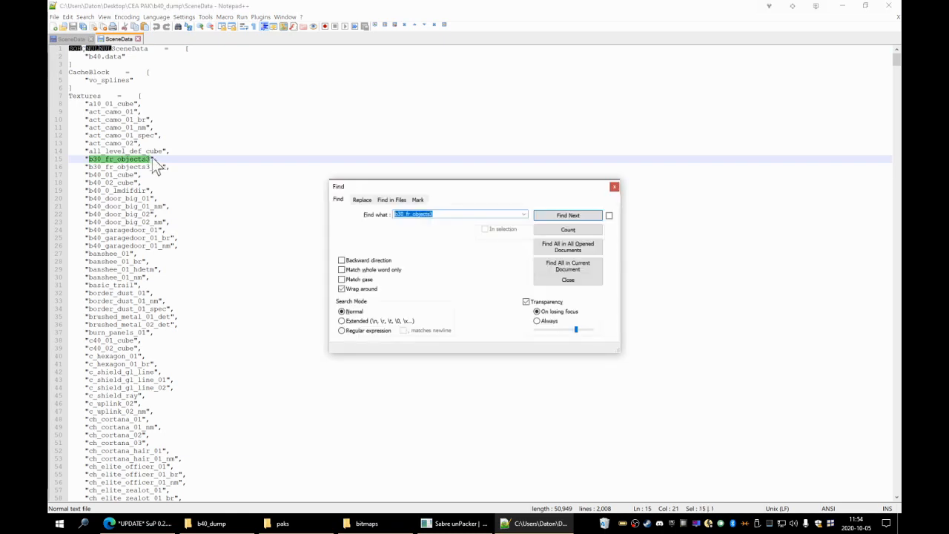
type("s")
key("BackSpace")
key("BackSpace")
key("BackSpace")
key("BackSpace")
key("BackSpace")
left_click(574, 215)
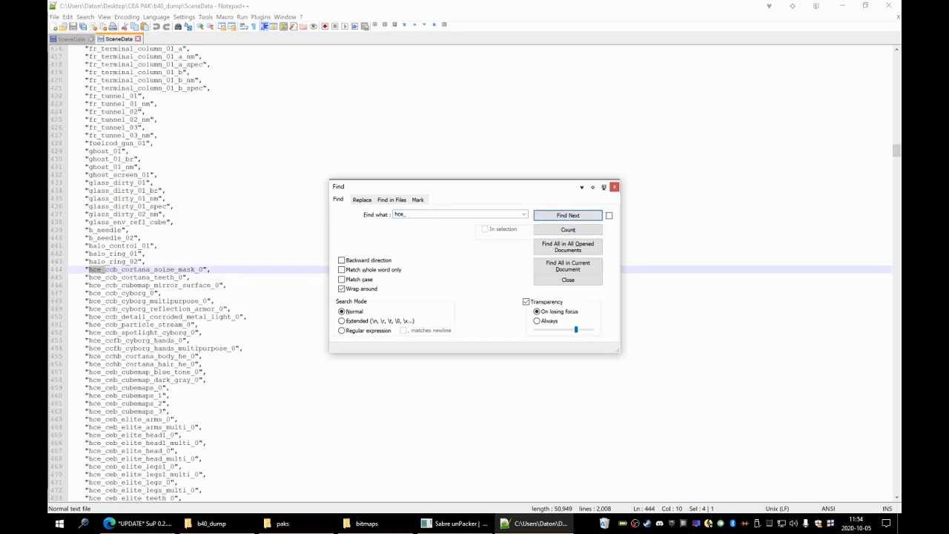
scroll(222, 271, "down", 20)
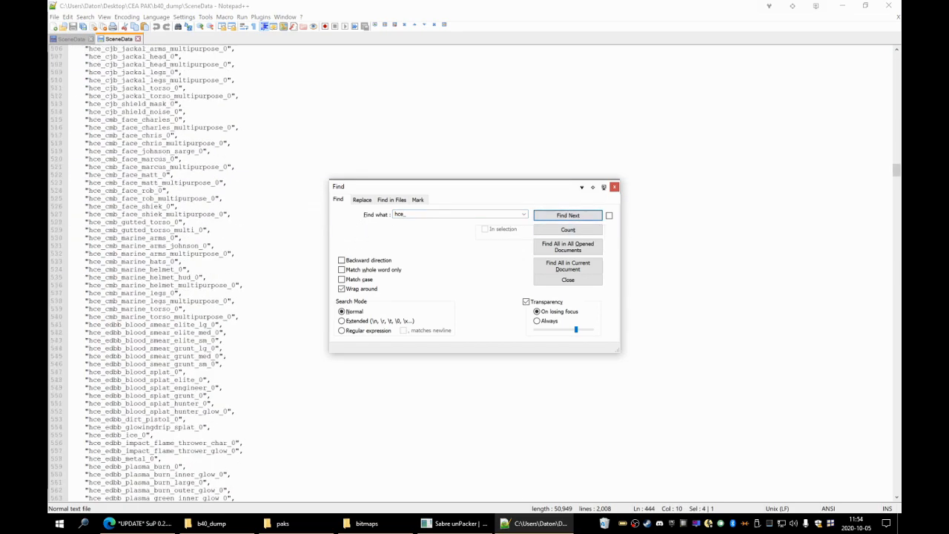
scroll(222, 270, "down", 1)
left_click(614, 187)
Examine the hce_ effect, hce_lb_b40 and hce_lbb texture entries in the b40 SceneData.
scroll(222, 270, "down", 14)
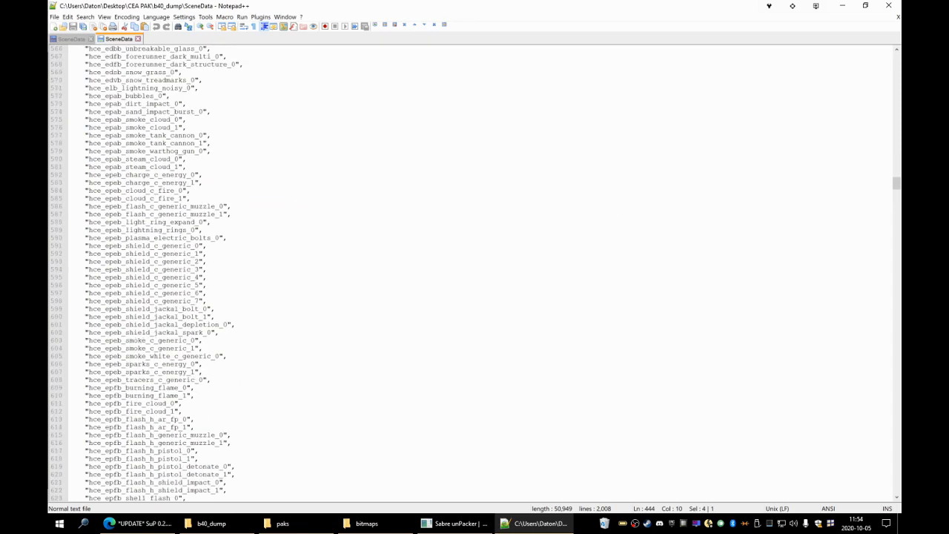
scroll(475, 271, "down", 20)
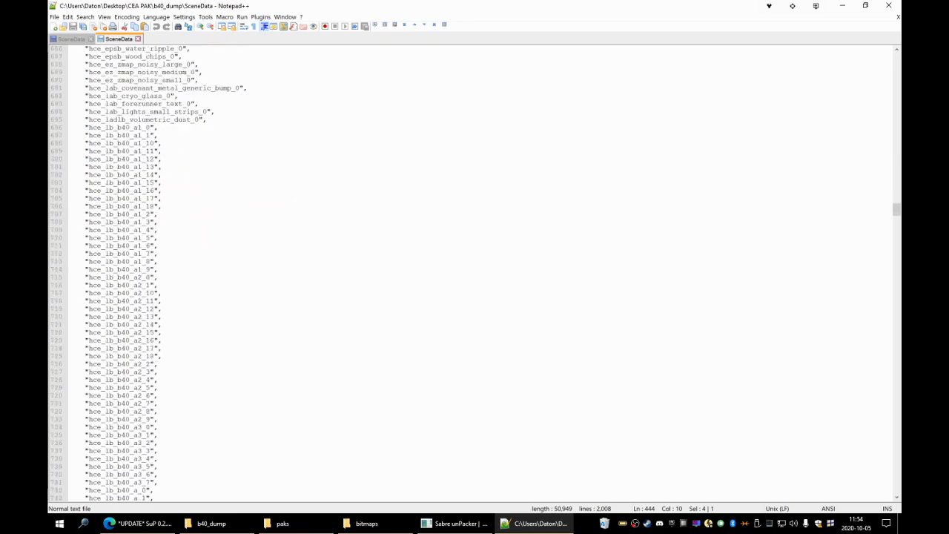
scroll(475, 270, "up", 12)
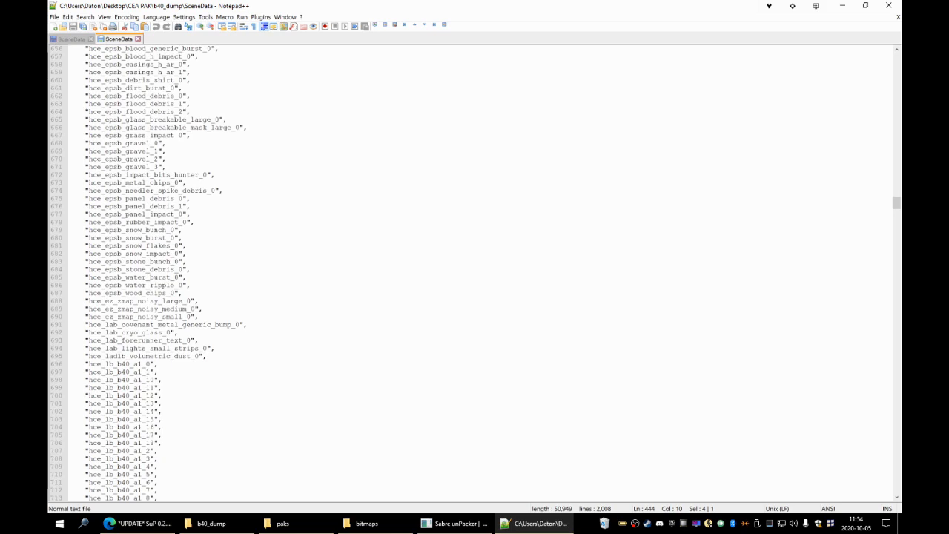
scroll(474, 270, "down", 2)
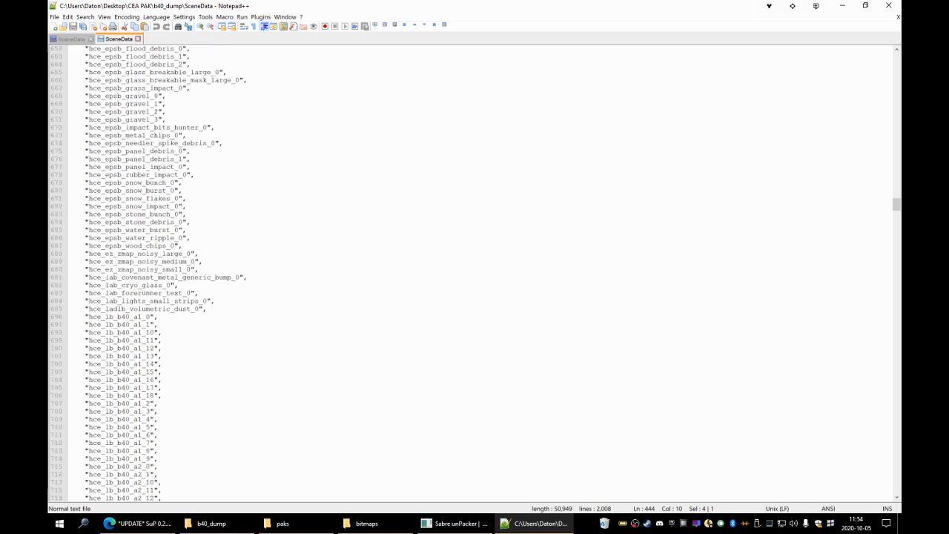
scroll(474, 270, "down", 20)
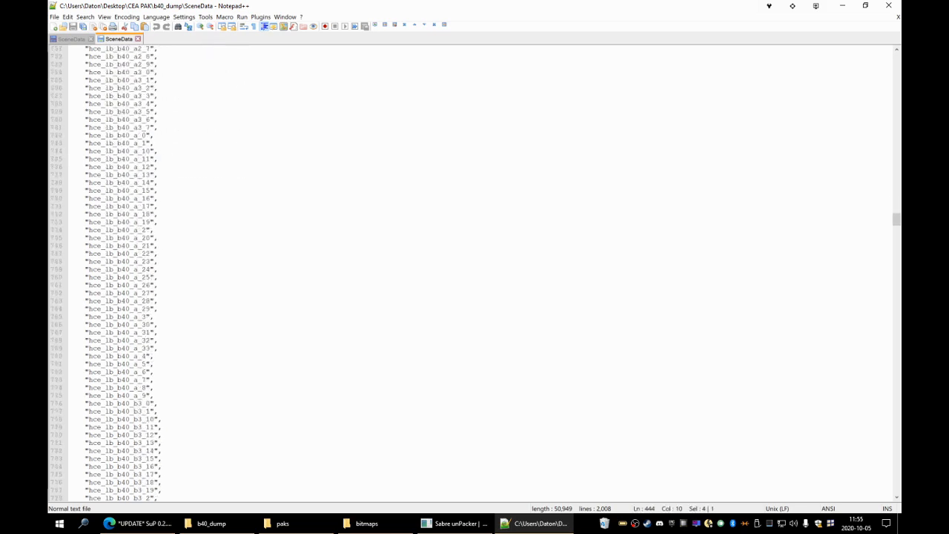
scroll(475, 271, "down", 20)
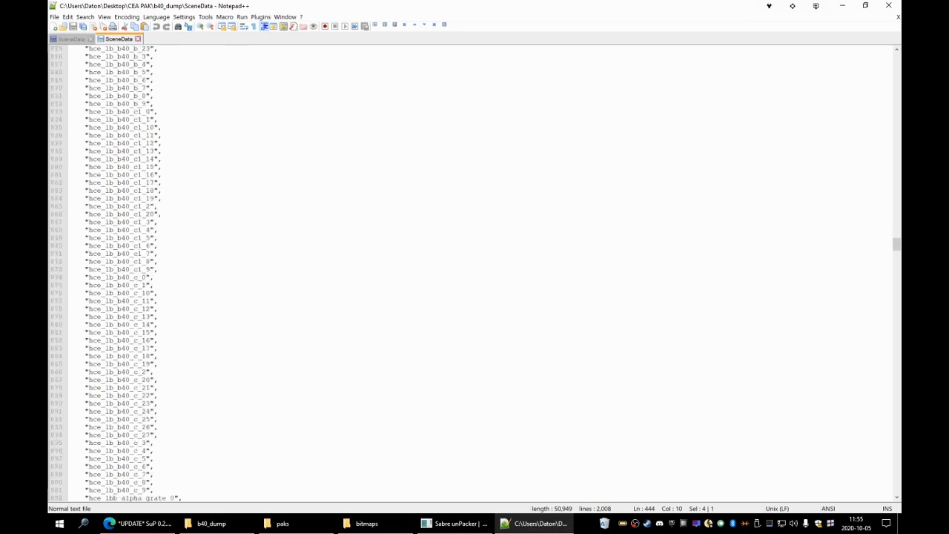
scroll(475, 270, "down", 20)
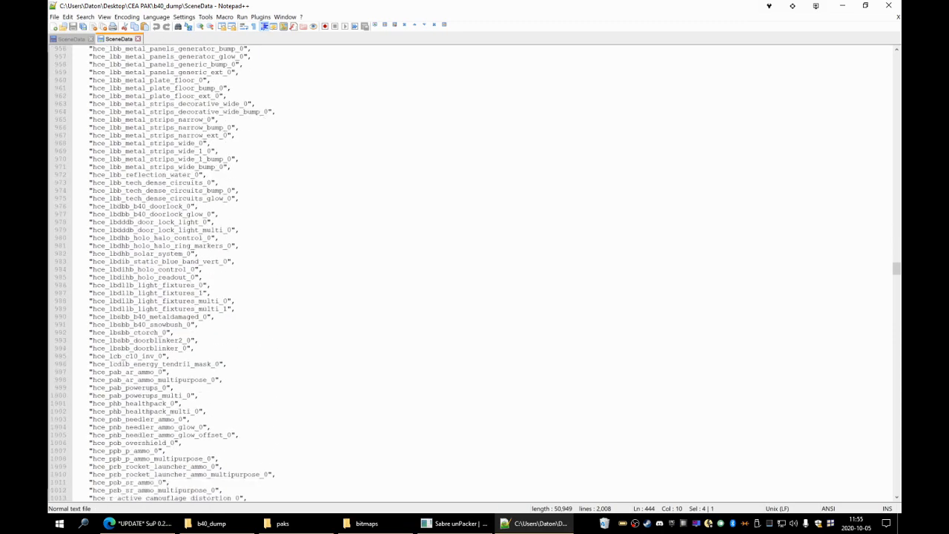
Look past the HUD and menu textures to the vehicle entries, placing the cursor on the "hce_vgb_ghost_0" line.
left_click(140, 418)
scroll(141, 419, "down", 20)
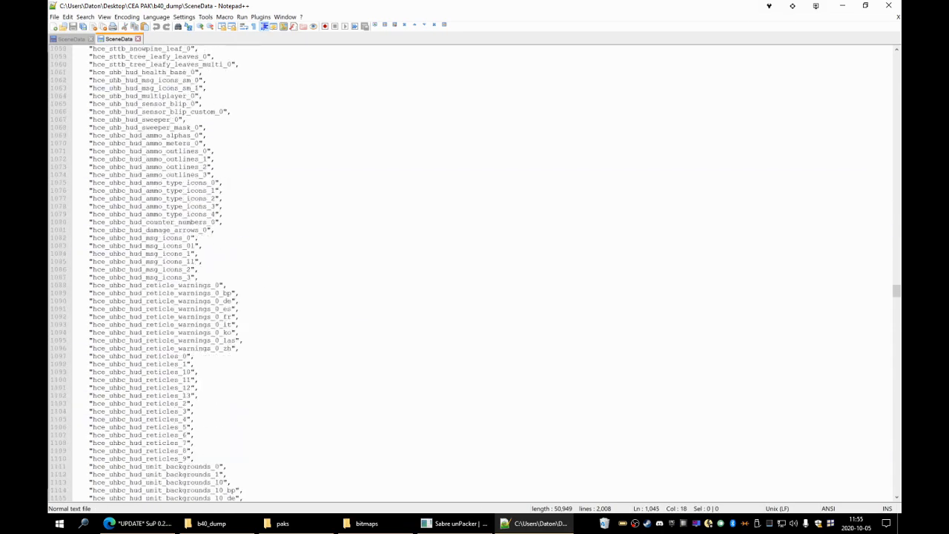
scroll(140, 159, "down", 20)
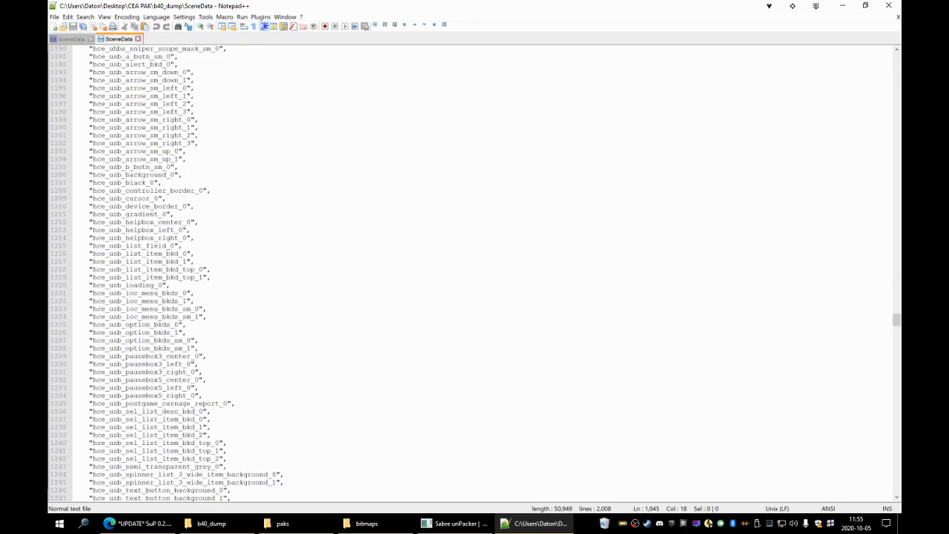
scroll(138, 159, "down", 8)
left_click(170, 418)
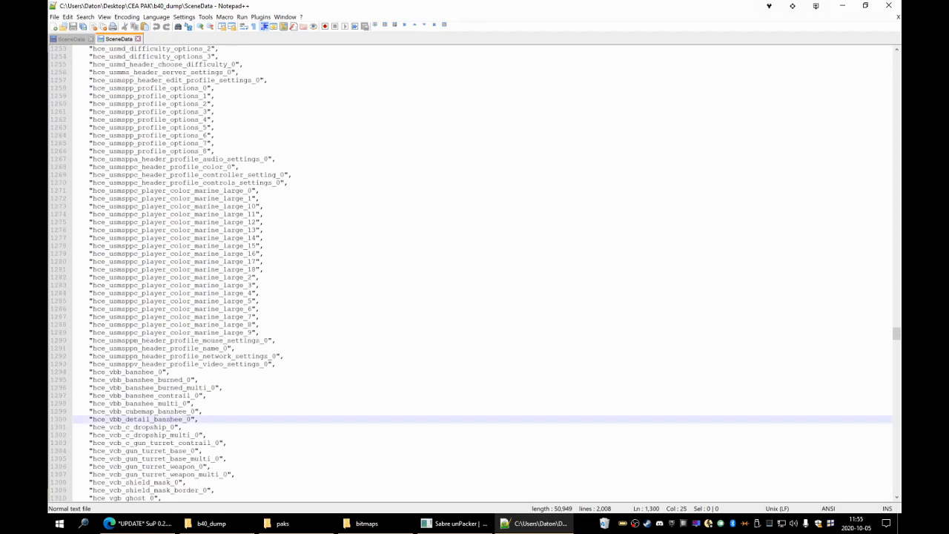
scroll(170, 419, "down", 5)
left_click(162, 379)
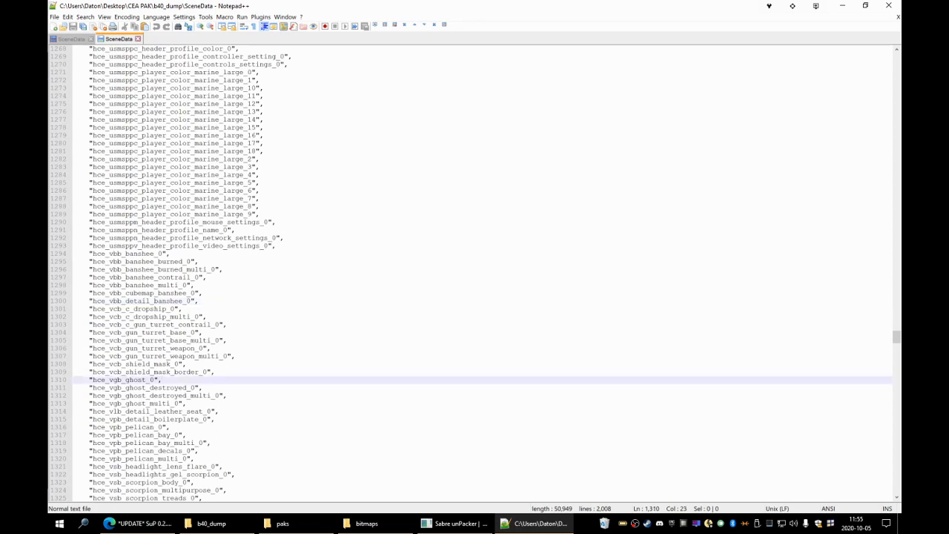
Copy the entries from "hce_vcb_gun_turret_base_0" through "hce_vcb_shield_mask_border_0" and switch to Sabre unPacker.
left_click_drag(89, 332, 215, 111)
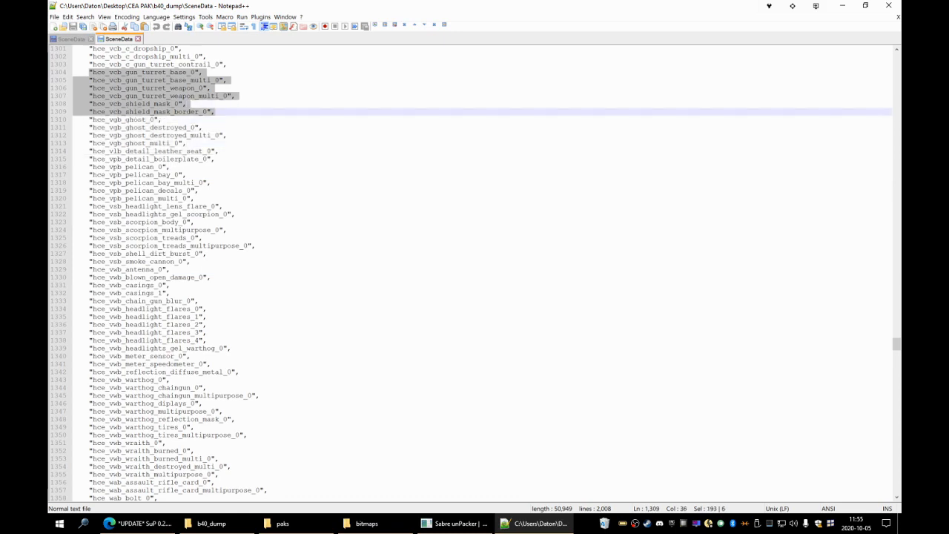
right_click(133, 102)
left_click(160, 118)
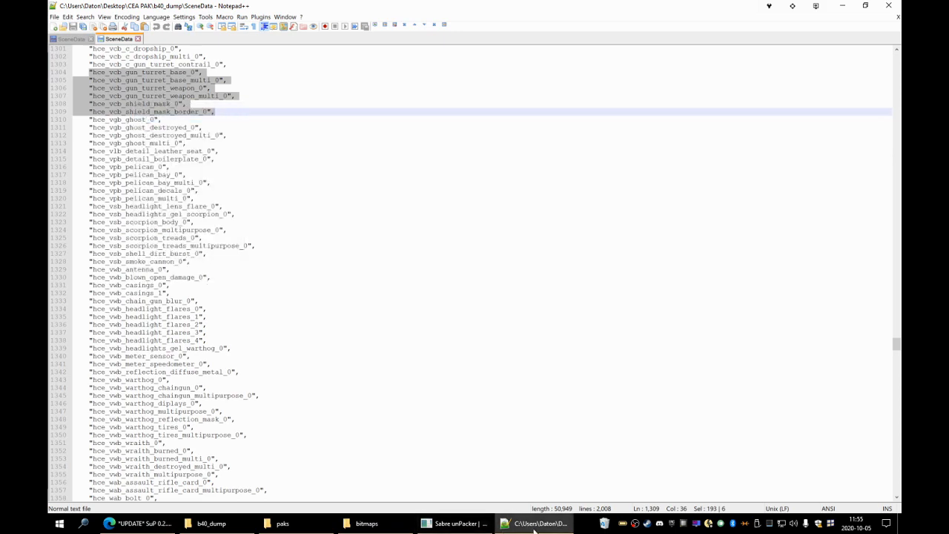
left_click(460, 524)
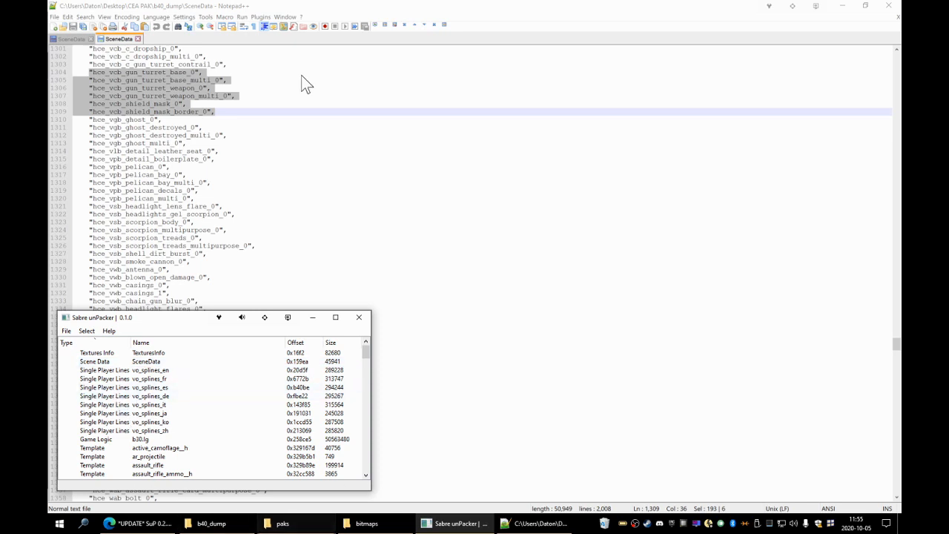
Paste the copied entries after "wpn_shotgun_ammo_01_spec" in the b30 SceneData, separate them with a blank line, and add a new line below.
left_click(69, 39)
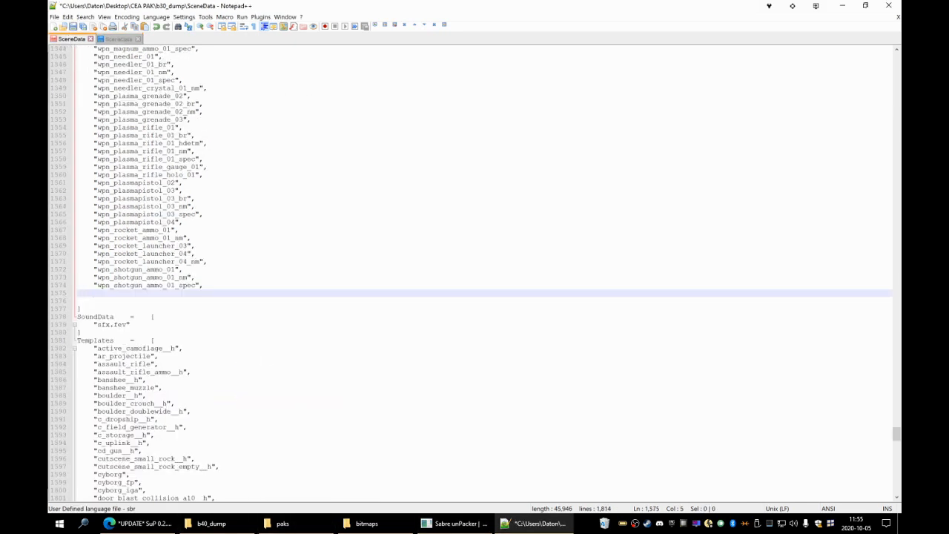
key("ctrl+v")
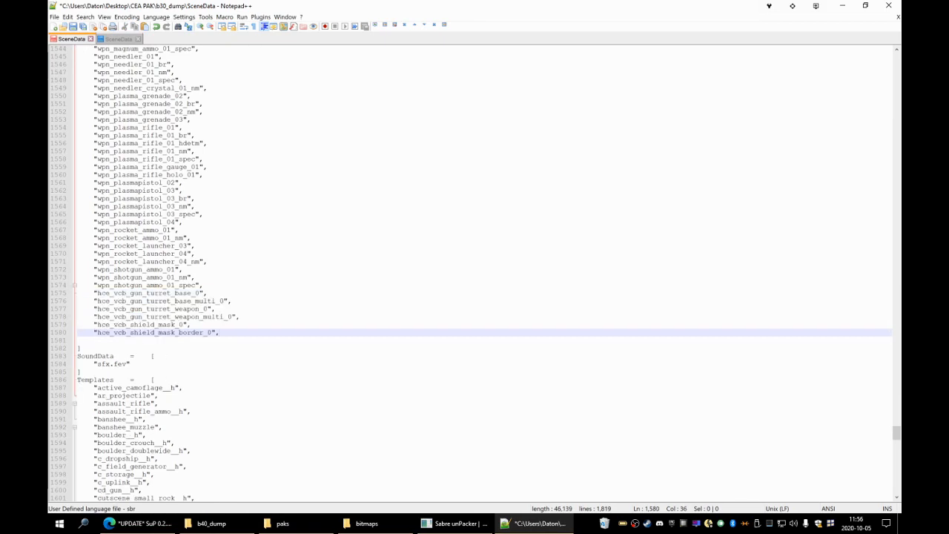
key("Return")
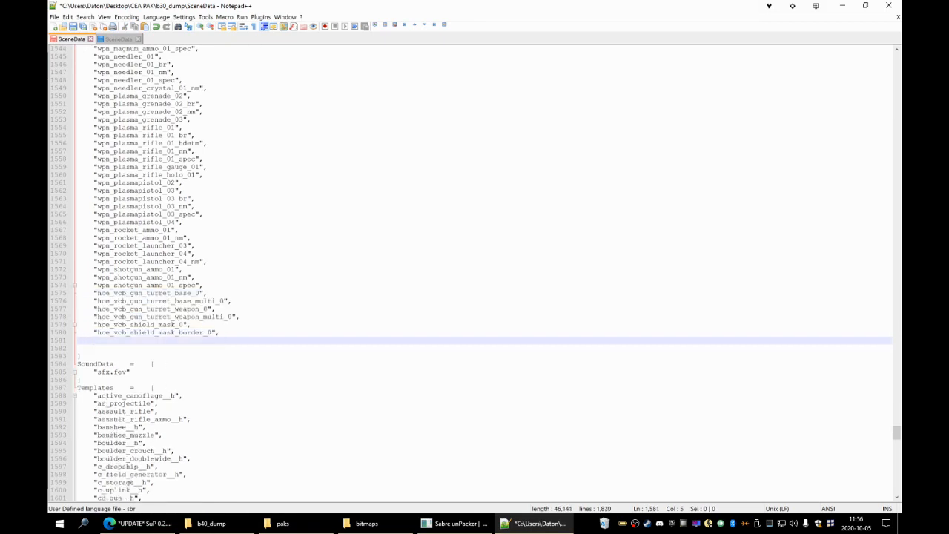
left_click(203, 285)
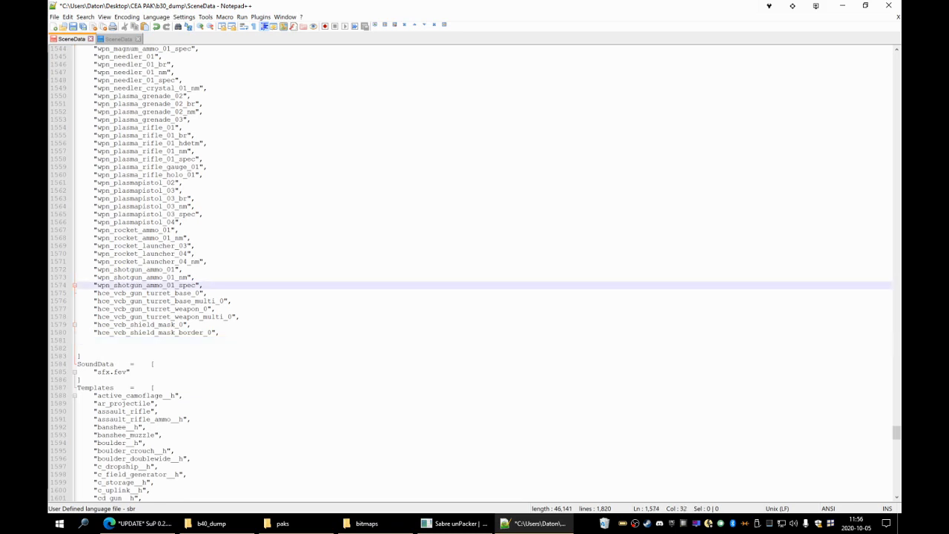
key("Return")
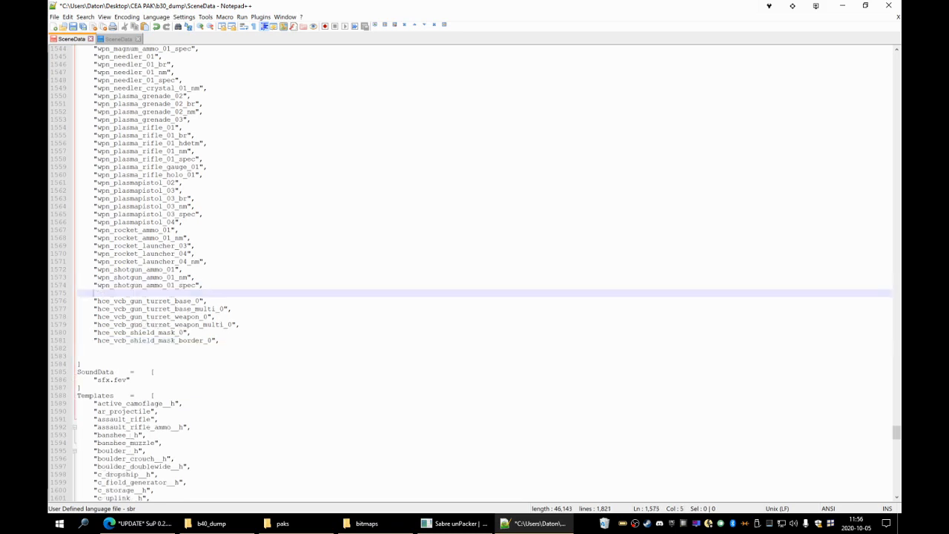
left_click(132, 348)
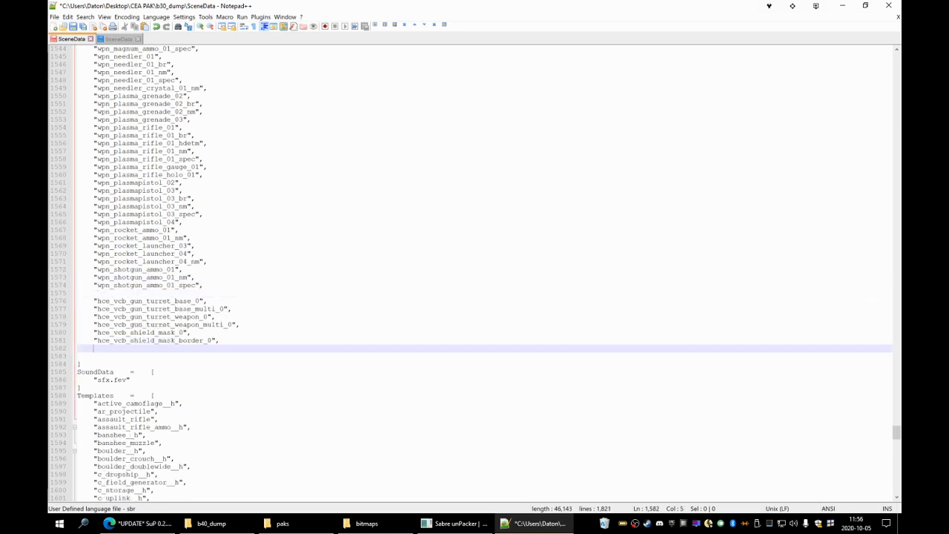
Copy "hce_wsb_angle_ticks2_0" through "hce_wsb_sr_subscreen_ghost_0" from the b40 SceneData and paste them below "hce_vcb_shield_mask_border_0" in the b30 SceneData.
left_click(112, 37)
scroll(131, 82, "down", 12)
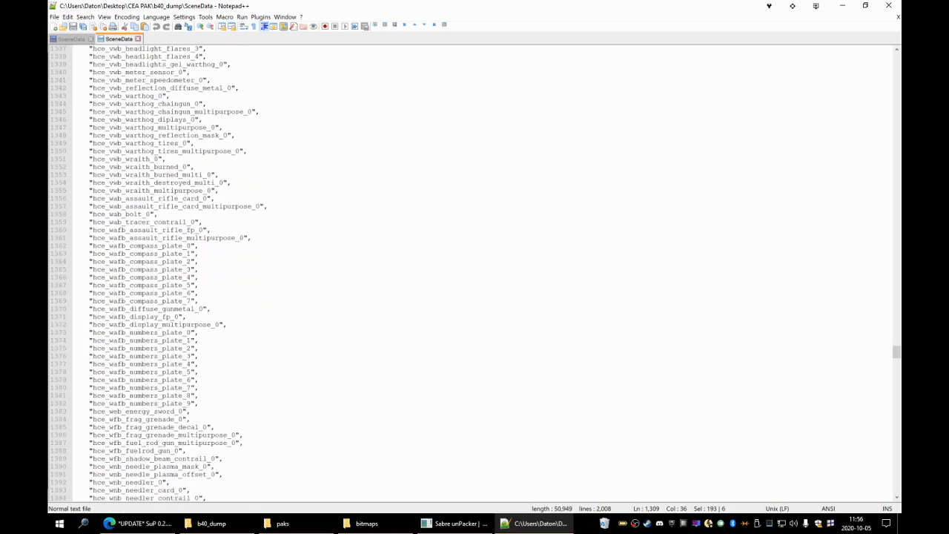
scroll(131, 82, "down", 15)
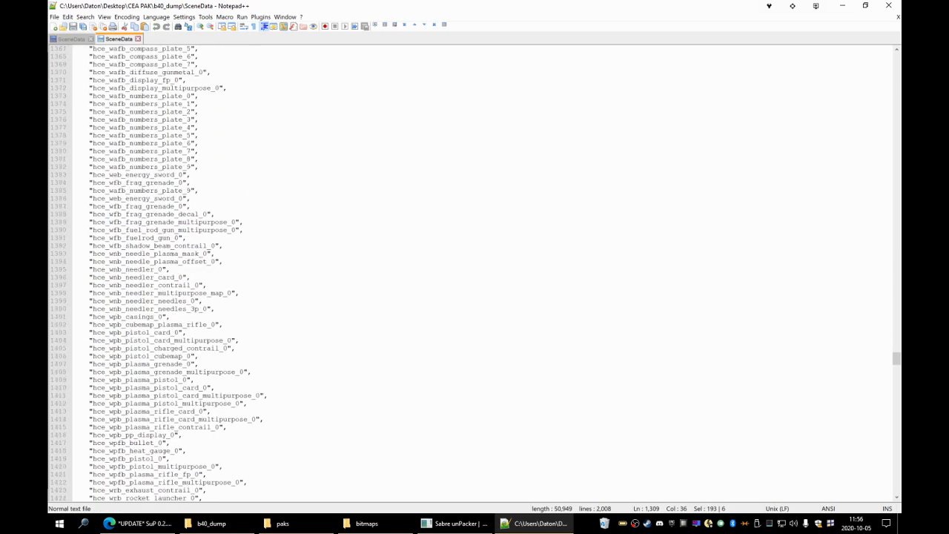
scroll(130, 82, "down", 10)
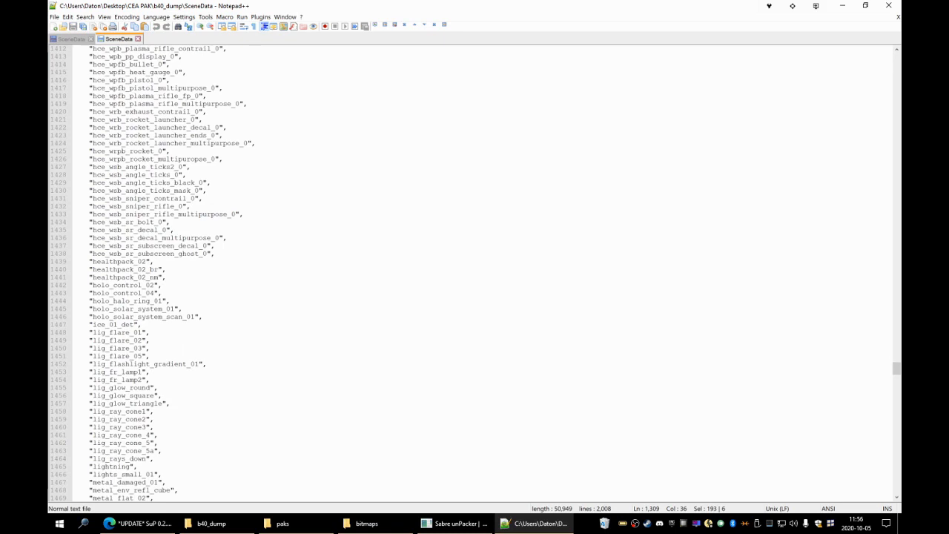
left_click_drag(89, 166, 215, 254)
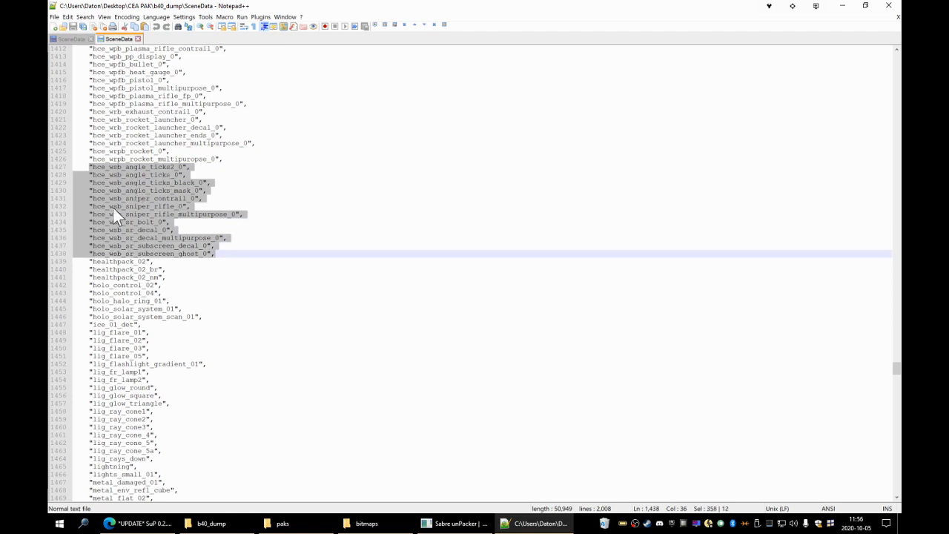
right_click(132, 217)
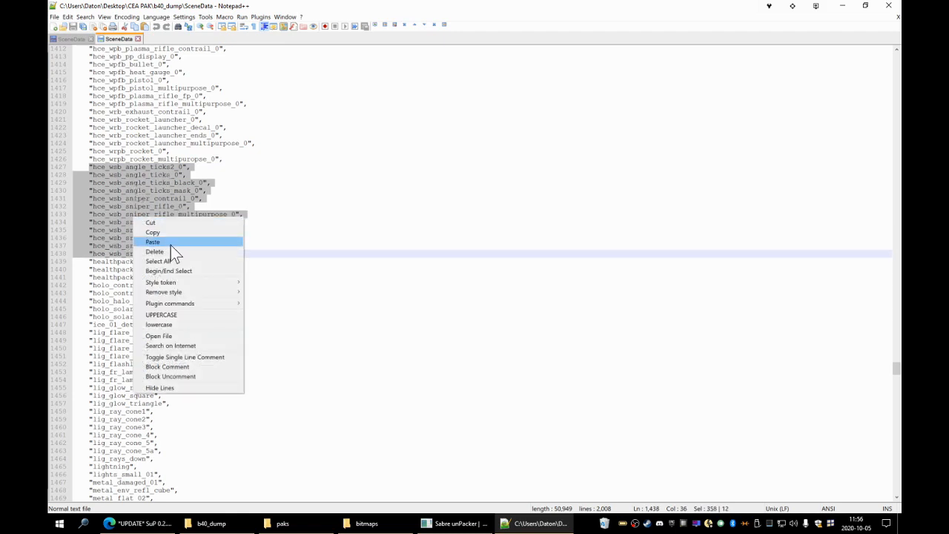
left_click(172, 231)
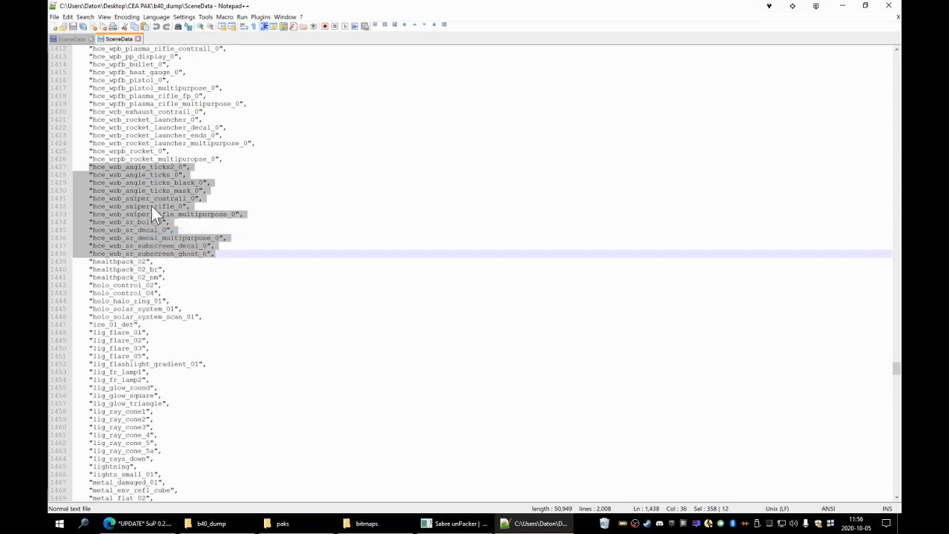
left_click(70, 40)
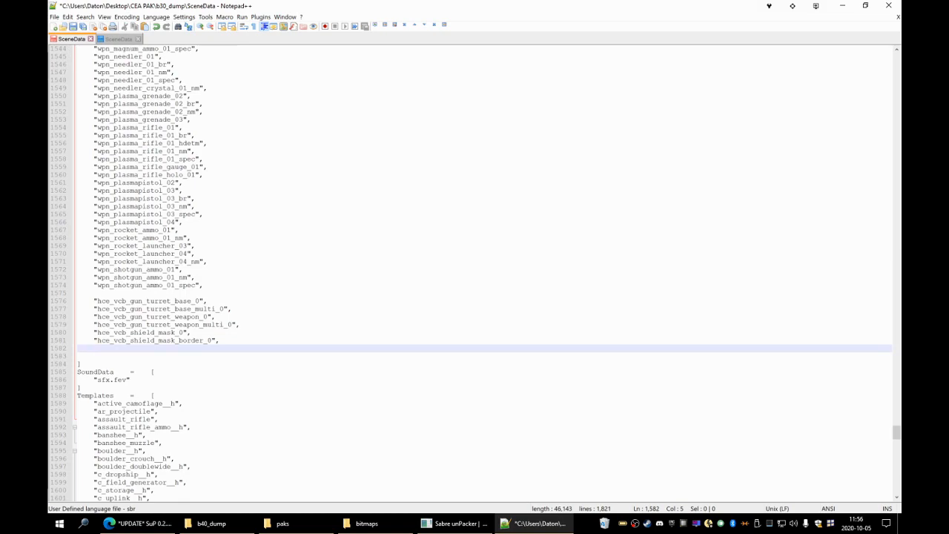
key("ctrl+v")
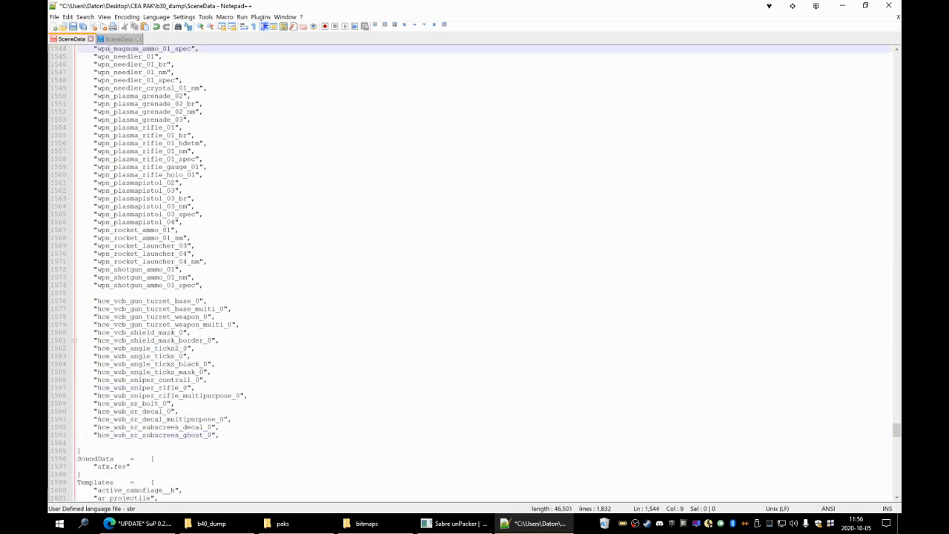
Look back through the hce_ weapon and vehicle texture entries in the b40 SceneData for further needed names.
left_click(110, 42)
scroll(172, 255, "up", 2)
scroll(172, 255, "up", 20)
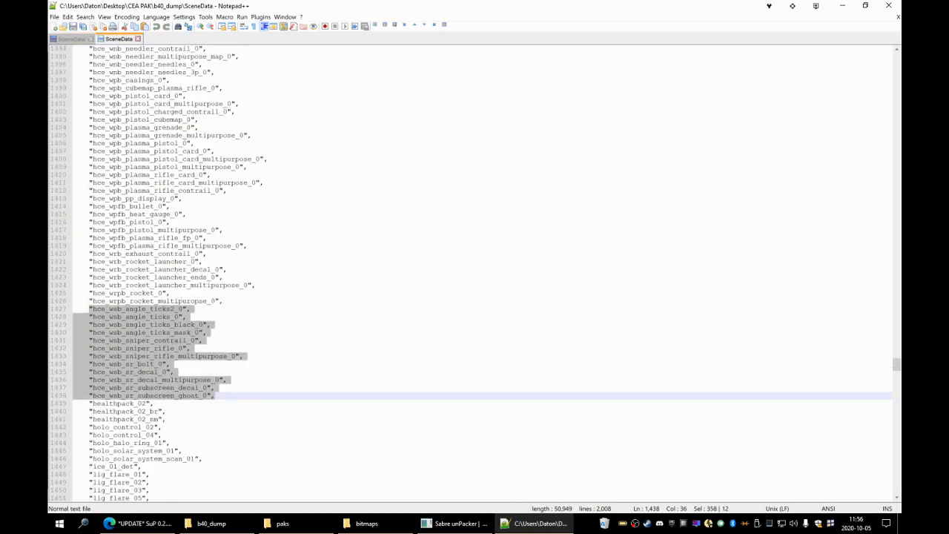
scroll(172, 255, "up", 6)
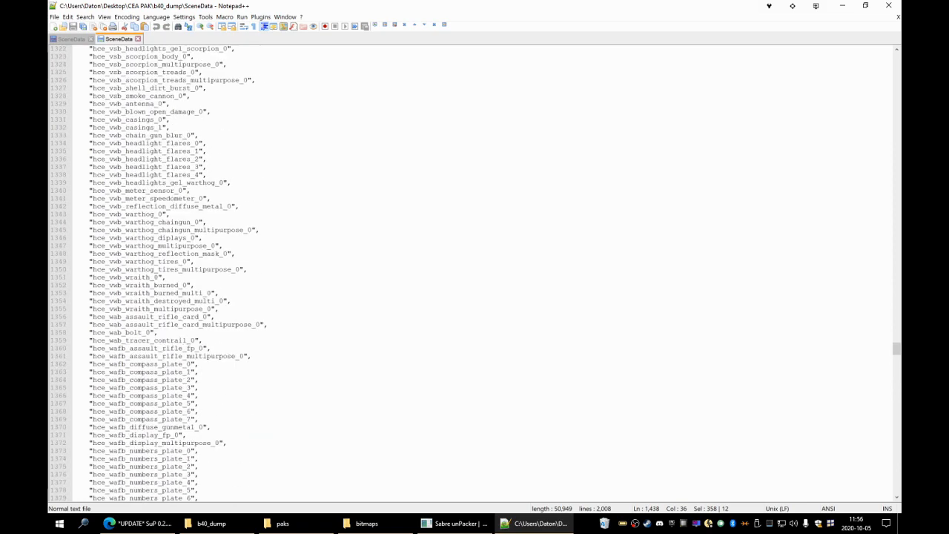
scroll(172, 255, "down", 20)
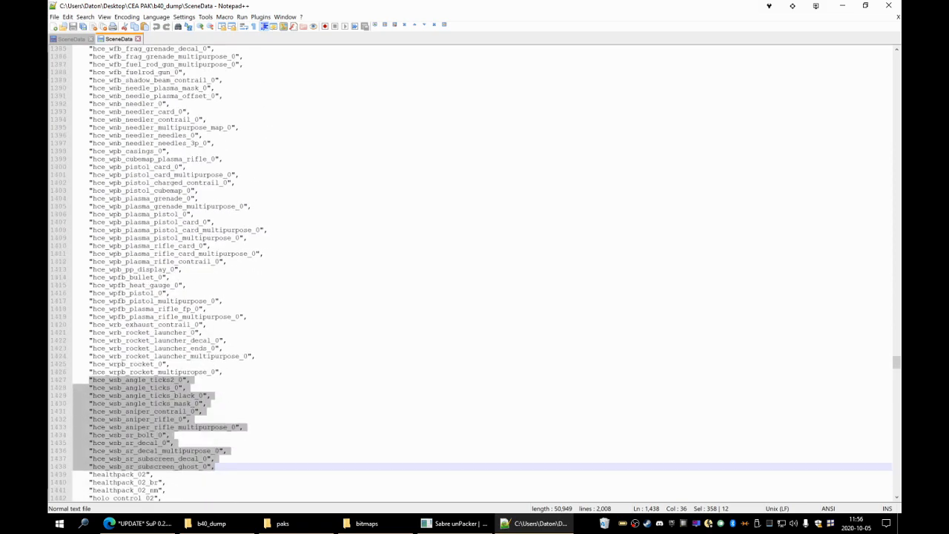
left_click(172, 277)
scroll(172, 277, "up", 13)
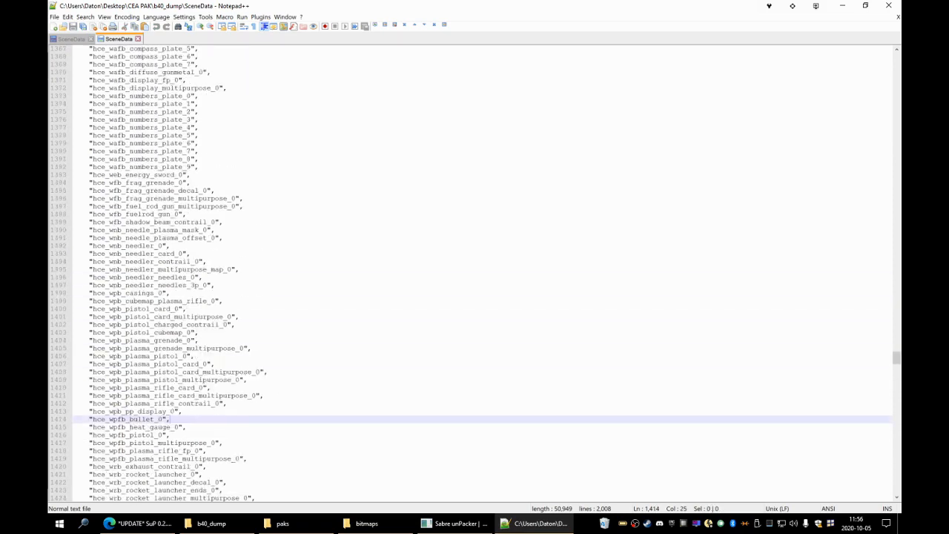
scroll(172, 277, "down", 8)
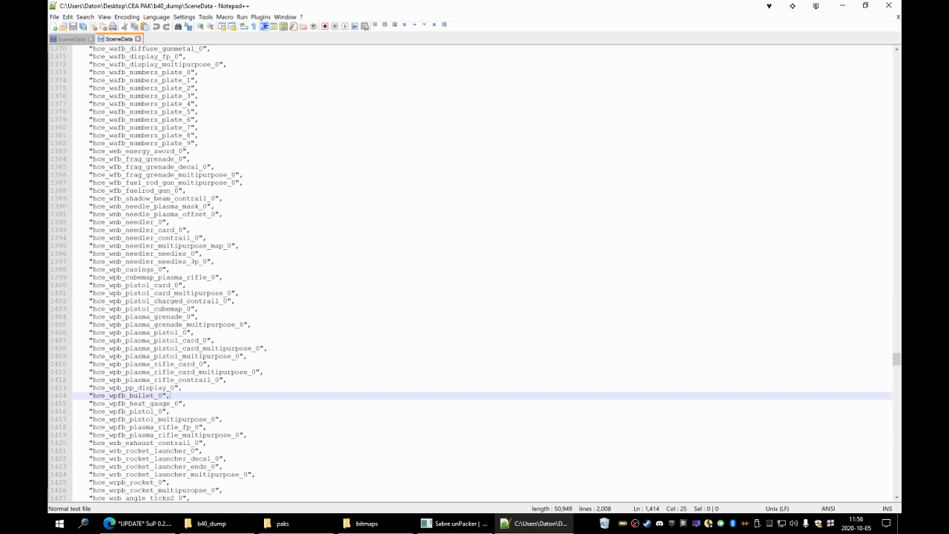
scroll(171, 278, "down", 8)
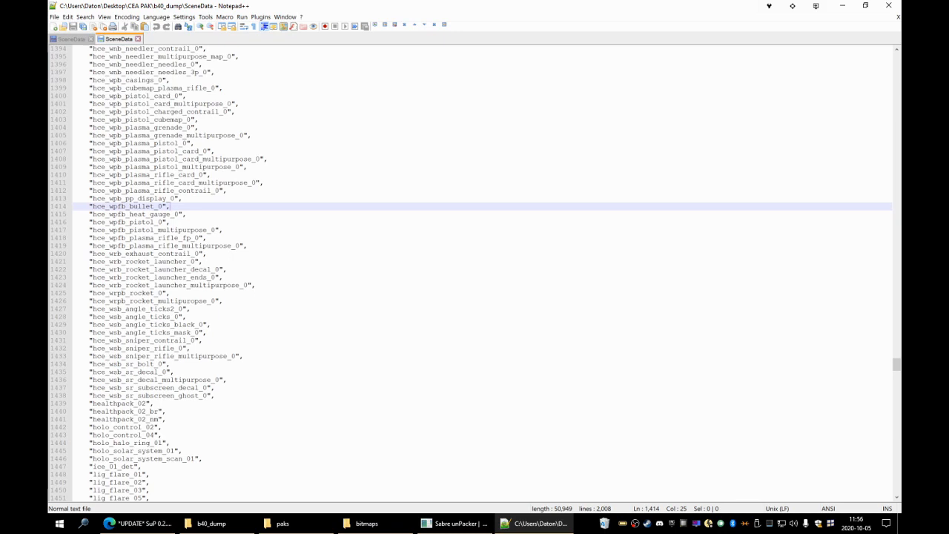
scroll(482, 274, "up", 9)
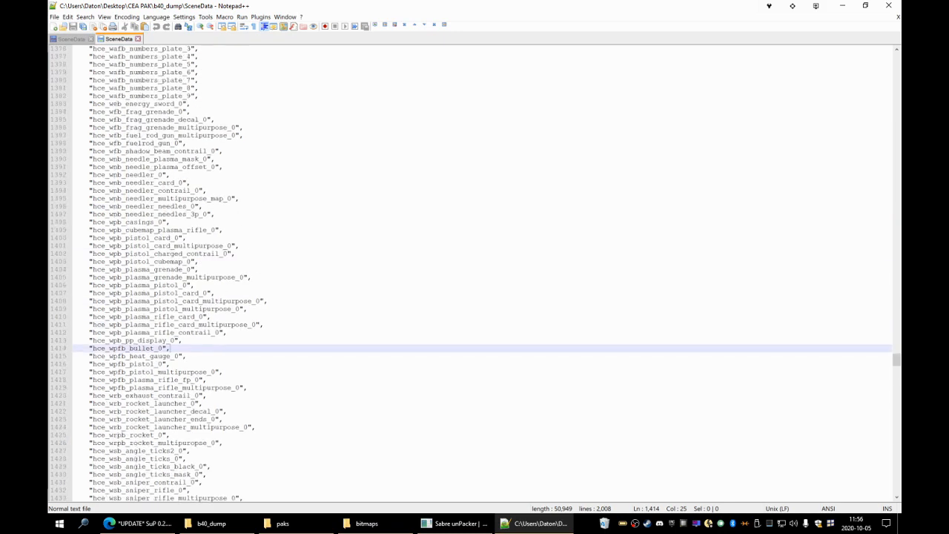
scroll(475, 273, "up", 4)
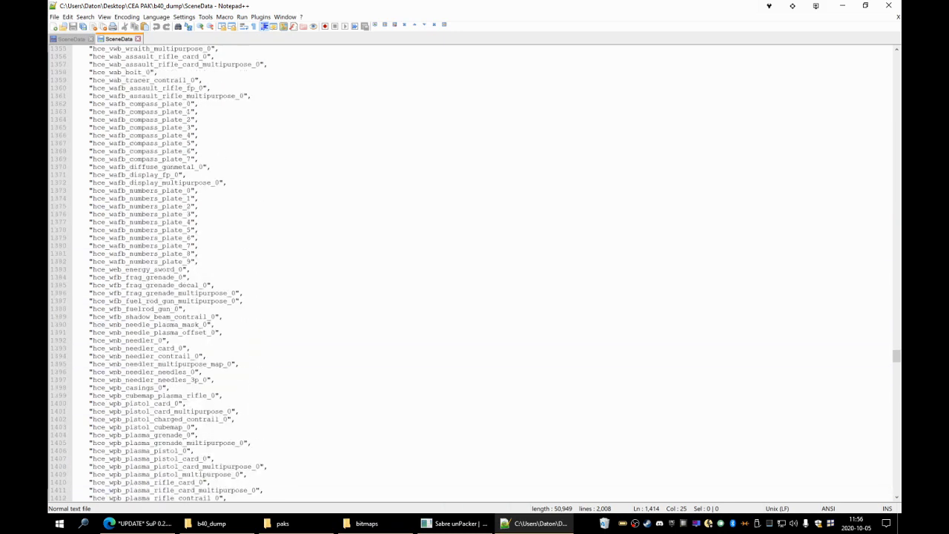
scroll(475, 273, "up", 8)
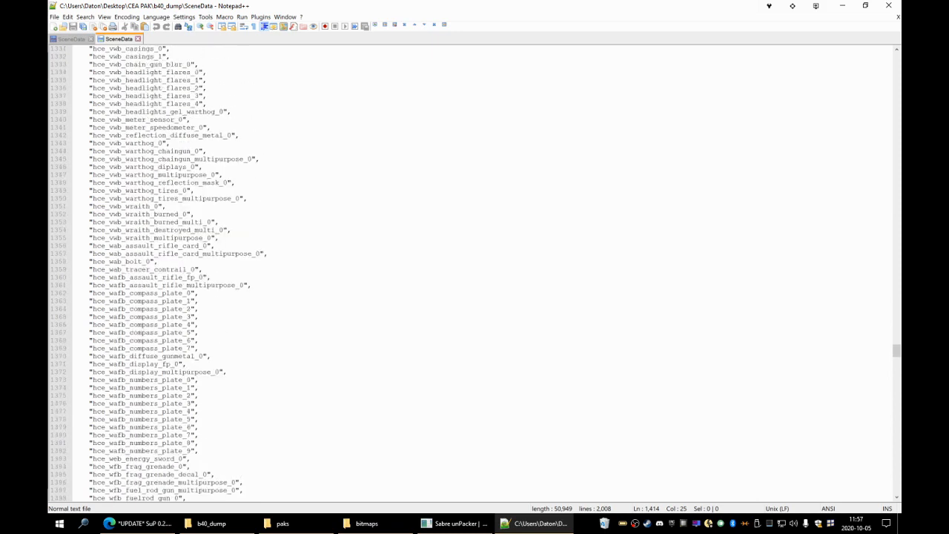
Copy the entries from "hce_vwb_wraith_0" through "hce_vwb_wraith_multipurpose_0" in the b40 SceneData and return to the b30 SceneData.
left_click_drag(221, 238, 74, 206)
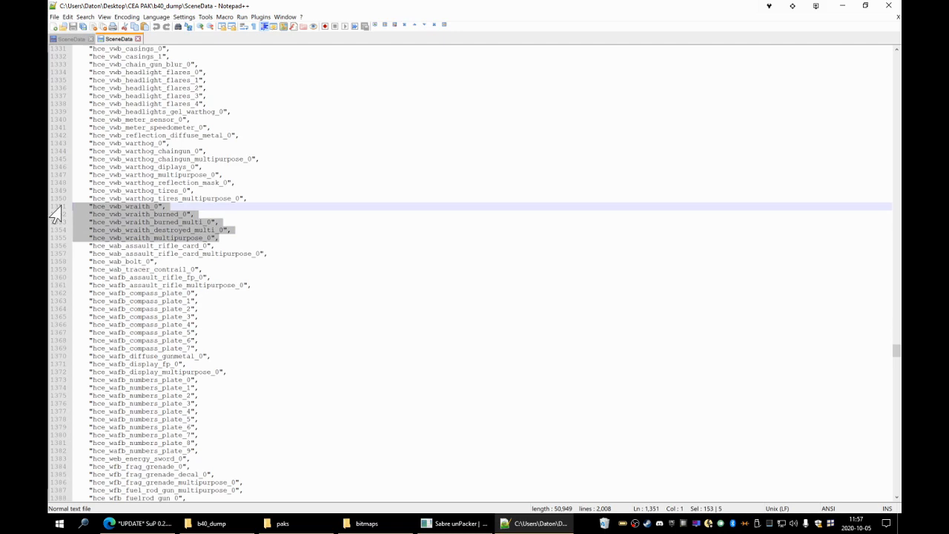
right_click(100, 210)
left_click(128, 229)
left_click(72, 39)
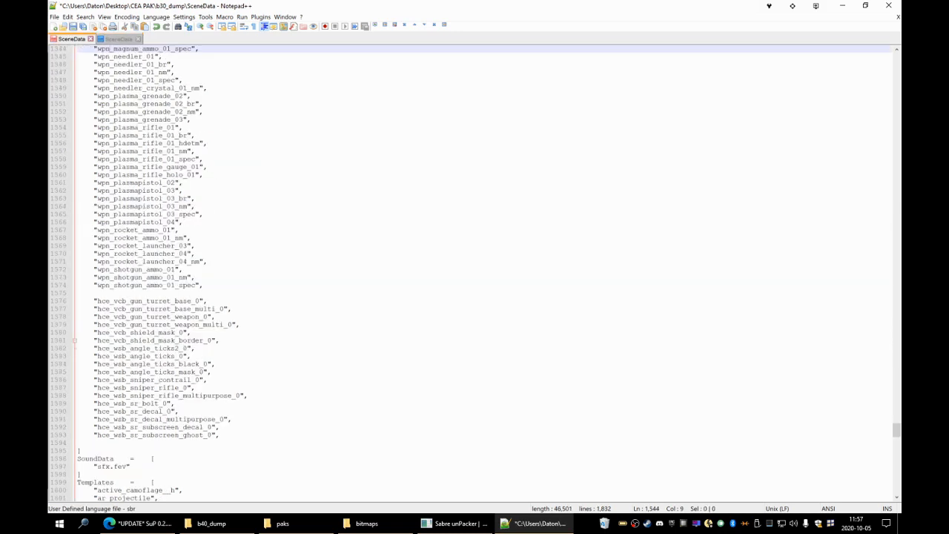
Paste the five copied hce_vwb_wraith texture entries below "hce_wsb_sr_subscreen_ghost_0" in the b30_dump SceneData and align the first entry's indentation.
left_click(221, 435)
key("Return")
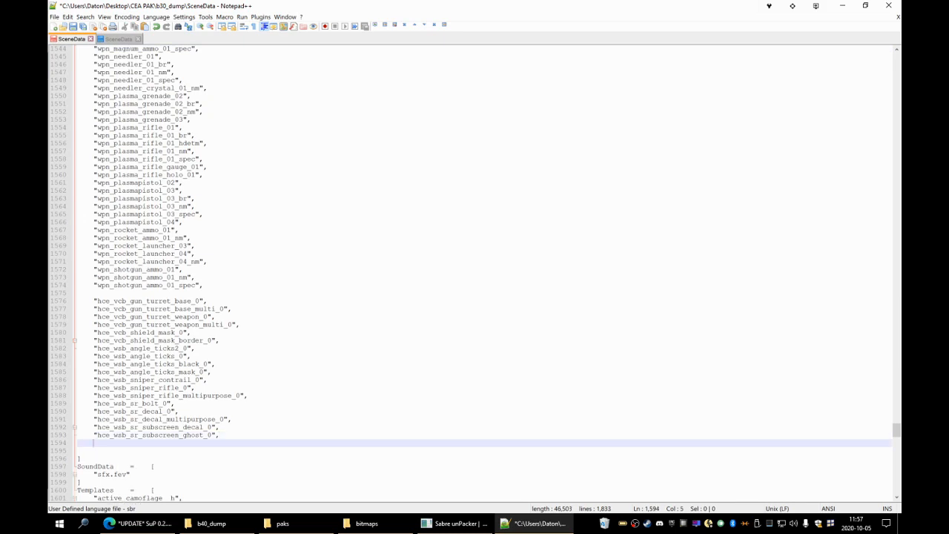
key("ctrl+v")
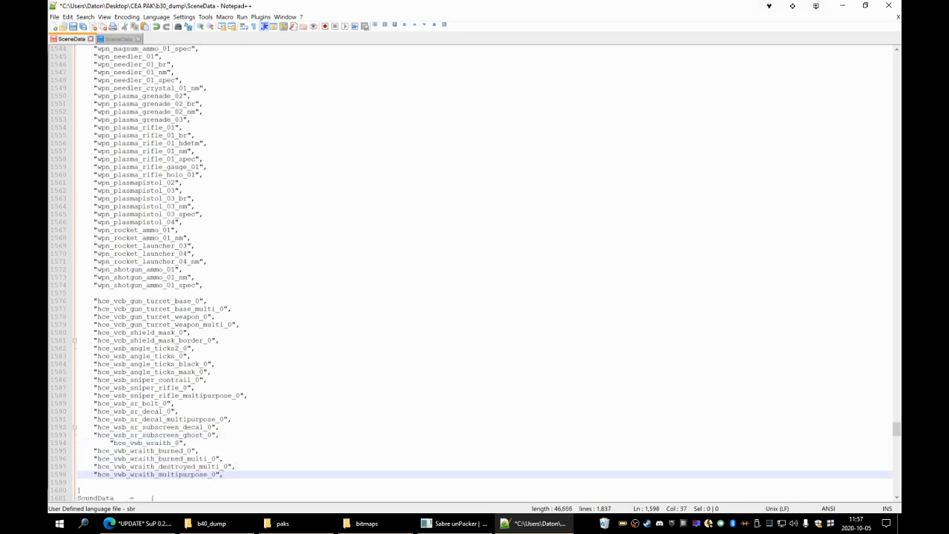
left_click(110, 443)
key("BackSpace")
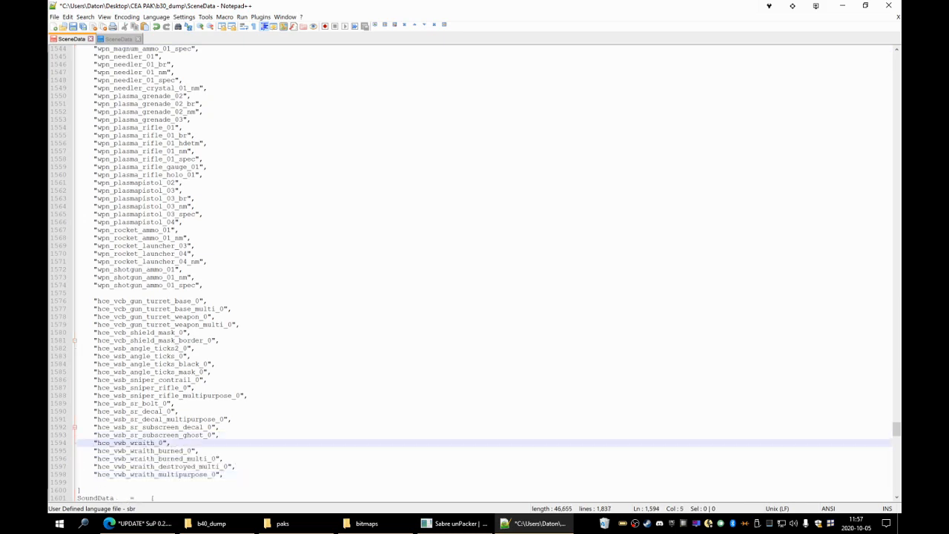
left_click(224, 474)
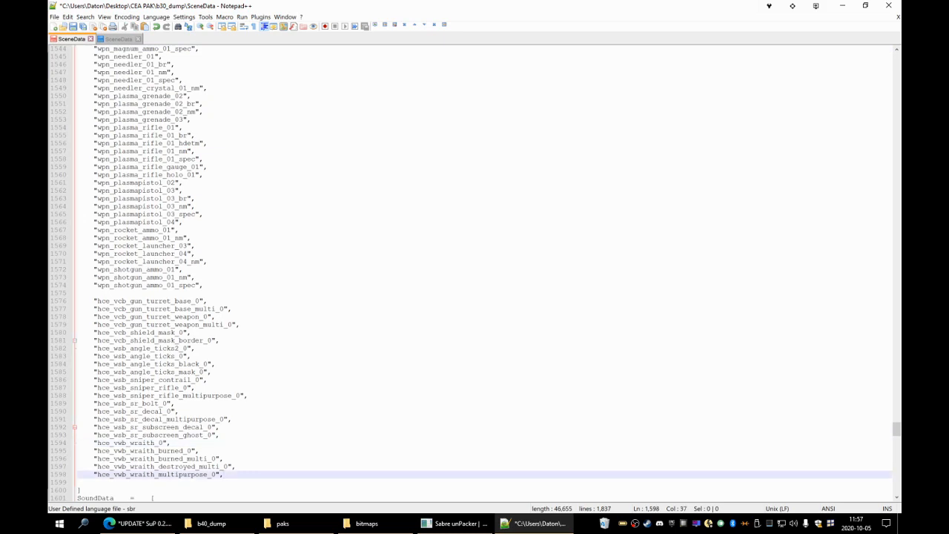
key("Down")
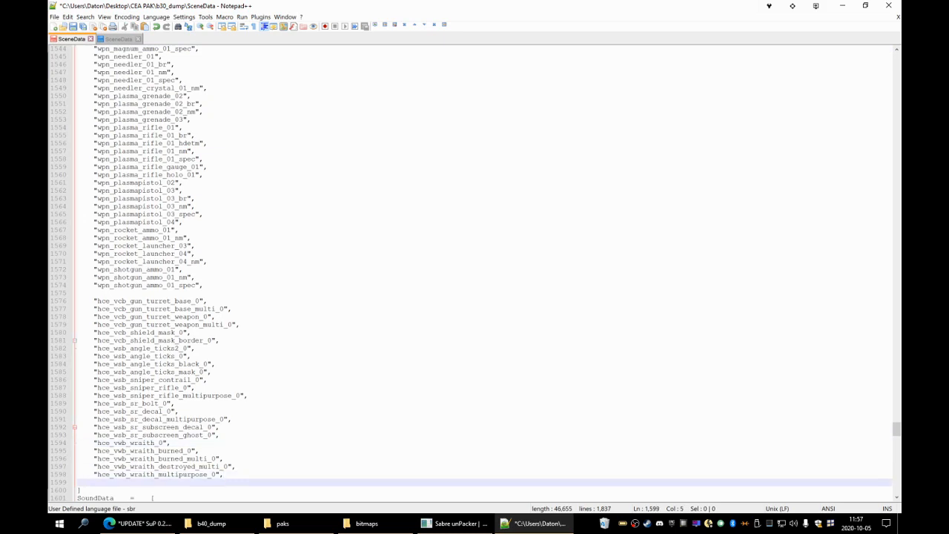
Look through the texture names above the wraith entries in the b40_dump SceneData file.
left_click(116, 38)
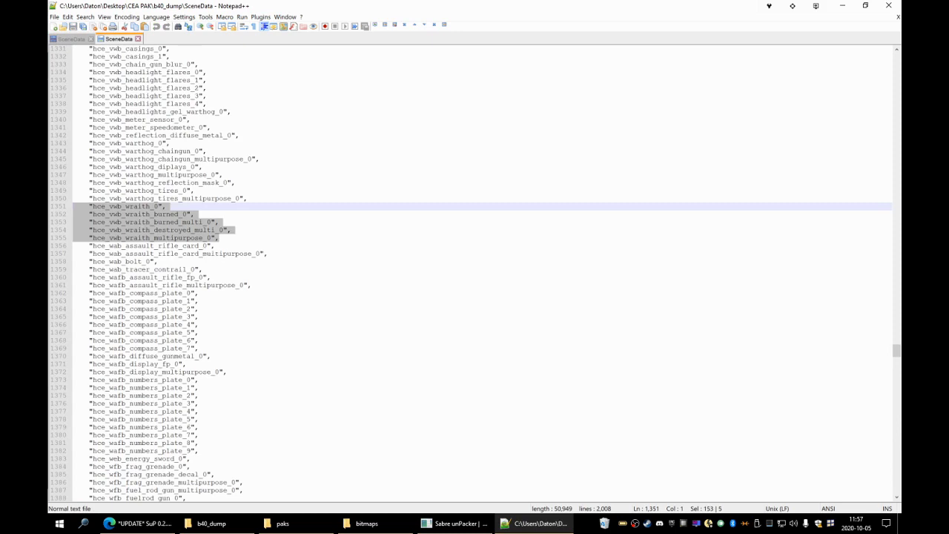
scroll(475, 267, "up", 3)
scroll(475, 267, "up", 3)
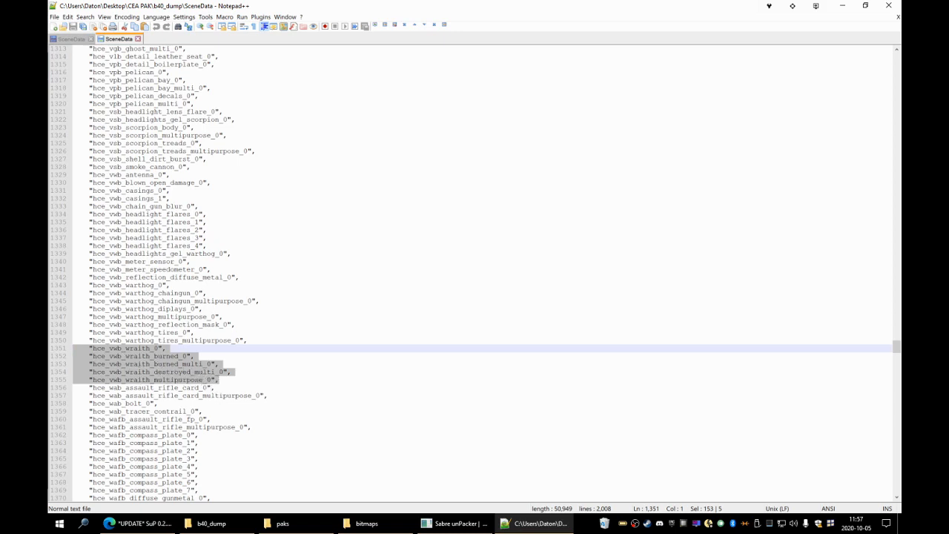
scroll(482, 275, "up", 10)
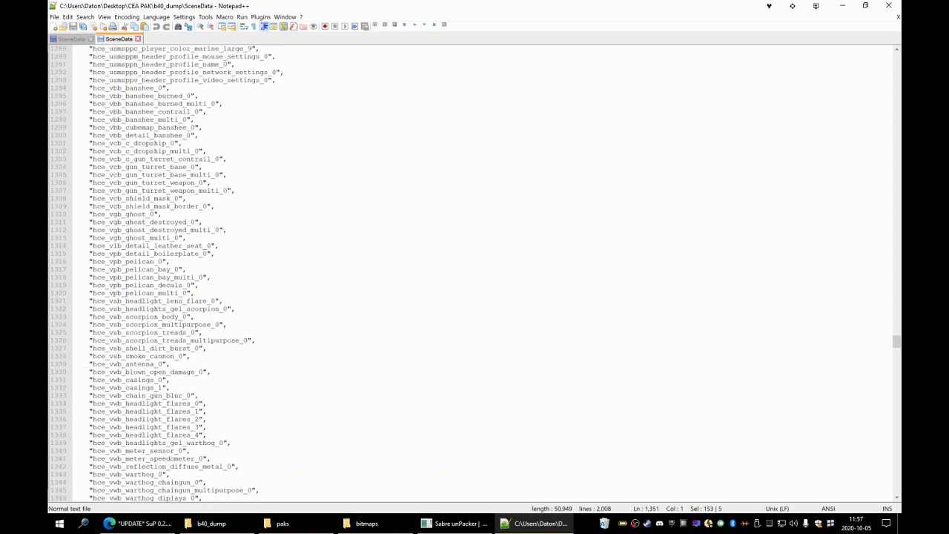
scroll(482, 275, "up", 11)
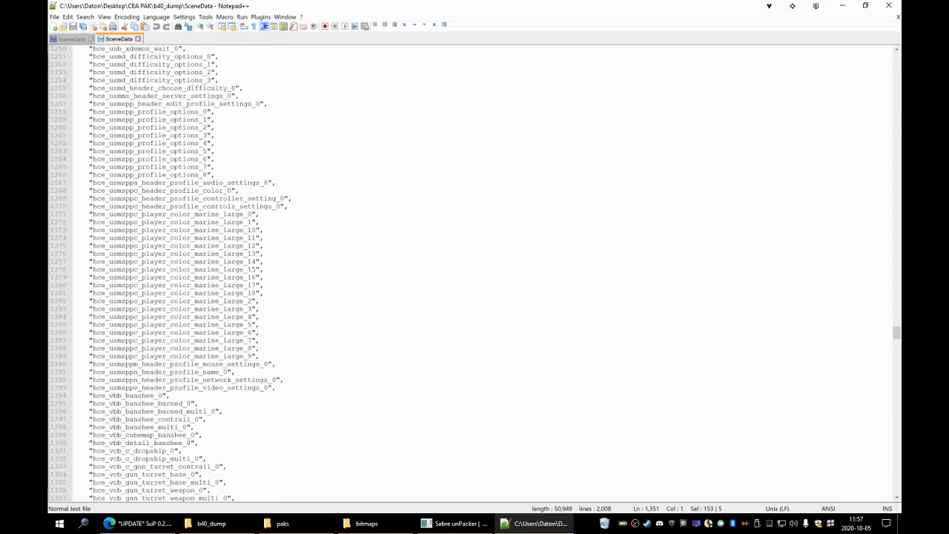
scroll(482, 274, "down", 3)
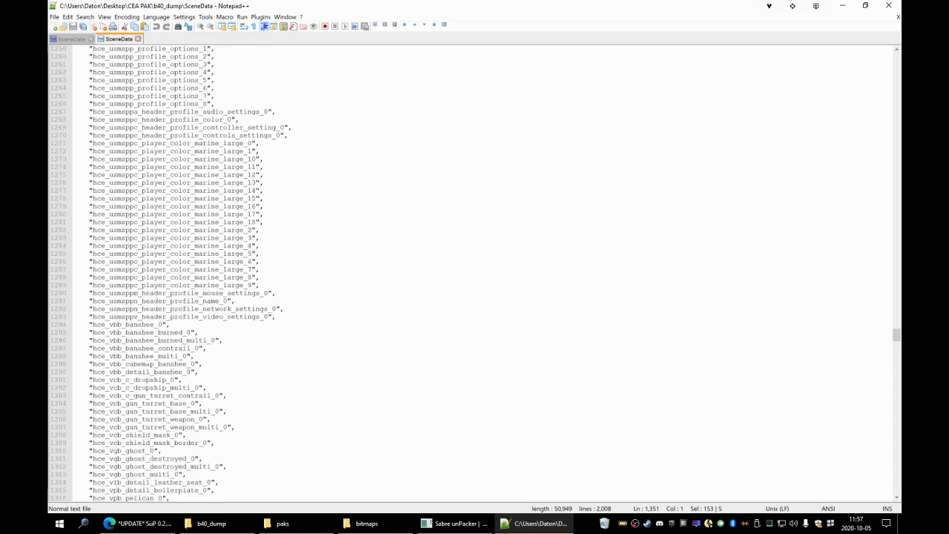
scroll(482, 274, "up", 20)
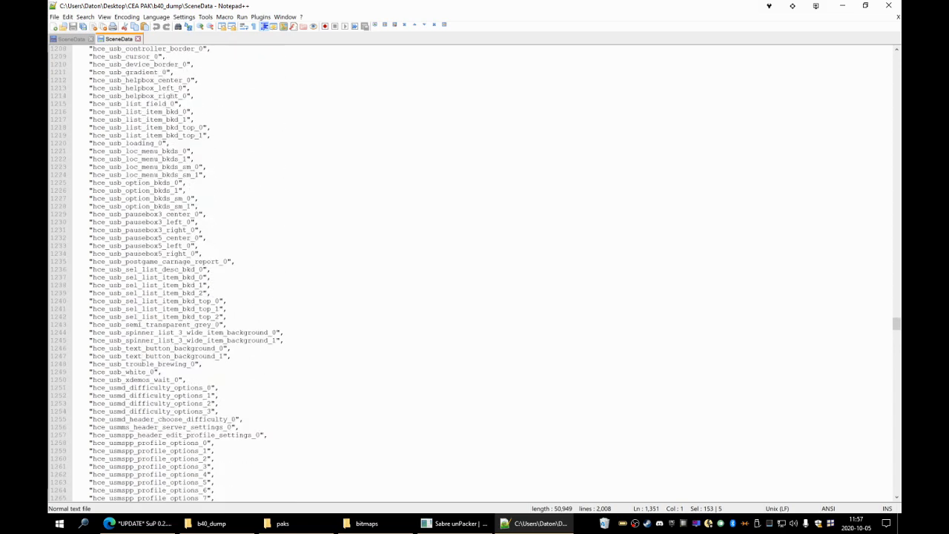
scroll(482, 274, "up", 20)
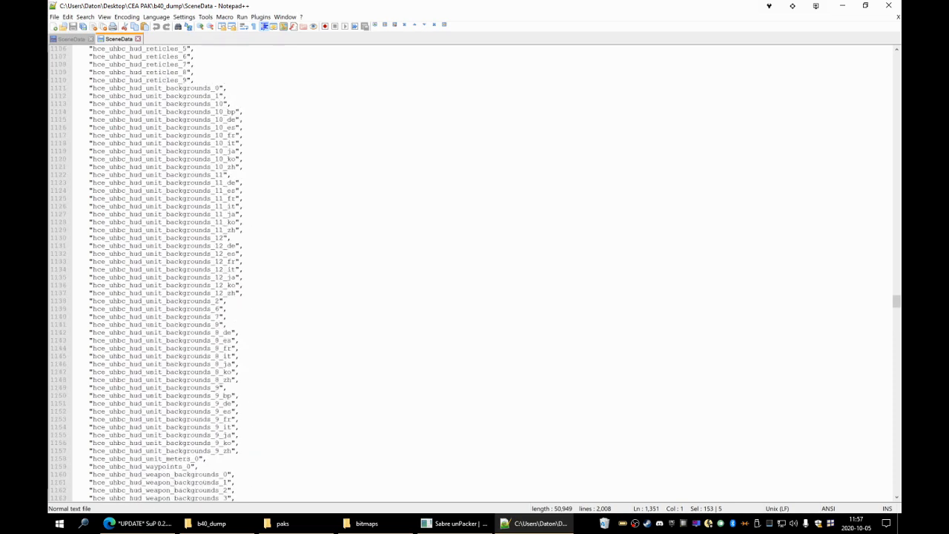
scroll(482, 274, "up", 20)
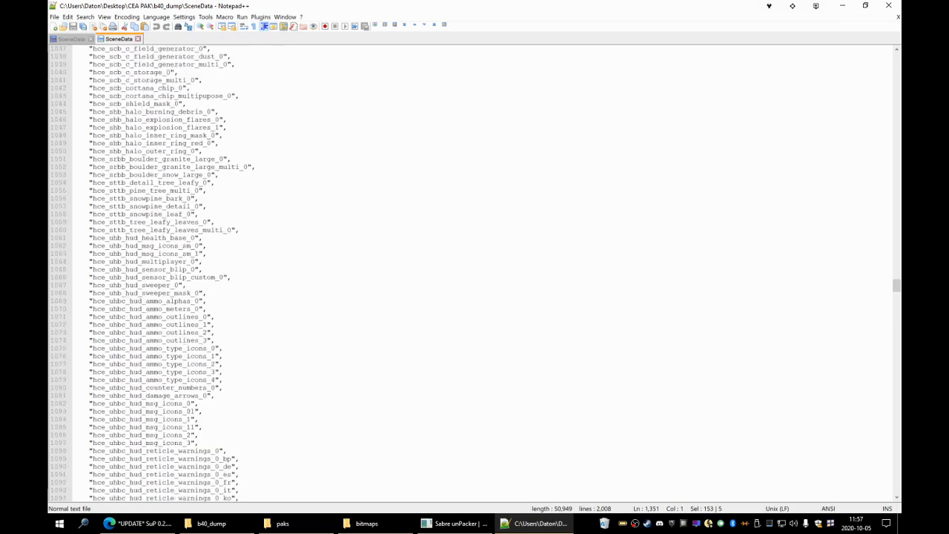
scroll(482, 274, "up", 14)
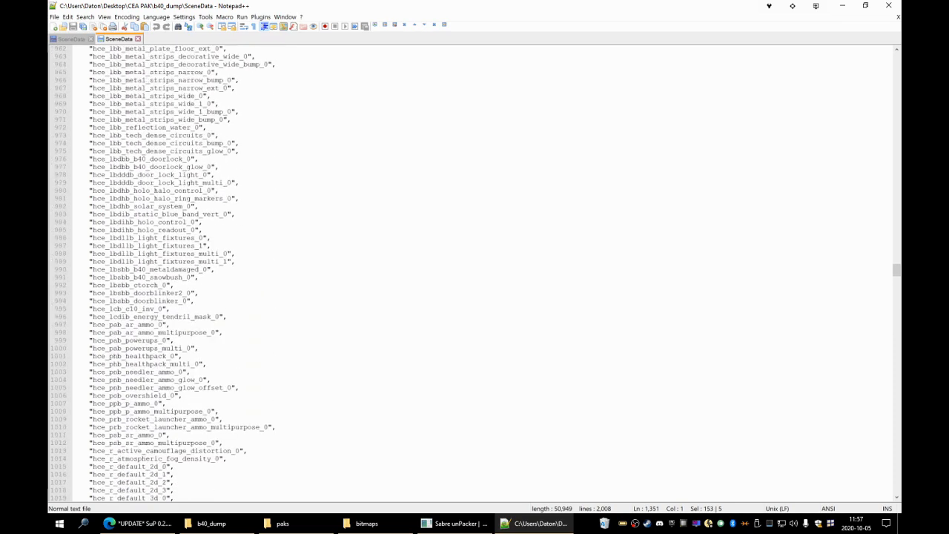
Switch to the b40_dump folder, open the scorpion__h file in HxD Hex Editor, and maximize its window.
left_click(209, 523)
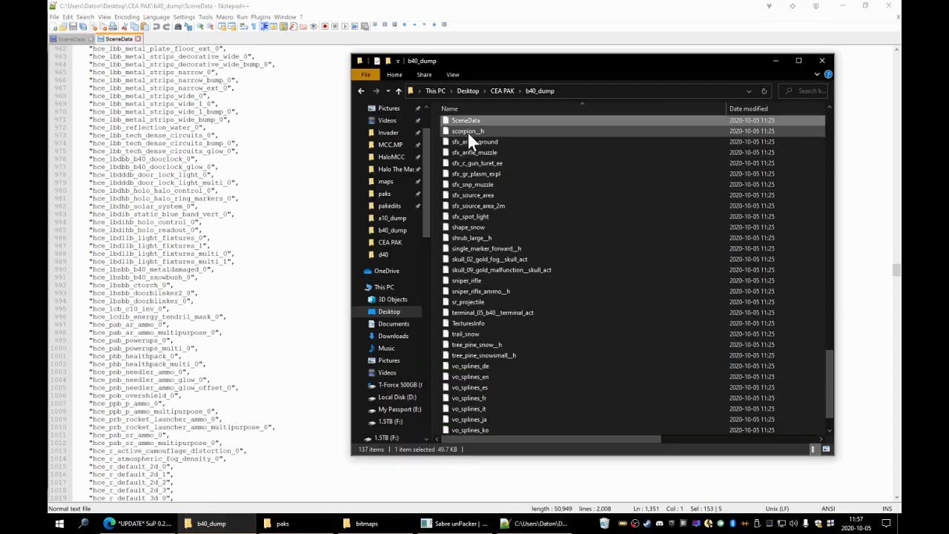
double_click(467, 131)
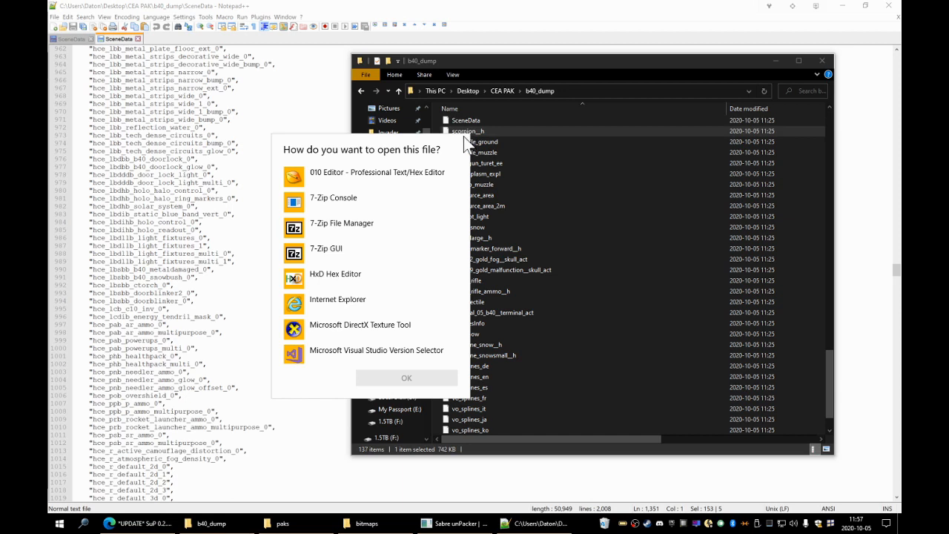
scroll(331, 281, "down", 1)
left_click(332, 251)
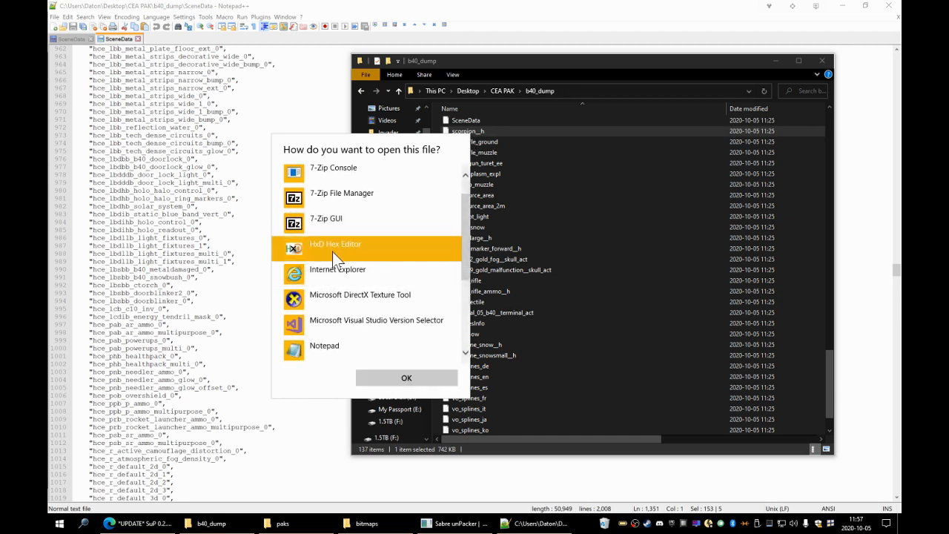
left_click(406, 379)
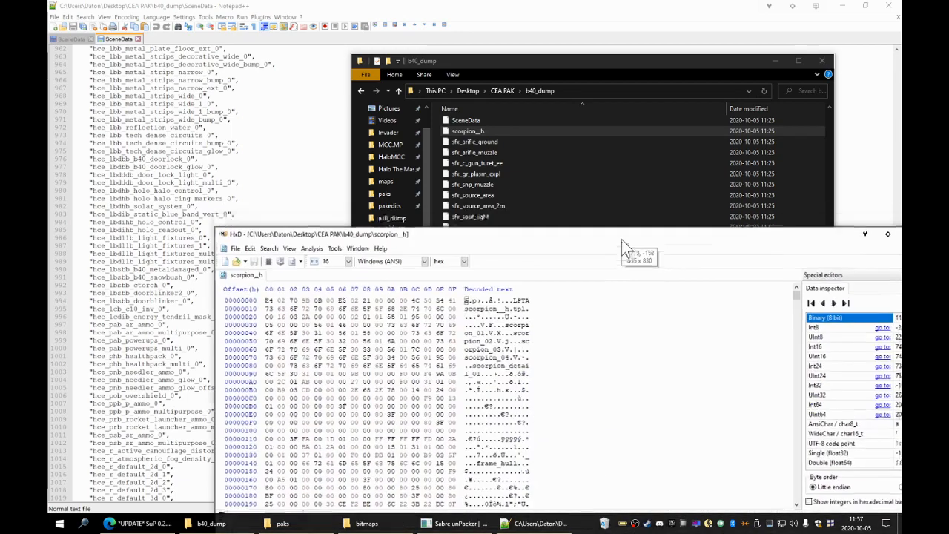
left_click_drag(622, 239, 387, 3)
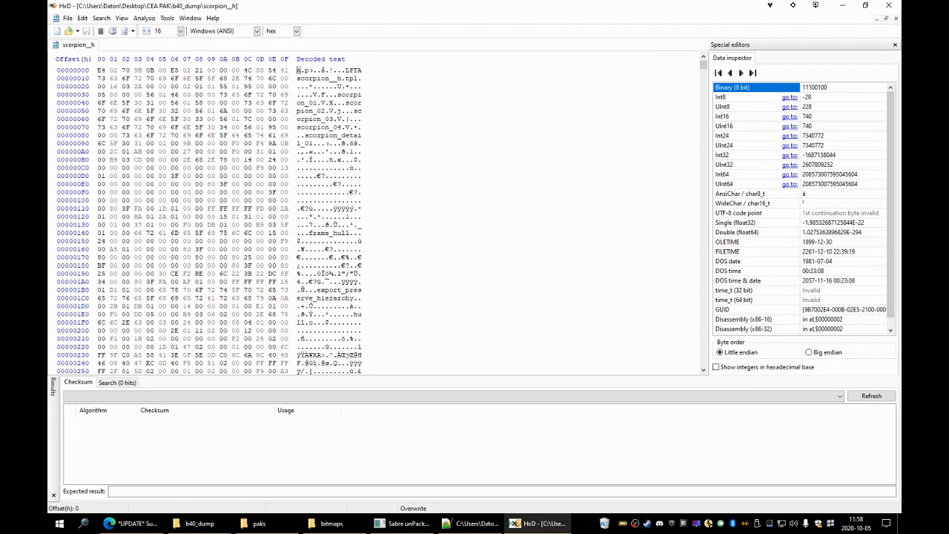
Examine the texture names in the decoded text of scorpion__h, from scorpion_01 through scorpion_04 and scorpion_detail_01.
left_click_drag(318, 103, 339, 95)
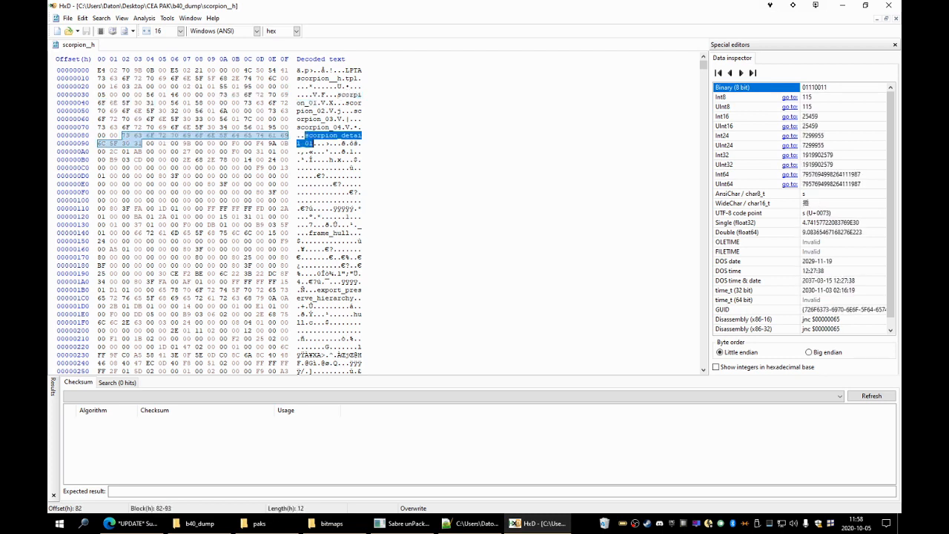
left_click(305, 128)
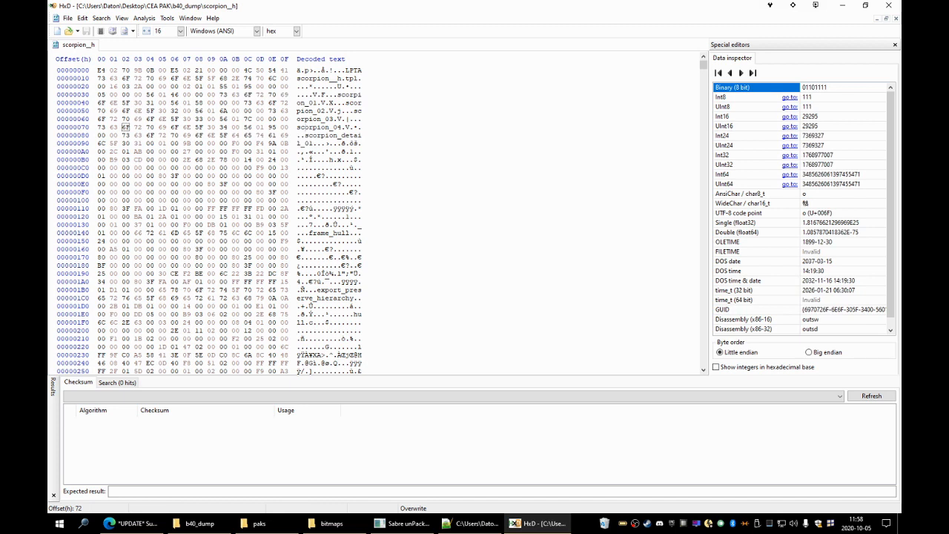
left_click_drag(330, 103, 305, 104)
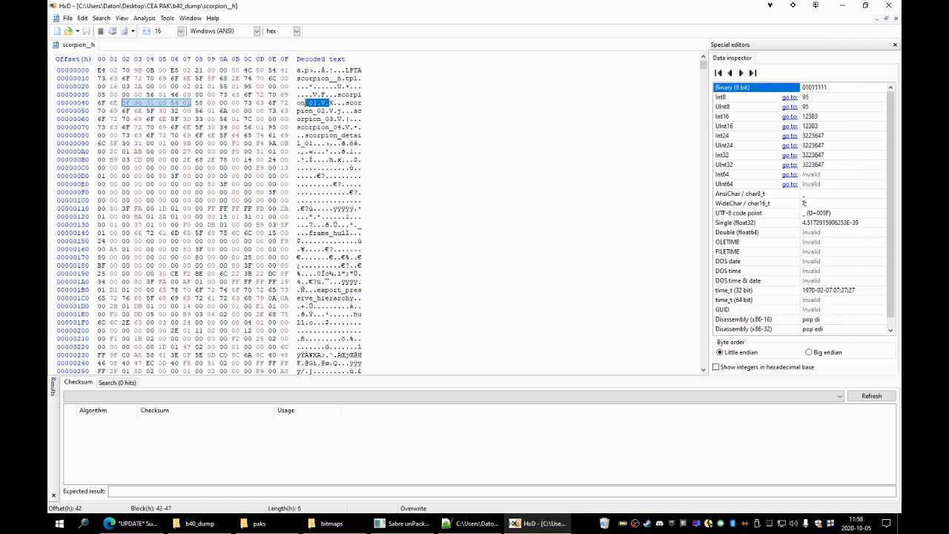
left_click(341, 95)
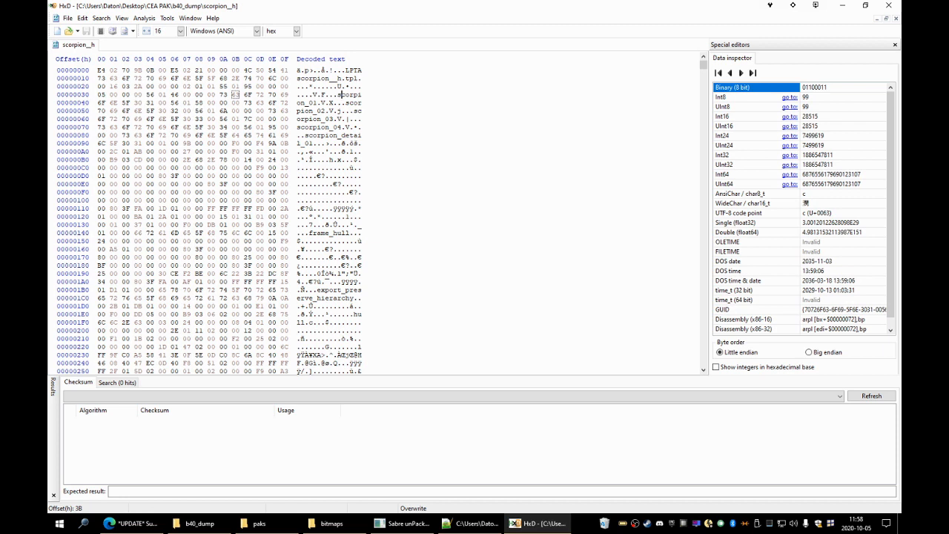
left_click(339, 134)
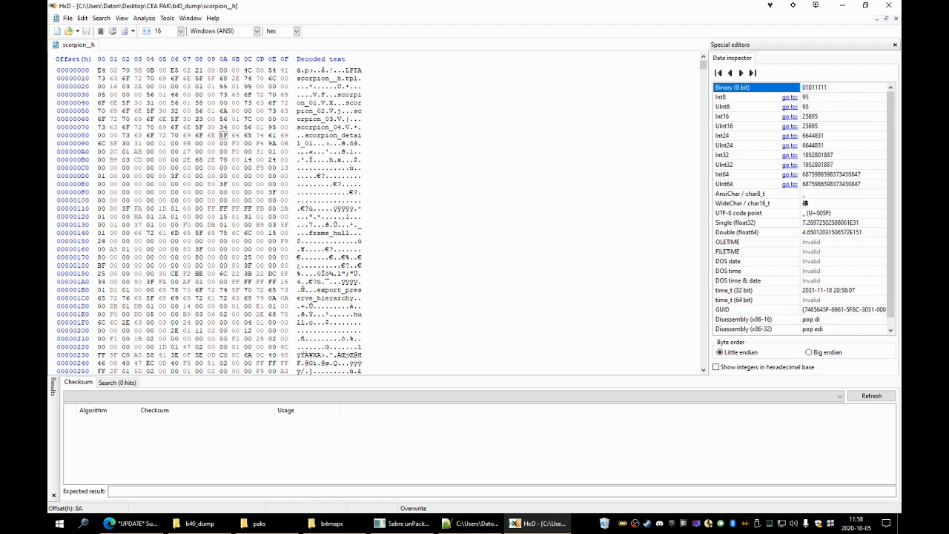
left_click(330, 119)
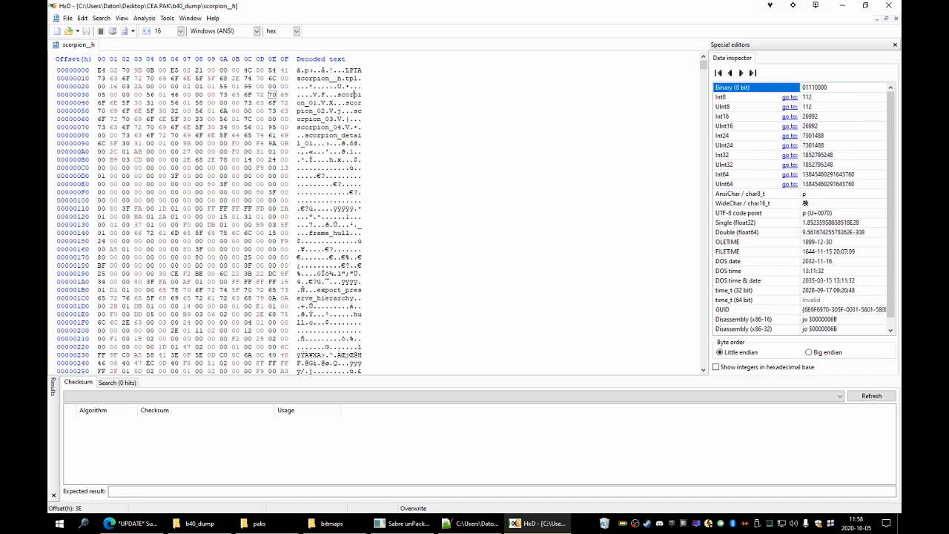
left_click(307, 110)
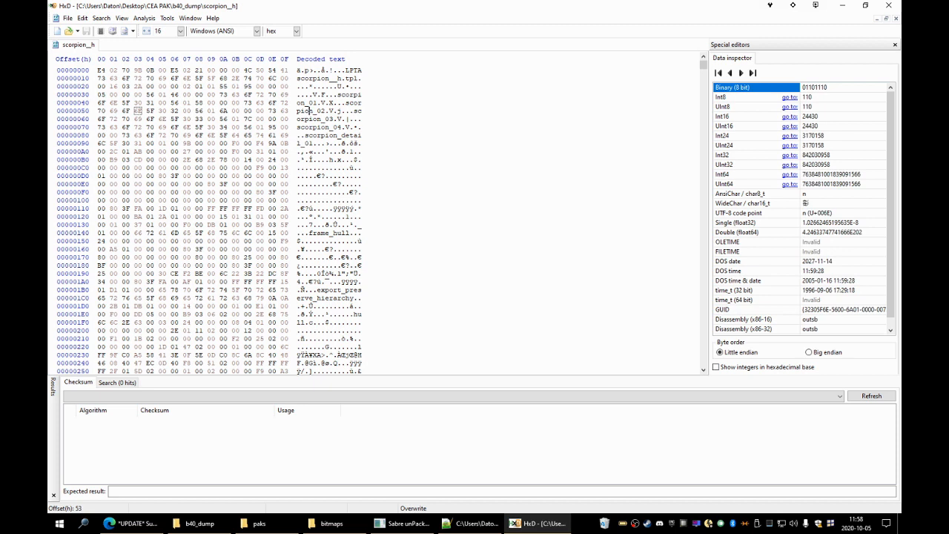
left_click(303, 127)
left_click(342, 136)
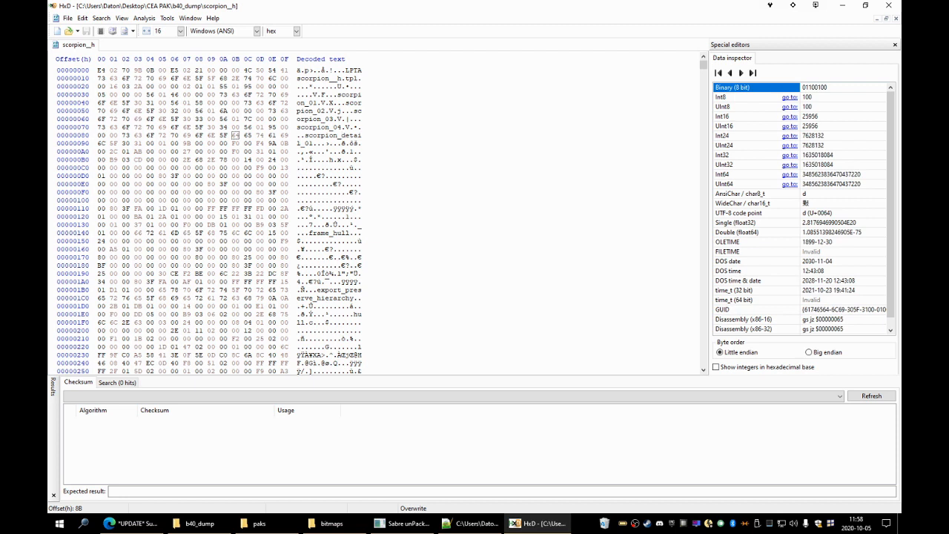
left_click(355, 102)
left_click(321, 119)
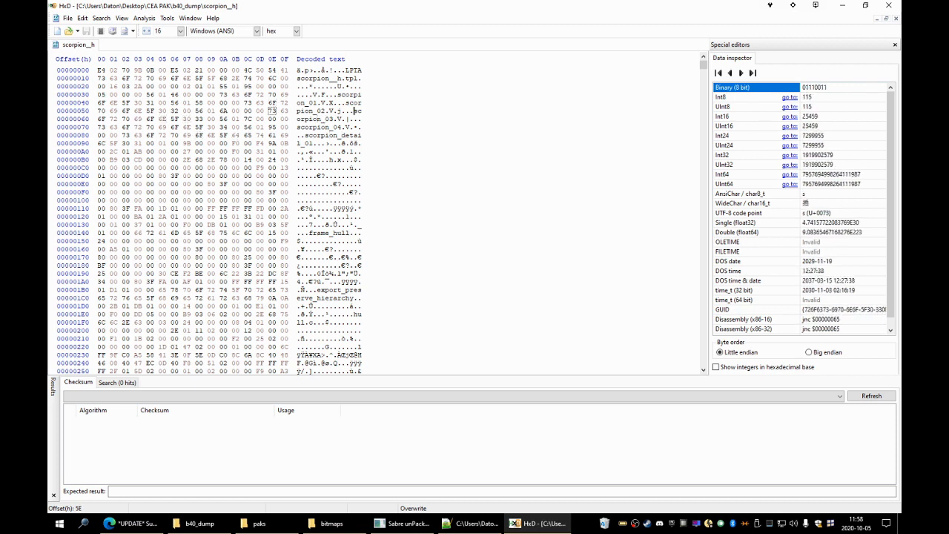
left_click_drag(356, 110, 334, 119)
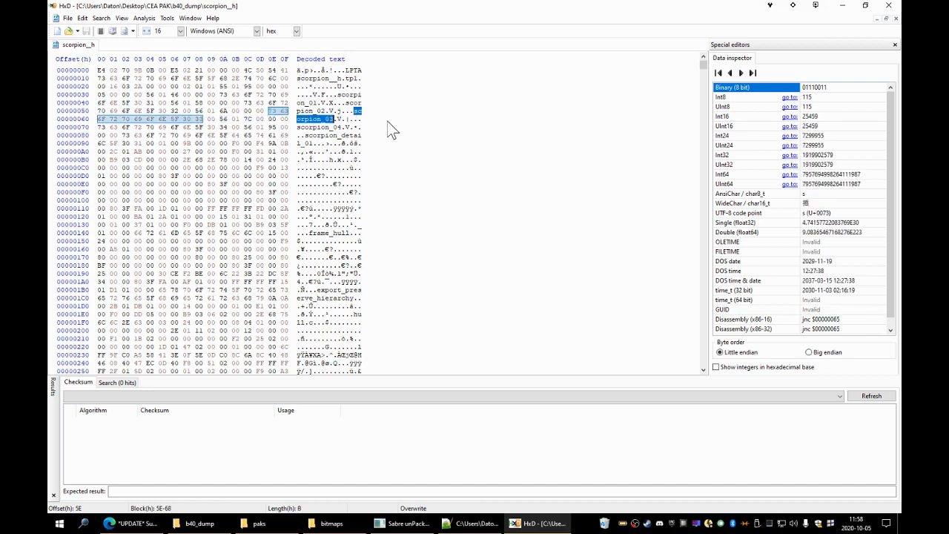
left_click(350, 152)
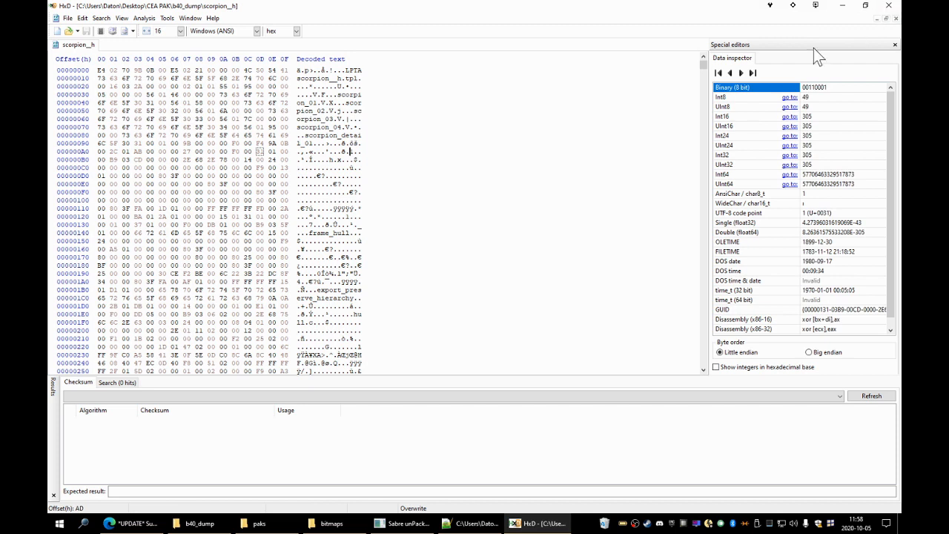
mouse_move(321, 175)
left_mouse_down()
mouse_move(309, 176)
mouse_move(321, 176)
left_mouse_up()
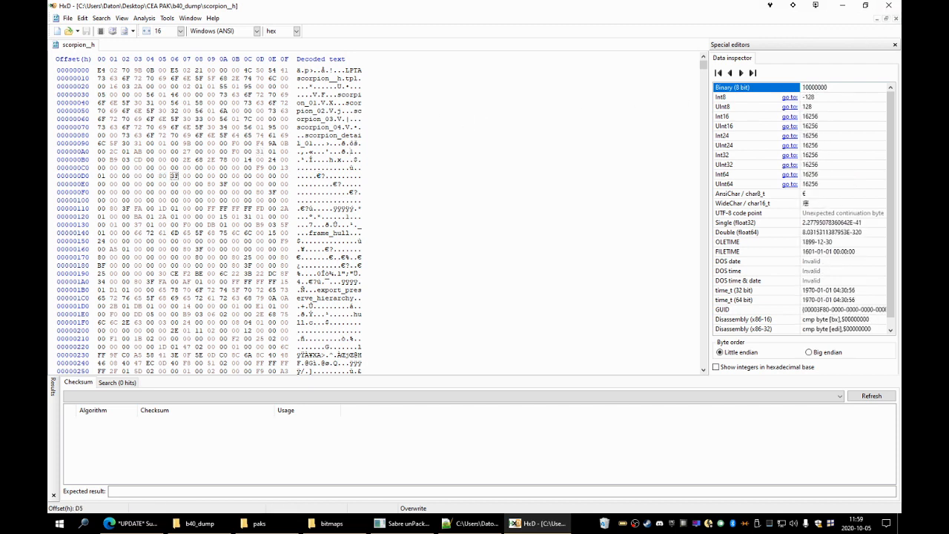
left_click(358, 168)
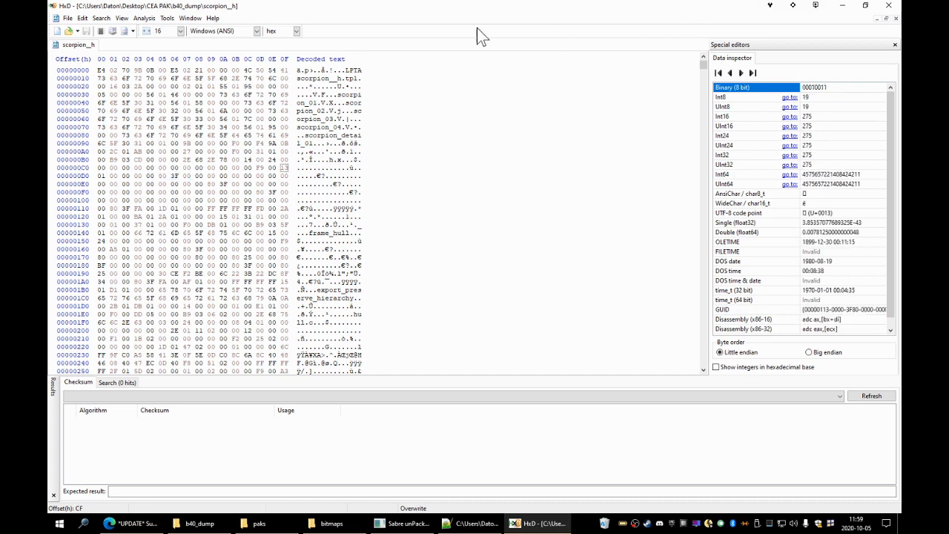
Close the hex editor and look through the files in the b40_dump folder, selecting sfx_c_gun_turet_ee.
left_click(888, 5)
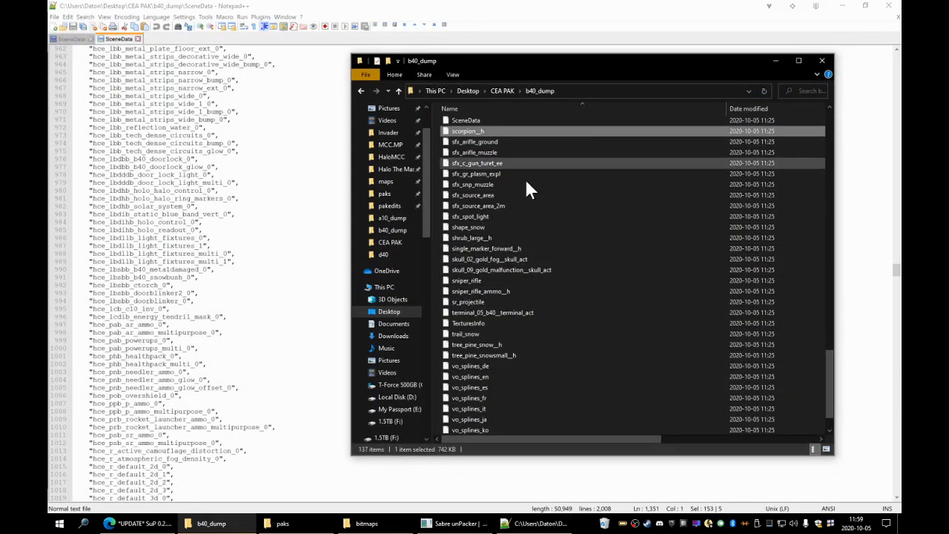
left_click(503, 161)
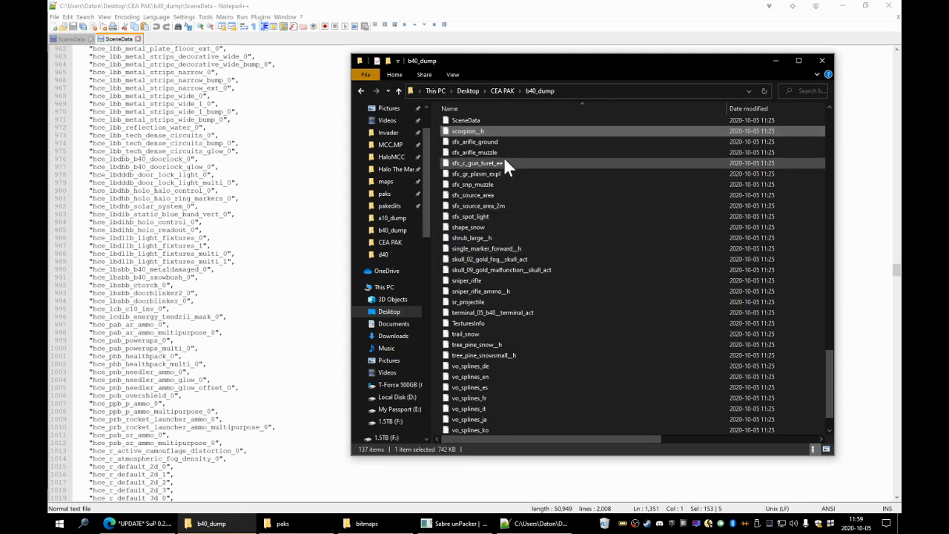
scroll(526, 288, "down", 1)
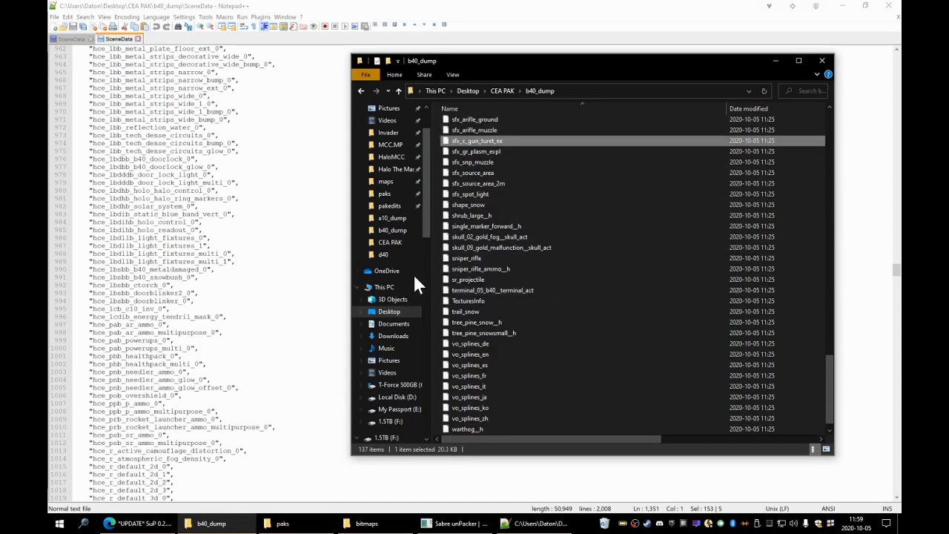
Look through the hce texture names in the b40_dump SceneData file and compare them with the entries already added to the b30_dump file.
left_click(285, 372)
scroll(285, 372, "down", 20)
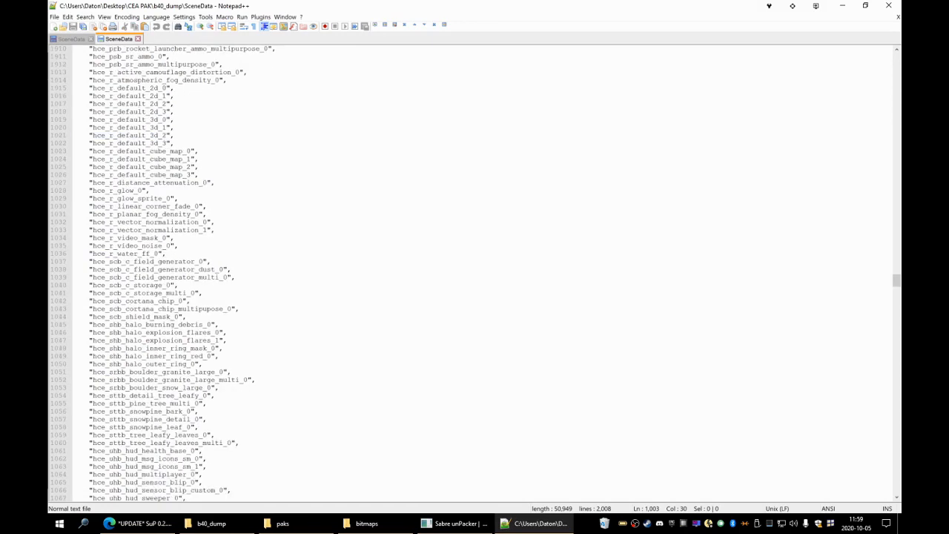
scroll(286, 372, "down", 20)
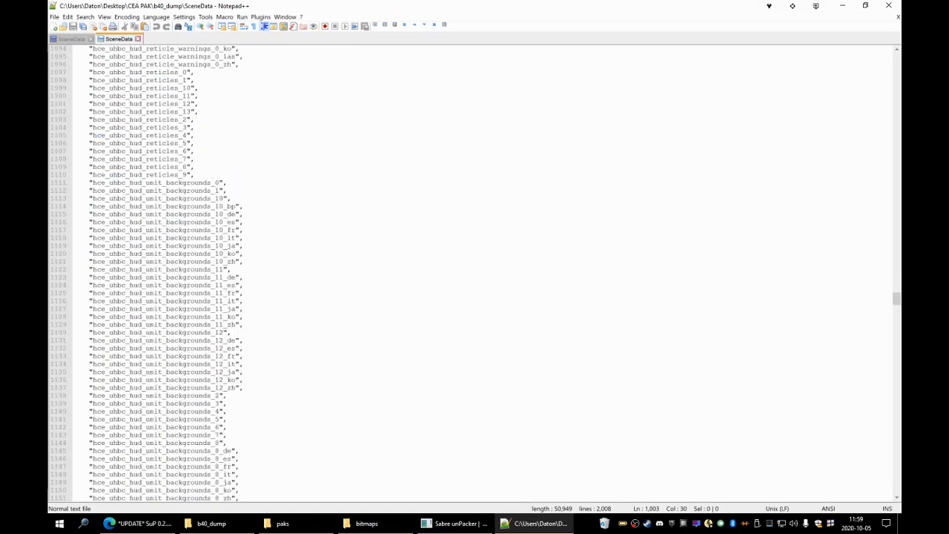
left_click(66, 39)
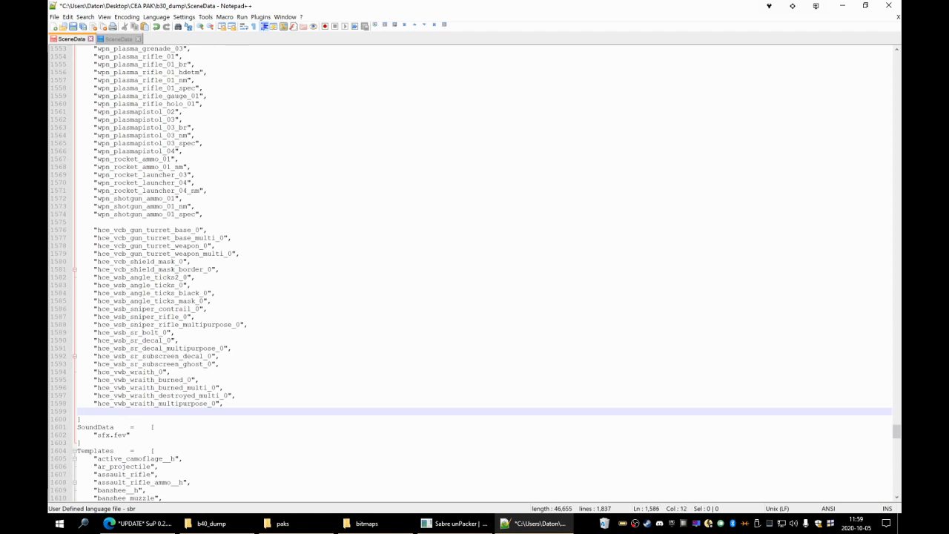
left_click(198, 308)
left_click_drag(131, 347, 173, 356)
left_click(126, 387)
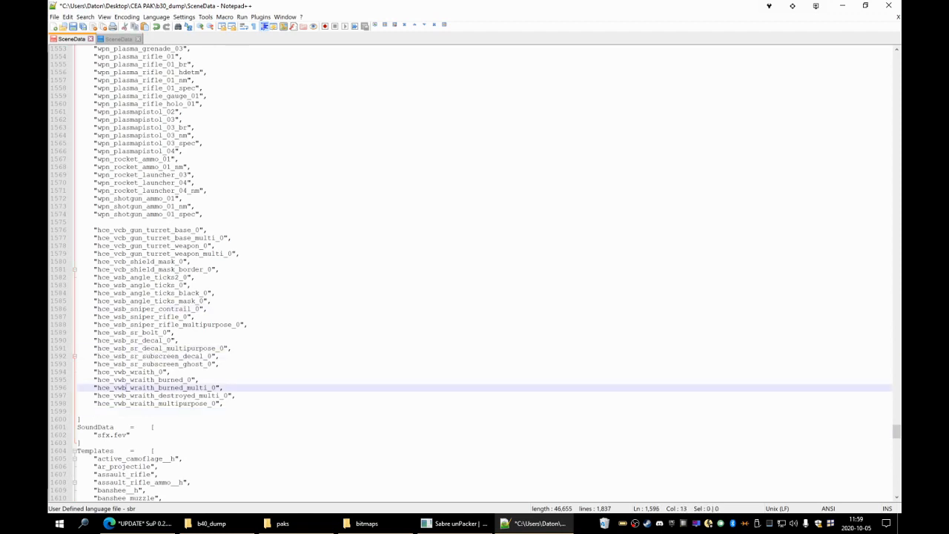
left_click(111, 40)
scroll(215, 282, "down", 7)
left_click(218, 293)
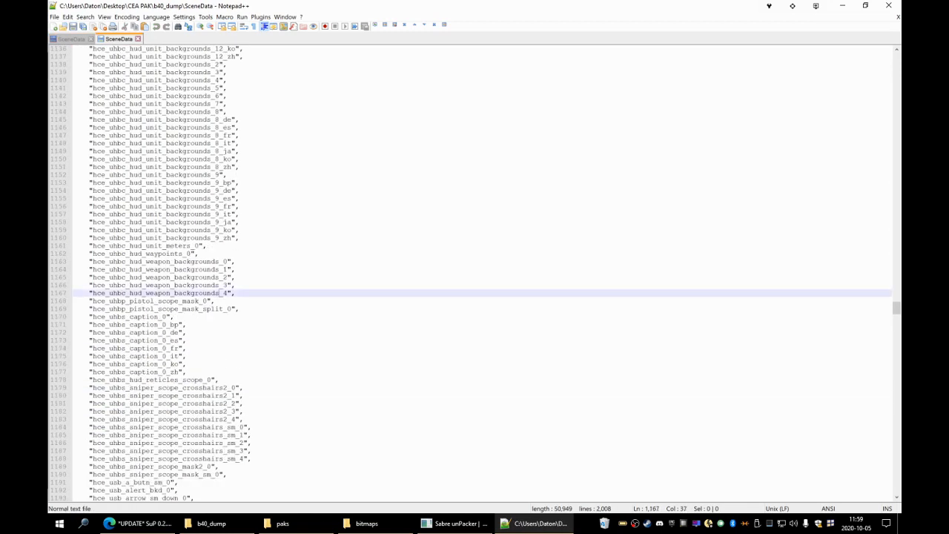
scroll(218, 293, "down", 3)
scroll(475, 271, "down", 5)
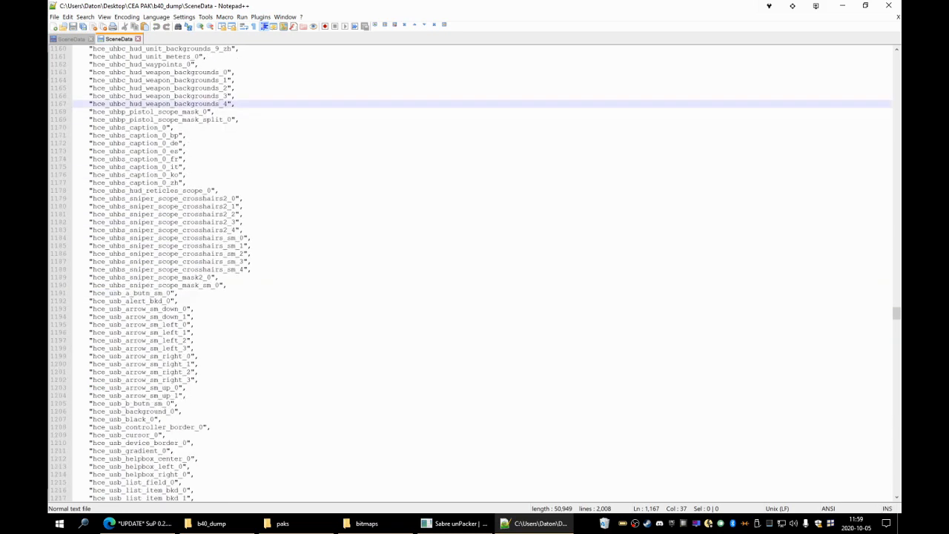
Search the b40_dump SceneData file for "scorp" and advance through the matches to the hce_vsb scorpion texture entries.
left_click(252, 246)
key("ctrl+f")
type("scro")
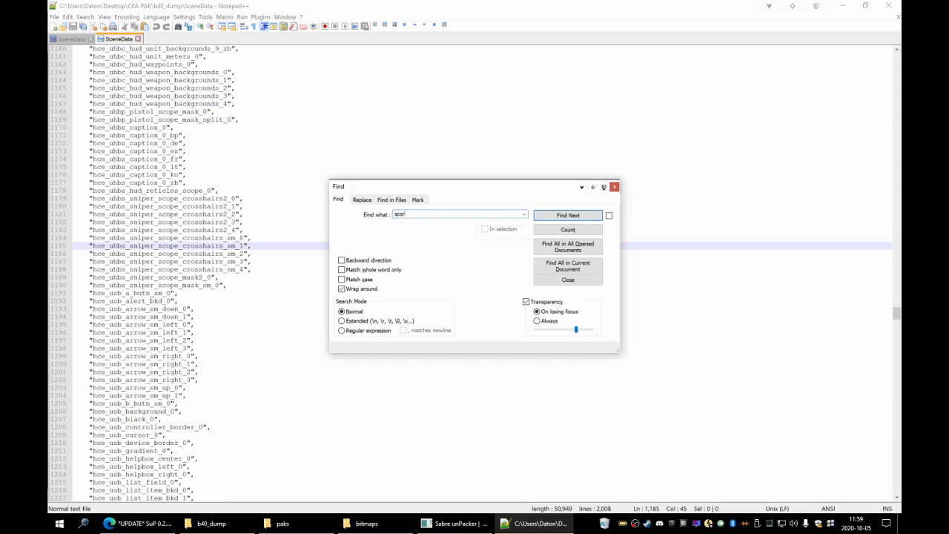
type("p")
key("Return")
key("Return")
key("Return")
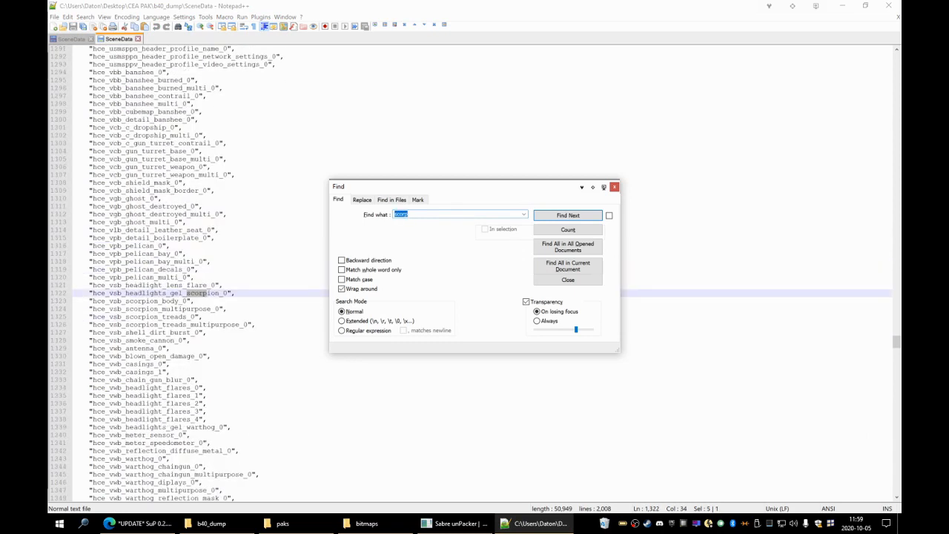
Copy the entries from hce_vsb_headlight_lens_flare_0 through hce_vsb_smoke_cannon_0 in the b40_dump SceneData file.
left_click(97, 317)
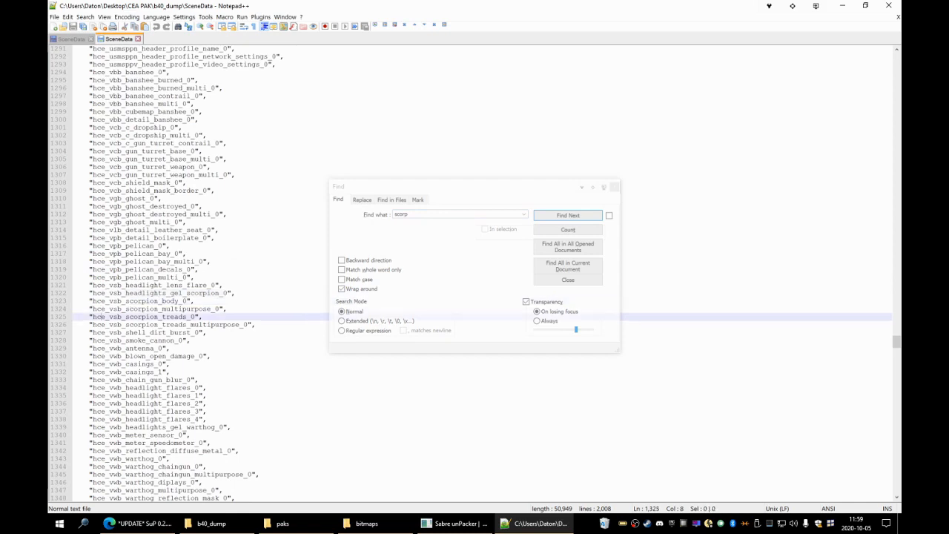
left_click_drag(109, 293, 227, 292)
left_click(166, 286)
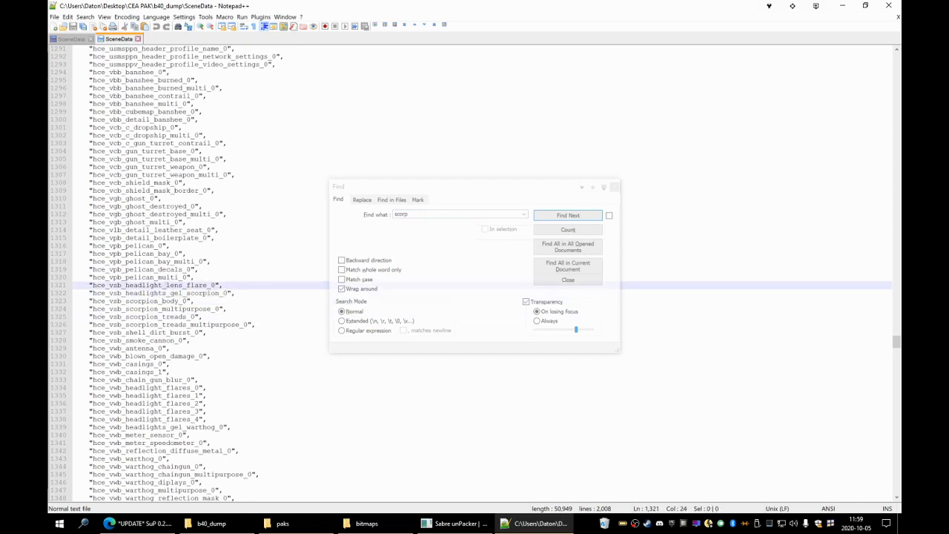
left_click_drag(109, 285, 190, 317)
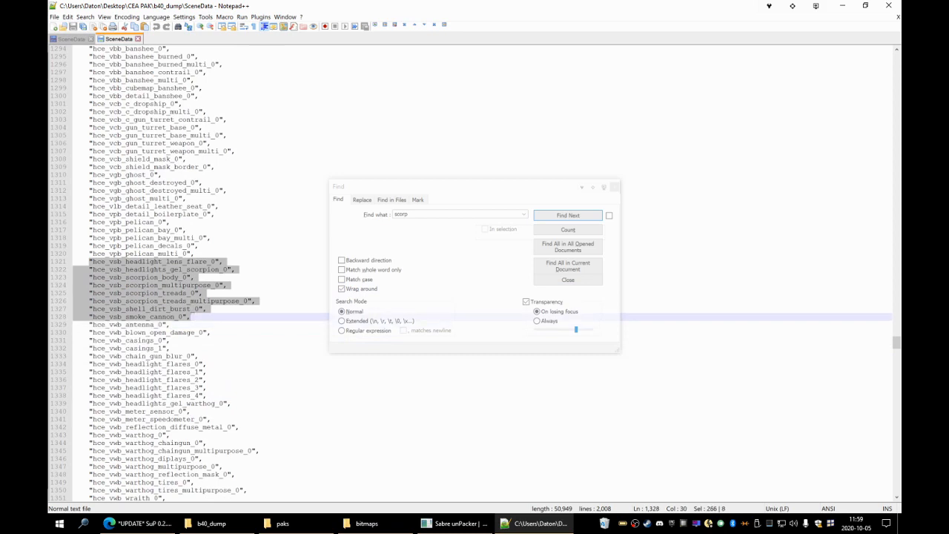
right_click(165, 281)
left_click(195, 300)
Paste the copied hce_vsb entries below hce_vwb_wraith_multipurpose_0 in the b30_dump SceneData file, followed by a new line.
left_click(71, 38)
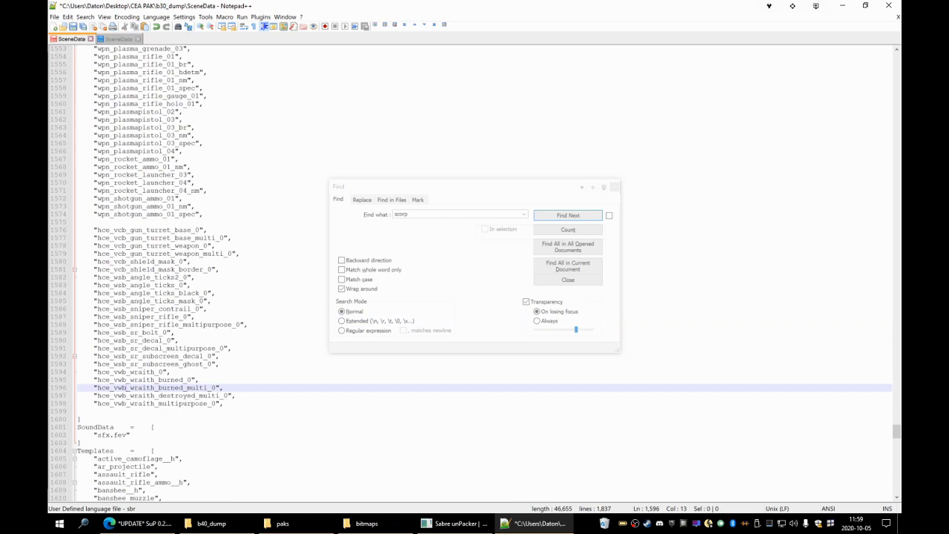
left_click(224, 404)
key("Return")
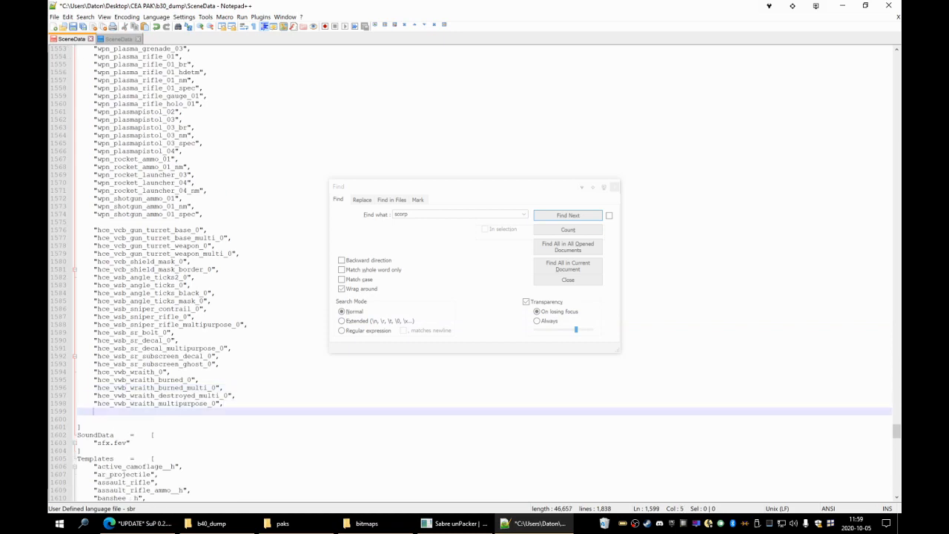
key("ctrl+v")
key("Return")
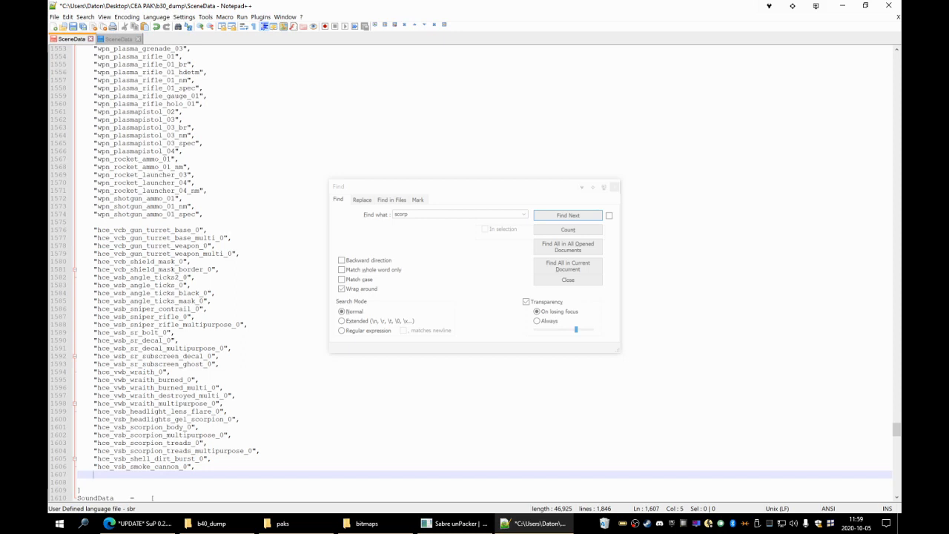
Find the next "scorp" match in the b40_dump SceneData file and copy the entries from scorpion_01 through scorpion_detail_01.
key("ctrl+Tab")
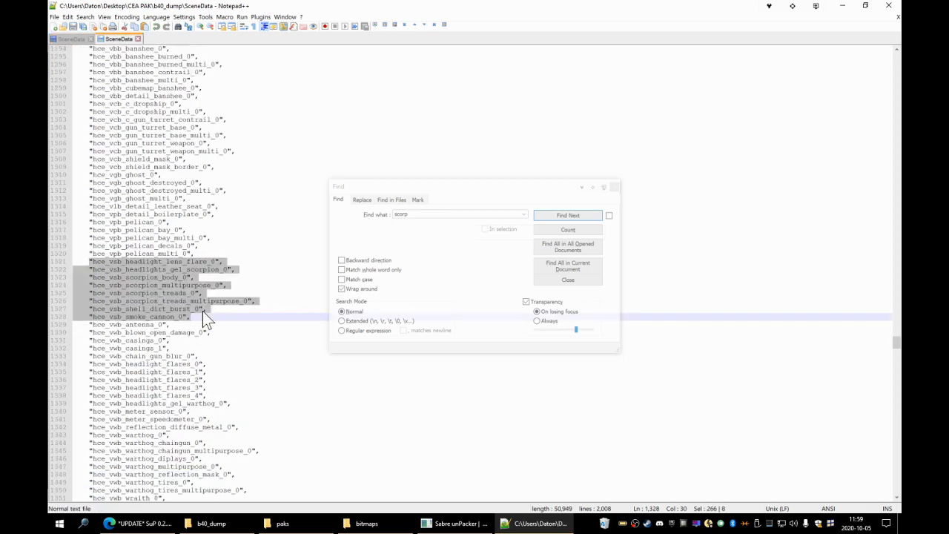
key("ctrl+f")
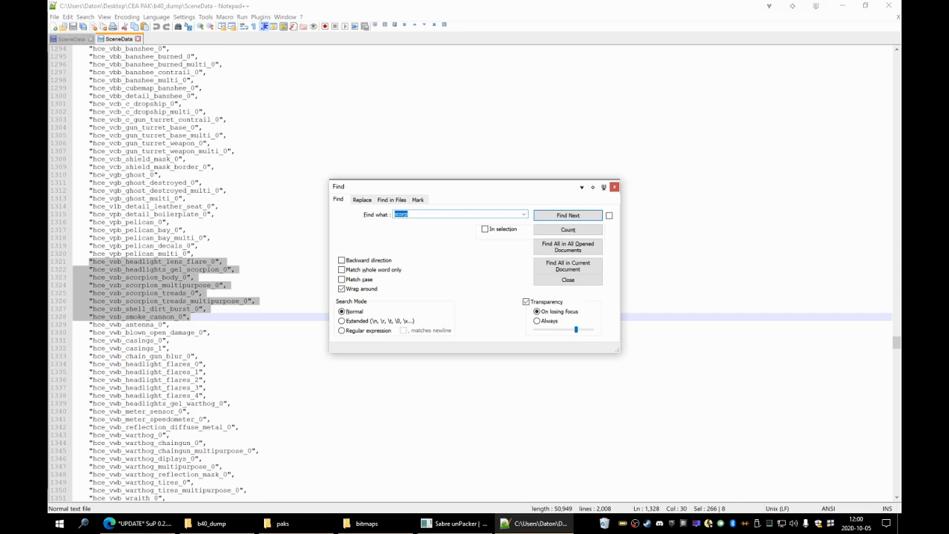
left_click(564, 215)
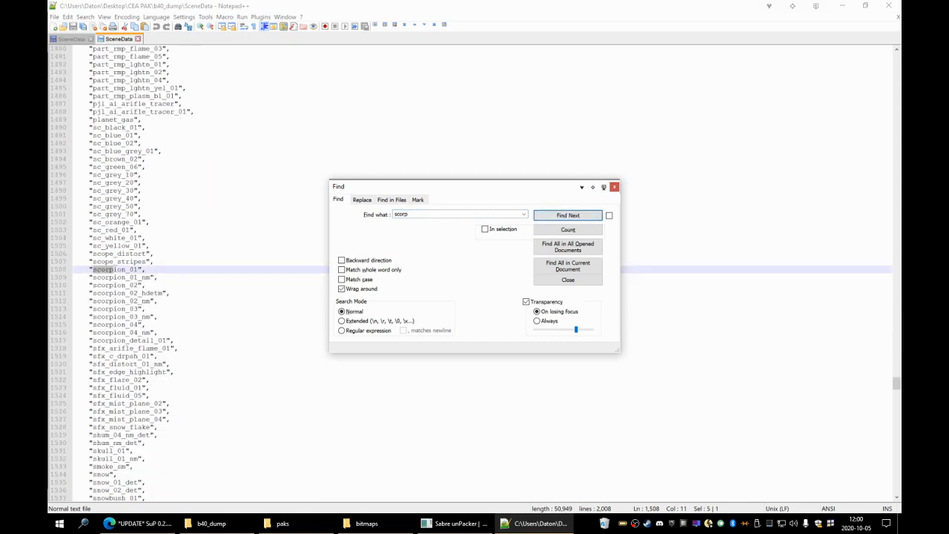
left_click_drag(90, 269, 174, 339)
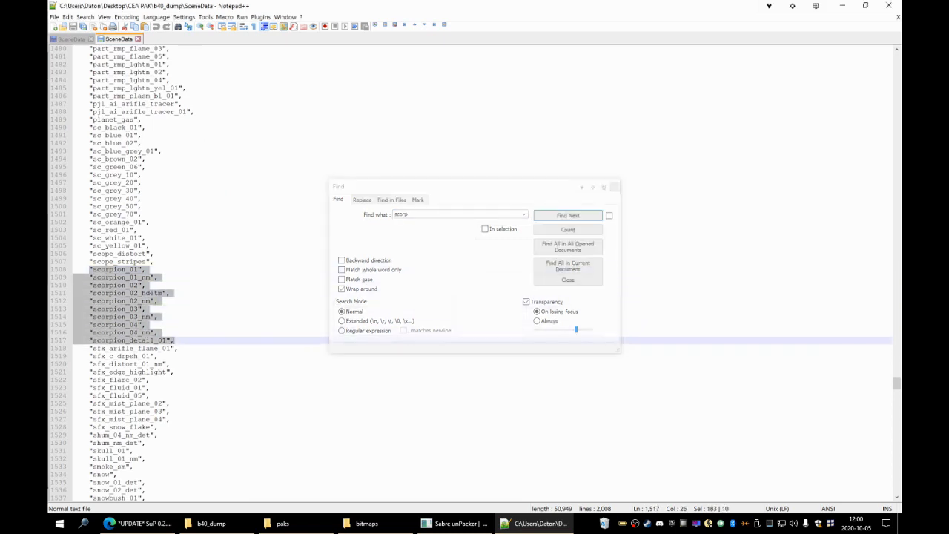
right_click(140, 295)
left_click(174, 310)
left_click(142, 278)
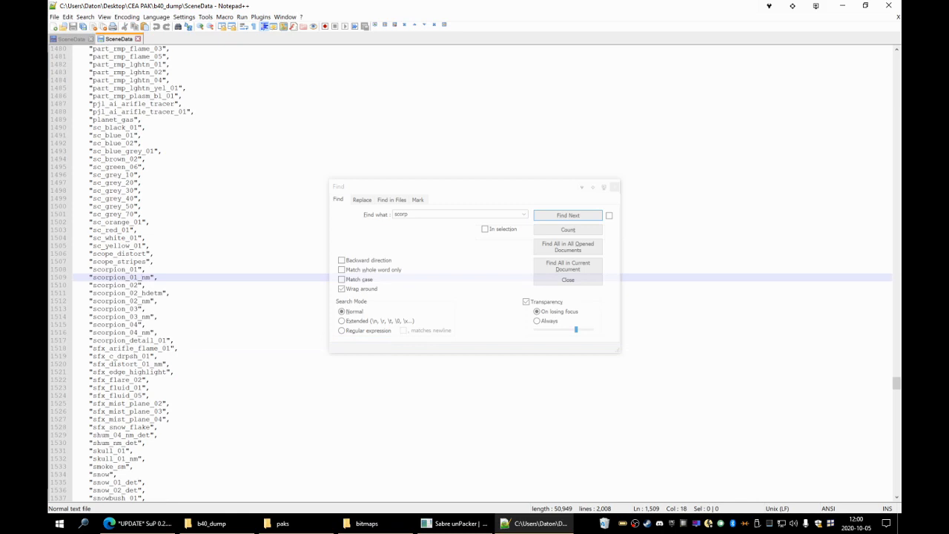
left_click_drag(160, 332, 109, 316)
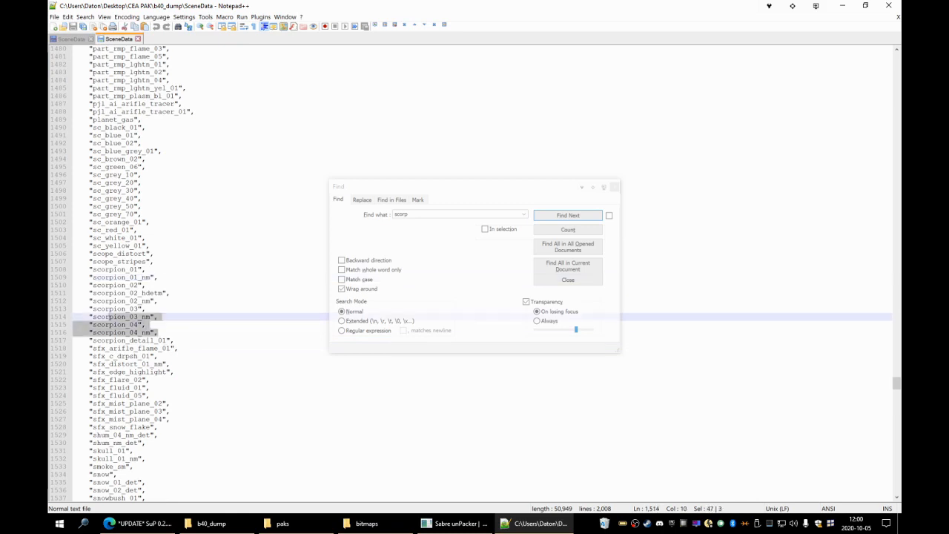
left_click_drag(174, 340, 75, 269)
right_click(109, 279)
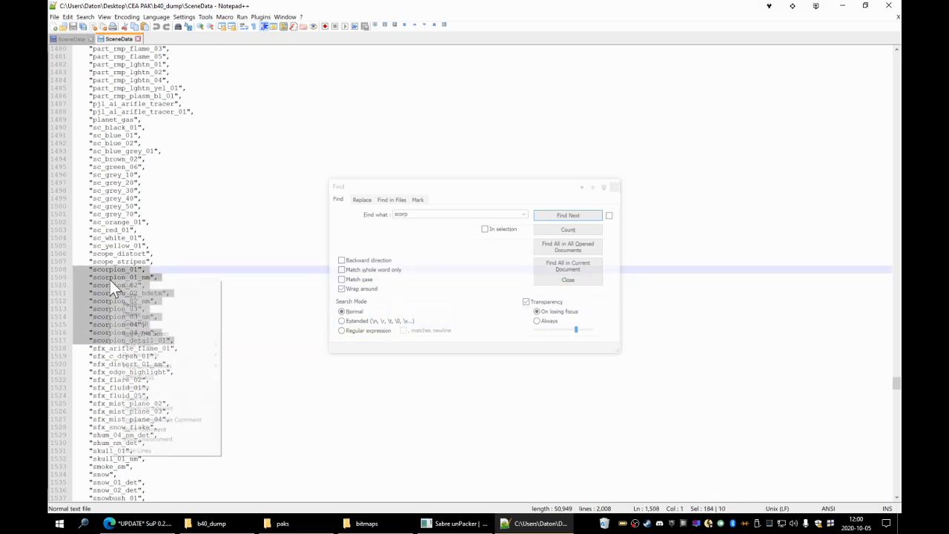
left_click(143, 296)
Paste the scorpion entries below hce_vsb_smoke_cannon_0 in the b30_dump SceneData file and align the scorpion_01 line with the others.
left_click(60, 40)
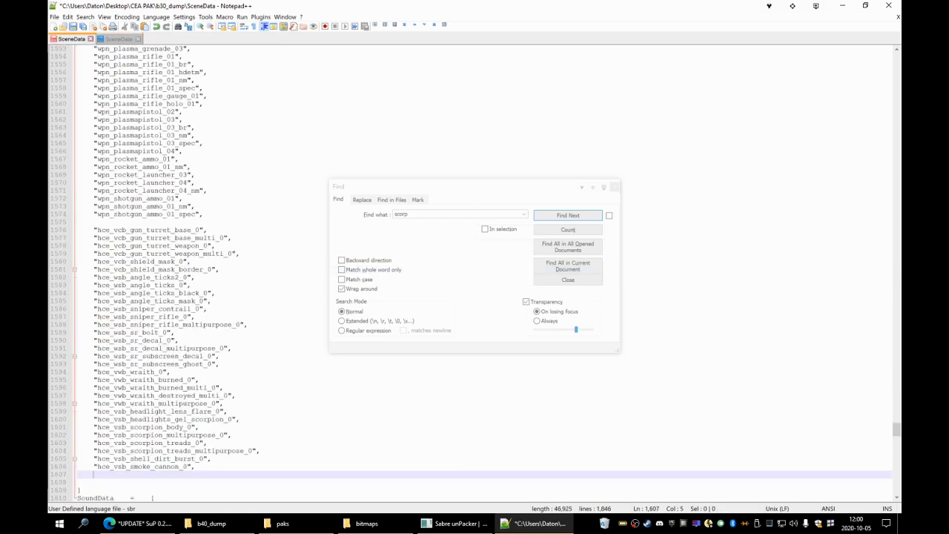
scroll(222, 267, "down", 1)
right_click(110, 450)
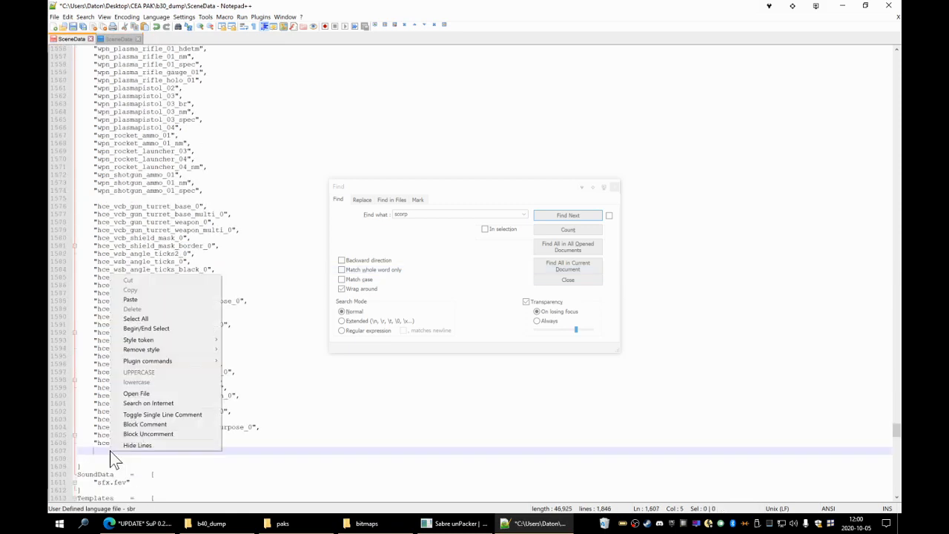
left_click(138, 300)
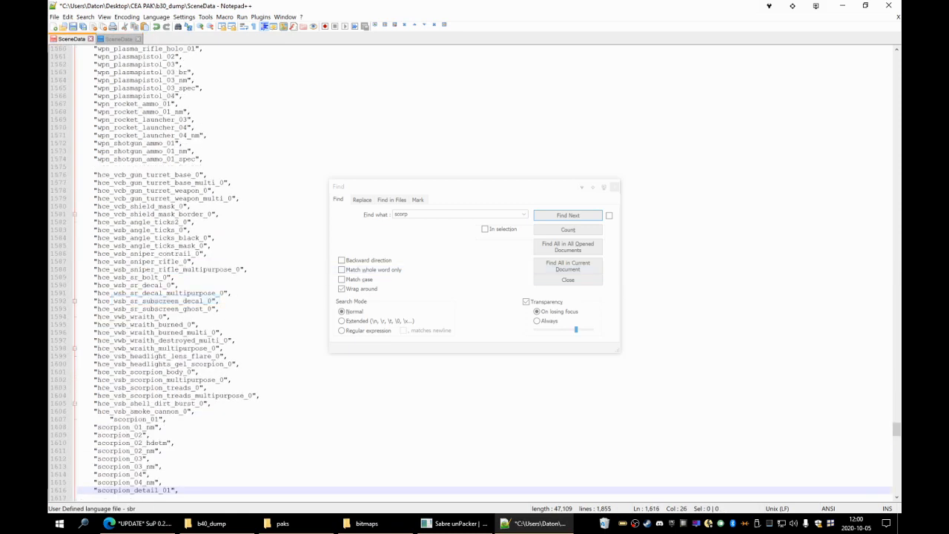
left_click(110, 418)
key("BackSpace")
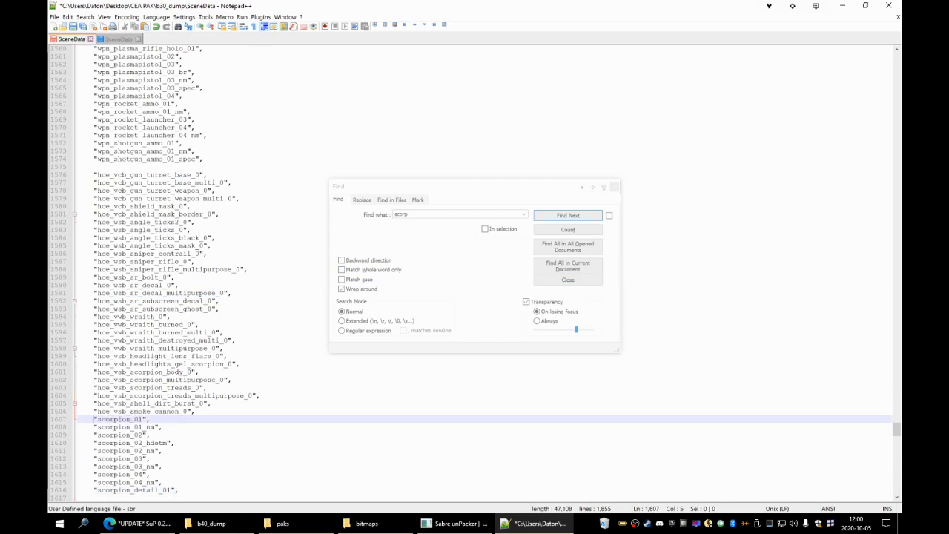
Add an empty line below the scorpion_detail_01 entry, keeping it free of stray characters.
scroll(474, 270, "down", 2)
left_click(180, 443)
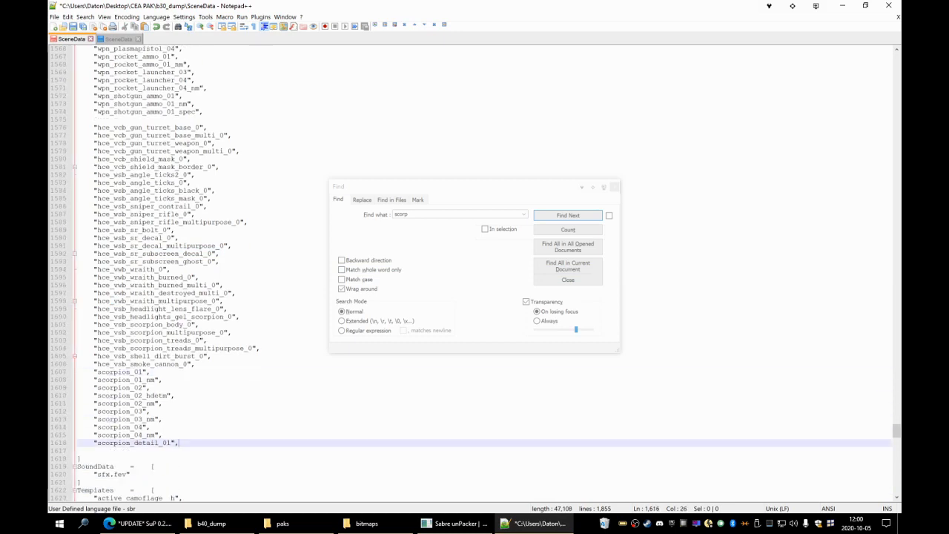
key("Return")
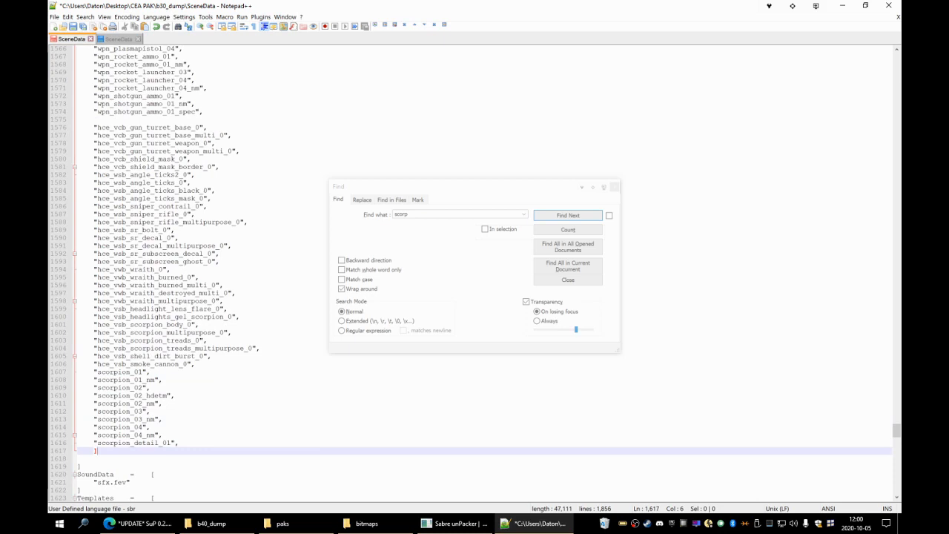
key("BackSpace")
scroll(51, 71, "down", 1)
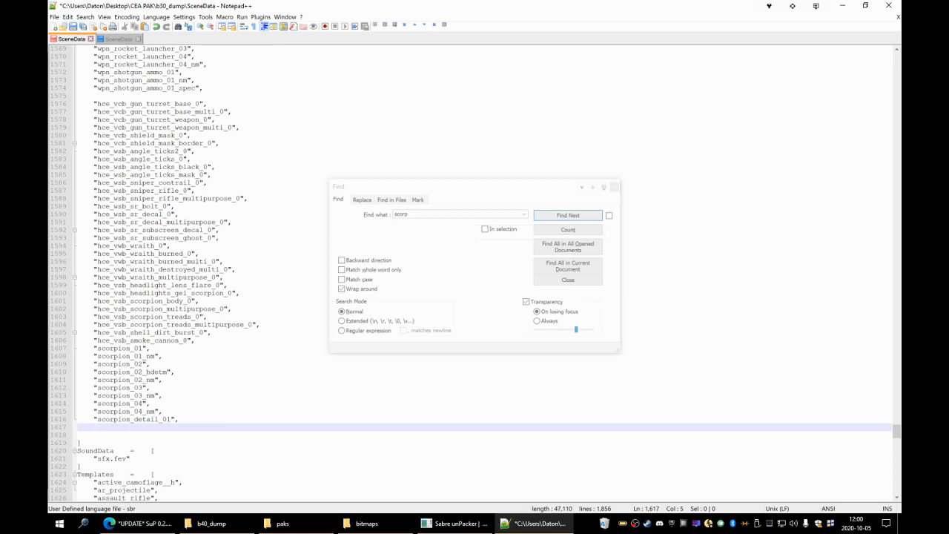
Check the entries around the scorpion textures in the b40_dump SceneData file and copy the scope_distort and scope_stripes lines.
left_click(123, 37)
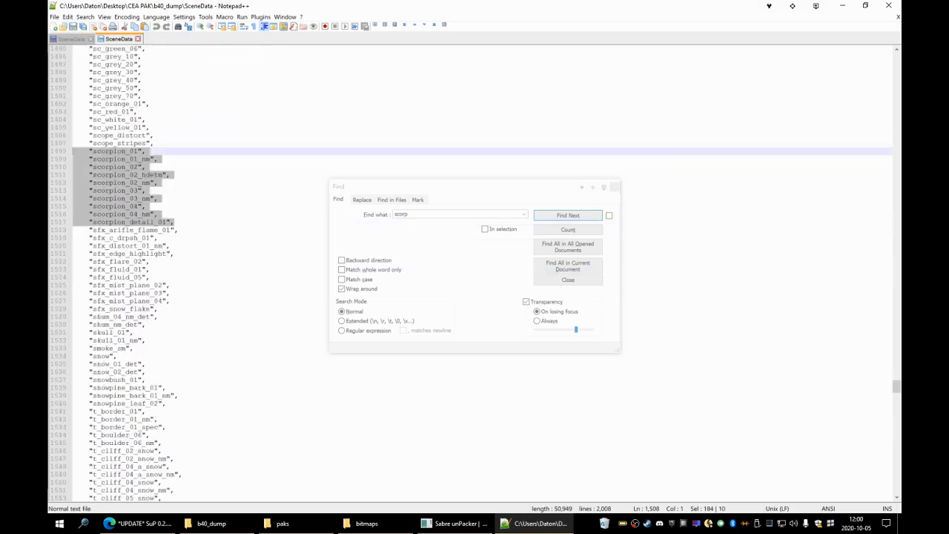
scroll(475, 270, "down", 4)
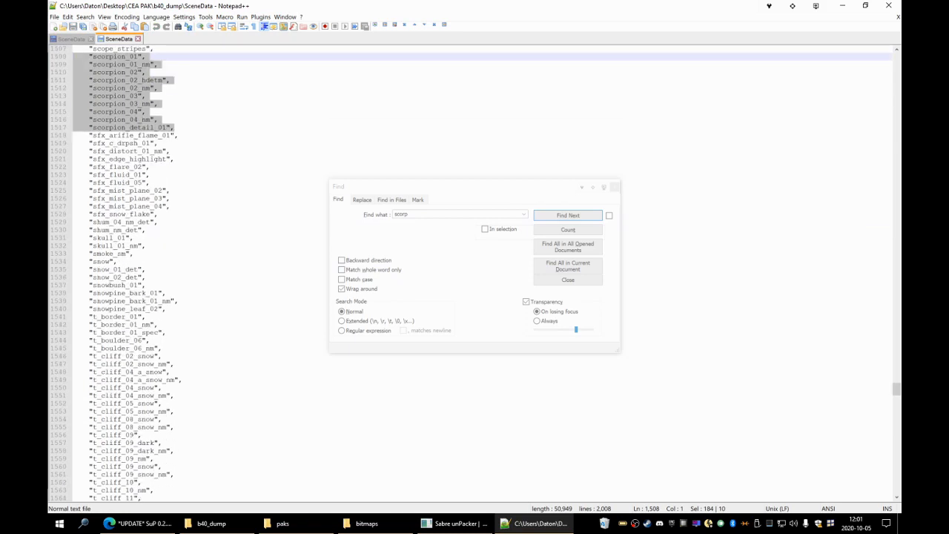
scroll(474, 271, "up", 1)
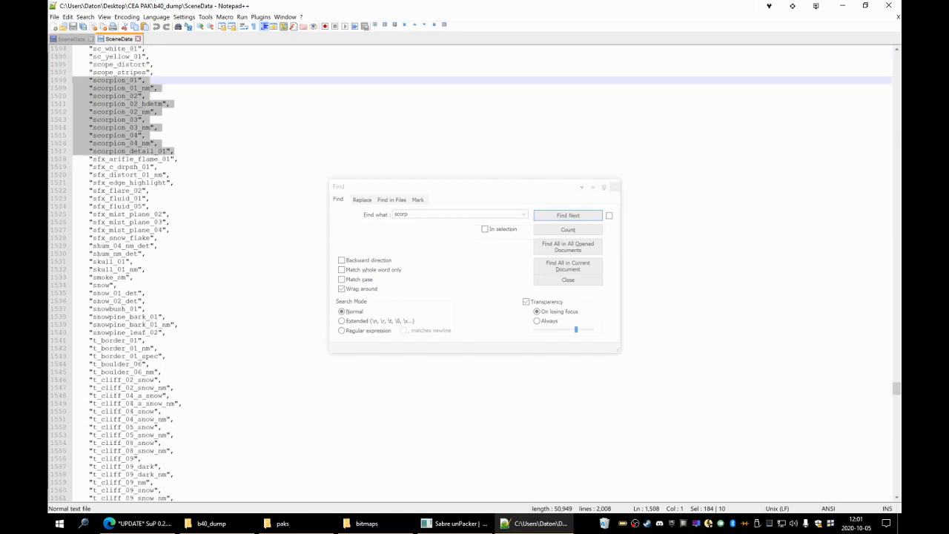
scroll(134, 250, "up", 7)
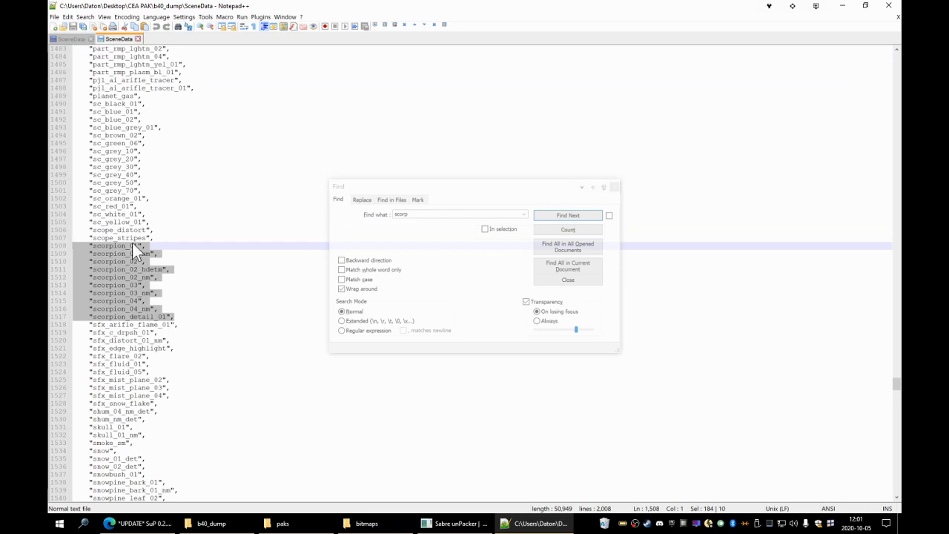
left_click_drag(153, 238, 62, 231)
key("ctrl+c")
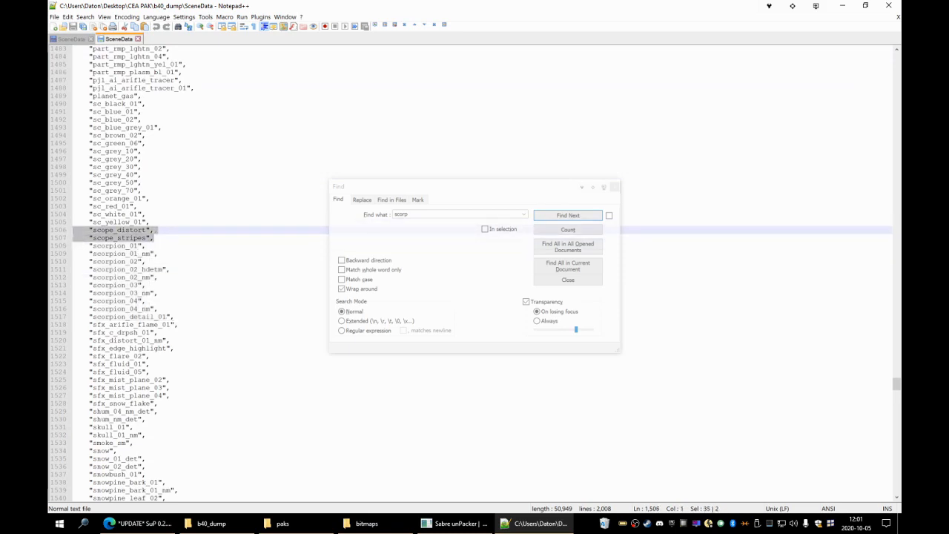
Paste the scope_distort and scope_stripes lines below scorpion_detail_01 in the b30_dump SceneData file and align scope_distort with the other entries.
left_click(75, 40)
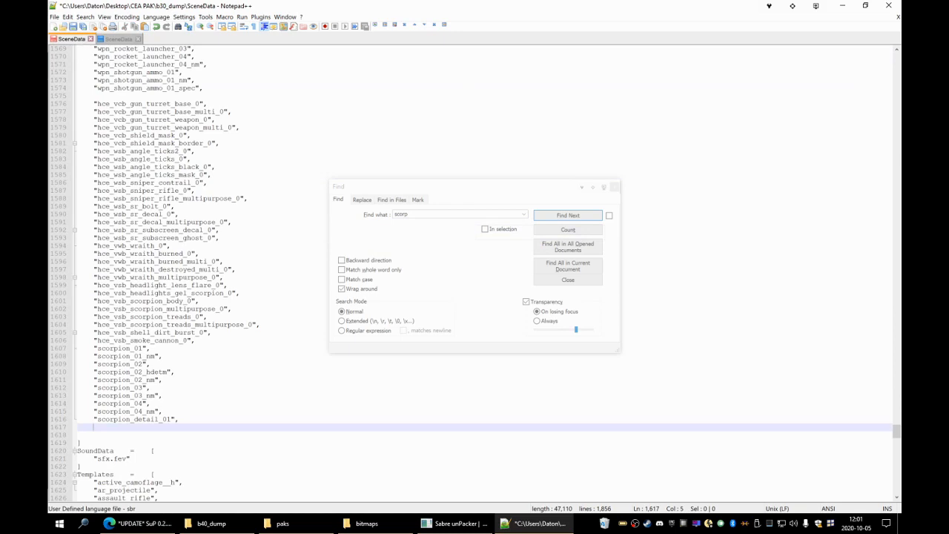
key("ctrl+v")
key("Up")
key("Home")
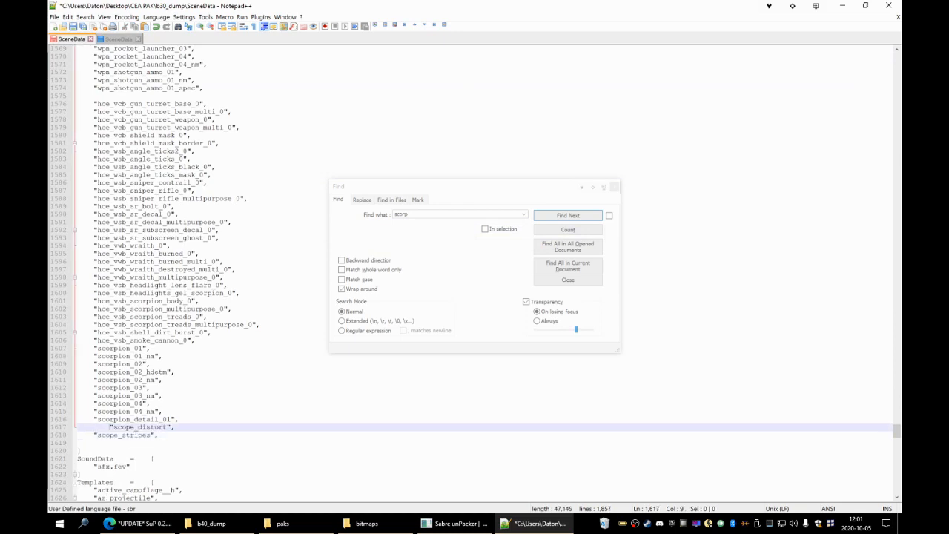
key("BackSpace")
left_click(159, 436)
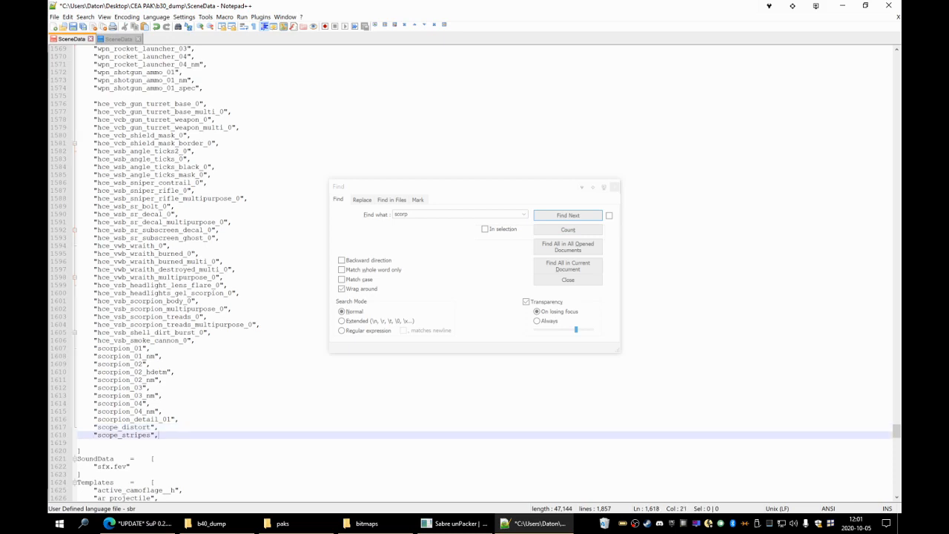
Copy the vhc_turret_01 through vhc_wraith_05 entries from the b40_dump SceneData file and paste them below scope_stripes in the b30_dump file.
left_click(108, 38)
scroll(475, 267, "up", 20)
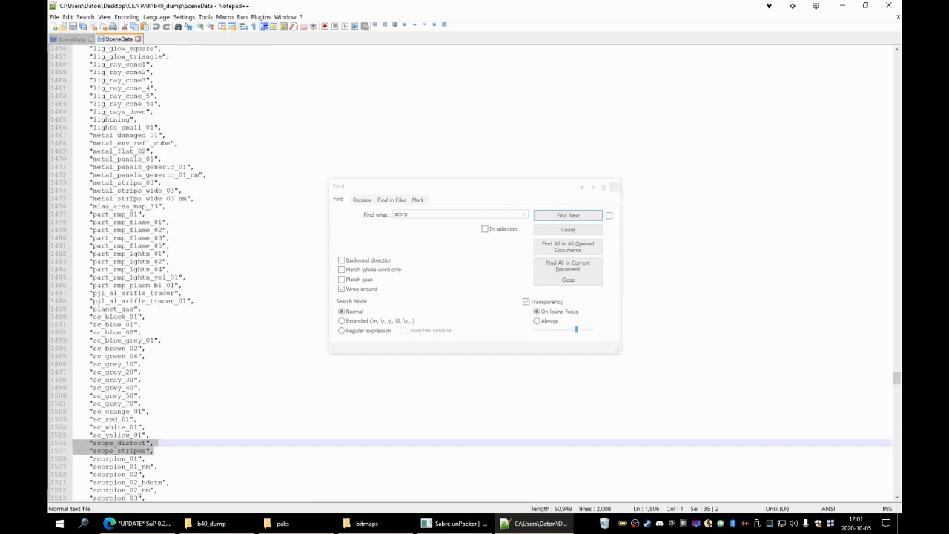
scroll(474, 267, "up", 2)
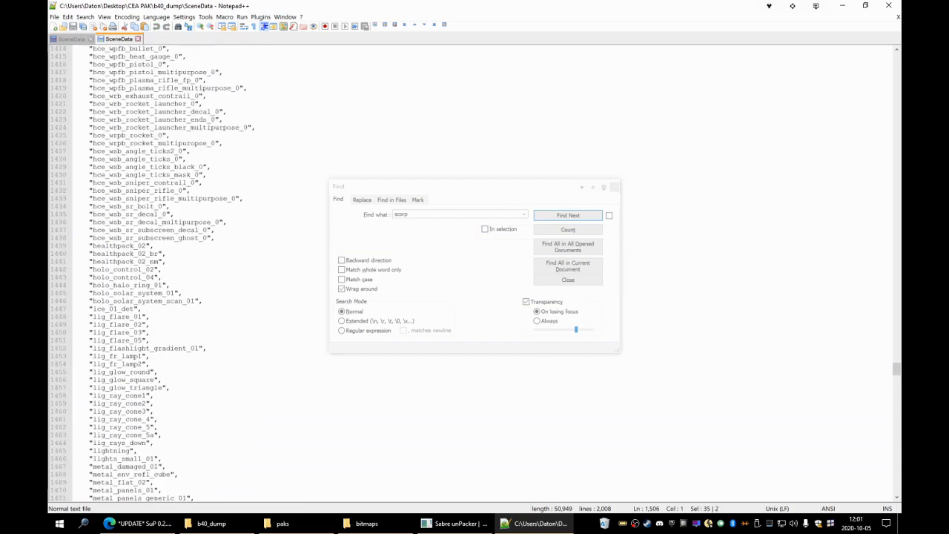
scroll(378, 247, "down", 17)
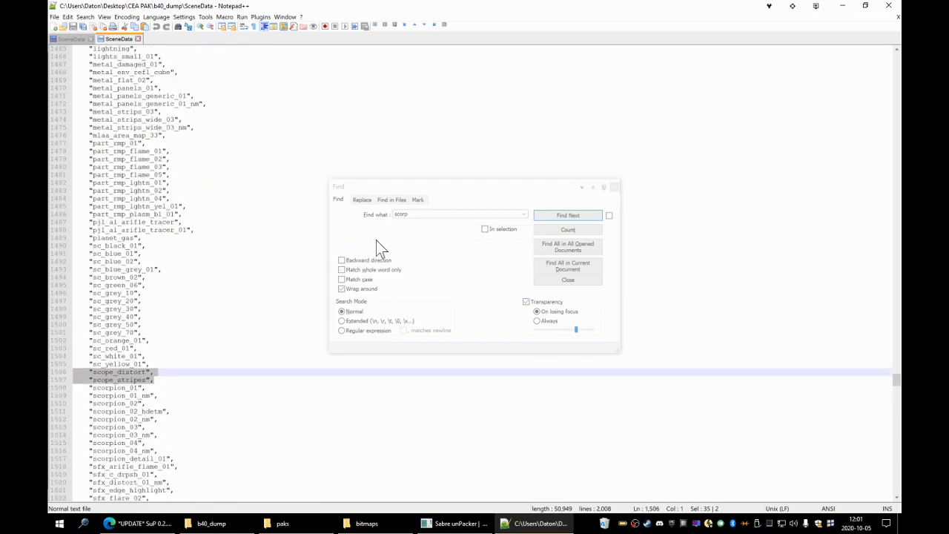
left_click(411, 215)
scroll(474, 267, "down", 20)
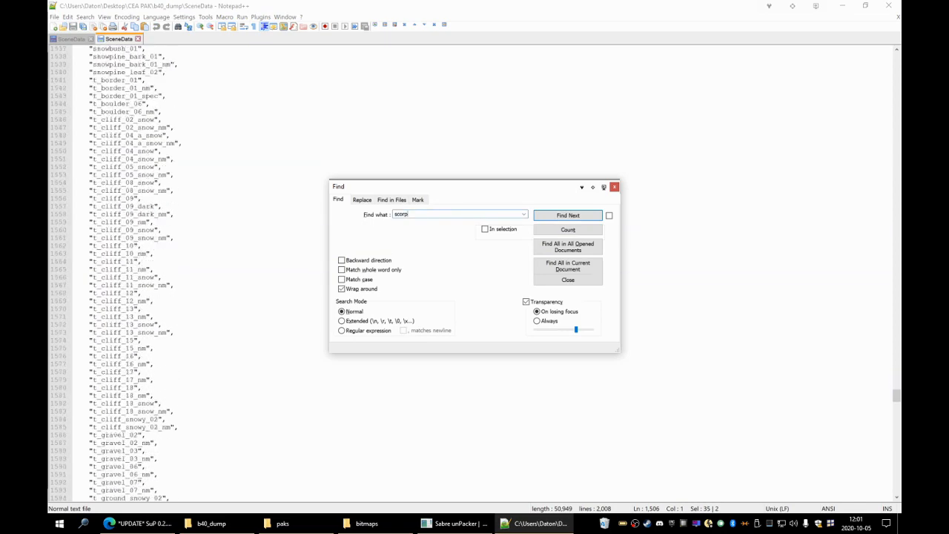
scroll(475, 267, "down", 20)
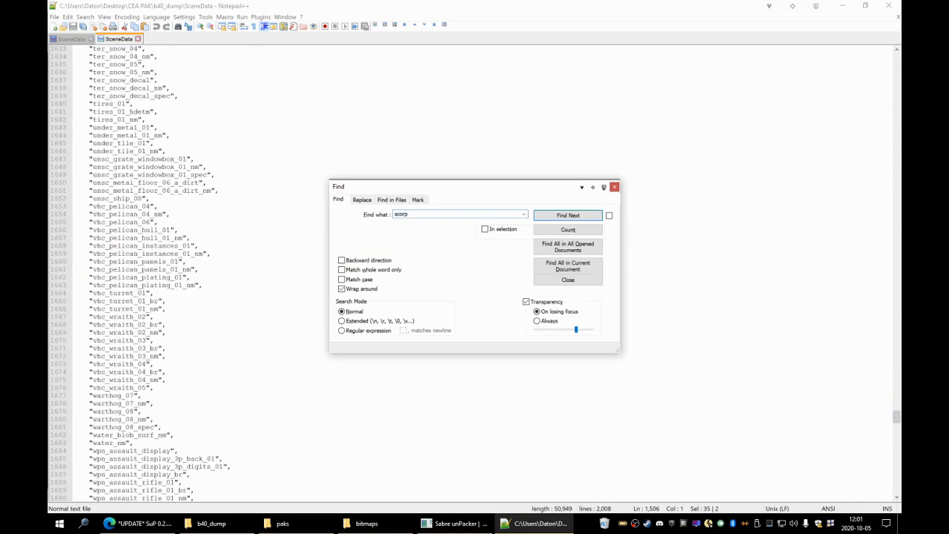
left_click_drag(89, 293, 155, 387)
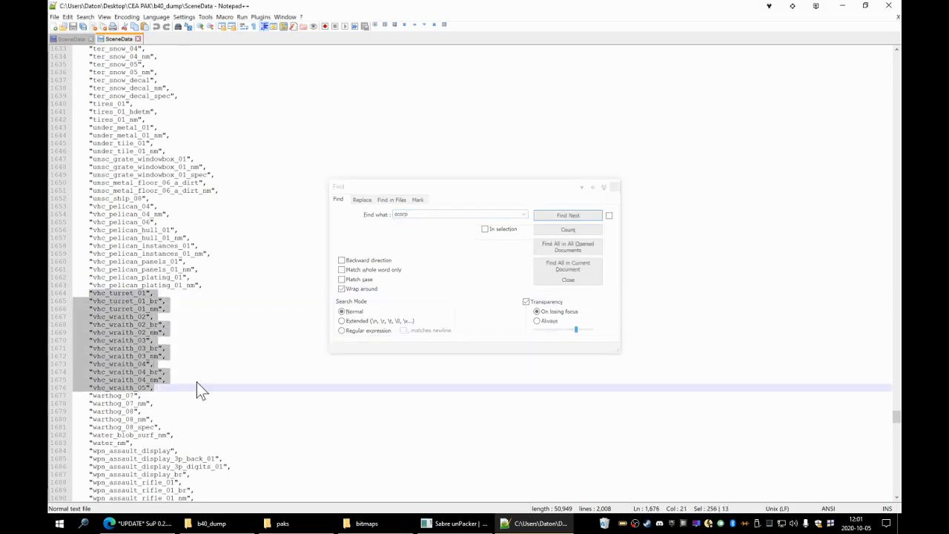
right_click(149, 348)
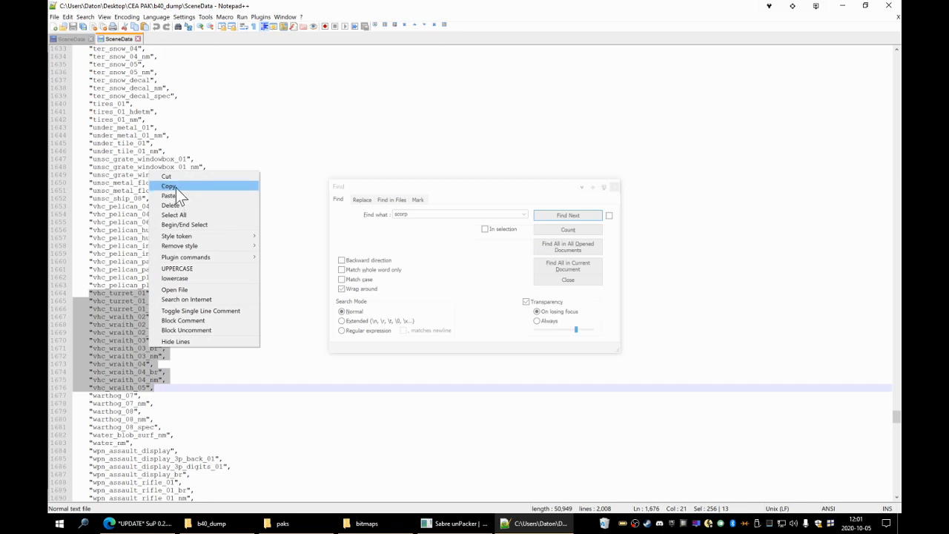
left_click(176, 188)
left_click(74, 40)
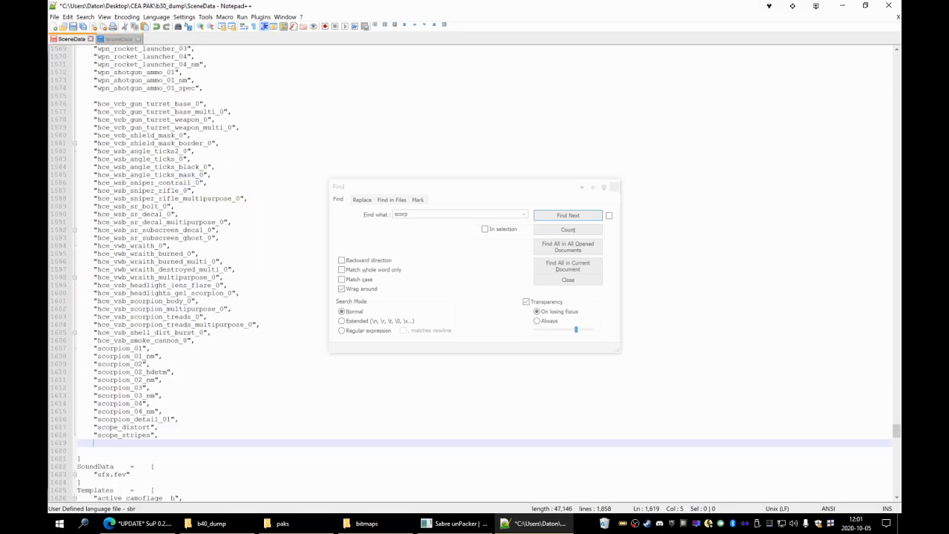
key("ctrl+v")
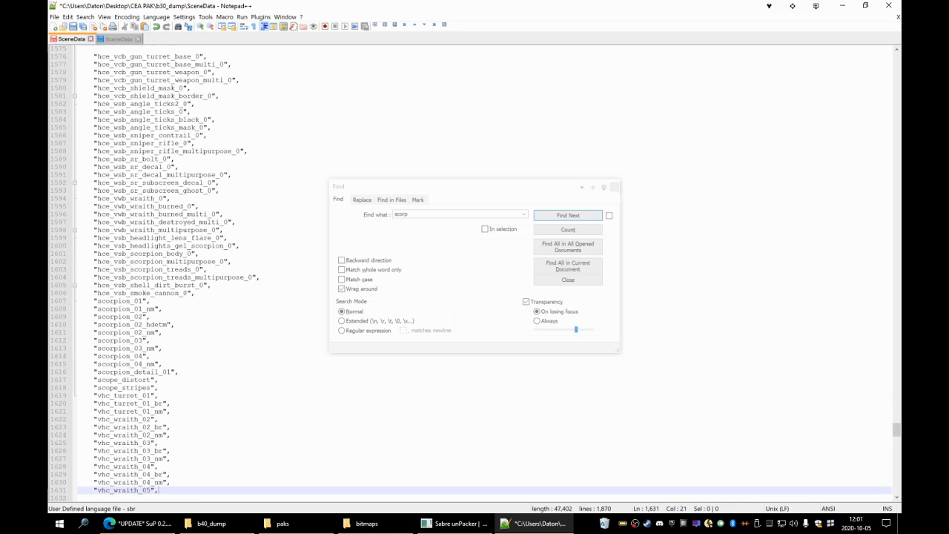
Copy the entries from wpn_sniper_rifle_01 through wpn_sniper_screen_02 in the b40_dump SceneData file.
left_click(117, 38)
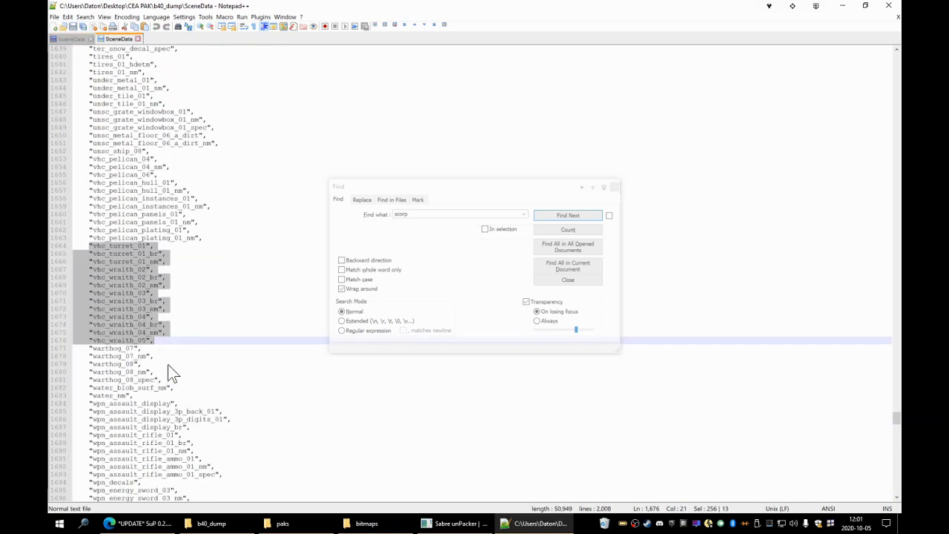
scroll(169, 373, "down", 10)
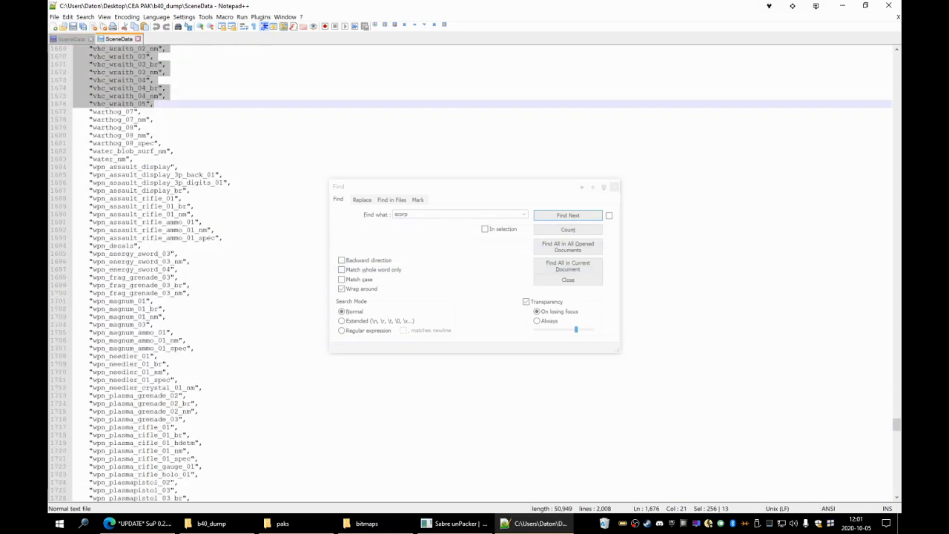
scroll(169, 373, "down", 5)
scroll(169, 373, "up", 3)
scroll(169, 373, "down", 9)
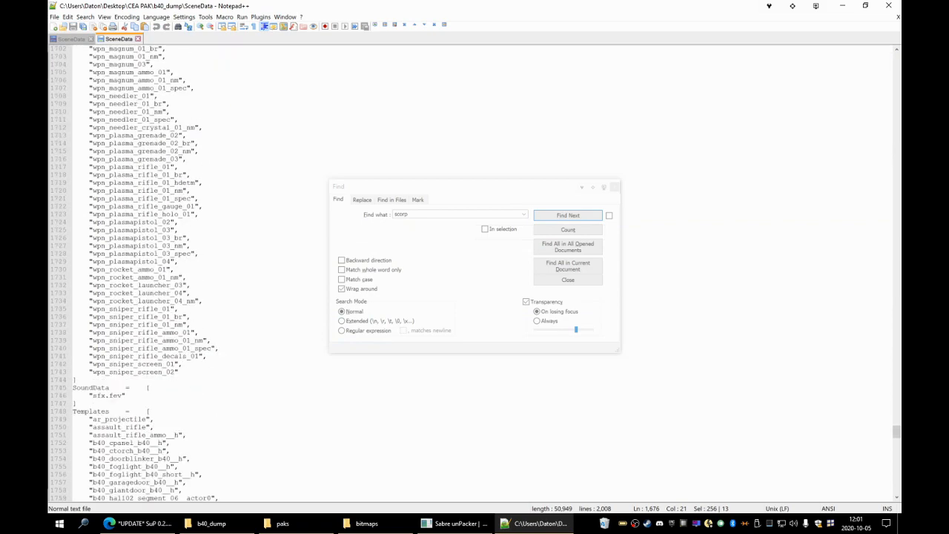
left_click_drag(180, 372, 73, 308)
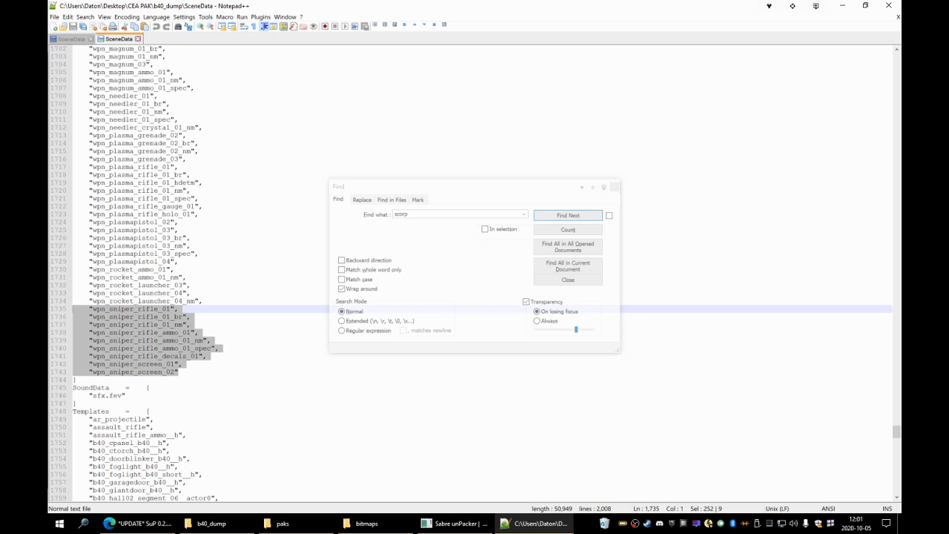
right_click(132, 331)
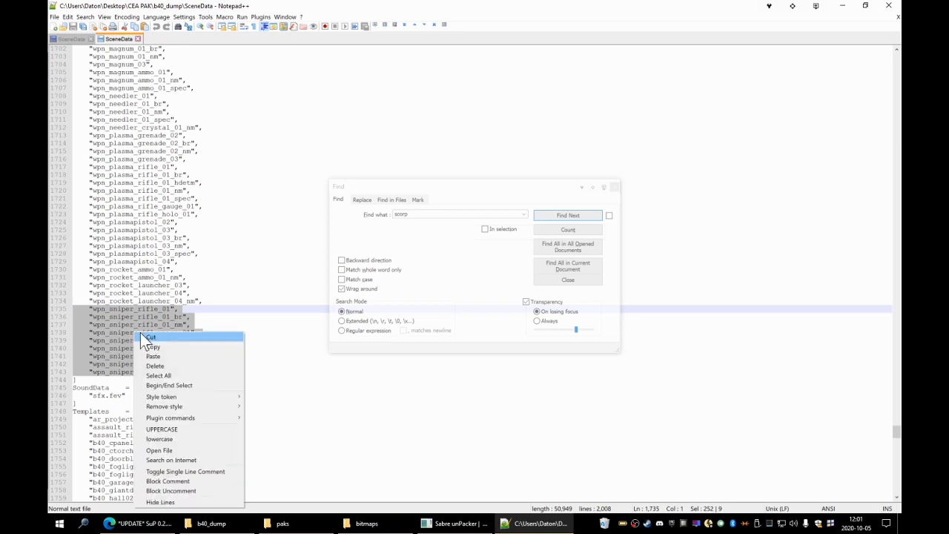
left_click(142, 346)
Paste the sniper entries below vhc_wraith_05 in the b30_dump SceneData file, align the wpn_sniper_rifle_01 line and remove the empty line before the closing bracket.
left_click(61, 38)
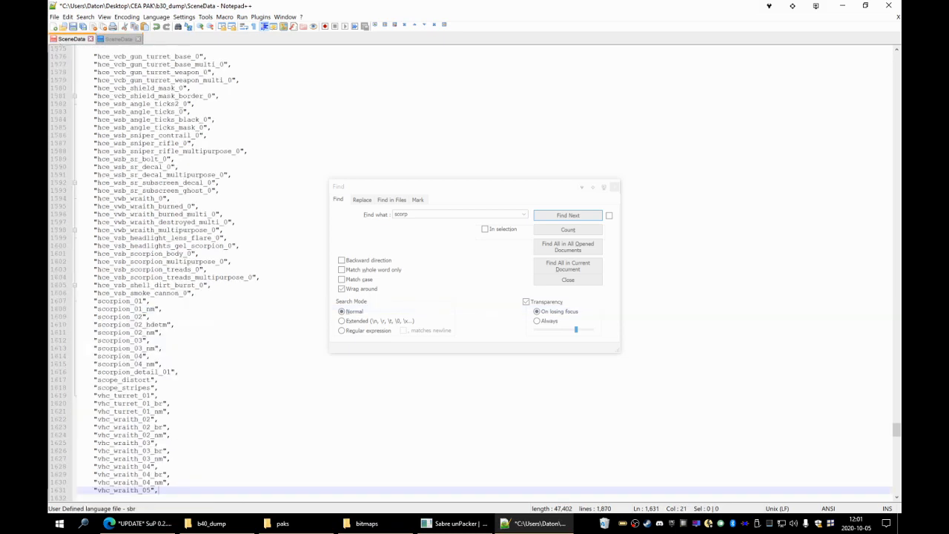
scroll(474, 275, "down", 2)
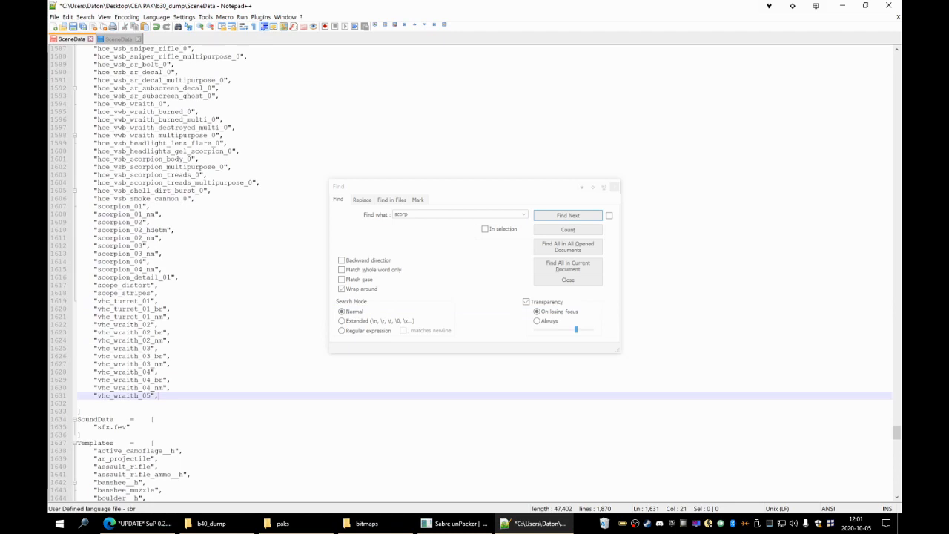
key("Return")
key("ctrl+v")
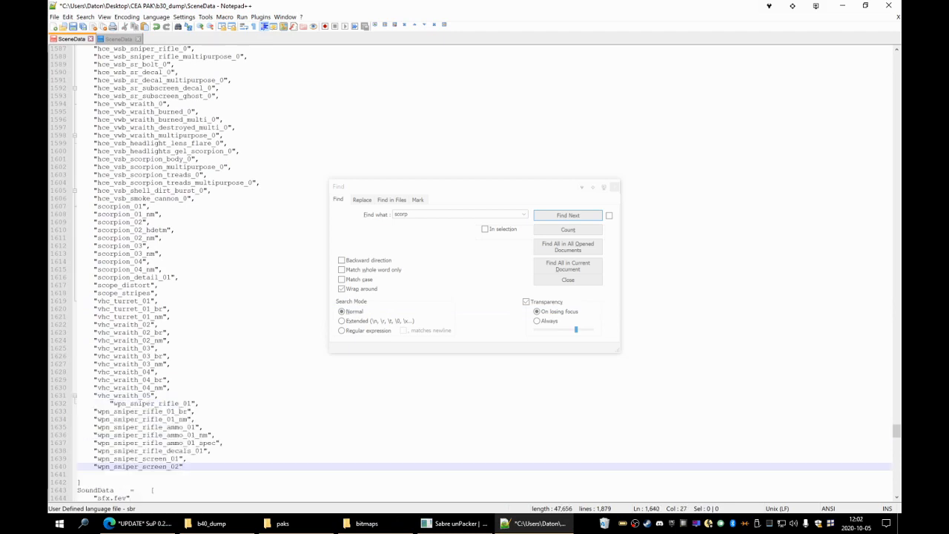
left_click(110, 403)
key("BackSpace")
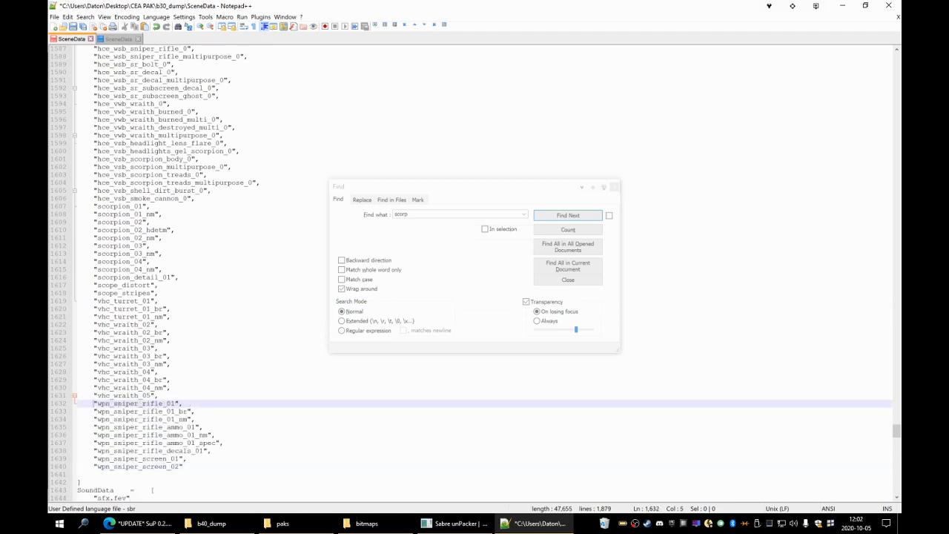
left_click(183, 467)
left_click(94, 475)
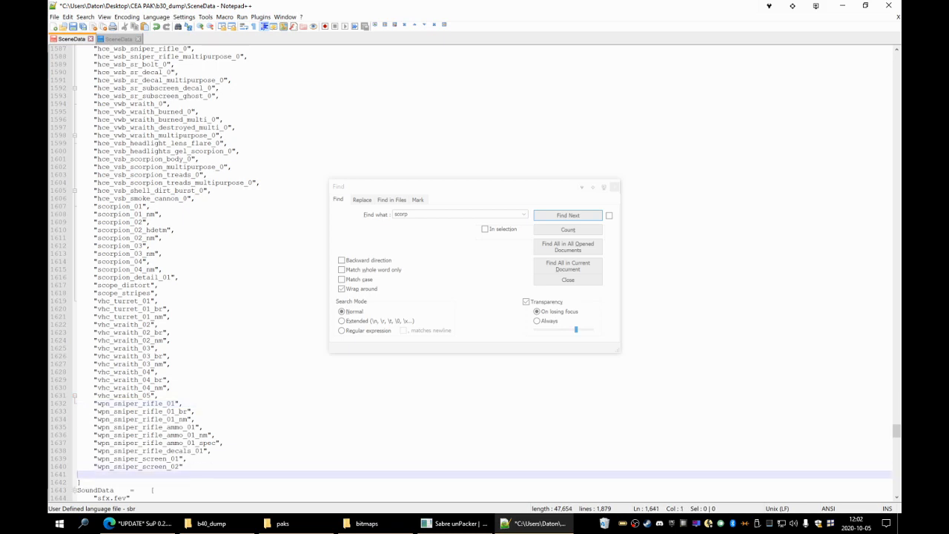
key("BackSpace")
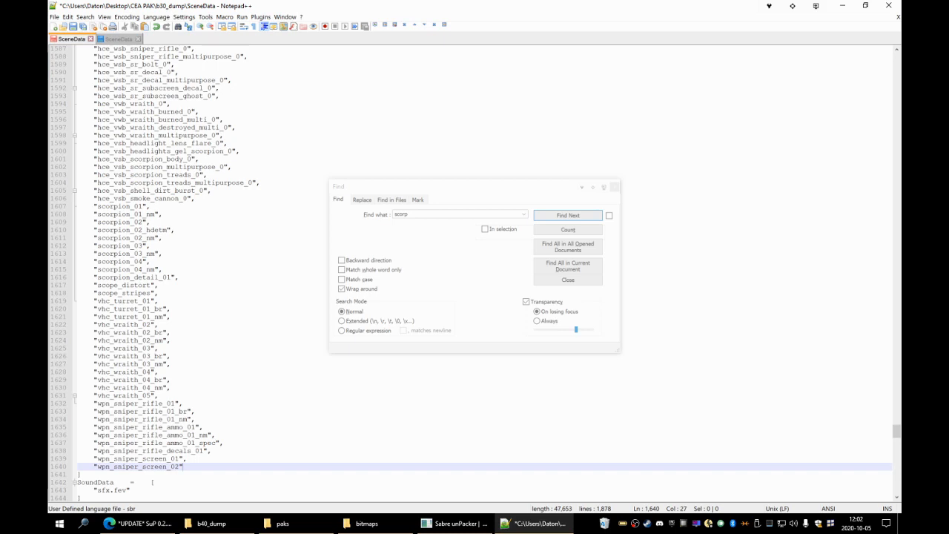
Check how many lines the added block from hce_vcb_gun_turret_base_0 through wpn_sniper_screen_02 spans.
scroll(152, 482, "up", 6)
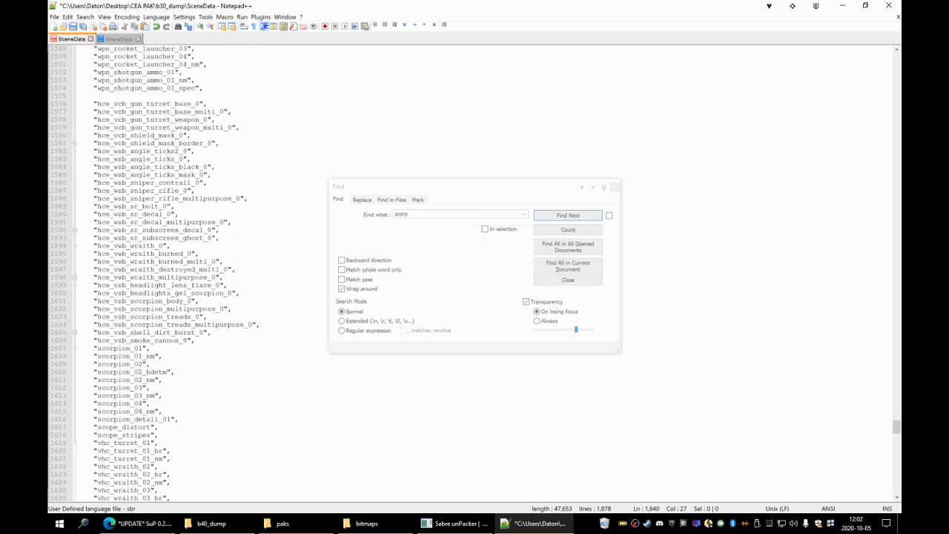
left_click_drag(77, 104, 183, 420)
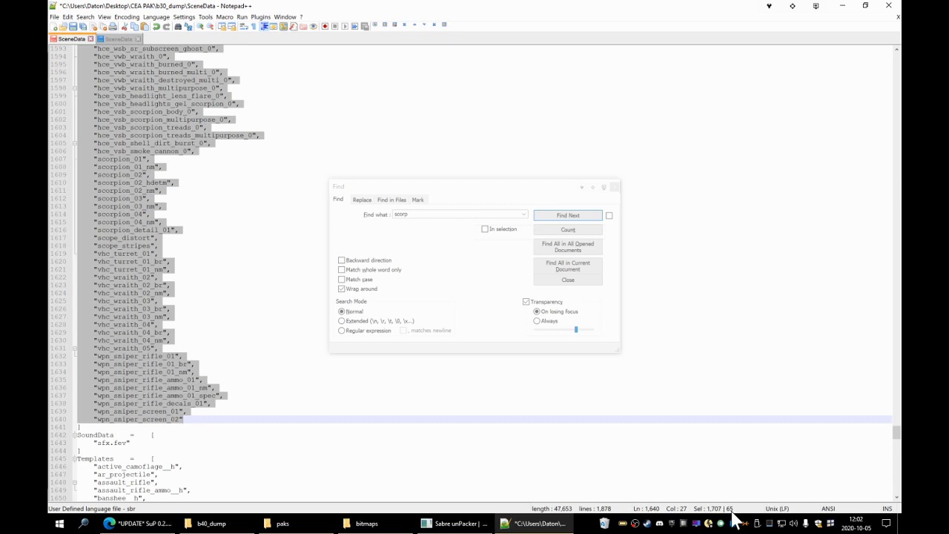
left_click(160, 309)
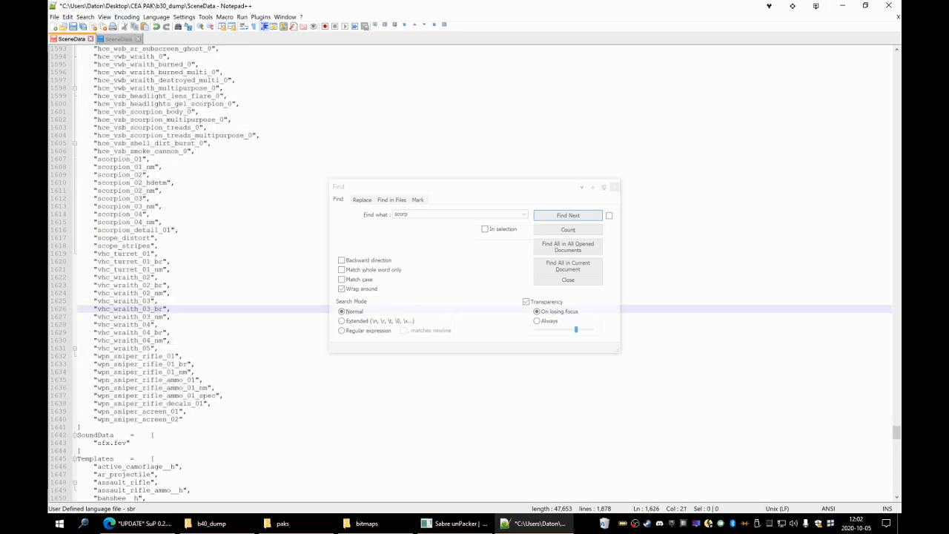
Add a "wraith__h" entry after warthog__h at the end of the Templates list, with separating commas and a new line below it.
scroll(160, 309, "down", 13)
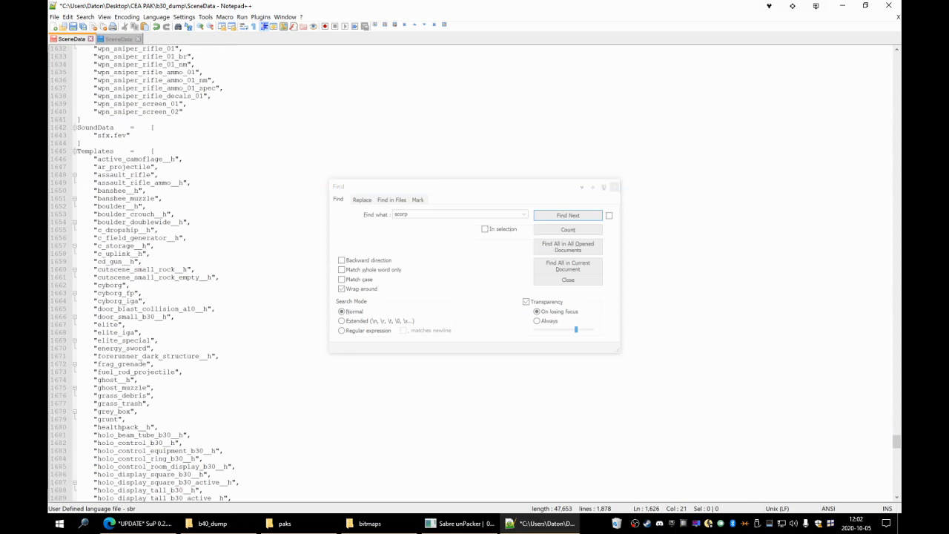
scroll(160, 308, "down", 8)
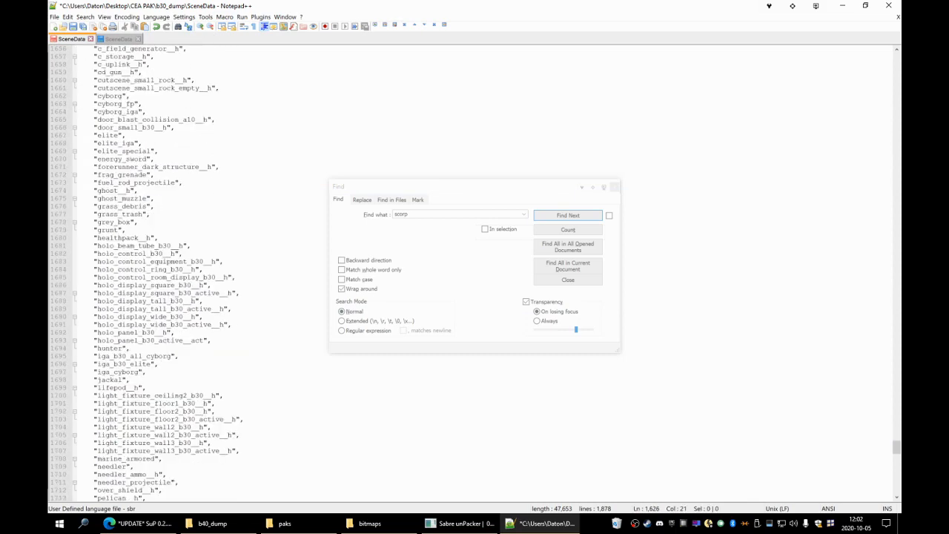
scroll(160, 309, "up", 6)
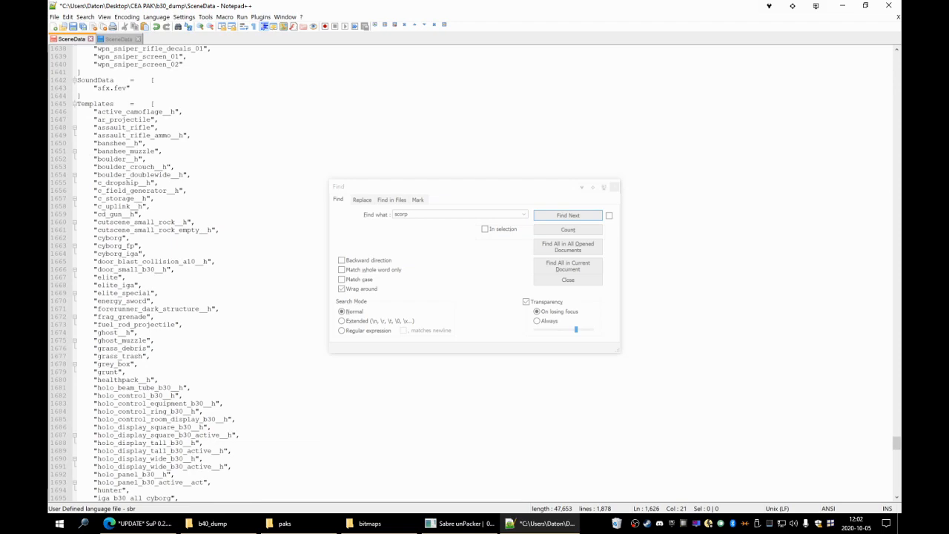
left_click(118, 112)
scroll(200, 128, "down", 20)
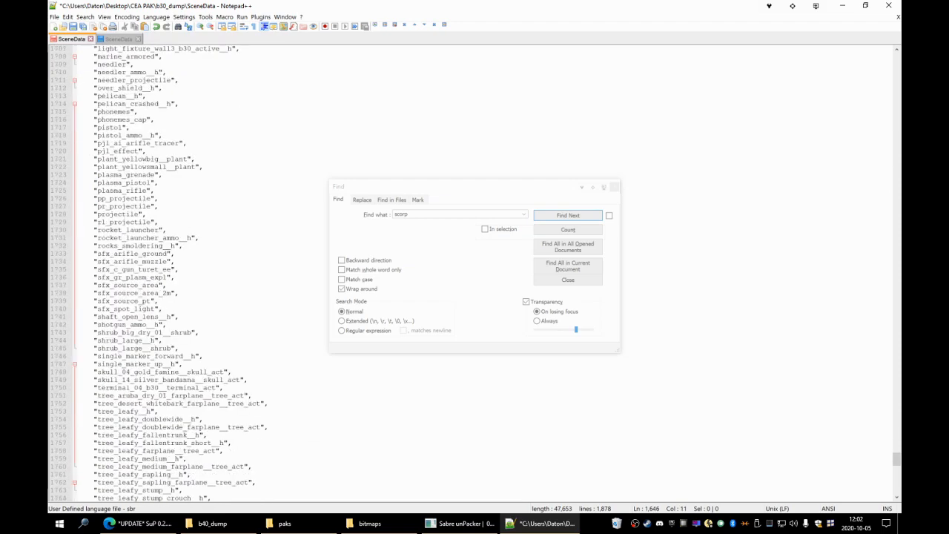
scroll(200, 271, "up", 4)
left_click(164, 286)
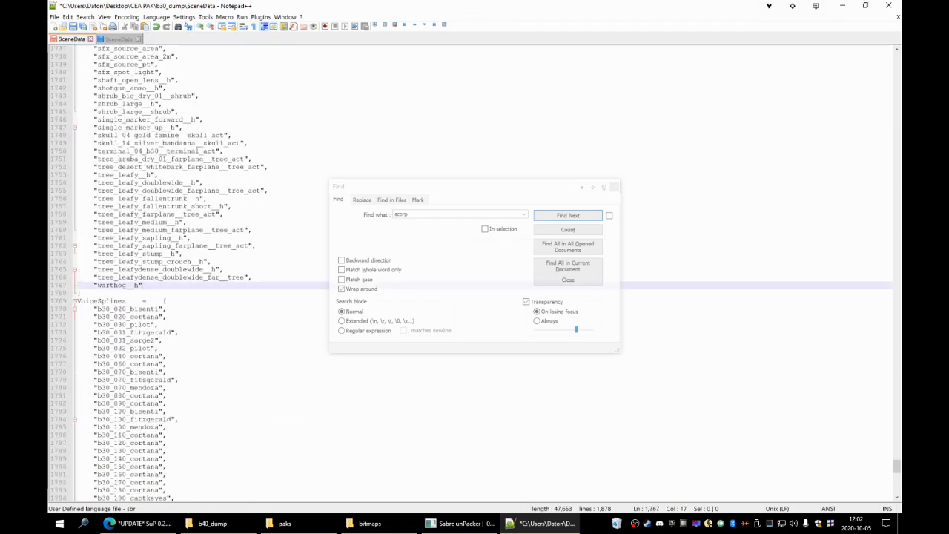
type(",")
key("Return")
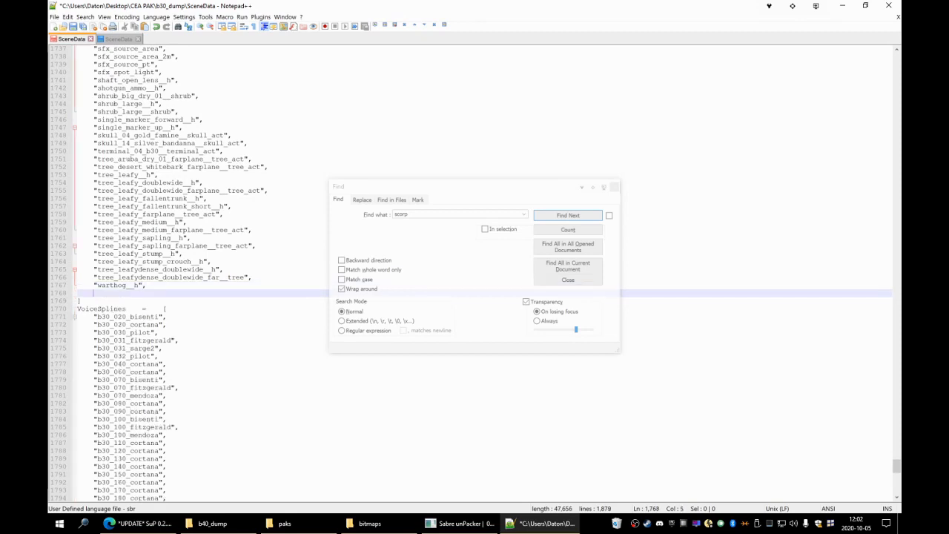
type("\"wralth__h\",")
key("Return")
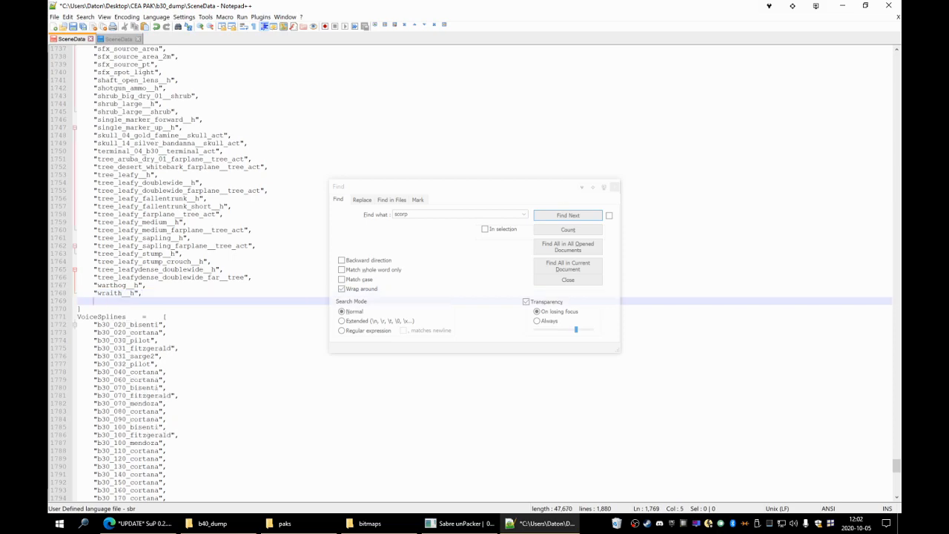
Switch to Sabre unPacker and look up the template names added at the end of the b30 file list.
left_click(445, 523)
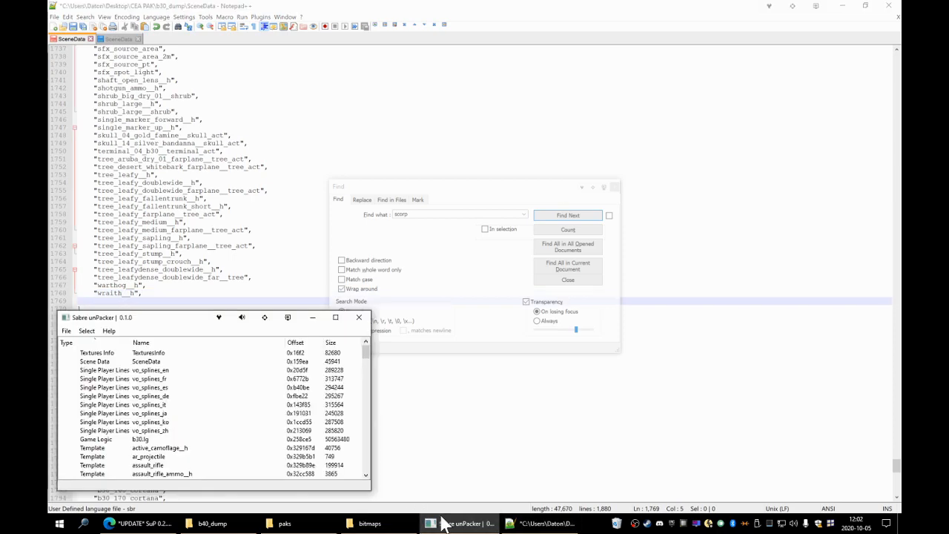
left_click_drag(127, 326, 373, 151)
scroll(402, 230, "down", 20)
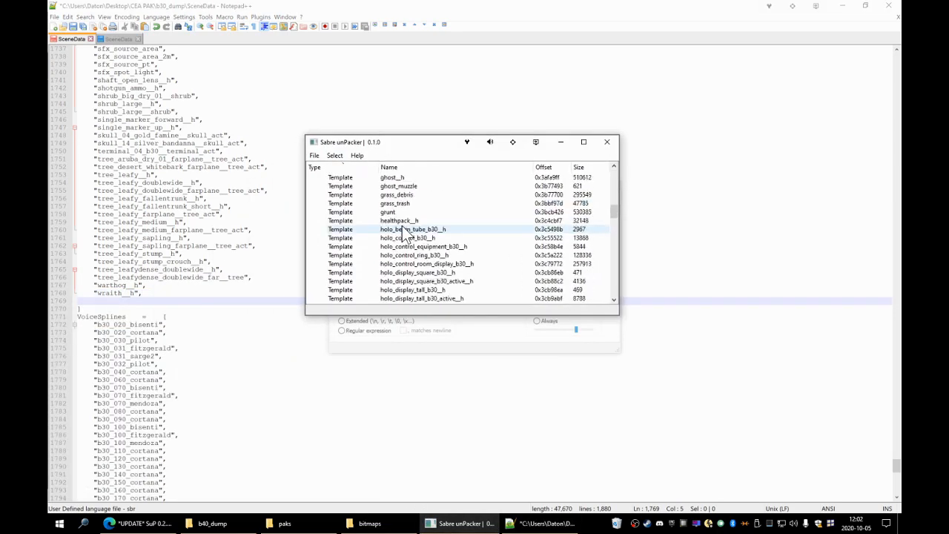
scroll(401, 230, "down", 15)
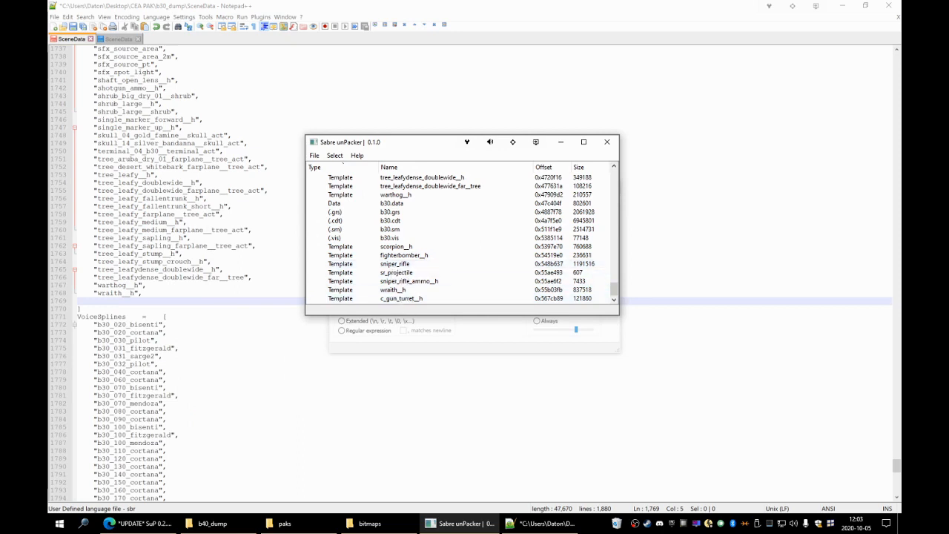
Return to Notepad++ and add a "scorpion__h" entry with a trailing comma below wraith__h in the Templates list.
left_click(143, 294)
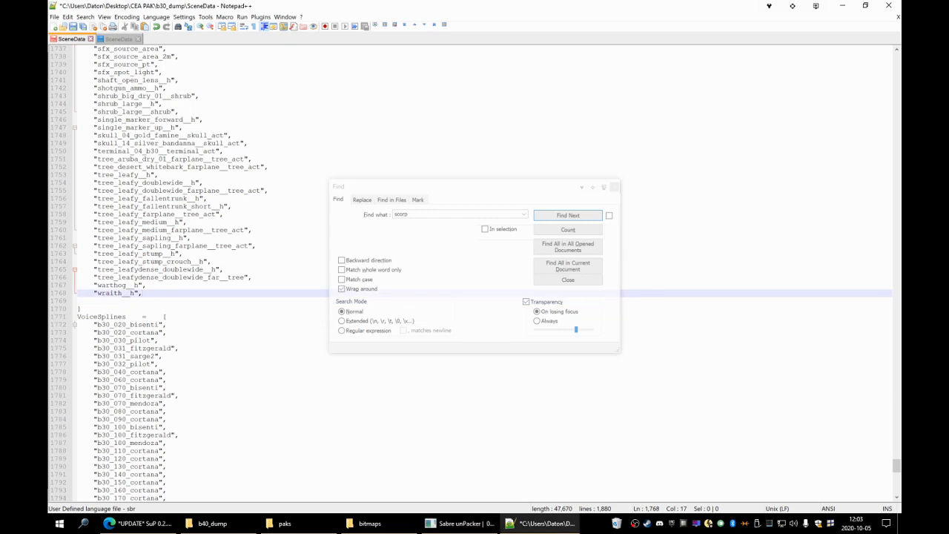
key("Return")
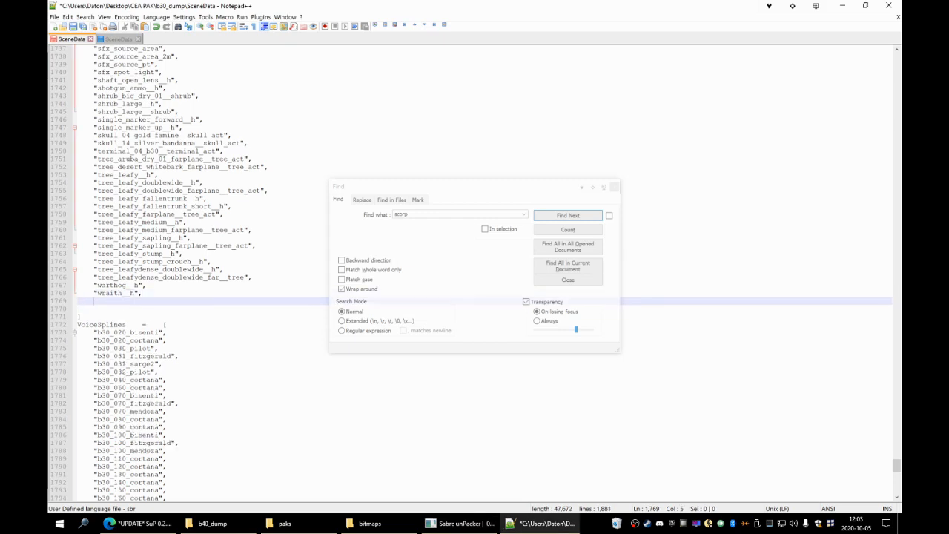
type("\"scor")
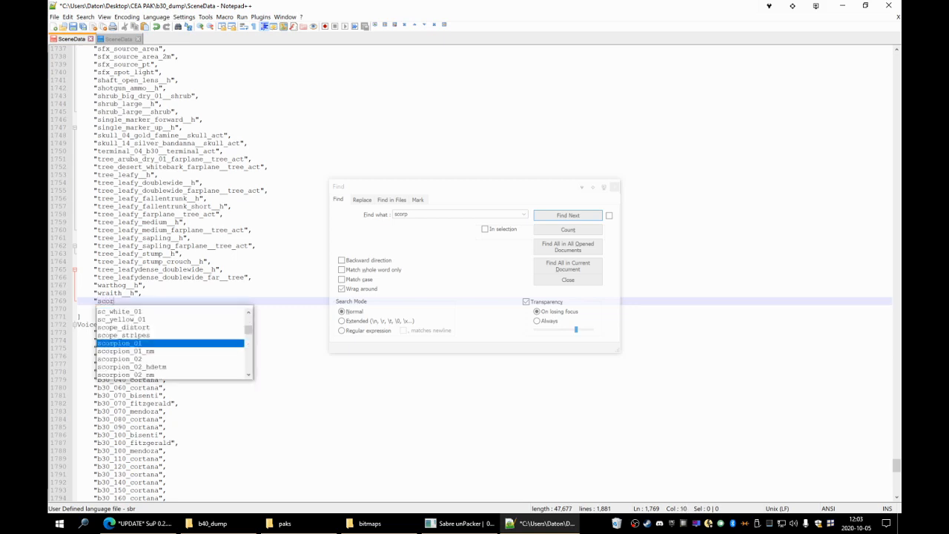
type("pion__h")
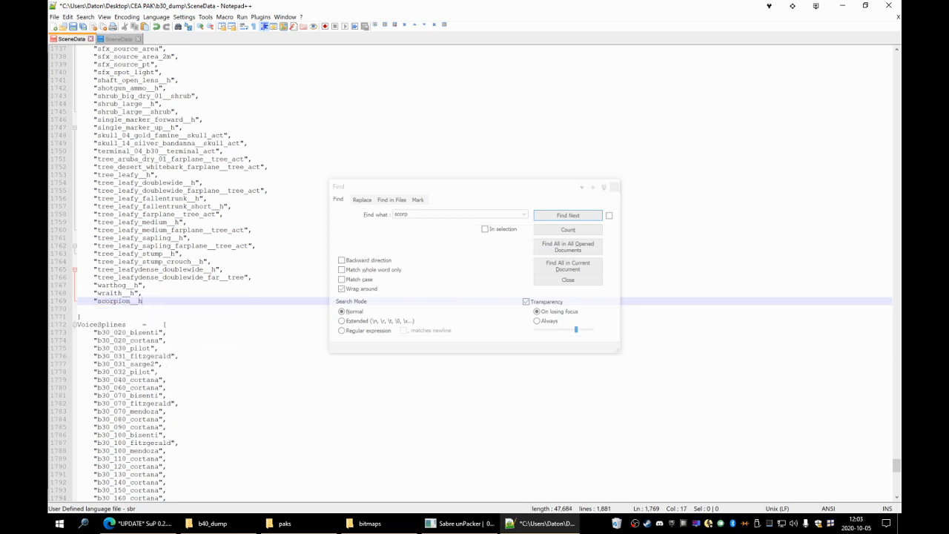
type("\",")
key("Return")
Add a "fighterbomber__h" entry with a trailing comma below scorpion__h and start a new line.
type("\"fi")
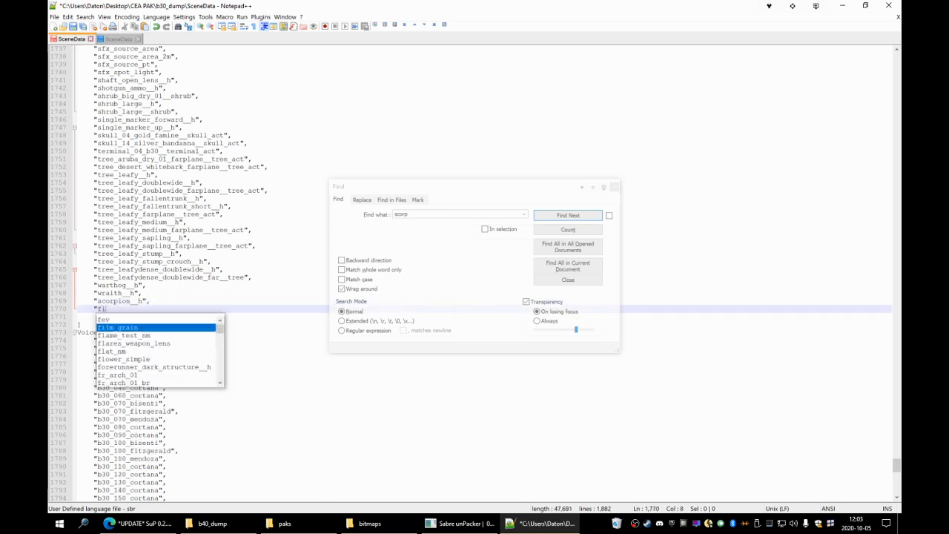
type("ghterbomber__")
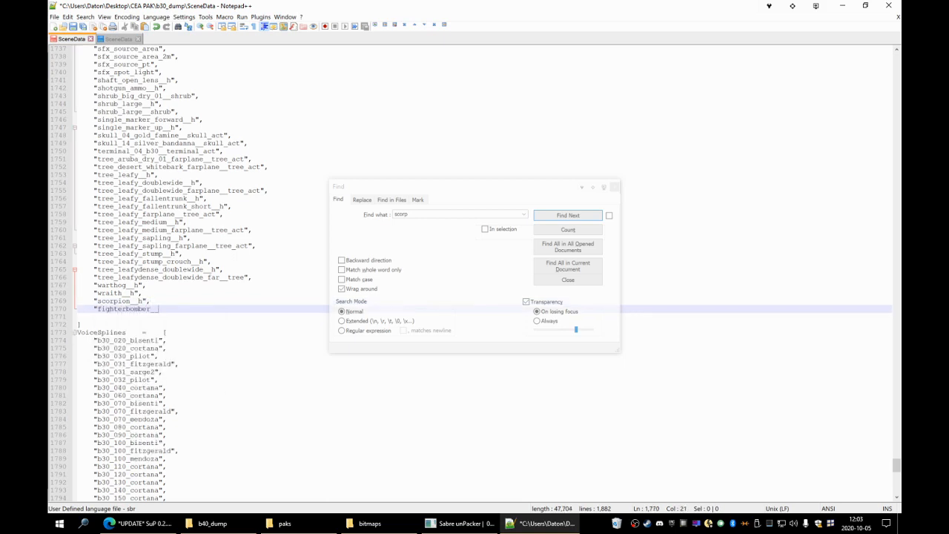
type("h\"")
key("Return")
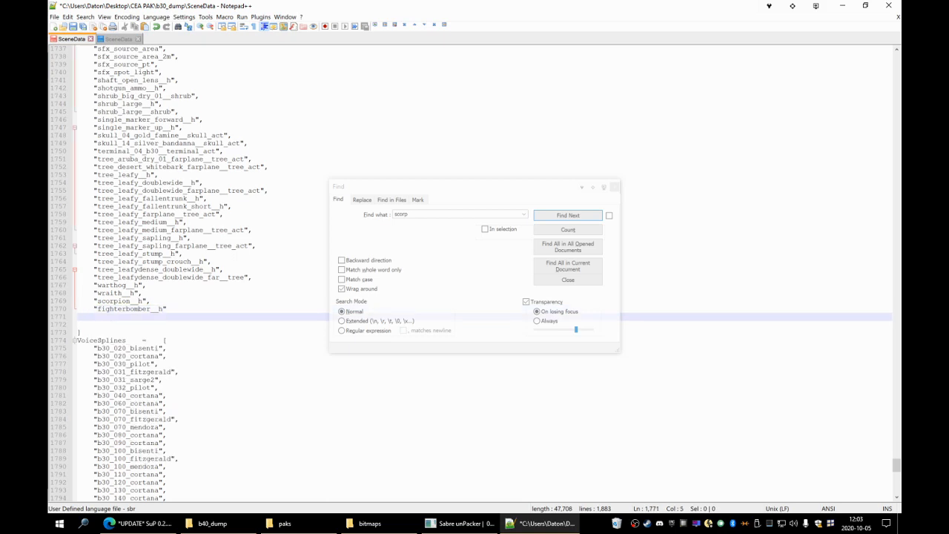
key("BackSpace")
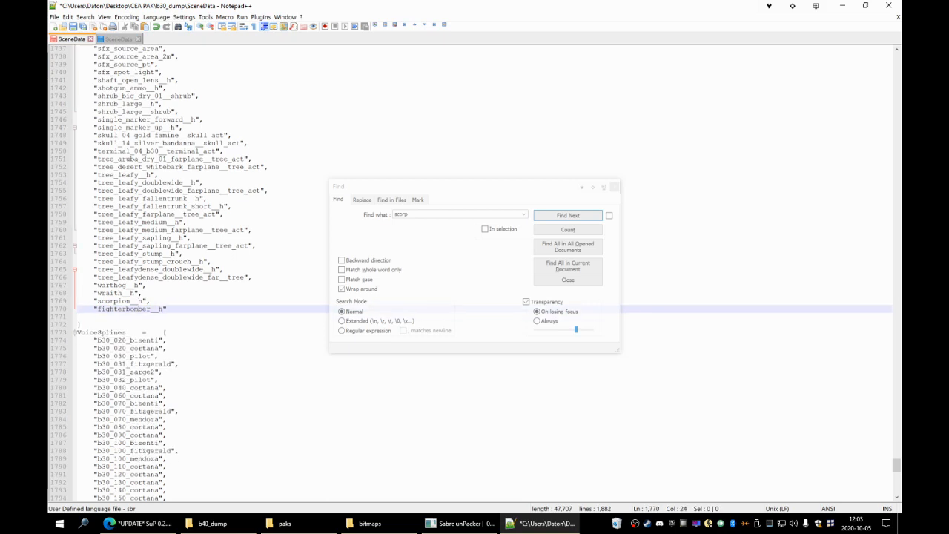
type(",")
key("Return")
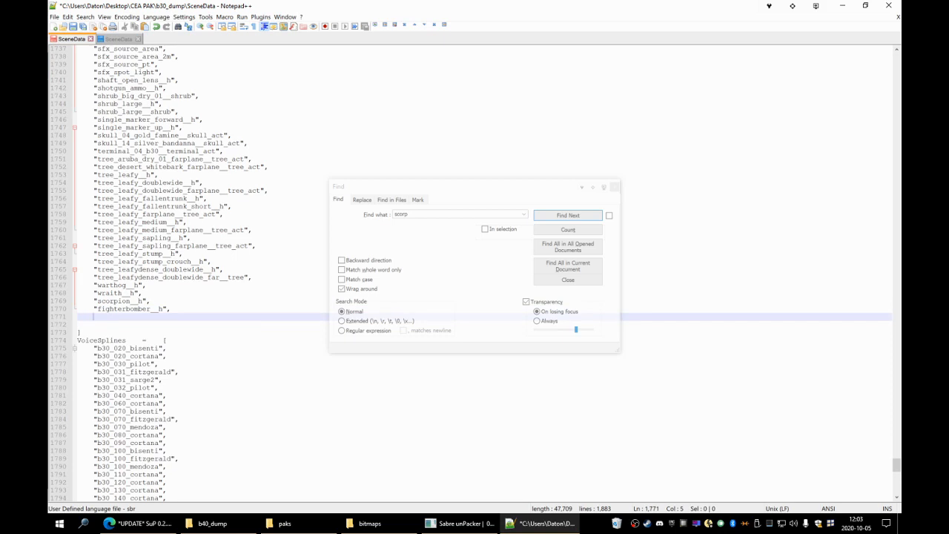
Check the turret template's name in Sabre unPacker and add "c_gun_turret__h" with a trailing comma below fighterbomber__h in Notepad++.
left_click(459, 523)
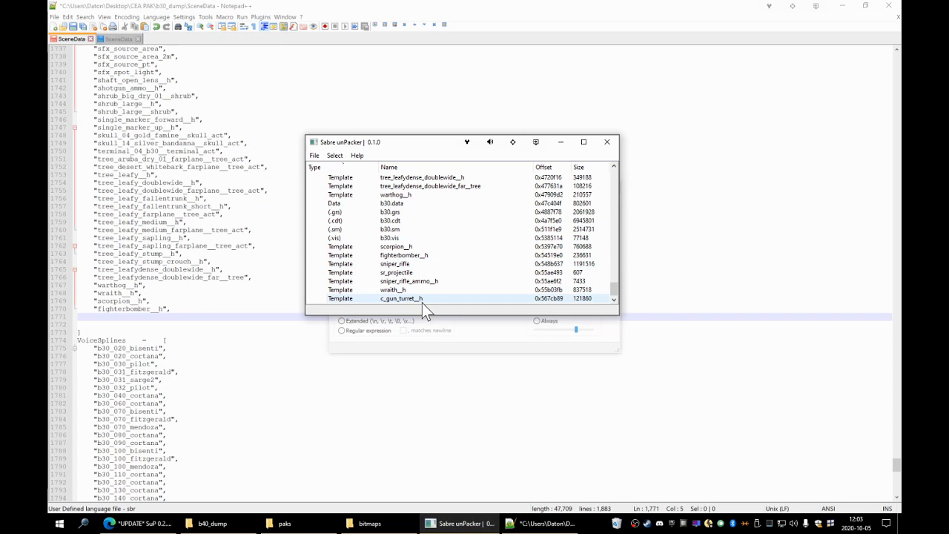
left_click(422, 301)
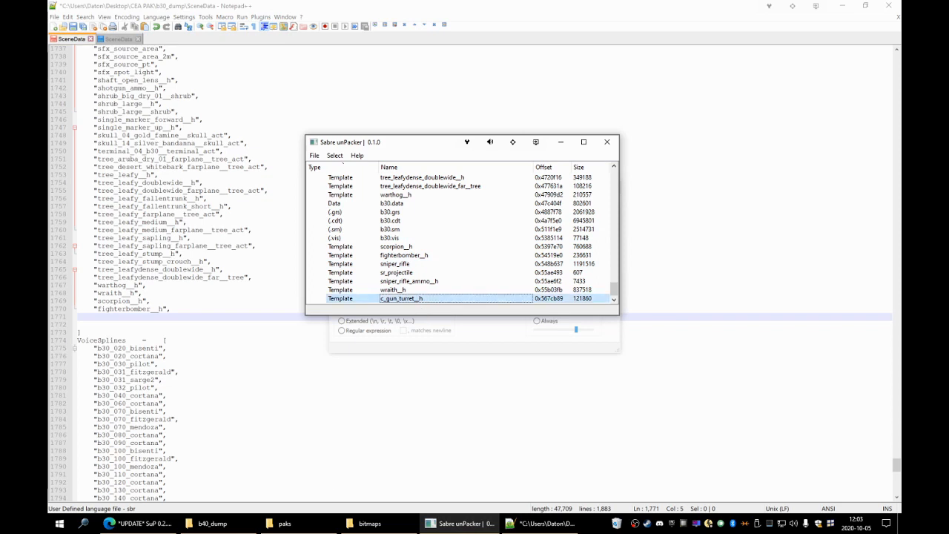
key("alt+Tab")
type("\"")
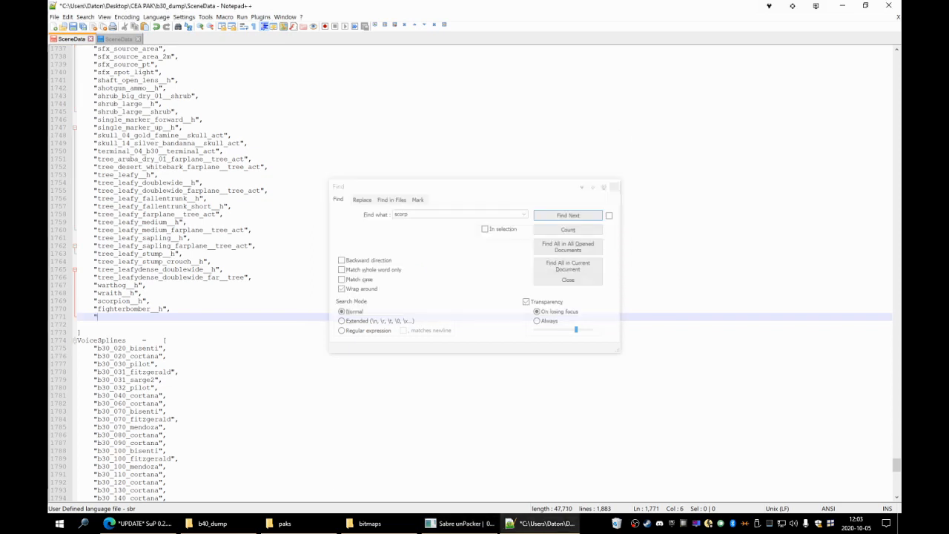
type("c_gun_turret__h\",")
key("Return")
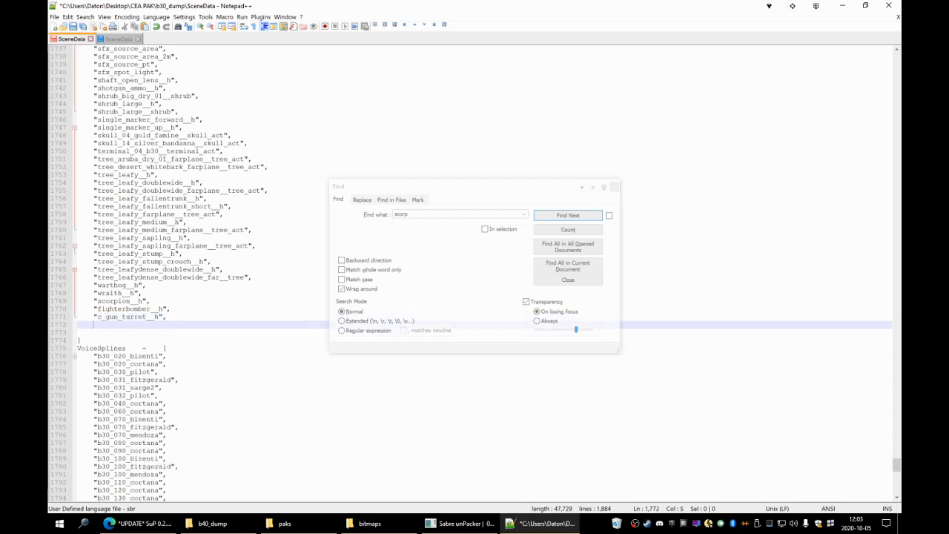
Check the sniper template names in Sabre unPacker and add "sniper_rifle" and "sr_projectile" entries with trailing commas below c_gun_turret__h.
type("\"")
left_click(459, 523)
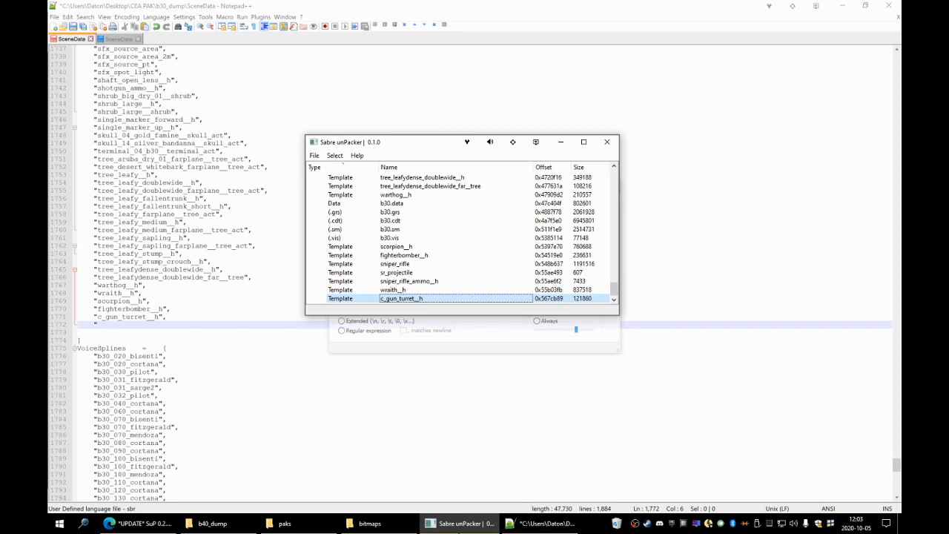
key("alt+Tab")
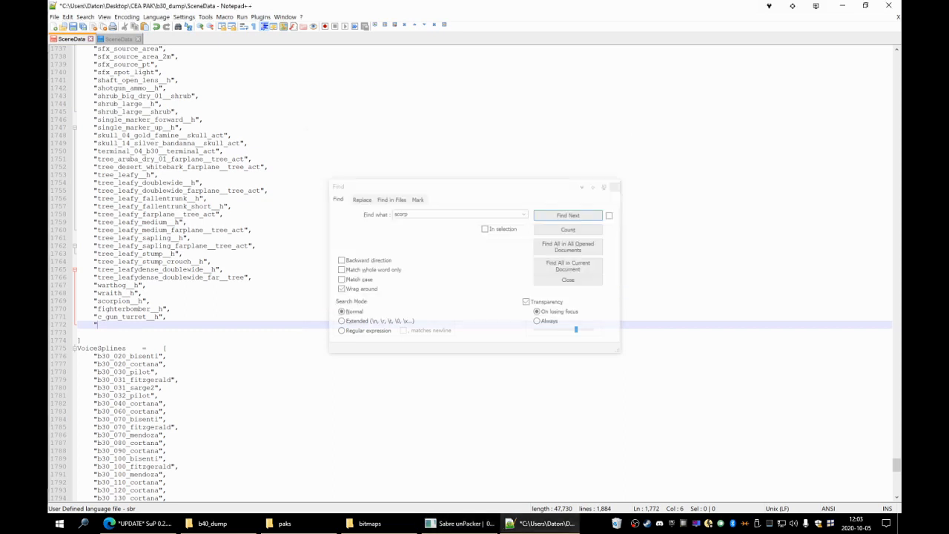
type("sniper_rifle\",")
key("Return")
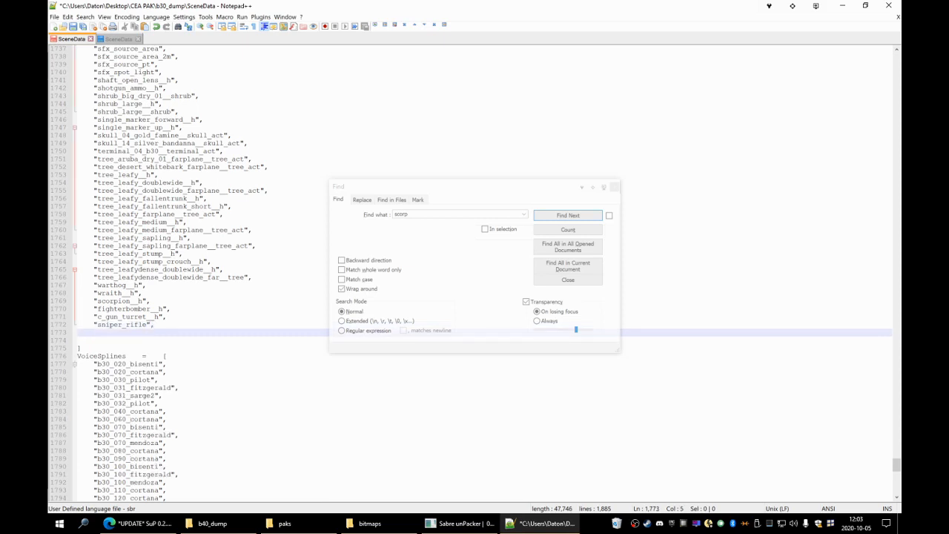
type("\"sr_projectile\",")
key("Return")
Add "sniper_rifle_ammo__h" as the last Templates entry without a trailing comma, checking its exact name in Sabre unPacker.
type("\"")
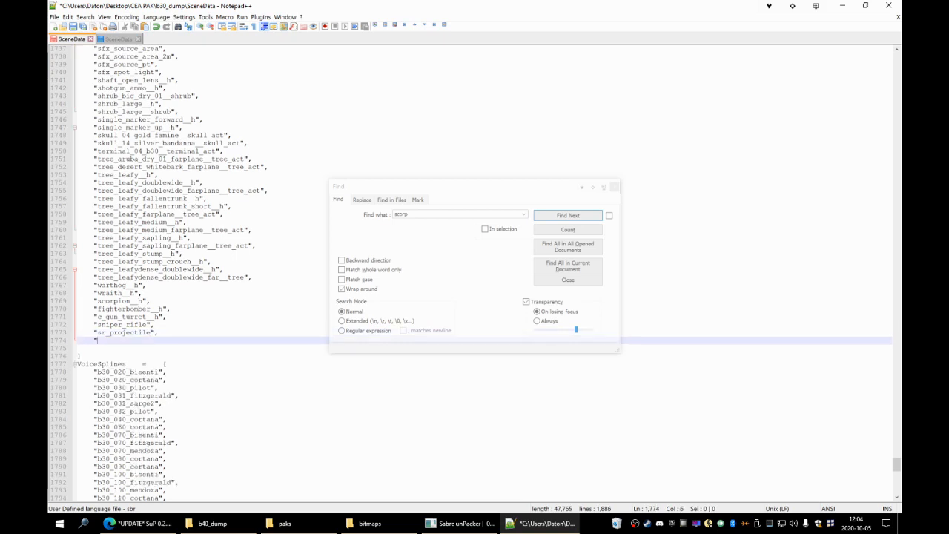
type("sniper_")
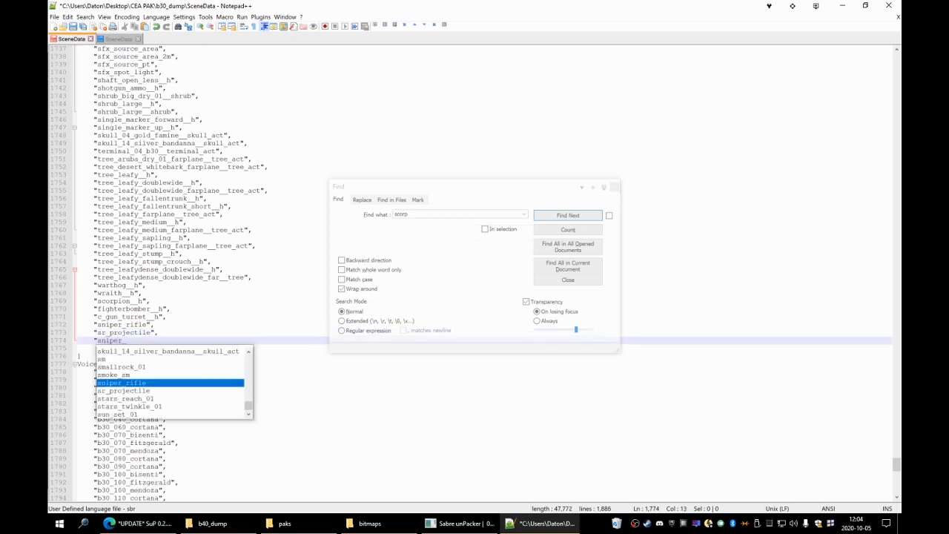
type("a")
key("alt+Tab")
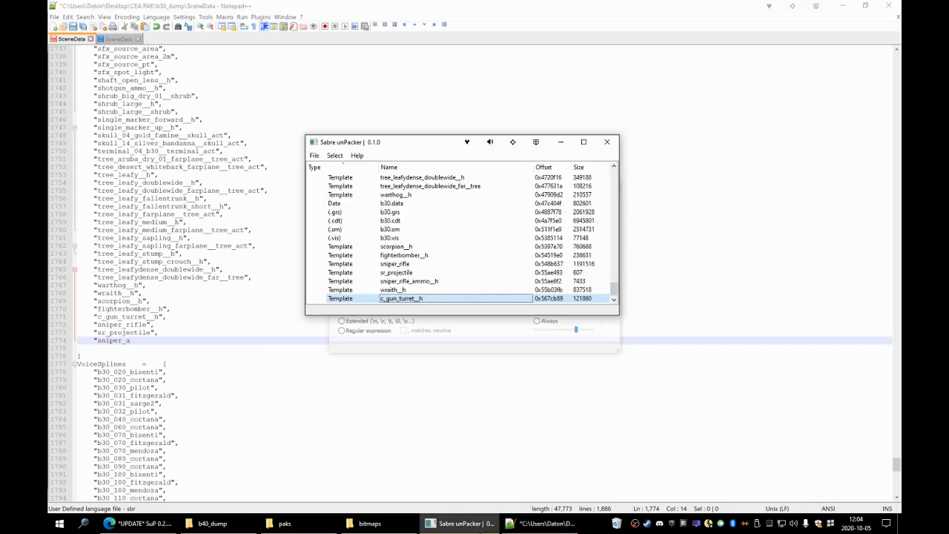
key("alt+Tab")
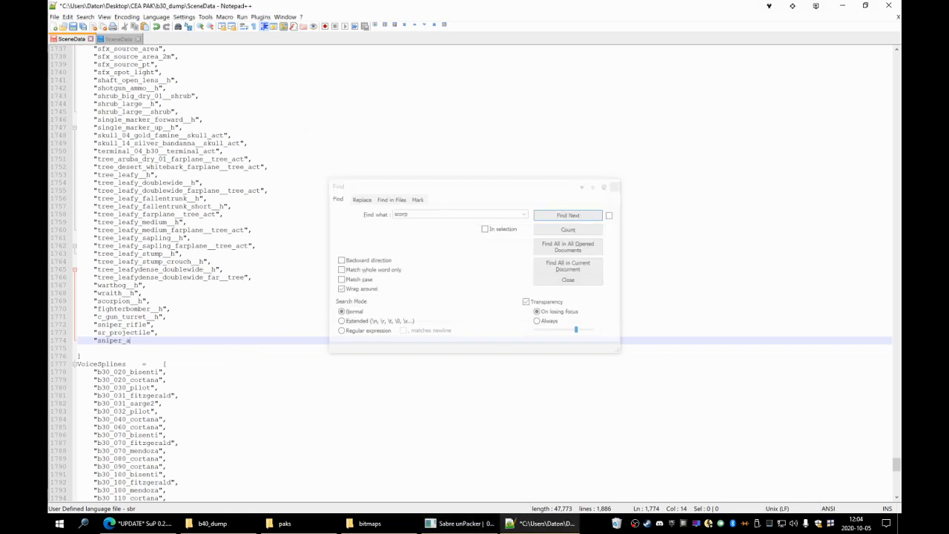
key("BackSpace")
type("rifle_ammo__h")
key("Up")
Remove the empty line between wpn_shotgun_ammo_01_spec and hce_vcb_gun_turret_base_0 in the texture list.
scroll(222, 267, "down", 2)
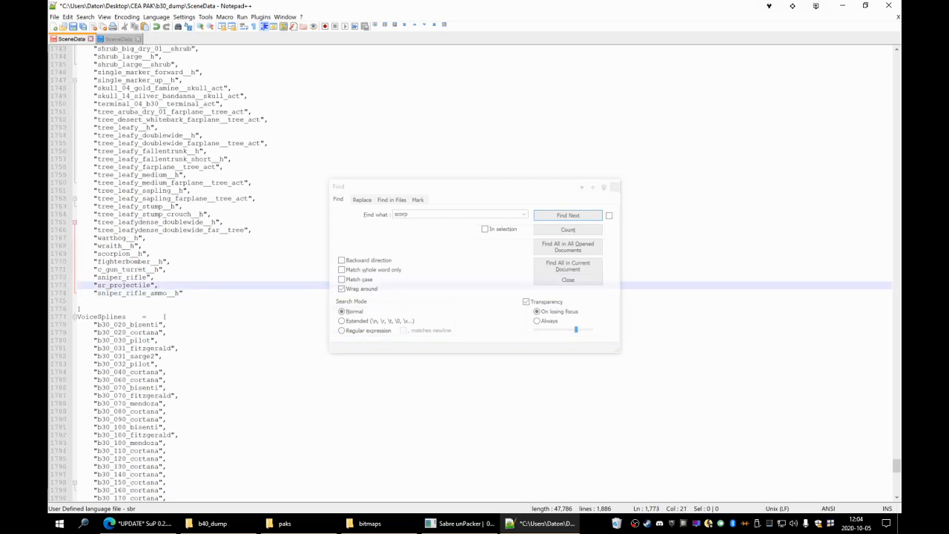
scroll(222, 267, "up", 20)
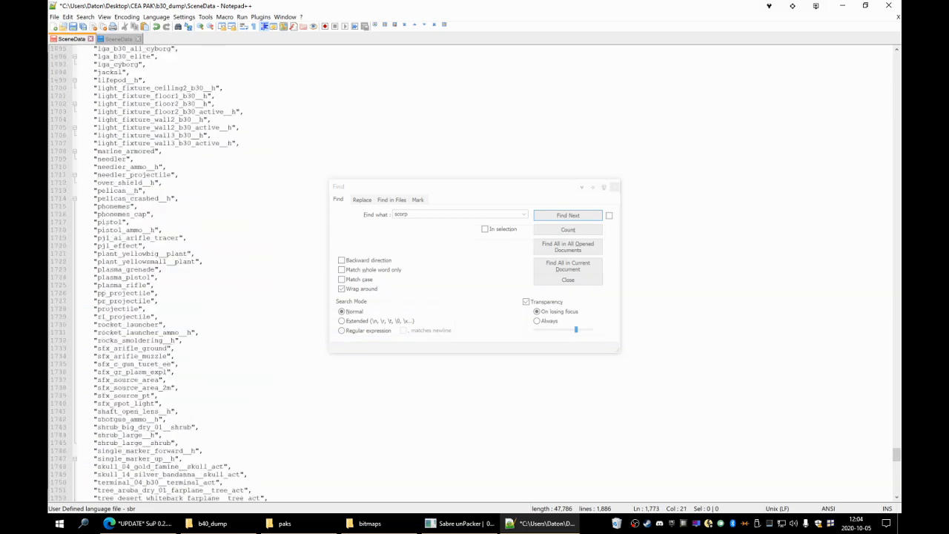
scroll(222, 267, "up", 7)
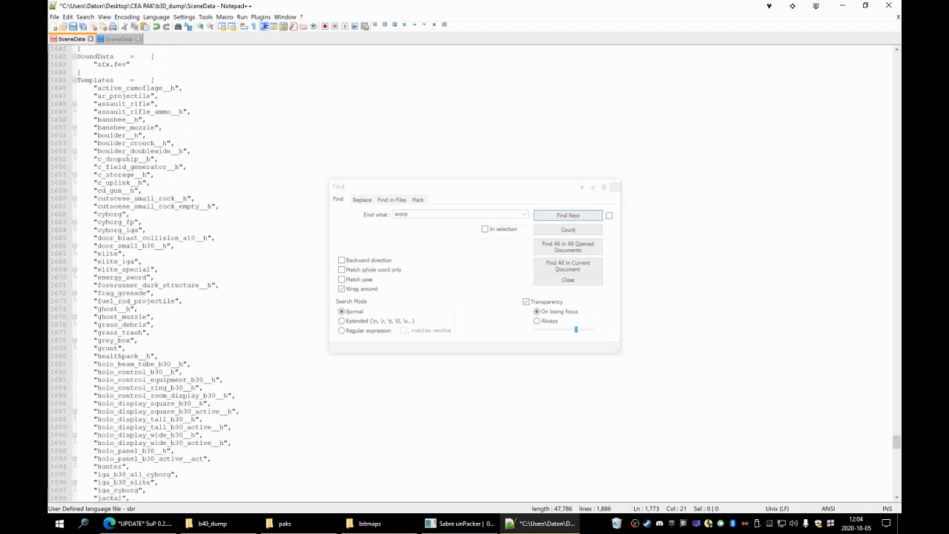
scroll(222, 266, "up", 5)
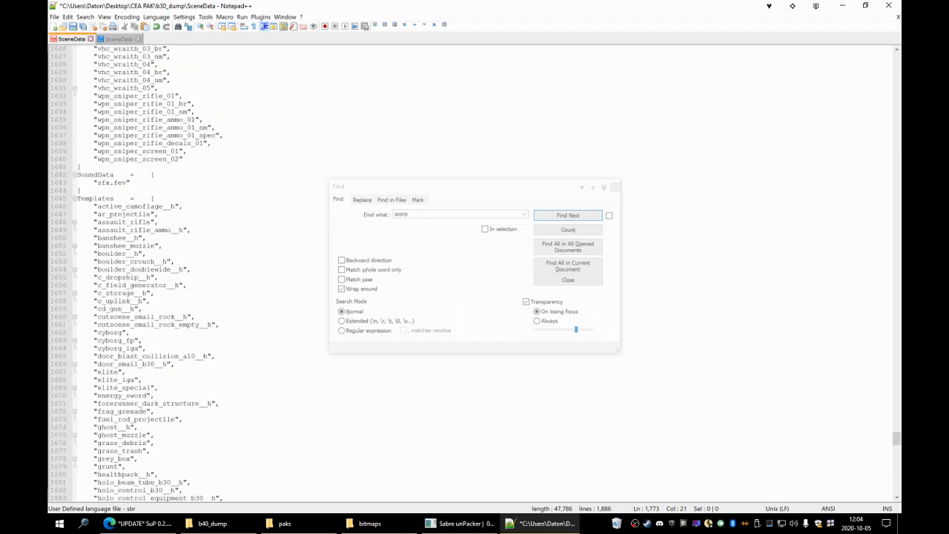
scroll(223, 267, "up", 5)
left_click(121, 261)
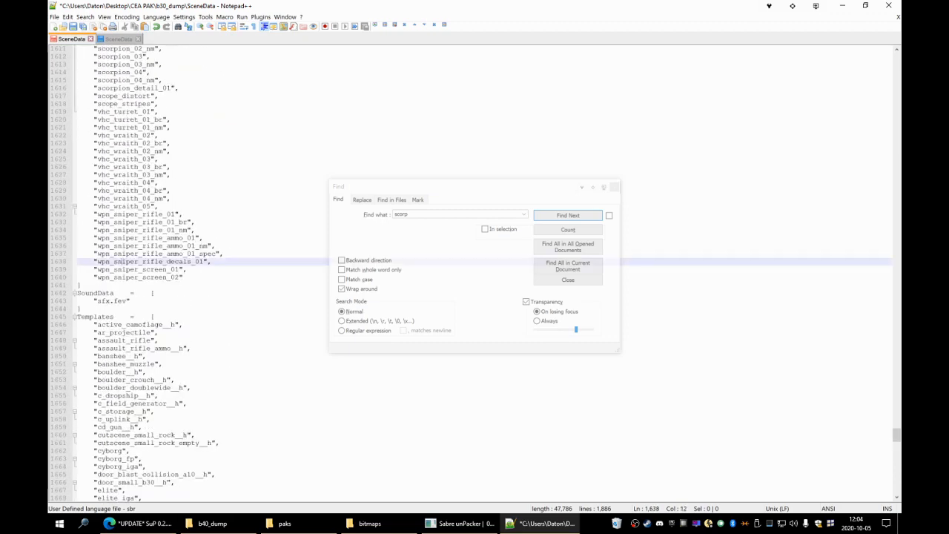
scroll(121, 261, "up", 17)
scroll(122, 261, "down", 6)
scroll(222, 267, "down", 3)
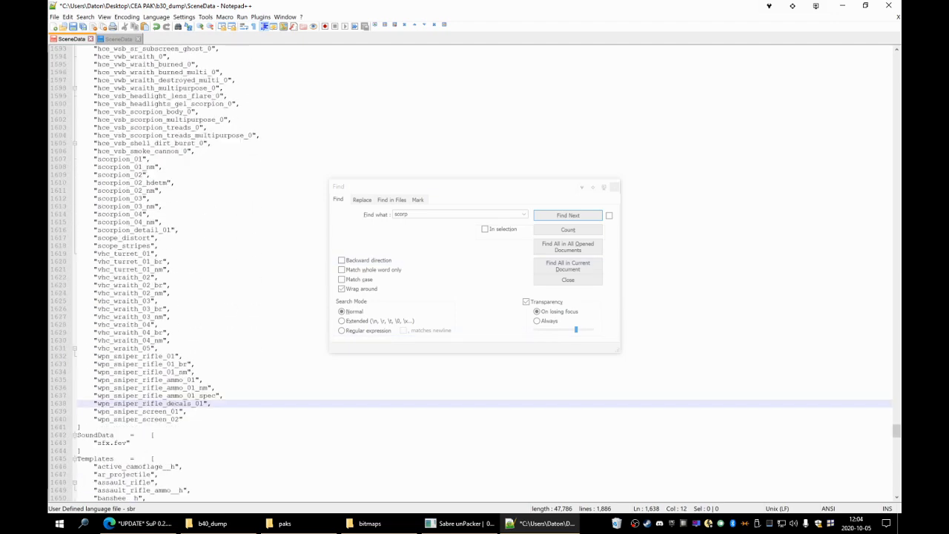
scroll(222, 266, "up", 8)
left_click(95, 143)
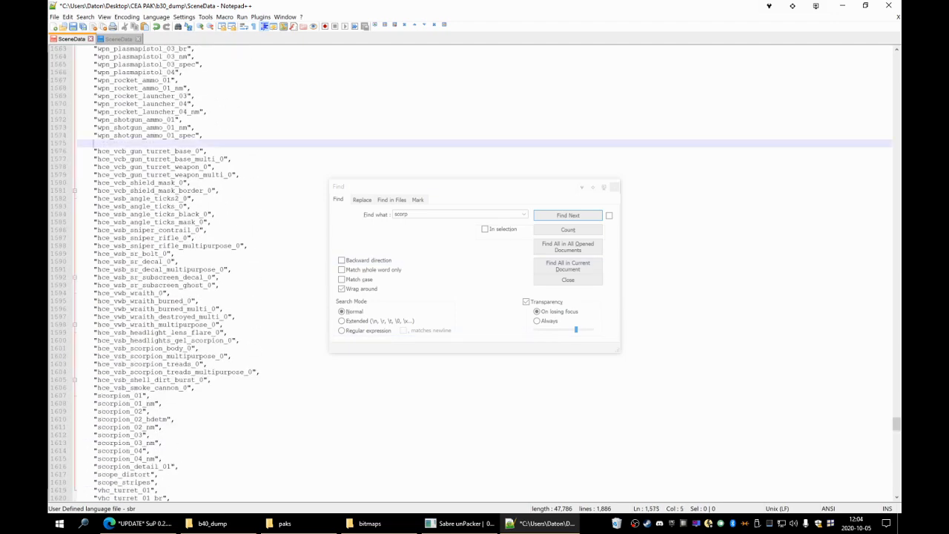
key("BackSpace")
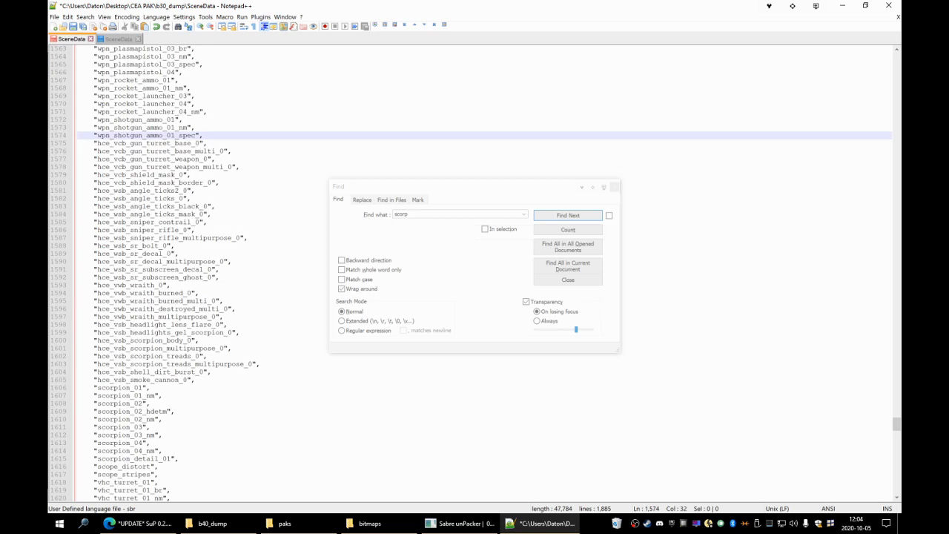
Review the added texture entries through wpn_sniper_screen_02 and the new entries at the end of the Templates list.
scroll(474, 267, "down", 3)
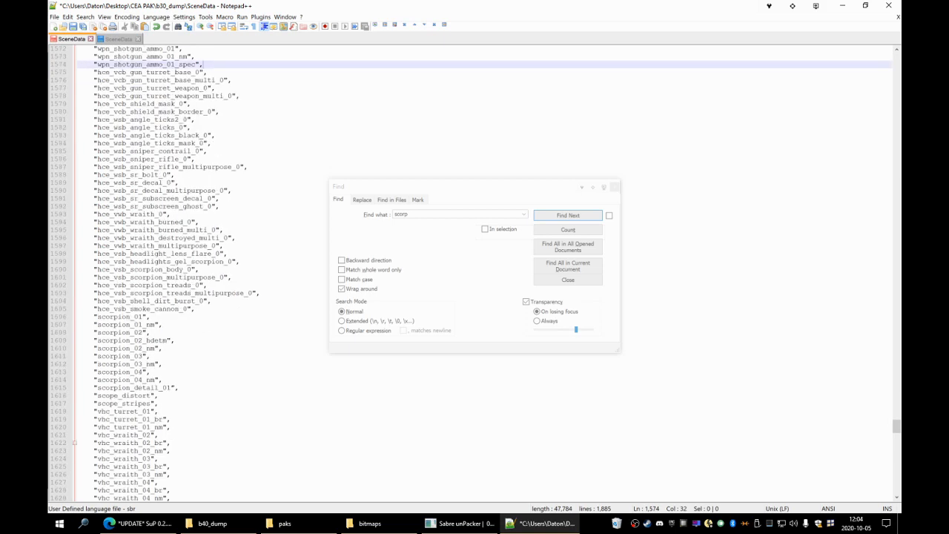
scroll(475, 267, "down", 8)
left_click(183, 388)
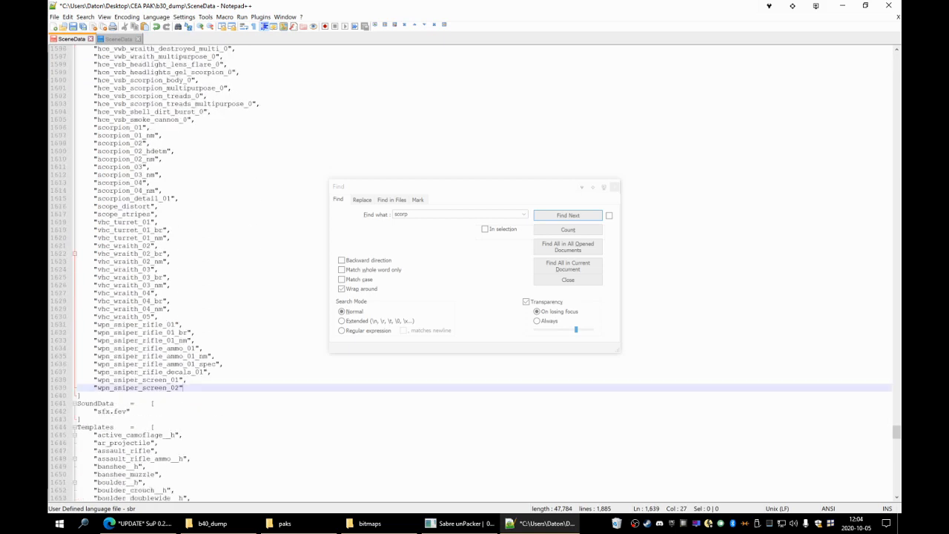
scroll(475, 266, "down", 20)
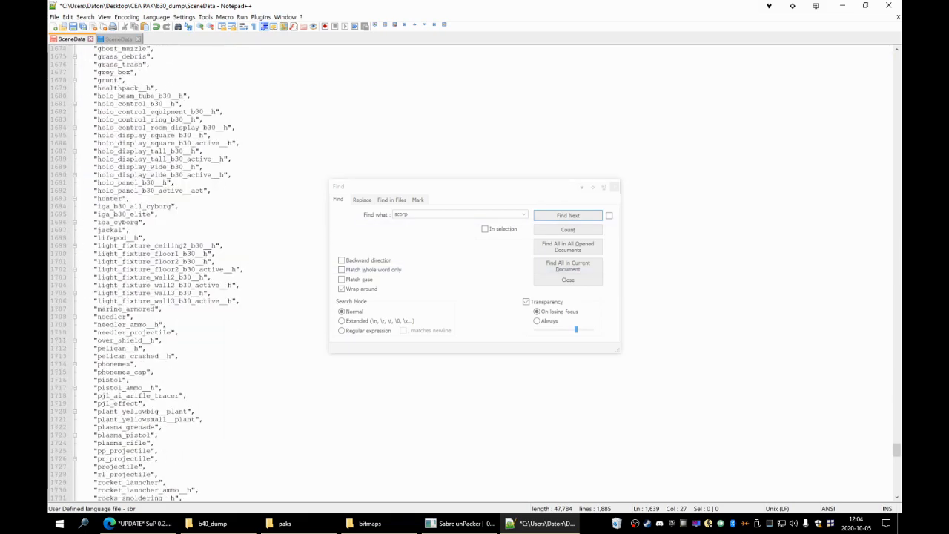
scroll(474, 267, "down", 14)
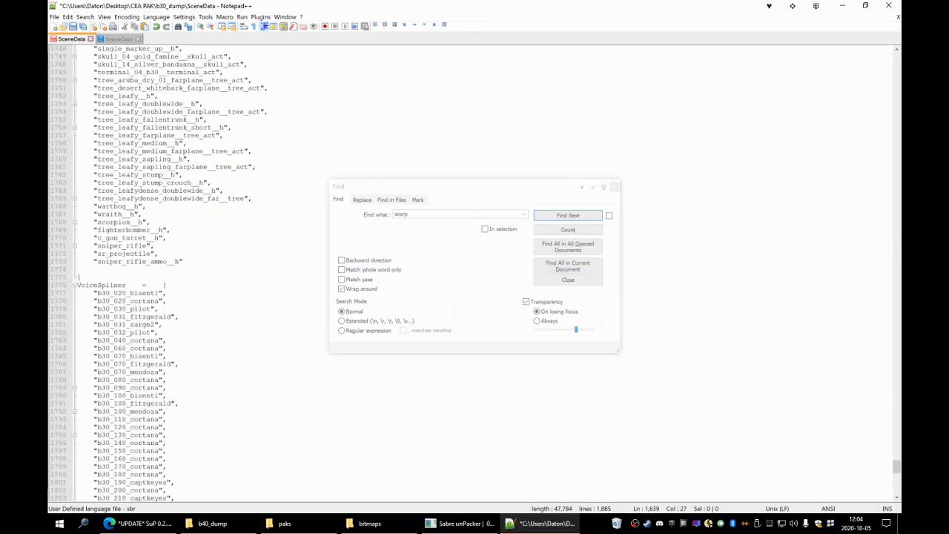
Remove the empty line after "sniper_rifle_ammo__h" at the end of the Templates list and save the b30 SceneData file.
left_click(158, 253)
scroll(158, 254, "up", 1)
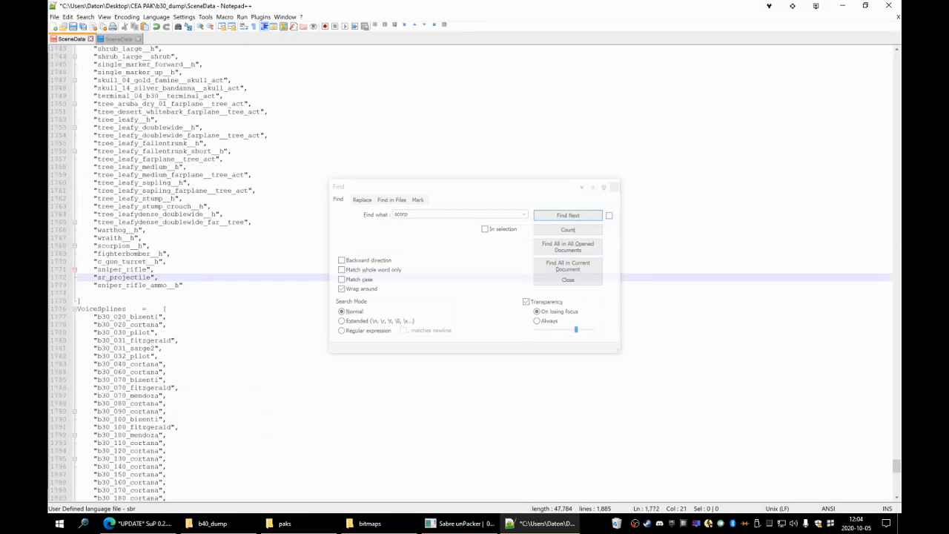
left_click(94, 293)
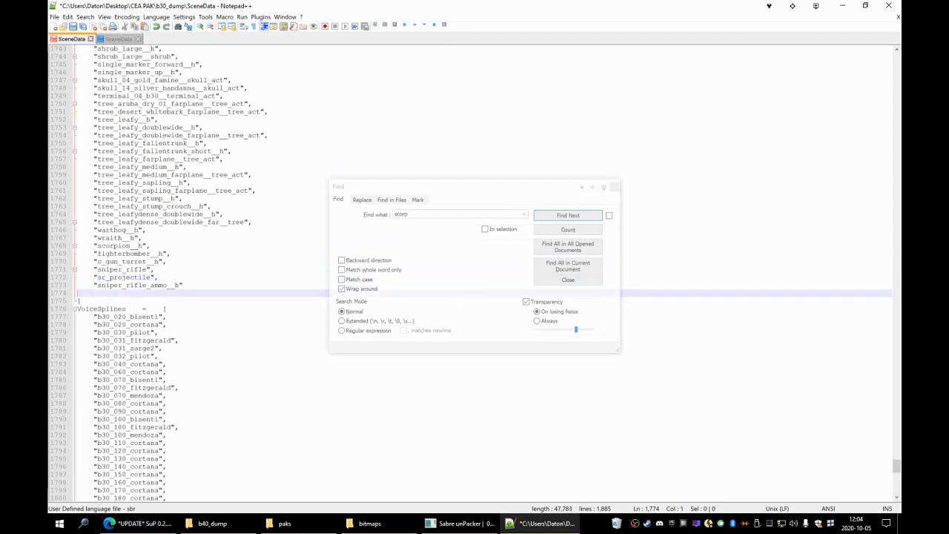
key("BackSpace")
left_click(82, 27)
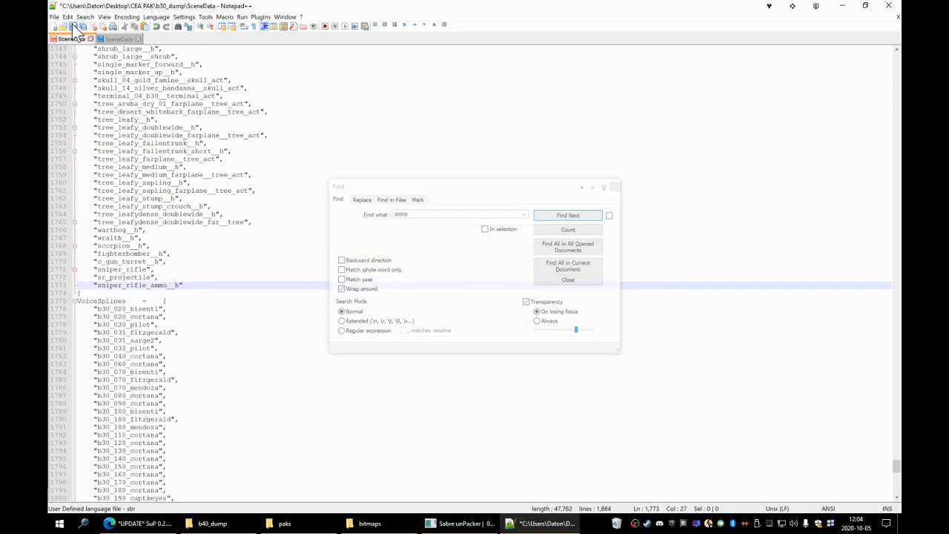
Review the end of the b30 Templates list and compare it with the sniper texture entries in the b40 SceneData file.
left_click_drag(499, 183, 553, 91)
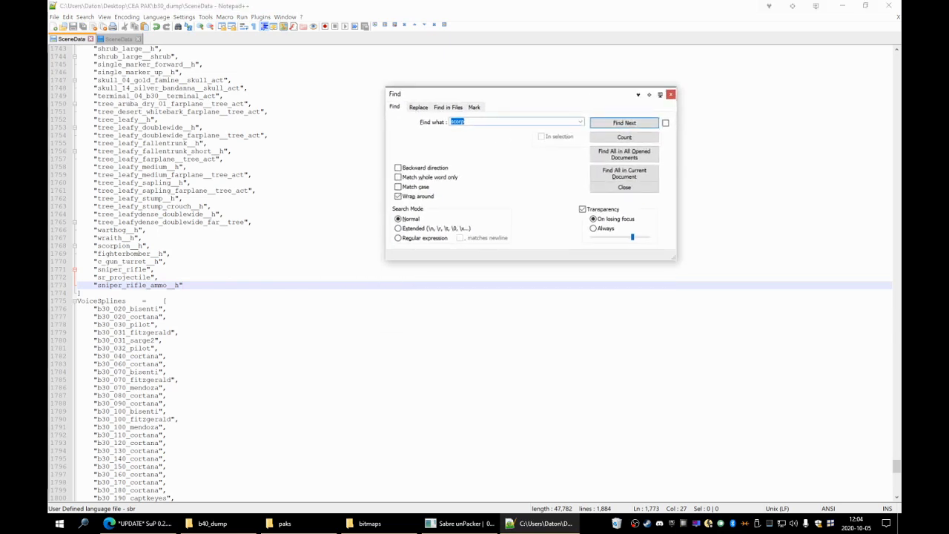
scroll(482, 273, "up", 8)
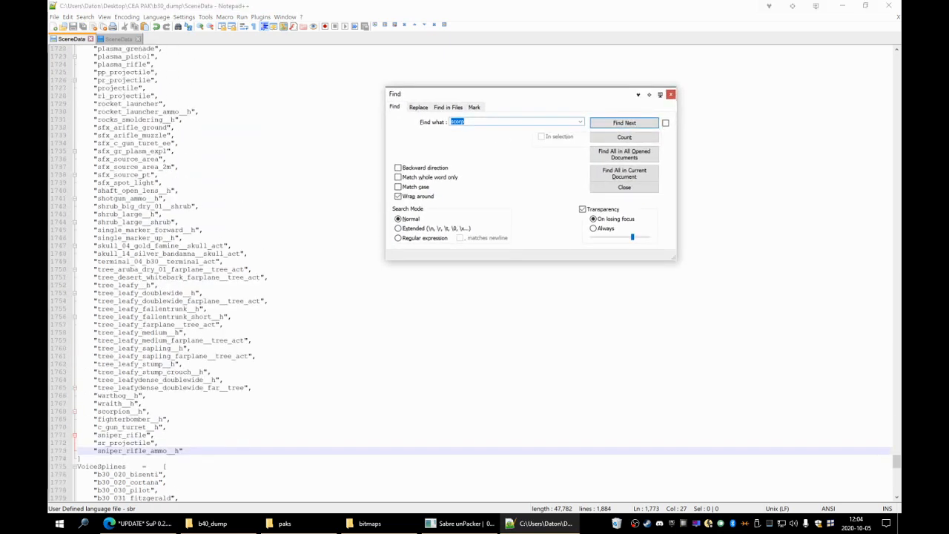
left_click_drag(499, 95, 492, 179)
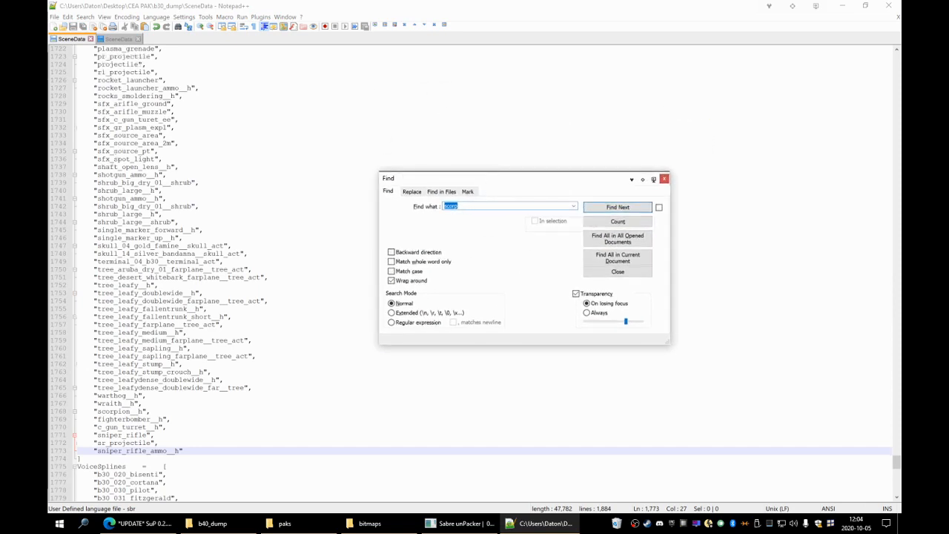
scroll(296, 267, "up", 3)
scroll(296, 267, "down", 2)
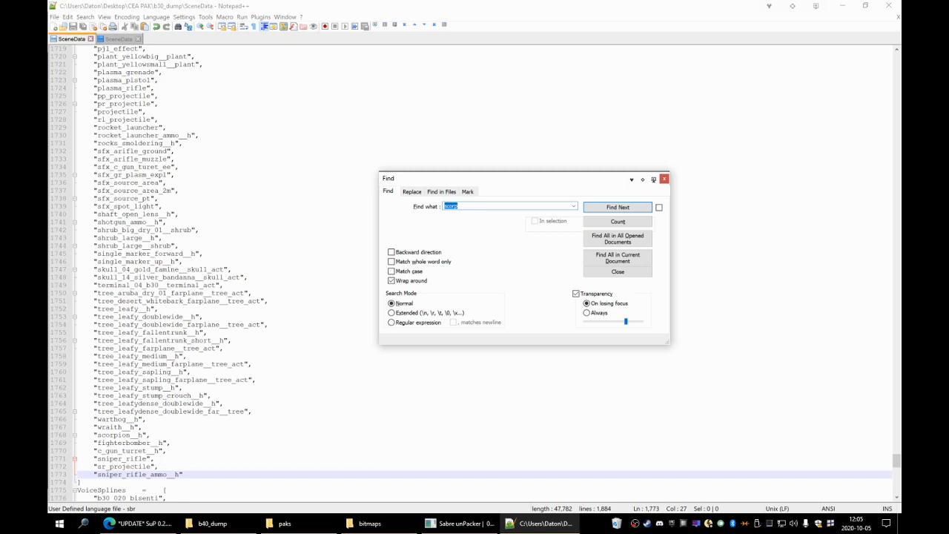
left_click(119, 39)
left_click(134, 293)
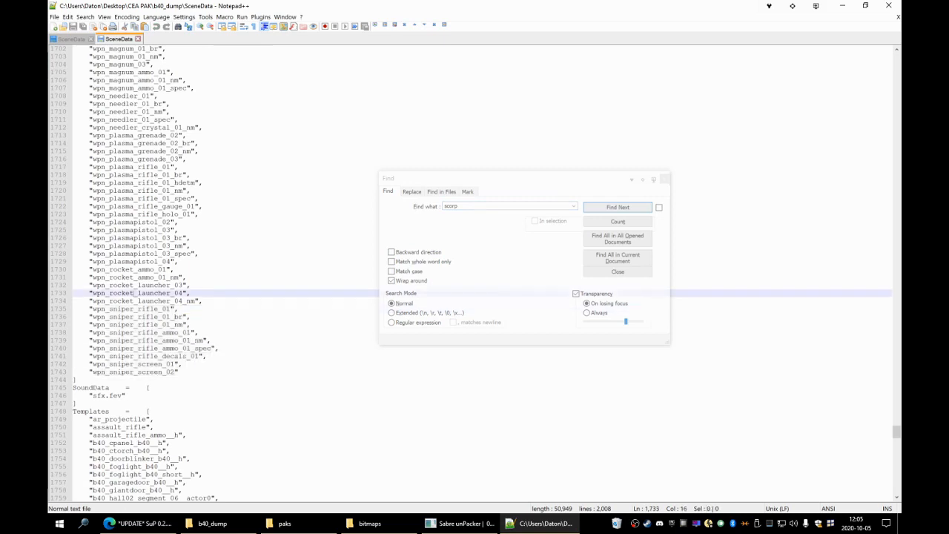
left_click(193, 317)
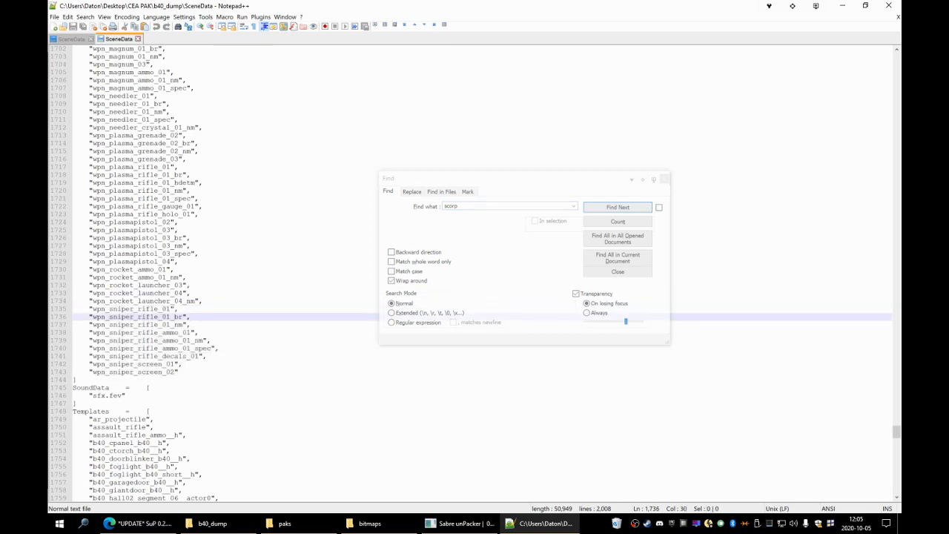
left_click(70, 39)
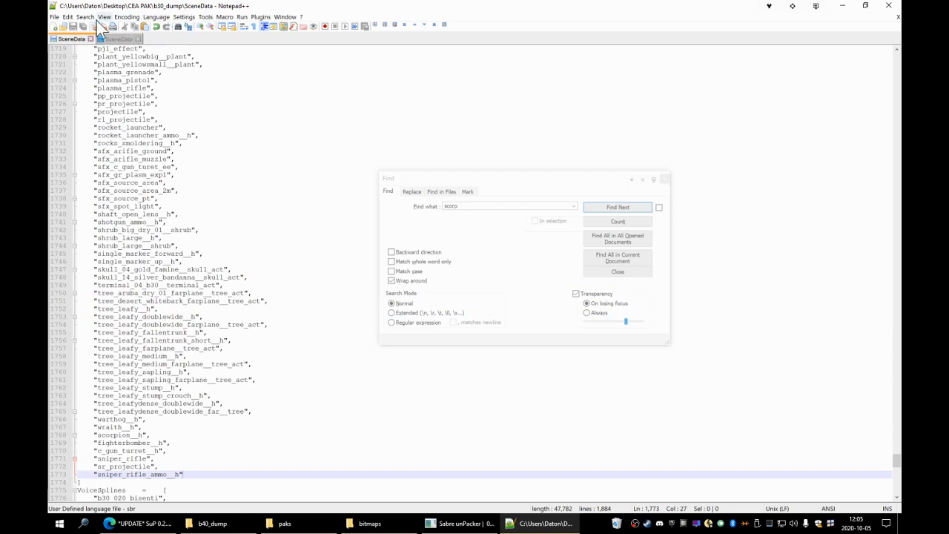
Switch to Sabre unPacker and start a file import with the type set to Scene Data.
left_click(460, 523)
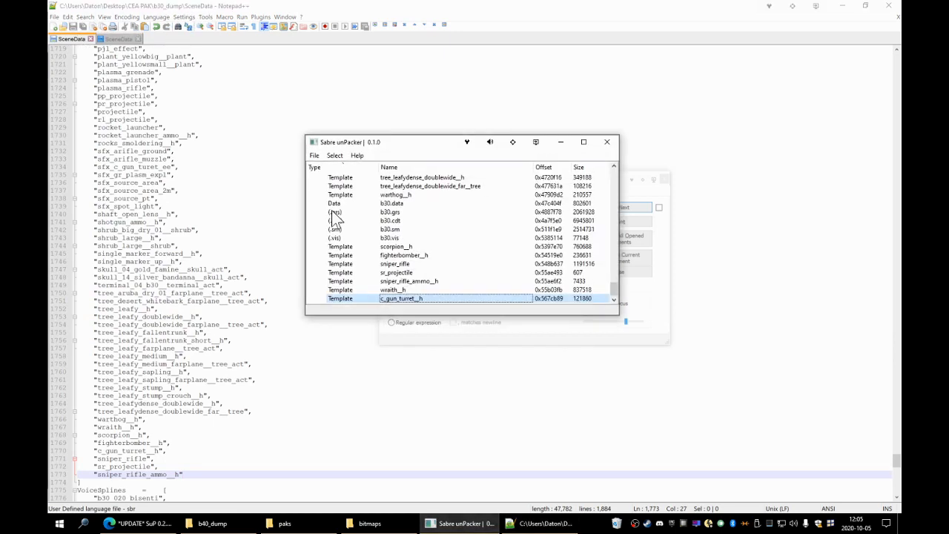
left_click(334, 155)
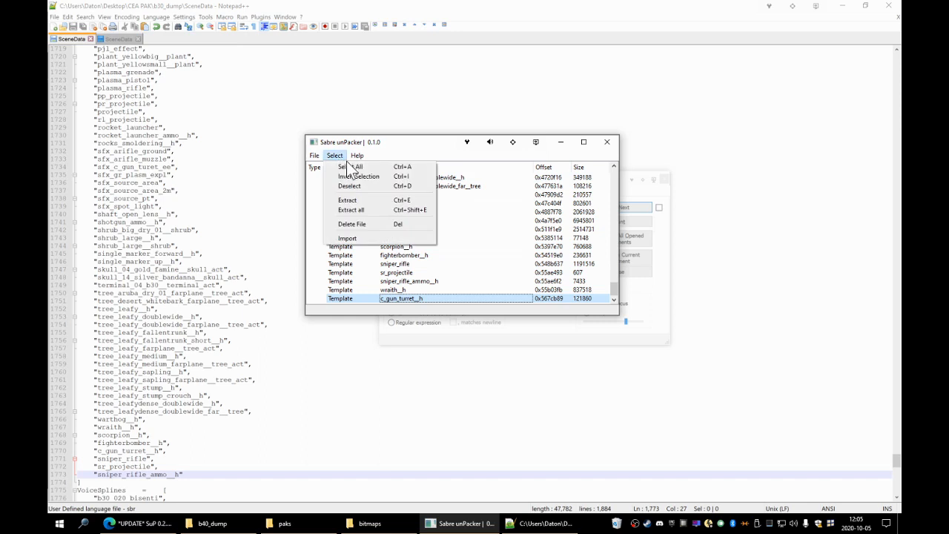
left_click(356, 238)
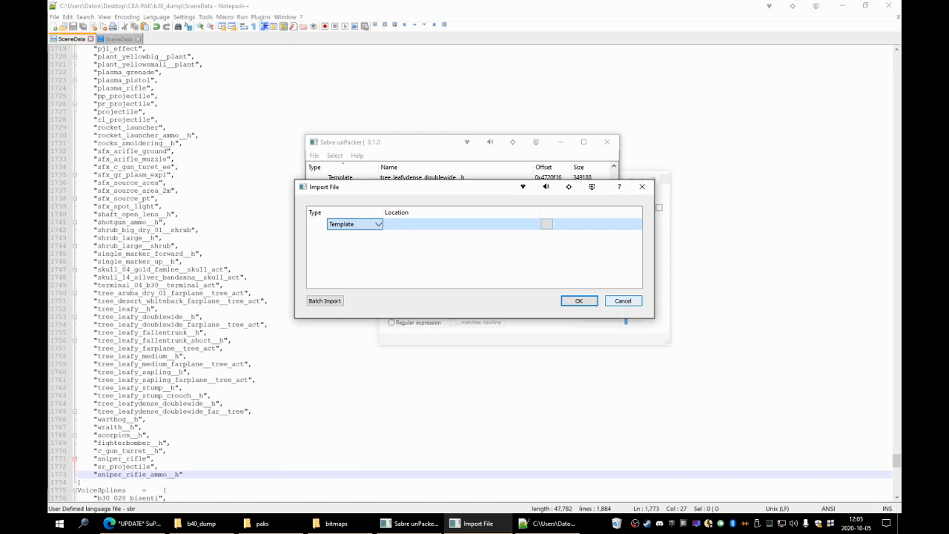
scroll(355, 224, "down", 1)
left_click(364, 223)
left_click(364, 222)
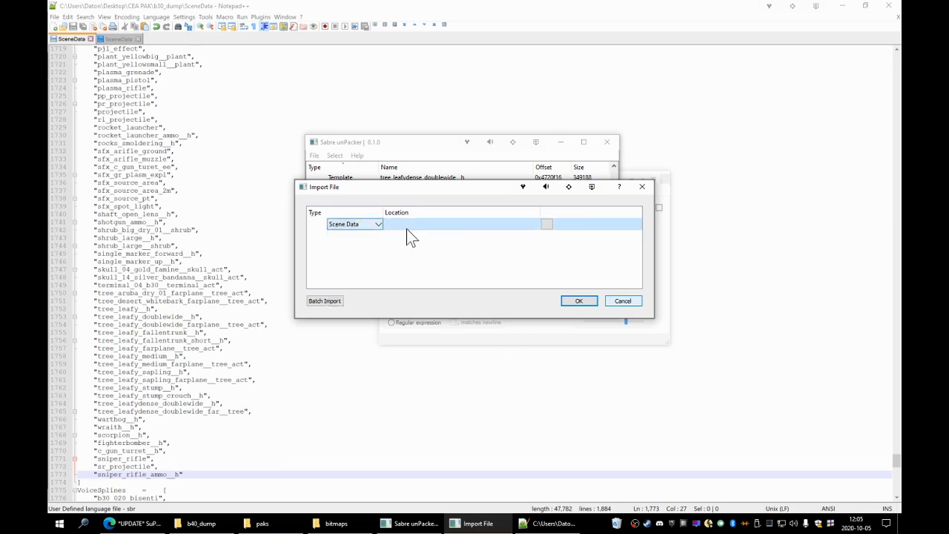
Choose the most recently modified SceneData file from the b30_dump folder and import it into the pak.
left_click(546, 223)
scroll(404, 264, "down", 3)
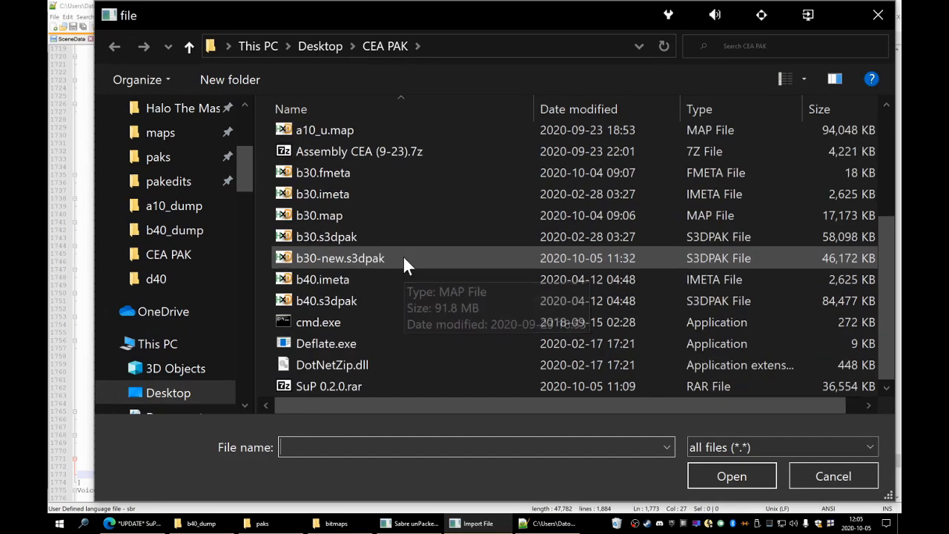
scroll(386, 245, "up", 3)
scroll(343, 296, "down", 1)
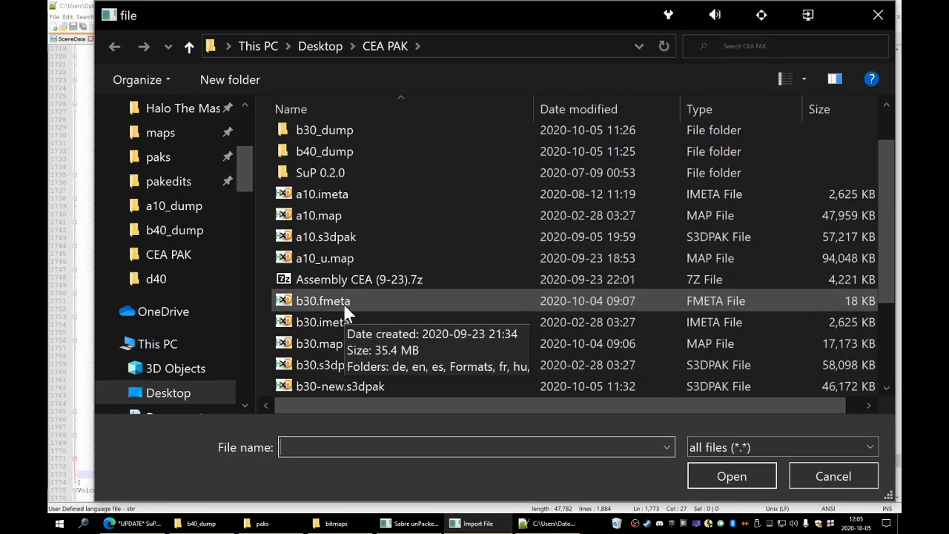
scroll(343, 304, "up", 1)
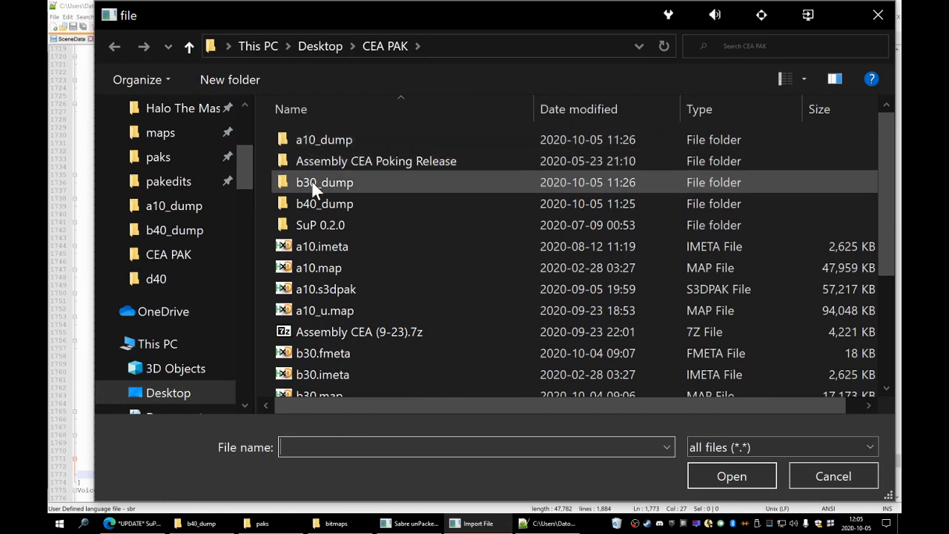
left_click(351, 188)
double_click(352, 189)
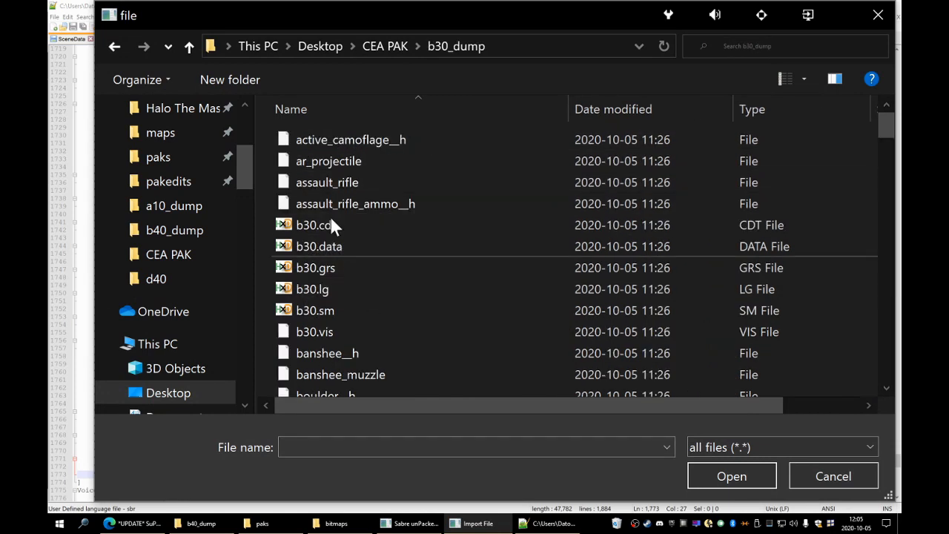
left_click(642, 118)
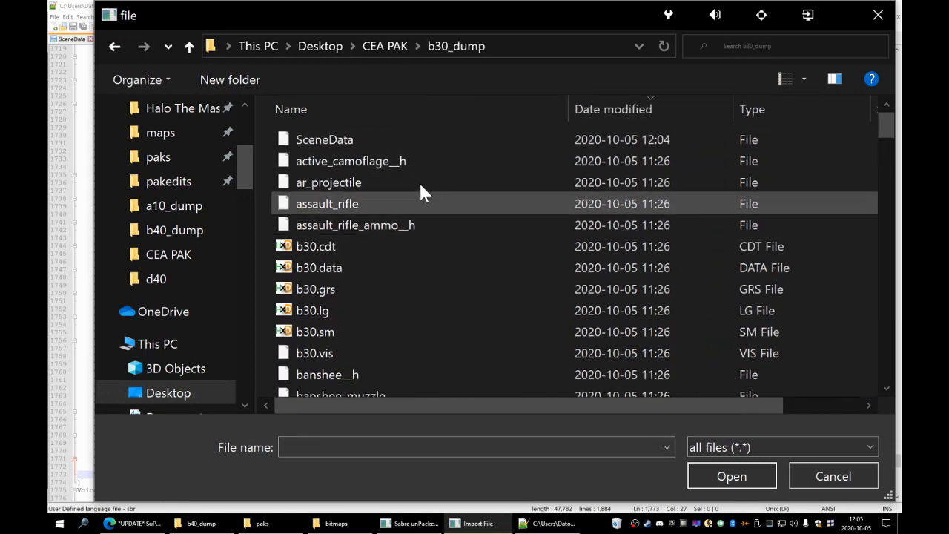
double_click(387, 142)
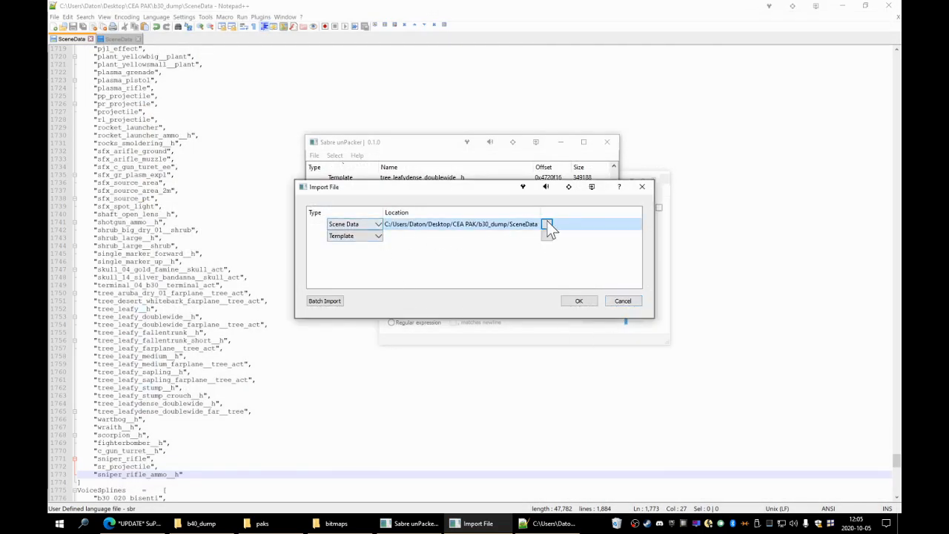
left_click(577, 302)
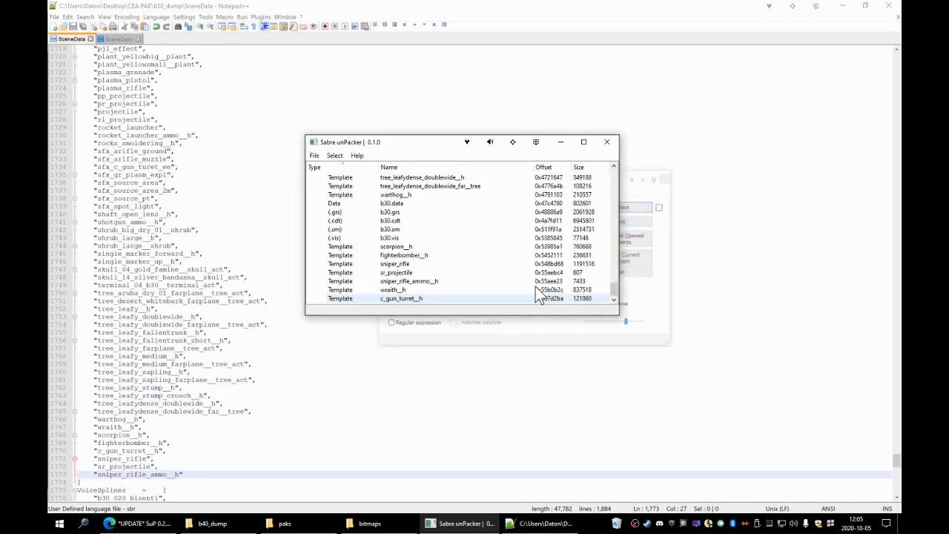
Save the pak as b30-new.s3dpak in the CEA PAK folder, overwriting the existing file.
left_click(313, 156)
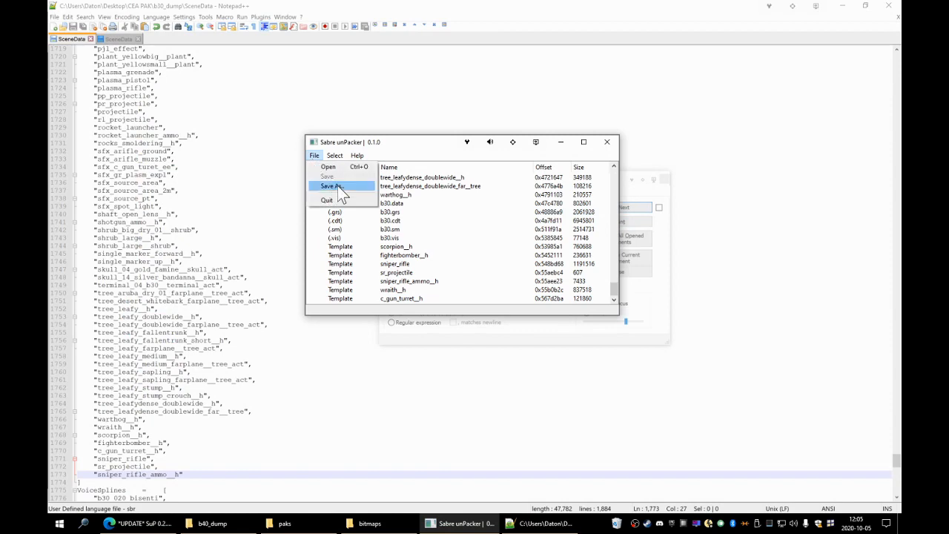
left_click(337, 185)
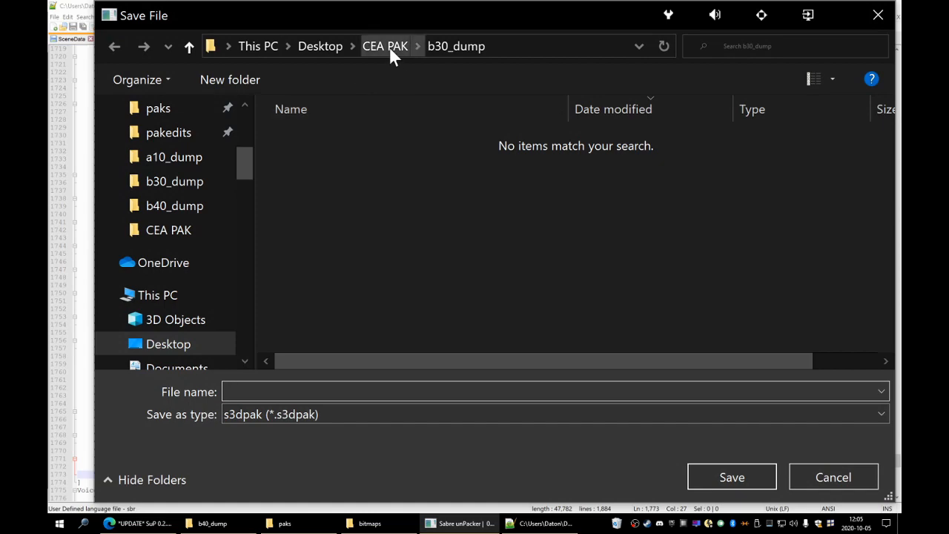
left_click(387, 46)
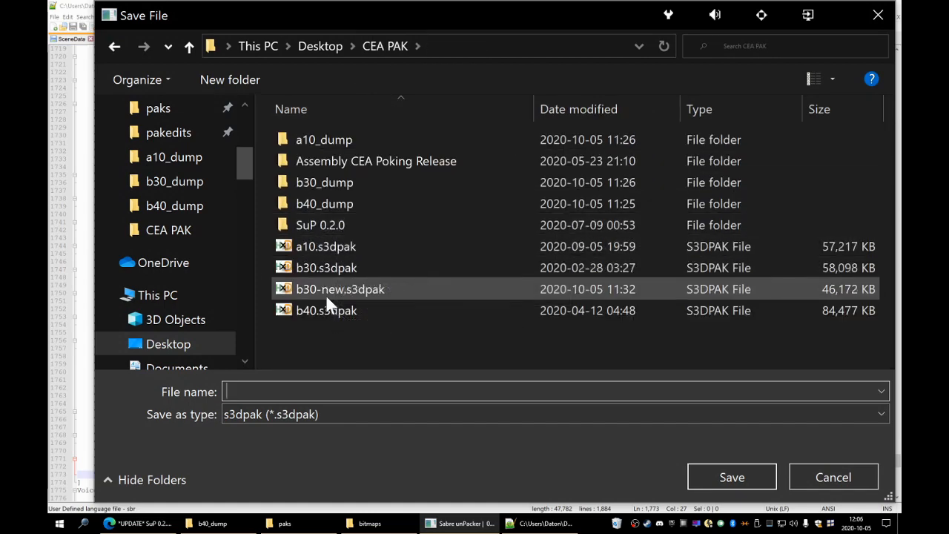
double_click(330, 292)
left_click(510, 264)
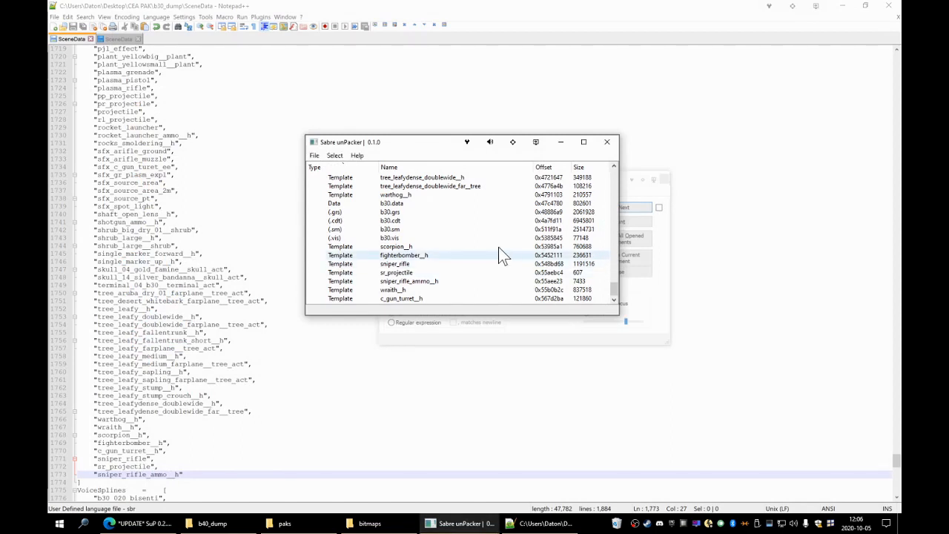
Close the paks folder window and the Notepad++ Find dialog, and bring up the bitmaps and b40_dump folders.
left_click_drag(400, 142, 322, 66)
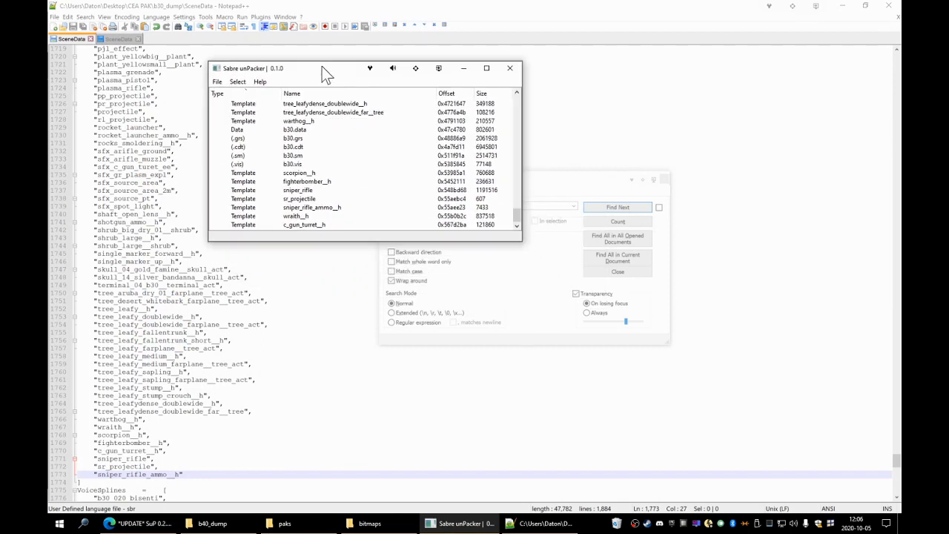
left_click(566, 179)
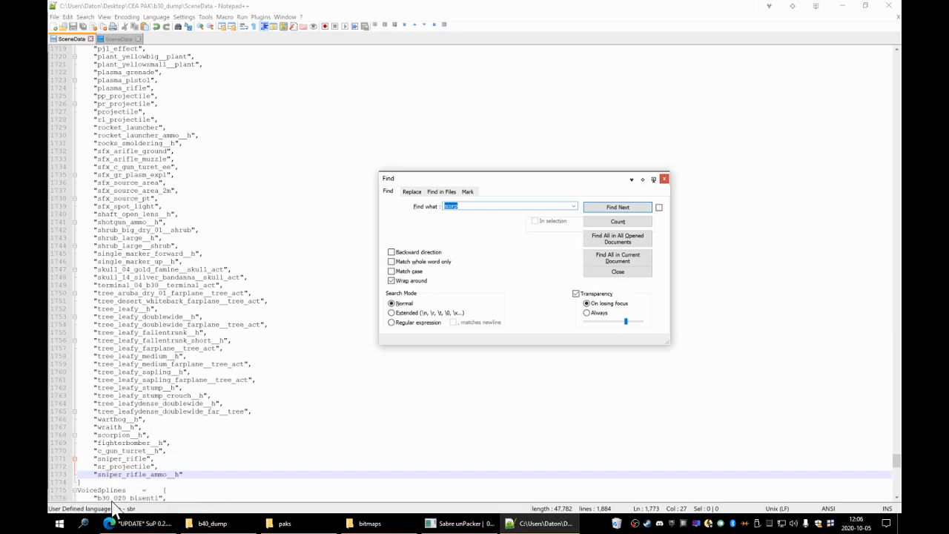
left_click(289, 523)
left_click_drag(644, 172, 595, 139)
left_click(774, 139)
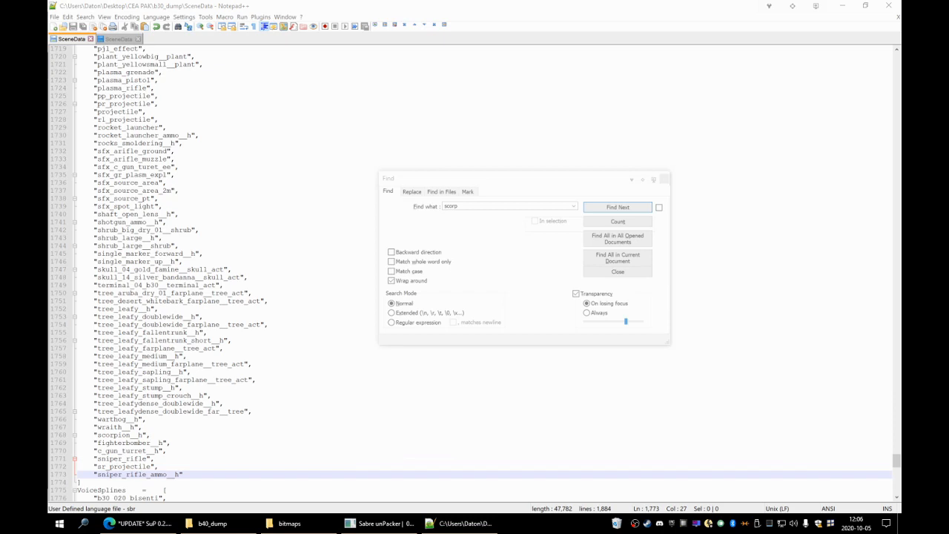
left_click(665, 179)
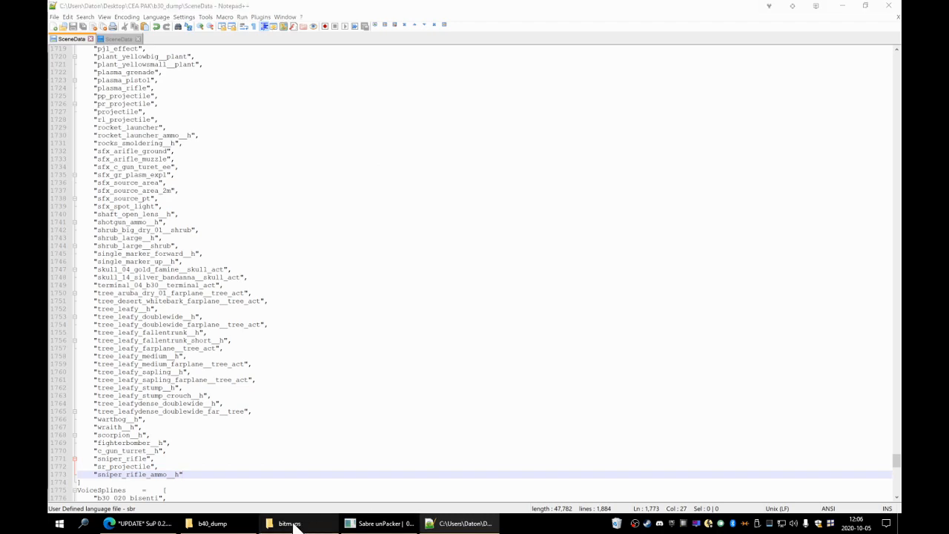
left_click(293, 524)
left_click(212, 523)
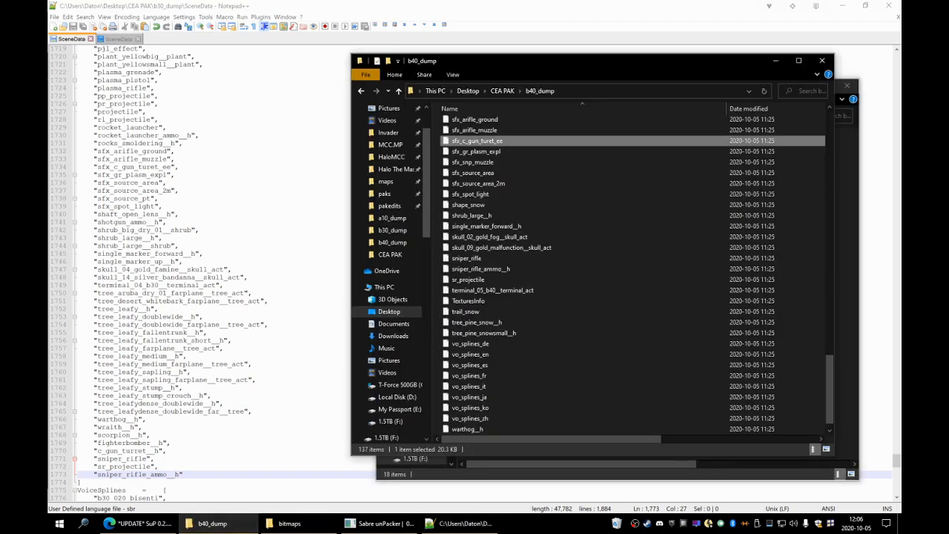
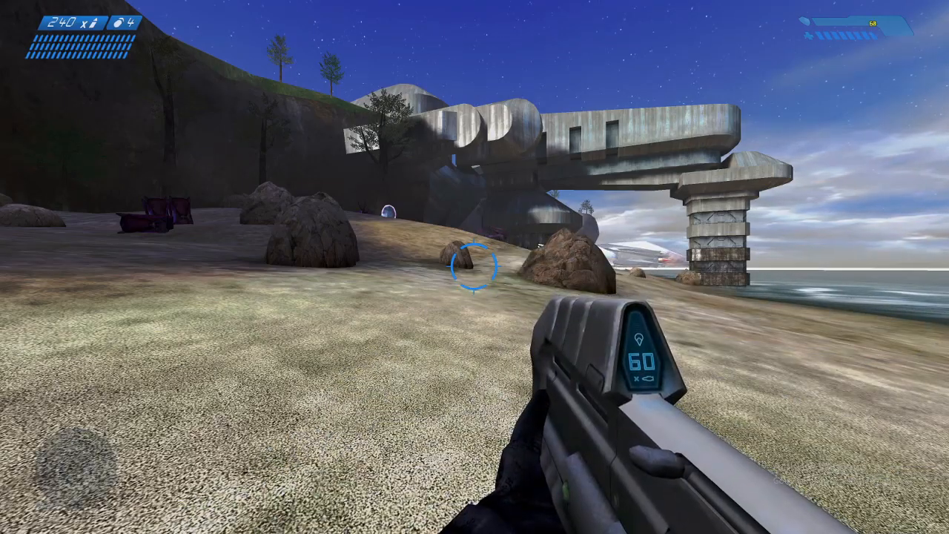
key("w")
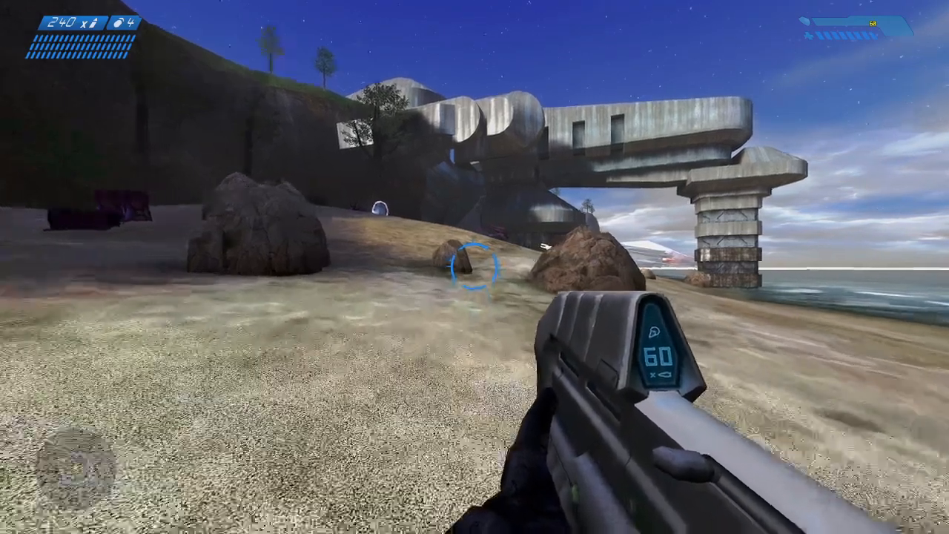
key("Tab")
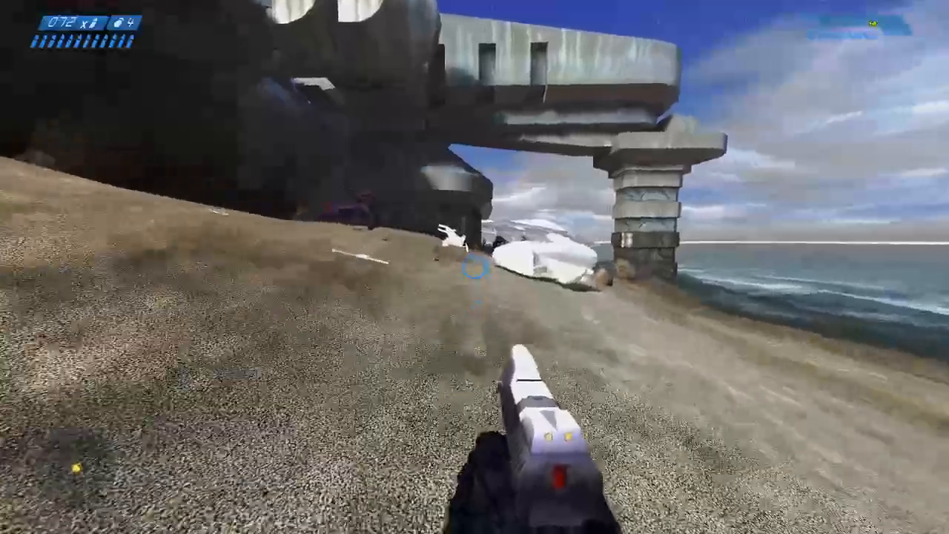
key("Tab")
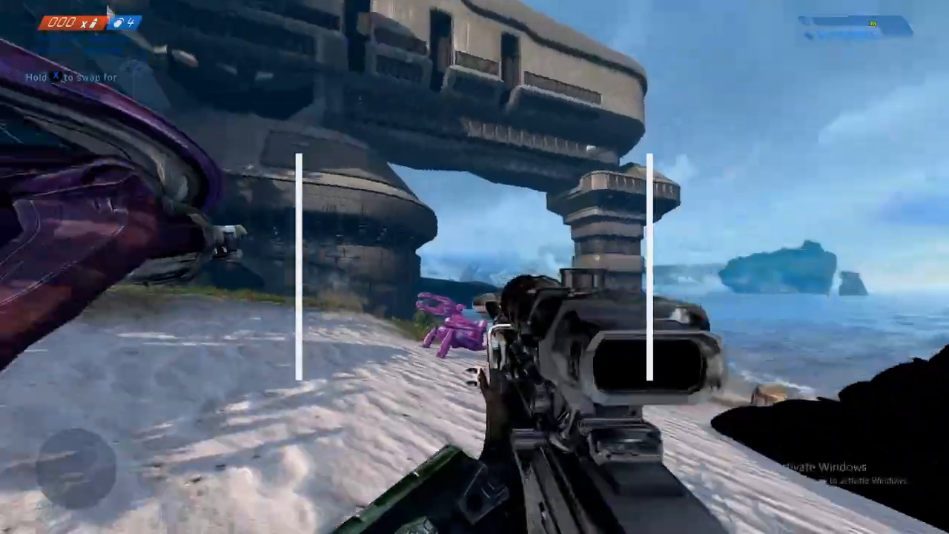
right_click(474, 267)
right_click(474, 266)
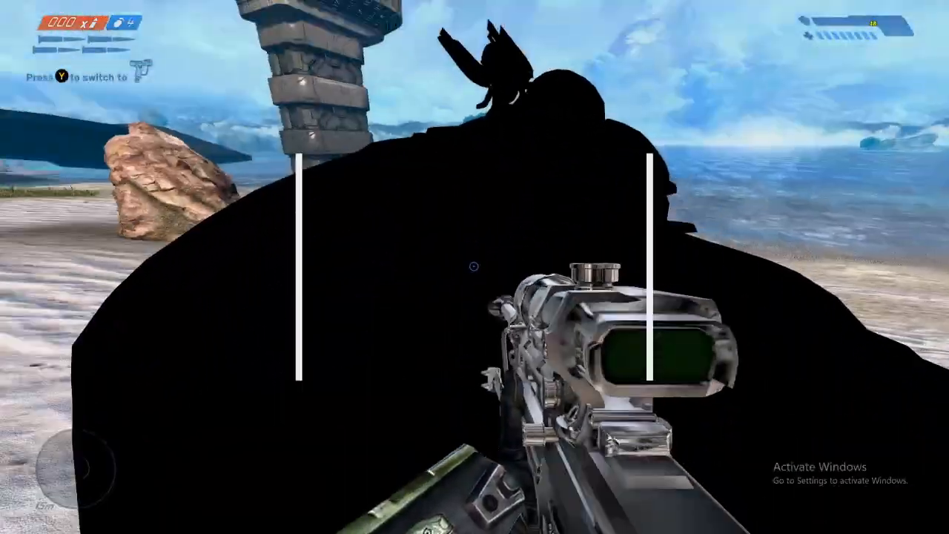
Swap to the pistol, look over the spawned vehicles on the beach, and try to save and quit the mission.
key("y")
key("w")
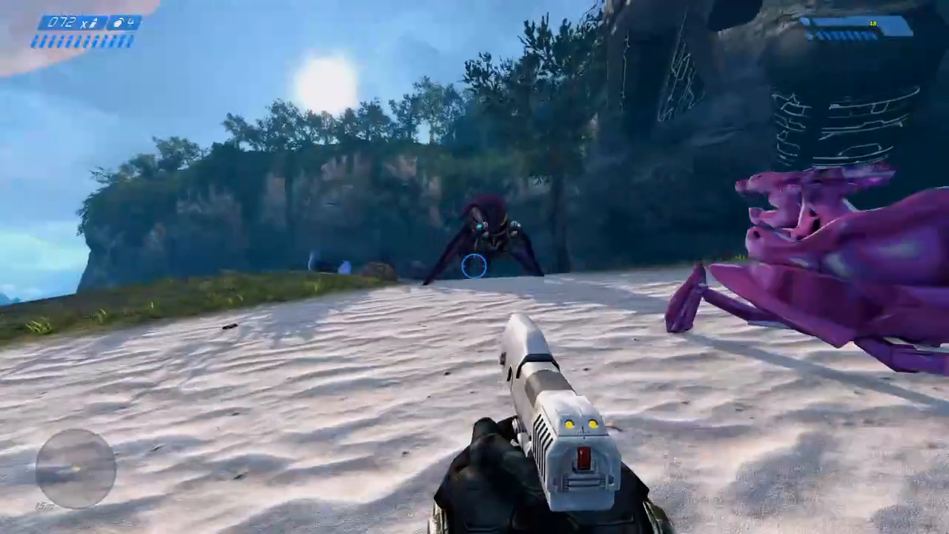
key("Escape")
key("Right")
key("Right")
key("Right")
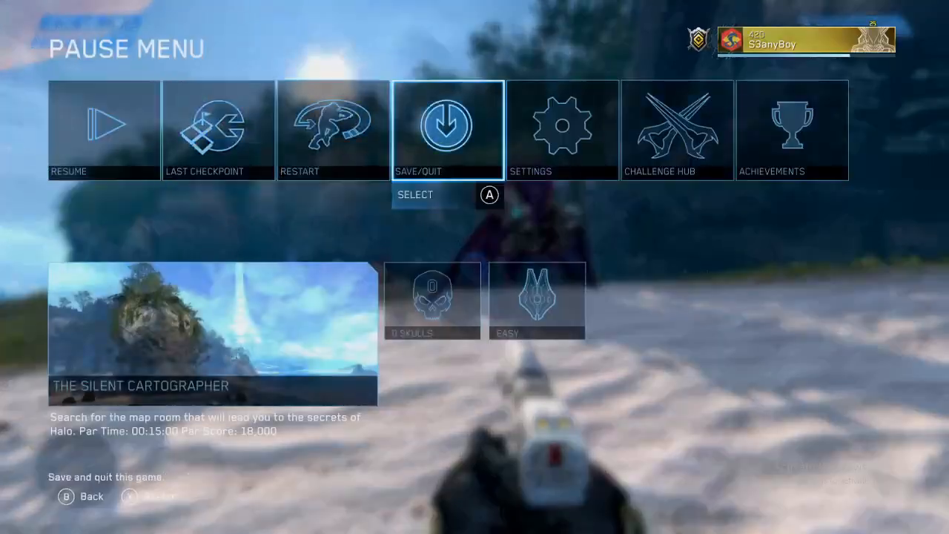
key("Left")
key("Right")
key("Return")
key("Left")
key("Return")
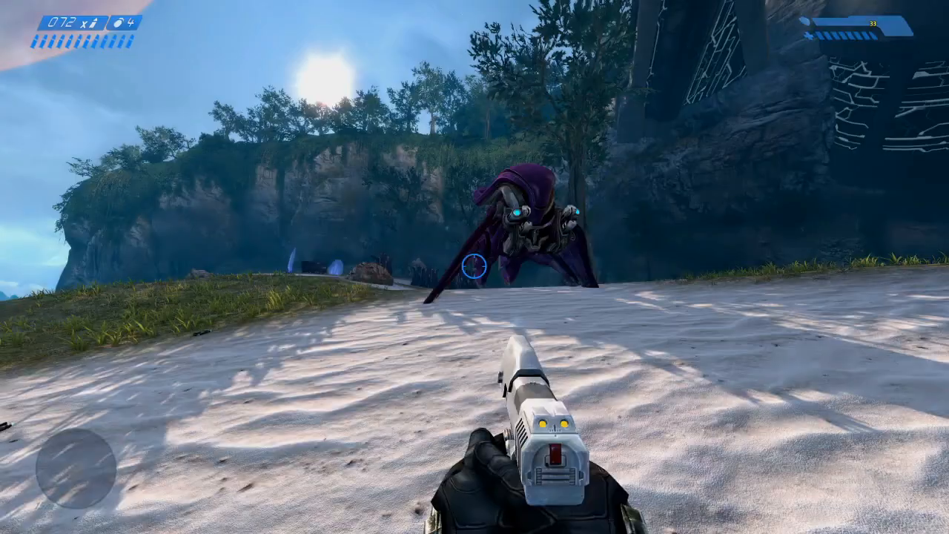
Return to the desktop, move the Sabre unPacker window aside, and open b30.imeta from the CEA PAK folder in HxD.
key("alt+Tab")
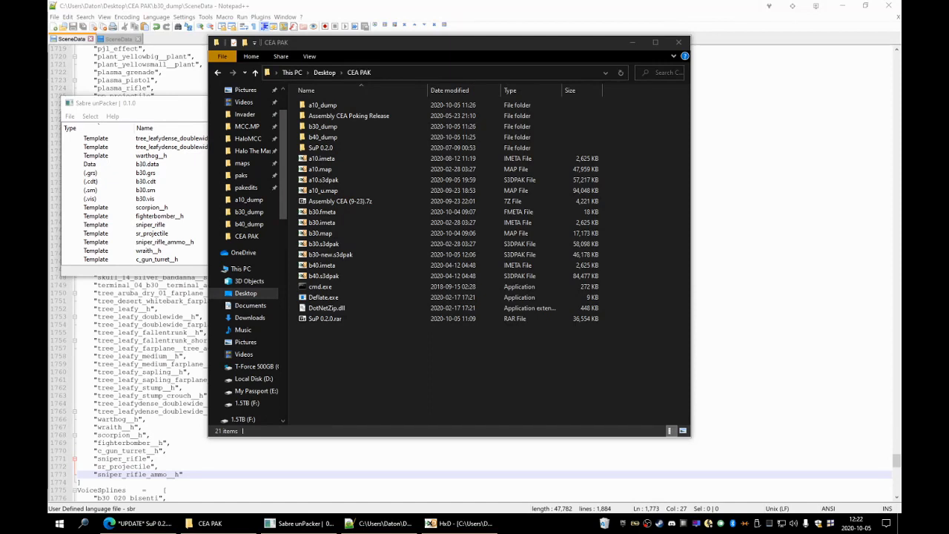
left_click(433, 373)
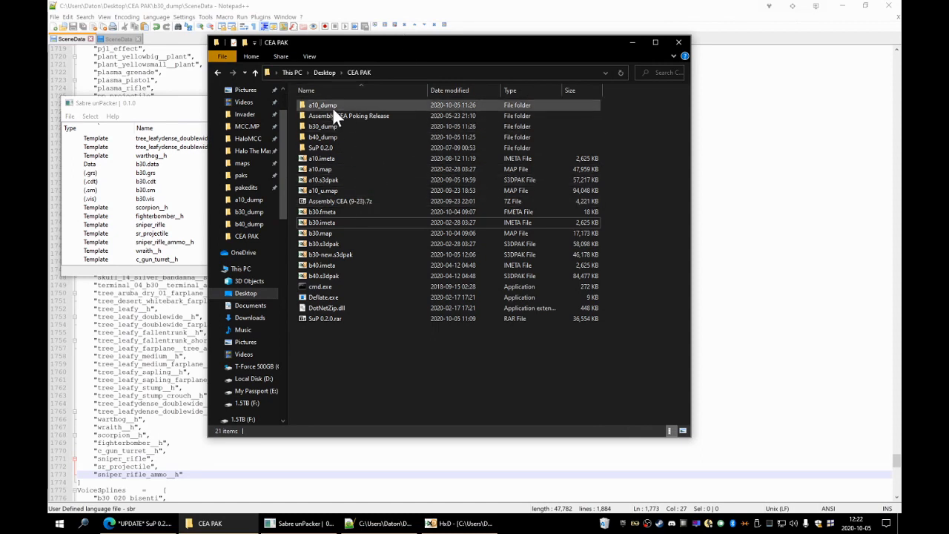
left_click(156, 111)
left_click_drag(167, 106, 154, 95)
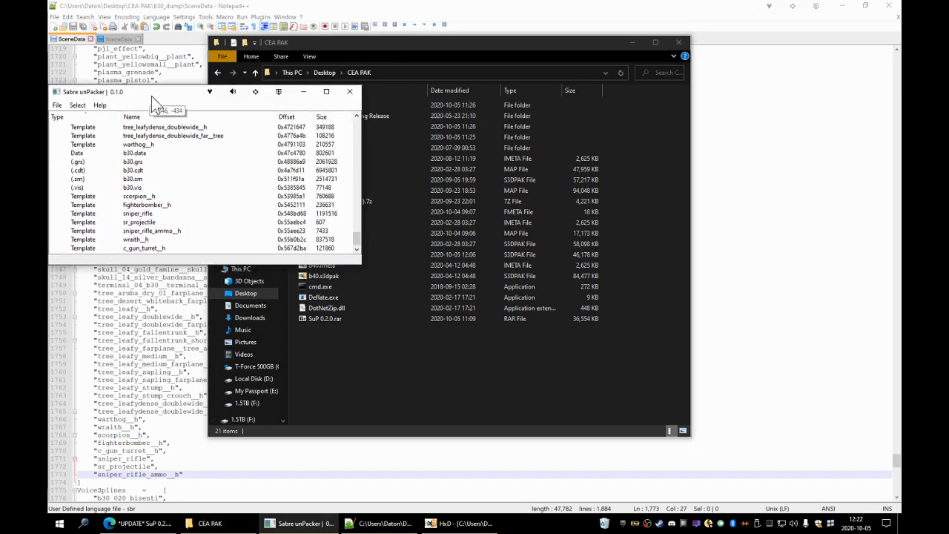
left_click(386, 357)
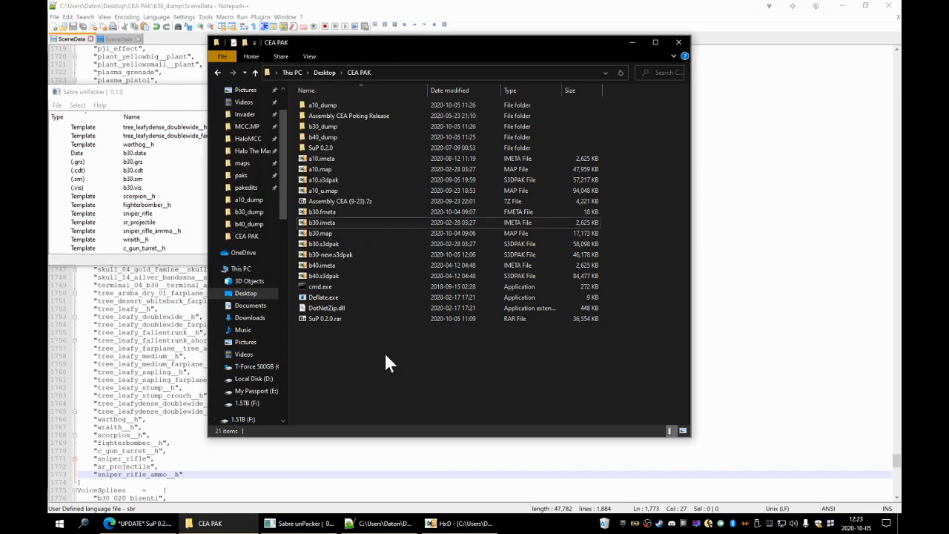
double_click(326, 225)
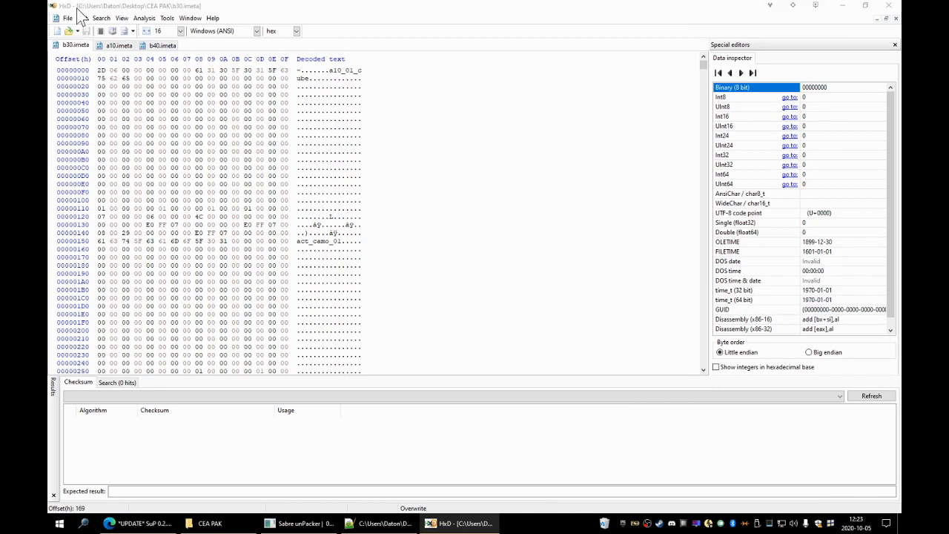
Inspect the eight-byte header of b30.imeta and the a10_01_cube texture entry spanning offsets 8 to 14F.
left_click(329, 87)
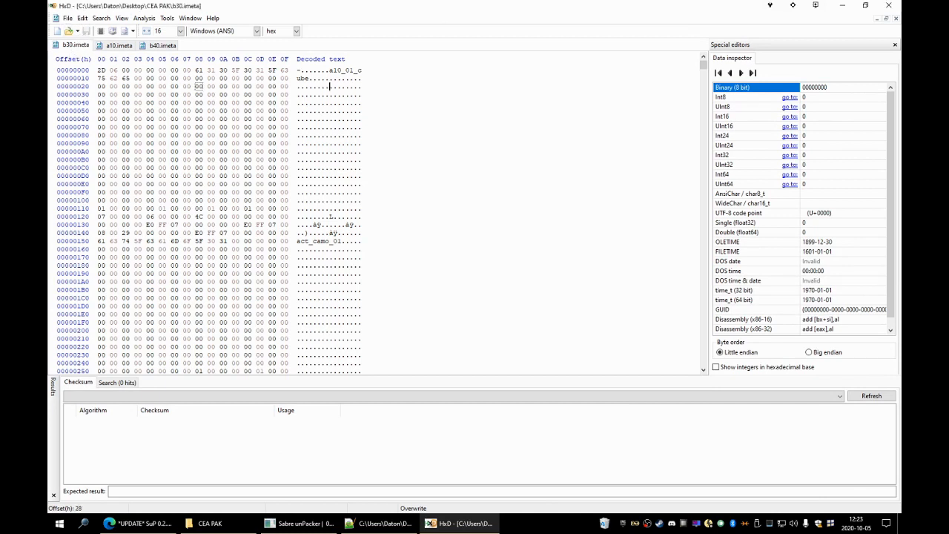
left_click_drag(329, 70, 298, 70)
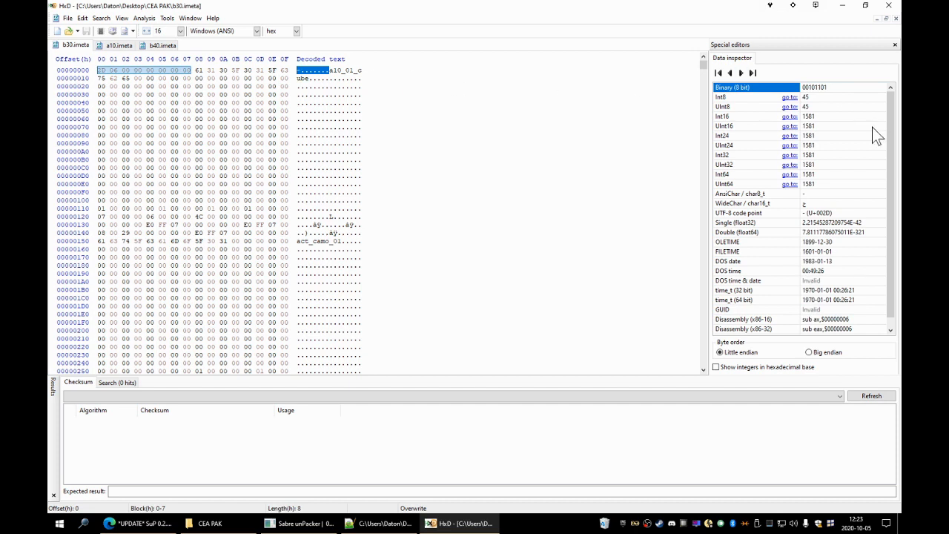
left_click(337, 70)
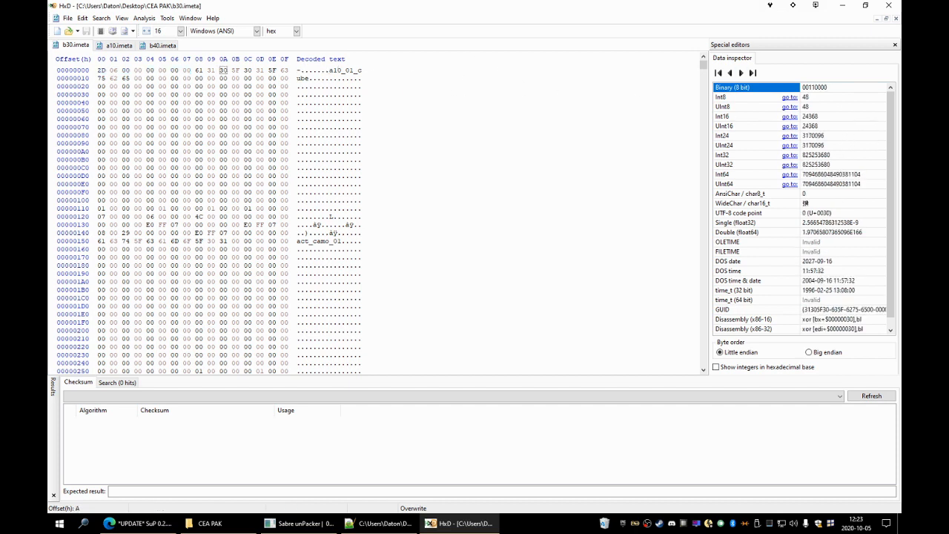
left_click_drag(329, 71, 362, 233)
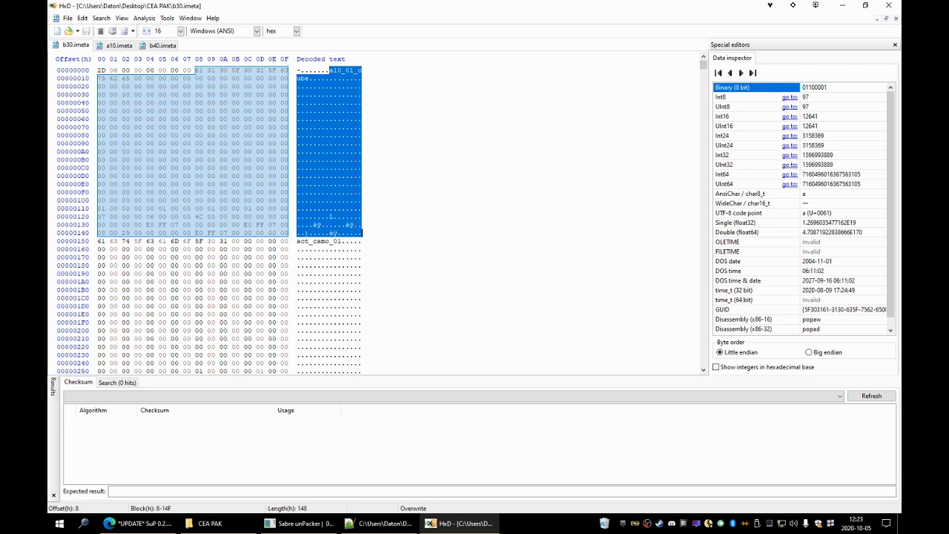
left_click(332, 168)
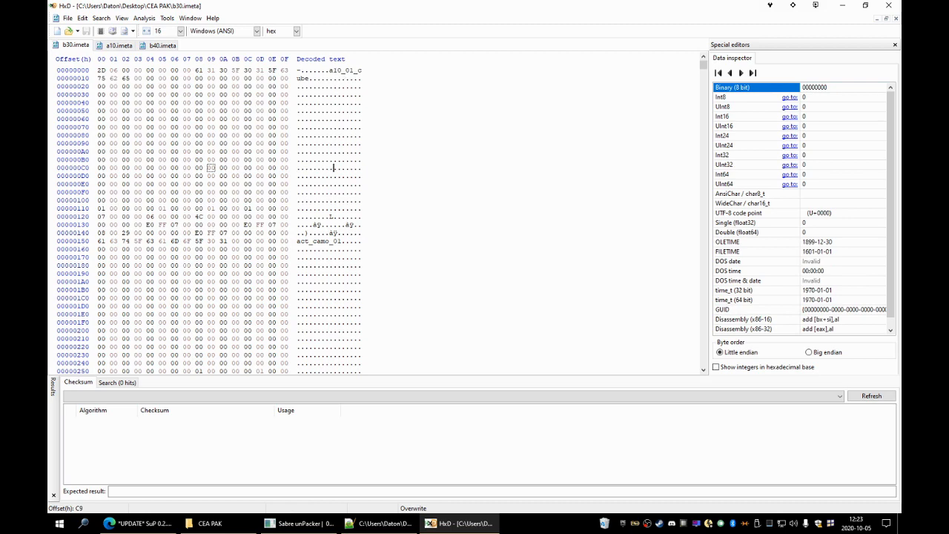
Examine how the texture entries repeat through b30.imeta, including the unsc_metal_floor ones and their metadata bytes.
scroll(460, 75, "down", 10)
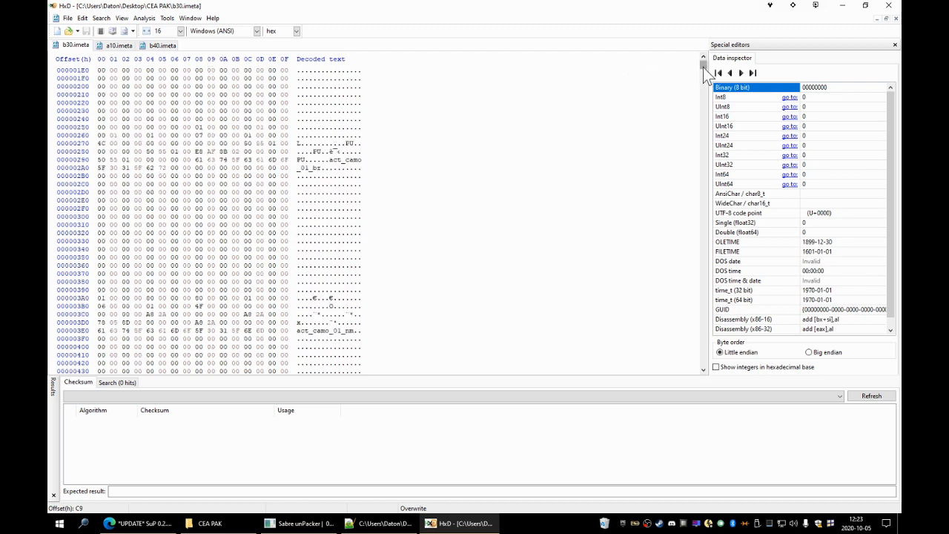
left_click_drag(702, 74, 703, 124)
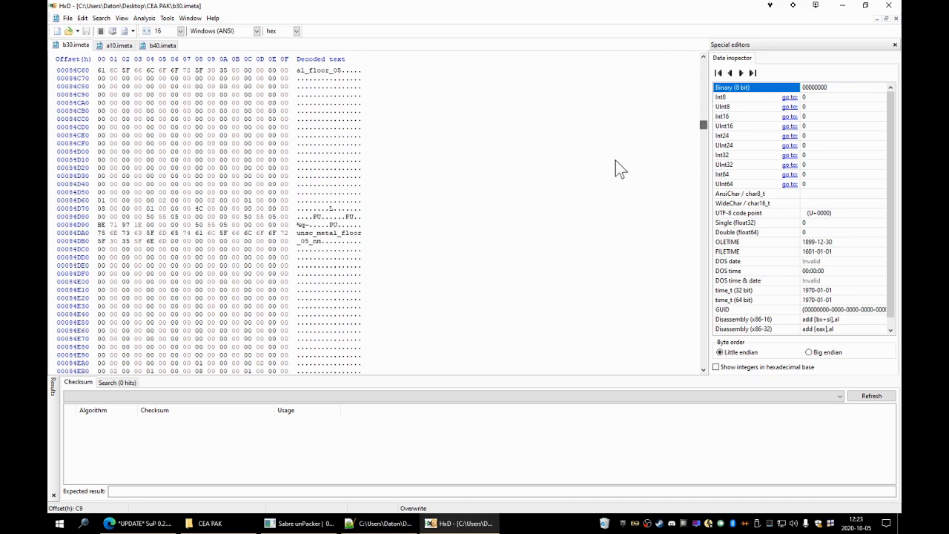
left_click_drag(361, 225, 313, 175)
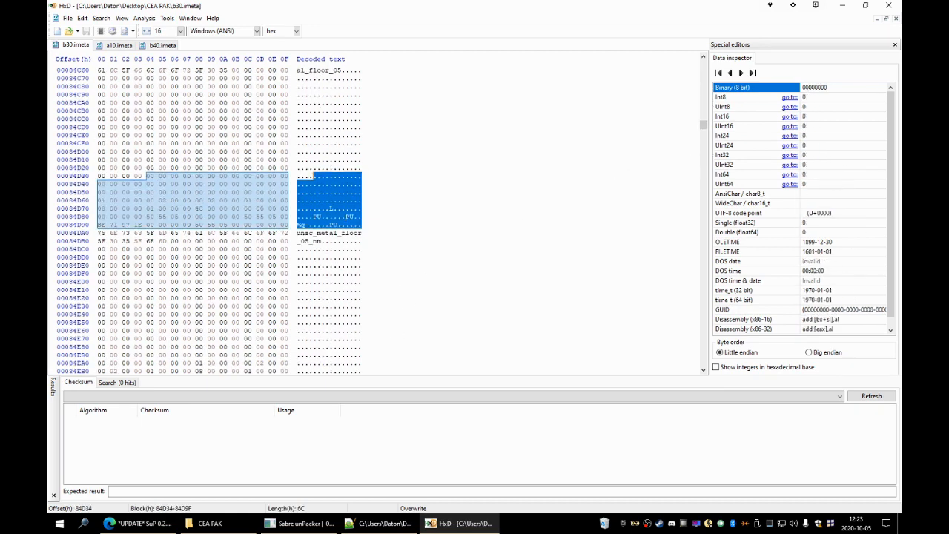
scroll(375, 218, "down", 1)
left_click(318, 192)
scroll(371, 278, "down", 20)
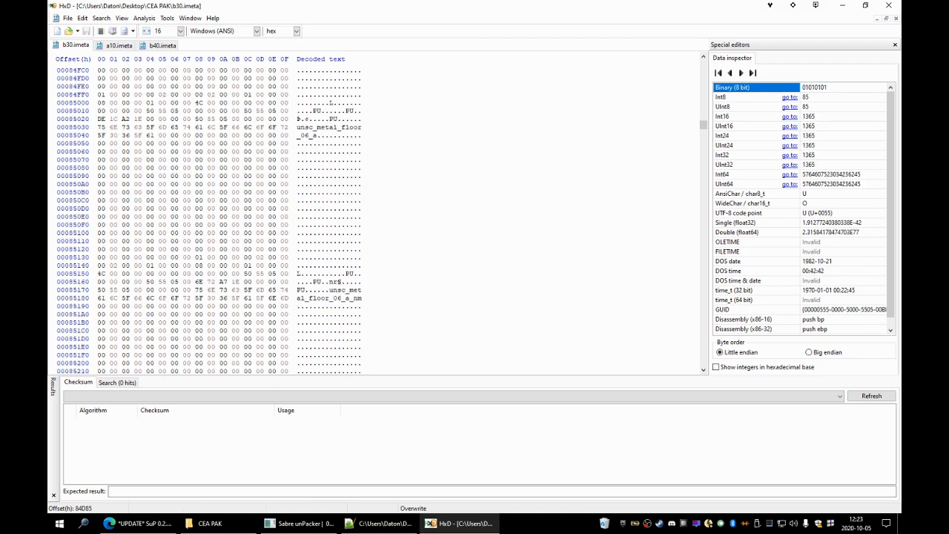
scroll(342, 297, "down", 20)
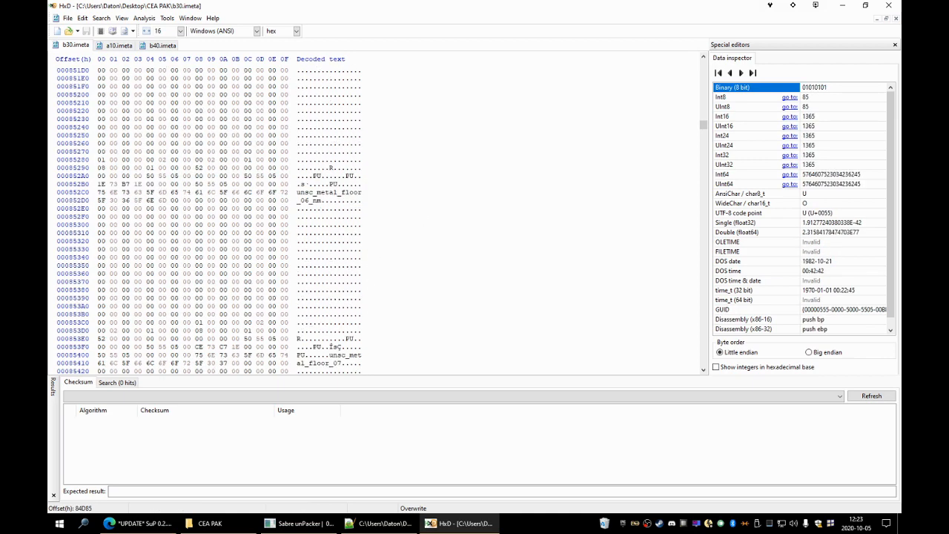
left_click(342, 297)
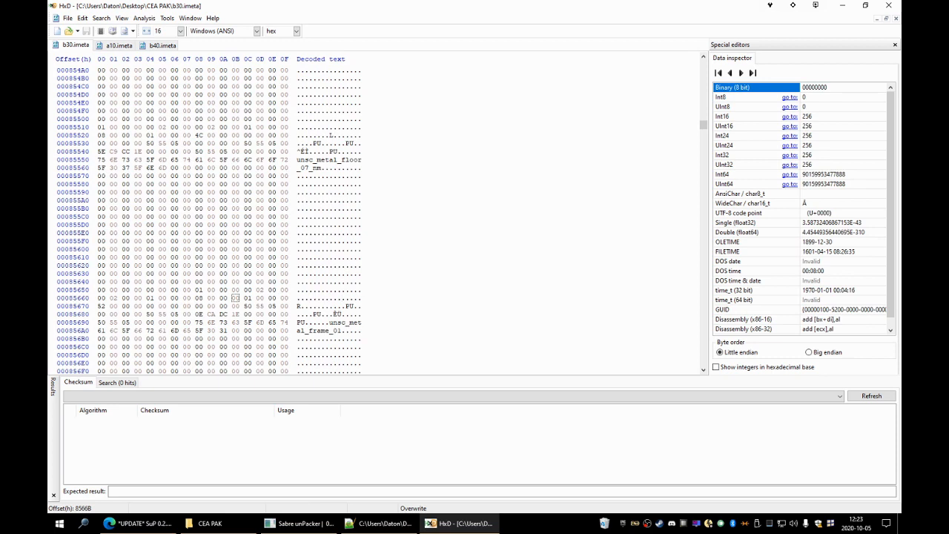
Find all occurrences of the text rt_b in b30.imeta and go to the hit.
key("ctrl+f")
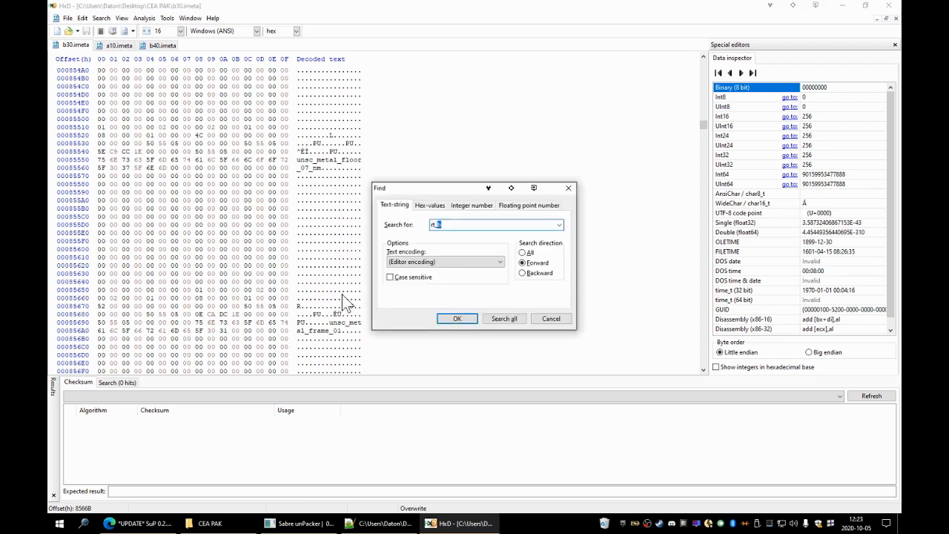
left_click(491, 319)
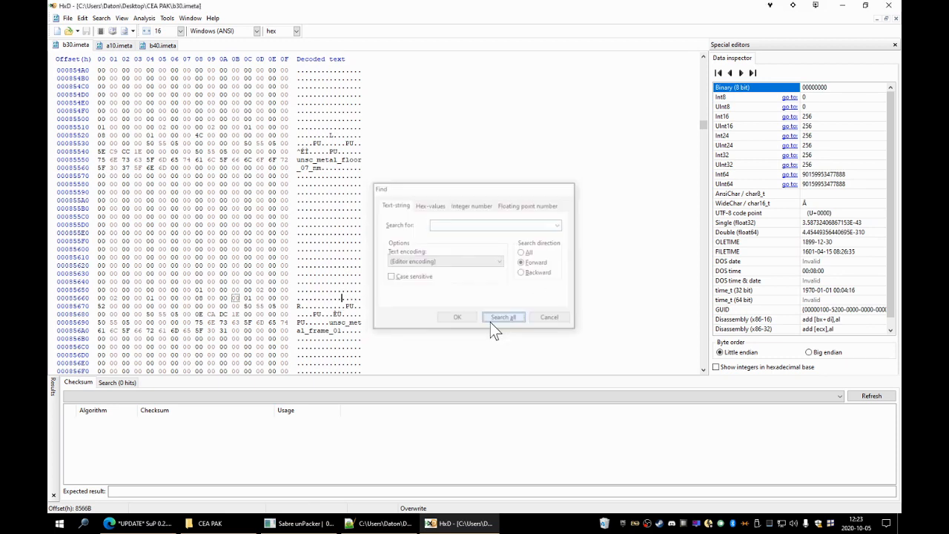
left_click(434, 408)
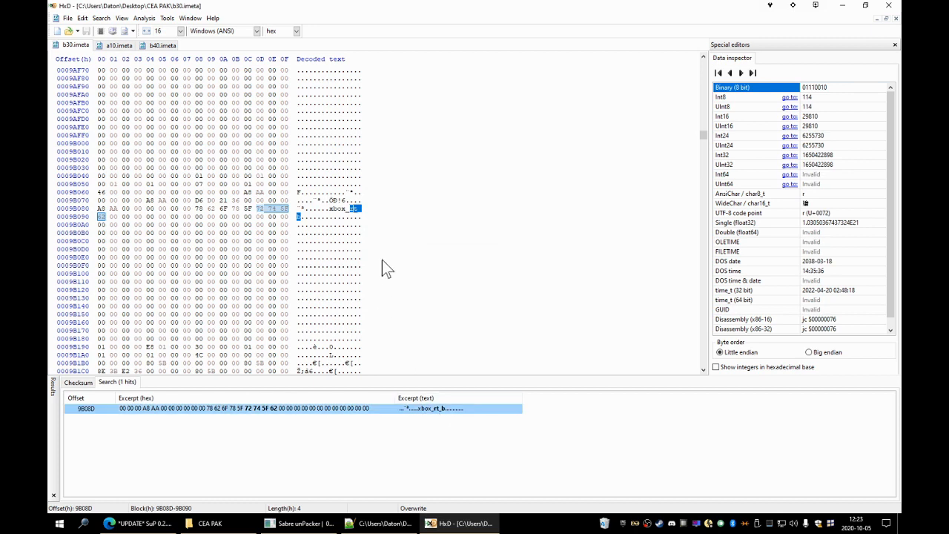
Examine the xbox_rt_b entry in b30.imeta, the wpn_plasmapistol_04 entry before it and the data that follows it.
scroll(388, 131, "down", 4)
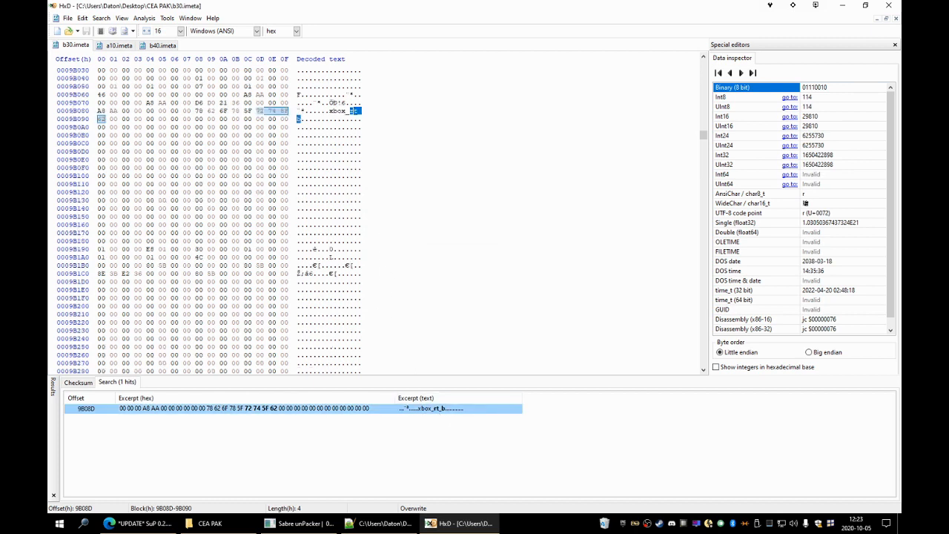
scroll(371, 218, "down", 3)
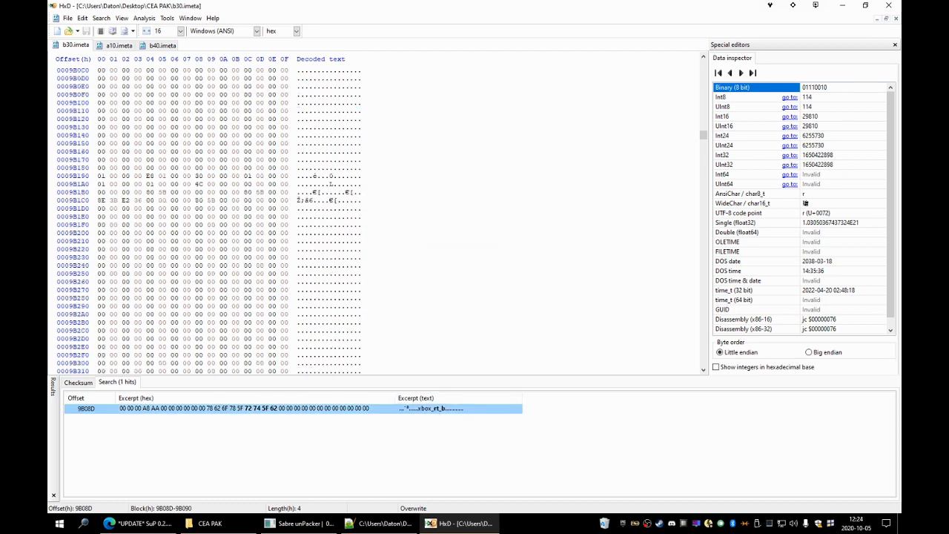
scroll(207, 218, "up", 3)
left_click(329, 111)
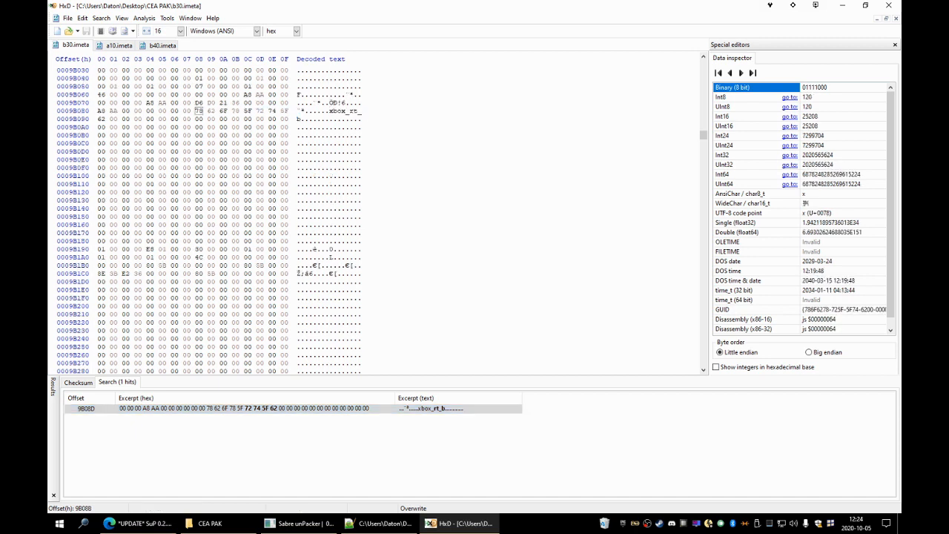
scroll(330, 110, "down", 3)
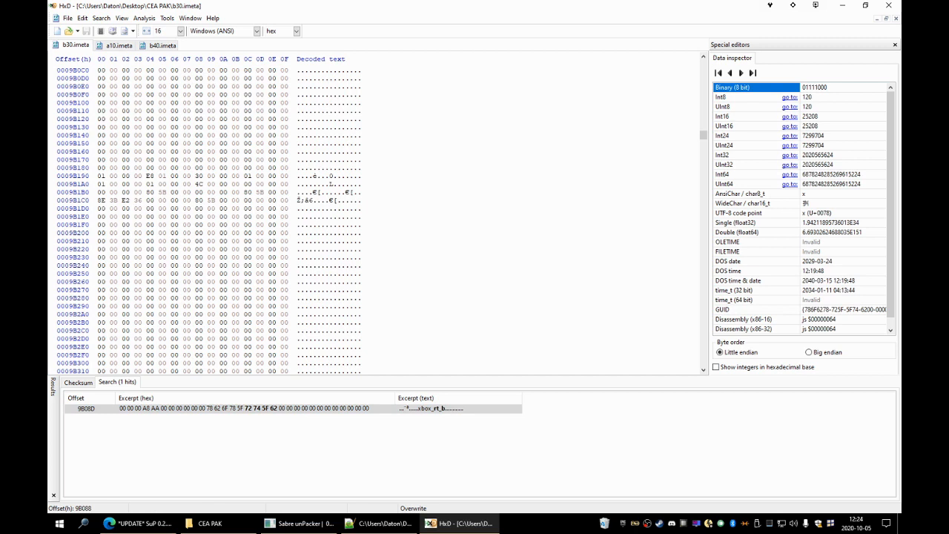
scroll(208, 219, "down", 2)
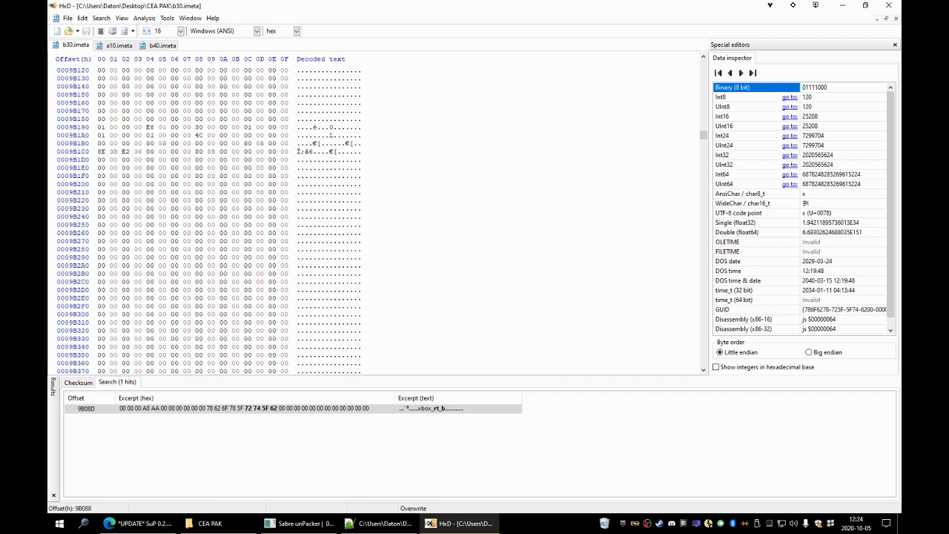
scroll(297, 116, "up", 4)
scroll(364, 217, "down", 1)
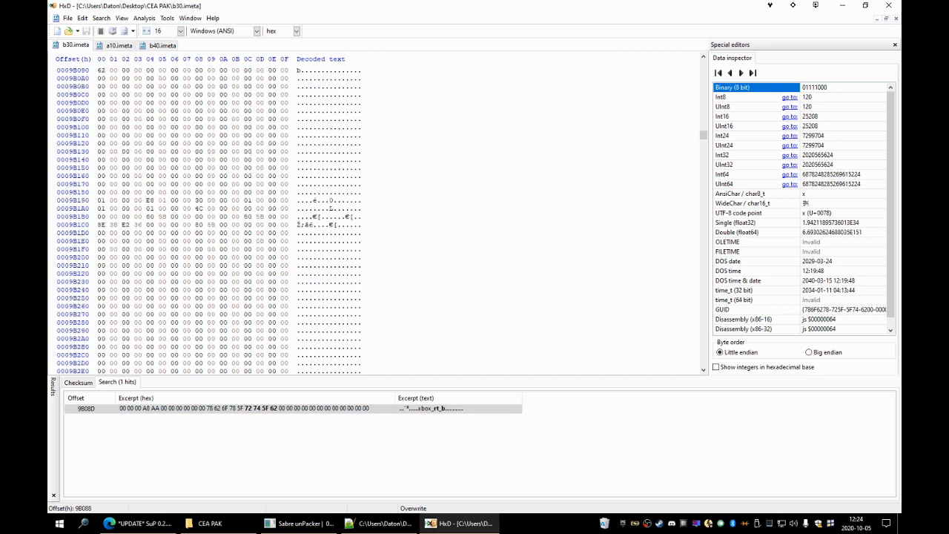
scroll(208, 215, "down", 1)
scroll(326, 197, "up", 12)
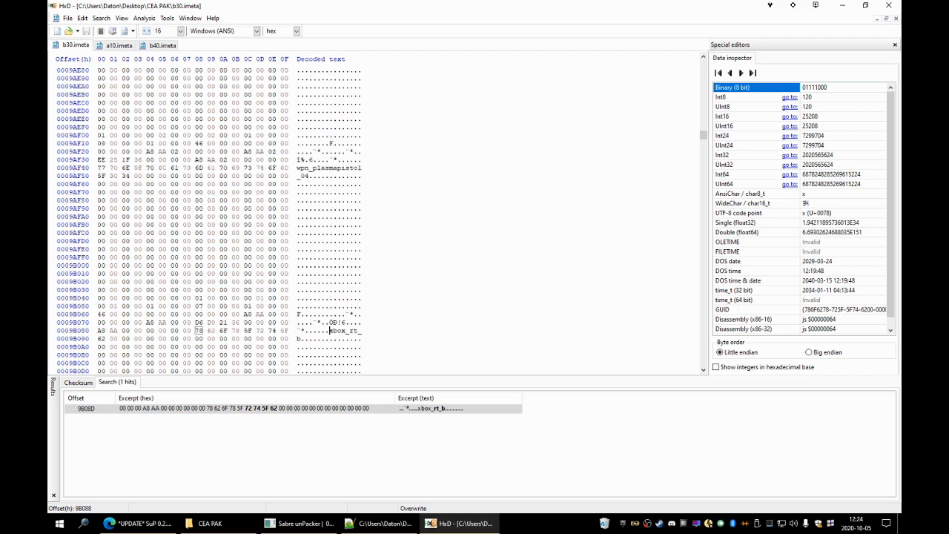
scroll(207, 215, "down", 13)
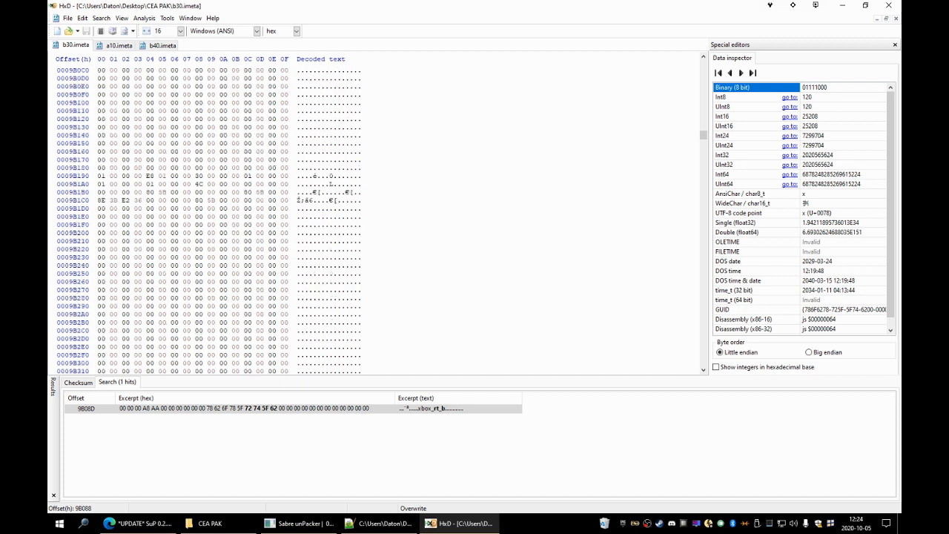
scroll(389, 227, "down", 3)
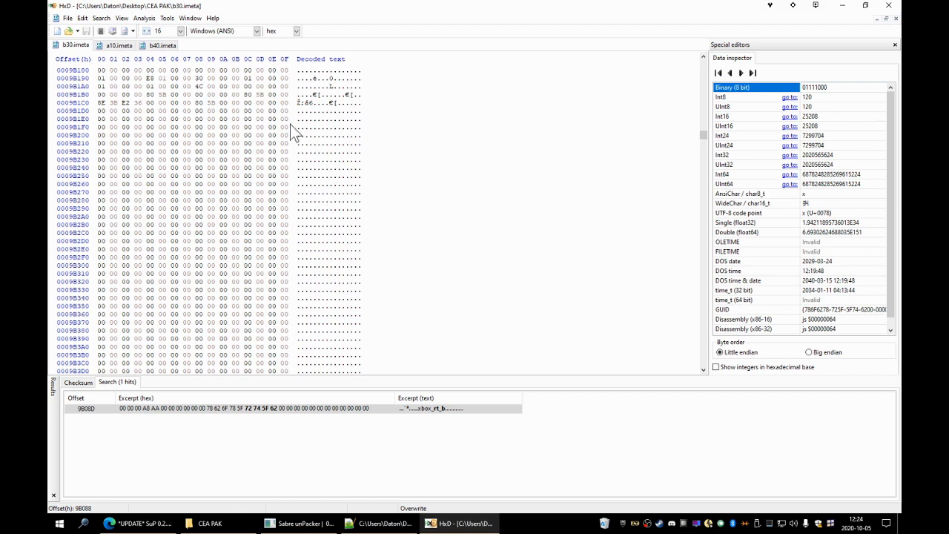
scroll(296, 133, "down", 4)
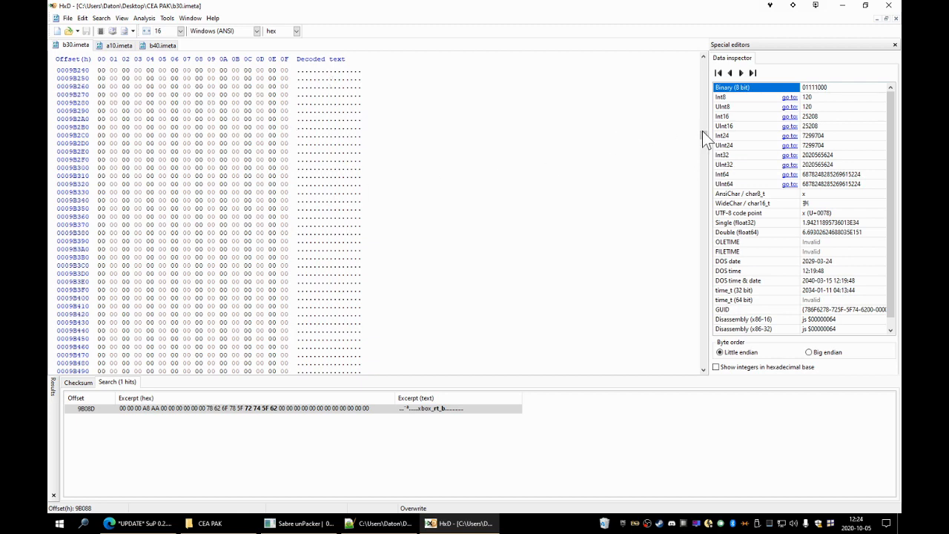
Look through the vhc_poa_details and warthog texture entries, and return to the rt_b search hit.
left_click_drag(702, 133, 678, 129)
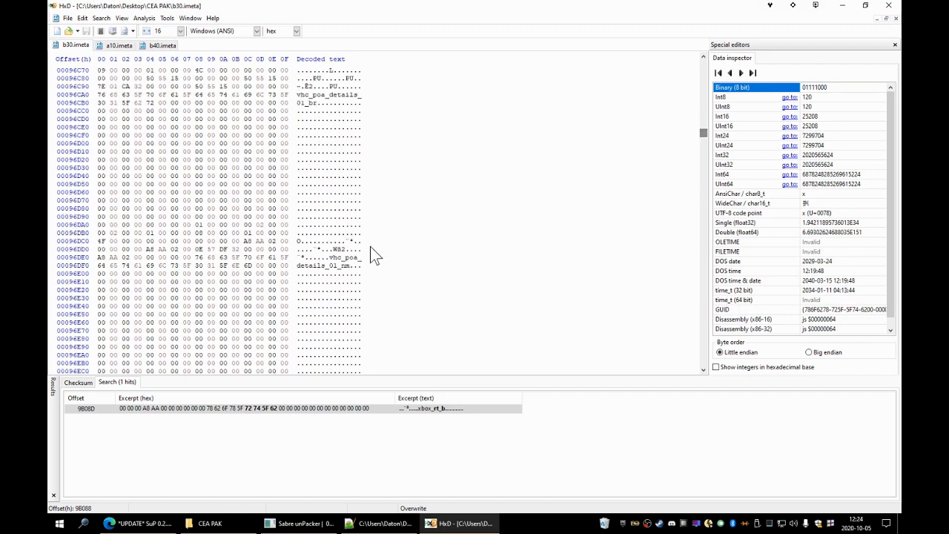
scroll(370, 246, "down", 15)
scroll(415, 348, "down", 4)
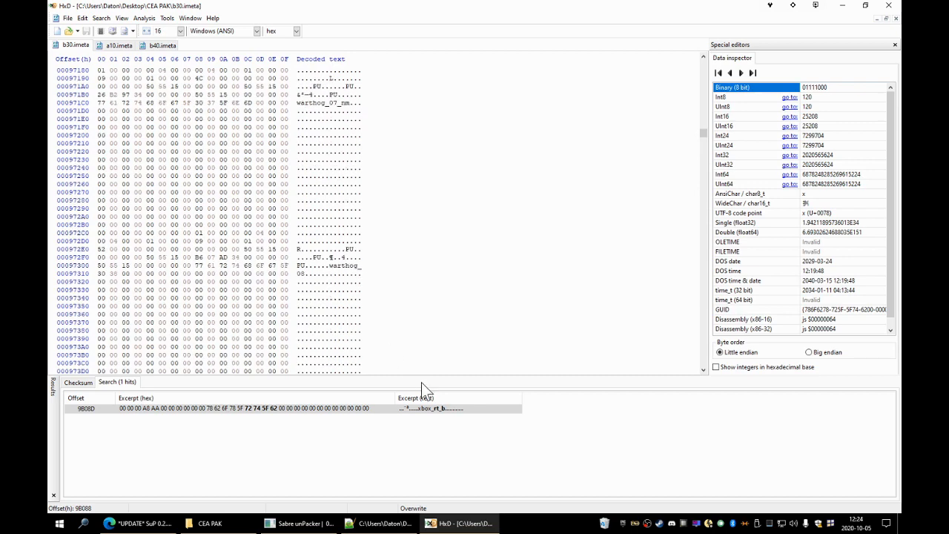
double_click(445, 411)
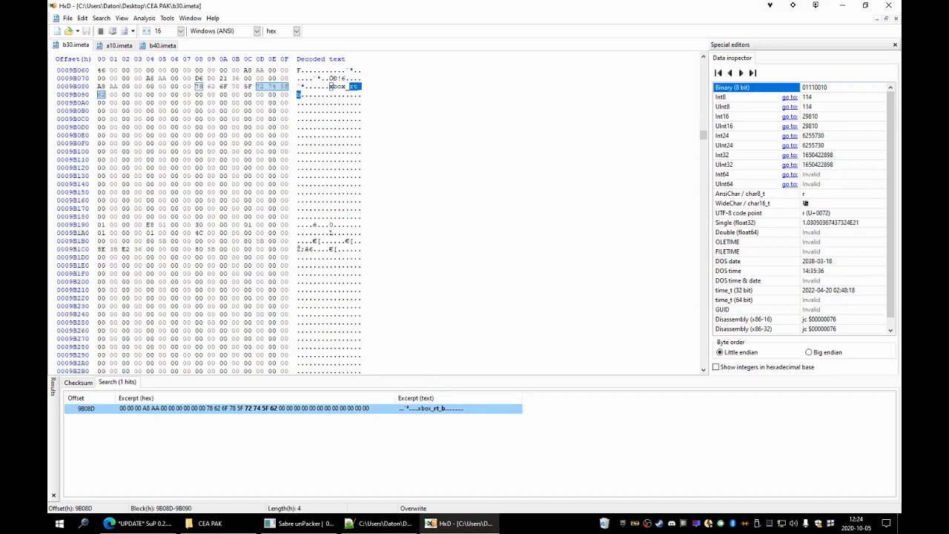
Place the cursor directly before the xbox_rt_b name in b30.imeta, and bring up a10.imeta.
scroll(370, 215, "up", 2)
left_click(330, 136)
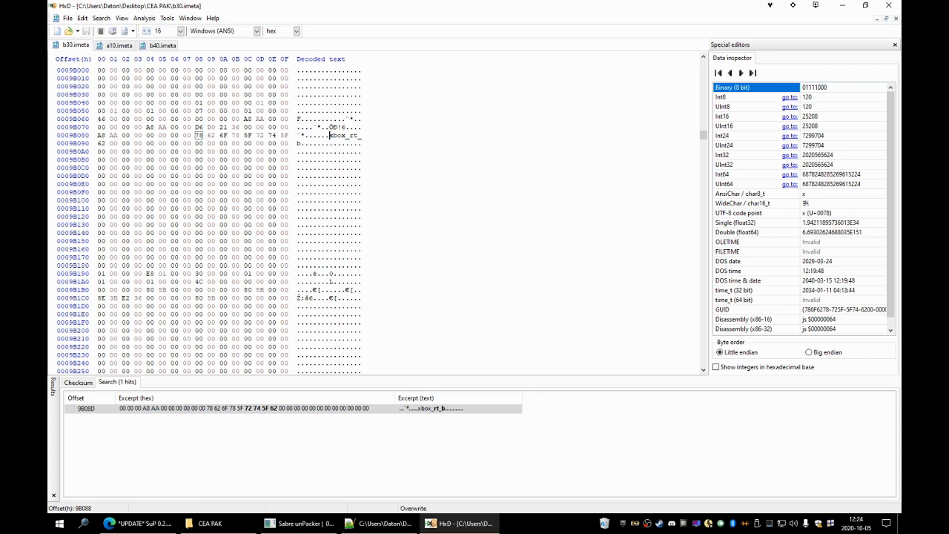
left_click(116, 48)
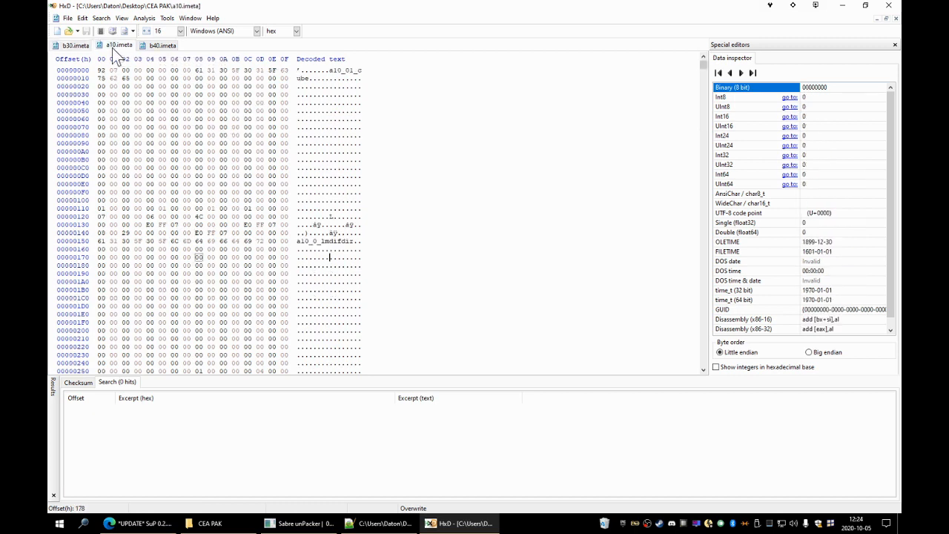
Find all occurrences of the text fighter in a10.imeta.
scroll(330, 257, "down", 14)
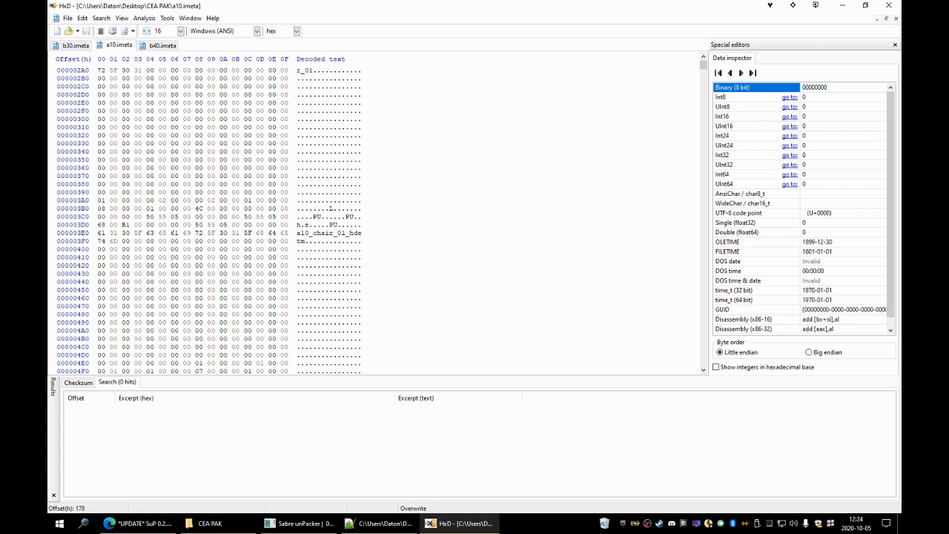
scroll(330, 257, "down", 12)
left_click(342, 282)
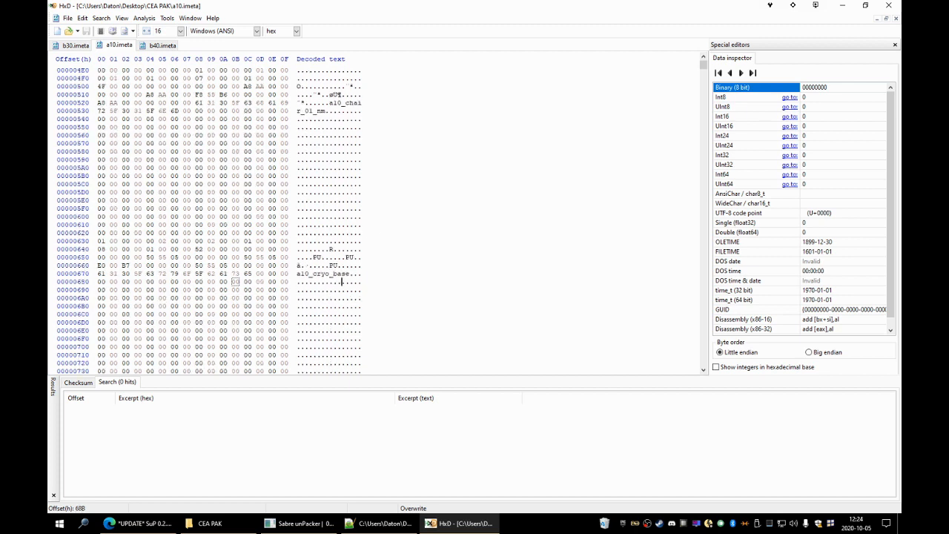
key("ctrl+f")
type("fighter")
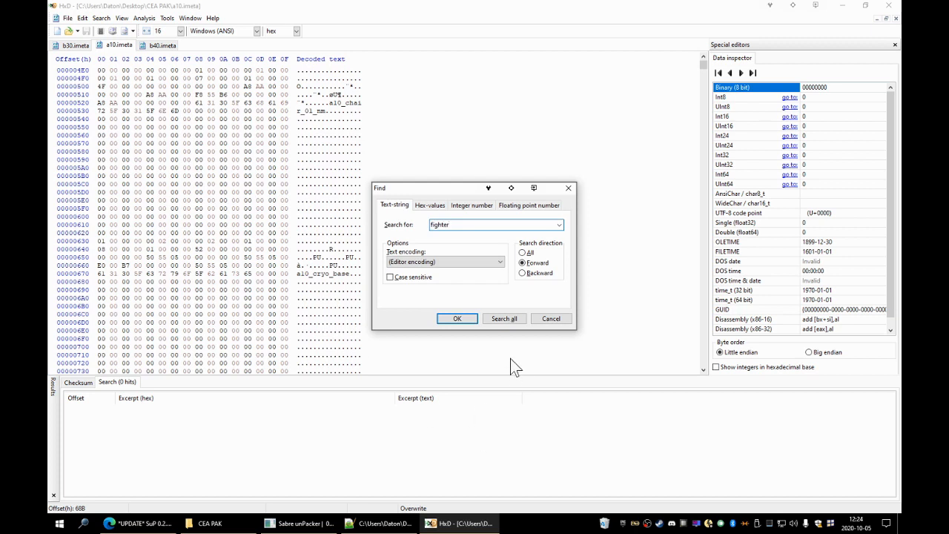
left_click(504, 319)
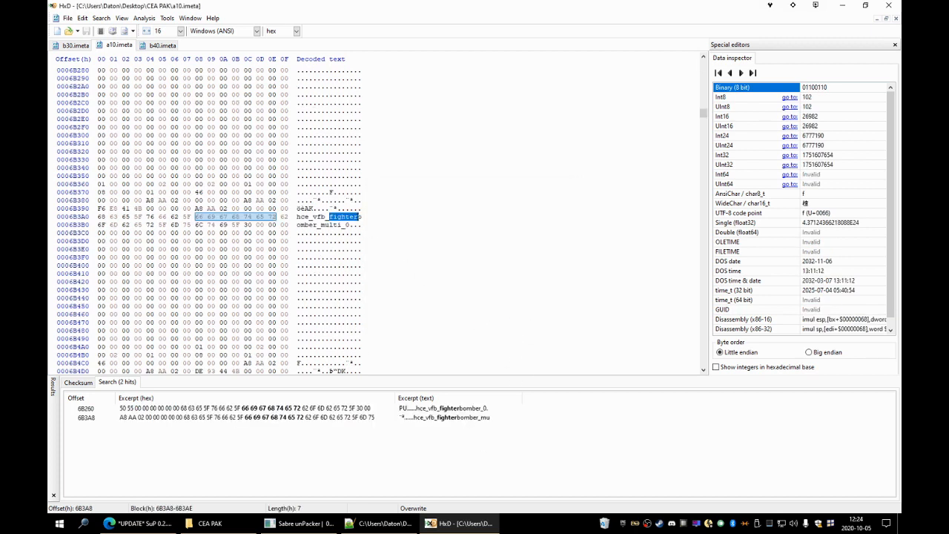
Copy the two hce_vfb_fighterbomber entries, block 6B258-6B4E7, from a10.imeta and insert them before xbox_rt_b in b30.imeta.
left_click_drag(298, 216, 338, 355)
scroll(329, 250, "down", 8)
scroll(329, 282, "up", 9)
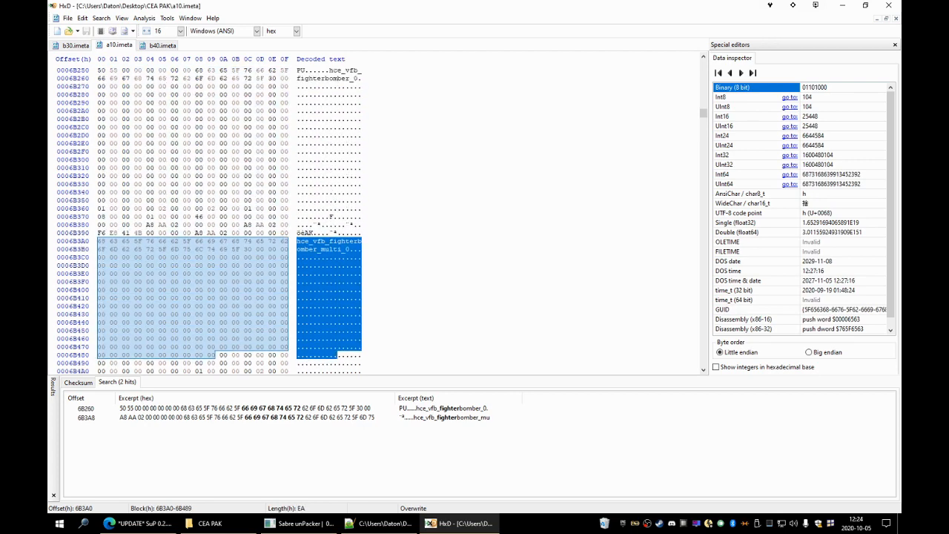
scroll(229, 219, "up", 2)
left_click_drag(330, 119, 329, 330)
scroll(344, 167, "down", 5)
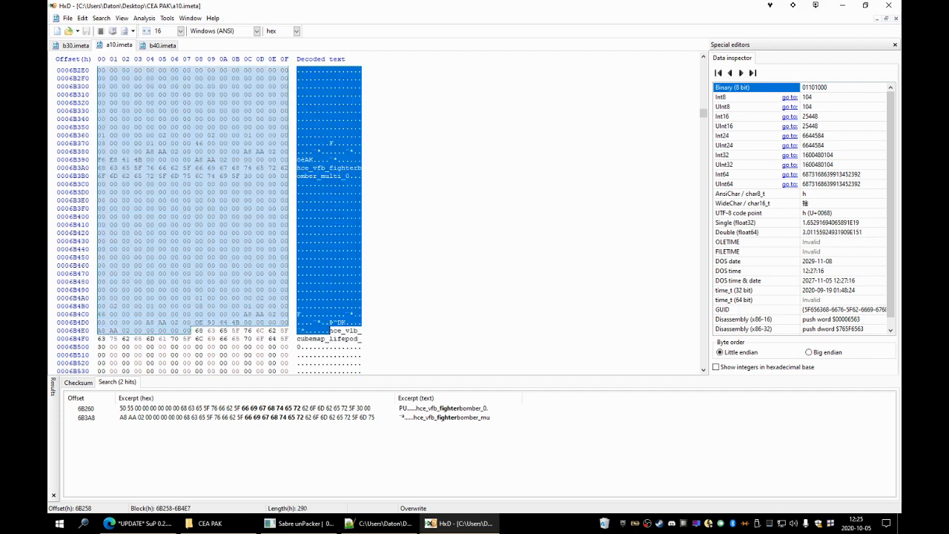
left_click(73, 49)
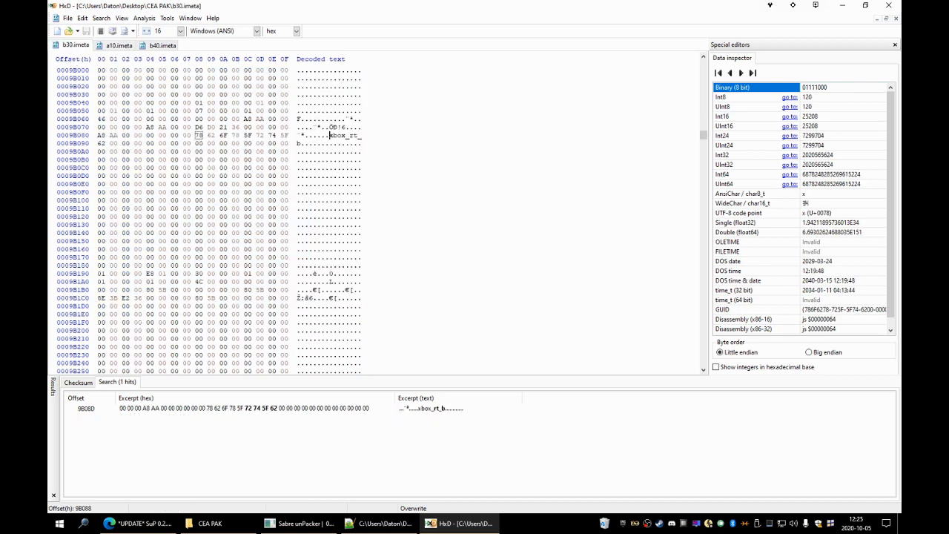
key("ctrl+v")
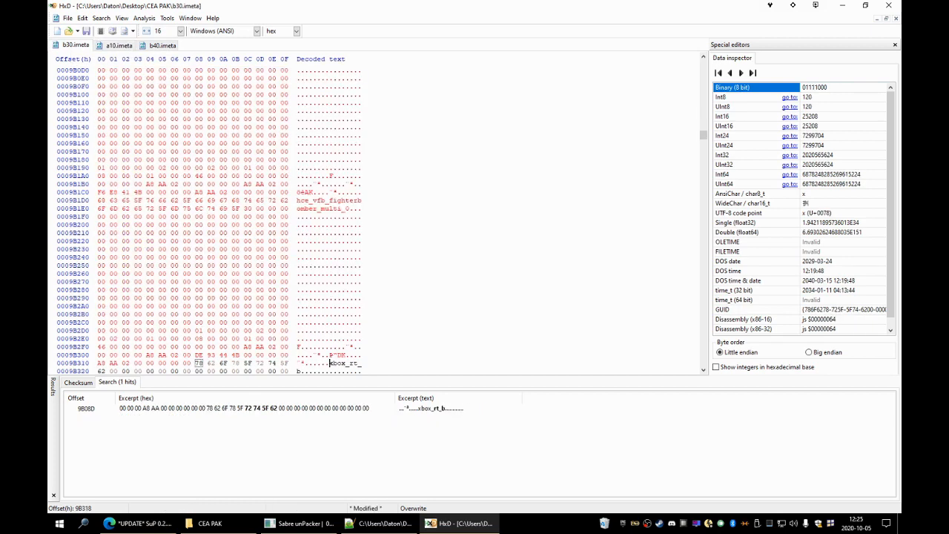
Find all occurrences of the text scorp in b40.imeta.
left_click(117, 46)
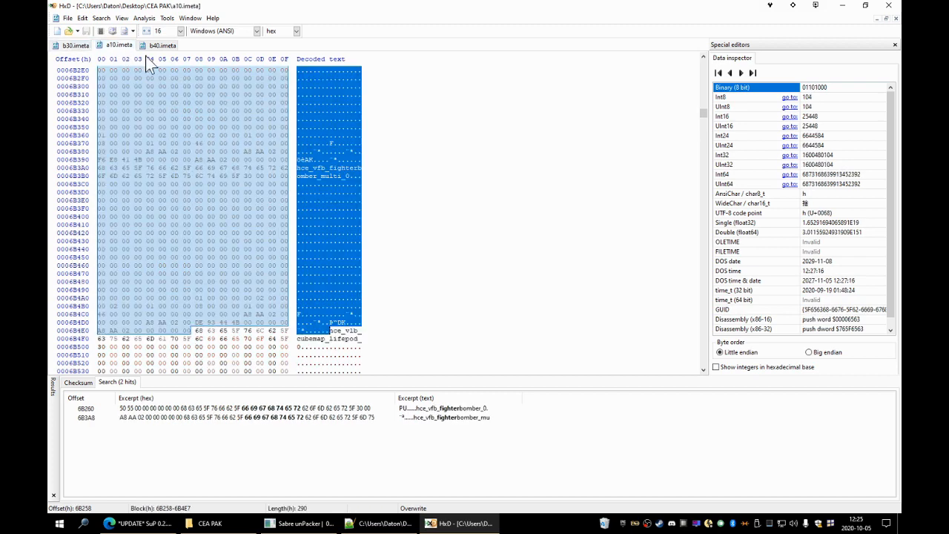
left_click(162, 47)
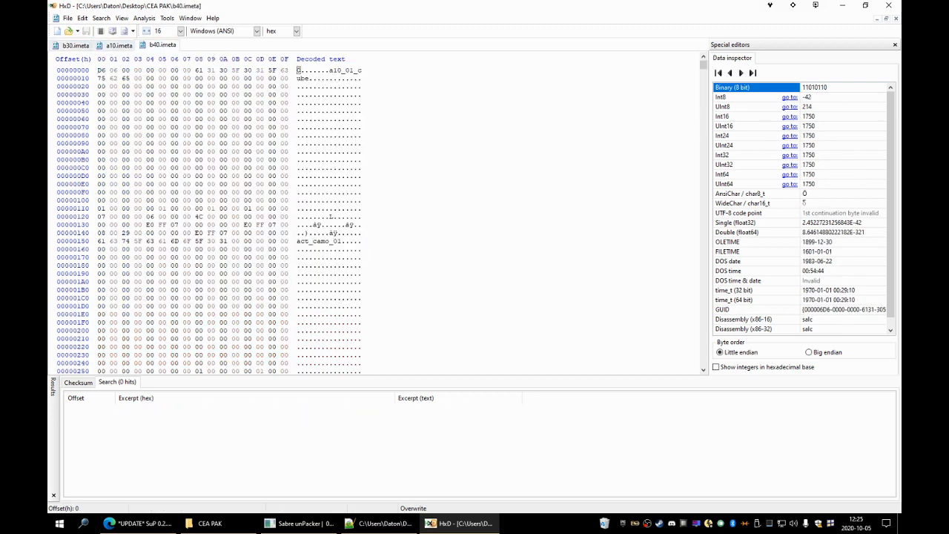
key("ctrl+f")
type("sc")
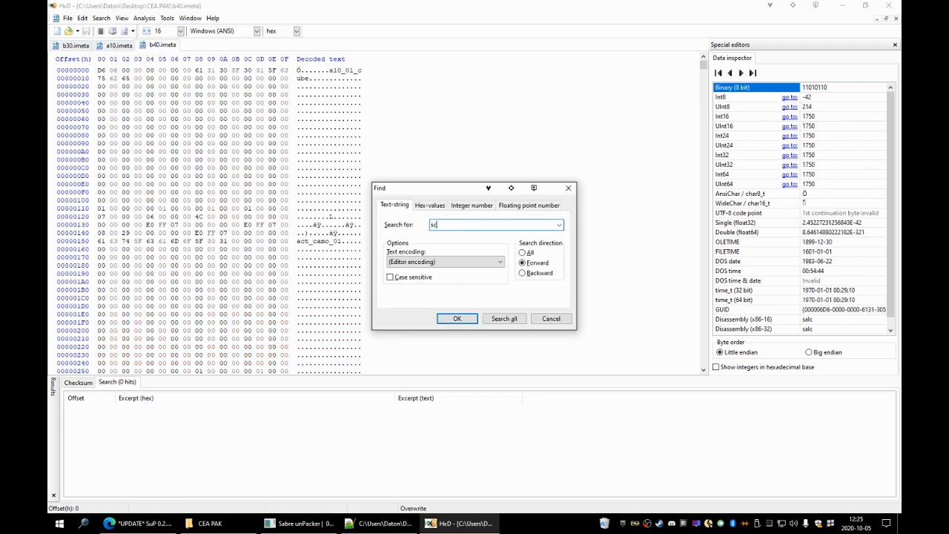
type("orp")
left_click(501, 319)
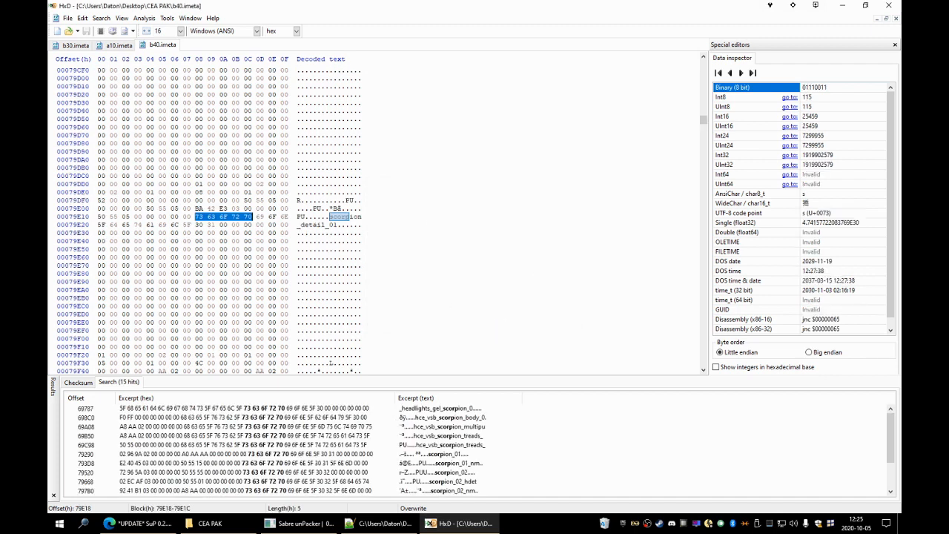
Go to the headlights_gel_scorpion hit and place the cursor before the preceding hce_vsb_headlight_lens_flare_0 name.
left_click(444, 410)
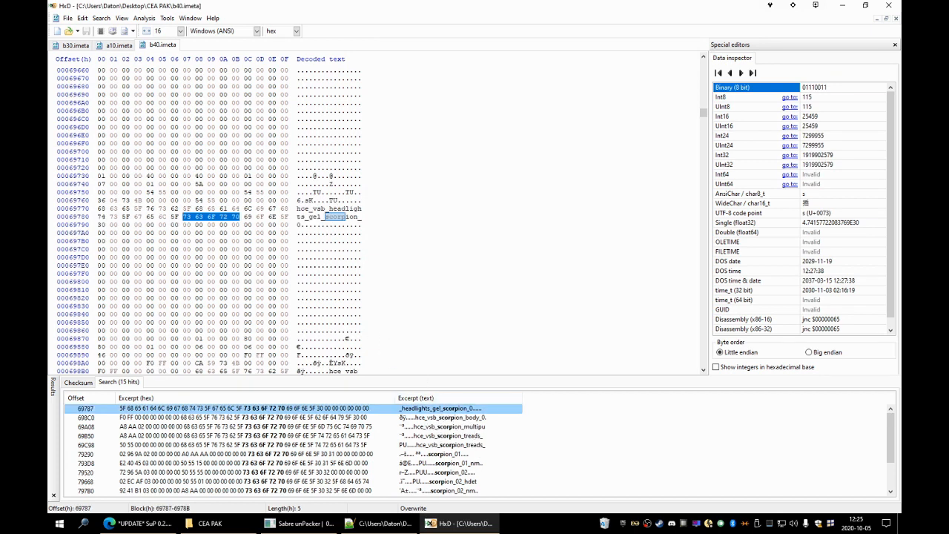
scroll(230, 215, "down", 1)
scroll(230, 215, "up", 5)
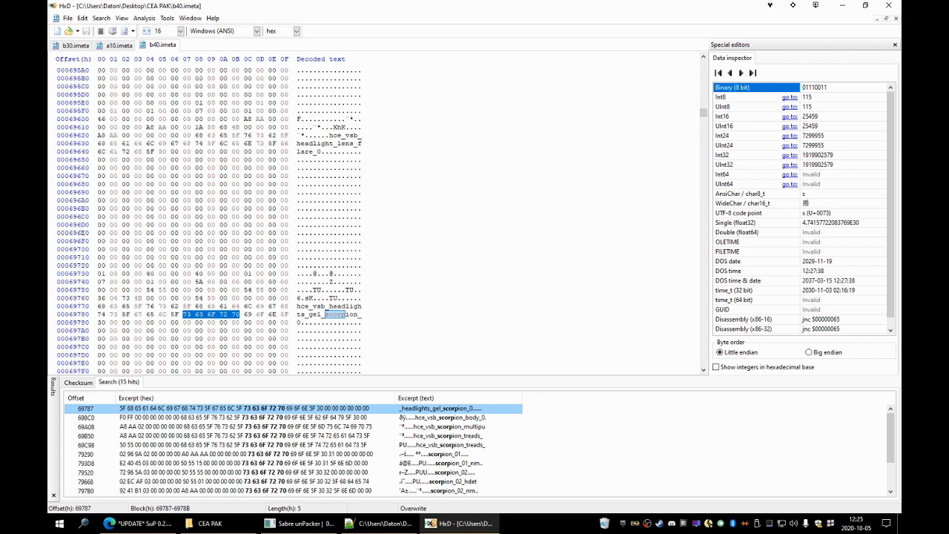
scroll(230, 215, "down", 3)
scroll(229, 215, "up", 3)
left_click(330, 135)
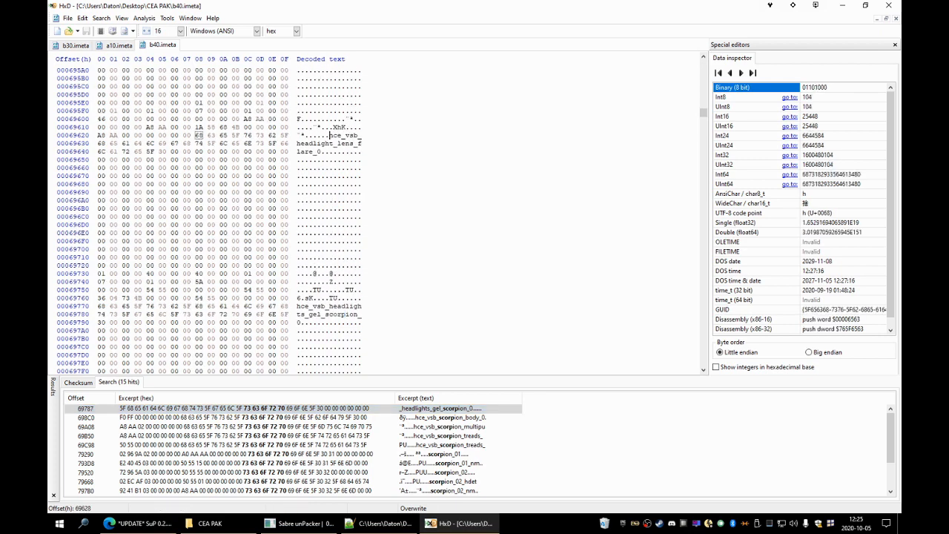
Copy the block 69628-6A067 in b40.imeta, from hce_vsb_headlight_lens_flare_0 up to just before hce_vwb_antenna_0.
scroll(330, 141, "down", 16)
scroll(208, 215, "down", 18)
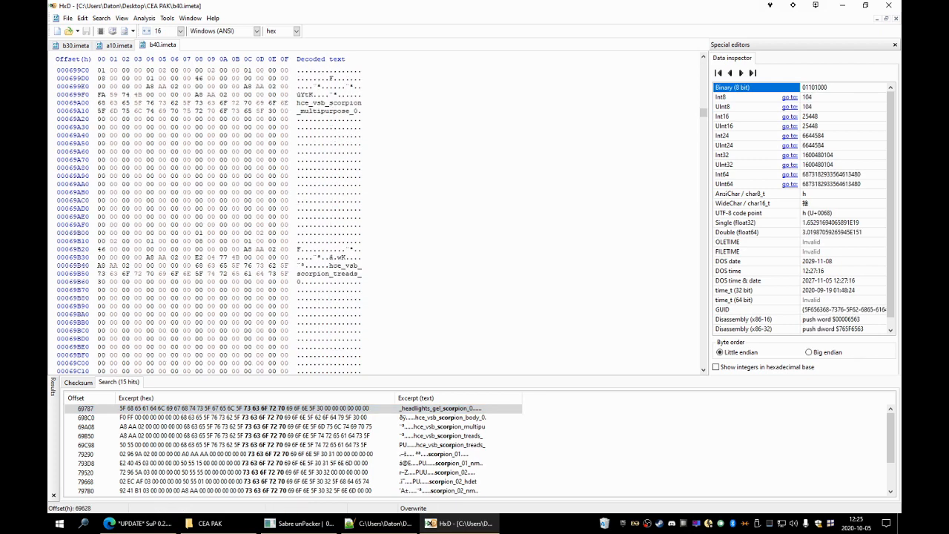
scroll(208, 222, "down", 1)
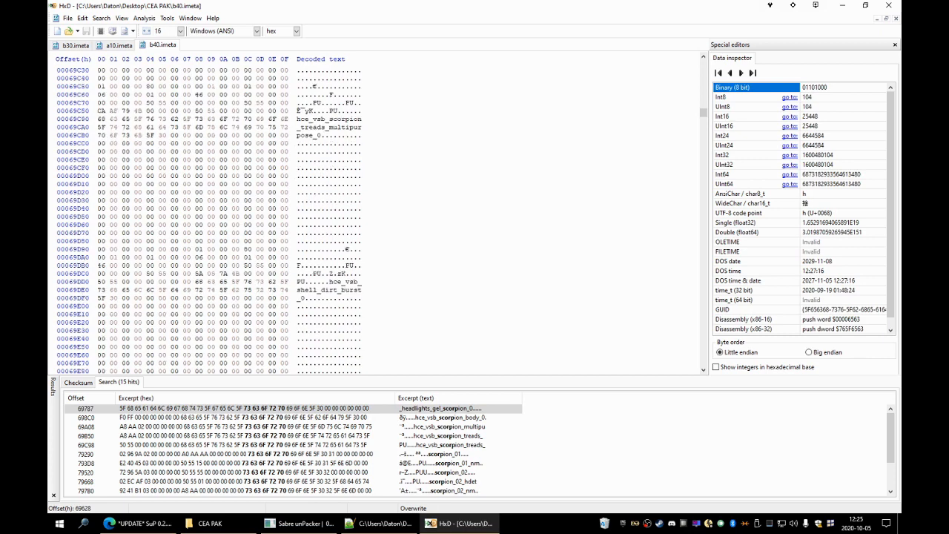
scroll(208, 215, "down", 5)
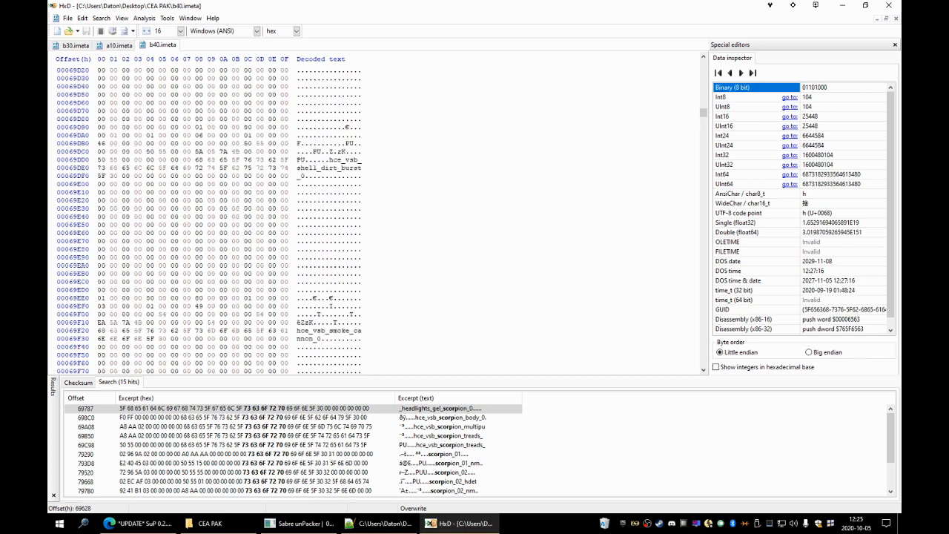
scroll(207, 215, "down", 8)
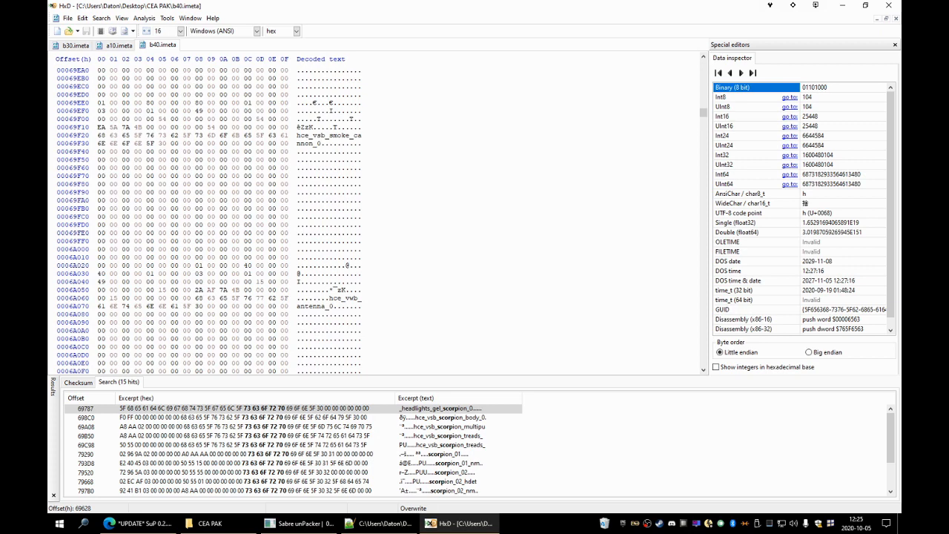
left_click(326, 298, "shift")
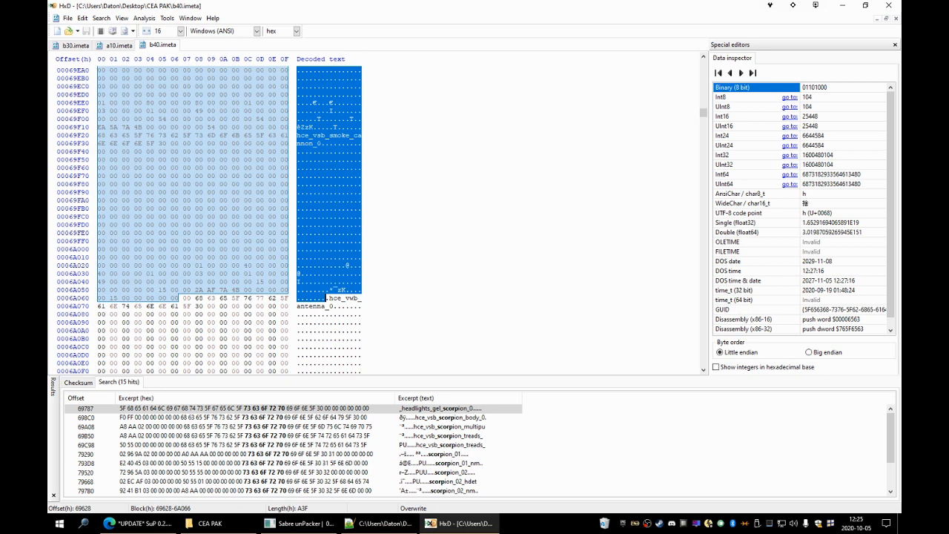
left_click(327, 298, "shift")
right_click(325, 267)
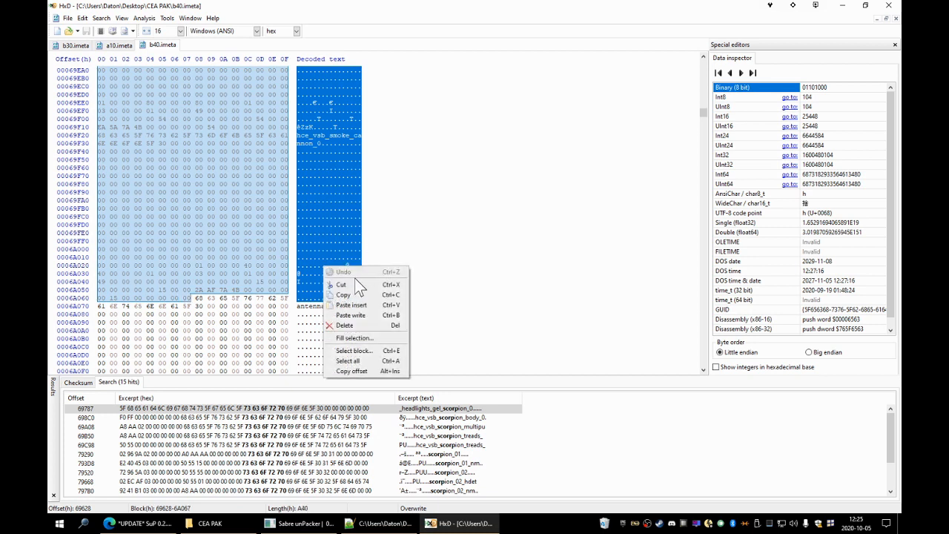
left_click(347, 295)
Insert the copied hce_vsb entries before xbox_rt_b in b30.imeta and check where the inserted block ends.
left_click(117, 46)
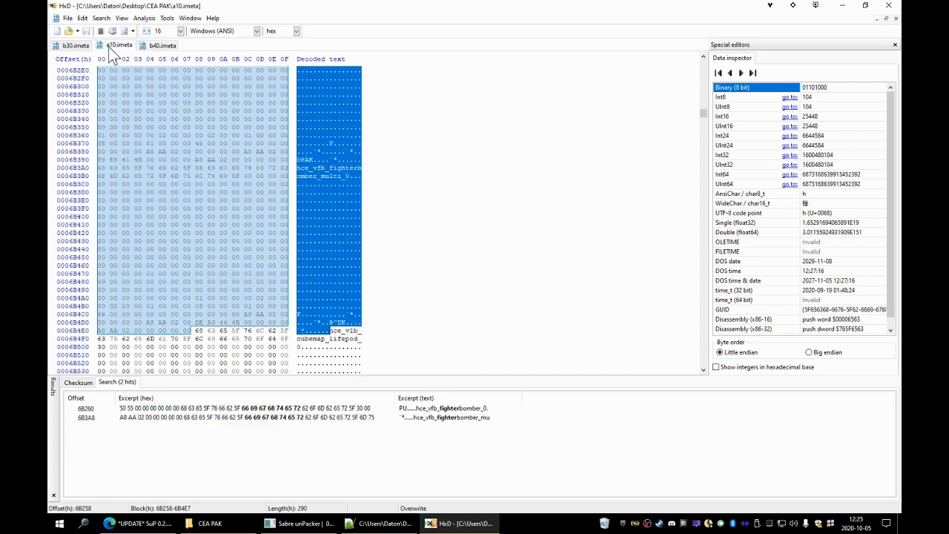
left_click(76, 46)
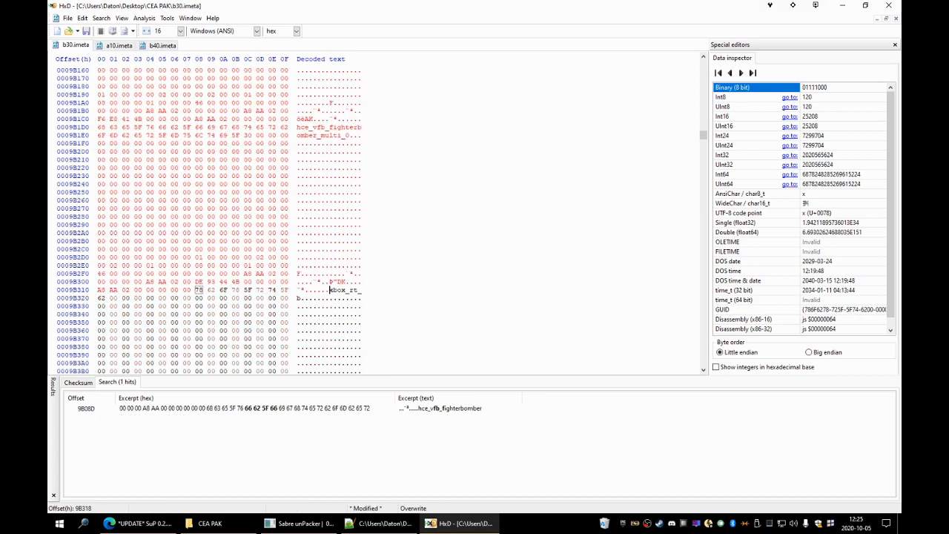
key("ctrl+v")
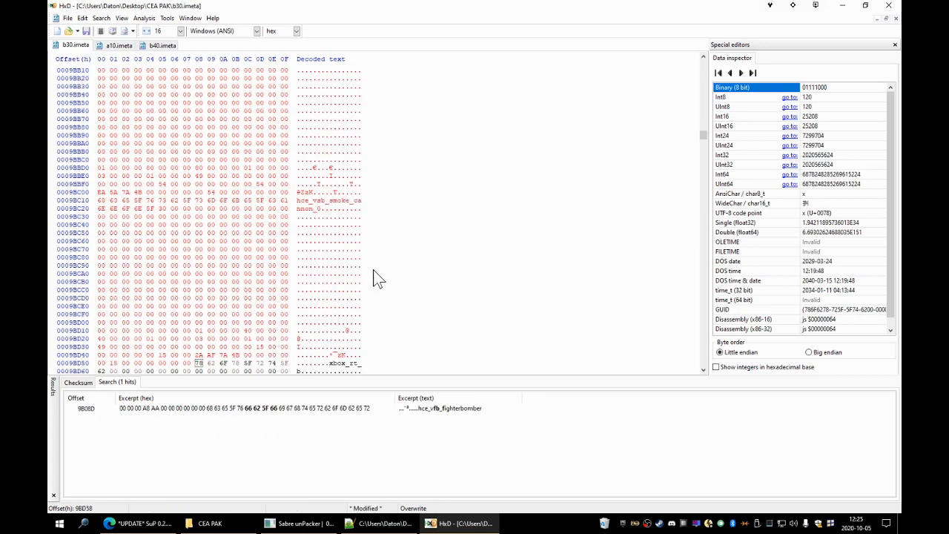
scroll(373, 274, "up", 2)
scroll(370, 254, "down", 4)
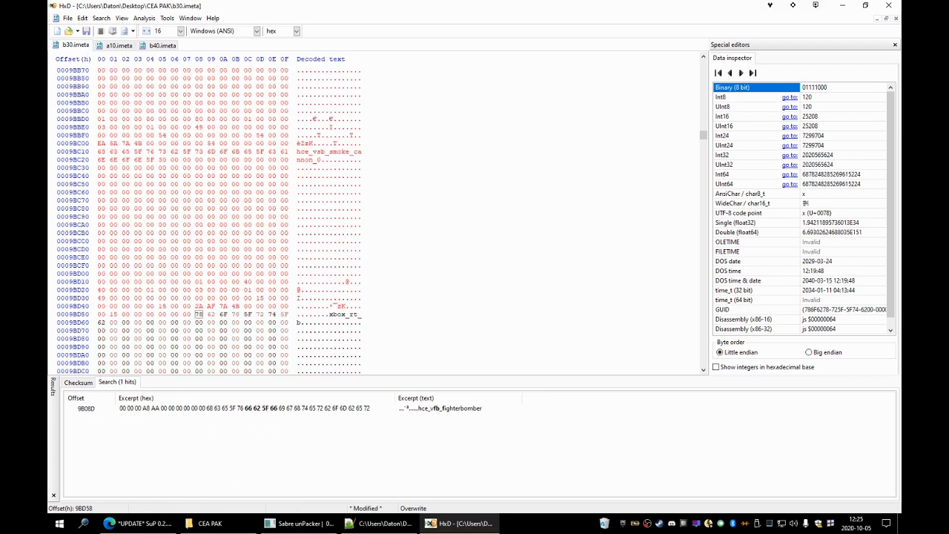
Return to b40.imeta, go to the scorpion_01 hit at 79290 and place the cursor at the start of its name.
left_click(118, 46)
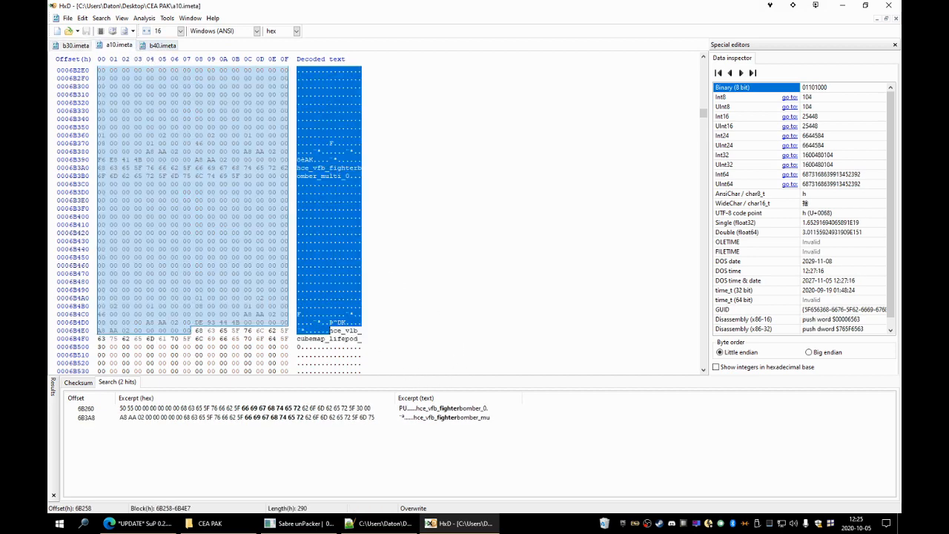
left_click(157, 46)
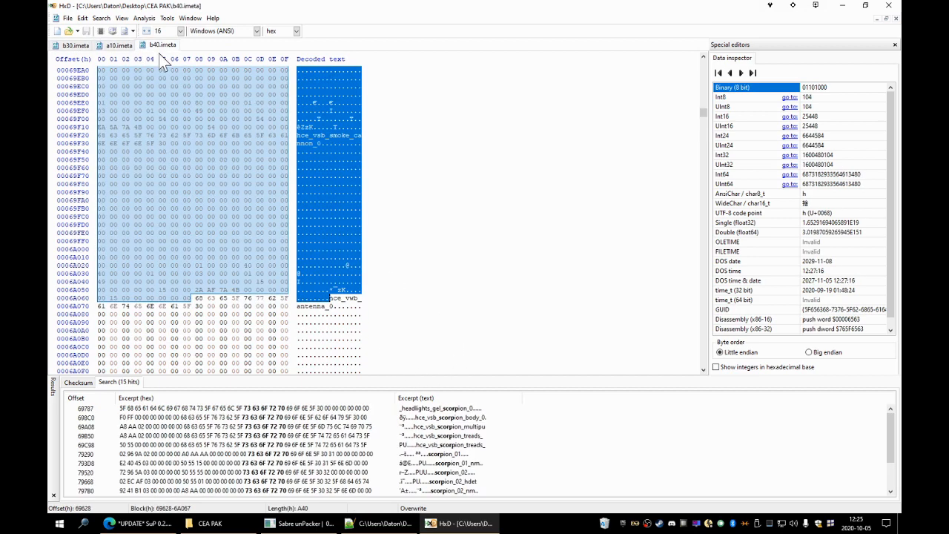
left_click(458, 428)
double_click(449, 453)
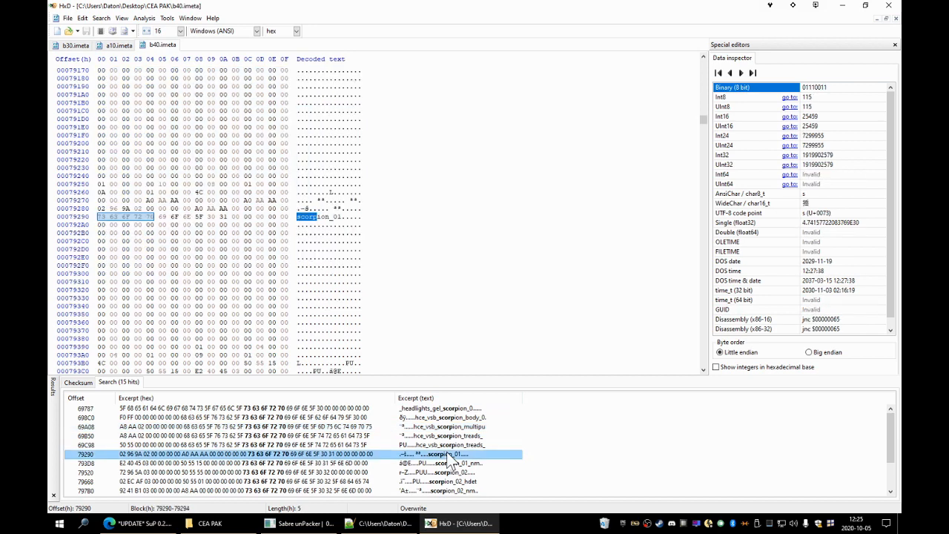
scroll(207, 215, "up", 2)
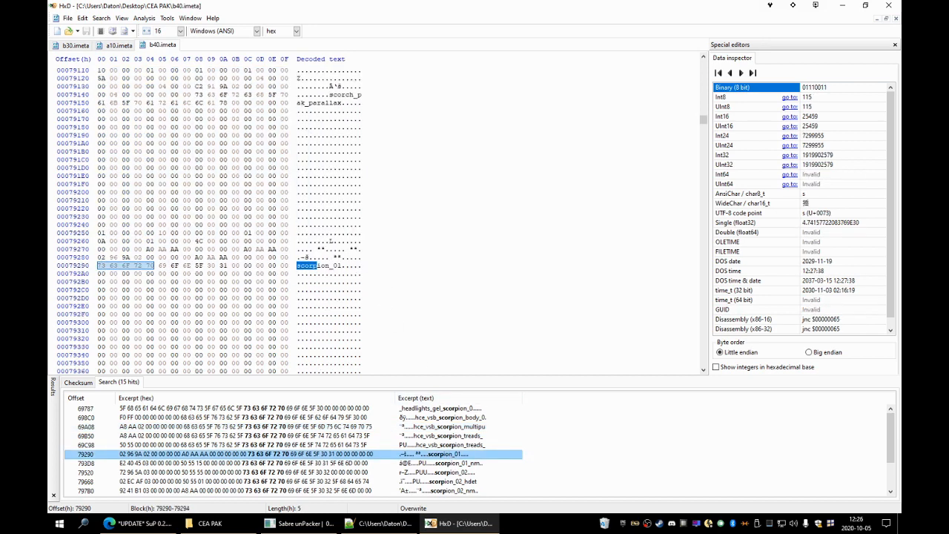
left_click(299, 265)
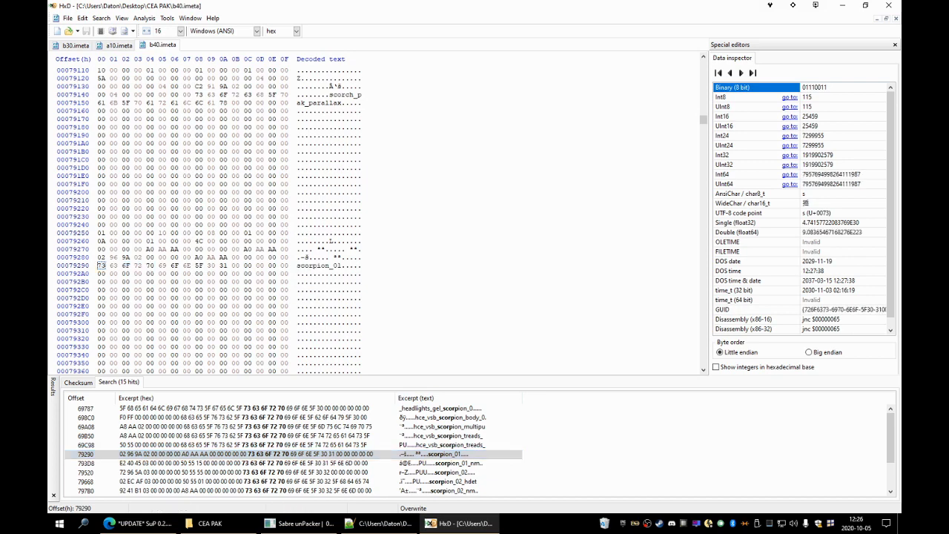
Copy the block 79148-79F5F in b40.imeta, from scorch_pak_parallax up to just before sfx_arifle_flame_01, and insert it before xbox_rt_b in b30.imeta.
scroll(207, 215, "down", 14)
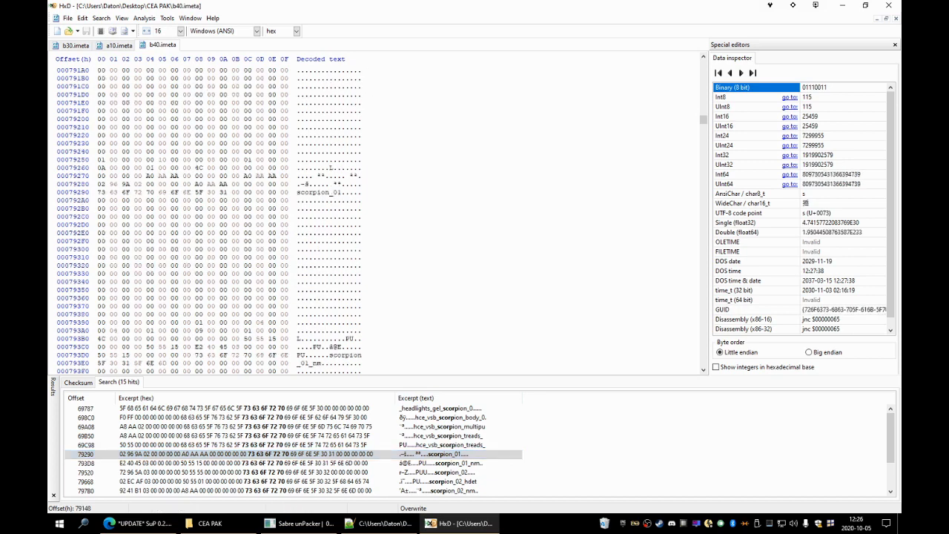
scroll(208, 215, "down", 20)
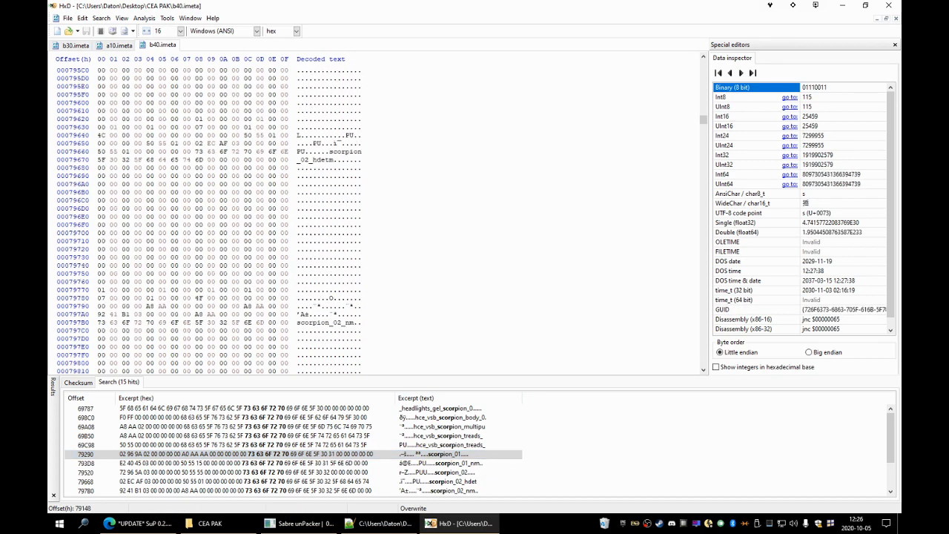
scroll(207, 215, "down", 16)
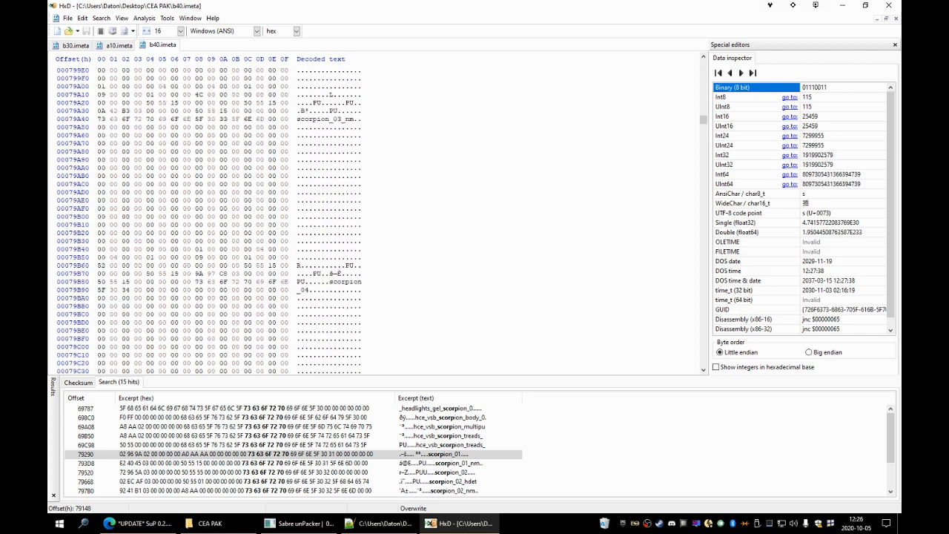
scroll(207, 215, "down", 10)
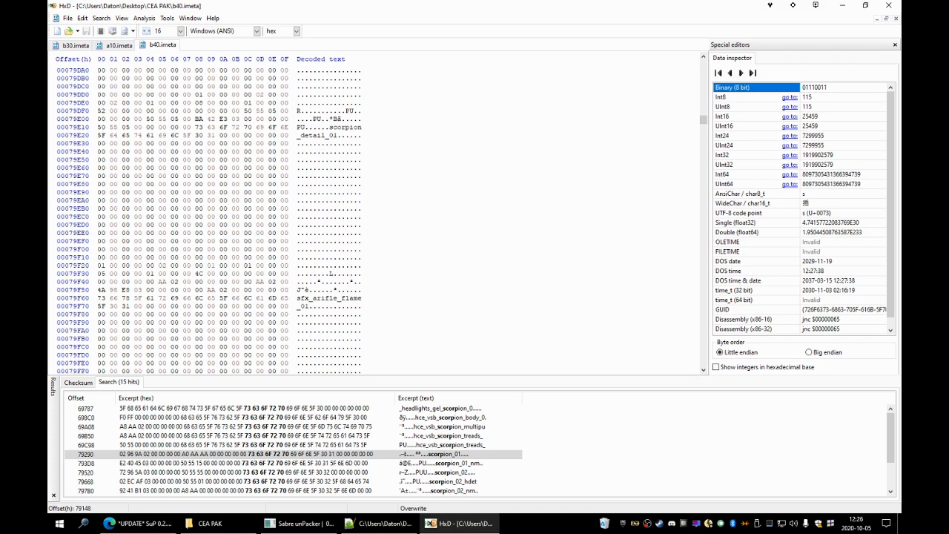
left_click(359, 290, "shift")
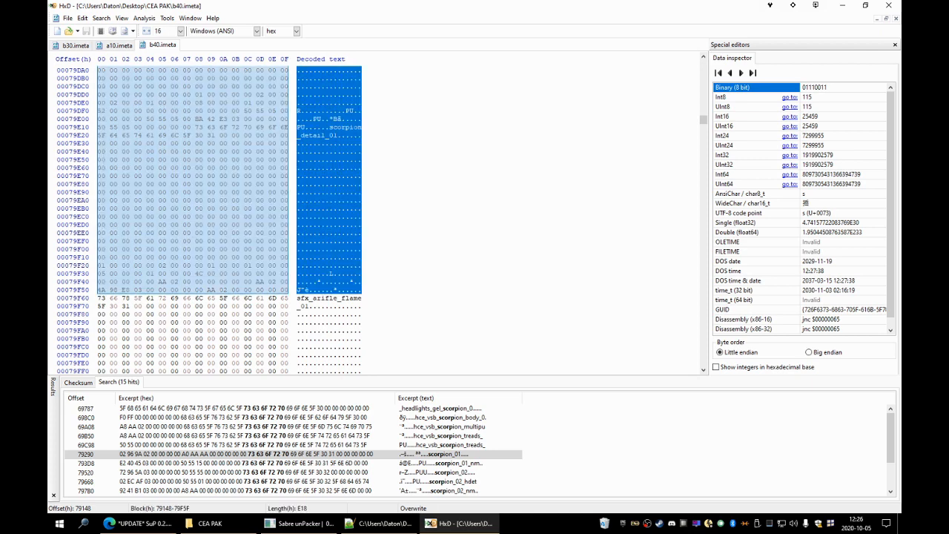
left_click(76, 46)
key("F3")
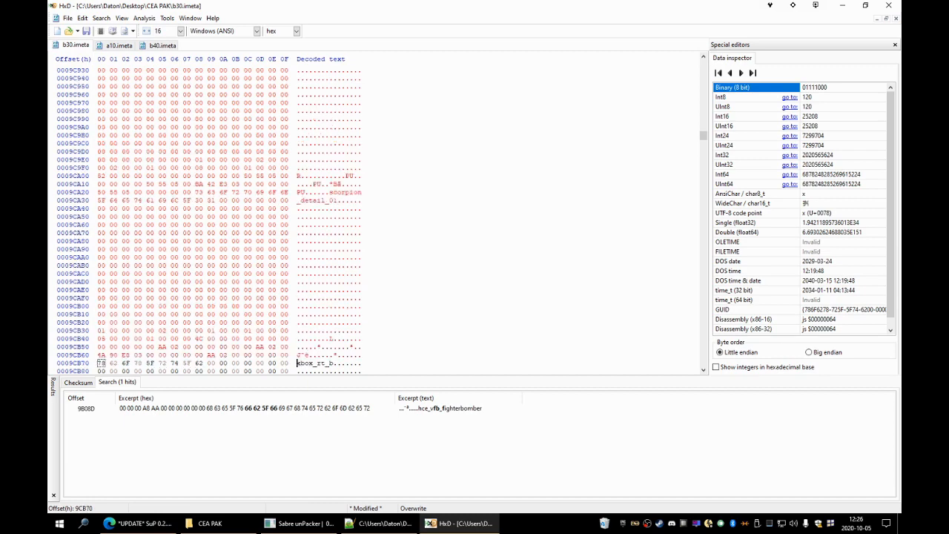
Search a10.imeta for all occurrences of the text longsword.
left_click(121, 46)
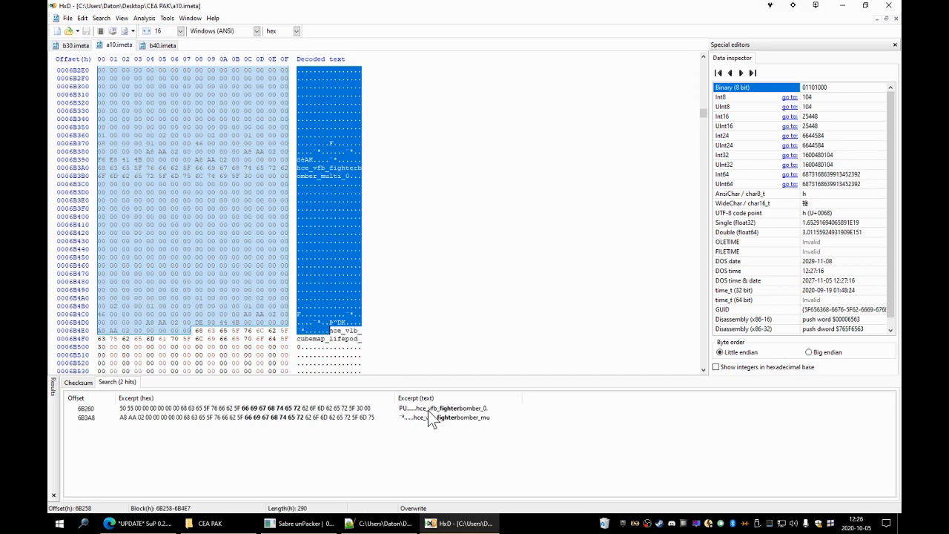
left_click(346, 355)
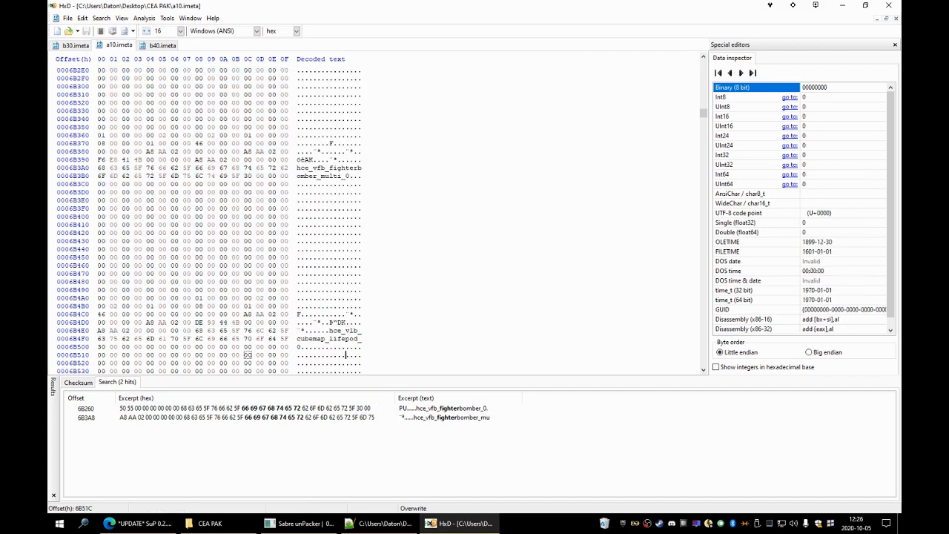
key("ctrl+f")
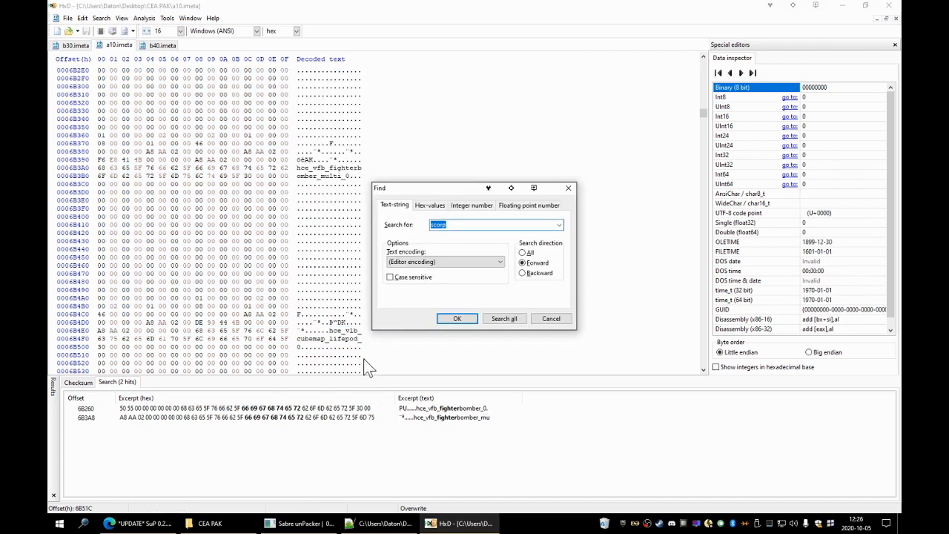
type("longsword")
left_click(511, 316)
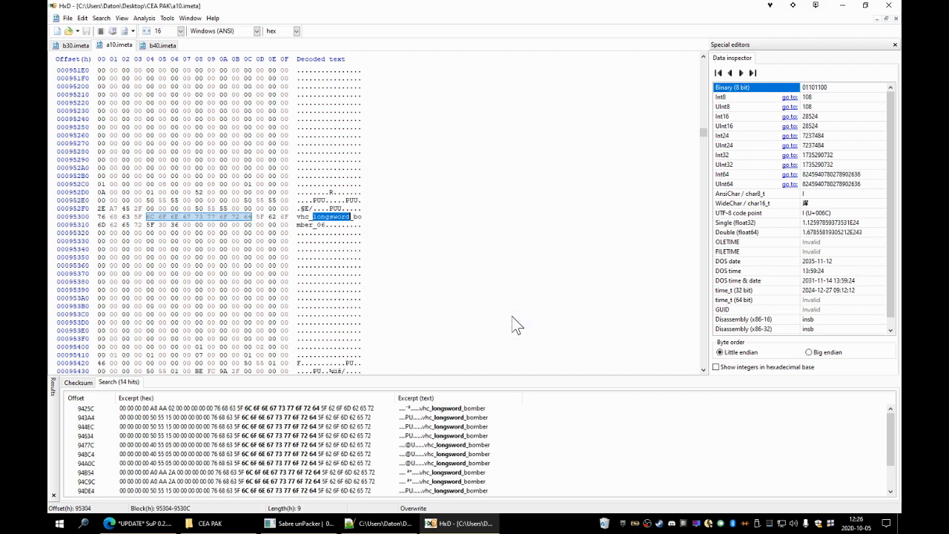
Go to the longsword hit at 9425C and place the cursor at the start of the vhc_longsword_bomber_01 name.
left_click(455, 410)
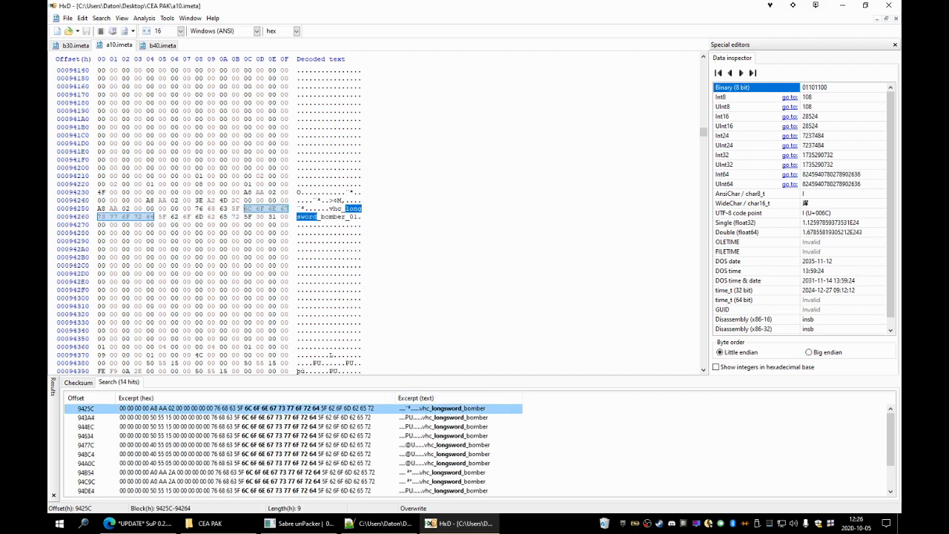
left_click(199, 209)
scroll(366, 248, "up", 4)
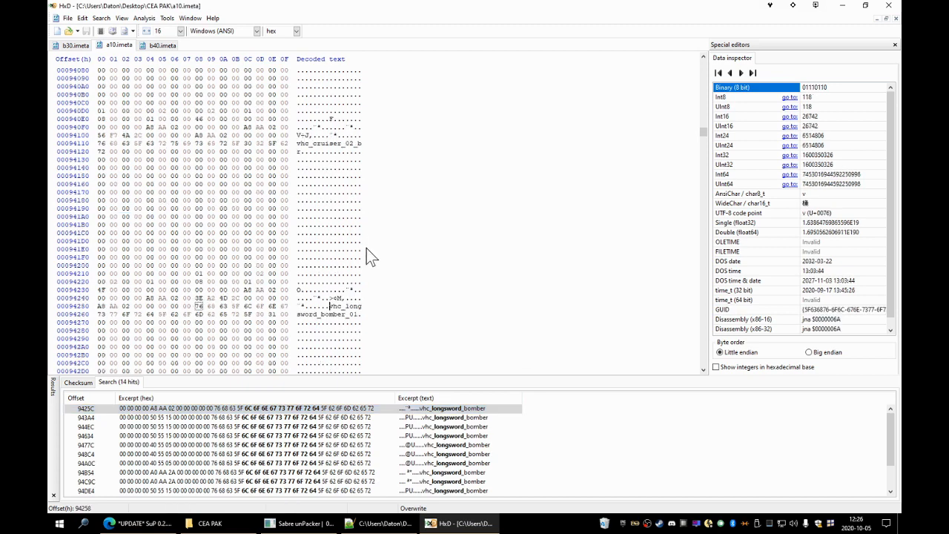
scroll(366, 248, "down", 1)
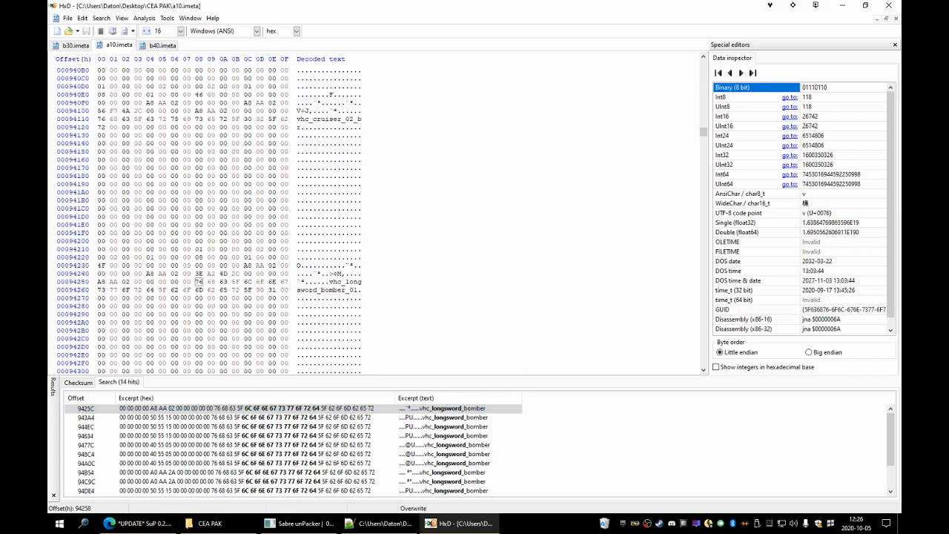
scroll(390, 322, "down", 20)
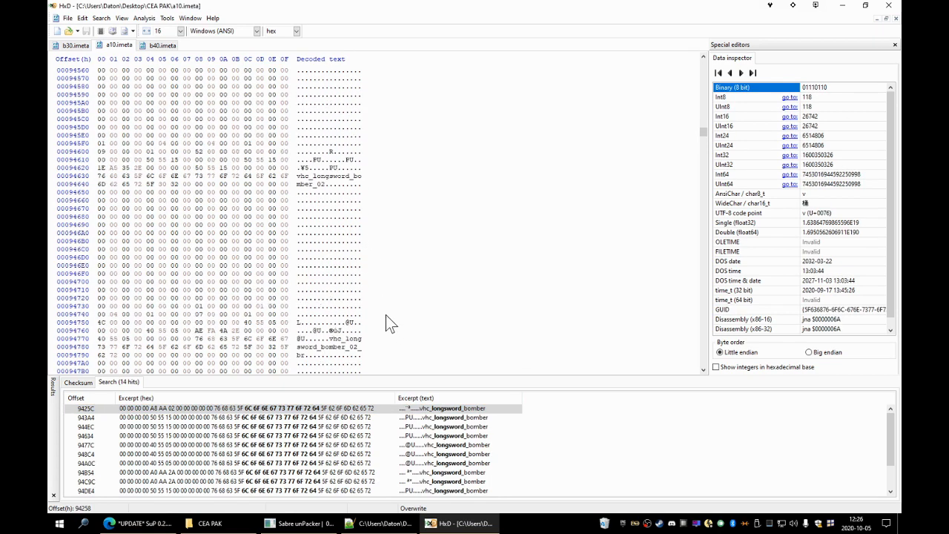
scroll(395, 331, "down", 20)
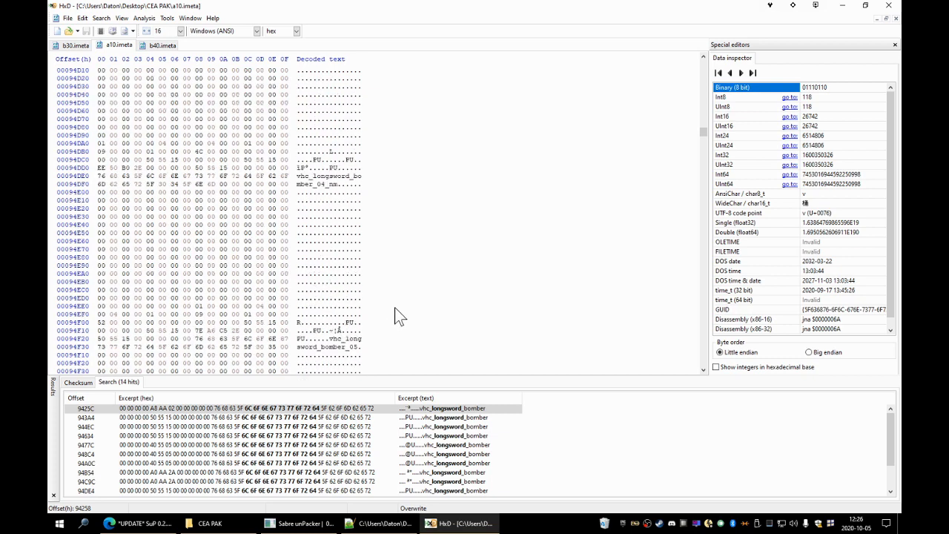
scroll(393, 311, "down", 10)
scroll(391, 309, "down", 12)
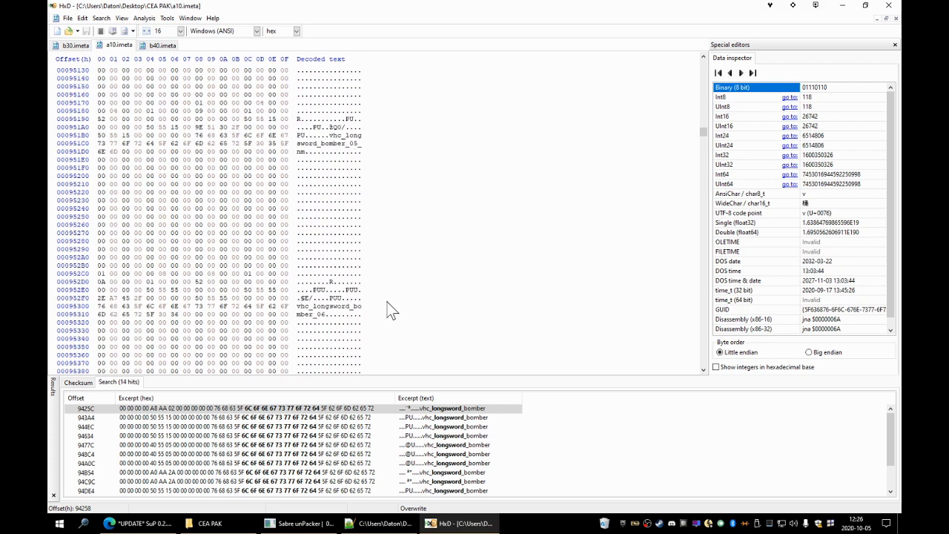
scroll(391, 310, "down", 13)
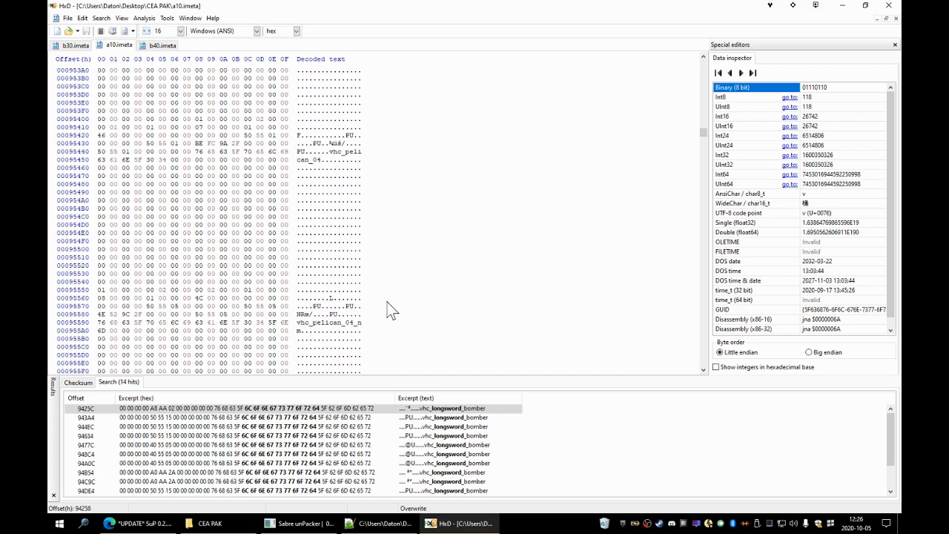
scroll(391, 310, "up", 6)
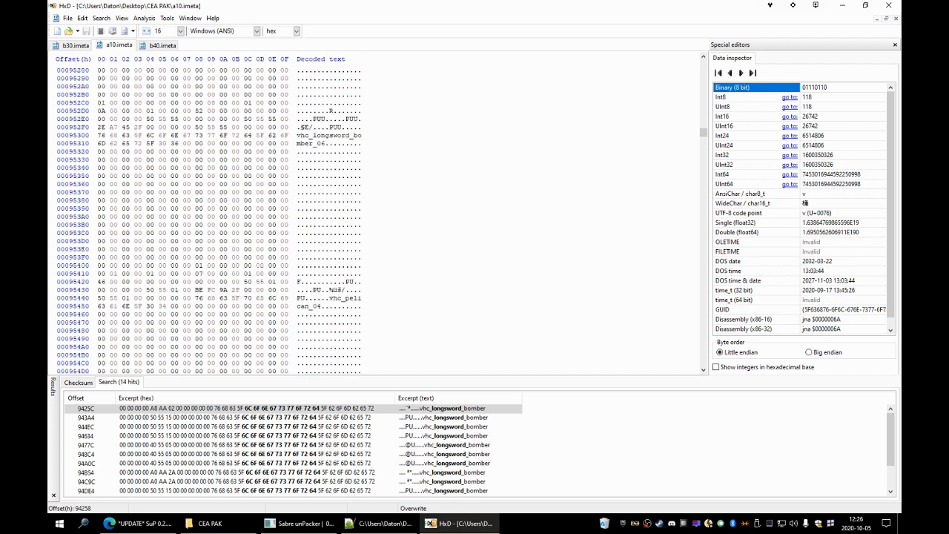
left_click(330, 298, "shift")
right_click(330, 261)
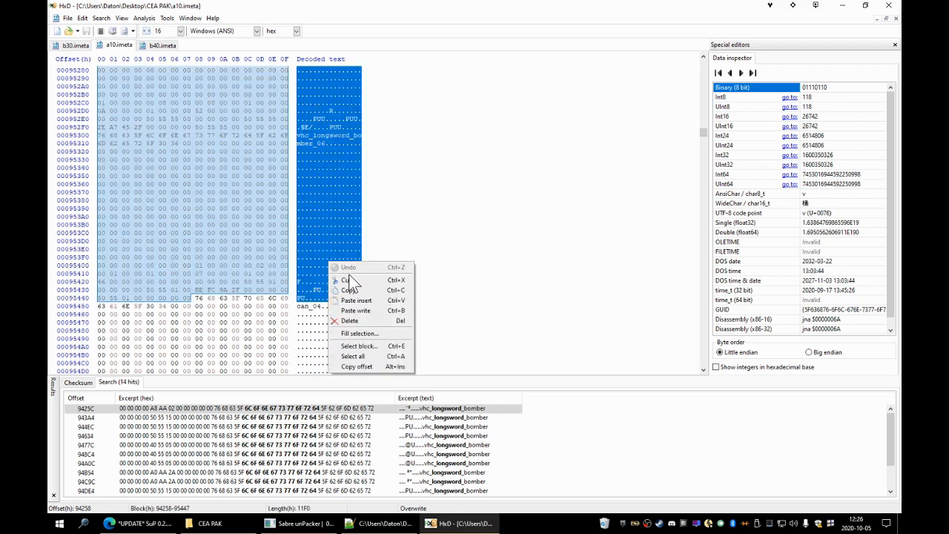
left_click(350, 287)
left_click(74, 47)
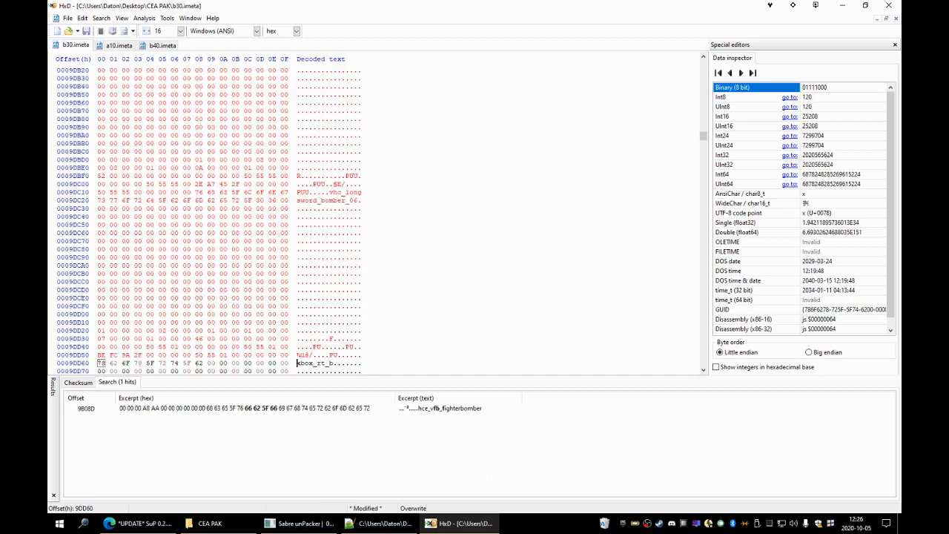
Return to b40.imeta and search it for all occurrences of the text sniper.
left_click(121, 46)
left_click(154, 46)
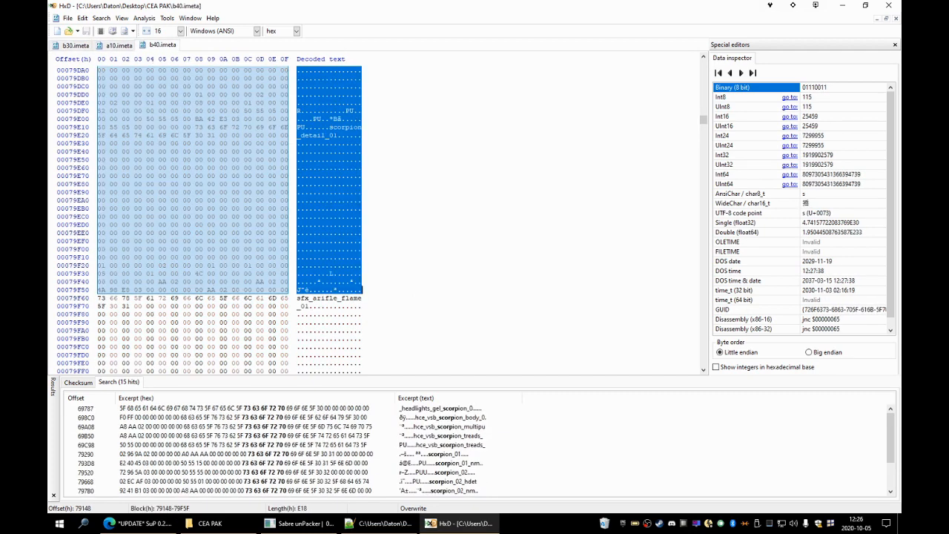
left_click(337, 222)
scroll(339, 223, "down", 2)
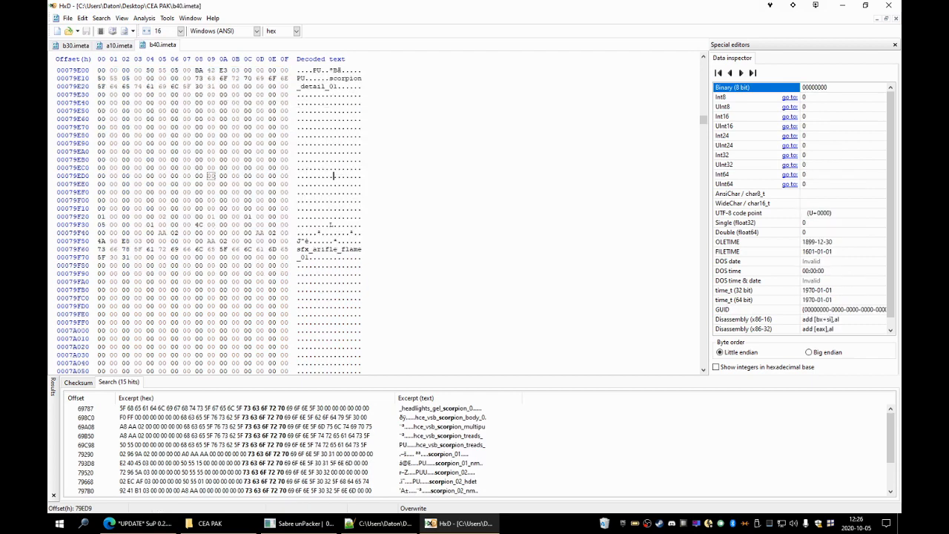
left_click(341, 281)
key("ctrl+f")
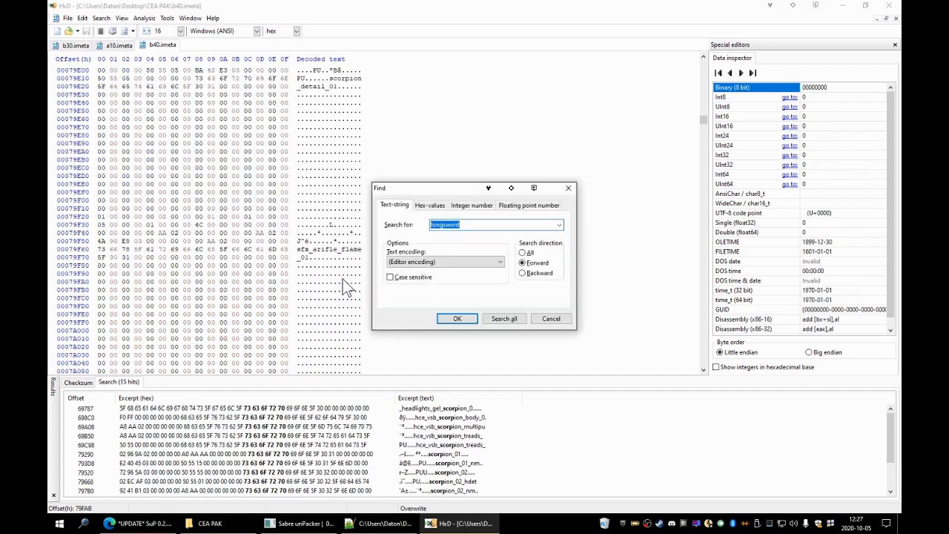
type("sniper")
left_click(512, 318)
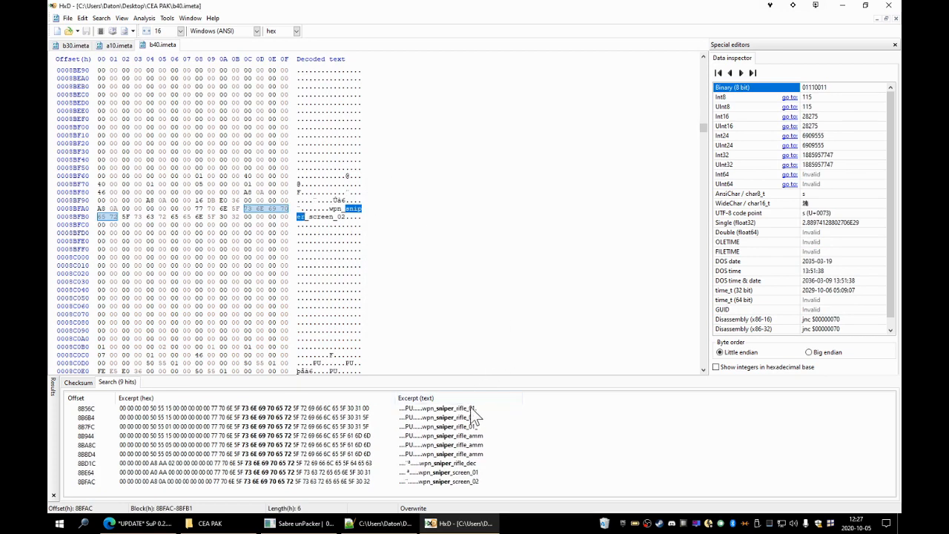
Go to the sniper hit at 8B56C and place the cursor at the start of the wpn_sniper_rifle_01 name.
left_click(469, 407)
scroll(273, 167, "up", 5)
scroll(273, 166, "down", 1)
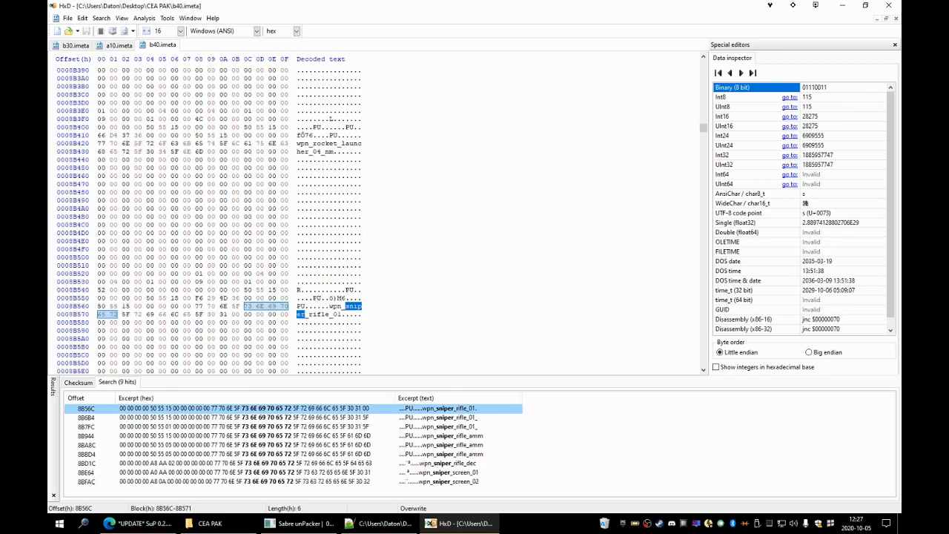
left_click(330, 306)
Copy the block 8B568-8C0EF in b40.imeta, from wpn_sniper_rifle_01 up to just before xbox_rt_b.
scroll(377, 332, "down", 20)
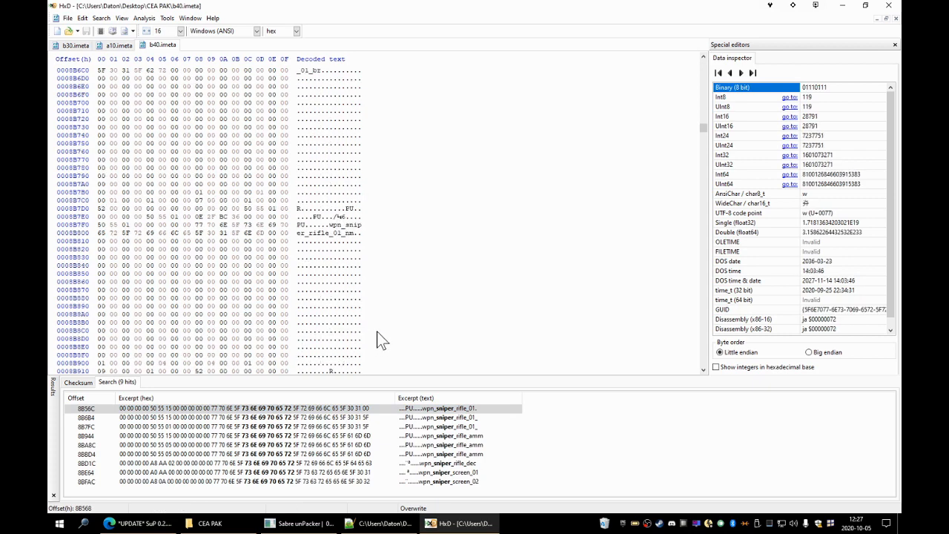
scroll(370, 326, "down", 20)
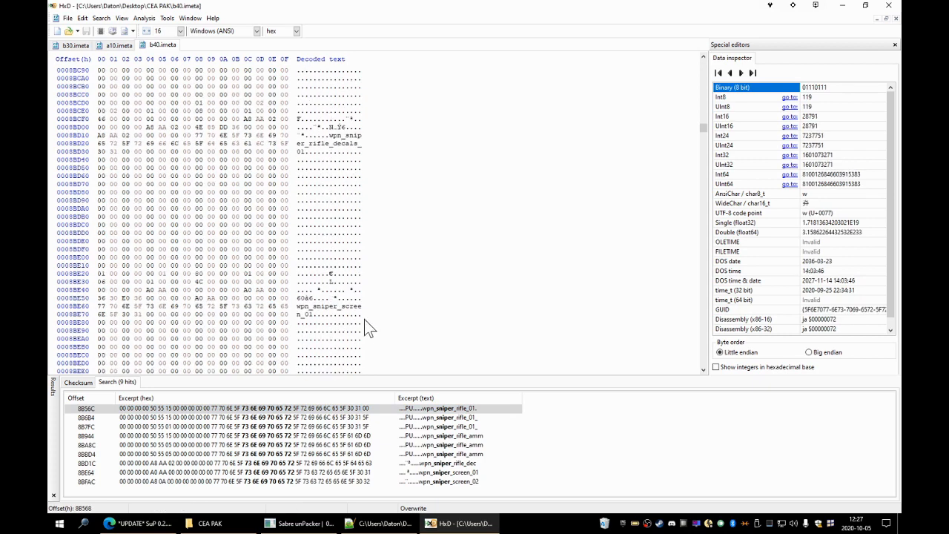
scroll(364, 319, "down", 13)
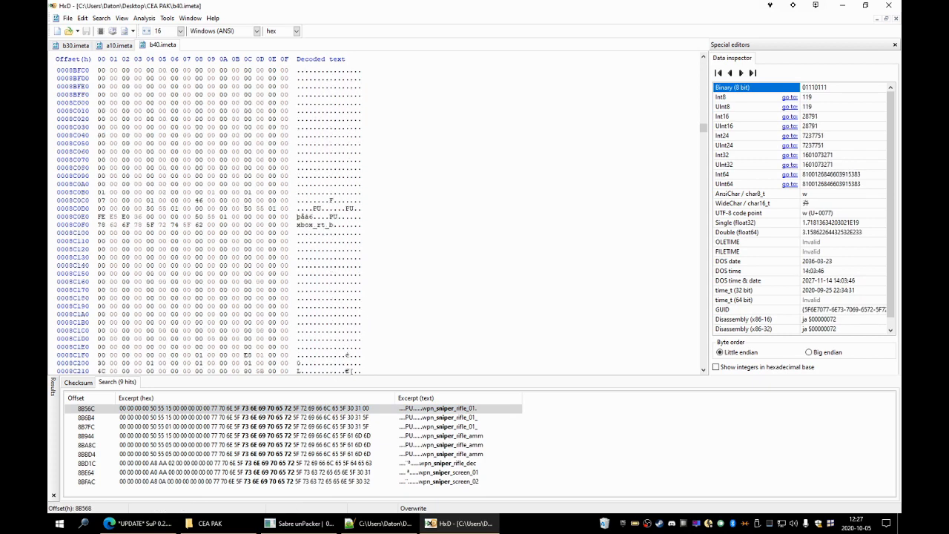
scroll(363, 319, "up", 1)
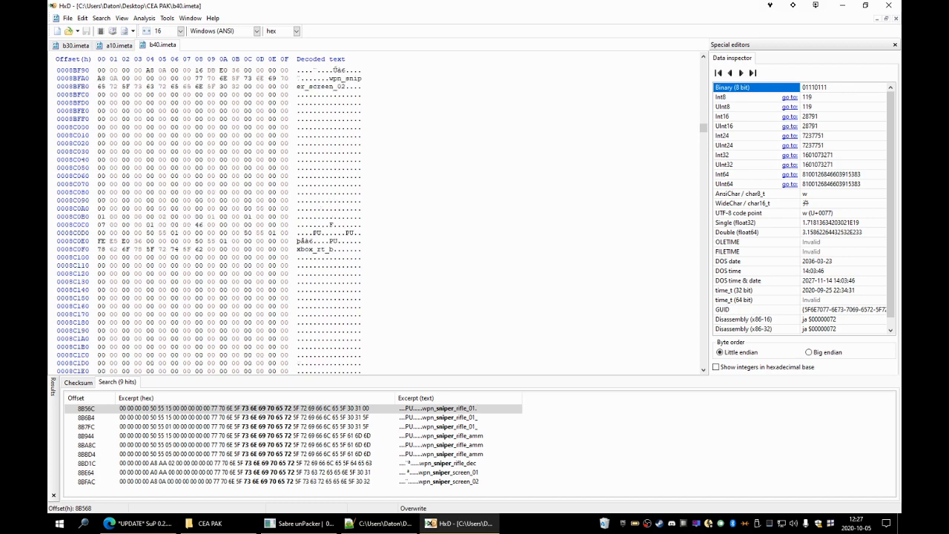
left_click(361, 241, "shift")
right_click(335, 181)
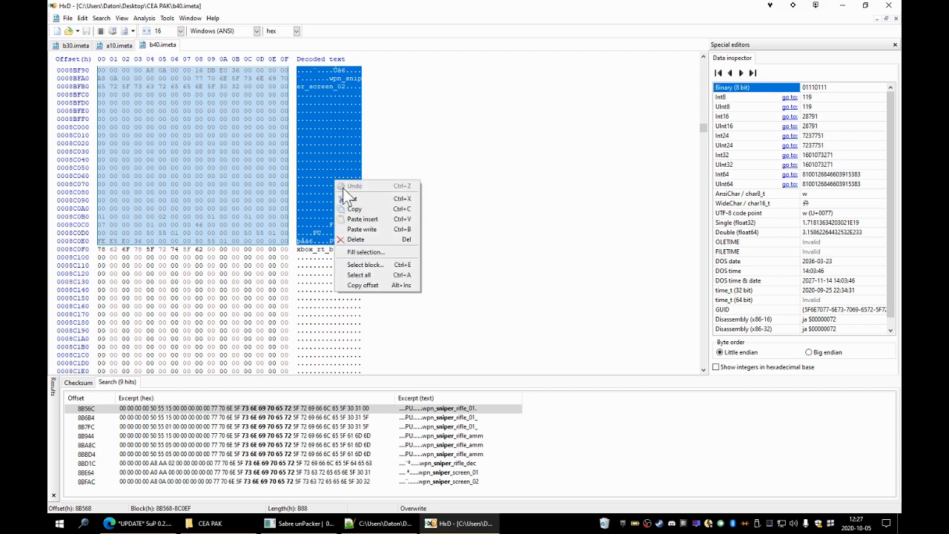
left_click(354, 209)
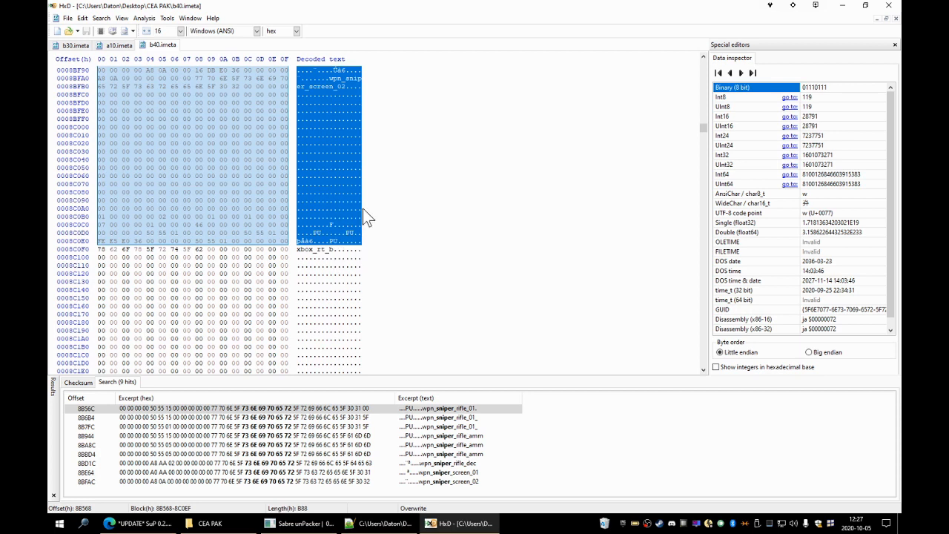
scroll(363, 208, "up", 8)
scroll(362, 209, "down", 6)
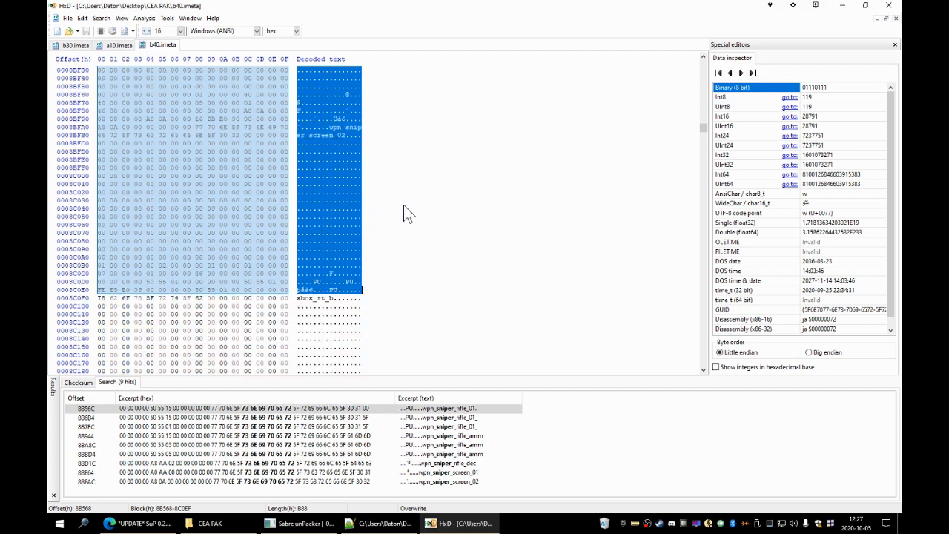
Insert the copied wpn_sniper entries before xbox_rt_b in b30.imeta and return to b40.imeta.
left_click(113, 47)
left_click(75, 47)
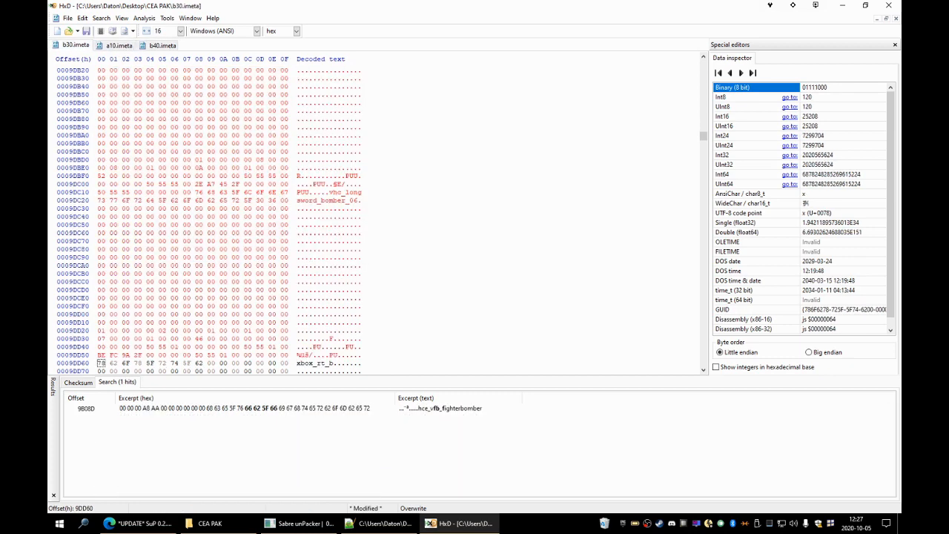
key("F3")
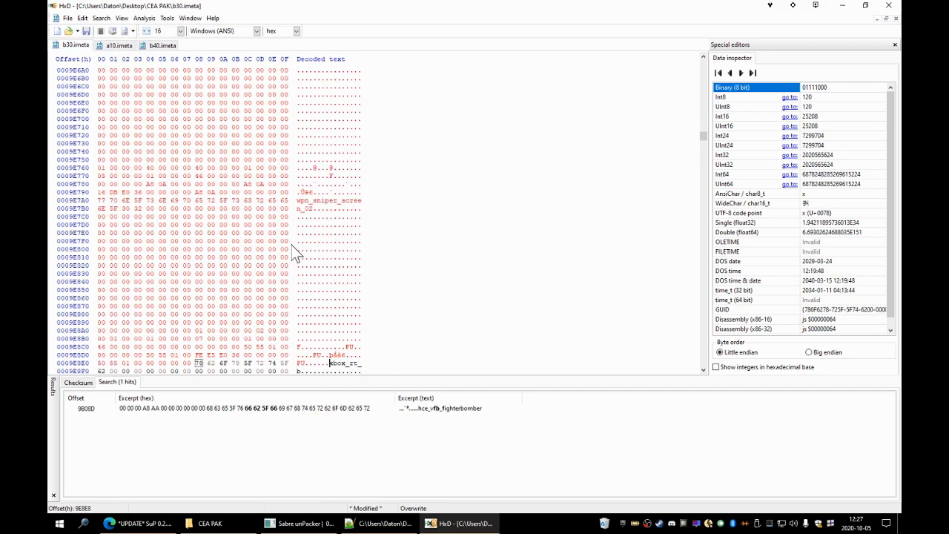
left_click(165, 45)
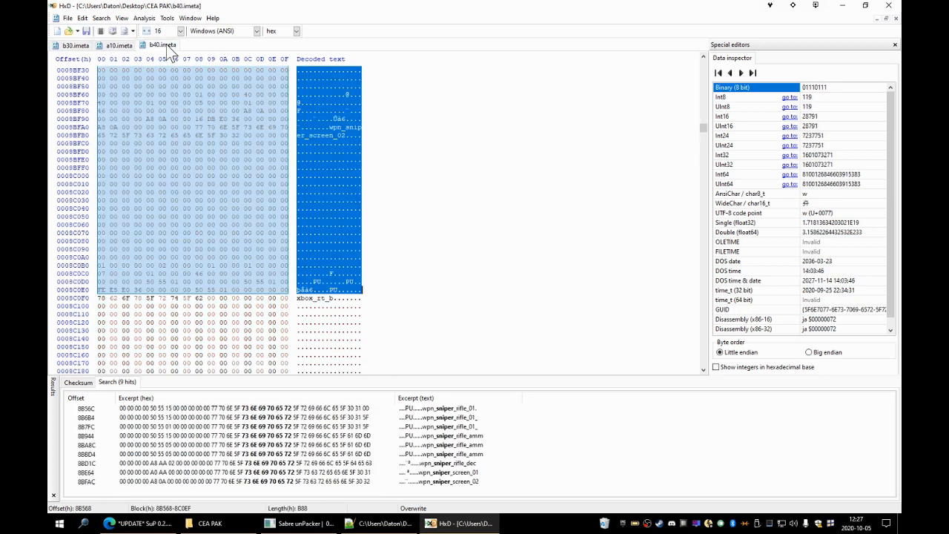
Search b40.imeta for all occurrences of the text hce_wsb, with the search direction set to All.
left_click(454, 463)
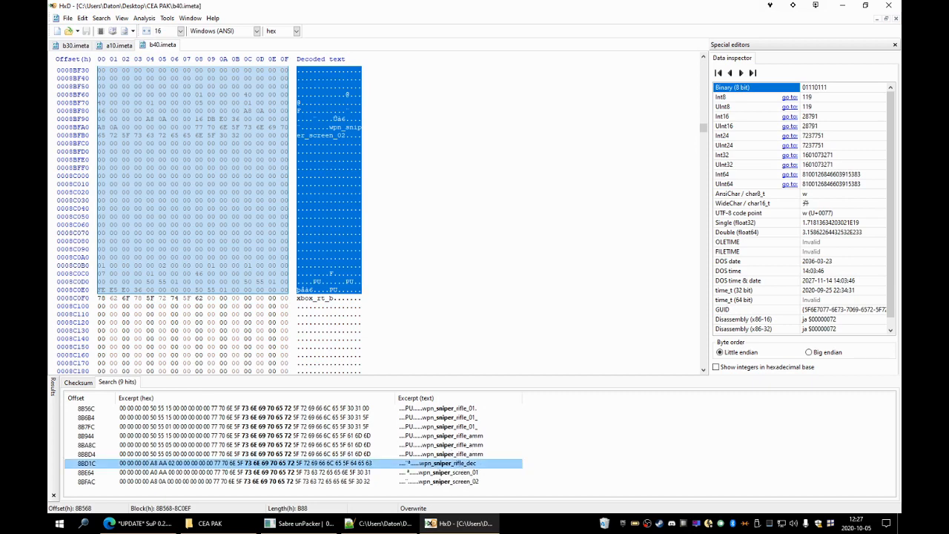
left_click(309, 224)
key("ctrl+f")
type("h")
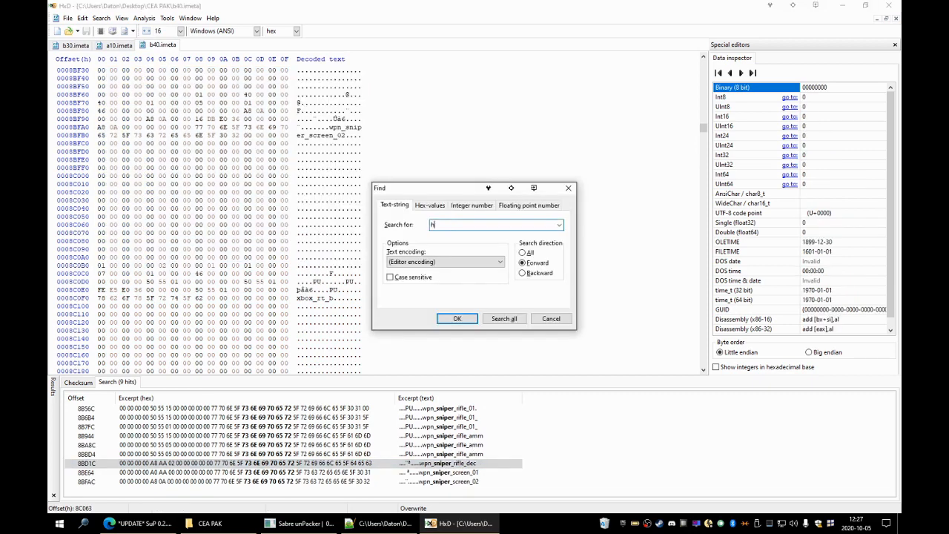
type("ce_wsb")
left_click(518, 318)
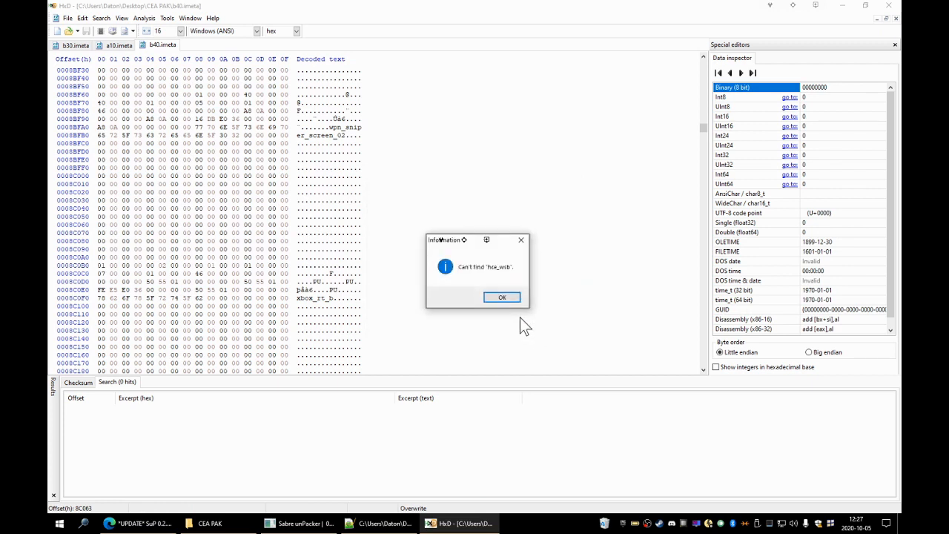
left_click(508, 295)
key("ctrl+f")
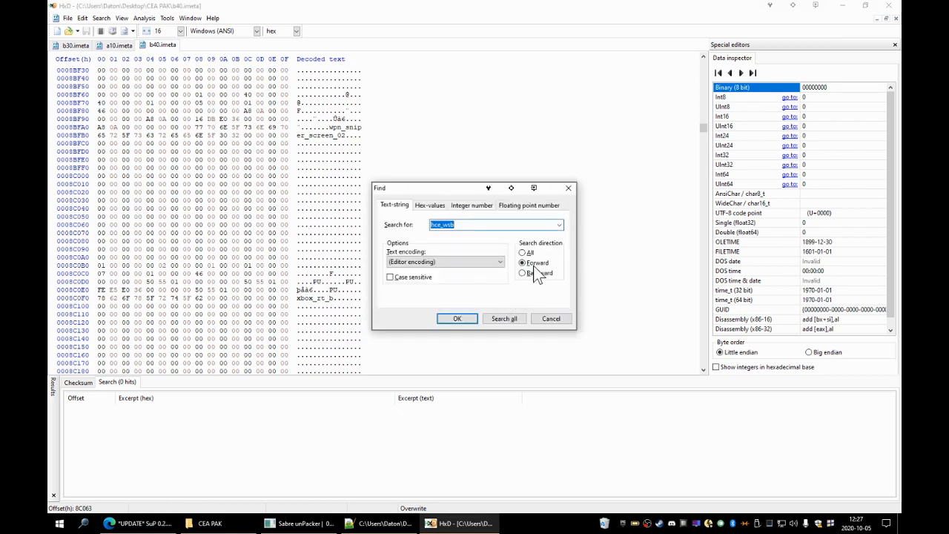
left_click(522, 253)
left_click(523, 315)
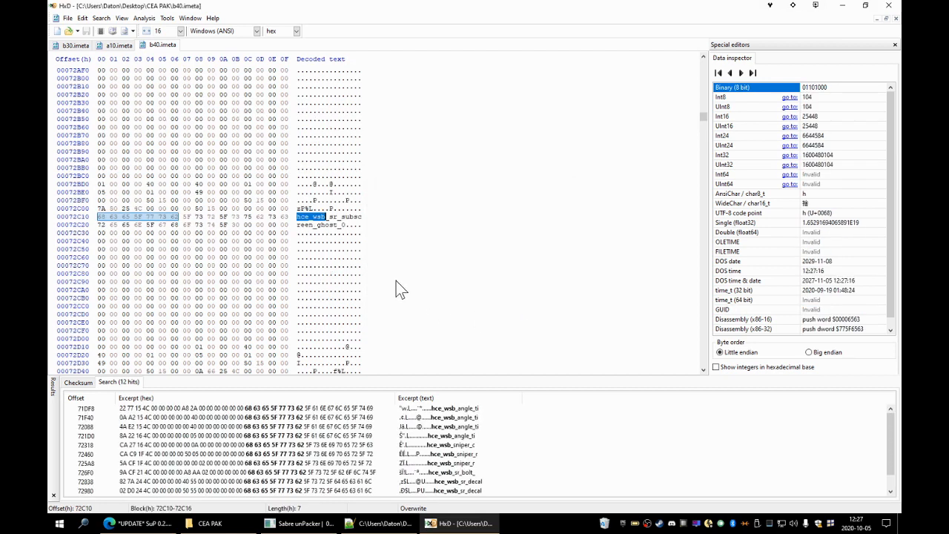
Find the first hce_wsb entry in b40.imeta and place the cursor at 71DF8, at the start of hce_wsb_angle_ticks2_0.
left_click(448, 410)
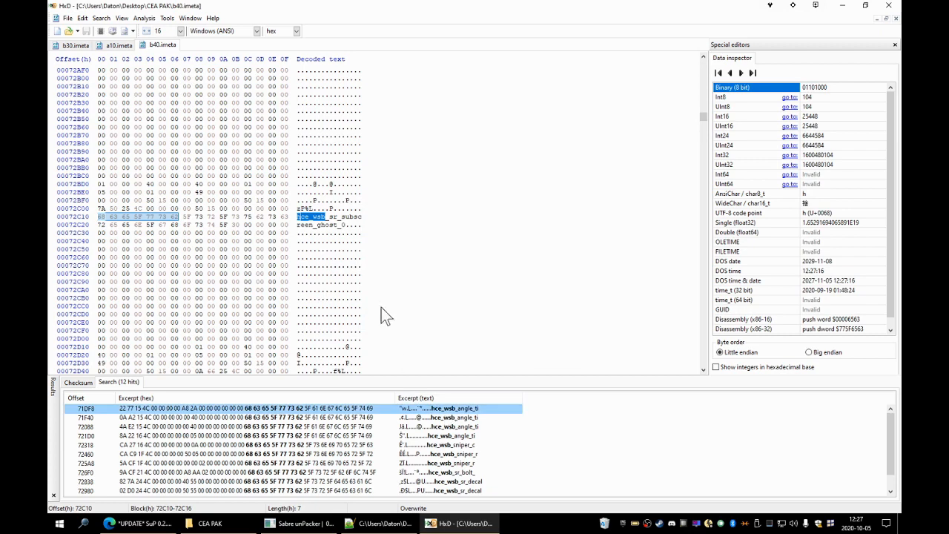
scroll(384, 312, "up", 3)
scroll(383, 312, "up", 4)
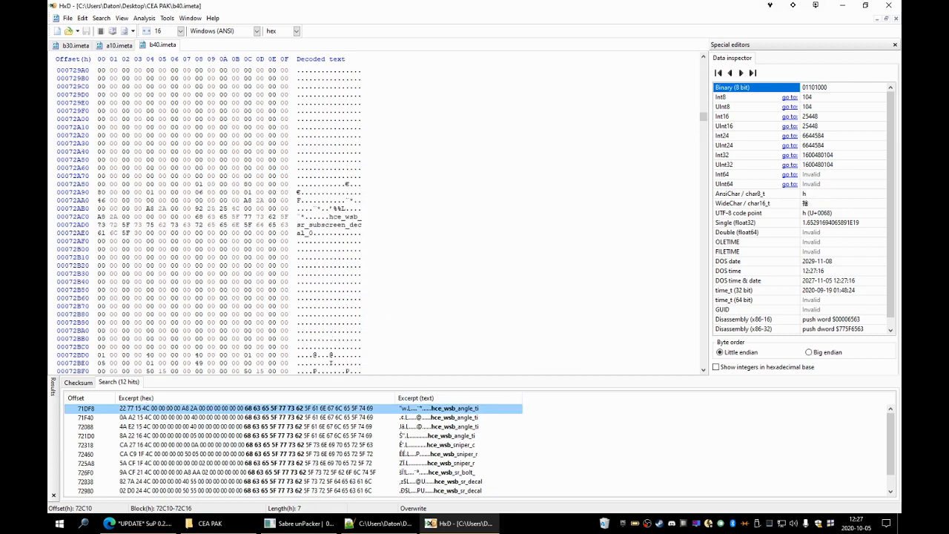
scroll(208, 218, "up", 4)
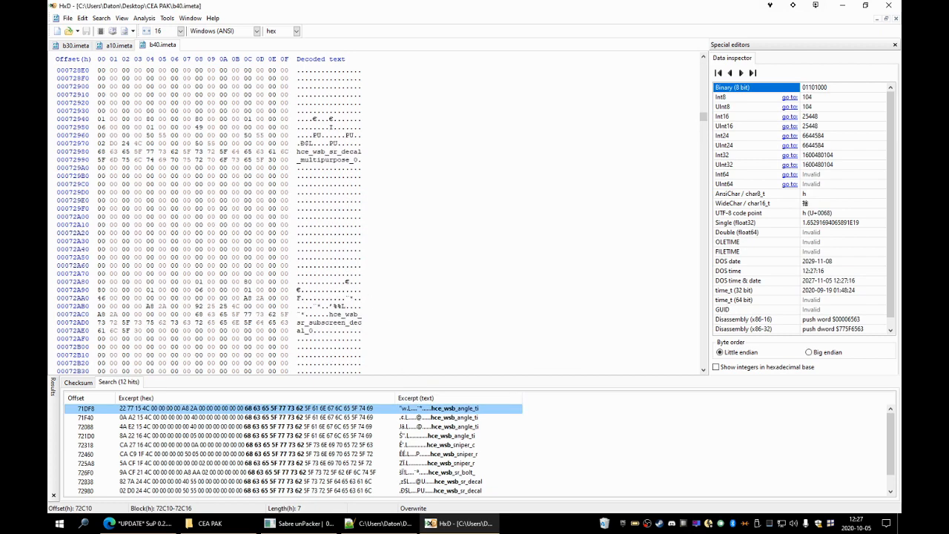
scroll(450, 445, "down", 1)
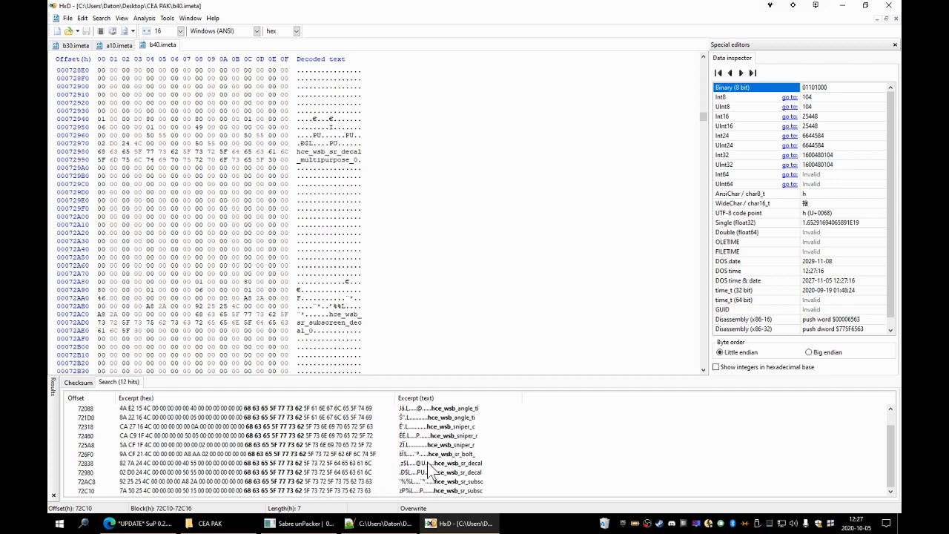
left_click(441, 490)
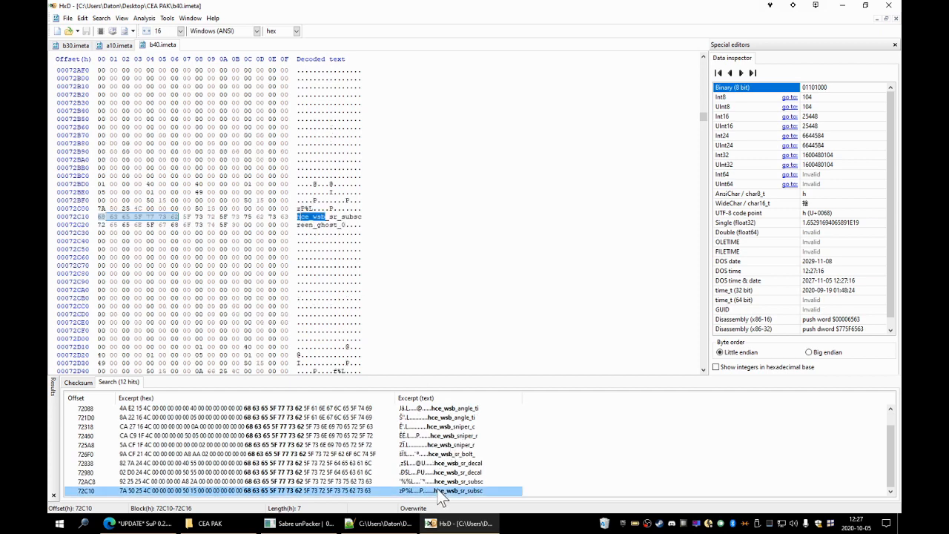
scroll(207, 215, "up", 20)
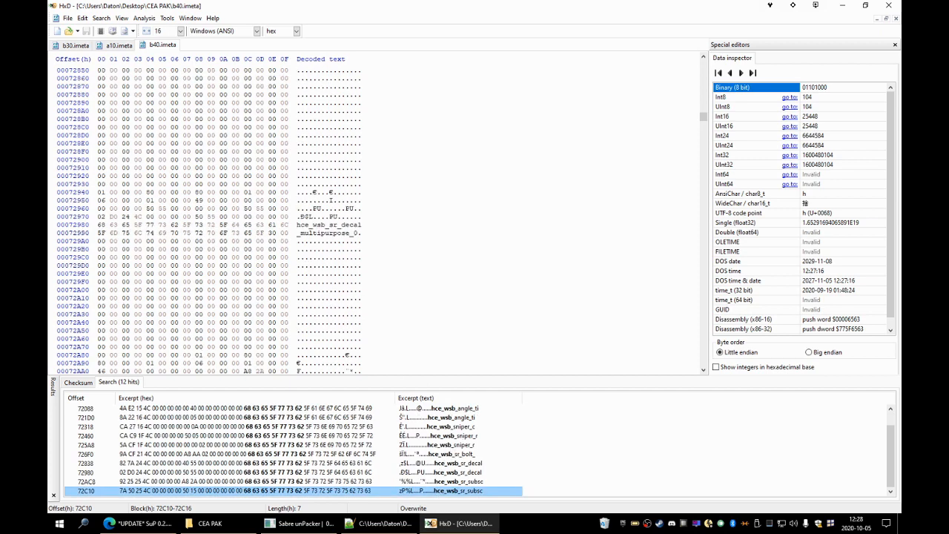
scroll(207, 215, "up", 20)
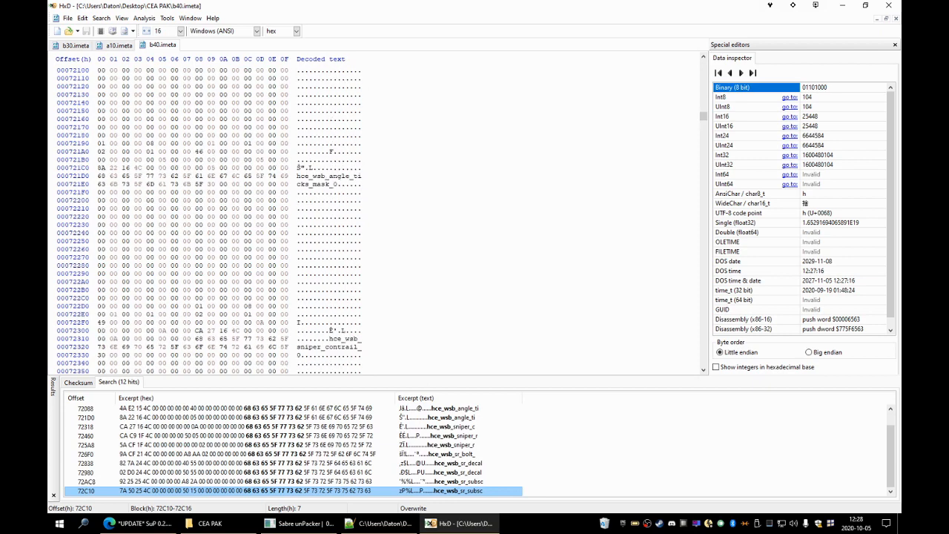
scroll(208, 215, "up", 11)
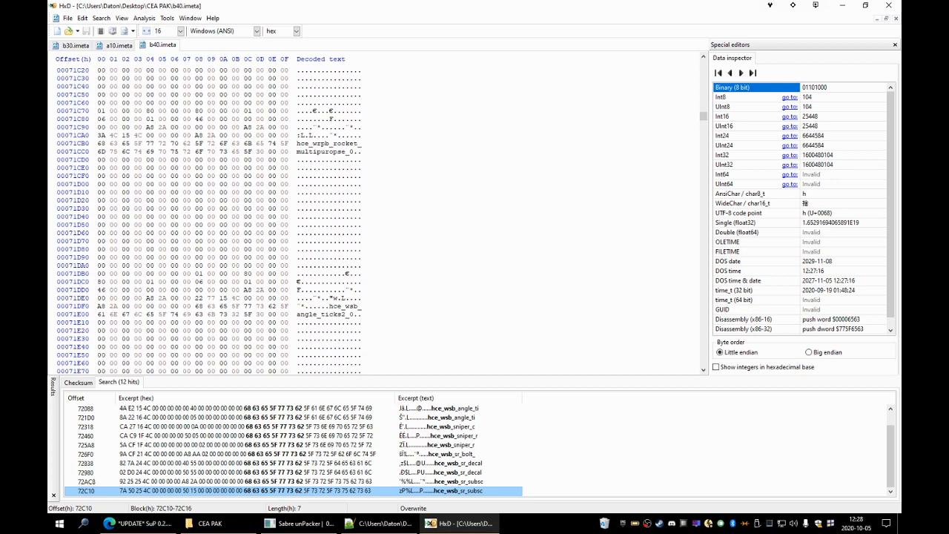
left_click(199, 306)
Copy the block 71DF8-72D57 in b40.imeta, from hce_wsb_angle_ticks2_0 up to just before healthpack_02.
scroll(198, 306, "down", 20)
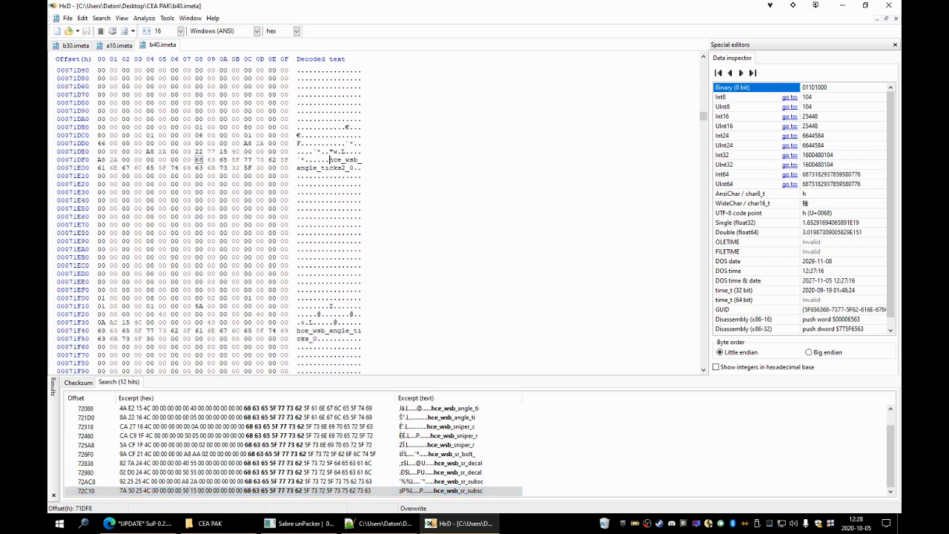
scroll(208, 215, "down", 20)
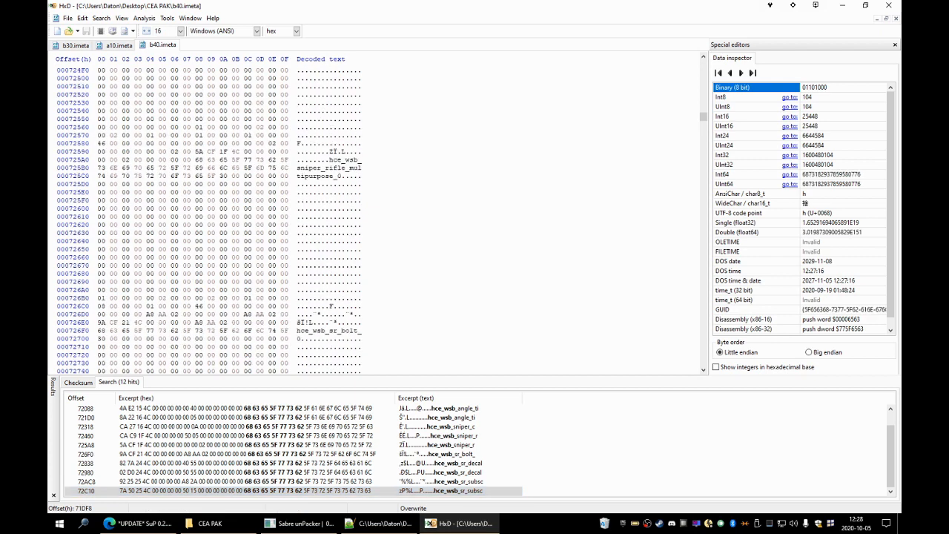
scroll(208, 215, "down", 19)
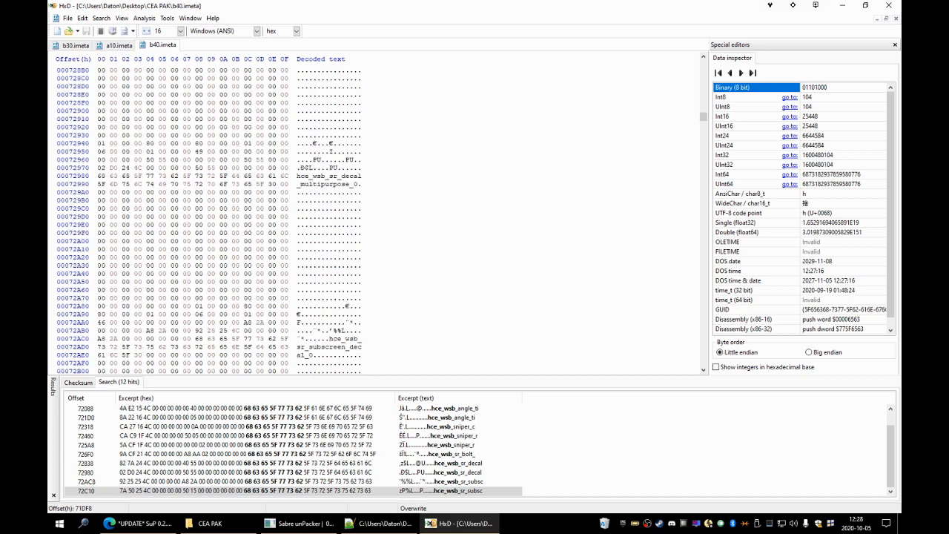
scroll(208, 215, "down", 6)
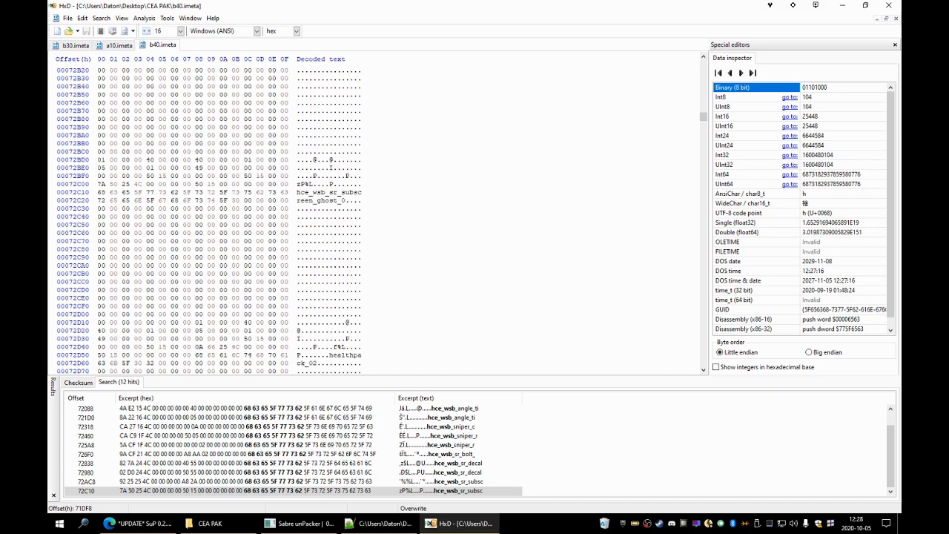
scroll(207, 215, "down", 3)
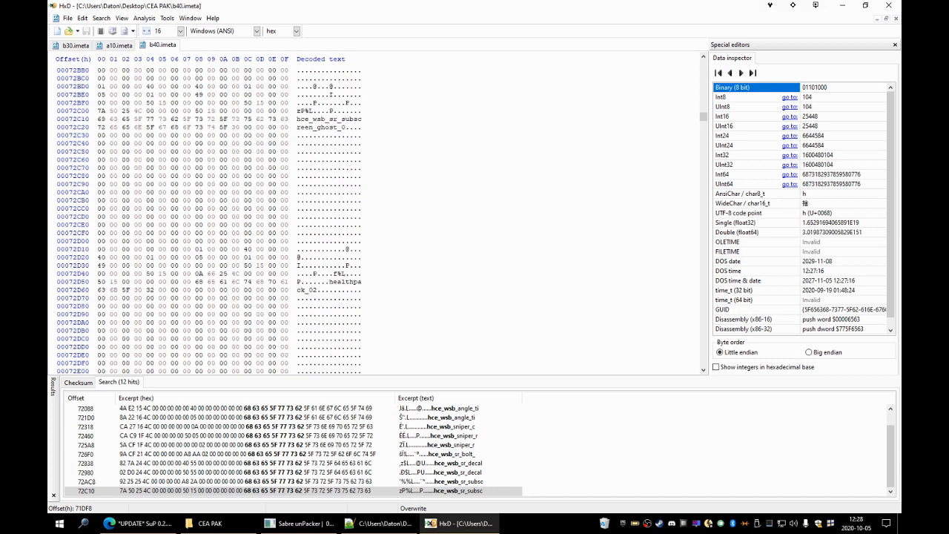
left_click(326, 282, "shift")
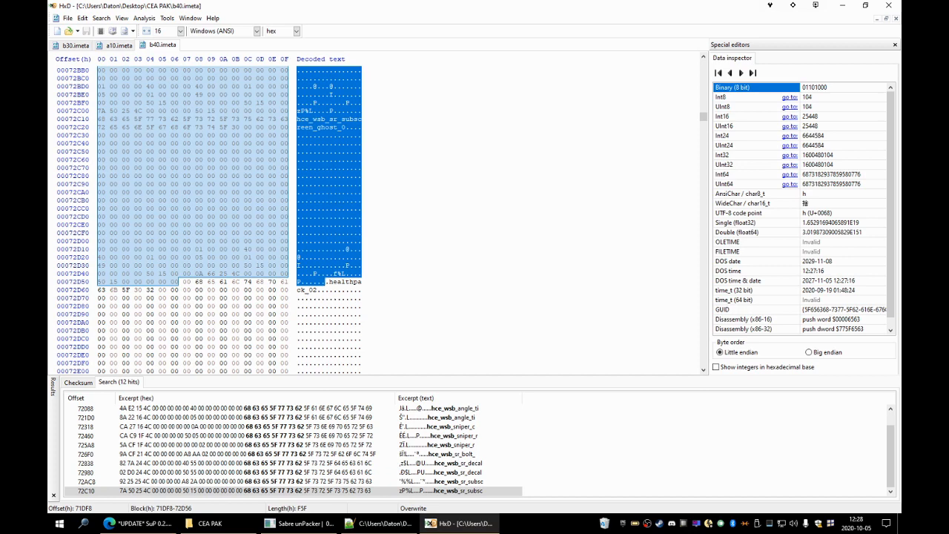
left_click(330, 281, "shift")
right_click(327, 261)
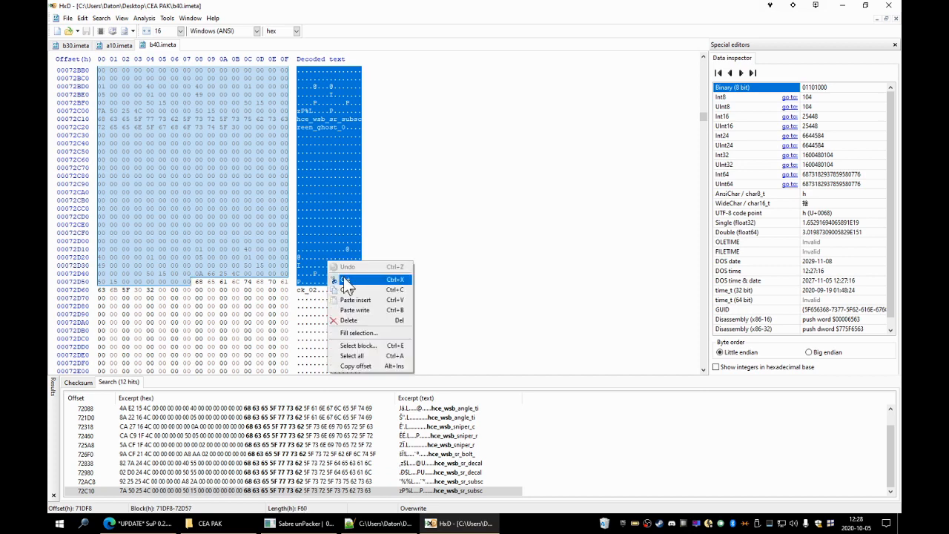
left_click(352, 290)
Insert the copied hce_wsb entries before xbox_rt_b in b30.imeta.
left_click(75, 45)
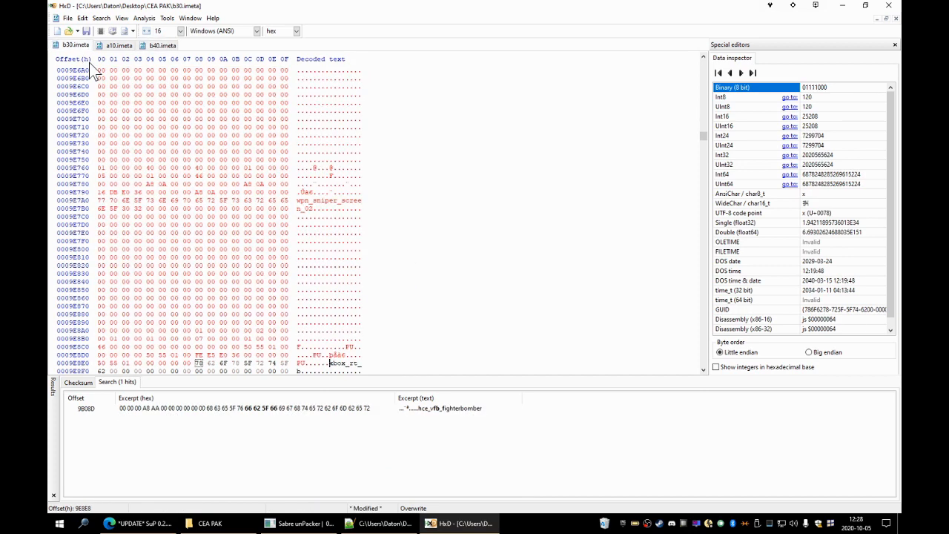
key("ctrl+v")
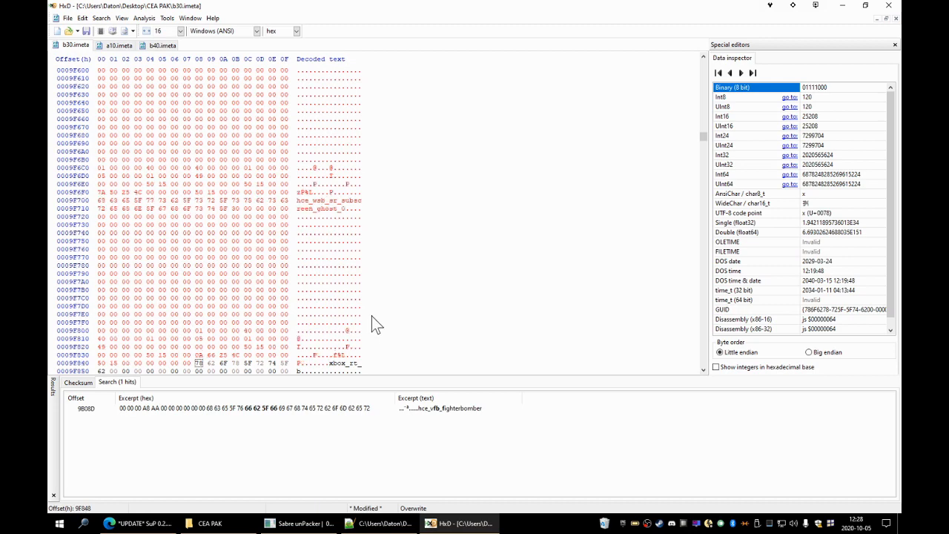
scroll(363, 308, "down", 3)
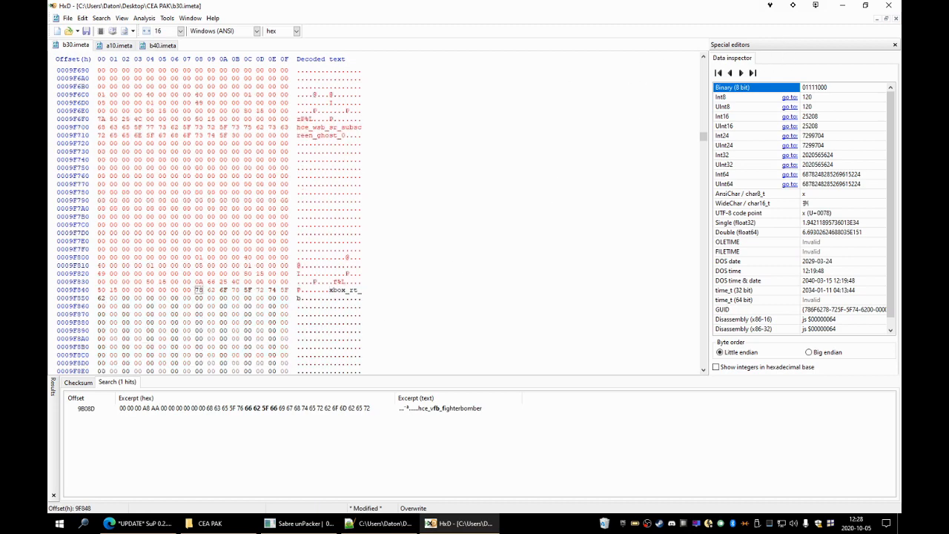
Return to b40.imeta and search it for all occurrences of the text wraith.
left_click(157, 46)
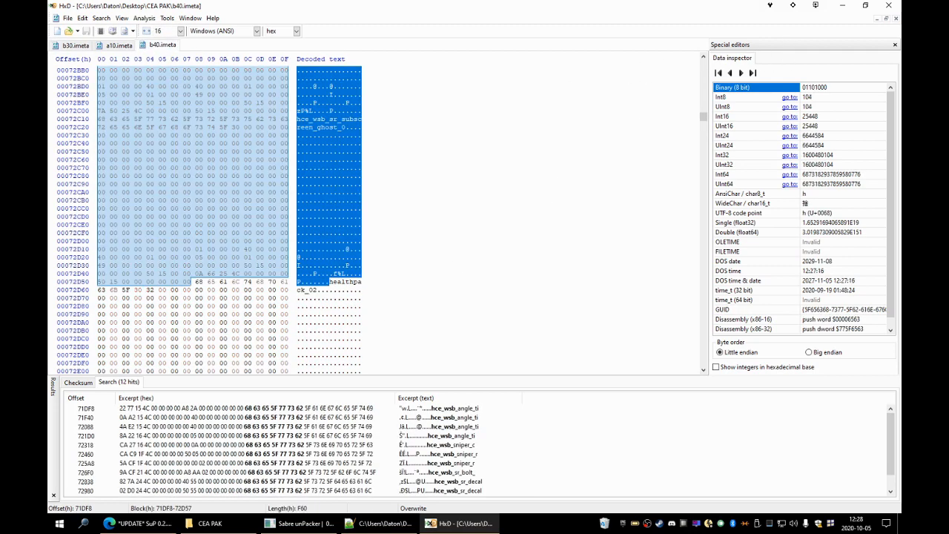
left_click(341, 225)
scroll(528, 320, "down", 1)
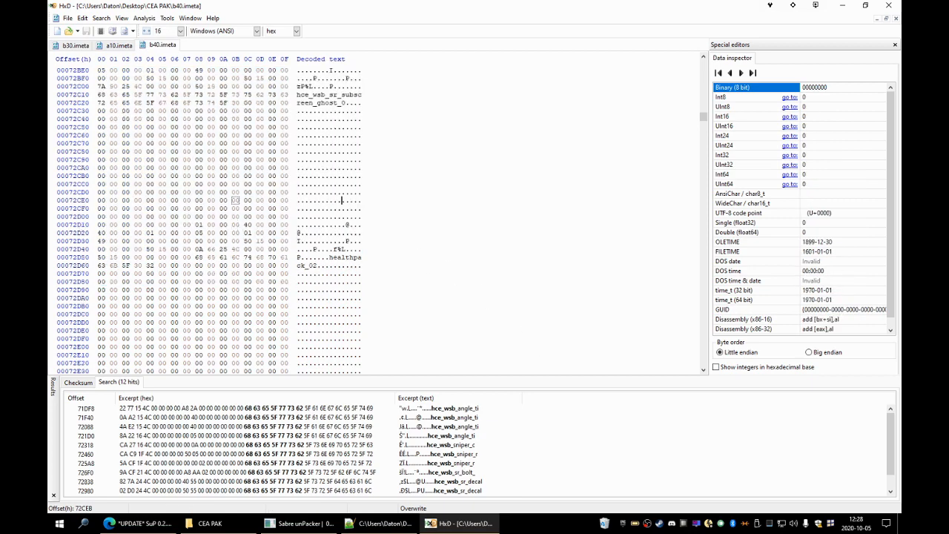
left_click(305, 290)
key("ctrl+f")
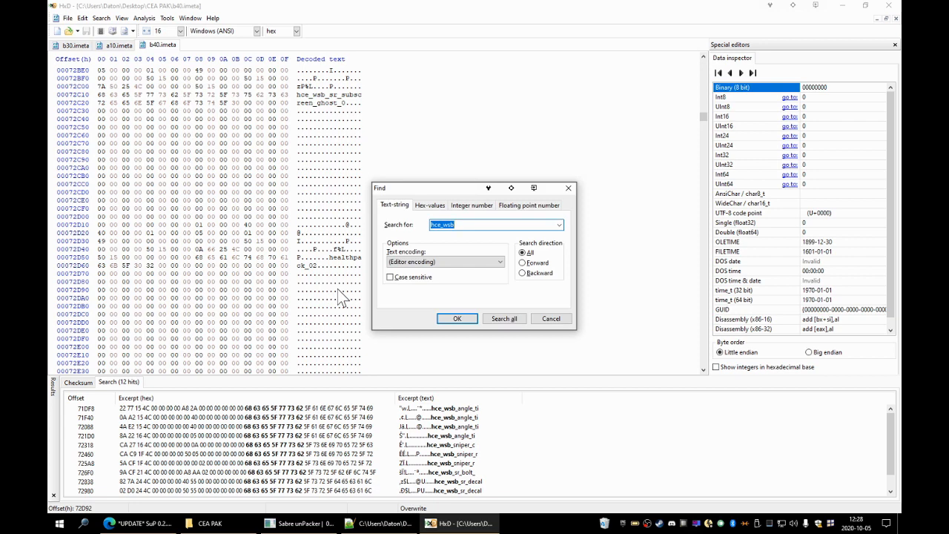
type("wraith")
left_click(498, 322)
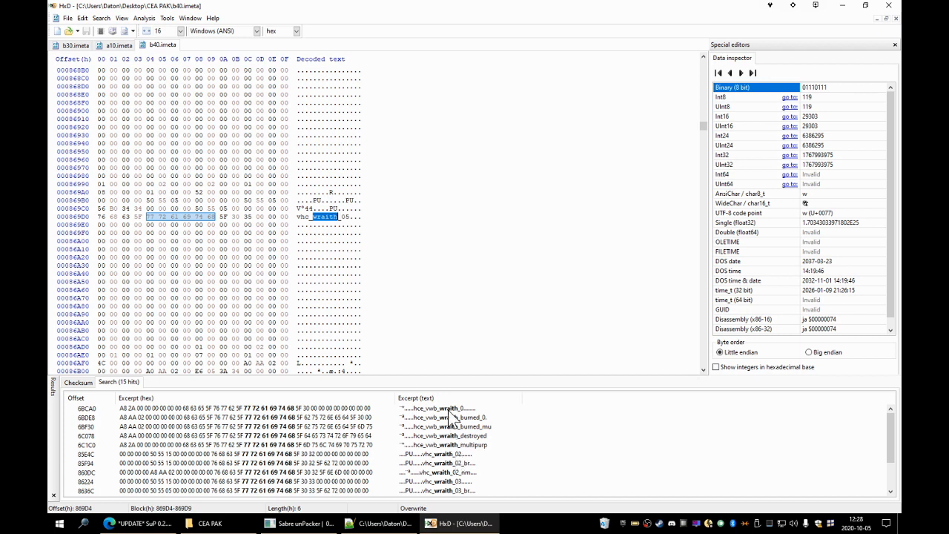
Go to the wraith hit at 85E4C and place the cursor at 85A70, at the start of the preceding vhc_turret_01 name.
left_click(443, 453)
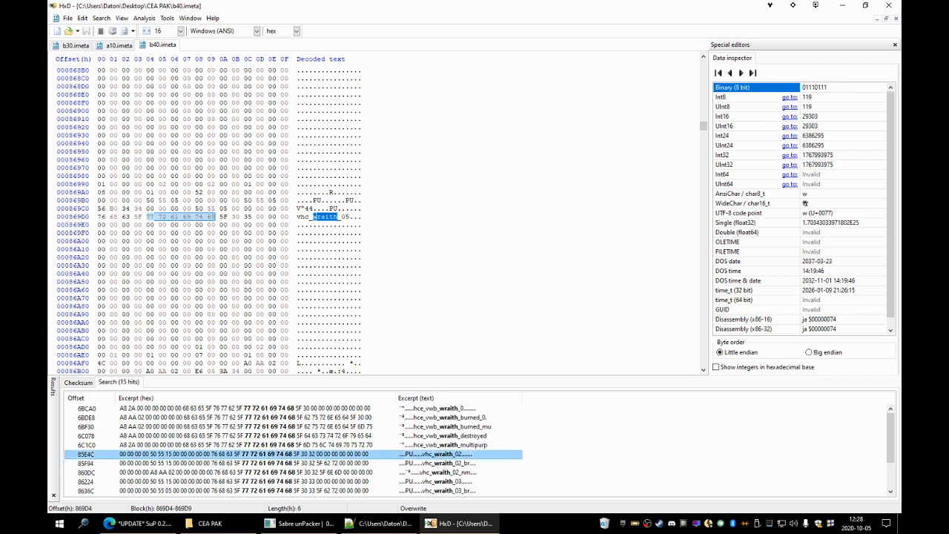
double_click(458, 456)
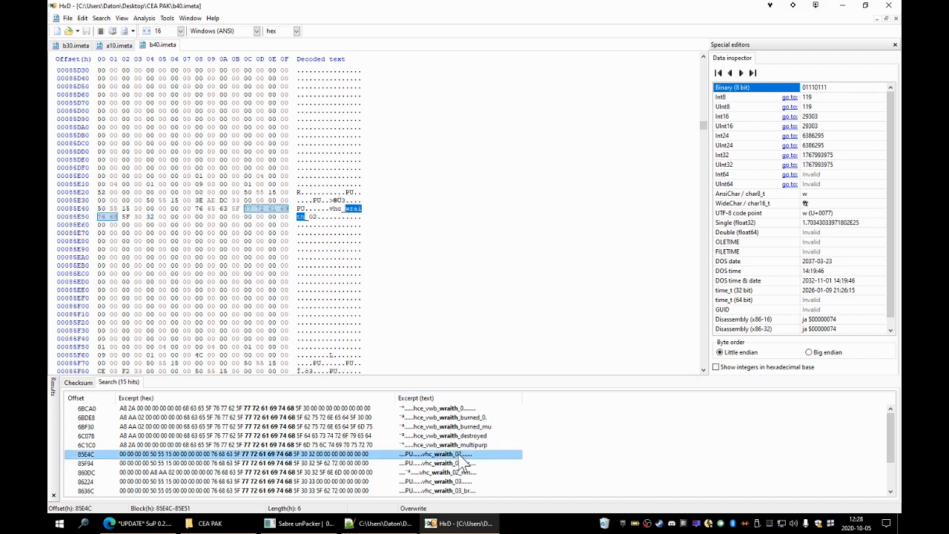
scroll(208, 215, "up", 14)
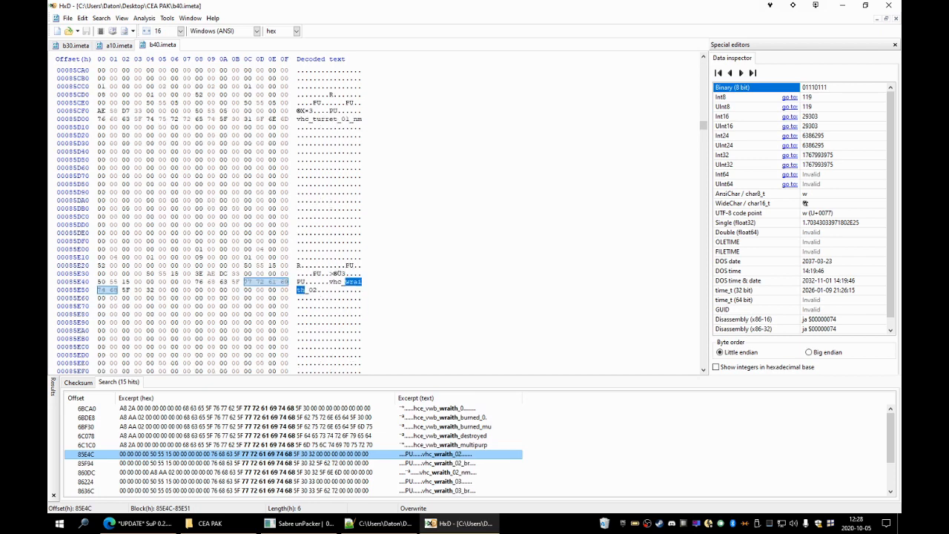
scroll(207, 215, "up", 6)
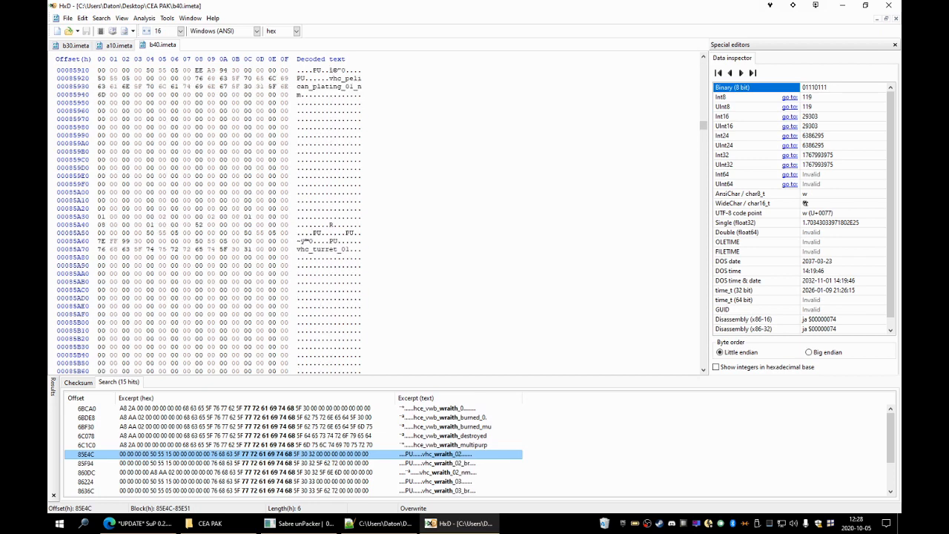
scroll(207, 215, "down", 1)
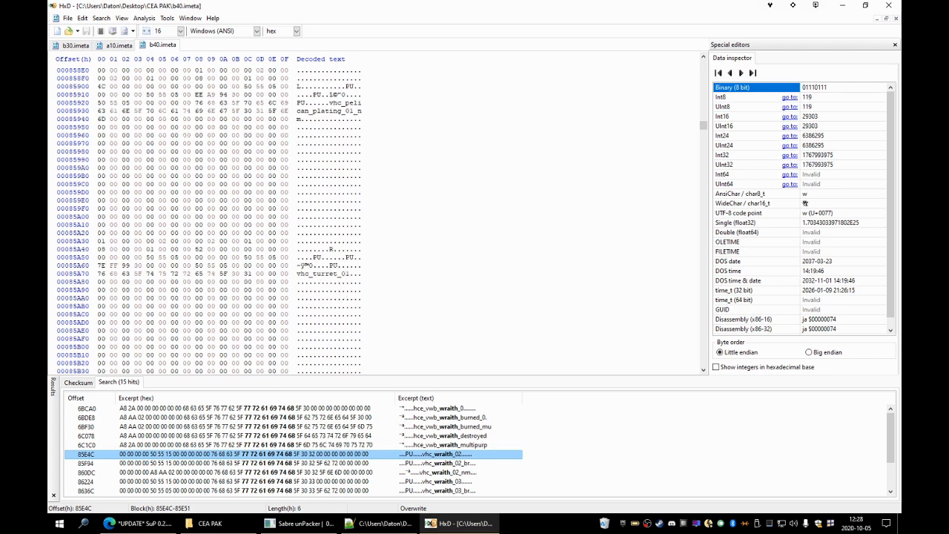
left_click(298, 274)
Copy the block 85A70-86B17 in b40.imeta, from vhc_turret_01 up to just before warthog_07, and insert it before xbox_rt_b in b30.imeta.
scroll(298, 274, "down", 20)
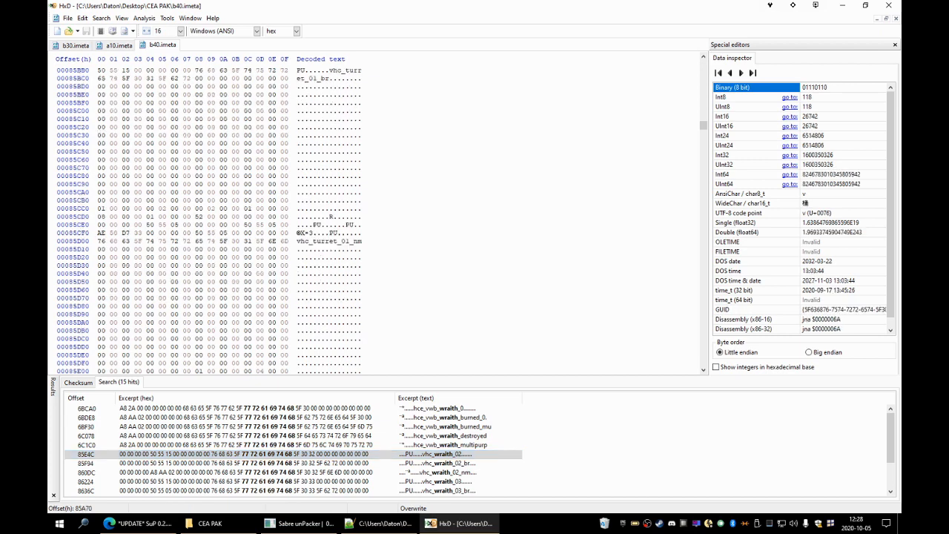
scroll(207, 215, "down", 20)
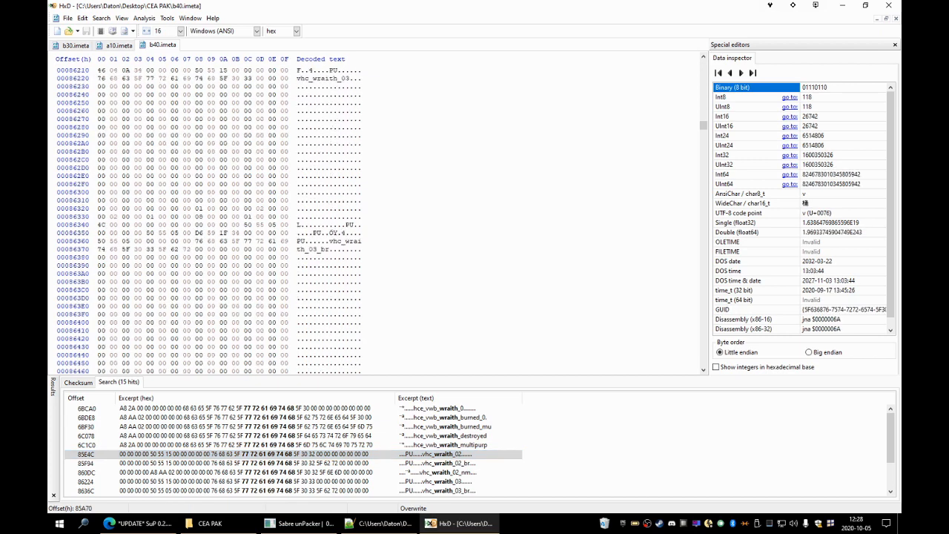
scroll(208, 215, "down", 17)
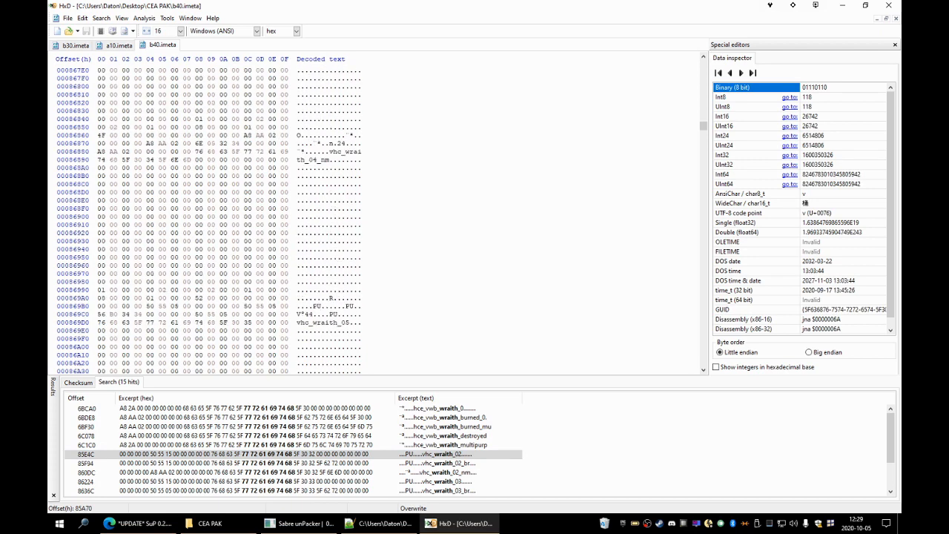
scroll(208, 215, "down", 12)
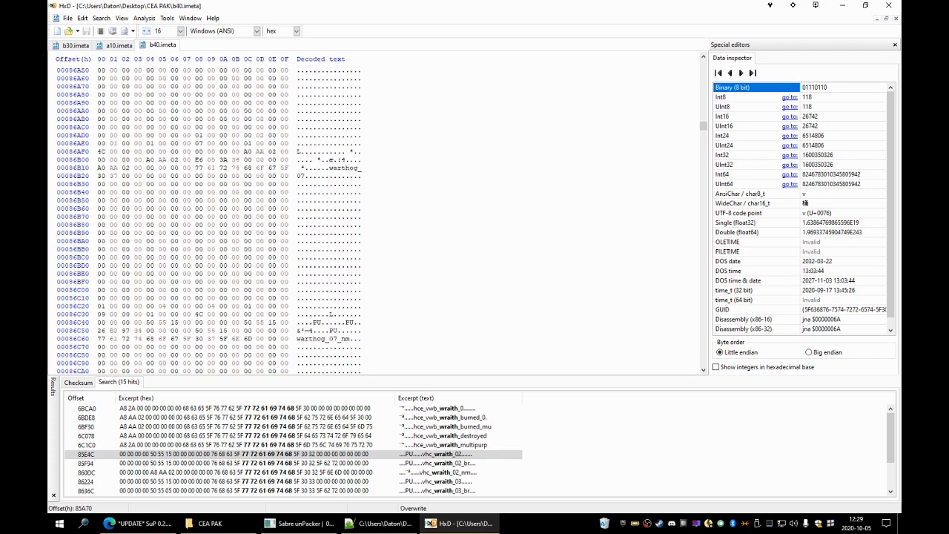
left_click(330, 192, "shift")
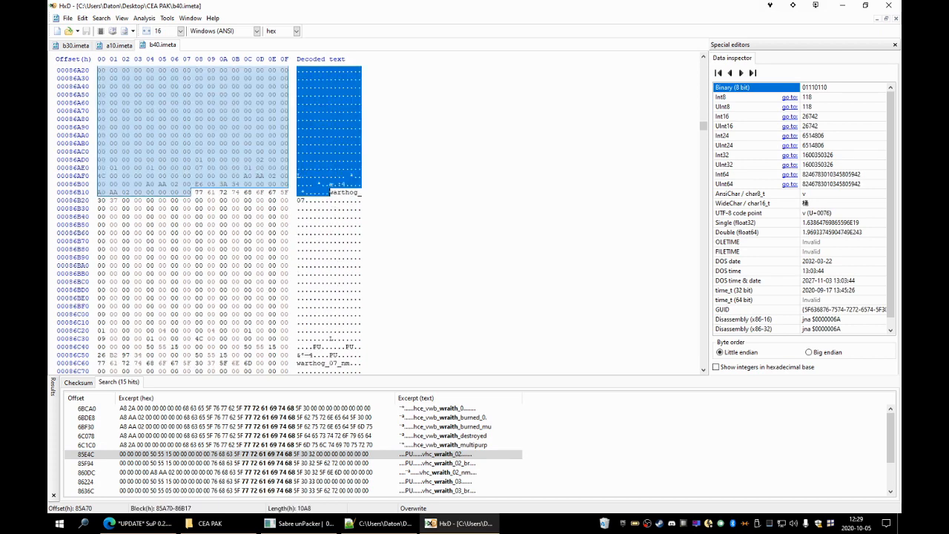
left_click(74, 45)
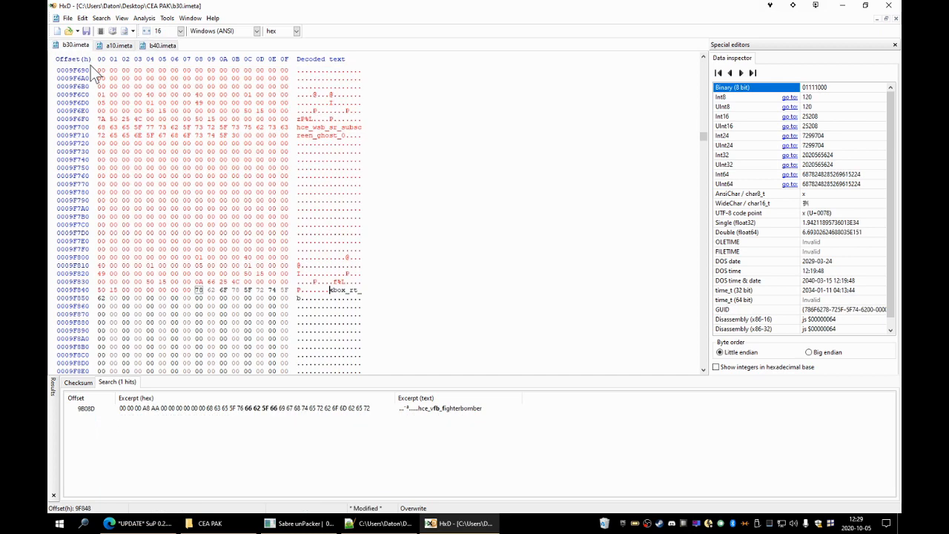
Return to b40.imeta, go to the wraith hit at 6BCA0 and place the cursor at 6BC98, at the start of hce_vwb_wraith_0.
left_click(162, 45)
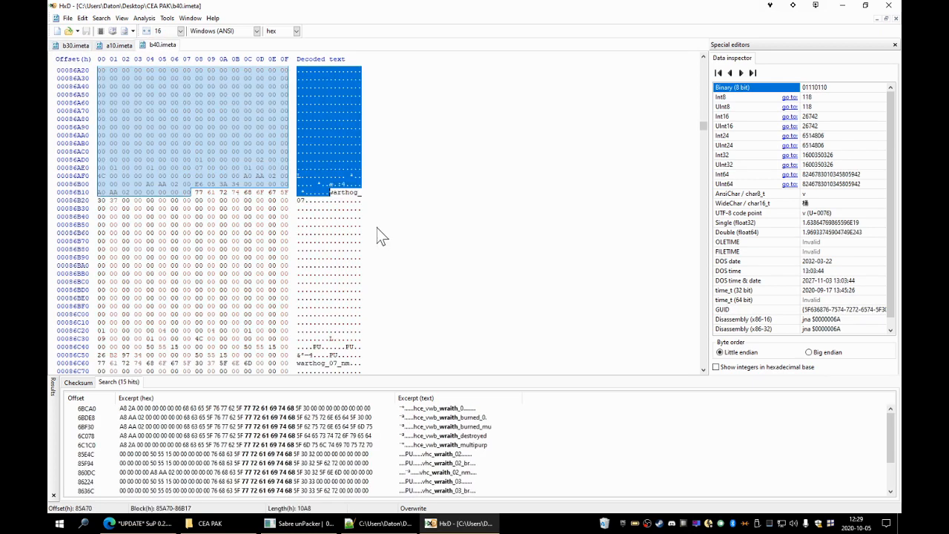
left_click(449, 454)
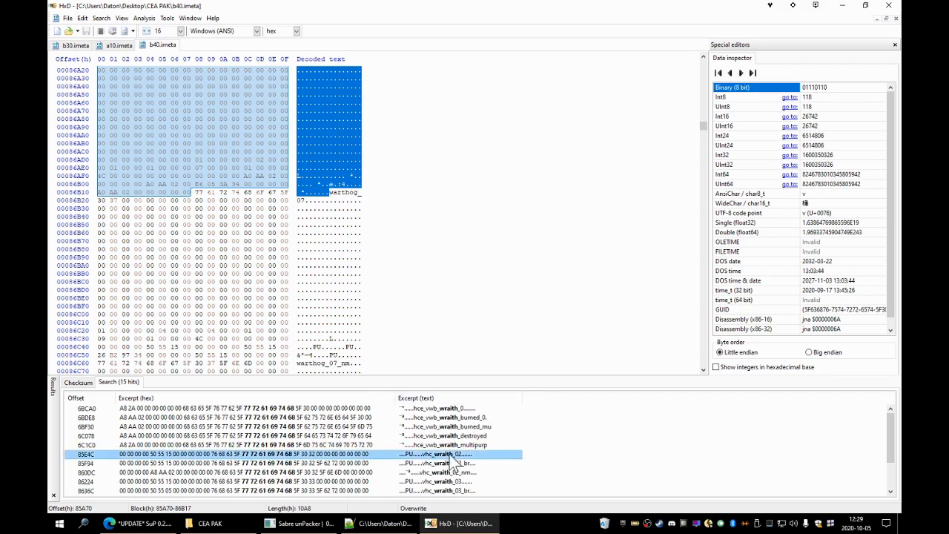
left_click(442, 409)
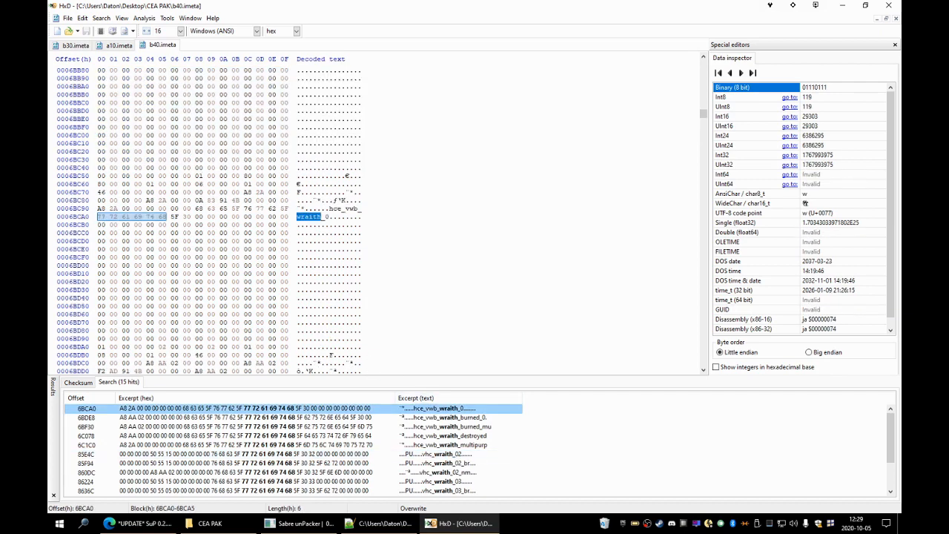
scroll(223, 215, "up", 4)
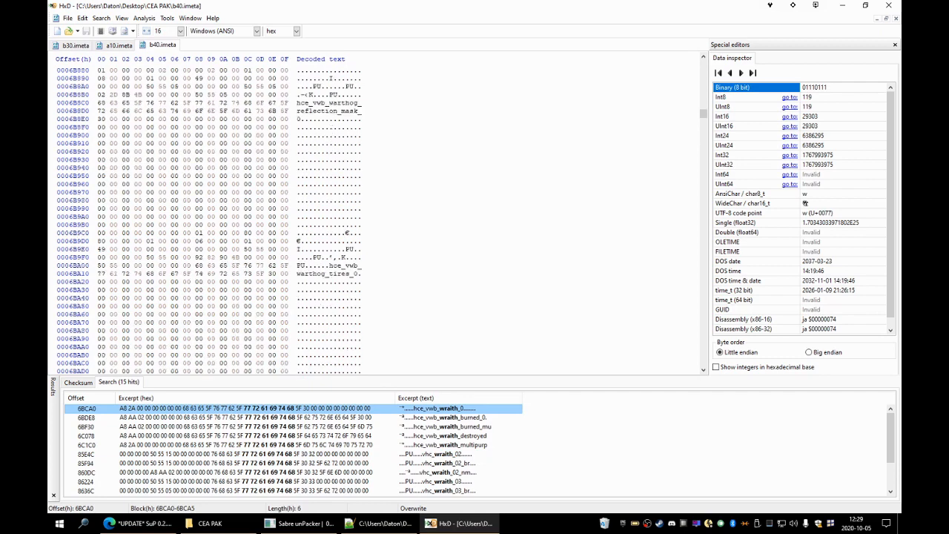
scroll(223, 215, "down", 8)
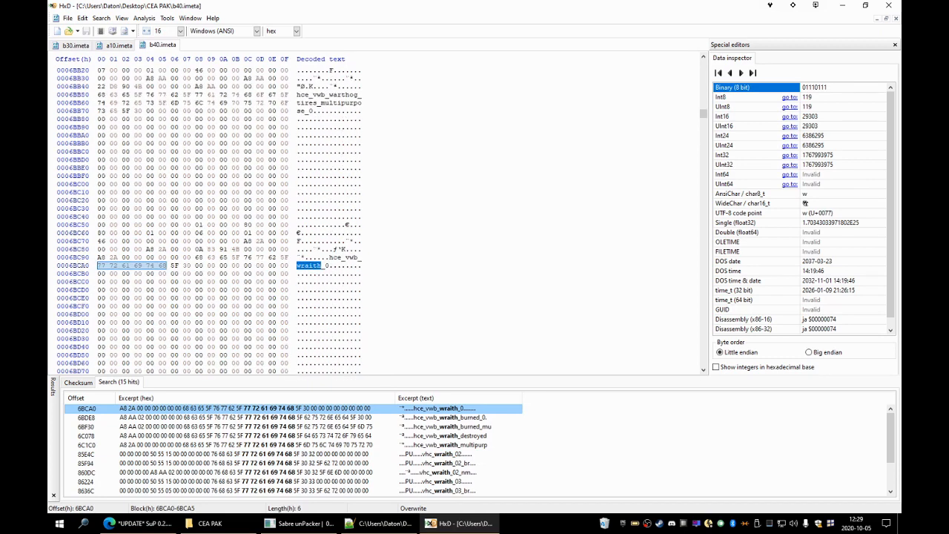
left_click(329, 257)
Copy the block 6BC98-6C2FF, up to just before hce_wab_assault_rifle_card_0, and insert it before xbox_rt_b in b30.imeta.
scroll(223, 215, "down", 16)
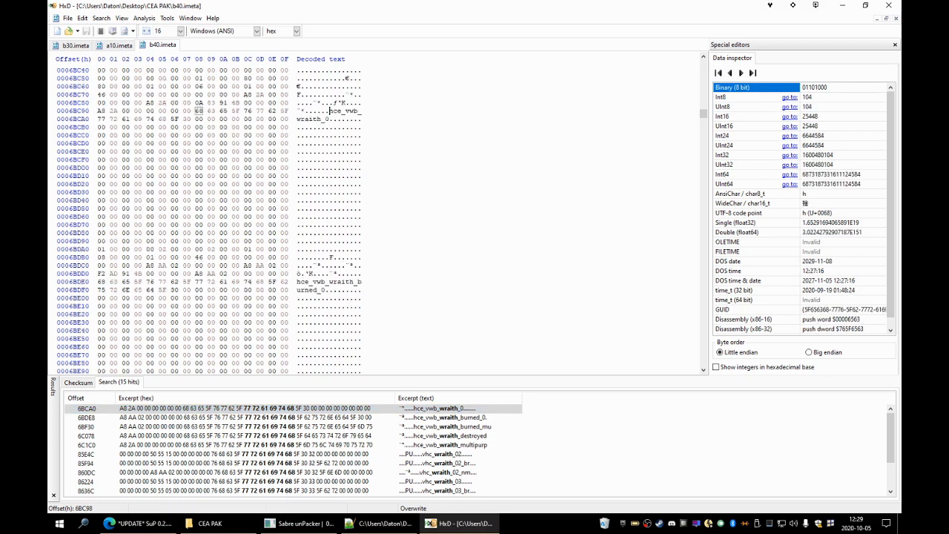
scroll(222, 215, "down", 5)
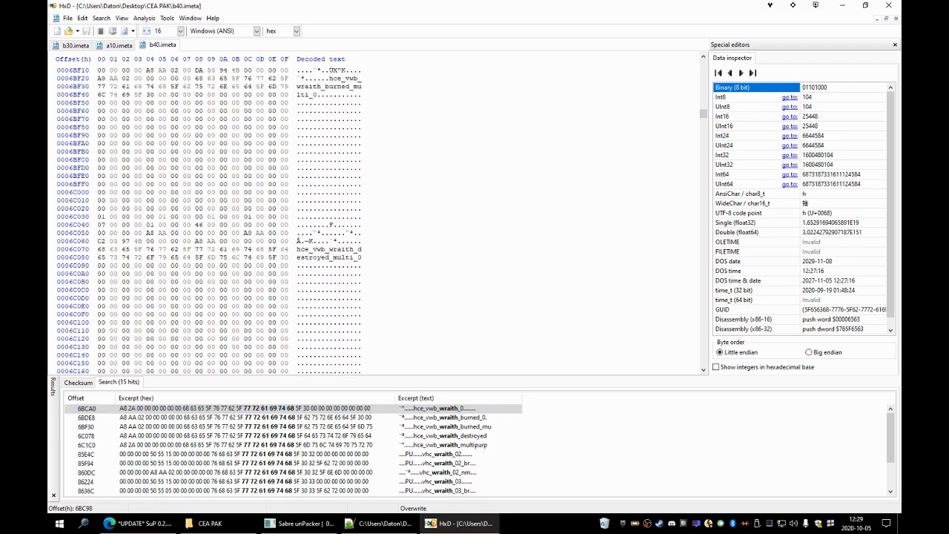
scroll(223, 215, "down", 10)
scroll(371, 215, "down", 6)
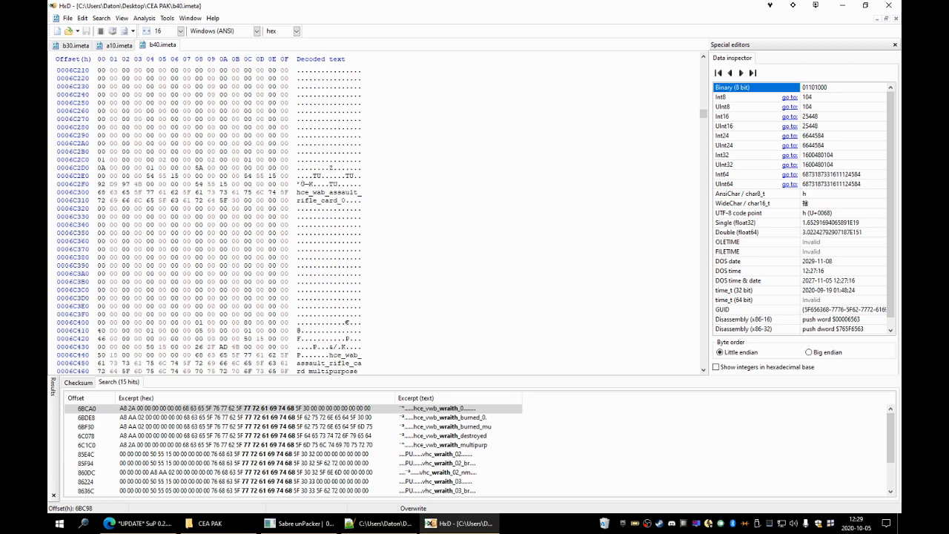
scroll(371, 215, "up", 2)
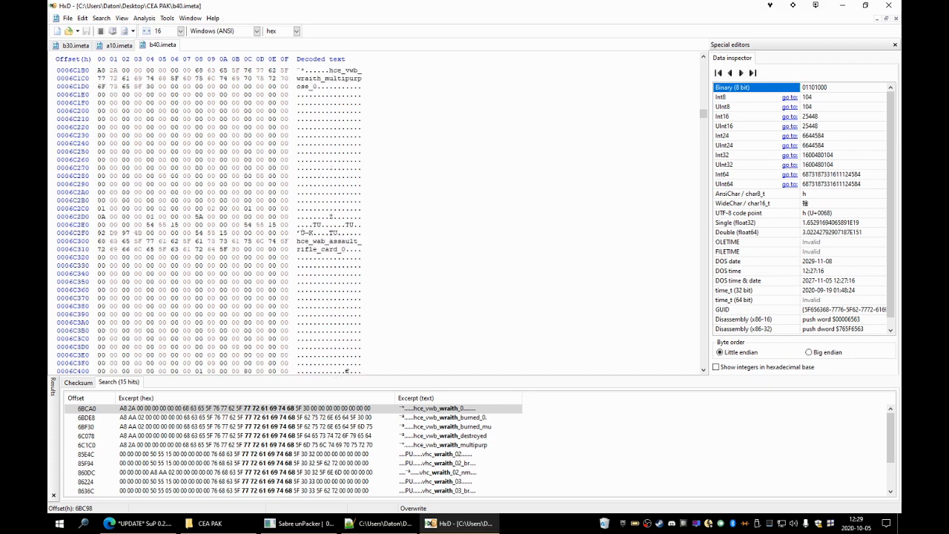
left_click(363, 233, "shift")
right_click(345, 211)
left_click(366, 240)
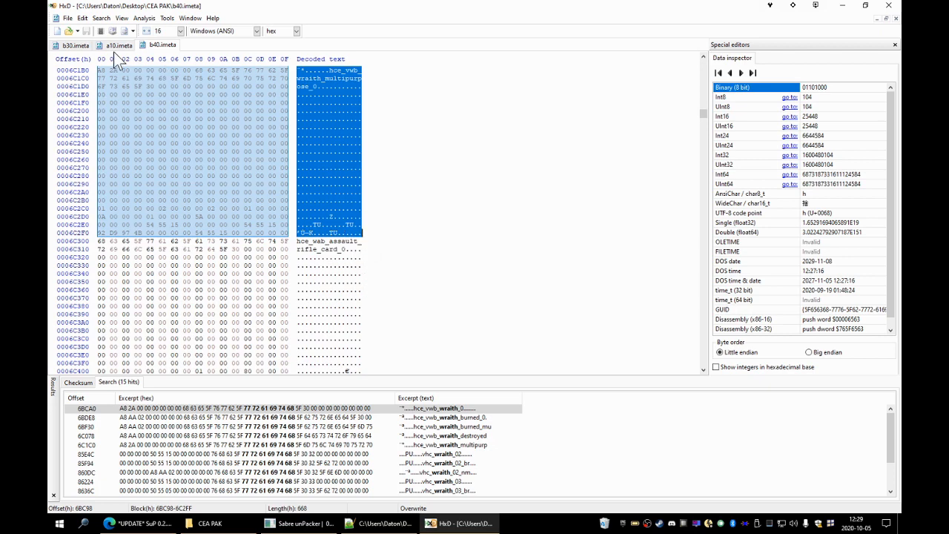
left_click(74, 45)
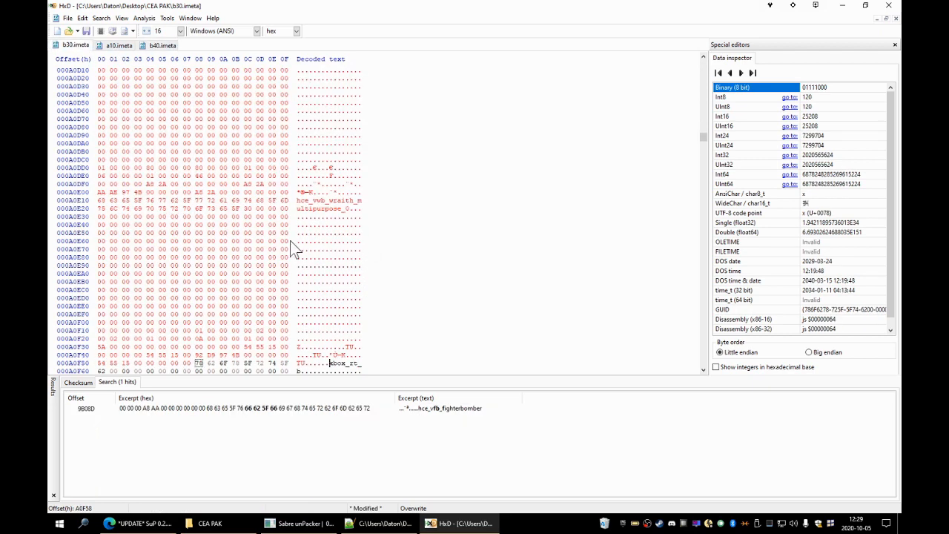
Return to b40.imeta, clear the block selection and search the file for all occurrences of the text gun.
left_click(158, 44)
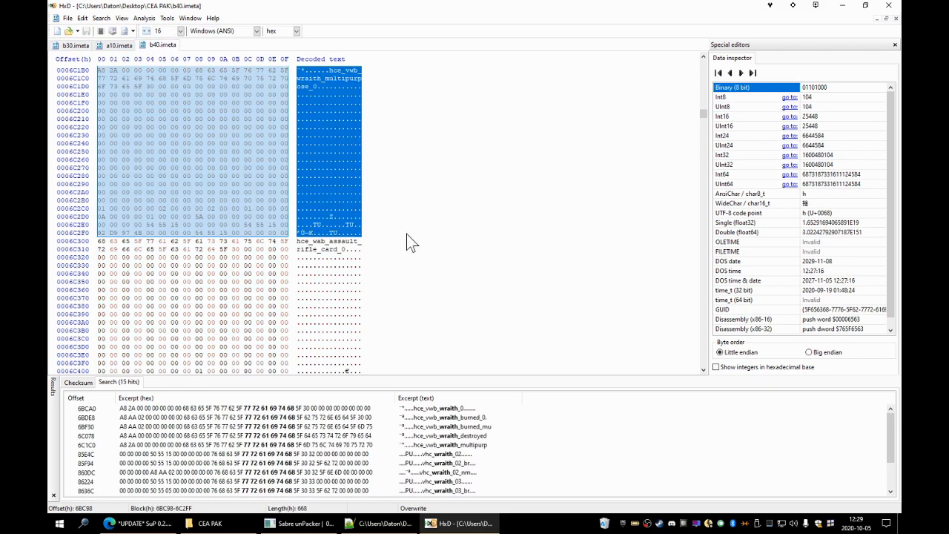
scroll(329, 223, "up", 2)
scroll(341, 152, "up", 7)
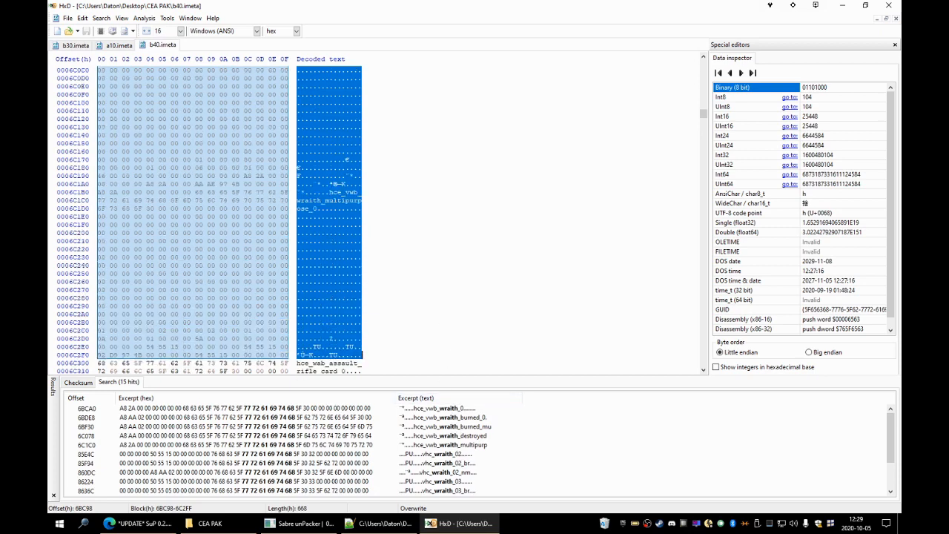
left_click(341, 151)
scroll(341, 151, "down", 5)
scroll(341, 151, "down", 5)
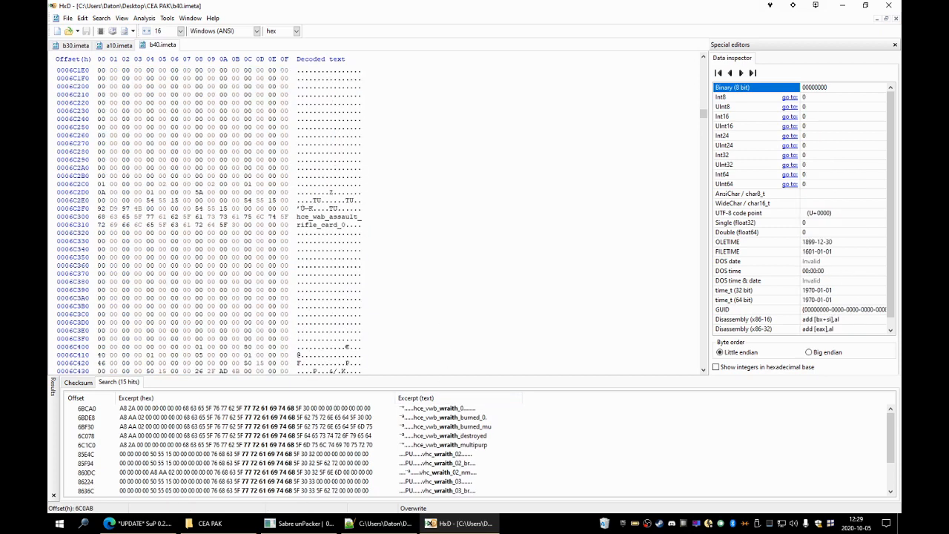
key("ctrl+f")
type("gun")
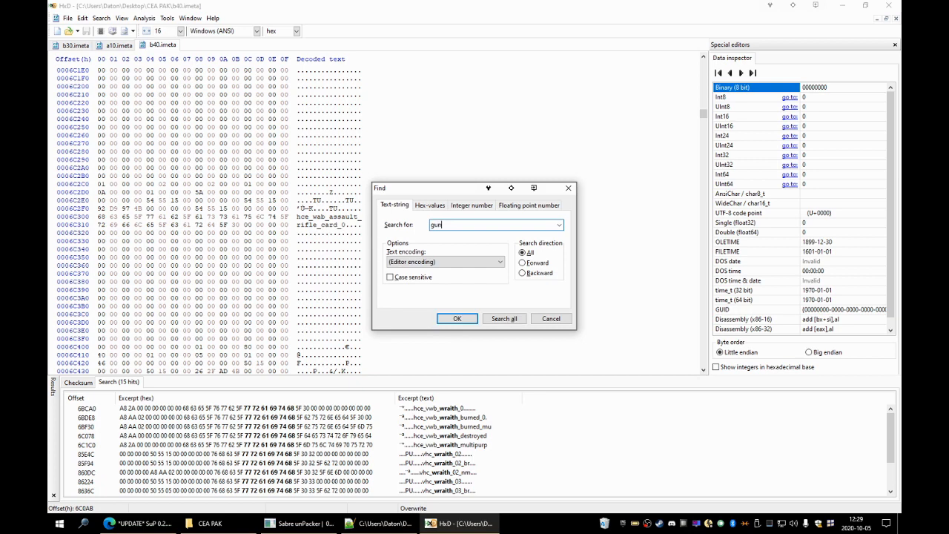
left_click(504, 318)
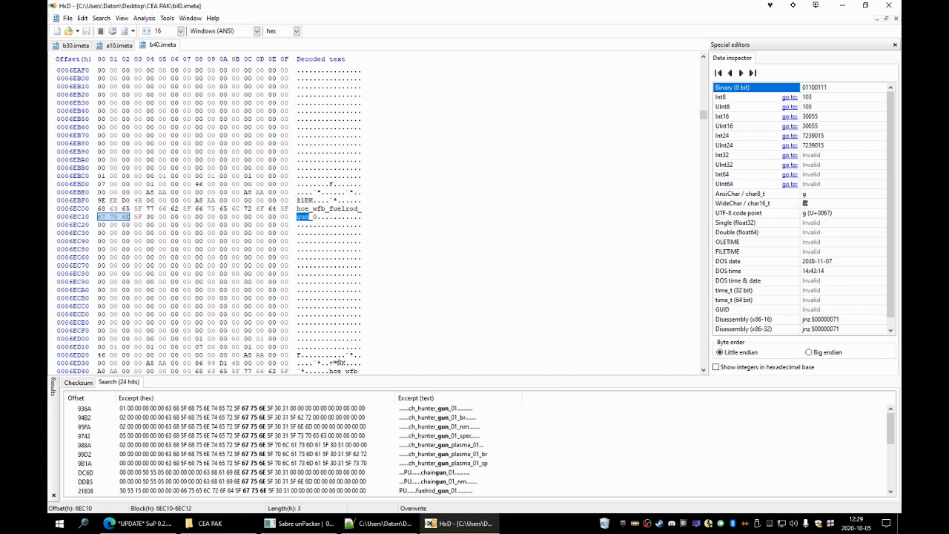
Go to the gun hit at 67F22 and place the cursor at 67F18, at the start of hce_vcb_c_gun_turret_contrail_0.
scroll(467, 445, "down", 5)
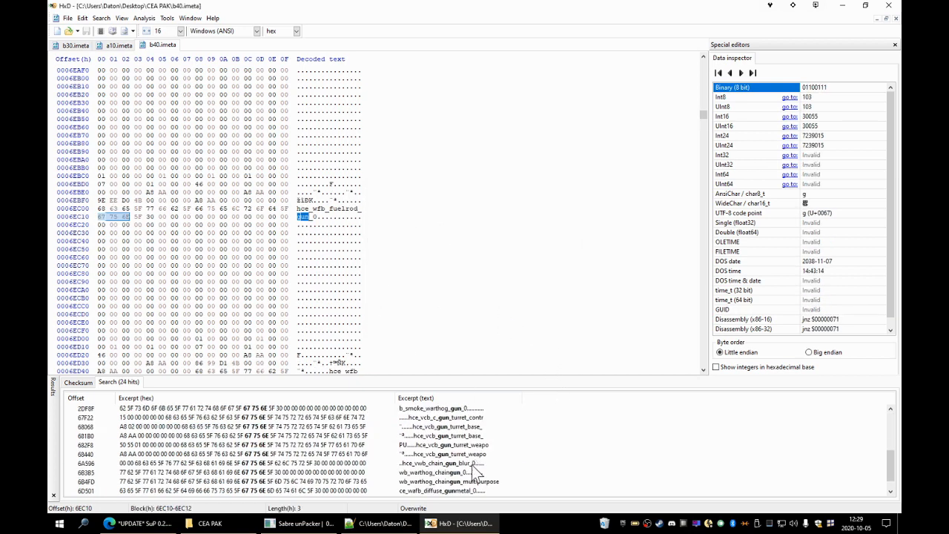
left_click(448, 418)
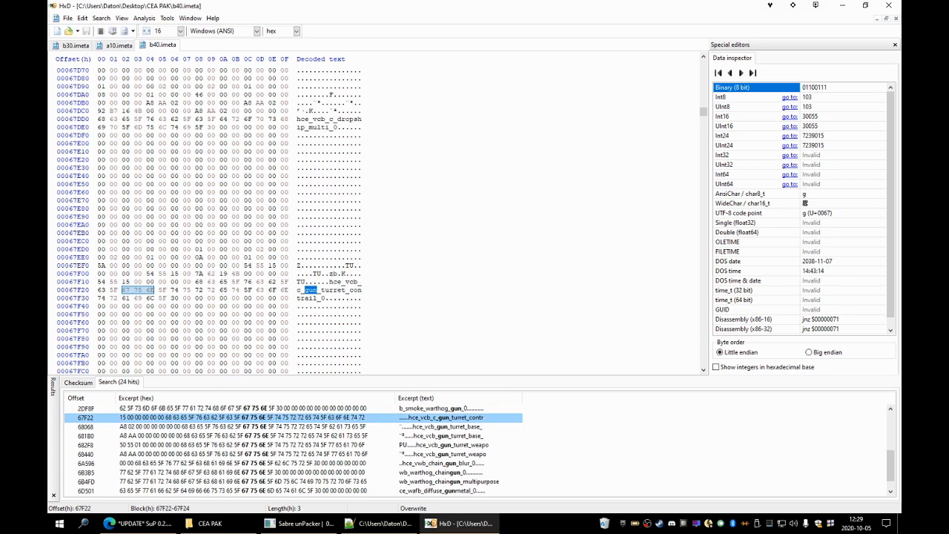
scroll(208, 222, "down", 1)
left_click(330, 257)
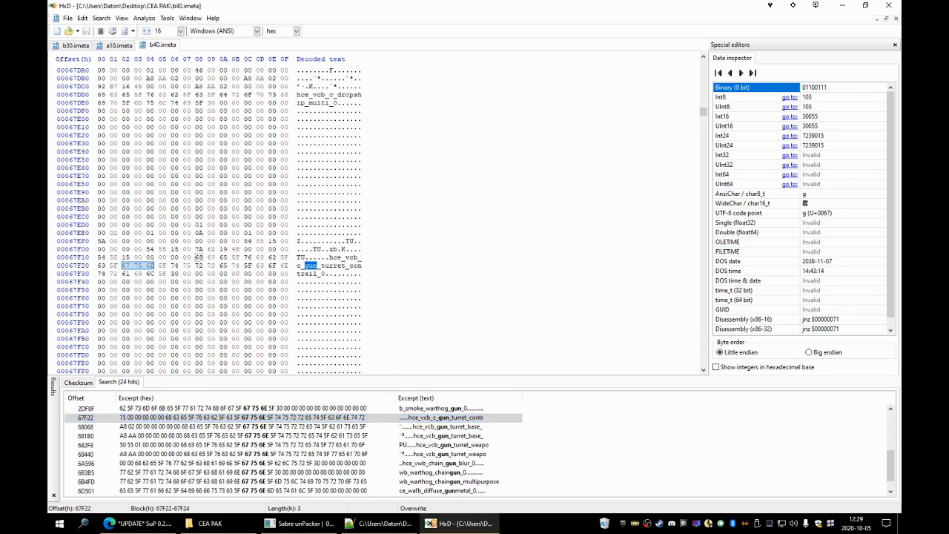
Copy the block 67F18-6880F in b40.imeta, from hce_vcb_c_gun_turret_contrail_0 up to just before hce_vgb_ghost_0.
scroll(330, 257, "down", 15)
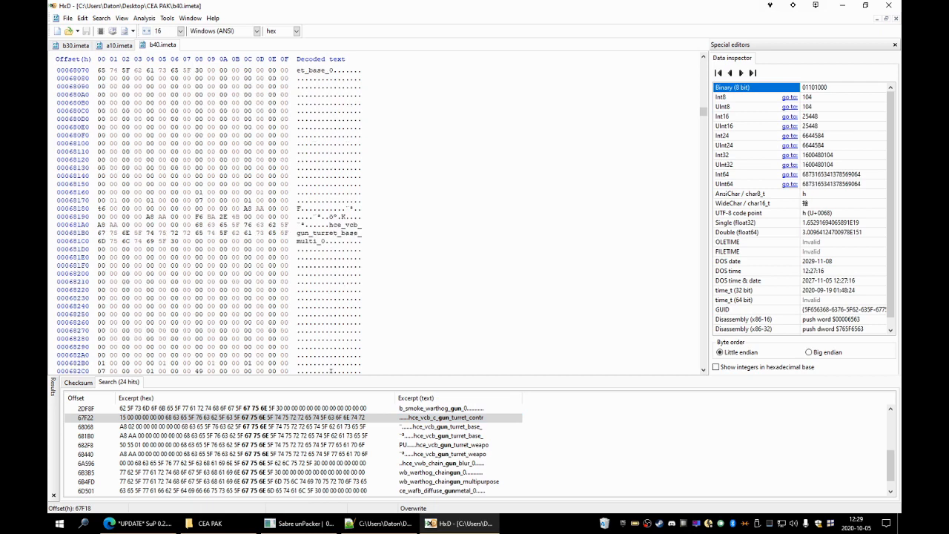
scroll(207, 215, "down", 12)
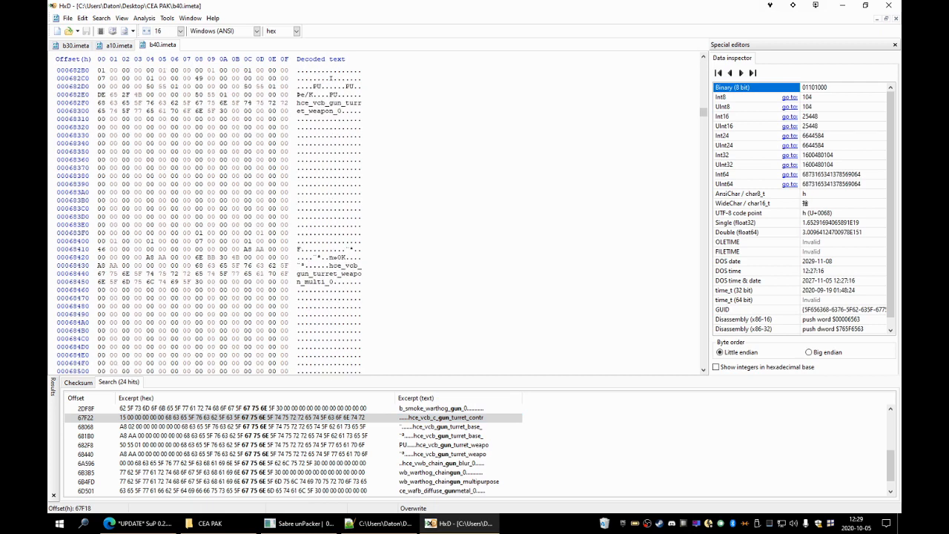
scroll(208, 215, "down", 10)
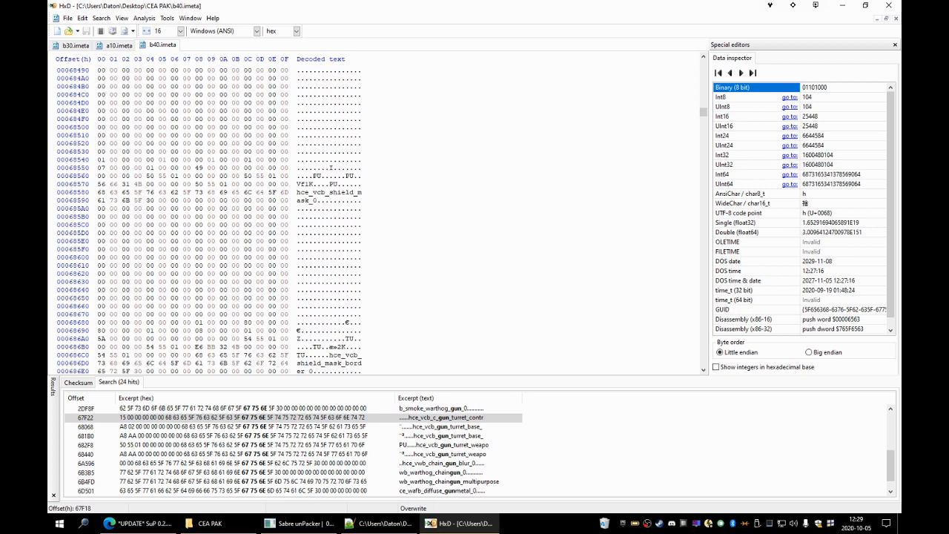
scroll(207, 215, "down", 4)
scroll(207, 215, "down", 7)
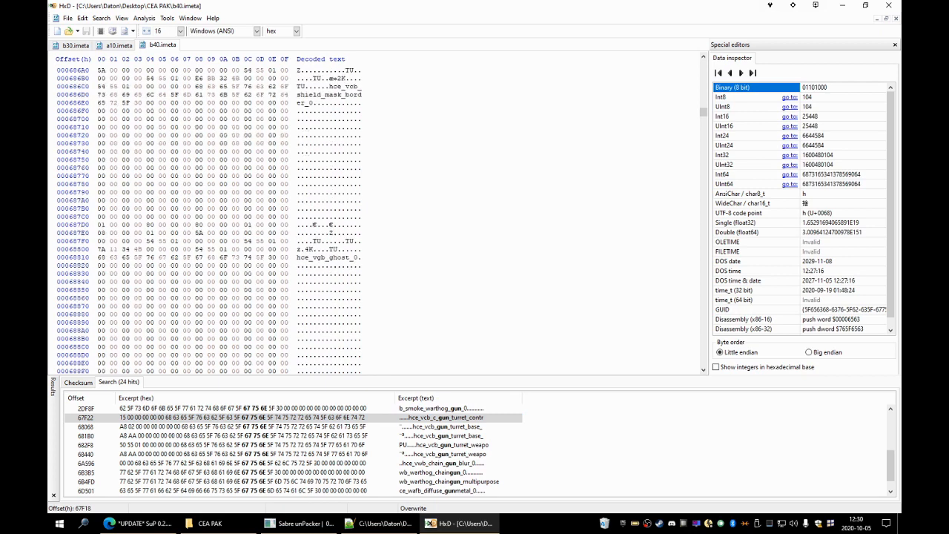
scroll(207, 215, "down", 6)
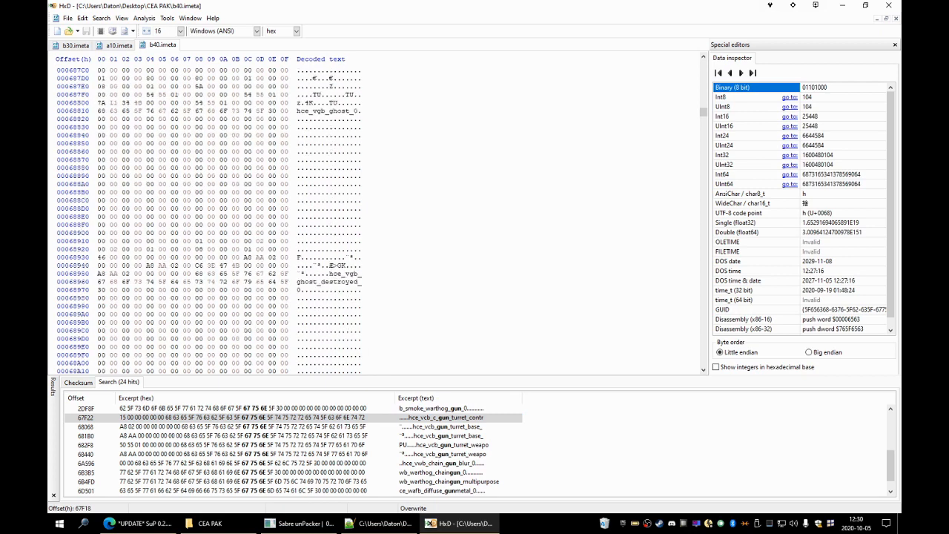
scroll(207, 215, "up", 5)
scroll(207, 215, "up", 1)
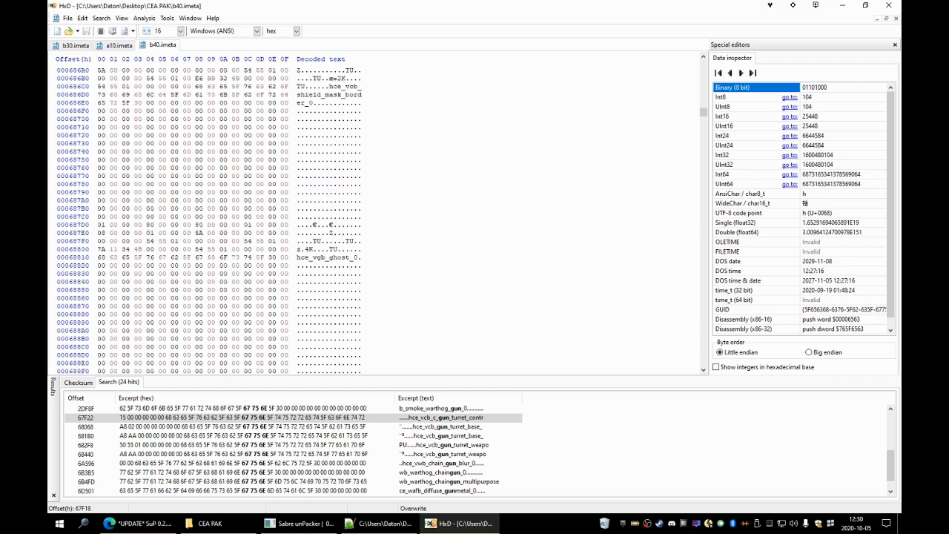
left_click(362, 249, "shift")
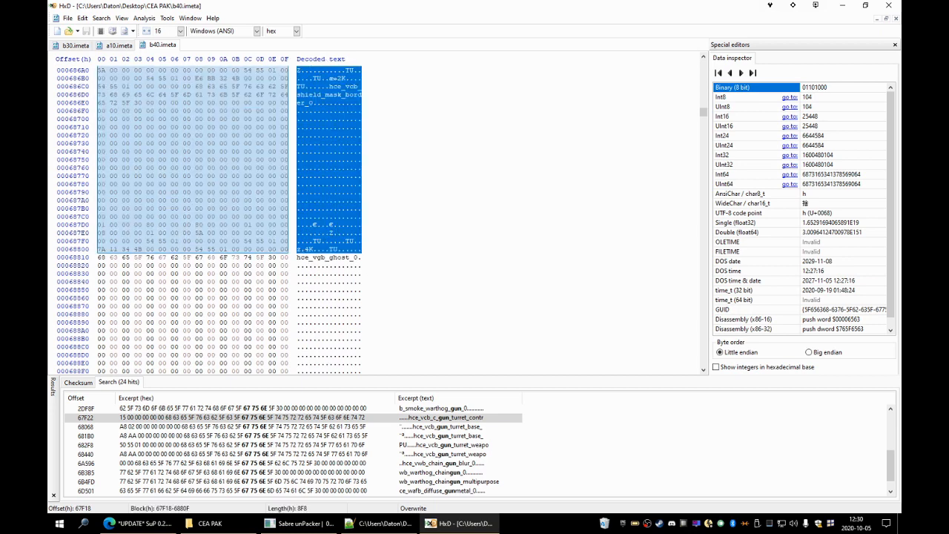
right_click(345, 141)
left_click(381, 170)
Insert the copied hce_vcb entries before xbox_rt_b in b30.imeta and return to b40.imeta.
left_click(74, 46)
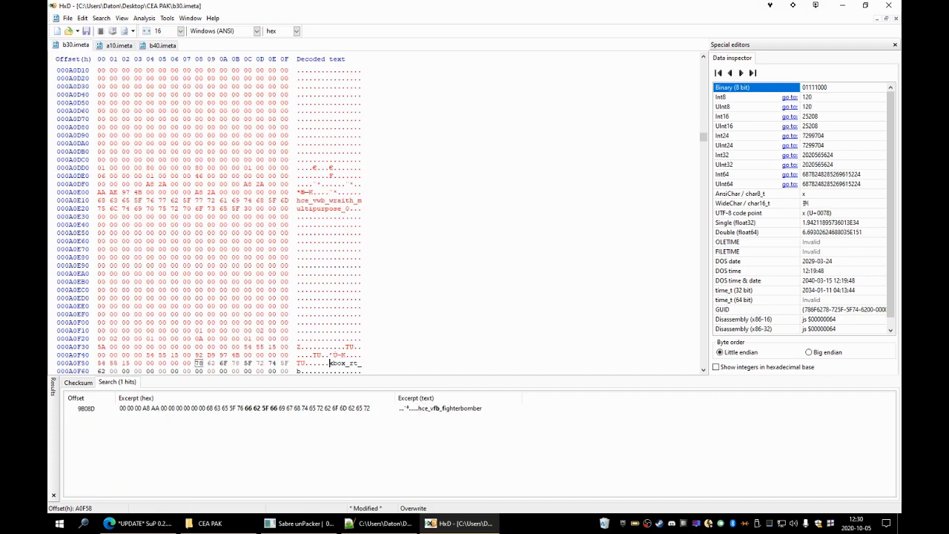
key("F3")
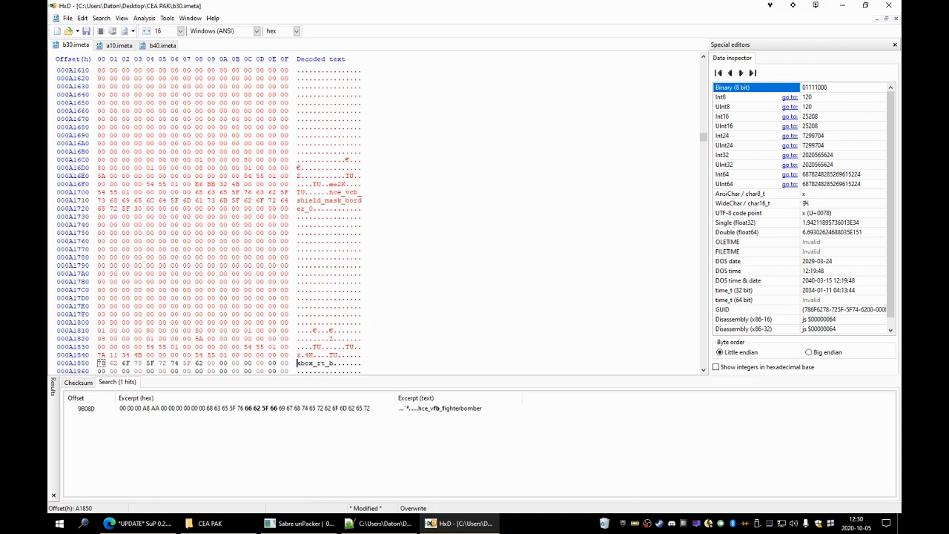
left_click(162, 45)
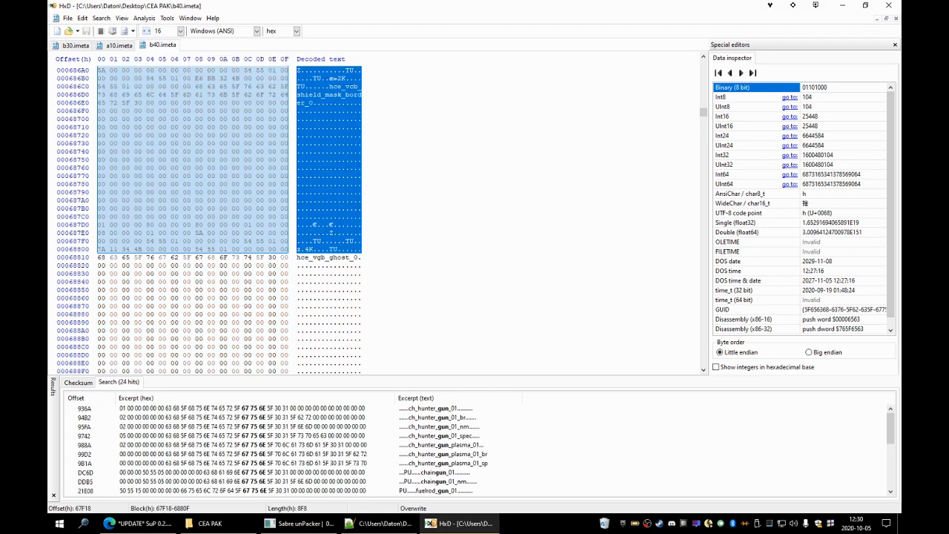
Clear the block selection in b40.imeta and return to b30.imeta.
left_click(354, 215)
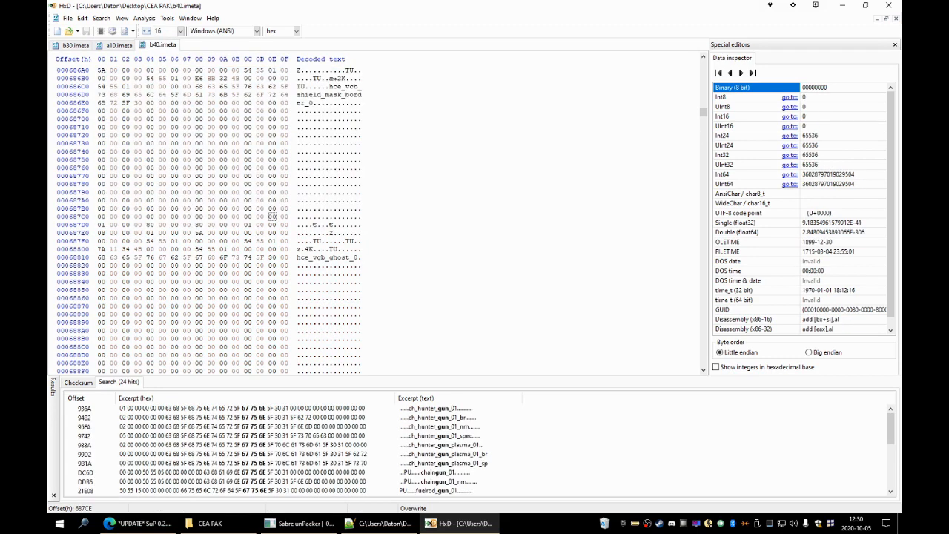
left_click(117, 46)
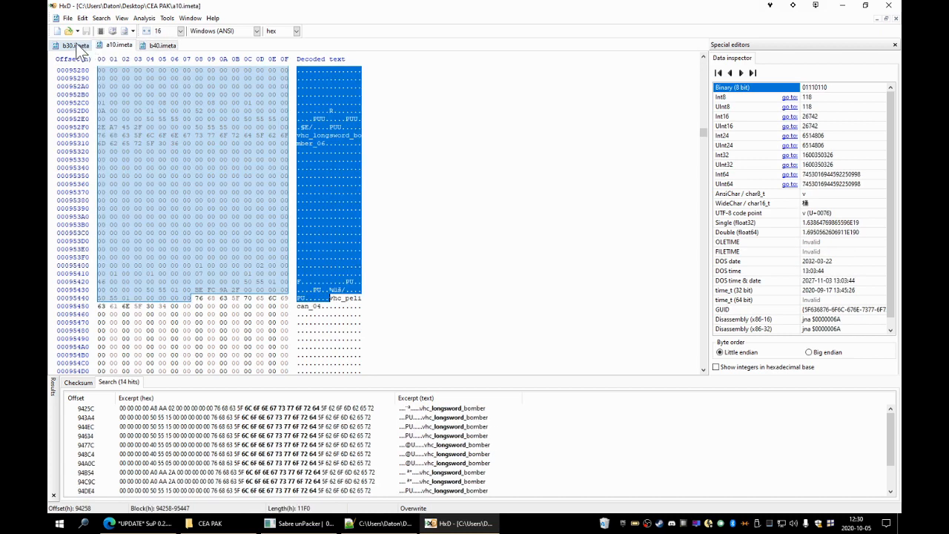
left_click(72, 46)
left_click(118, 46)
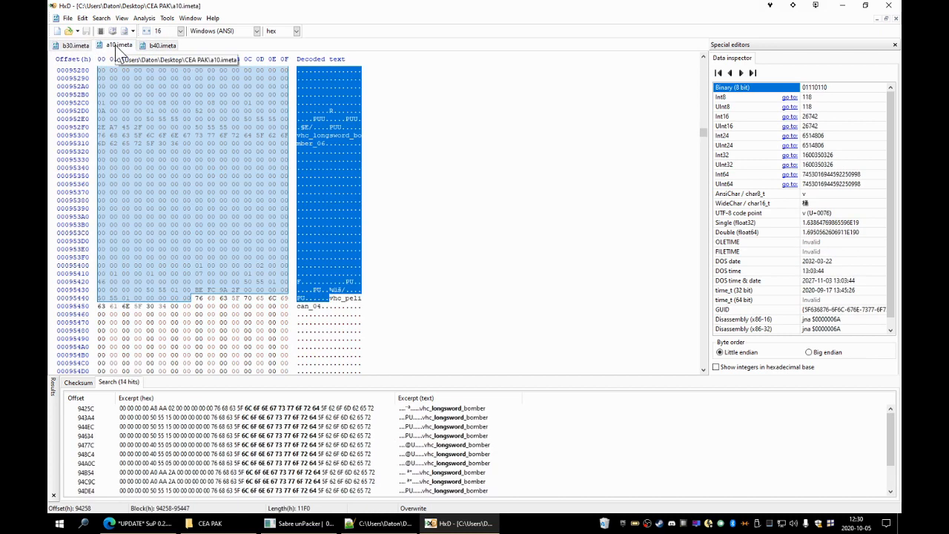
left_click(177, 48)
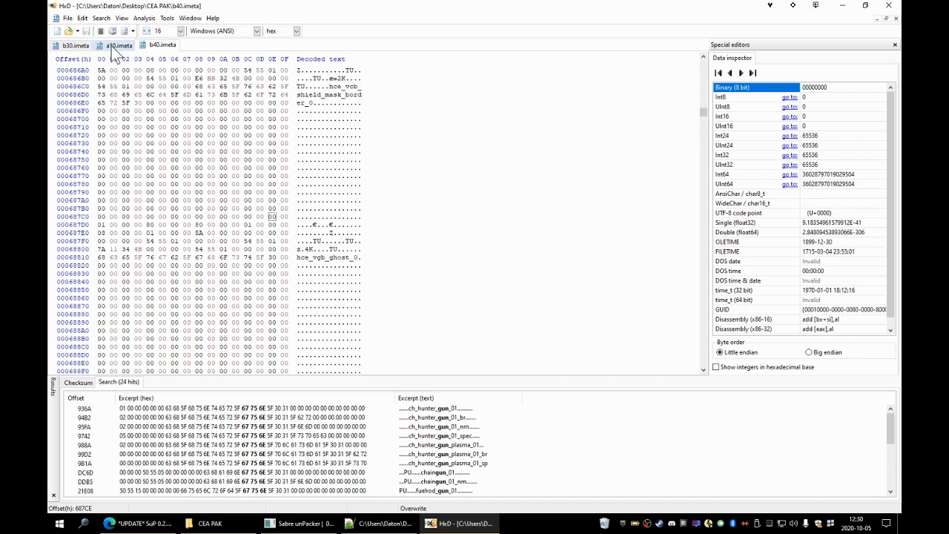
left_click(111, 48)
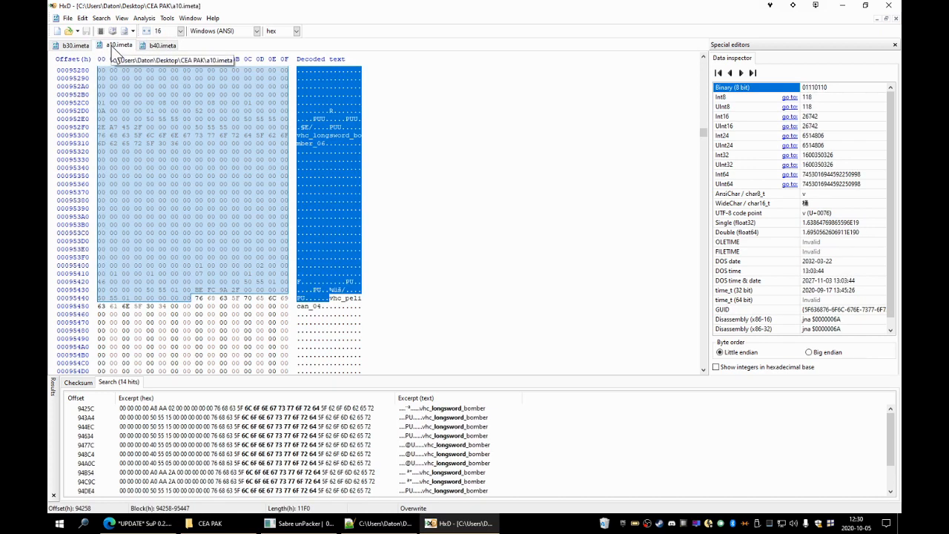
left_click(74, 47)
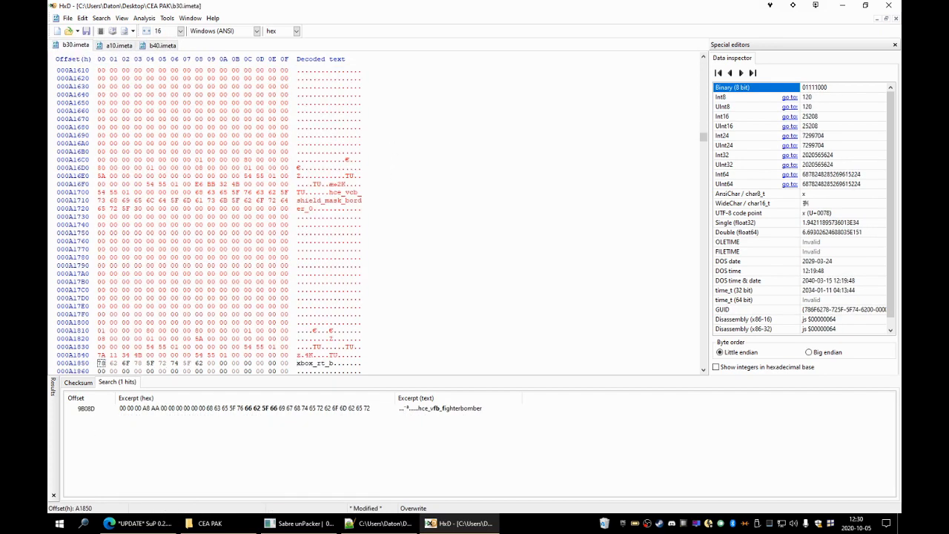
Review the inserted hce_vcb turret and shield mask entries before xbox_rt_b in b30.imeta.
scroll(298, 314, "down", 2)
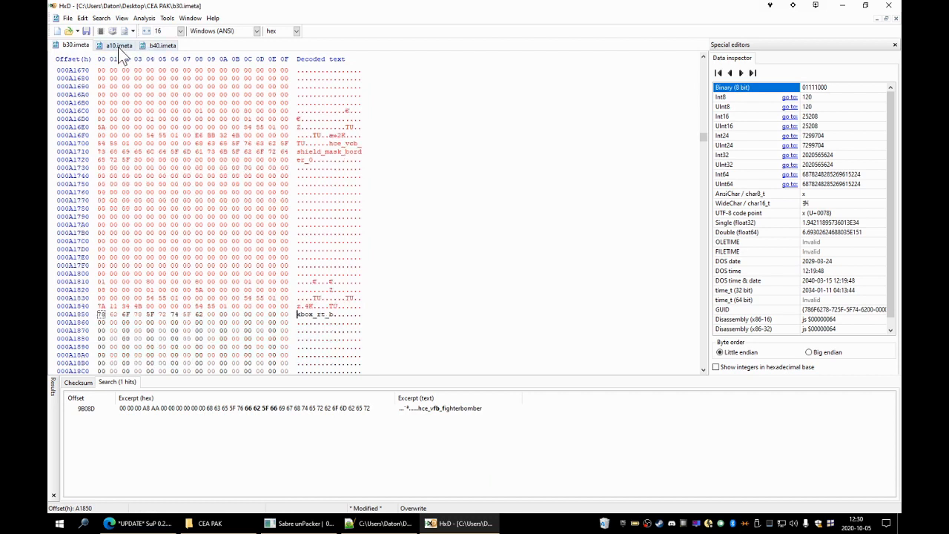
scroll(297, 265, "down", 2)
scroll(297, 264, "up", 3)
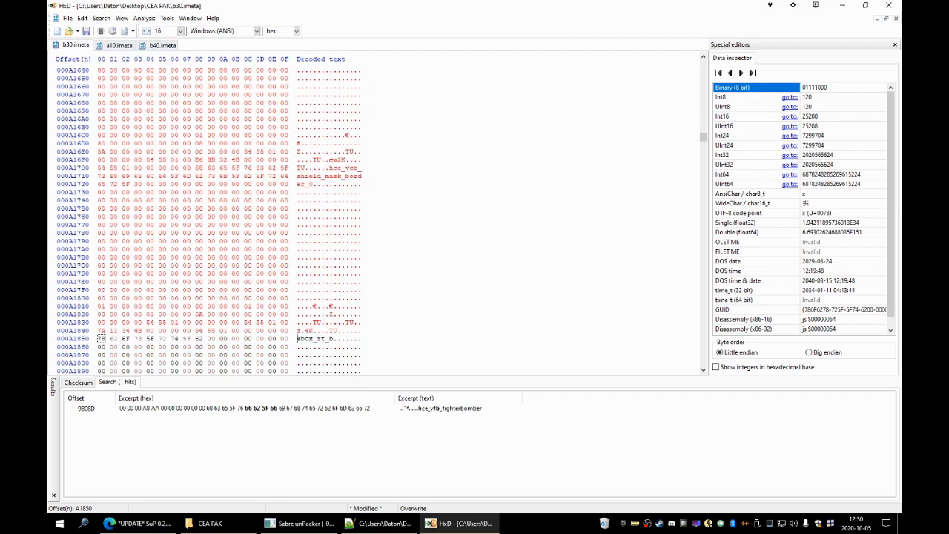
scroll(393, 279, "up", 20)
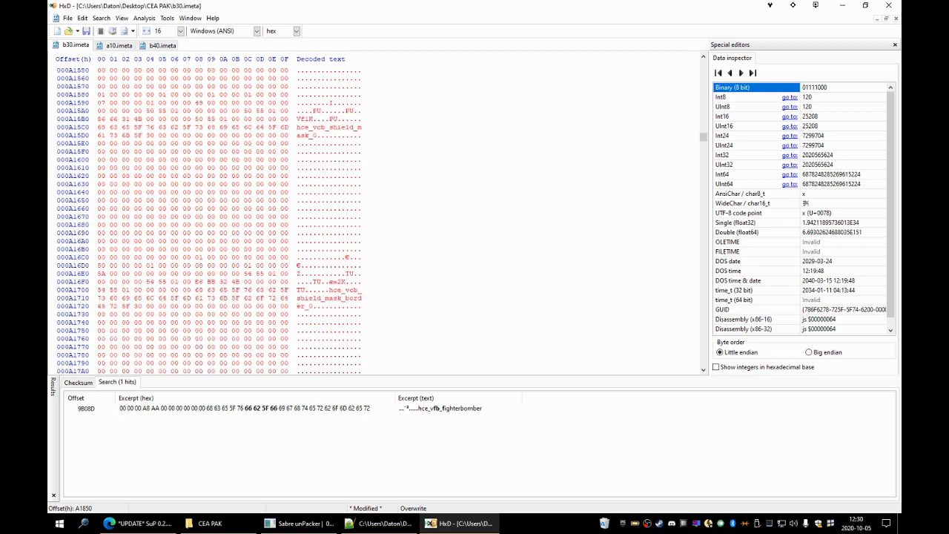
scroll(223, 215, "up", 19)
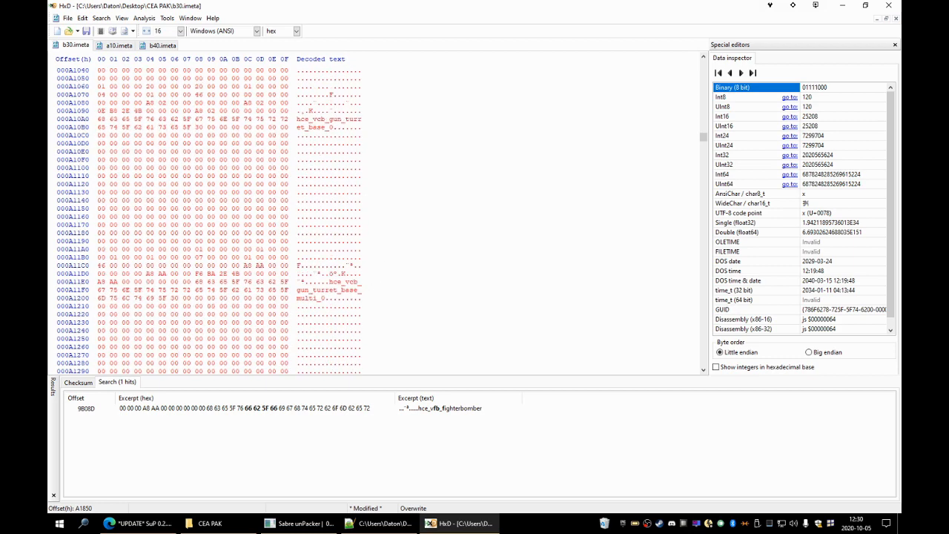
scroll(223, 215, "down", 9)
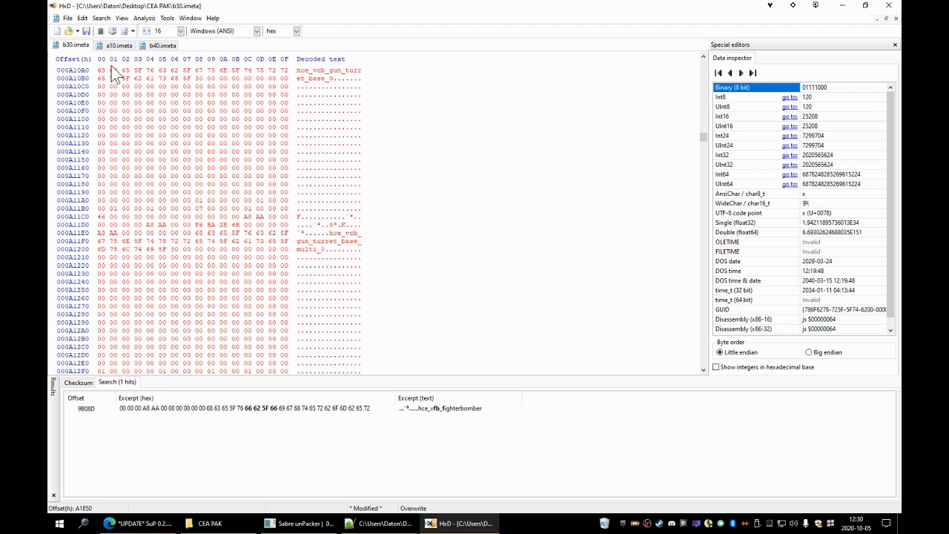
scroll(223, 215, "down", 20)
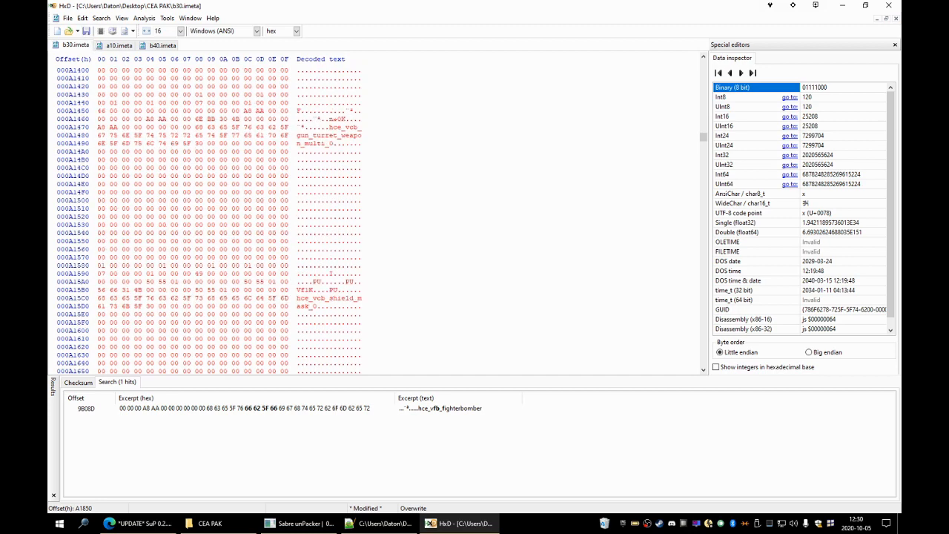
scroll(223, 215, "up", 7)
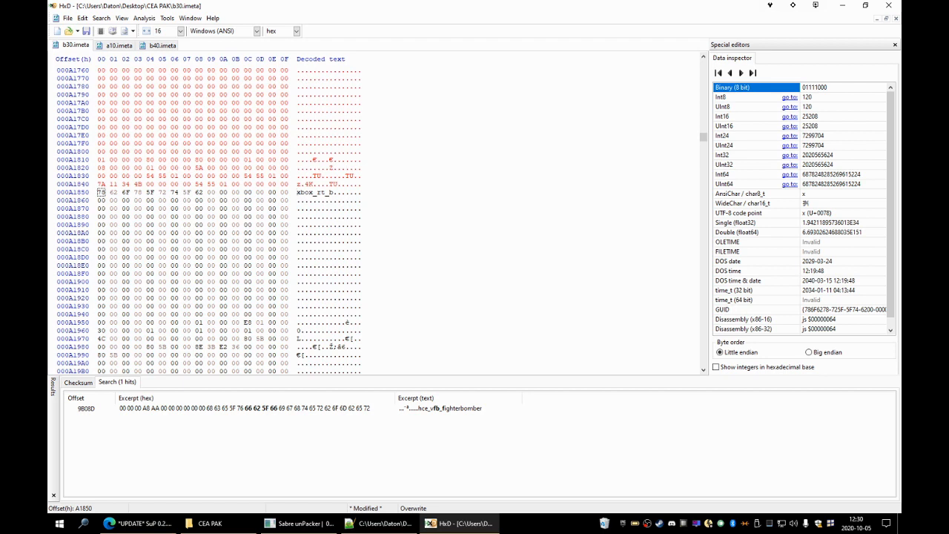
Save b30.imeta and select the block 8-A184F, from a10_01_cube up to just before xbox_rt_b.
left_click(86, 31)
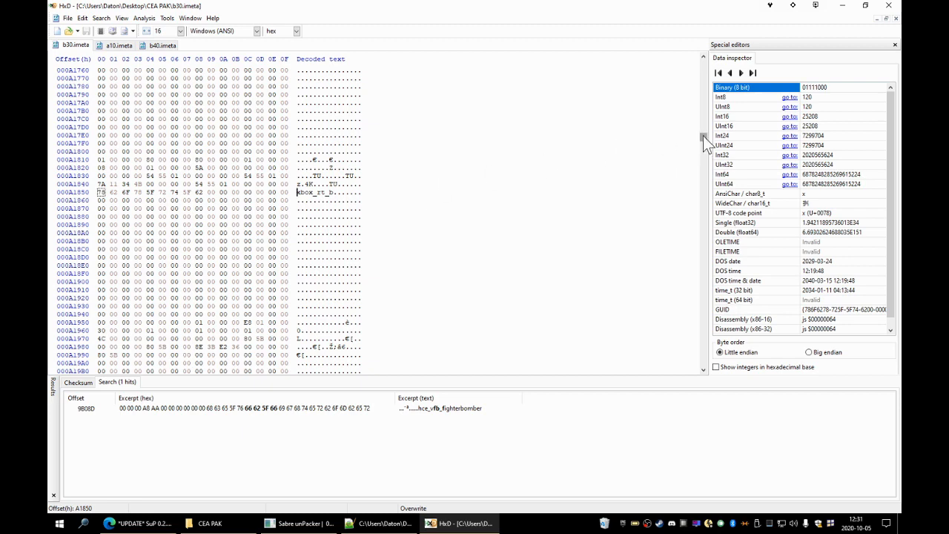
left_click_drag(703, 135, 697, 60)
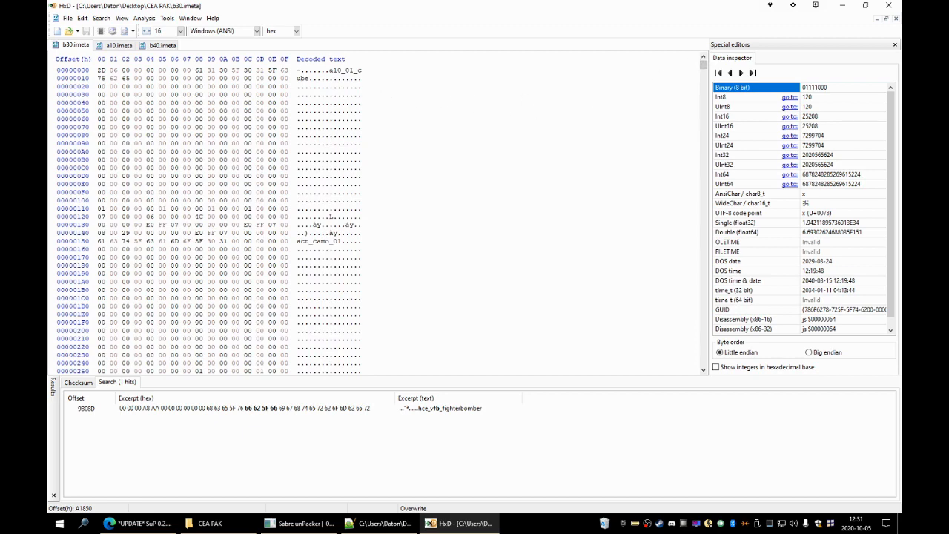
left_click(331, 71, "shift")
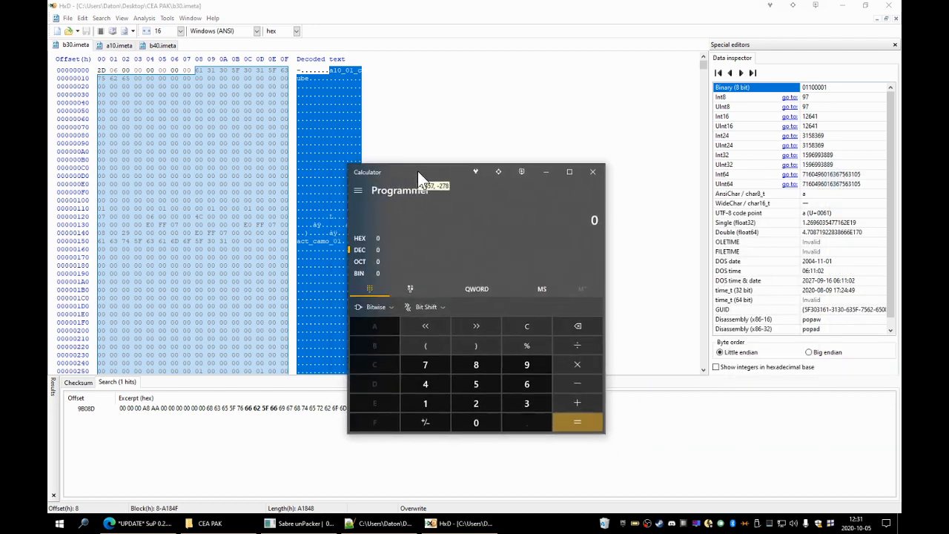
In Calculator's programmer mode, divide the block length A1848 by the entry size 148 in hexadecimal.
left_click_drag(417, 172, 493, 78)
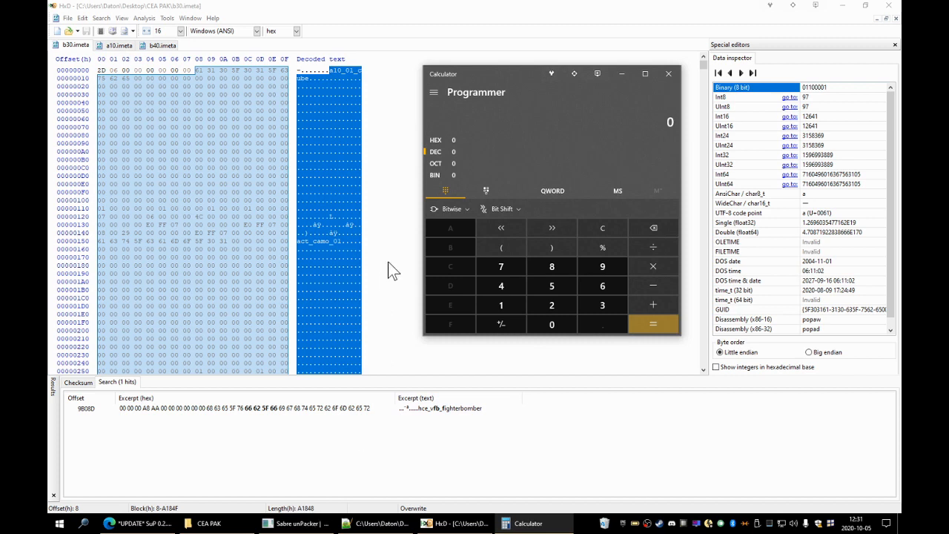
left_click(445, 142)
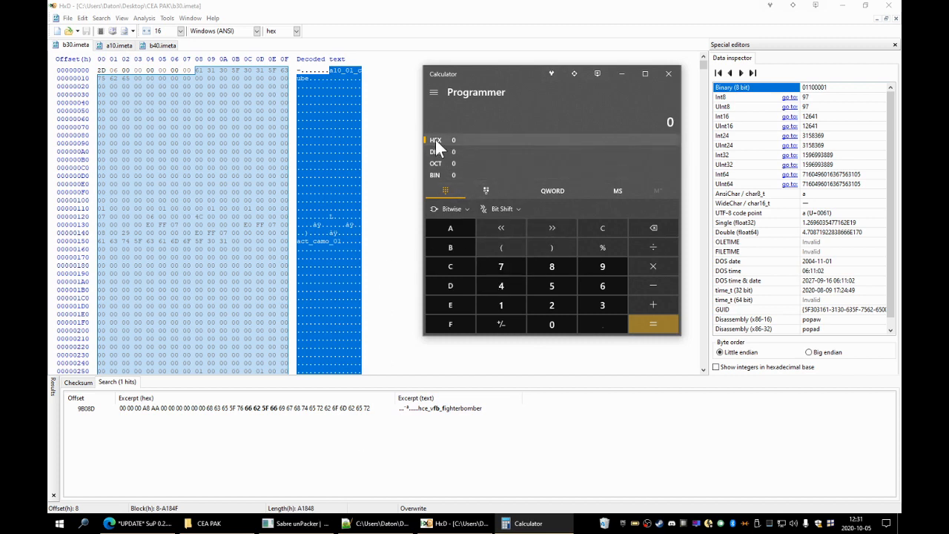
left_click(451, 230)
left_click(504, 304)
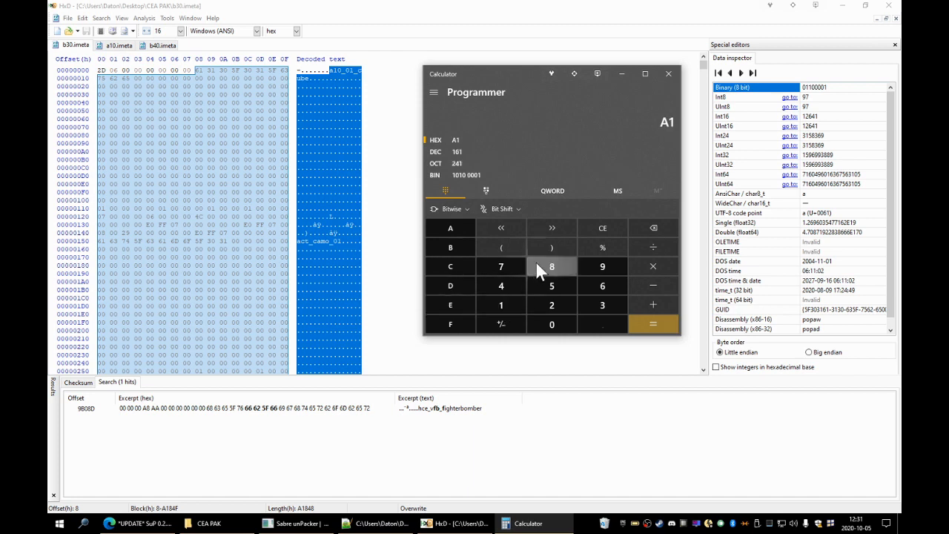
left_click(539, 271)
left_click(518, 289)
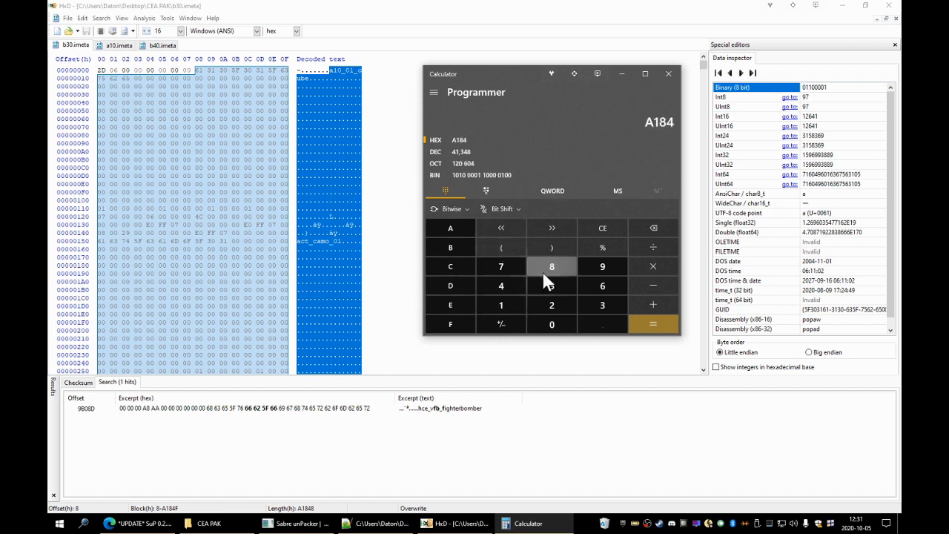
left_click(541, 271)
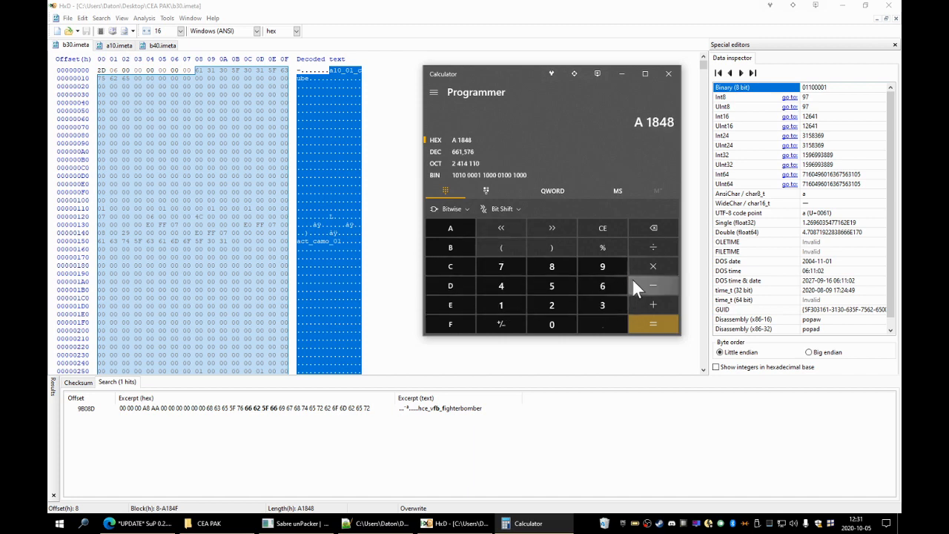
left_click(653, 246)
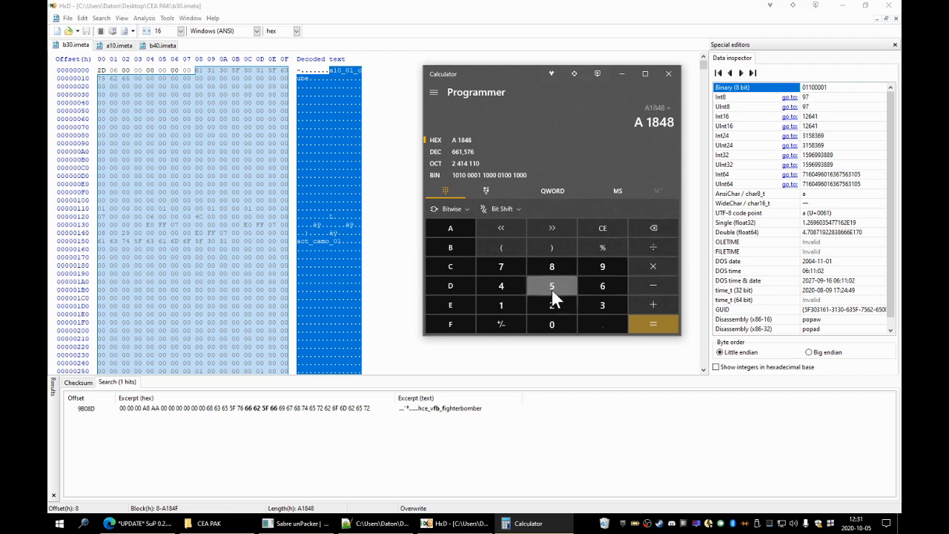
left_click(502, 312)
left_click(506, 290)
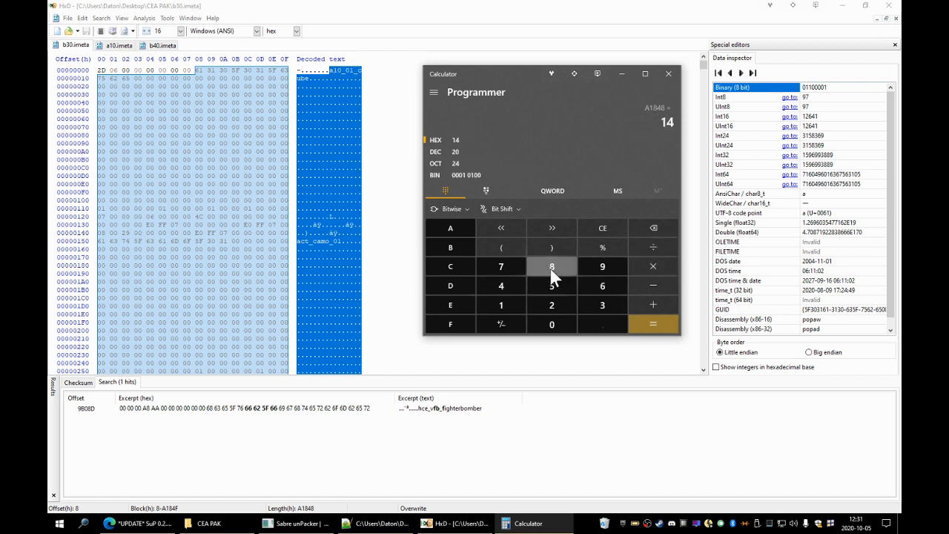
left_click(552, 272)
left_click(648, 320)
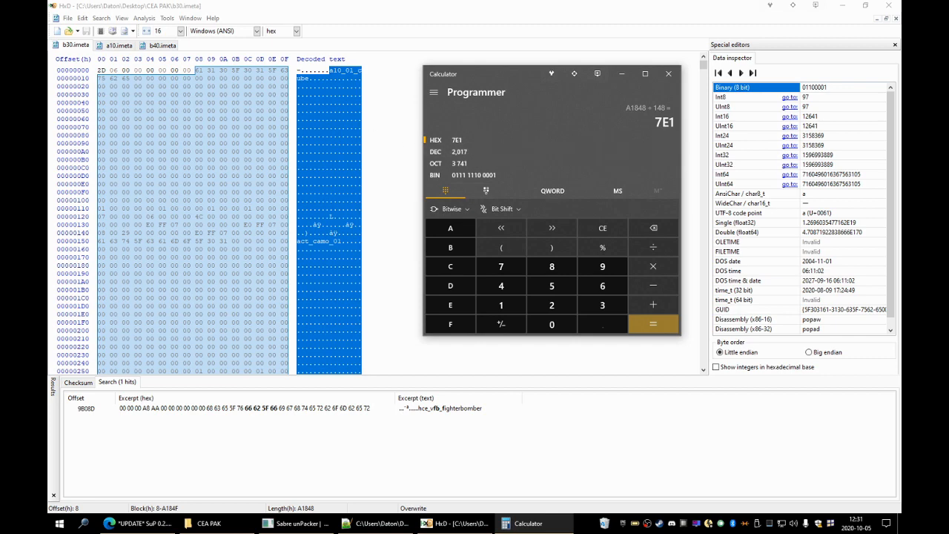
Set the Int24 entry count at offset 0 of b30.imeta to 2018 and save the file.
left_click(331, 71)
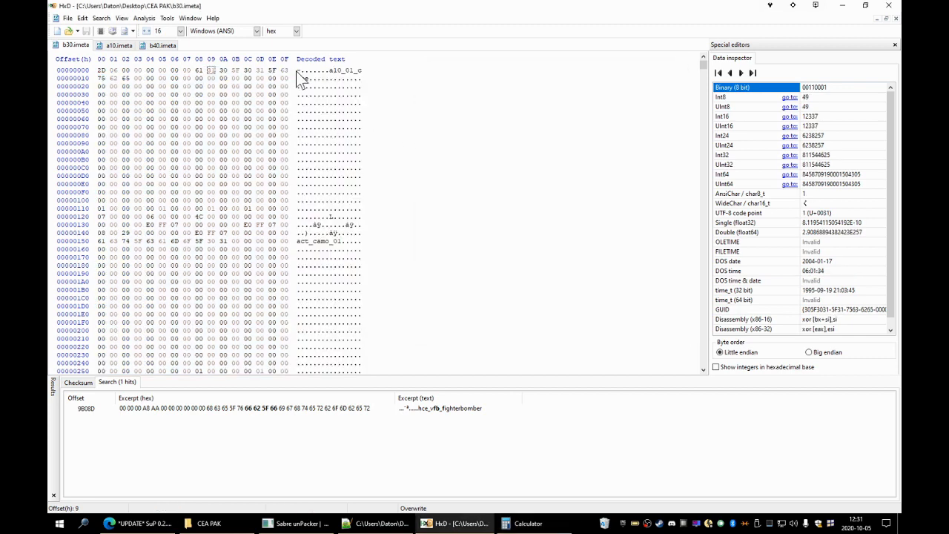
key("Home")
left_click(809, 136)
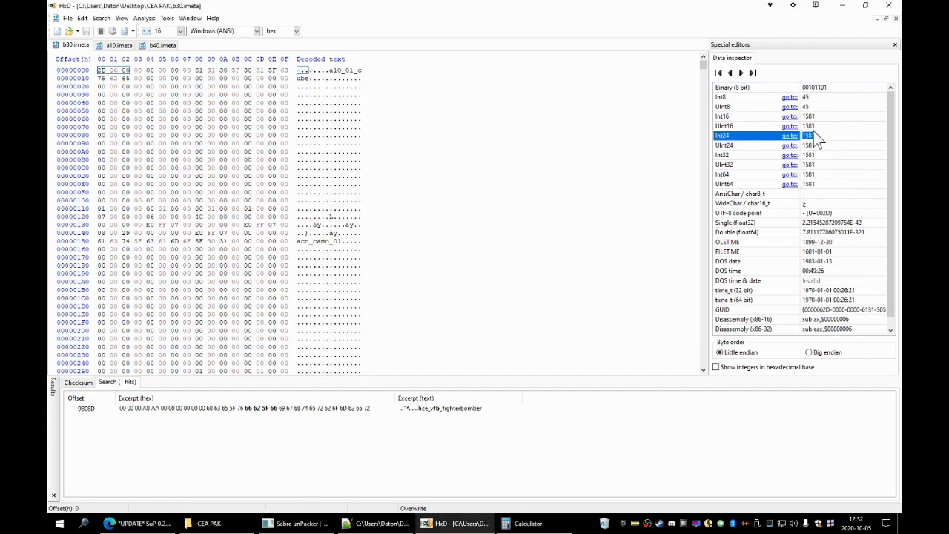
type("2018")
key("Return")
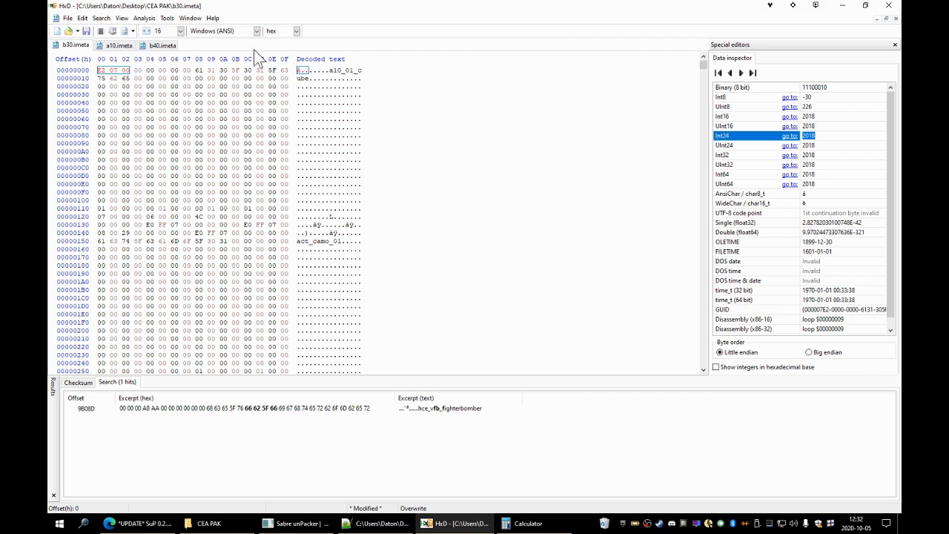
left_click(84, 32)
Minimize HxD, Calculator and the CEA PAK folder window, and bring the SceneData file in Notepad++ to the front.
left_click(843, 9)
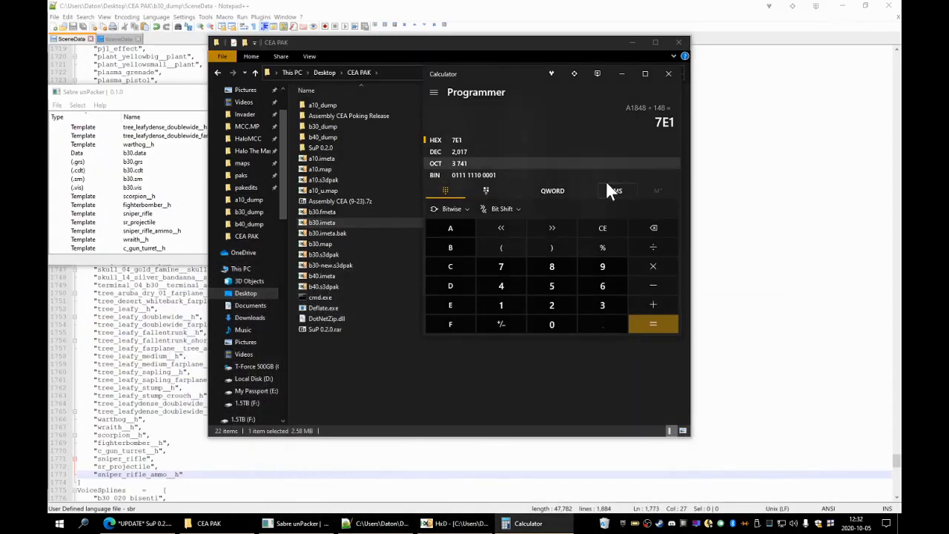
left_click(621, 74)
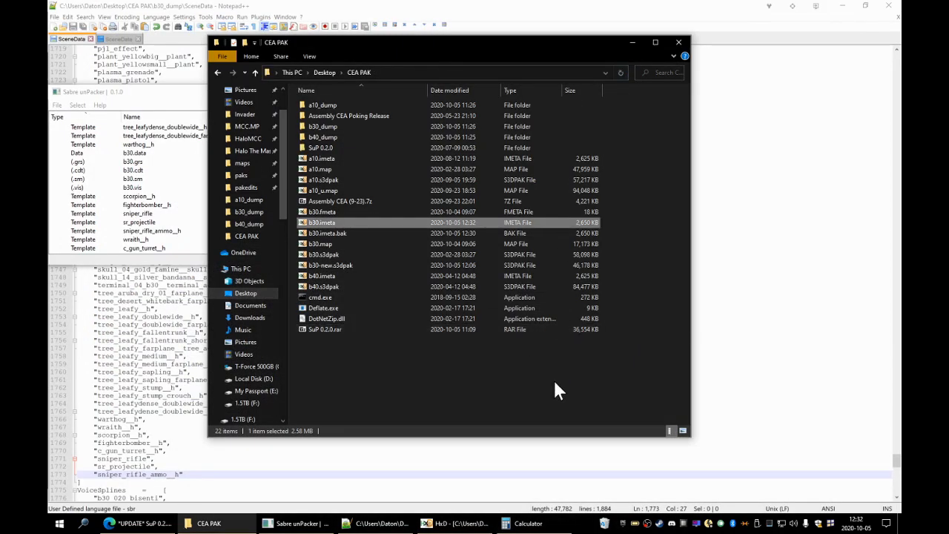
left_click(629, 43)
left_click(504, 317)
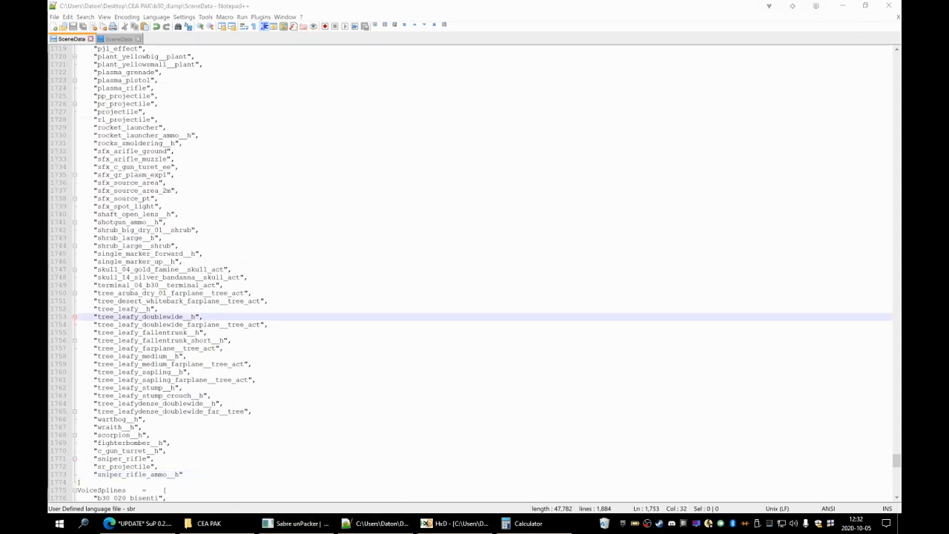
Bring Calculator back and compare its division result with the entry count at the start of b30.imeta in HxD.
left_click(528, 523)
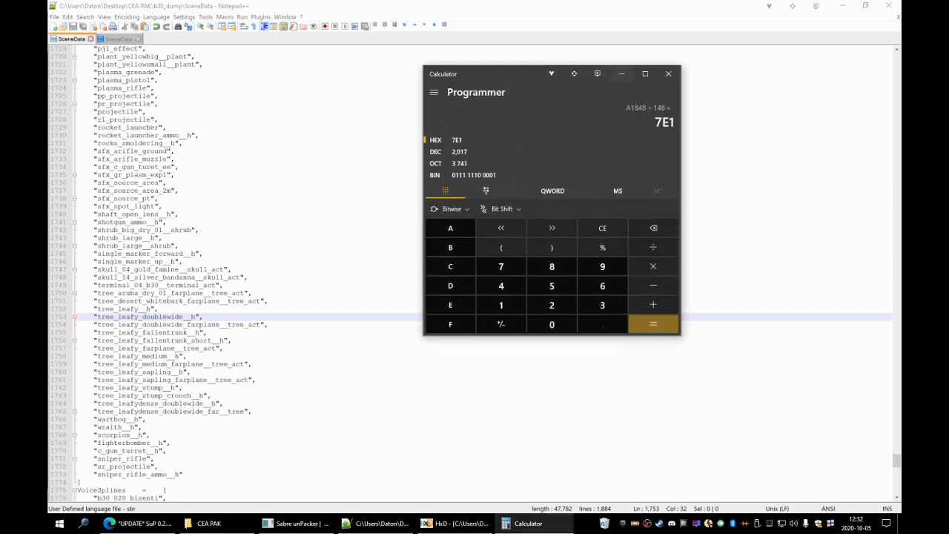
left_click_drag(484, 79, 338, 75)
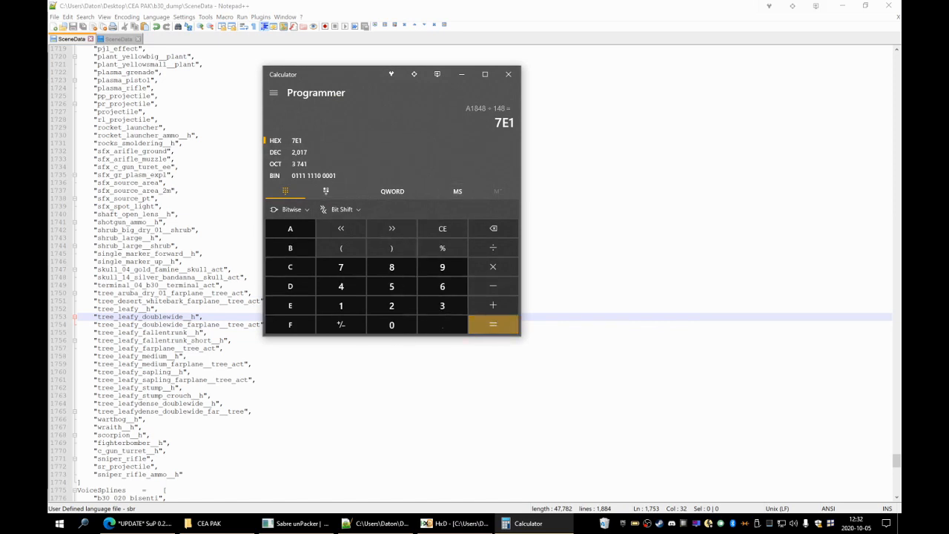
key("alt+Tab")
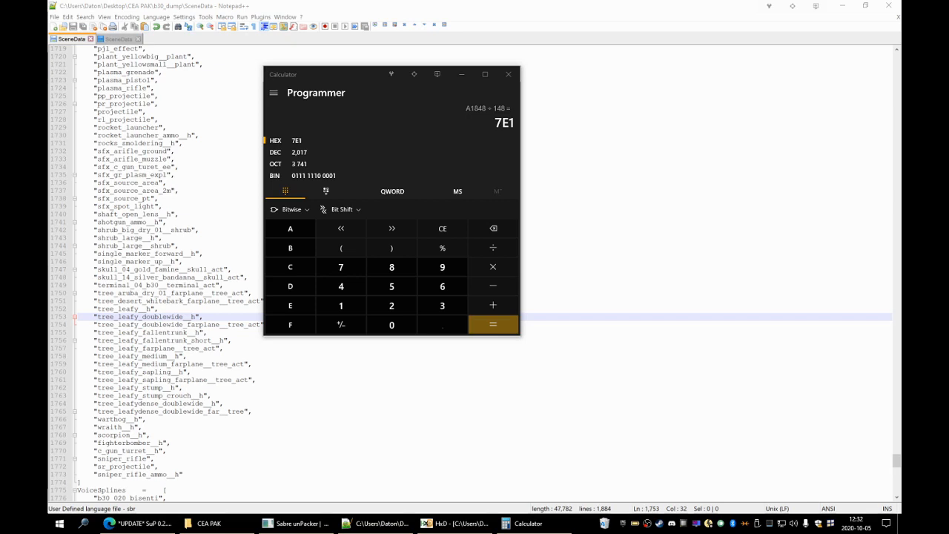
left_click(456, 523)
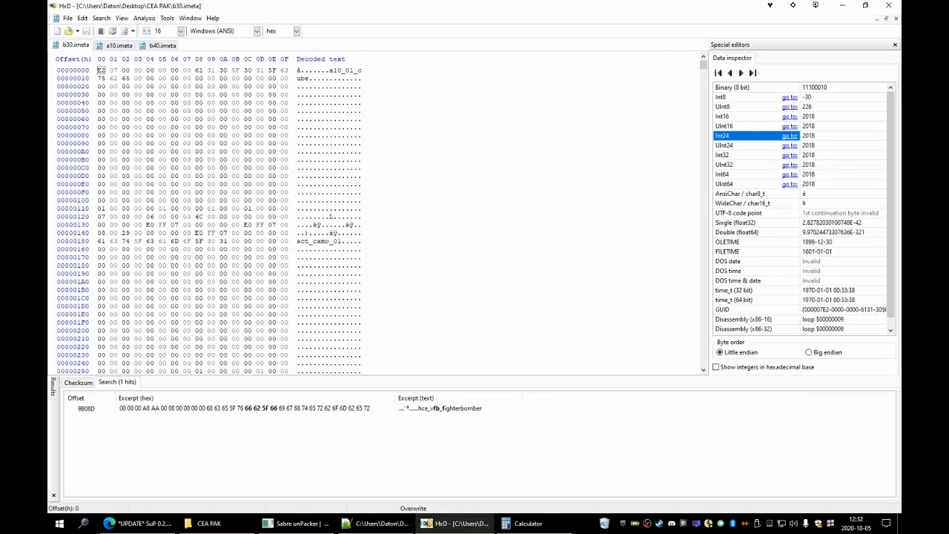
left_click(842, 6)
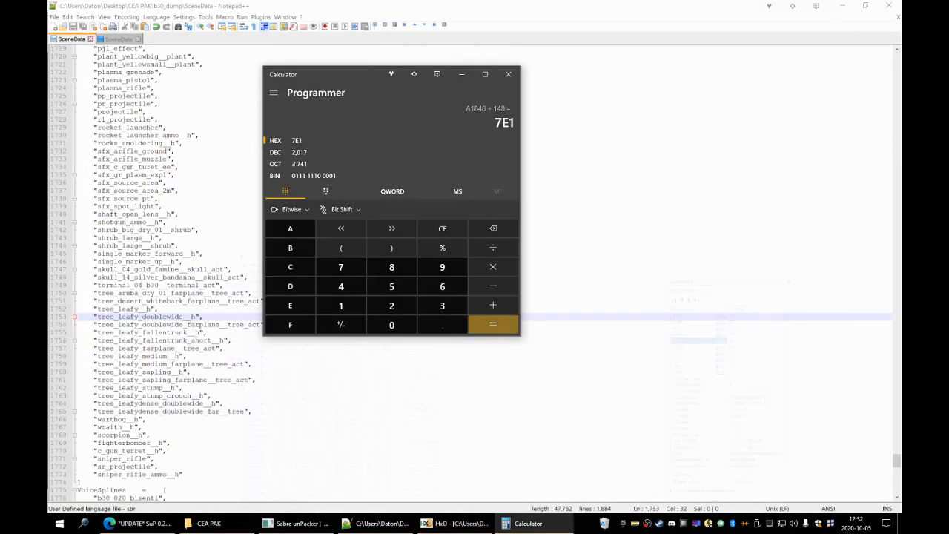
Switch to the CEA PAK folder in File Explorer and copy the edited b30.imeta file to the clipboard.
left_click(223, 427)
left_click(197, 524)
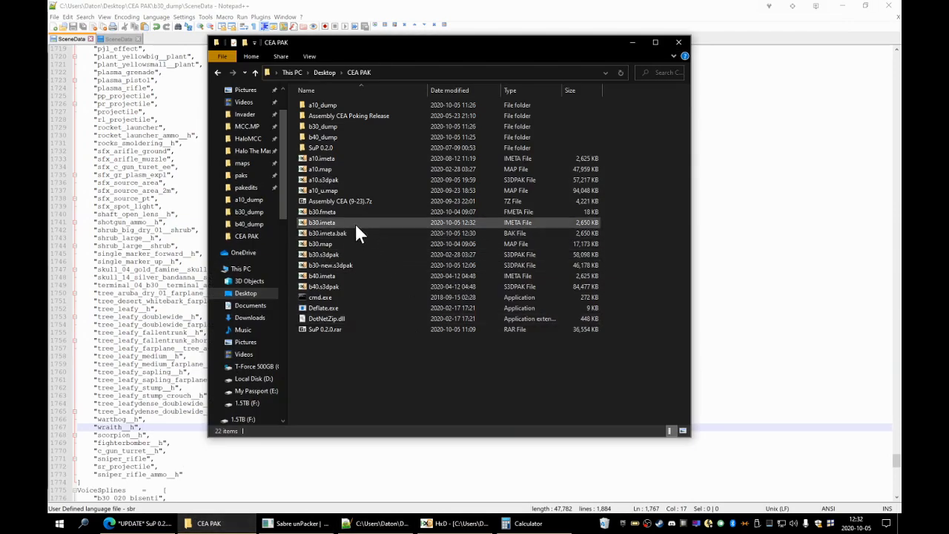
double_click(355, 223)
right_click(355, 223)
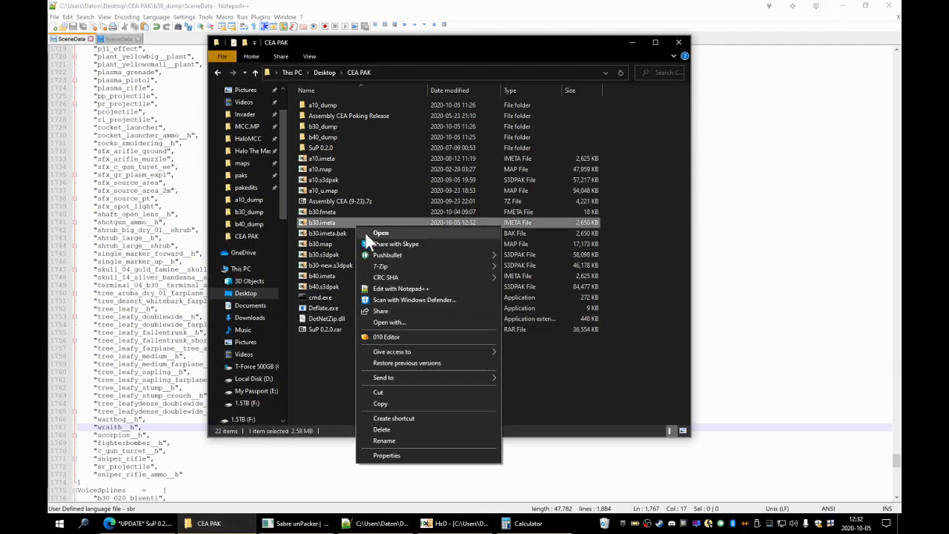
left_click(380, 403)
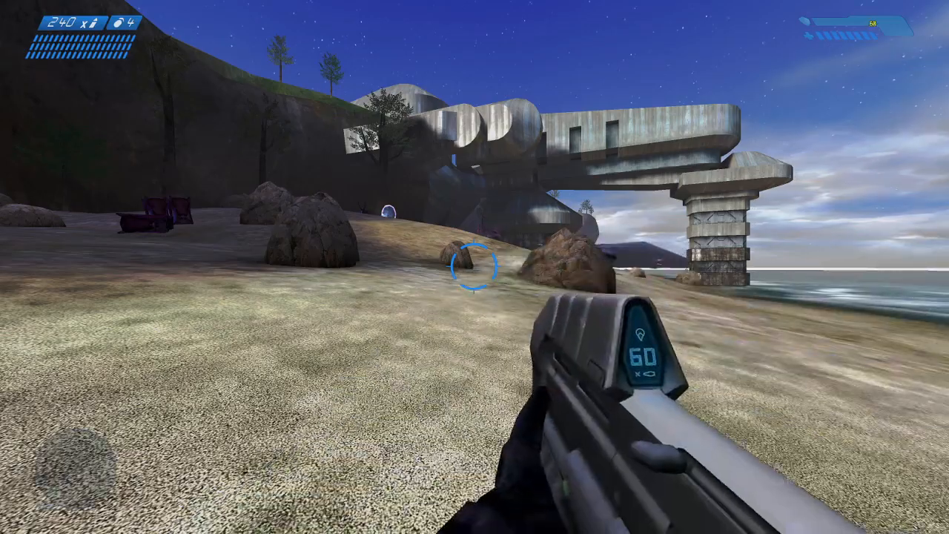
key("w")
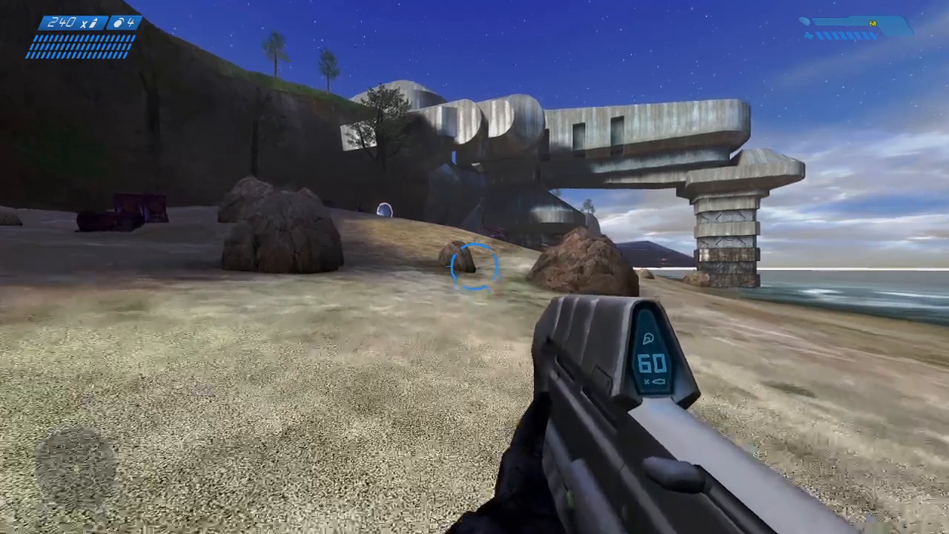
key("Tab")
key("w")
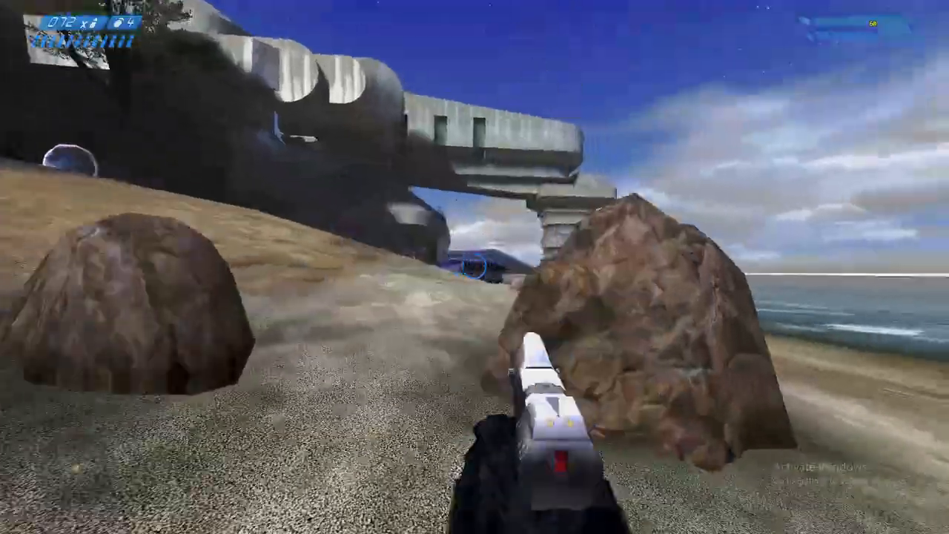
key("w")
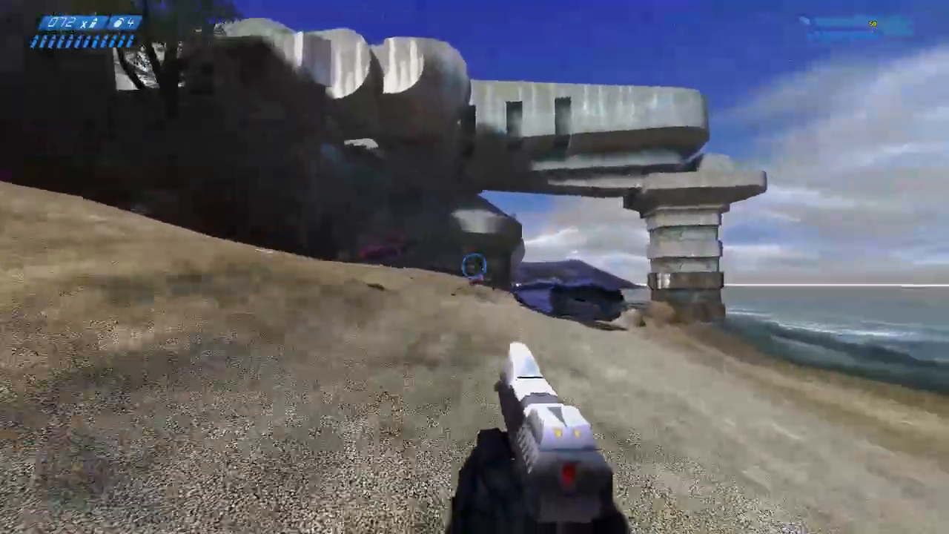
key("w")
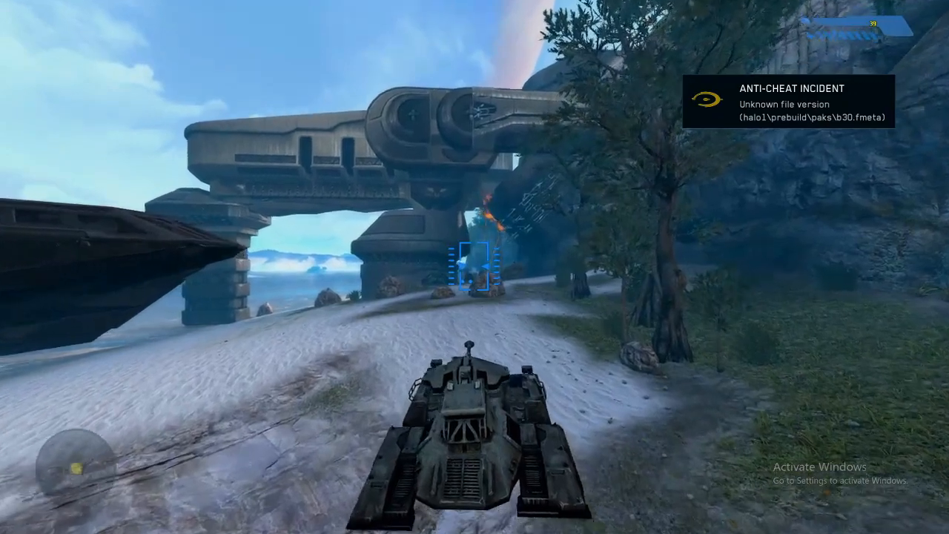
key("y")
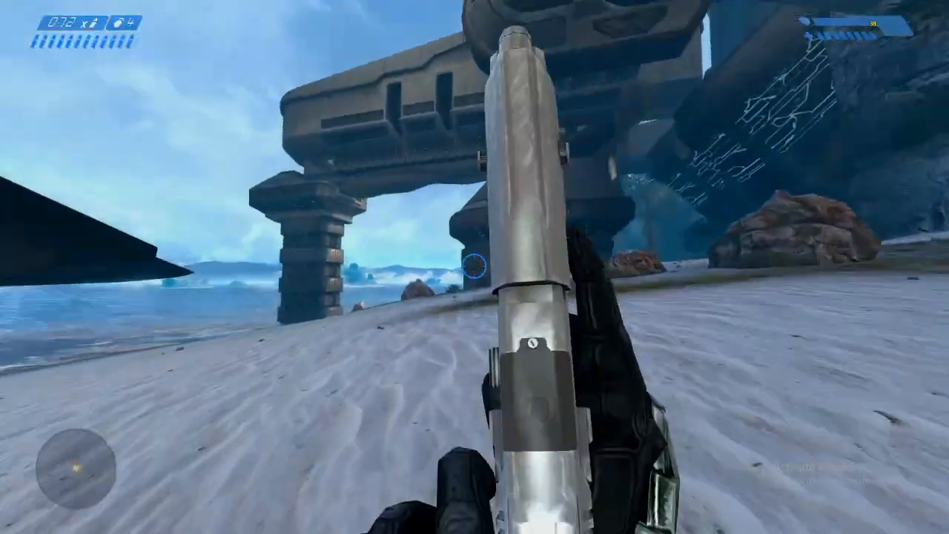
Pause The Silent Cartographer mission and choose to save and quit it.
key("Escape")
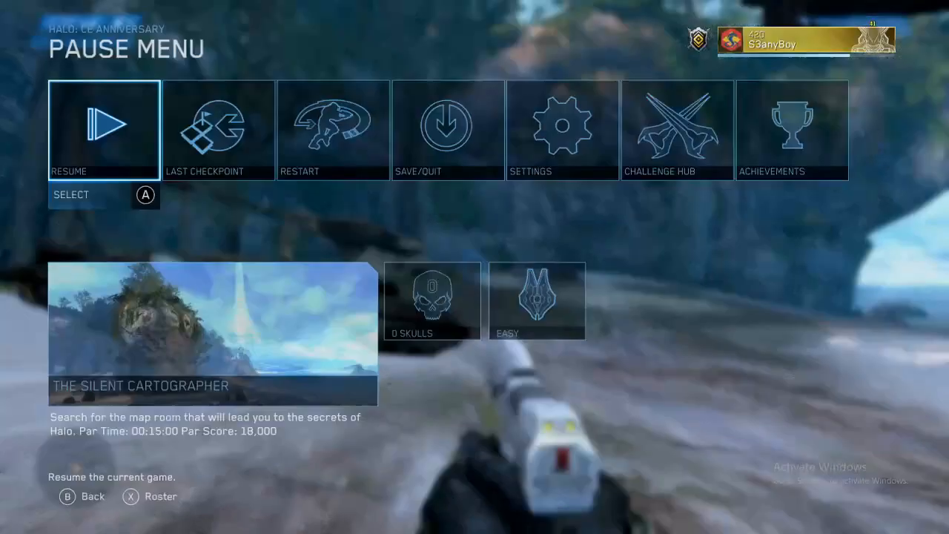
key("Right")
key("Right")
key("Right")
key("Return")
key("Left")
key("Return")
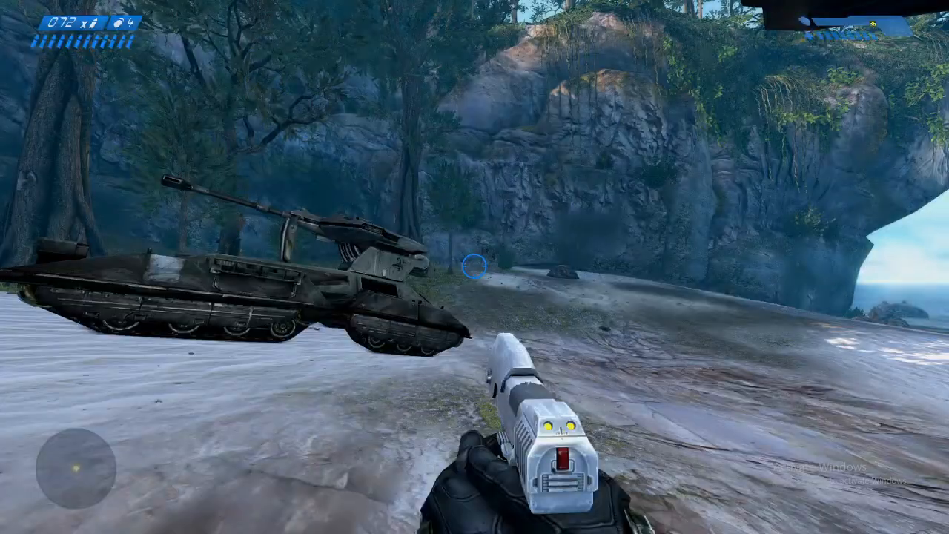